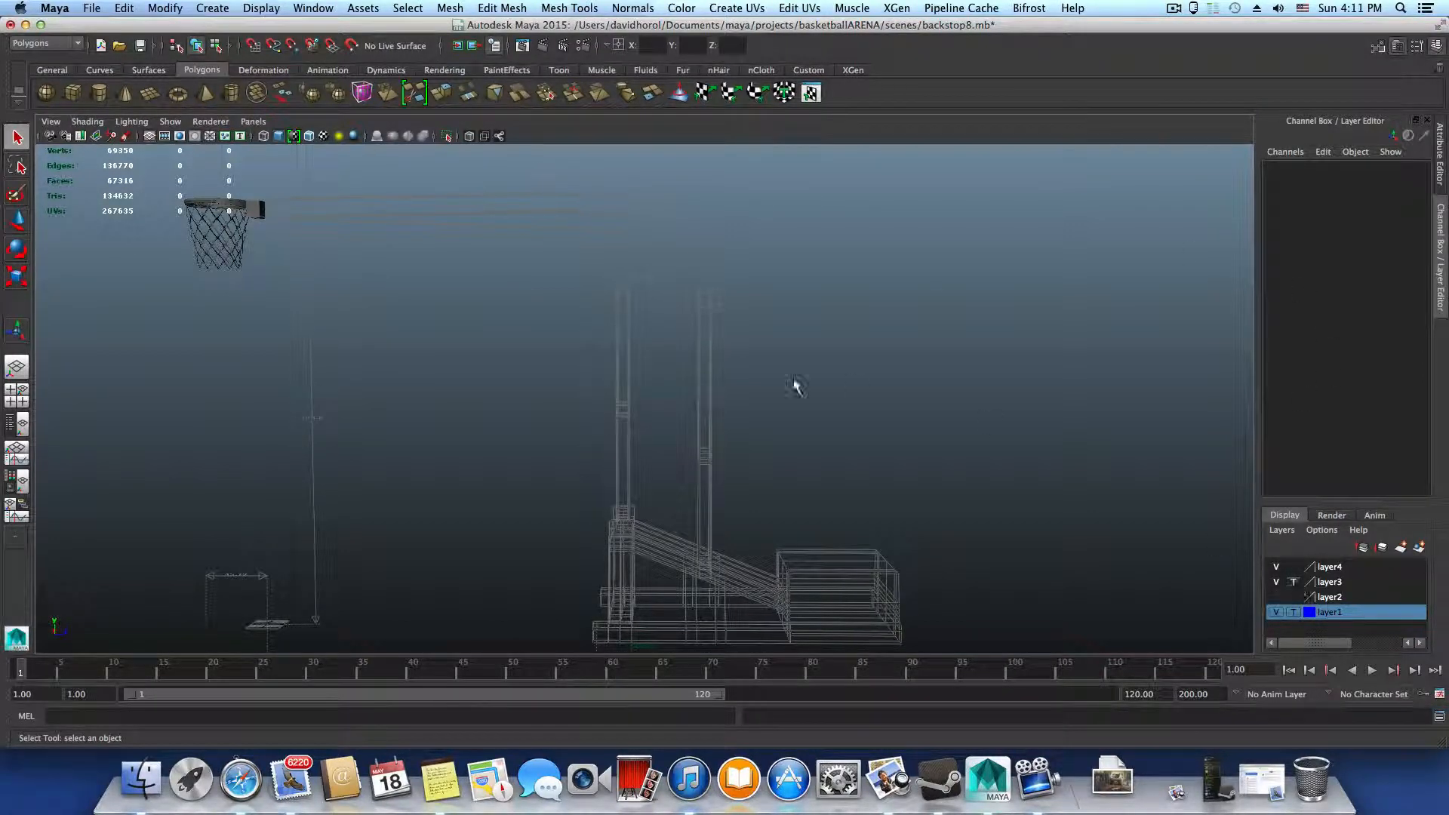
Return layer3 from template to normal display and select the front upright frame of the backstop
left_click(1295, 582)
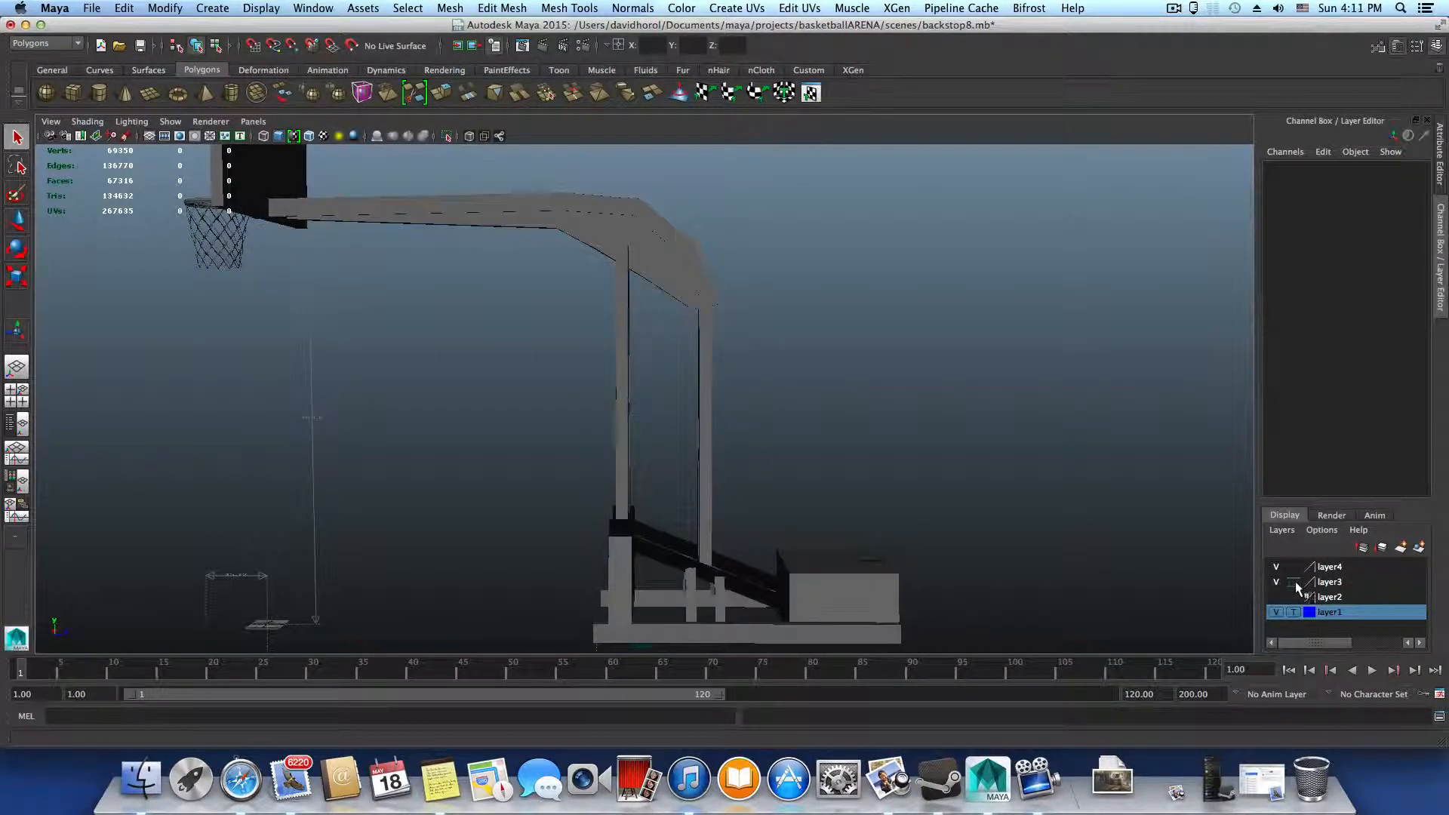
left_click_drag(815, 435, 900, 462, "alt")
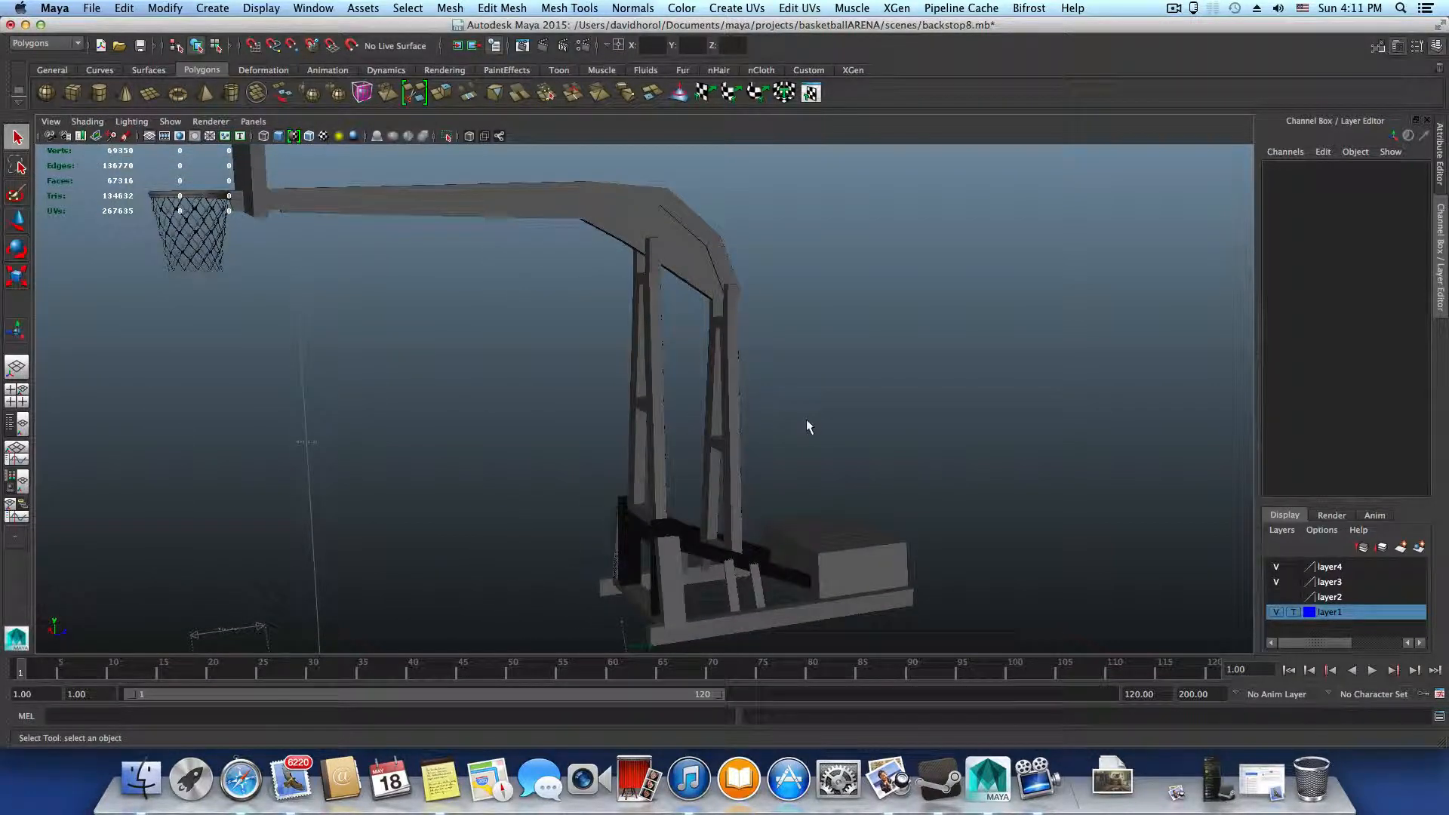
left_click_drag(806, 426, 802, 340, "alt")
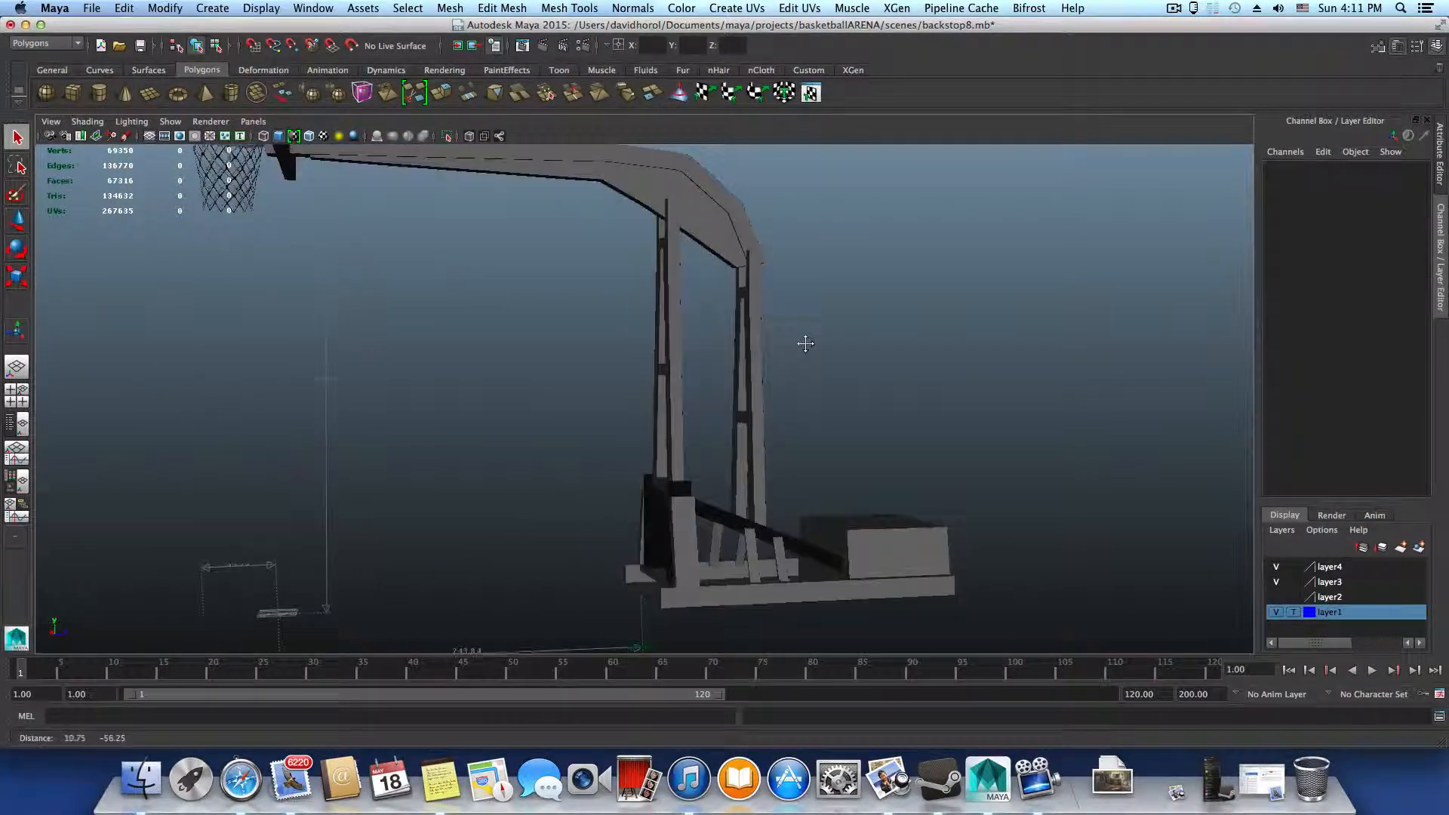
left_click_drag(625, 323, 708, 355)
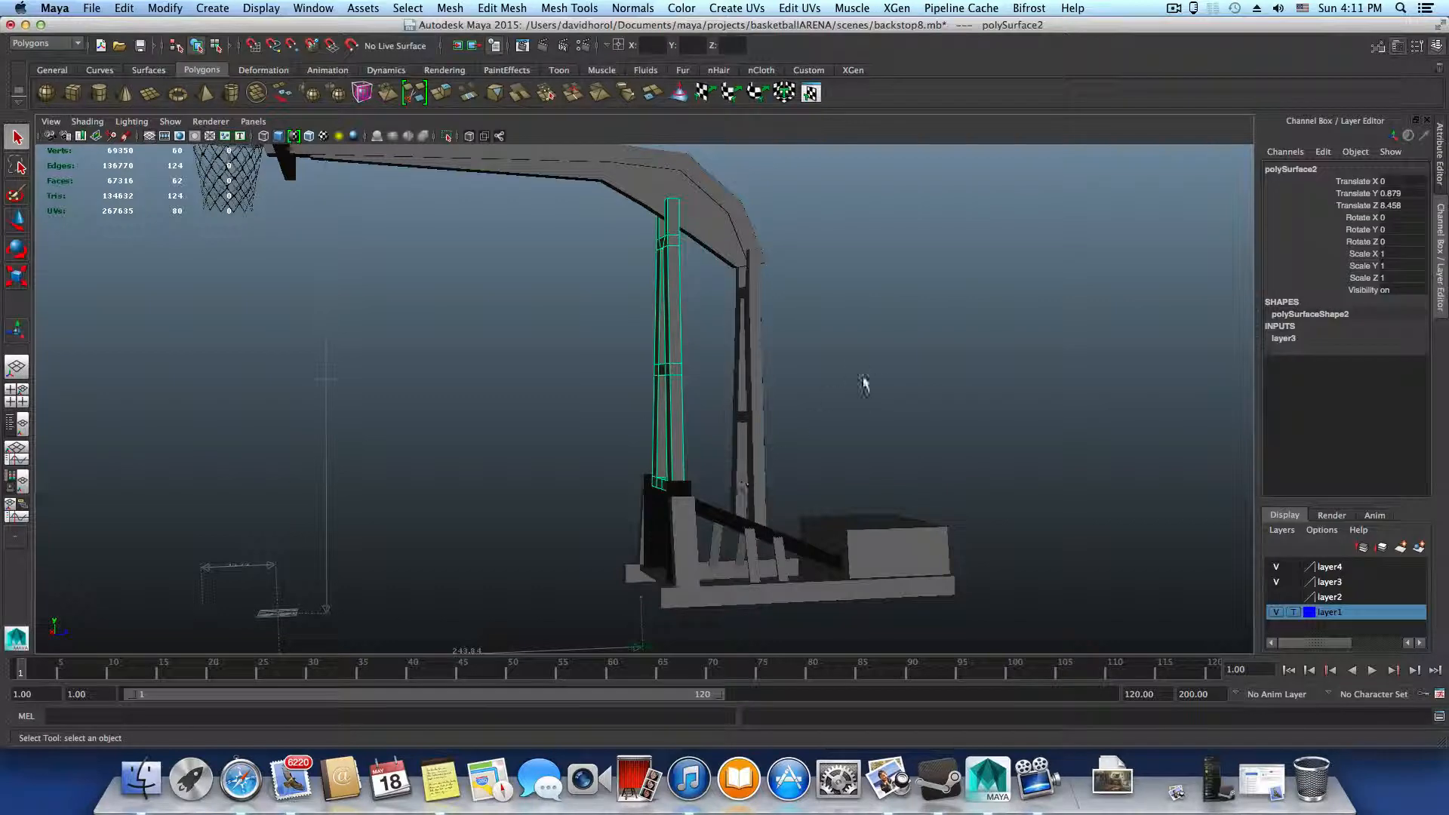
Inspect the front upright frame, the overhead arm and the base from several angles, checking how they meet
left_click_drag(864, 382, 805, 476, "alt")
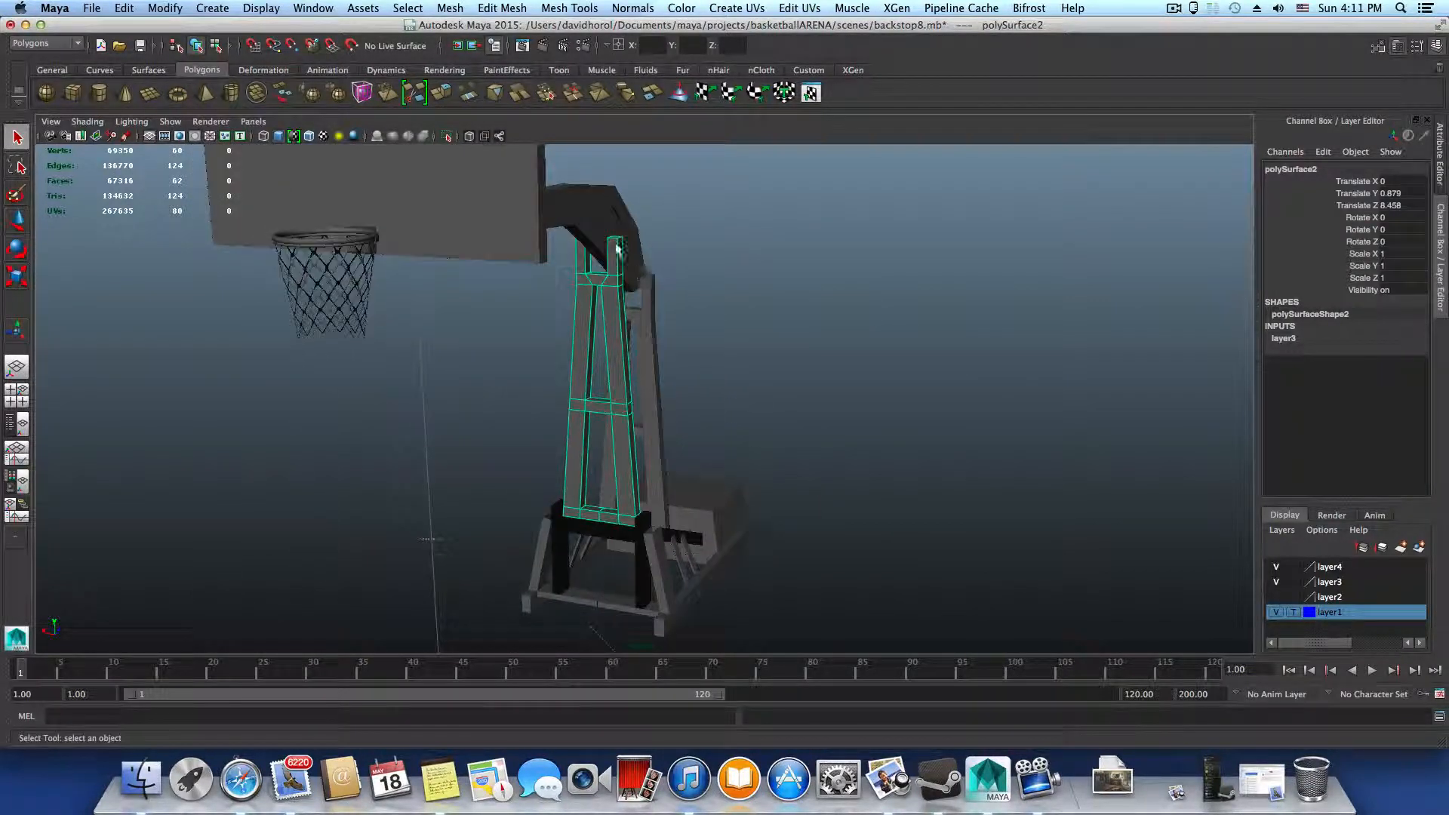
left_click_drag(671, 272, 757, 372, "alt")
middle_click_drag(756, 521, 758, 385, "alt")
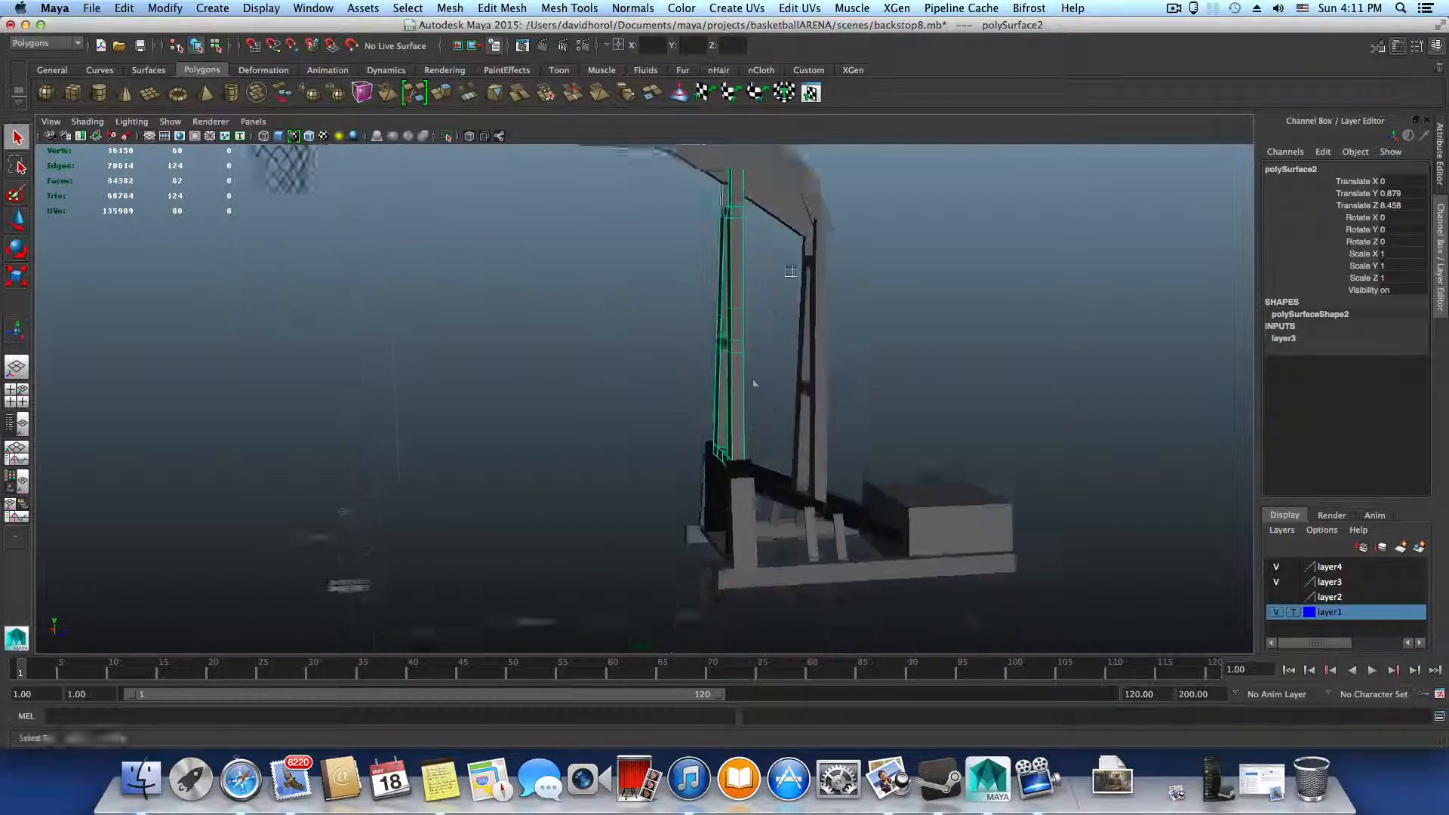
left_click_drag(758, 385, 757, 405, "alt")
middle_click_drag(770, 404, 789, 319, "alt")
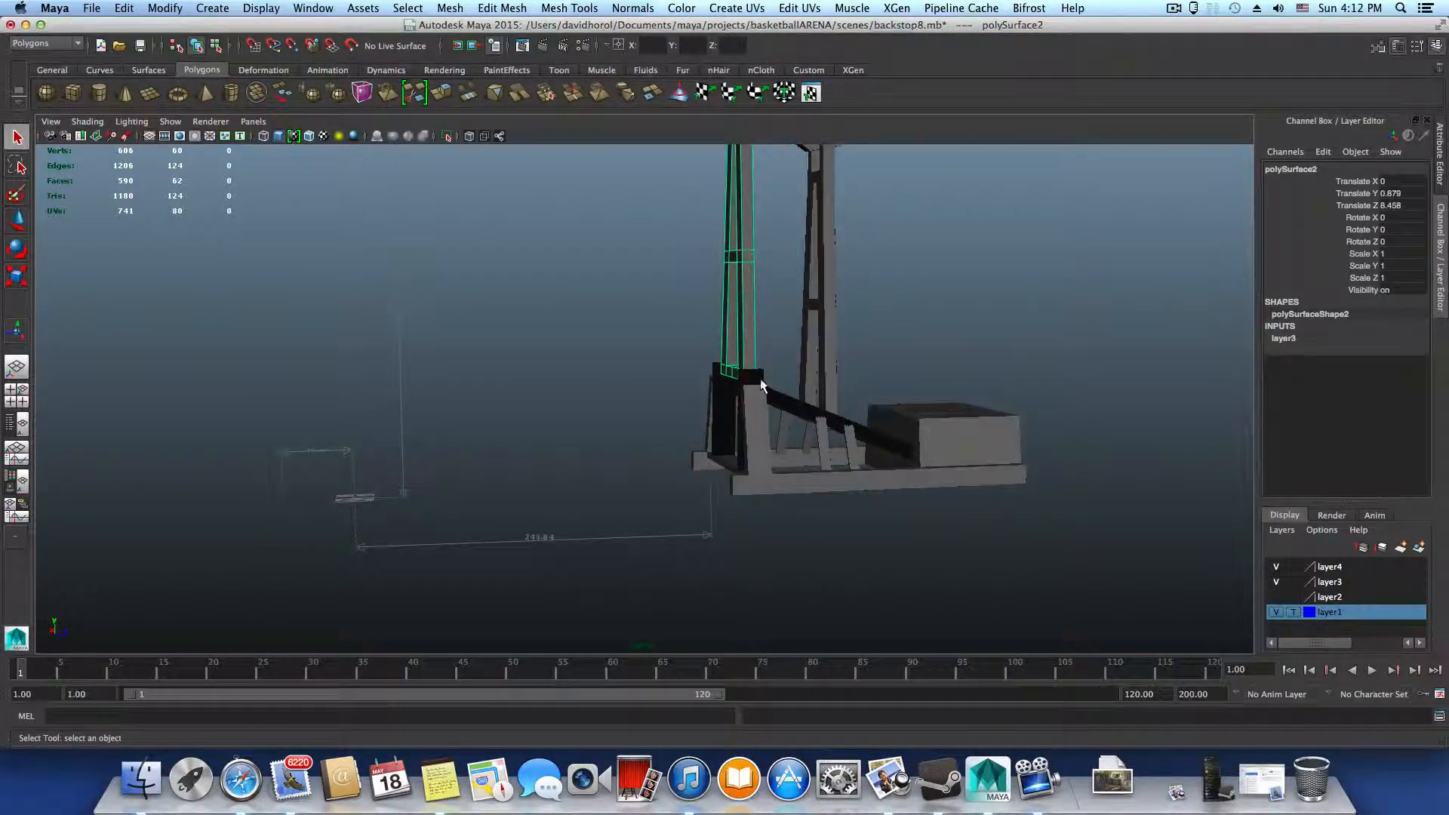
middle_click_drag(764, 386, 803, 487, "alt")
middle_click_drag(787, 335, 757, 479, "alt")
left_click_drag(794, 446, 609, 395, "alt")
middle_click_drag(738, 449, 585, 413, "alt")
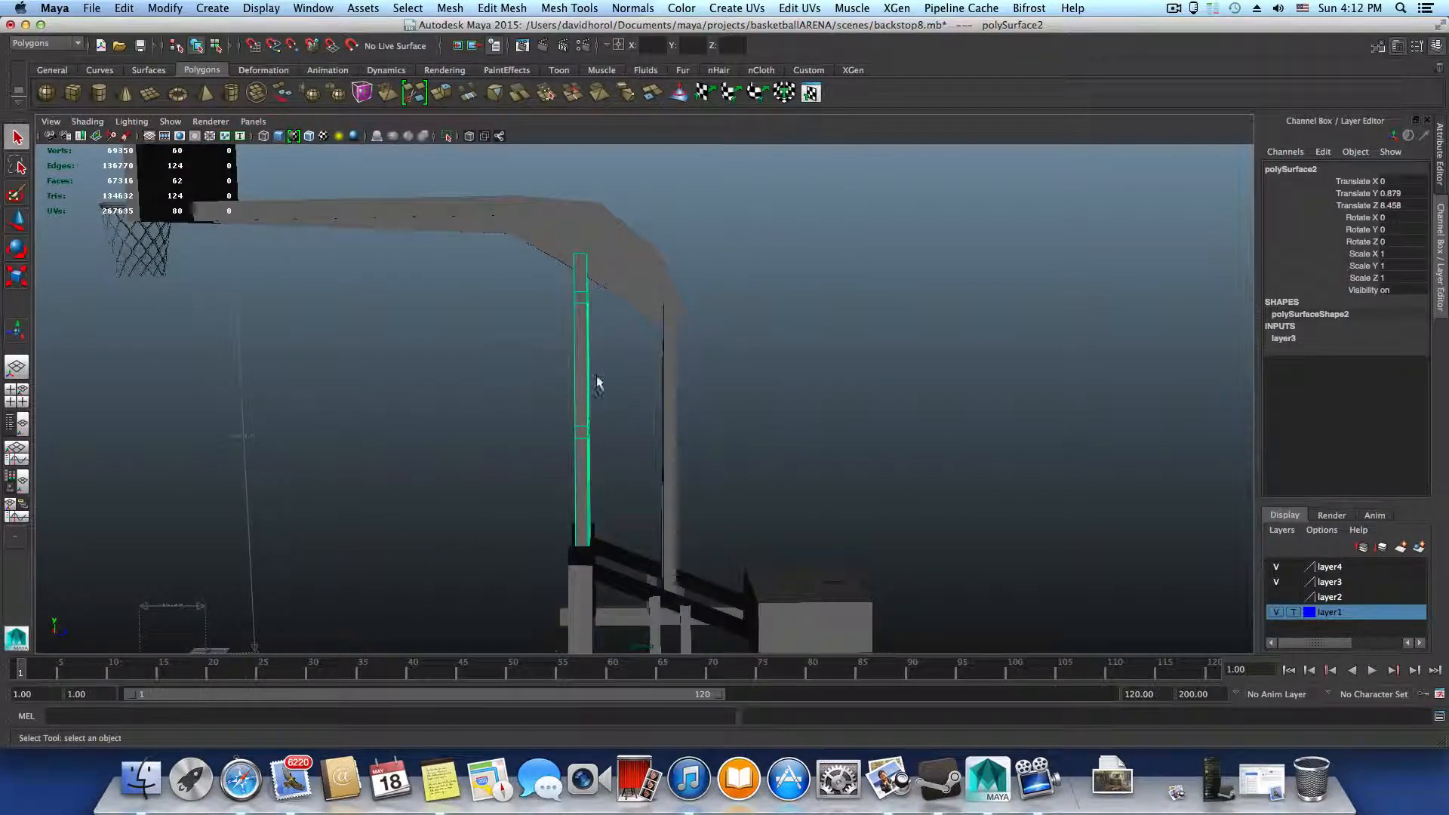
left_click_drag(599, 354, 692, 337, "alt")
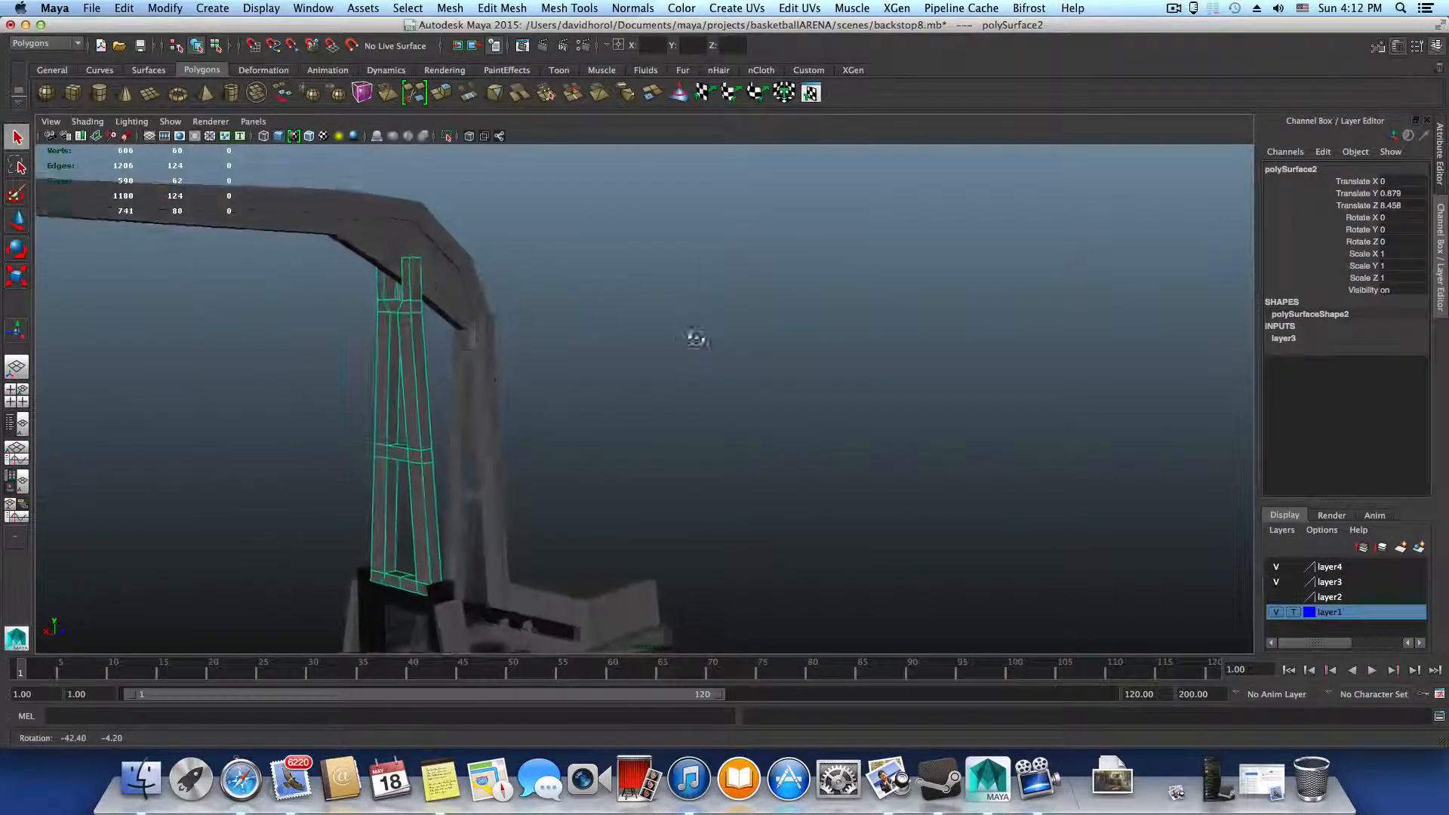
left_click(379, 252)
middle_click_drag(449, 596, 434, 445, "alt")
left_click(455, 487)
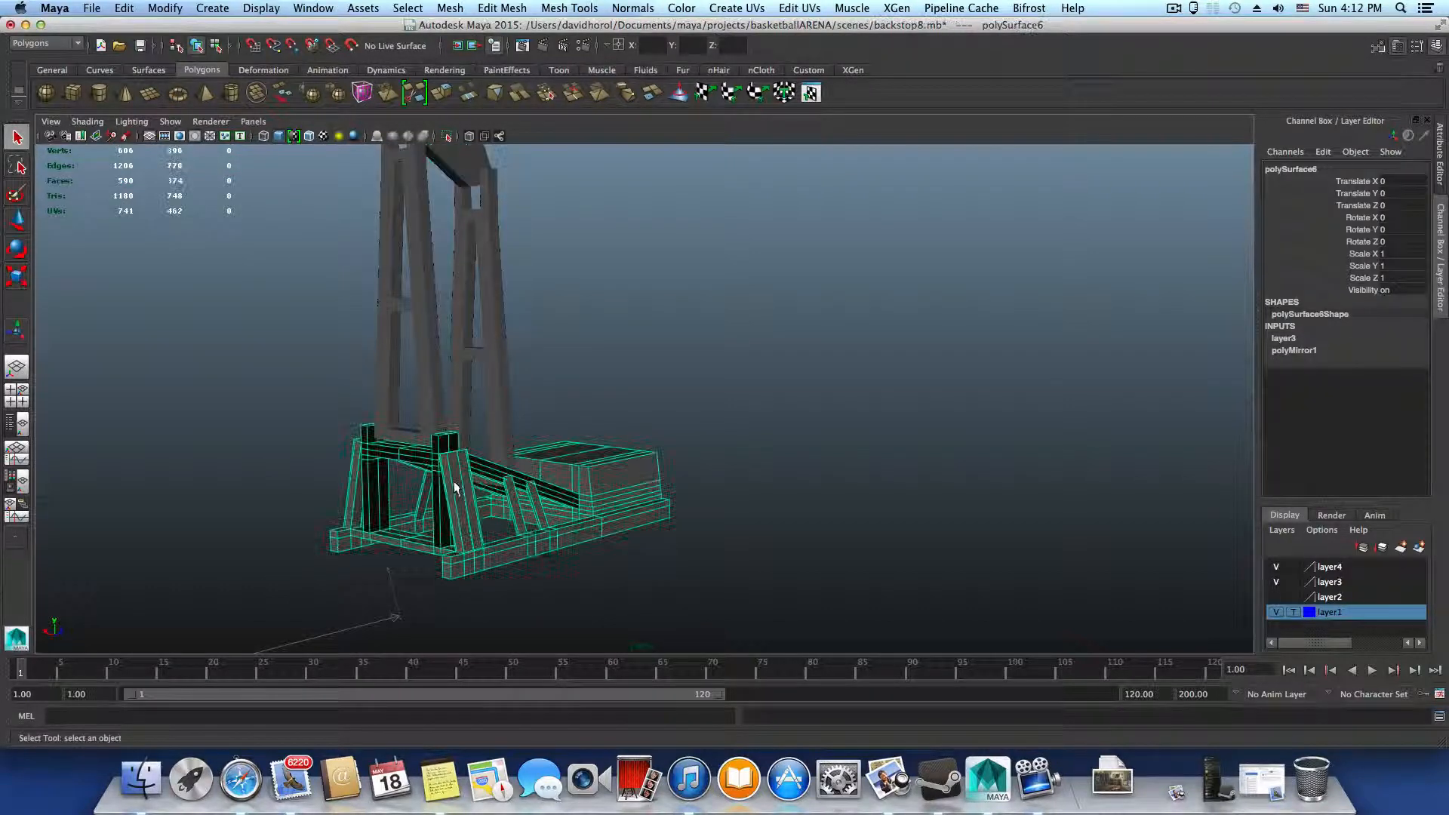
left_click_drag(400, 453, 616, 494, "alt")
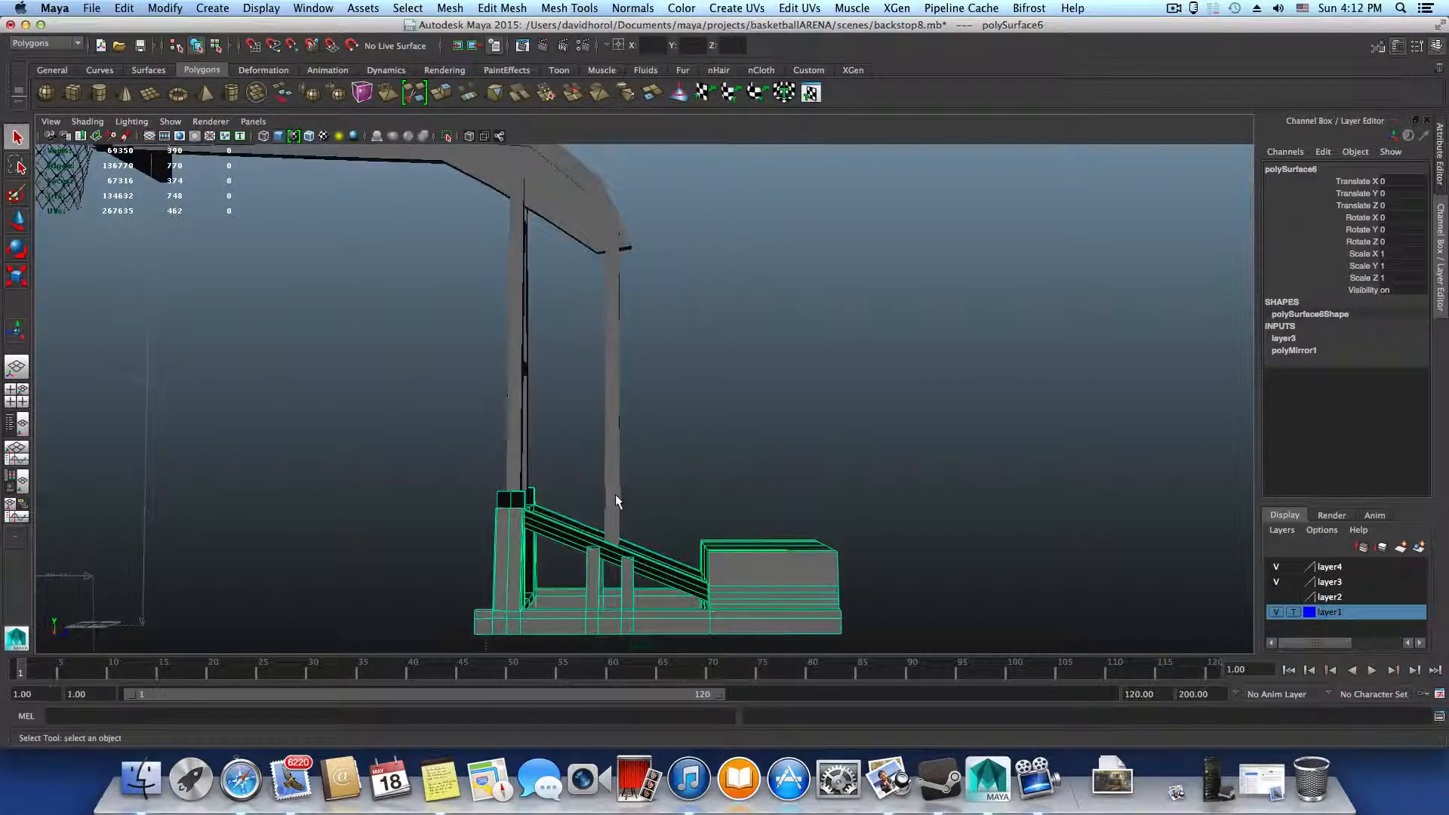
mouse_move(616, 496)
middle_mouse_down("alt")
mouse_move(689, 408)
mouse_move(622, 429)
mouse_move(610, 508)
middle_mouse_up("alt")
middle_click_drag(588, 368, 614, 479, "alt")
Select the front upright frame and isolate it in the view
left_click(565, 451)
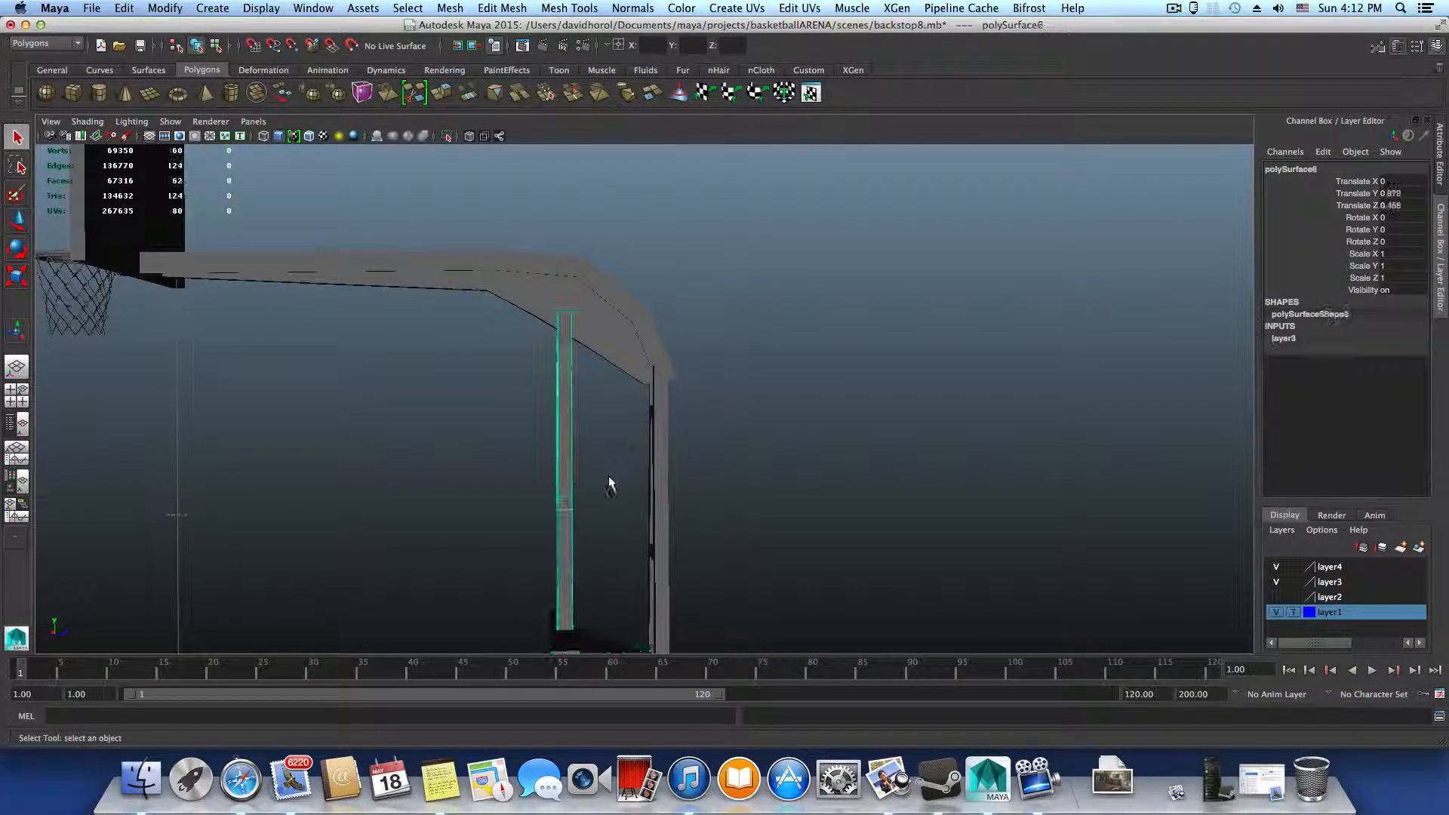
left_click(446, 136)
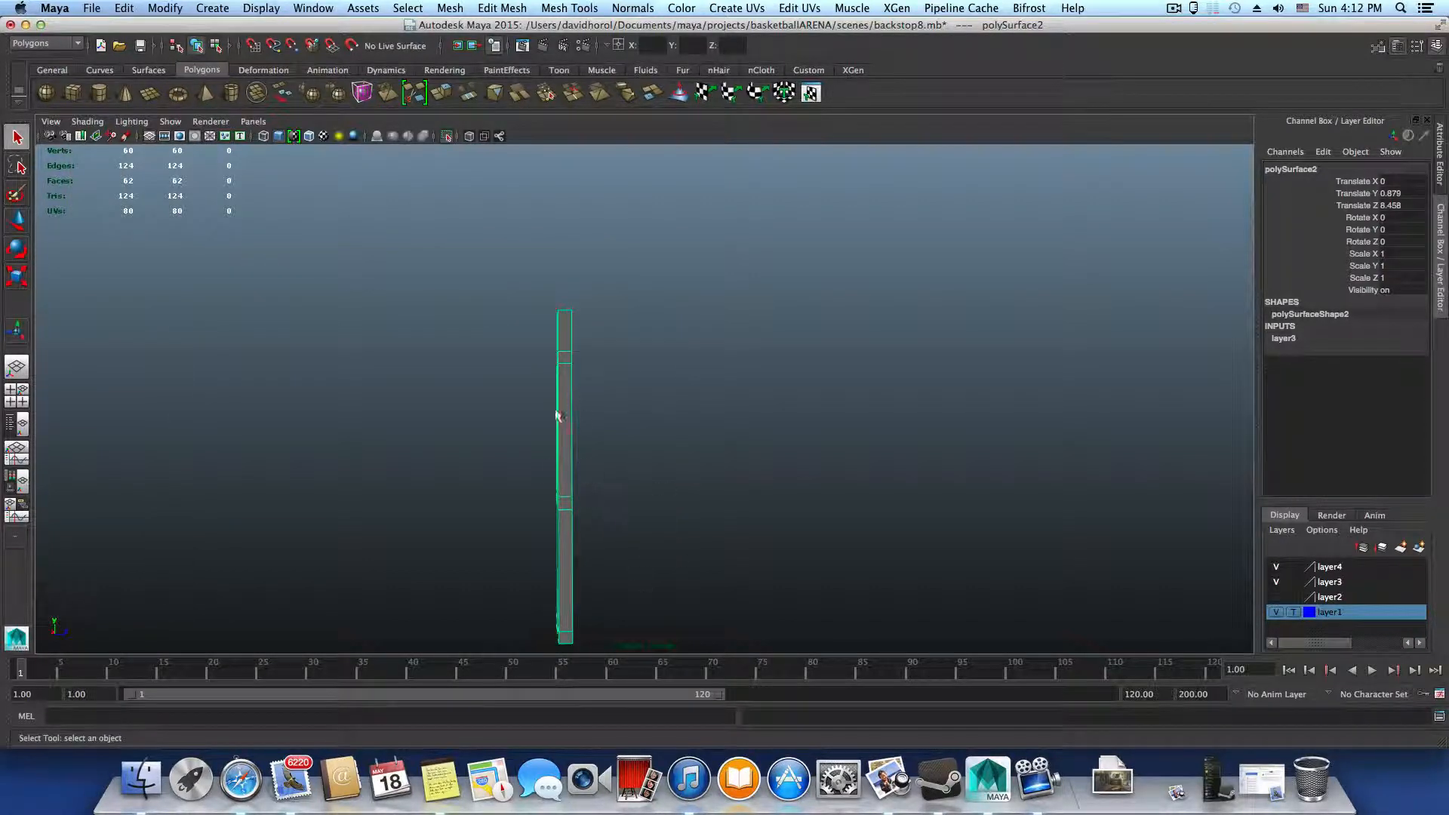
left_click_drag(604, 496, 539, 272, "alt")
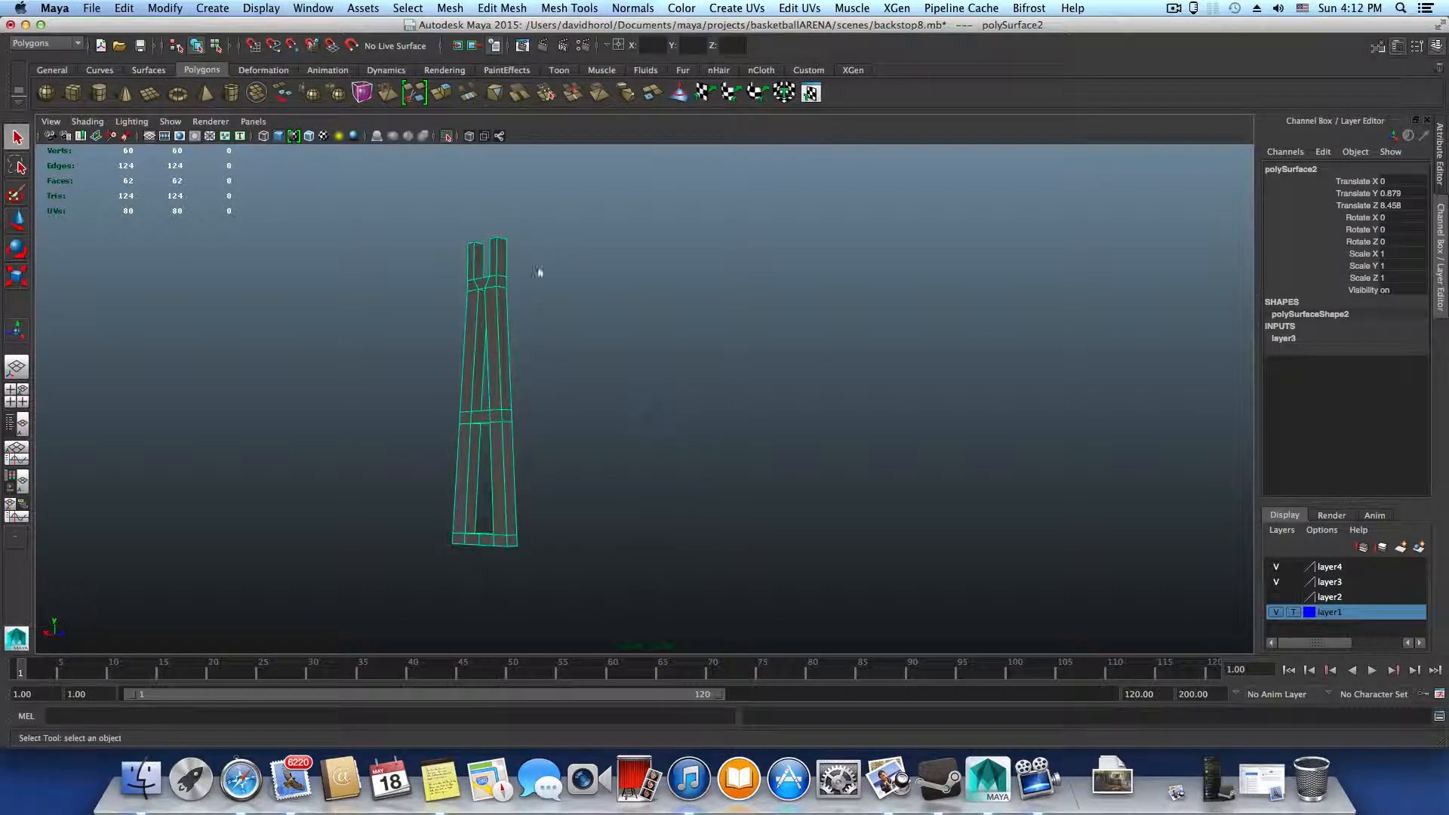
Examine the isolated upright frame from the side and front, including its legs and crossbars
left_click(1281, 596)
left_click_drag(655, 450, 527, 485, "alt")
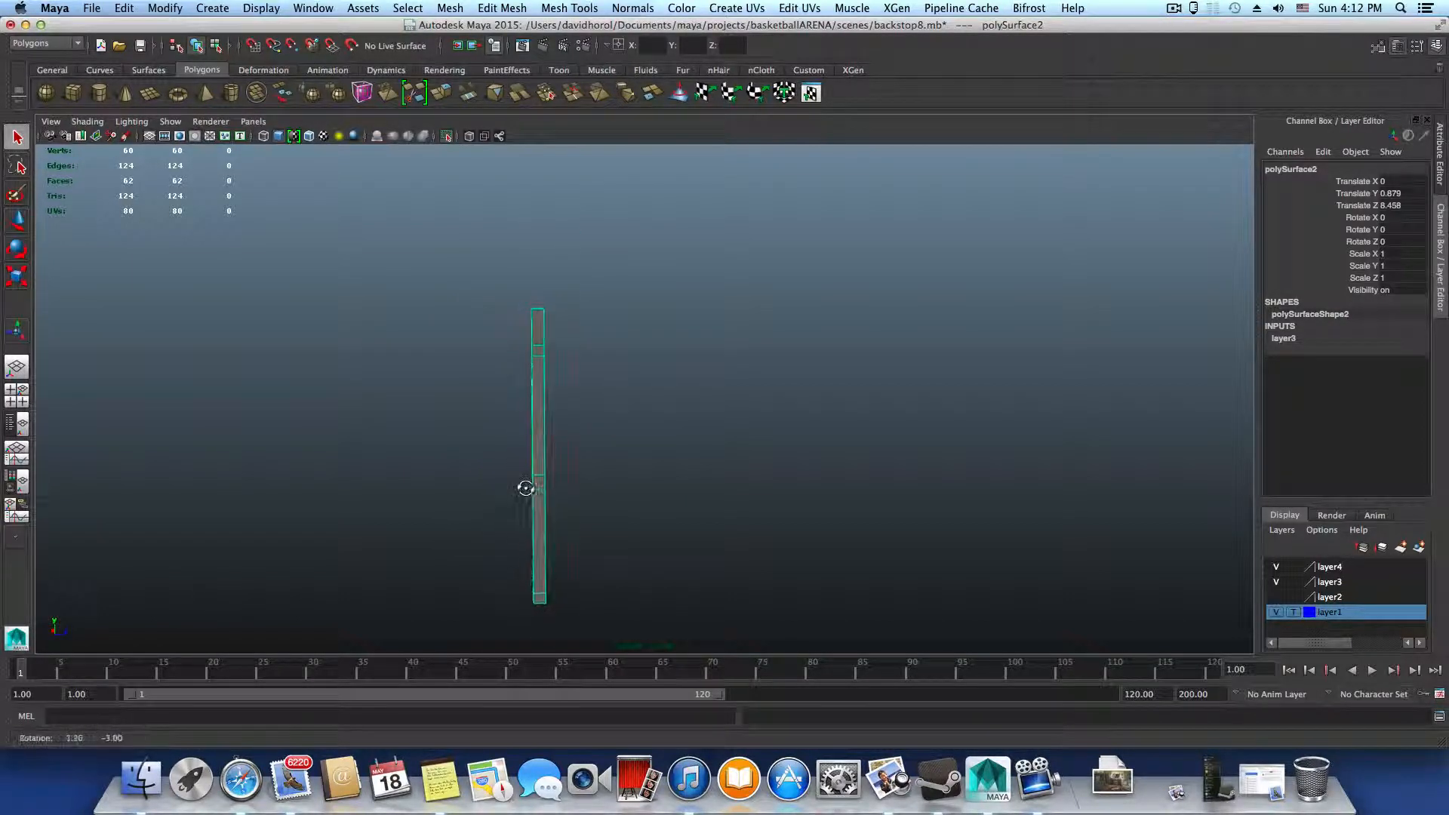
right_click_drag(478, 430, 651, 469, "alt")
left_click_drag(651, 469, 633, 506, "alt")
middle_click_drag(518, 469, 574, 483, "alt")
right_click_drag(576, 501, 664, 533, "alt")
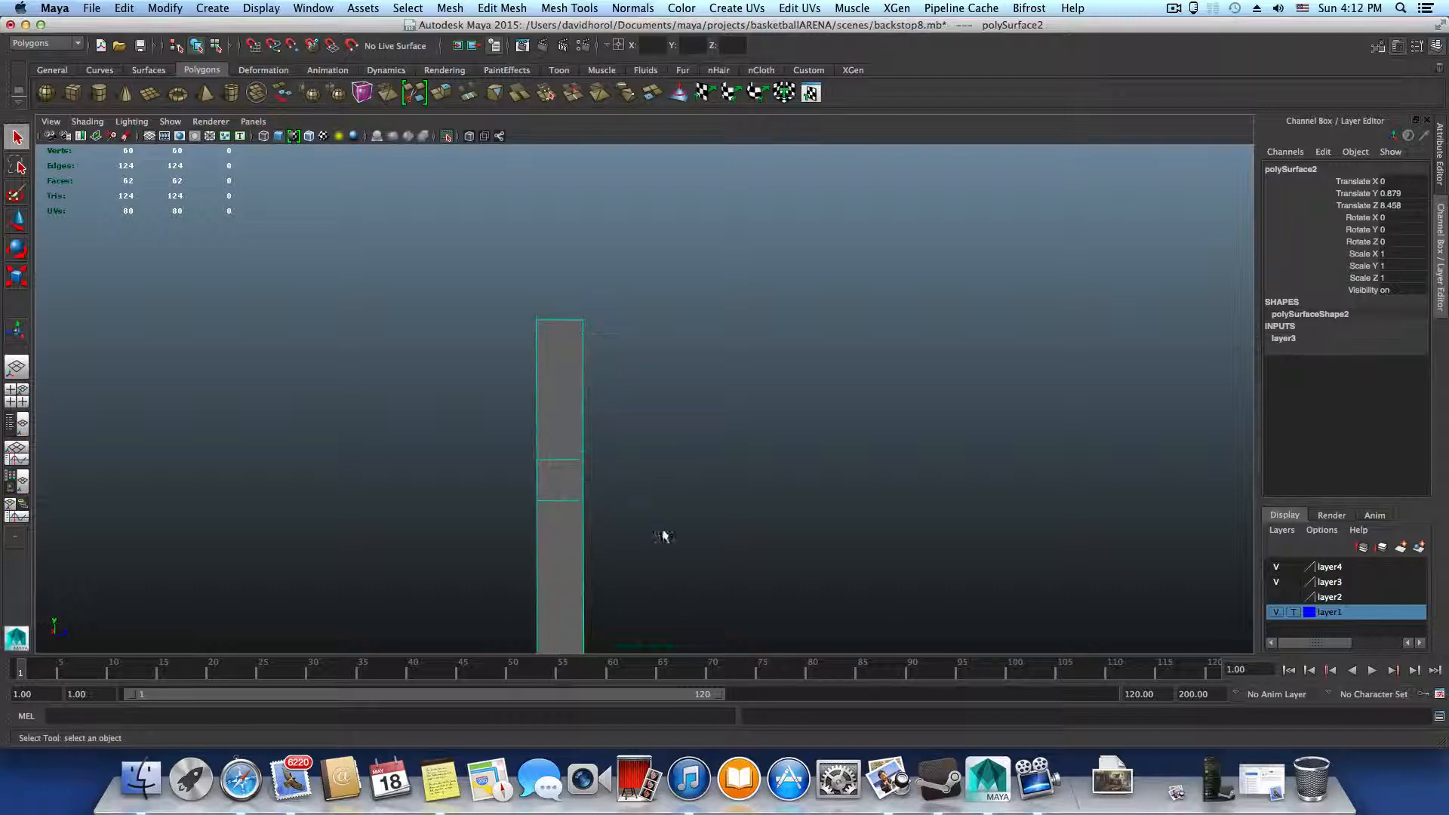
middle_click_drag(597, 494, 607, 455, "alt")
left_click_drag(606, 455, 693, 545, "alt")
middle_click_drag(631, 498, 716, 347, "alt")
left_click_drag(727, 456, 701, 456, "alt")
right_click_drag(702, 456, 561, 480, "alt")
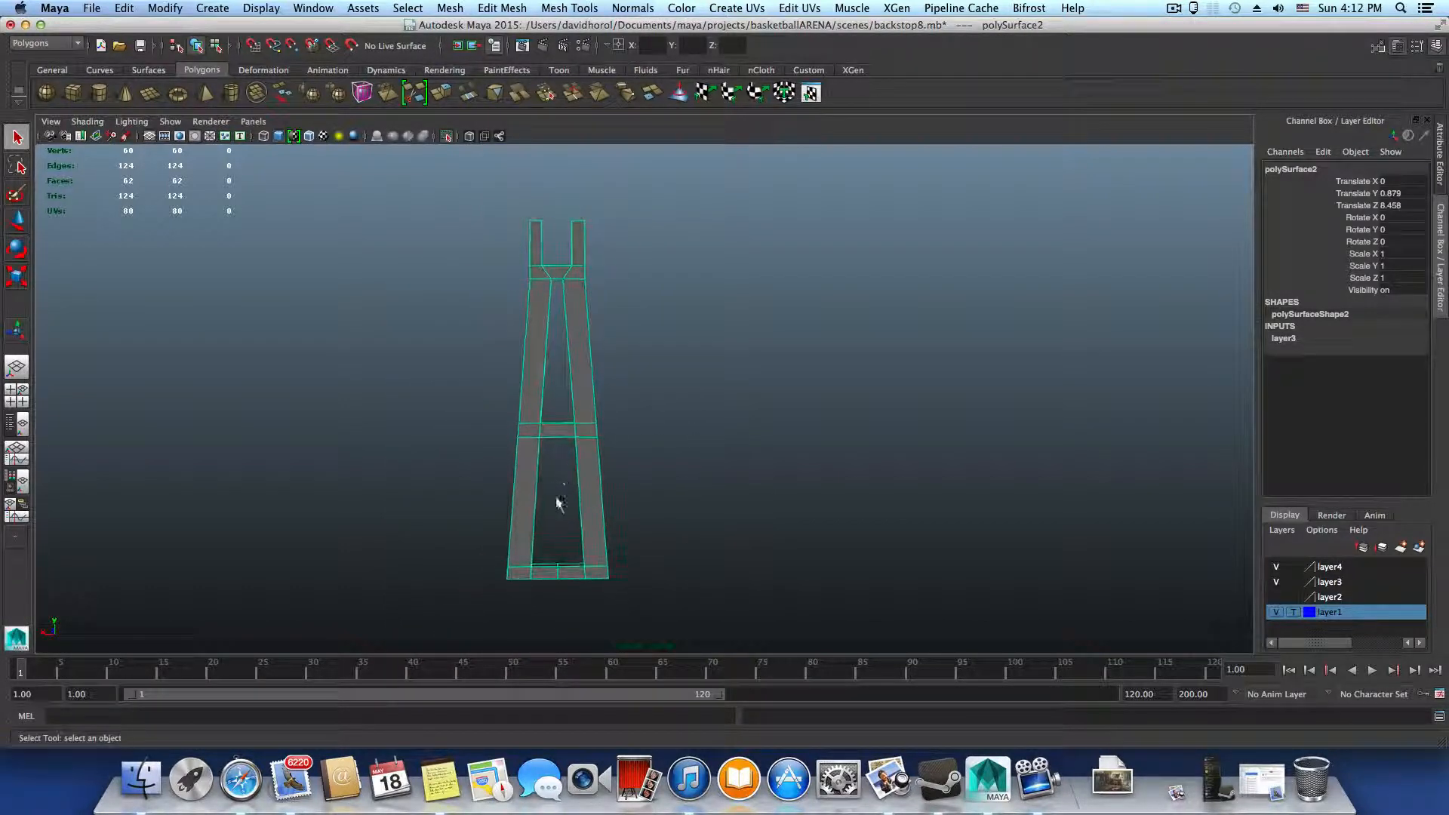
middle_click_drag(557, 498, 580, 467, "alt")
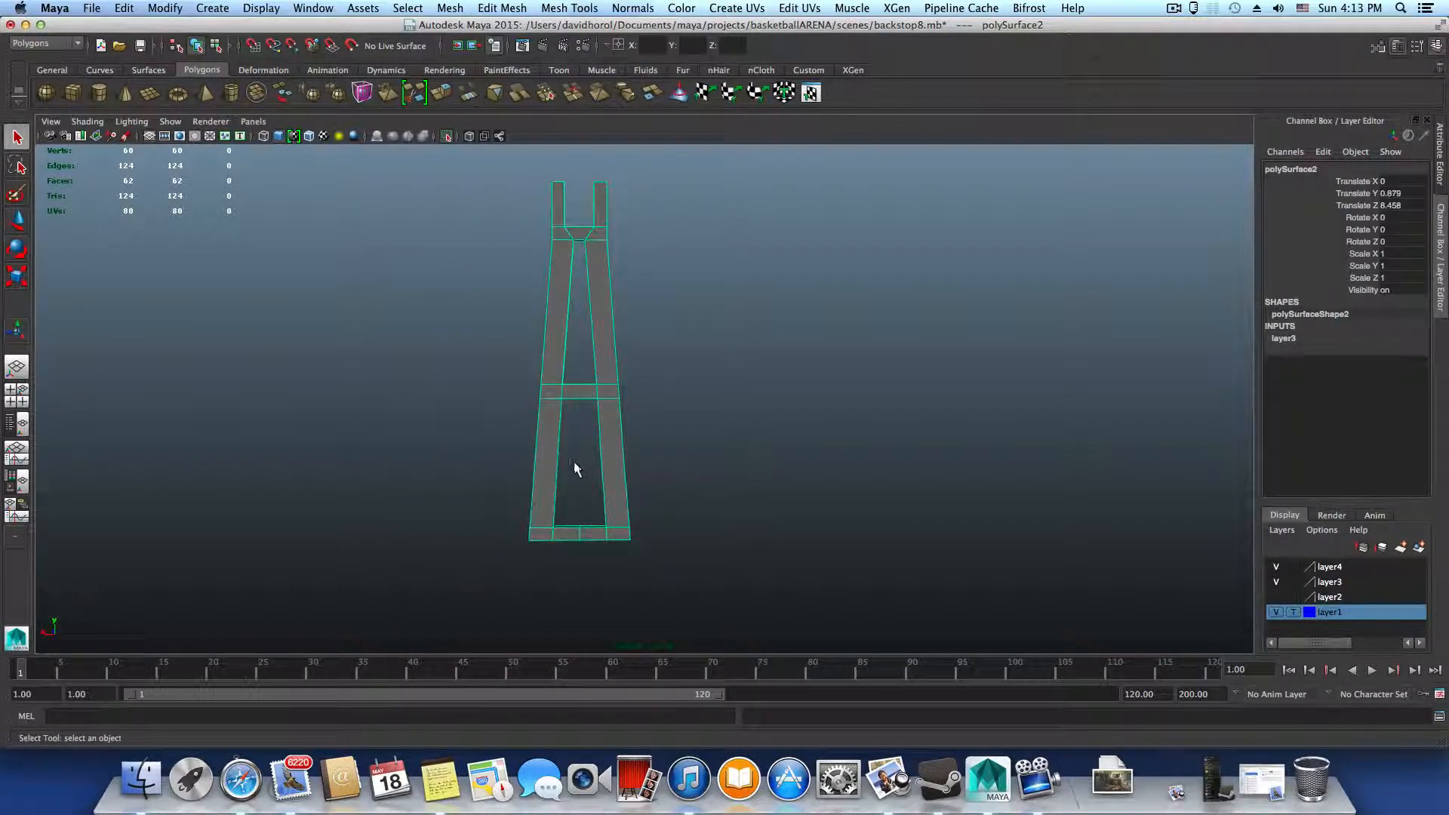
right_click_drag(575, 472, 717, 521, "alt")
left_click_drag(718, 521, 630, 608, "alt")
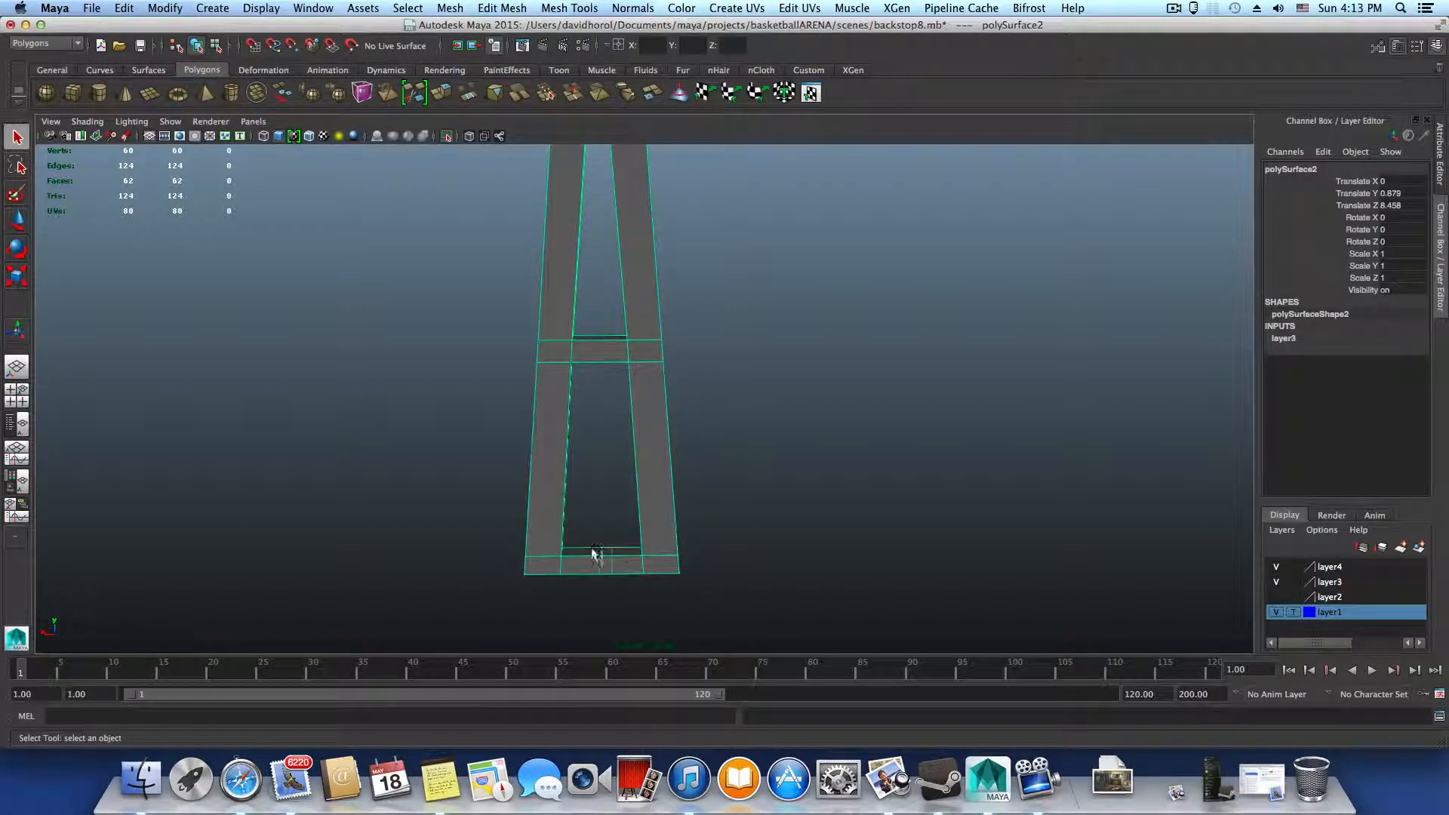
right_click_drag(592, 553, 633, 497, "alt")
Add an edge loop through the centre of the frame's middle crossbar, splitting it vertically
right_click(608, 442)
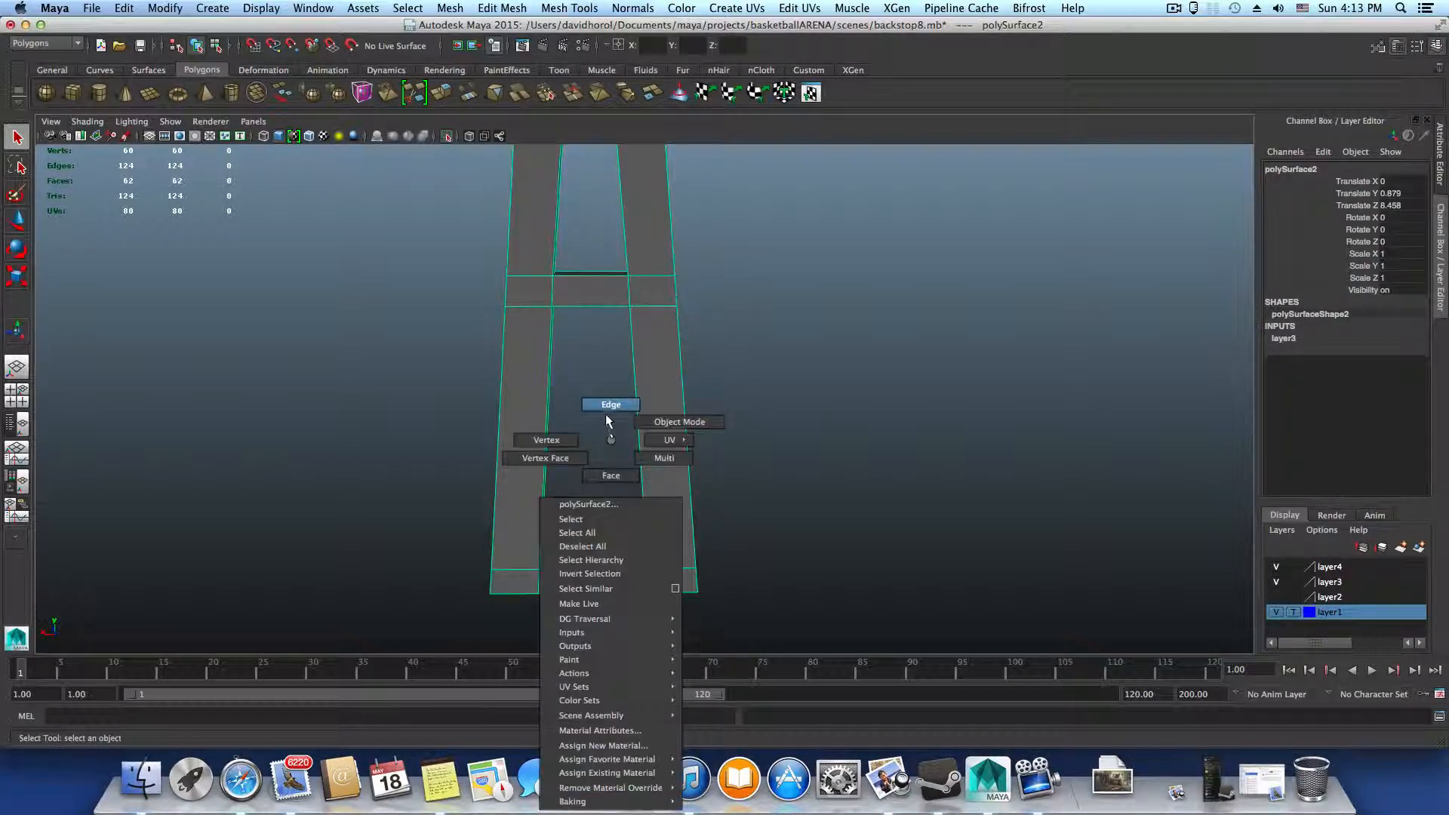
left_click(597, 338)
left_click(588, 276)
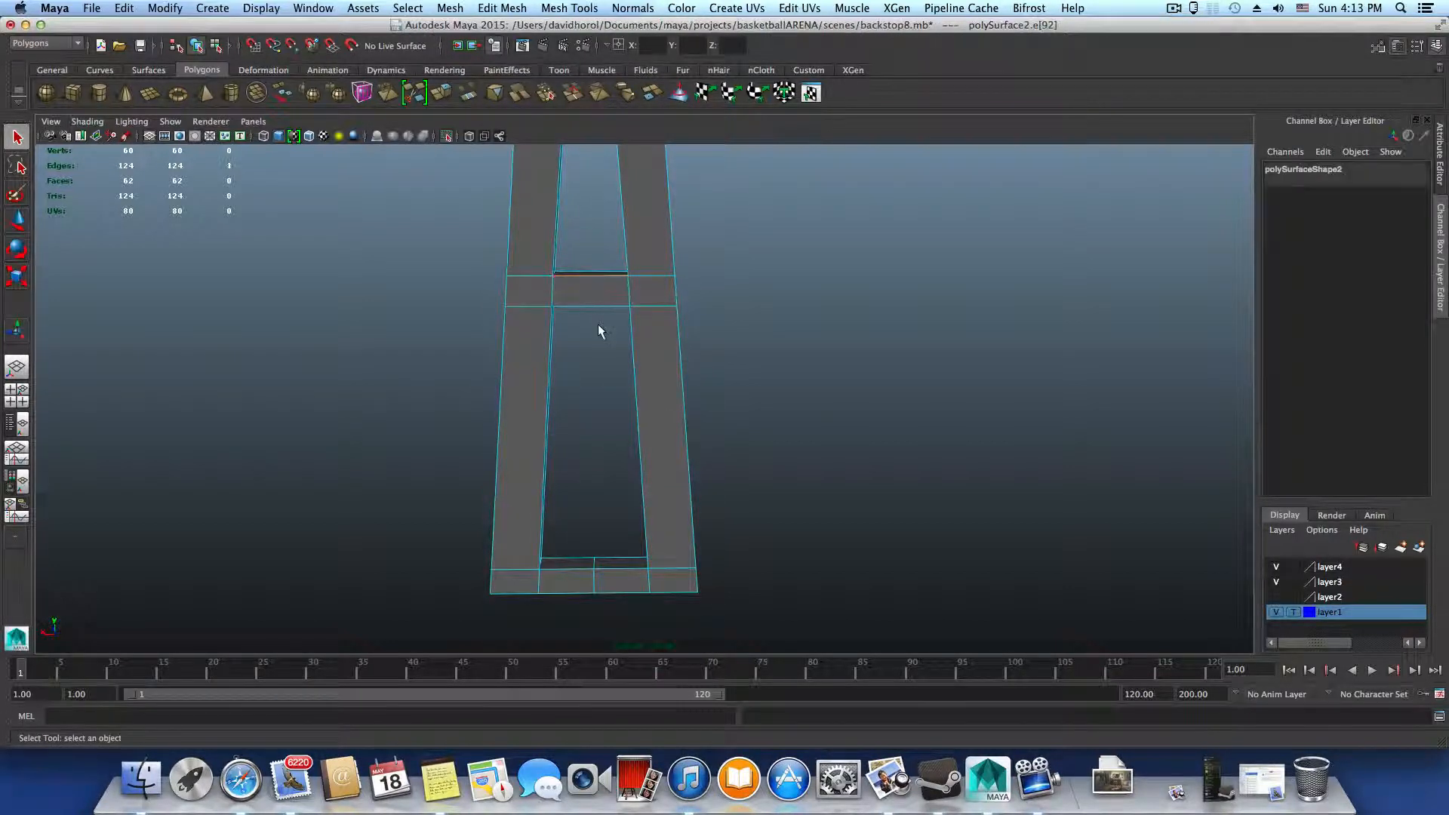
right_click_drag(589, 283, 594, 404, "shift")
middle_click_drag(593, 402, 631, 539, "alt")
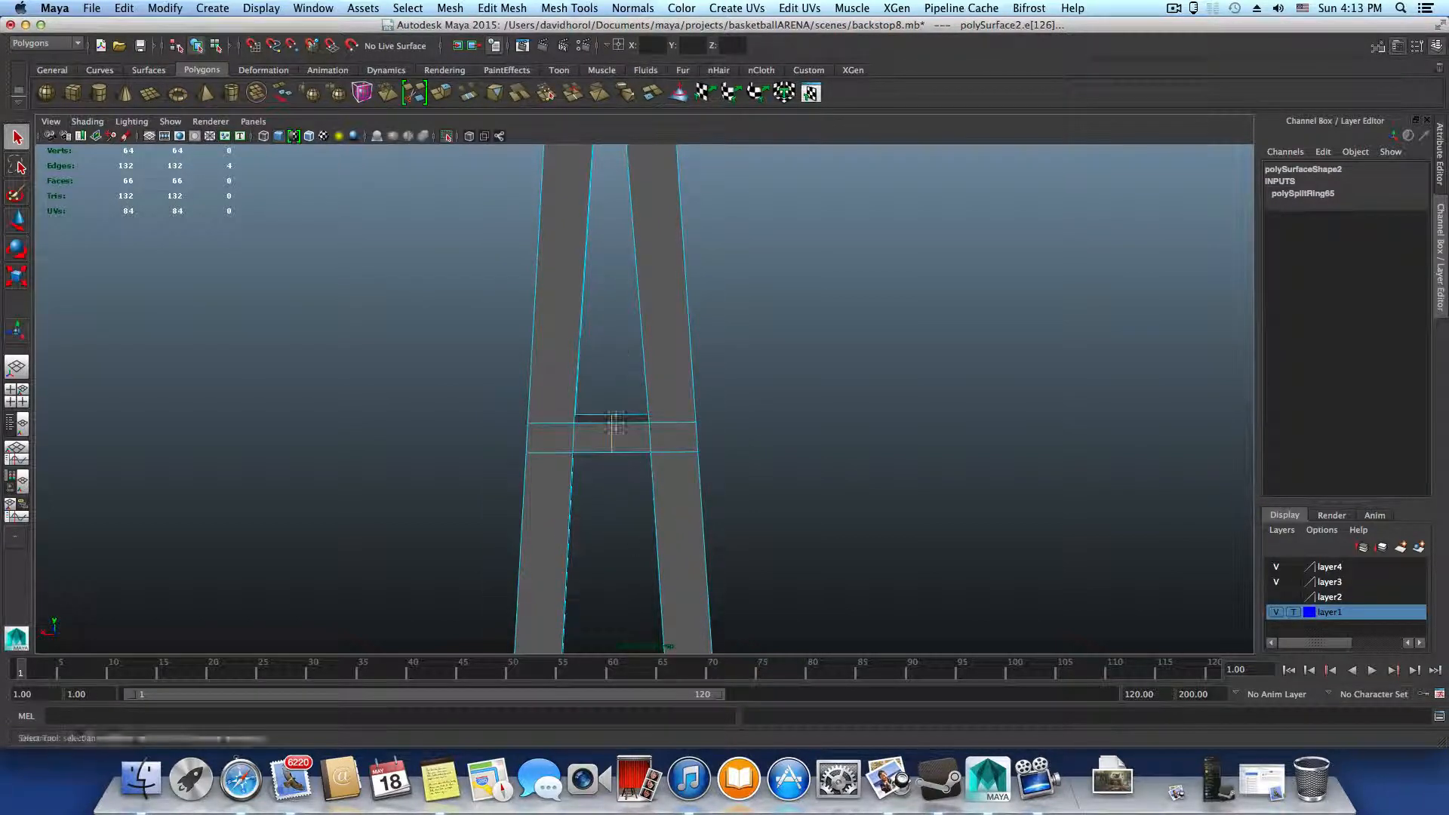
Add a vertical edge loop through the centre of the frame's upper crossbar
middle_click_drag(616, 412, 619, 560, "alt")
left_click(610, 308)
right_click_drag(609, 308, 614, 353, "shift")
double_click(641, 407)
Select all faces on one side of the frame's centre line and delete that half
scroll(646, 438, "down", 5)
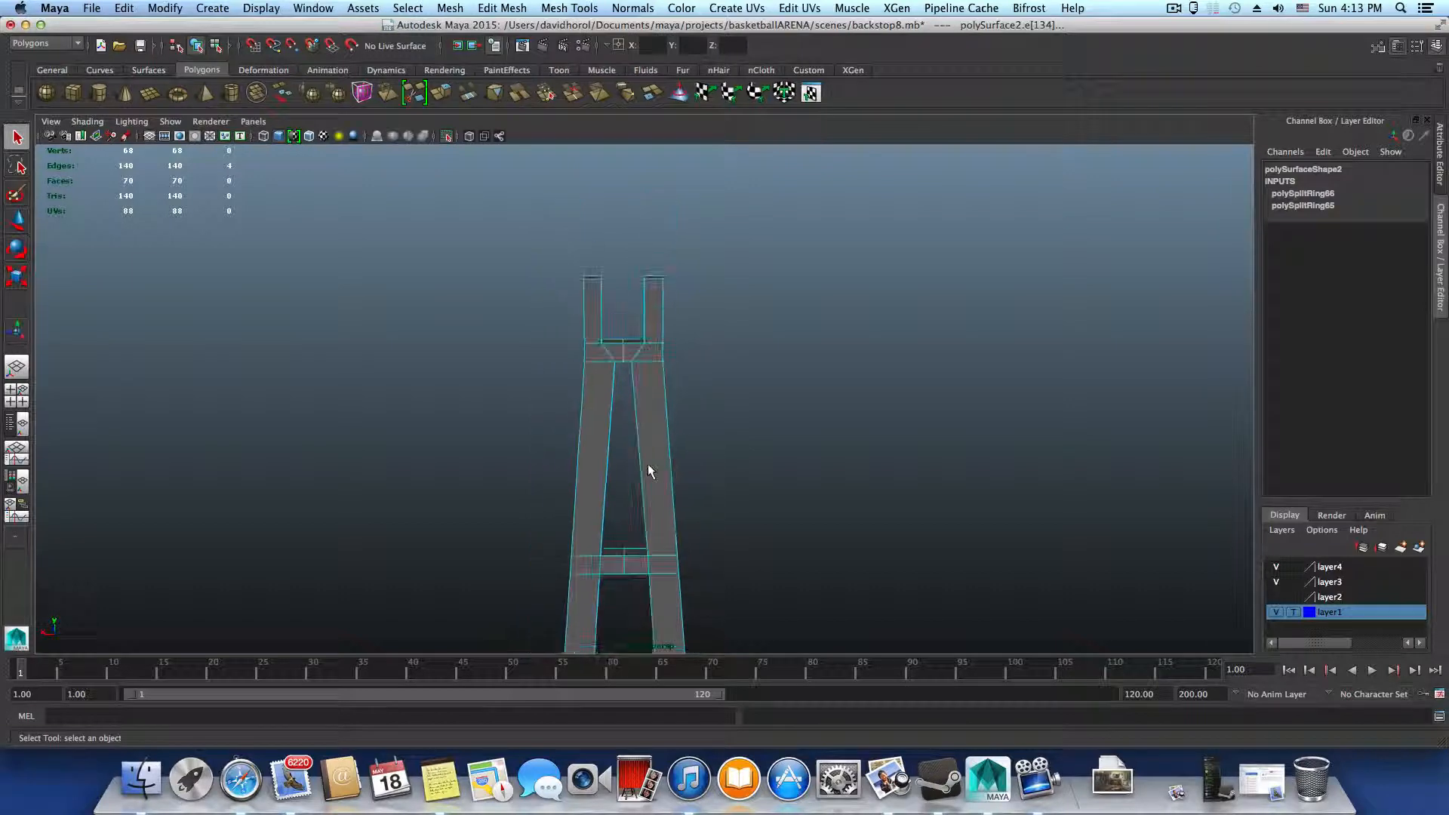
right_click_drag(659, 446, 659, 483)
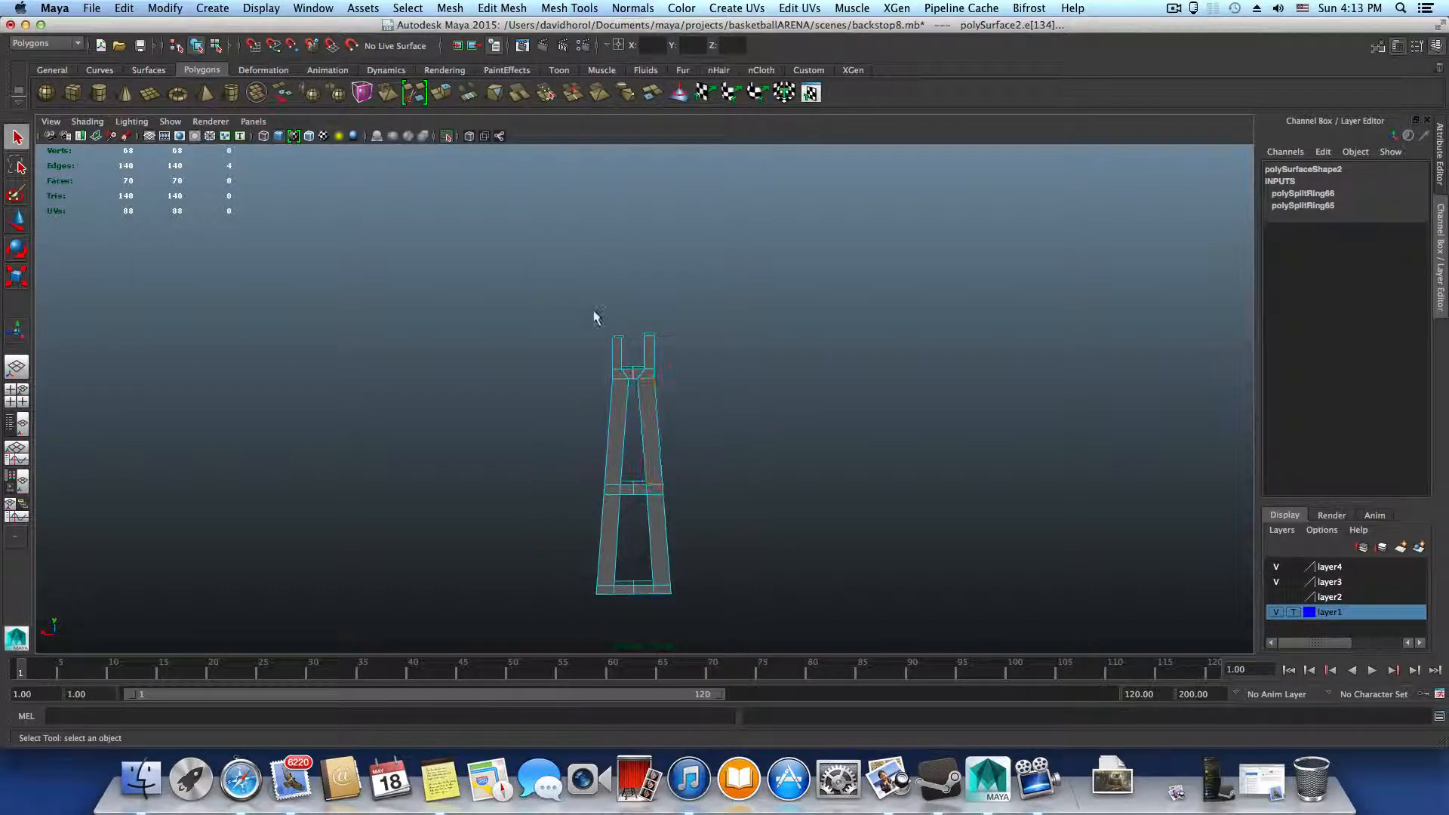
left_click_drag(590, 308, 628, 630)
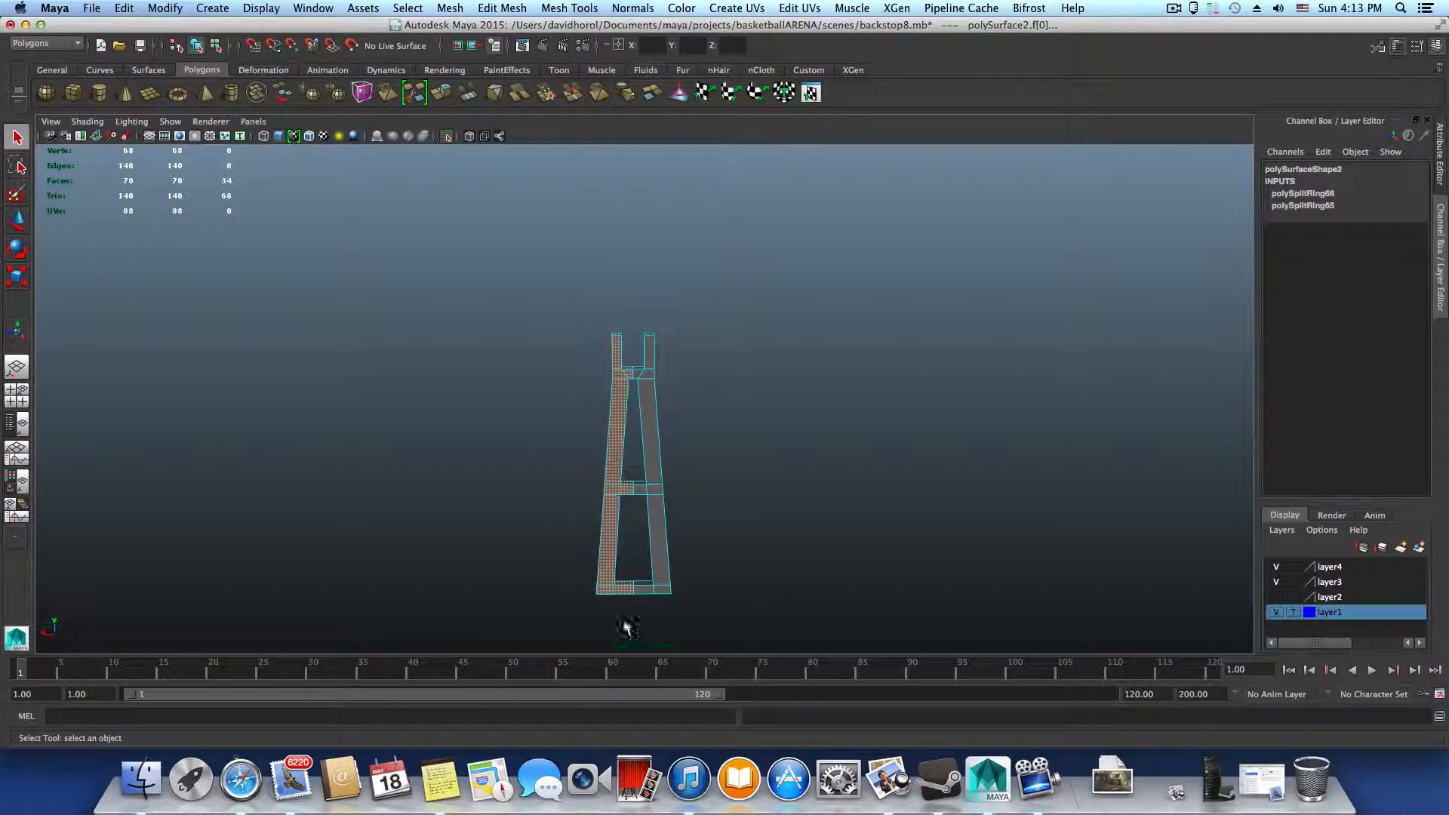
key("Delete")
Delete the leftover face at the cut end of the upper crossbar, and reselect the half frame in object mode
left_click_drag(625, 519, 576, 368, "alt")
left_click(629, 383)
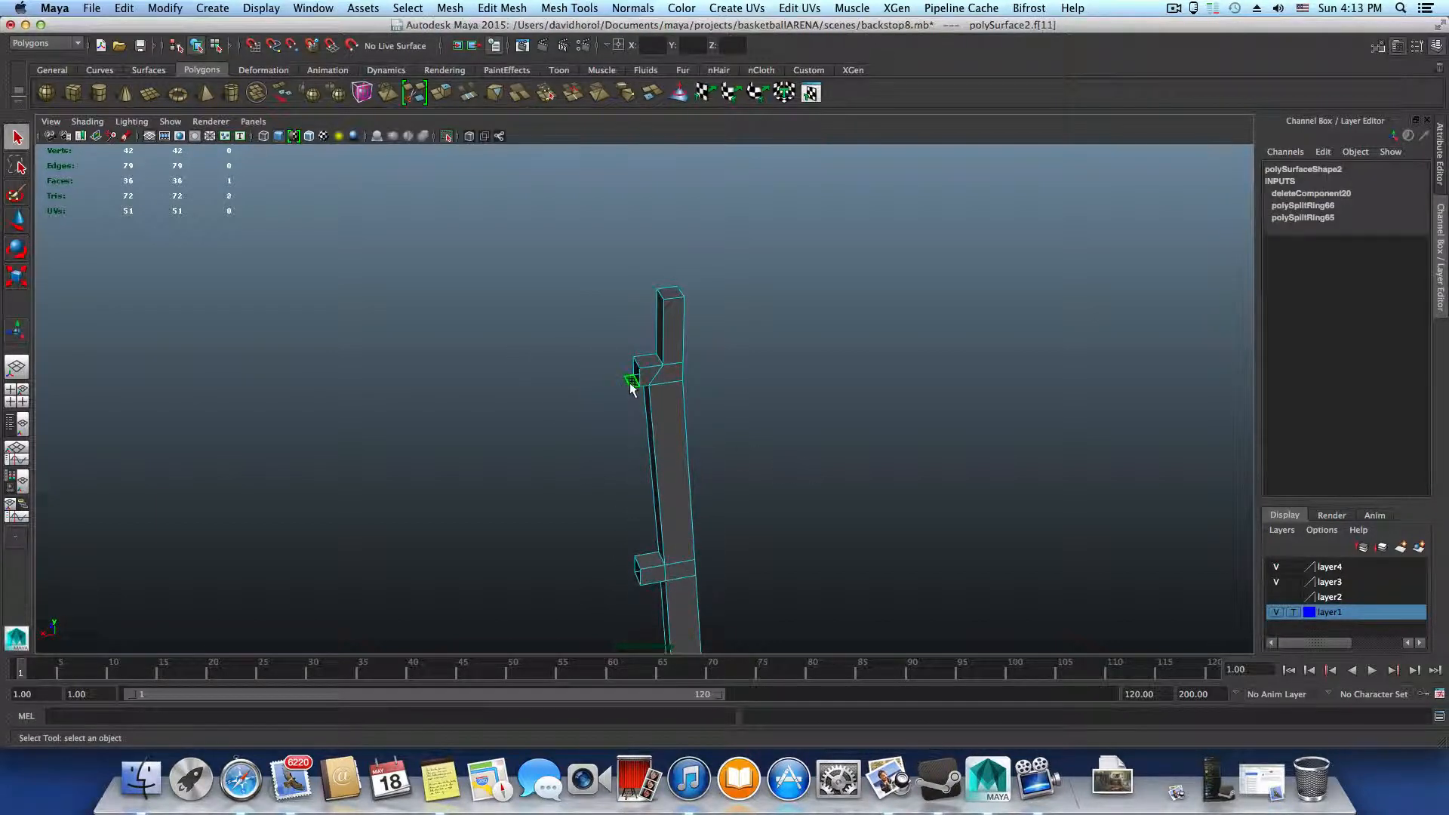
key("Delete")
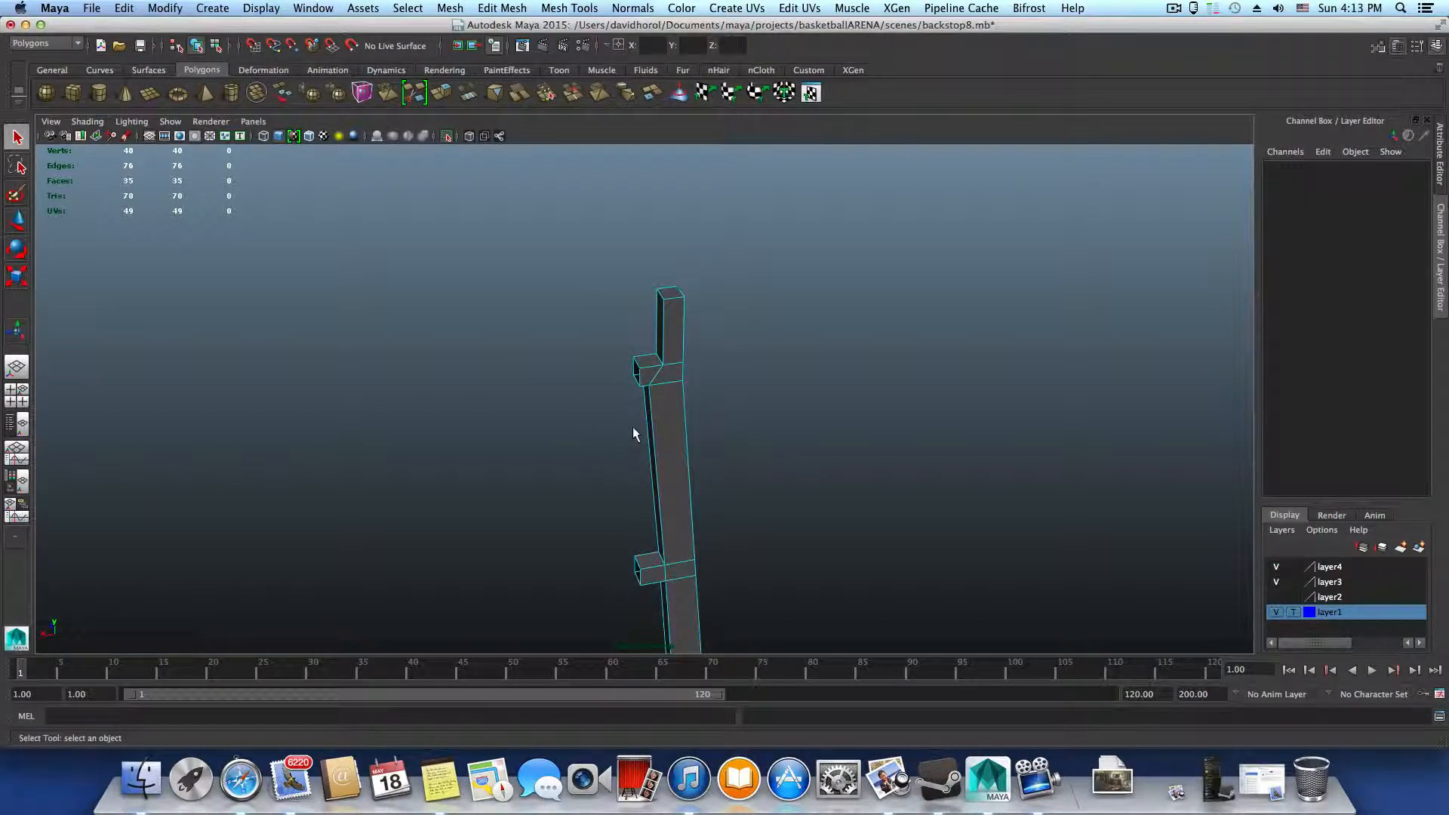
key("F8")
left_click(632, 425)
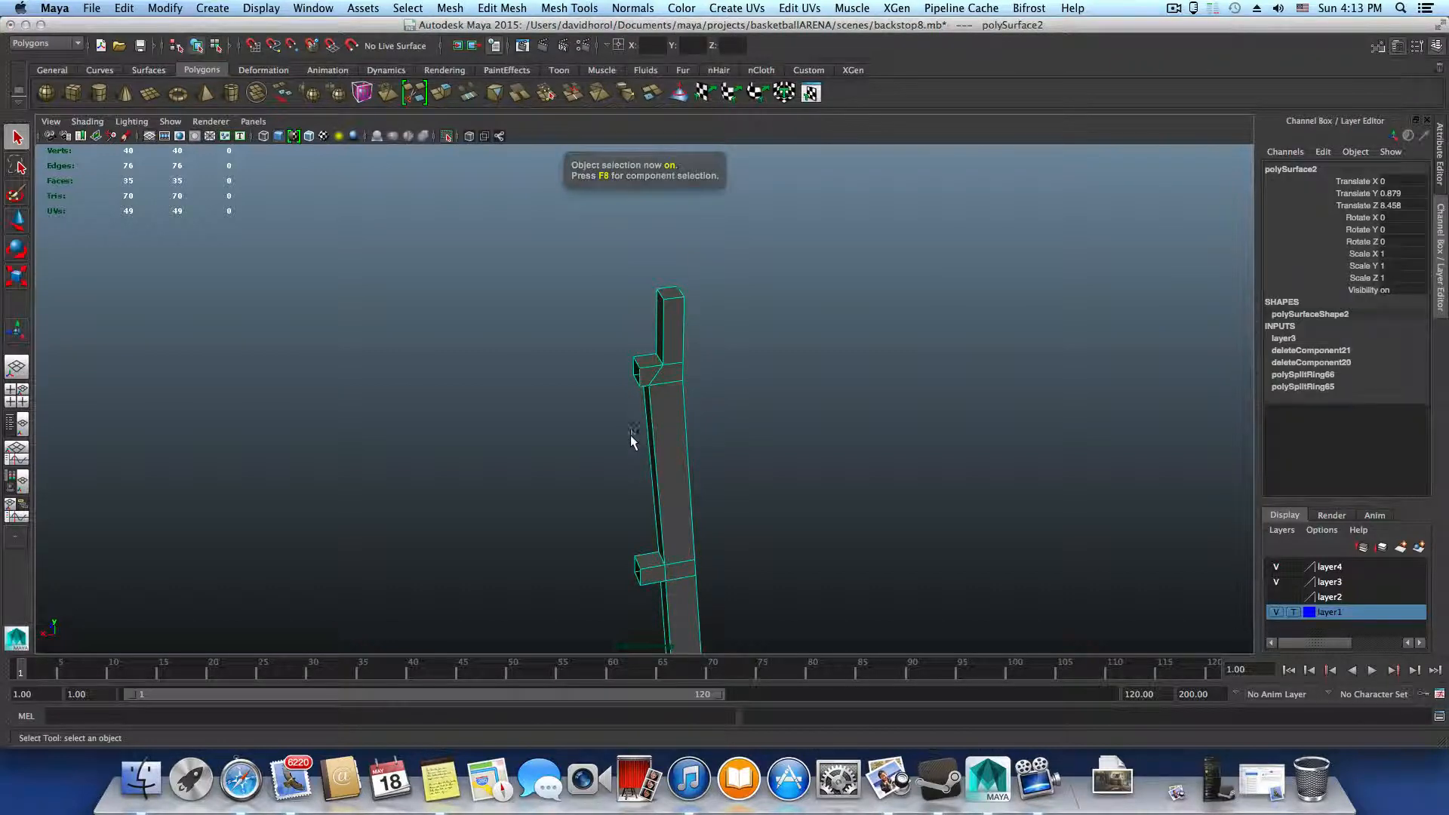
Examine the remaining half frame closely around the joint between the upright and the upper crossbar
left_click_drag(631, 438, 615, 505, "alt")
scroll(613, 505, "down", 5)
middle_click_drag(612, 505, 574, 404, "alt")
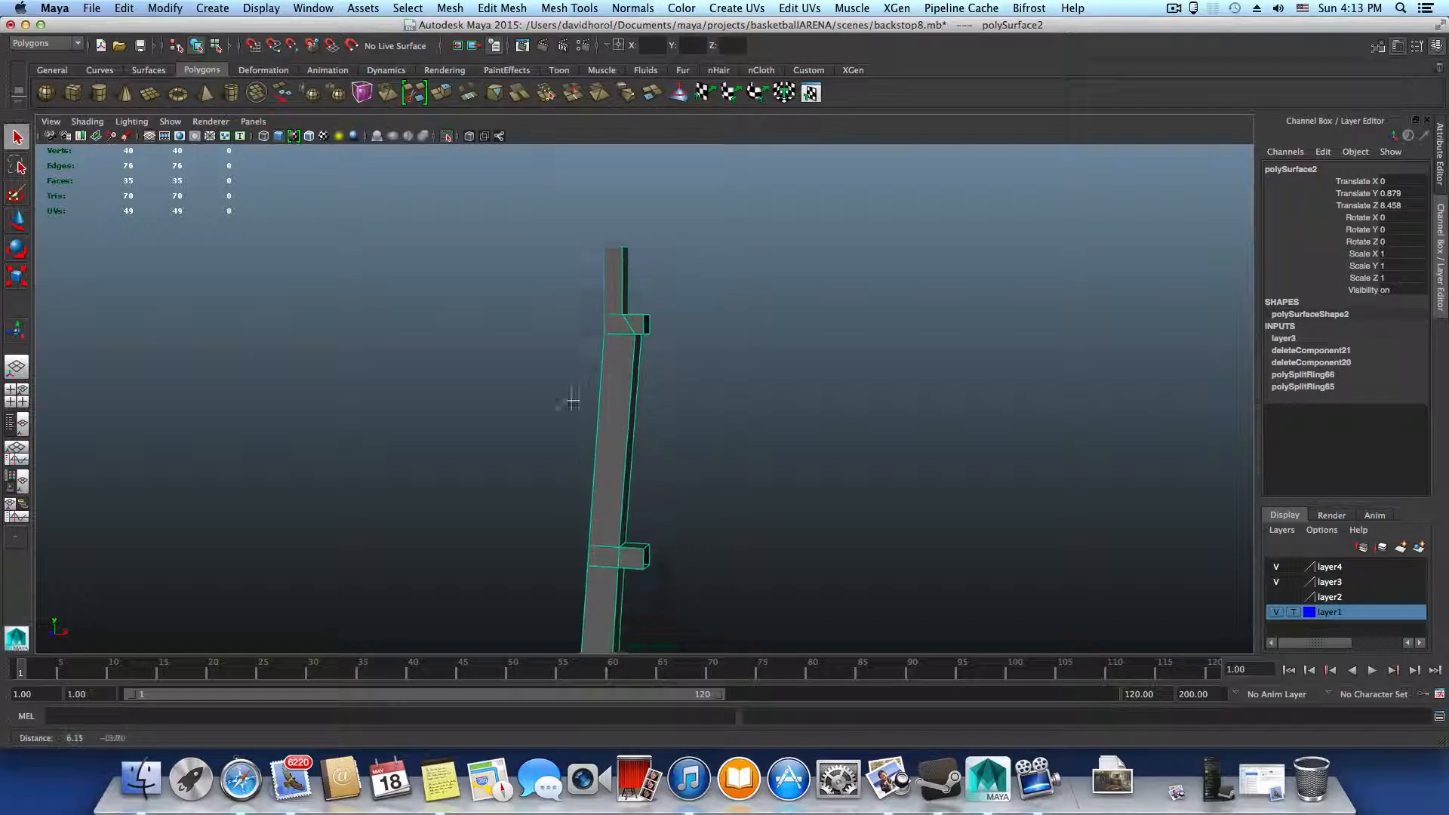
left_click_drag(574, 404, 613, 451, "alt")
middle_click_drag(581, 418, 592, 527, "alt")
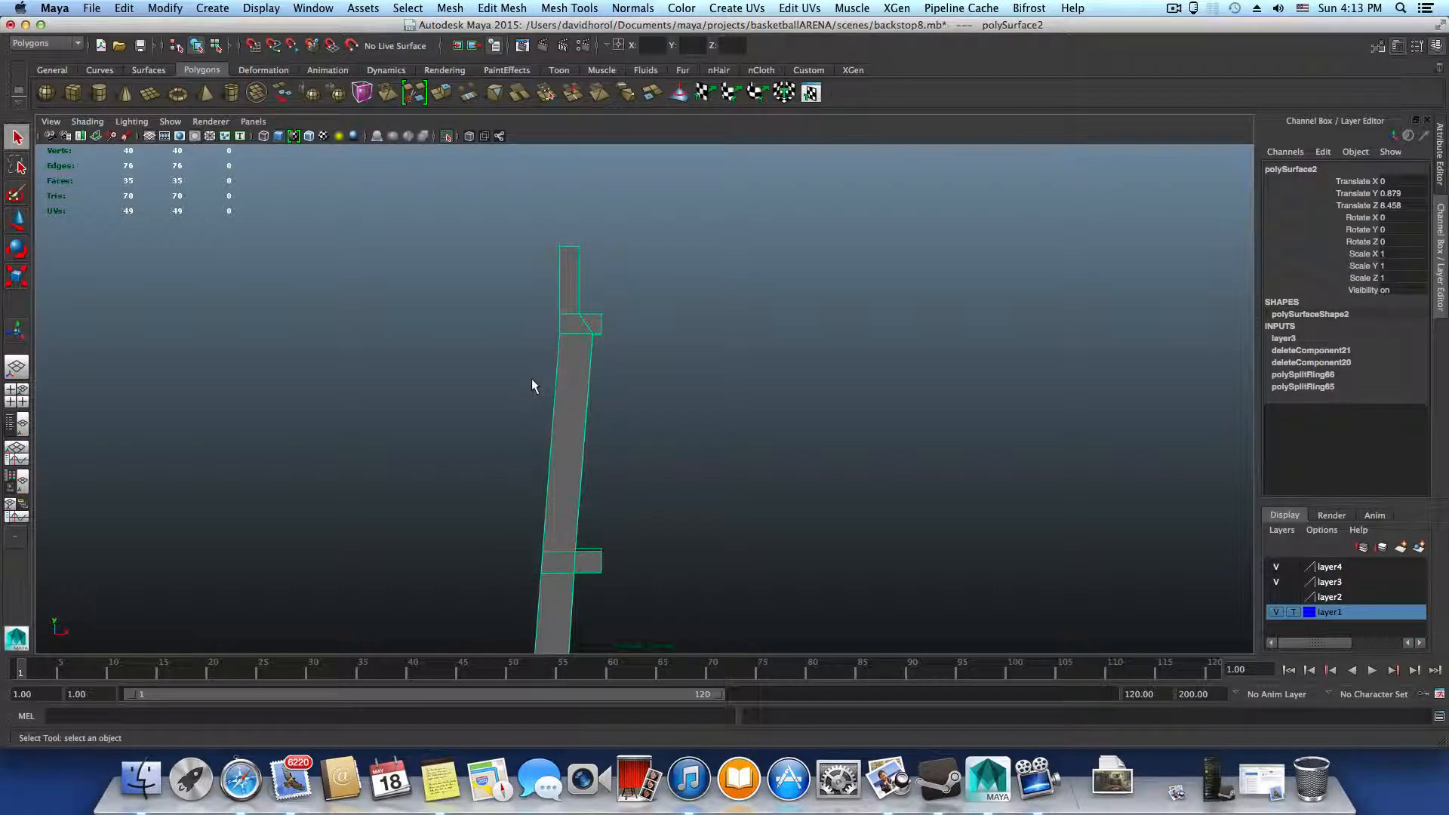
right_click_drag(531, 378, 928, 502, "alt")
middle_click_drag(623, 414, 764, 568, "alt")
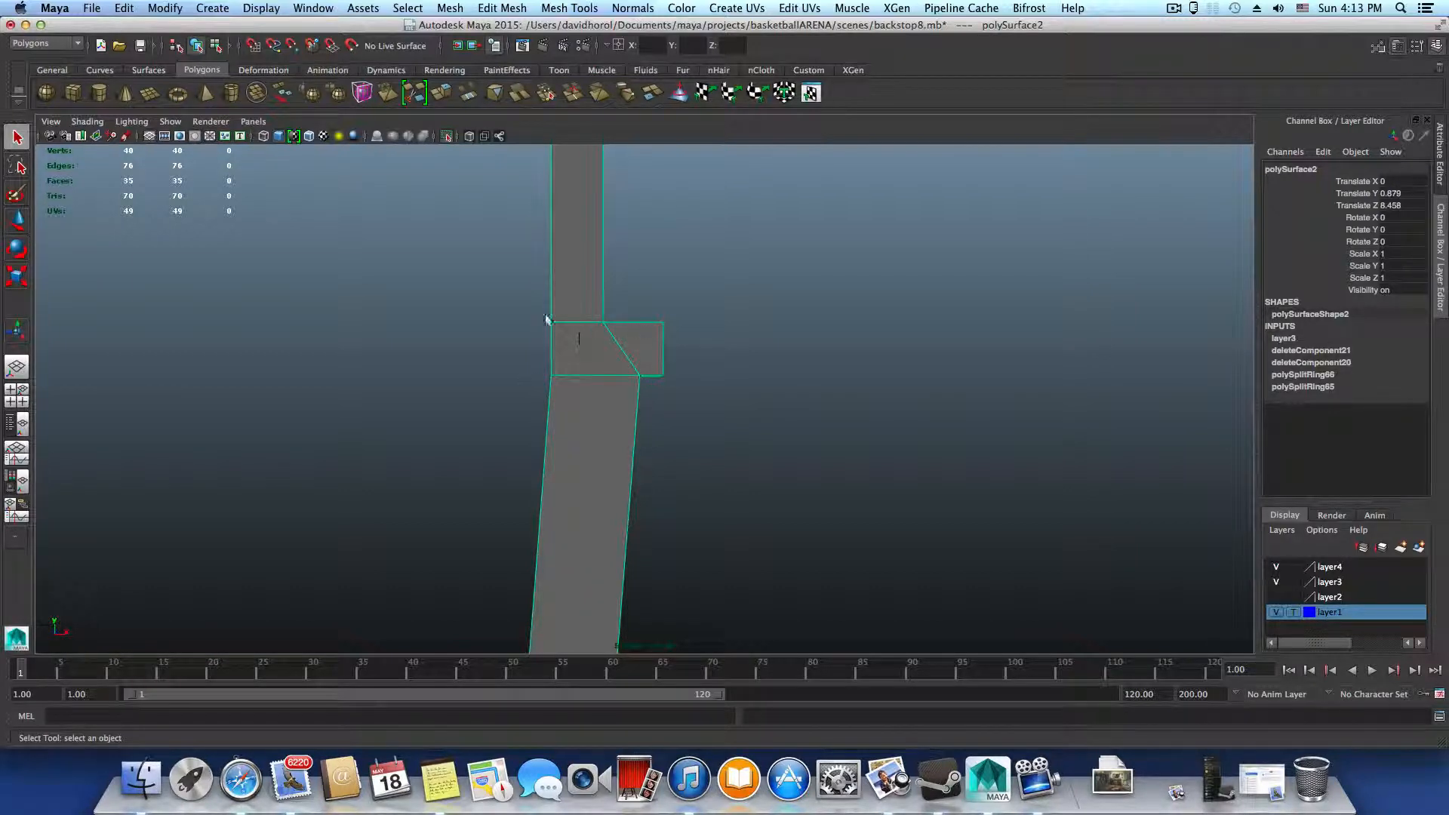
left_click_drag(573, 437, 666, 453, "alt")
middle_click_drag(666, 453, 656, 534, "alt")
left_click_drag(656, 535, 569, 524, "alt")
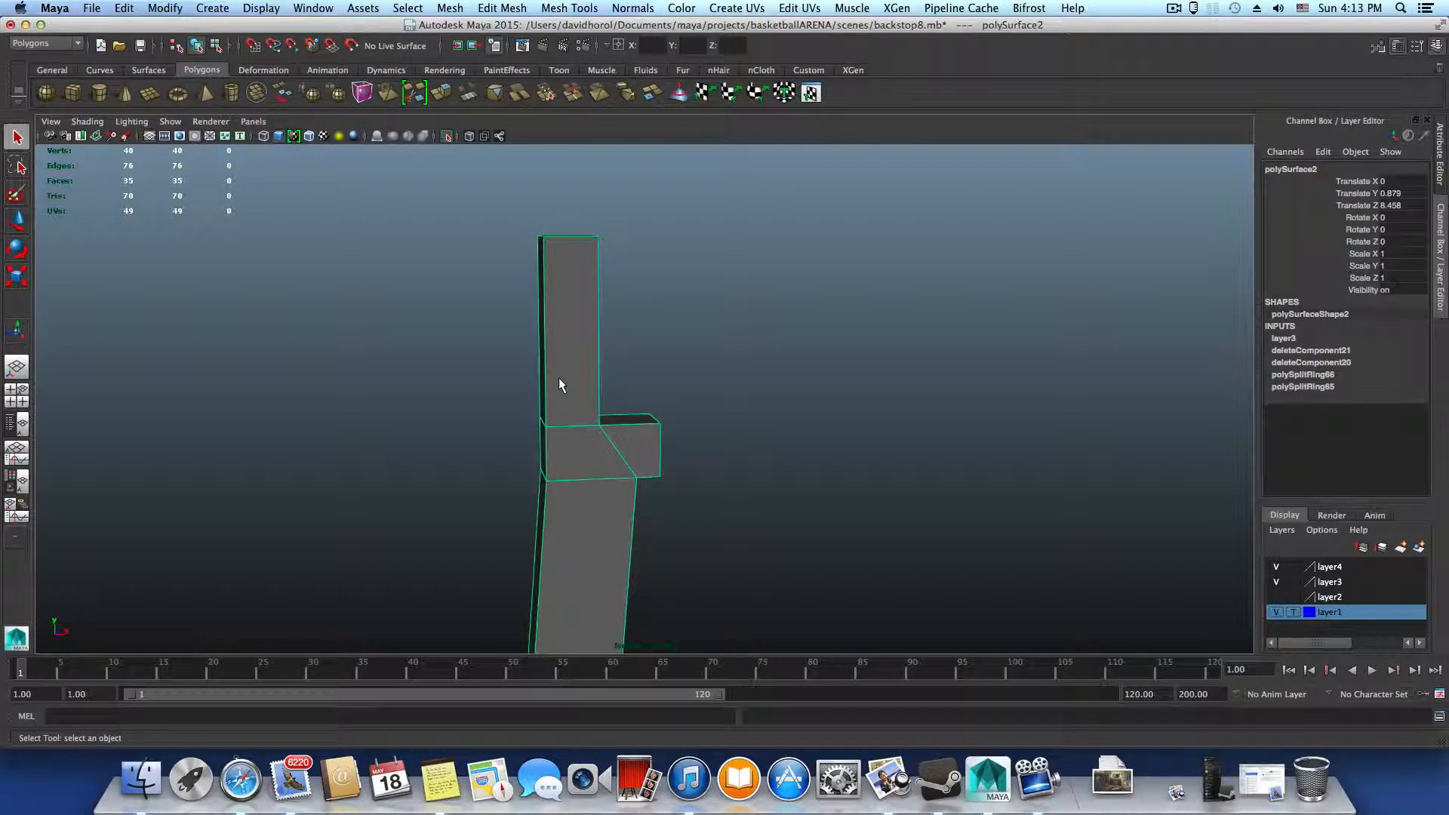
left_click_drag(560, 382, 565, 436, "alt")
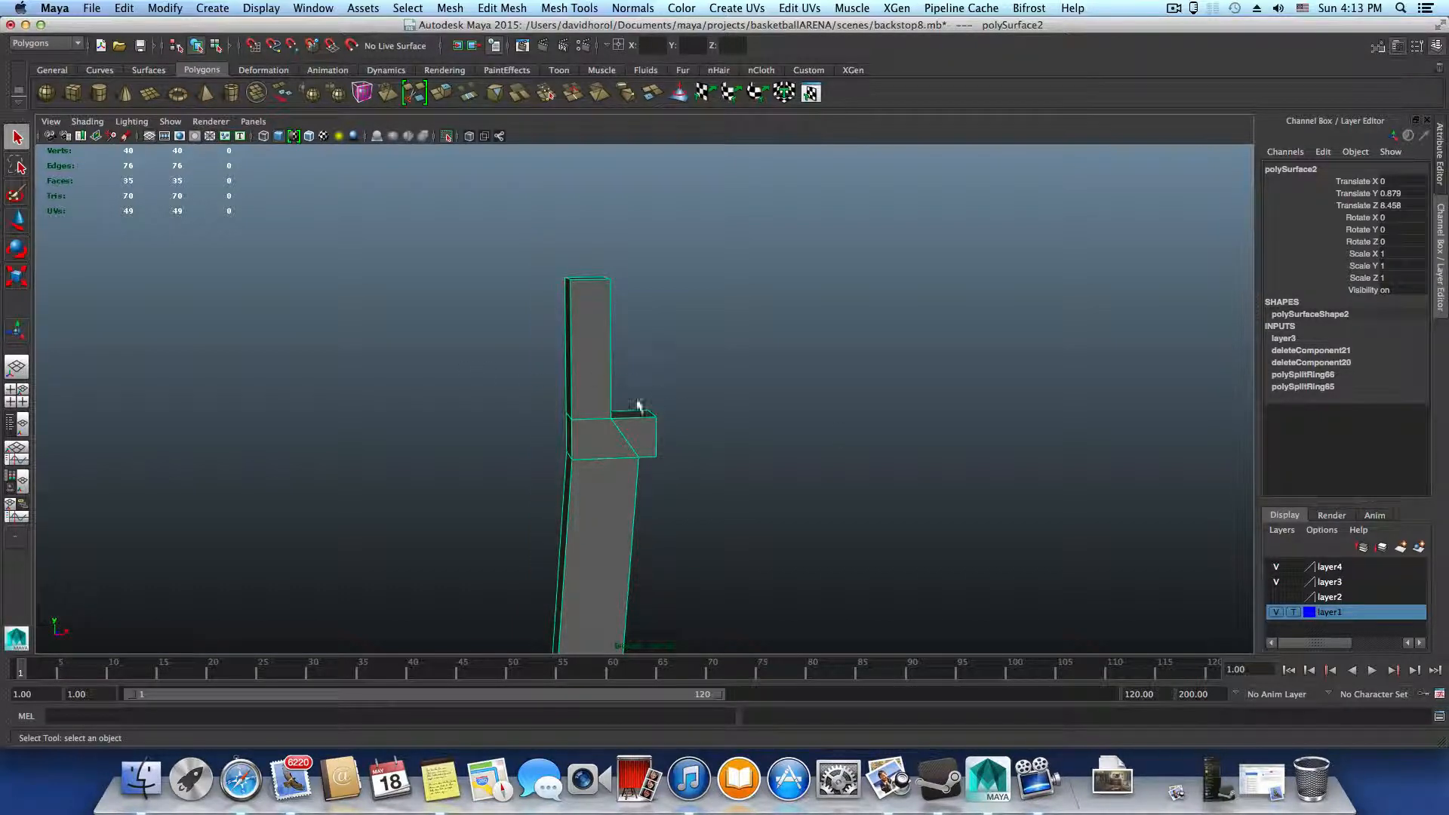
left_click_drag(638, 406, 544, 408, "alt")
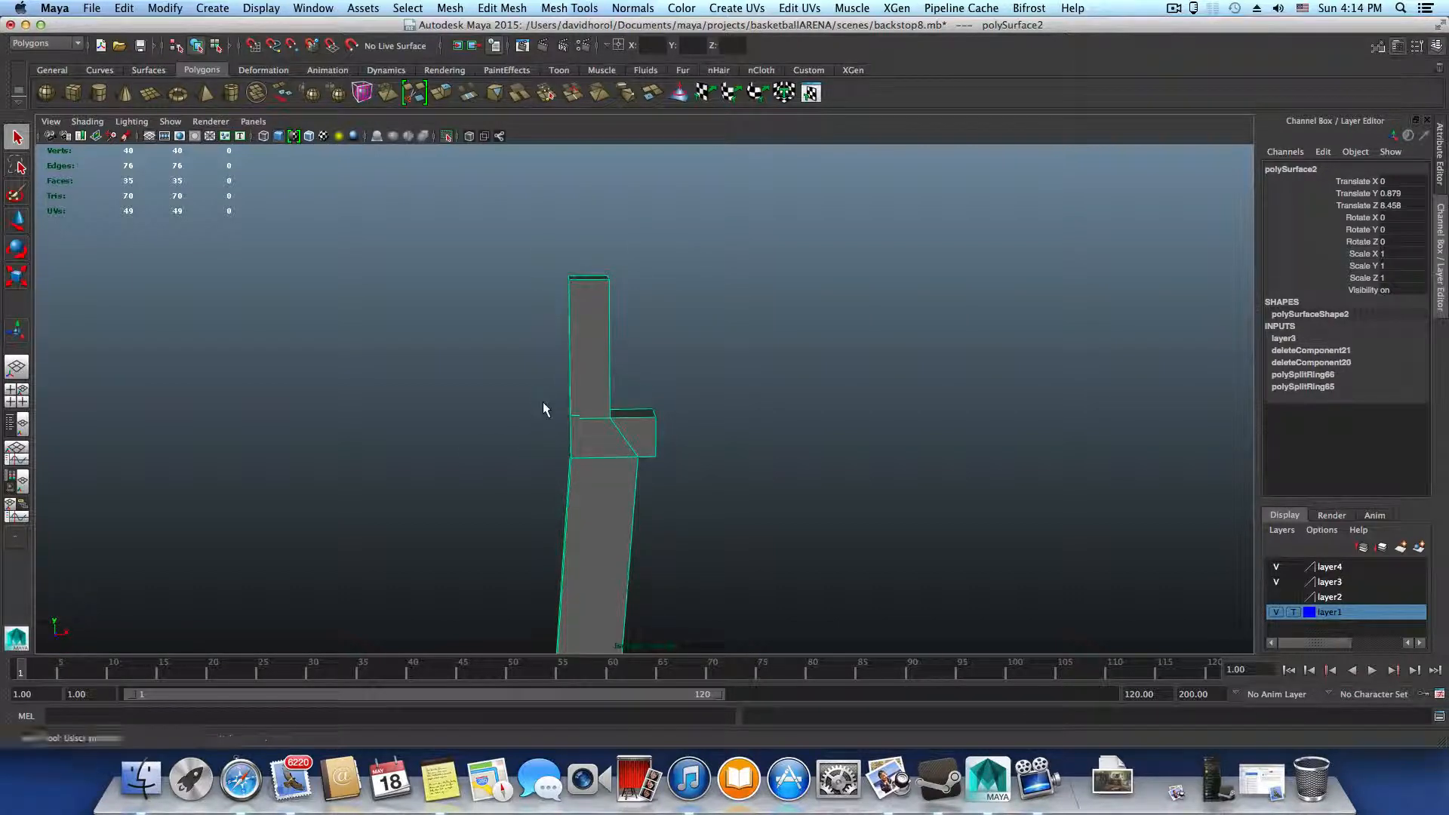
right_click_drag(543, 409, 993, 482, "alt")
left_click_drag(640, 455, 569, 462, "alt")
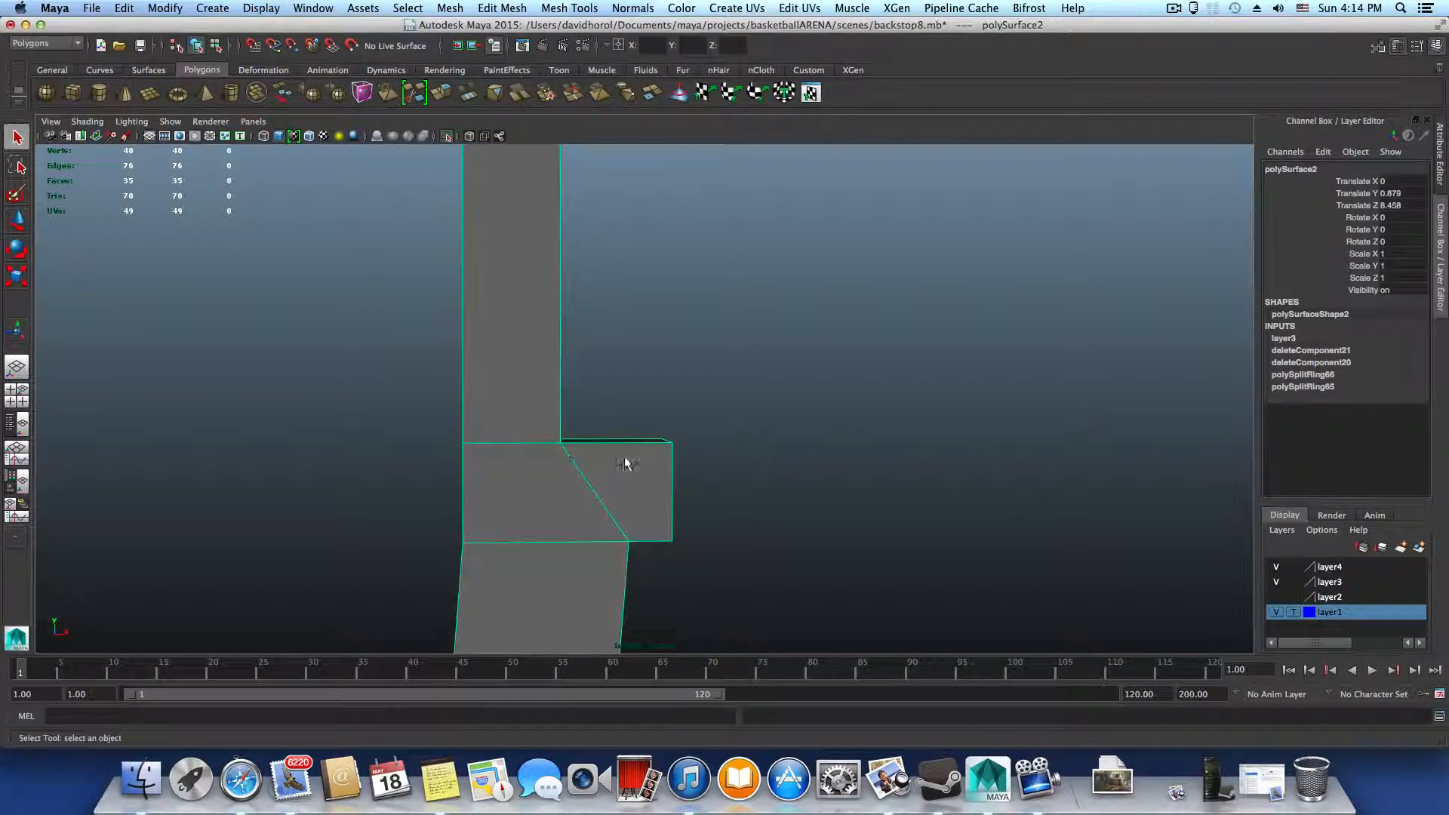
Insert supporting edge loops close above and below both horizontal edges of the upper crossbar joint and along the upright's outer edge
right_click(624, 443, "shift")
left_click(539, 459)
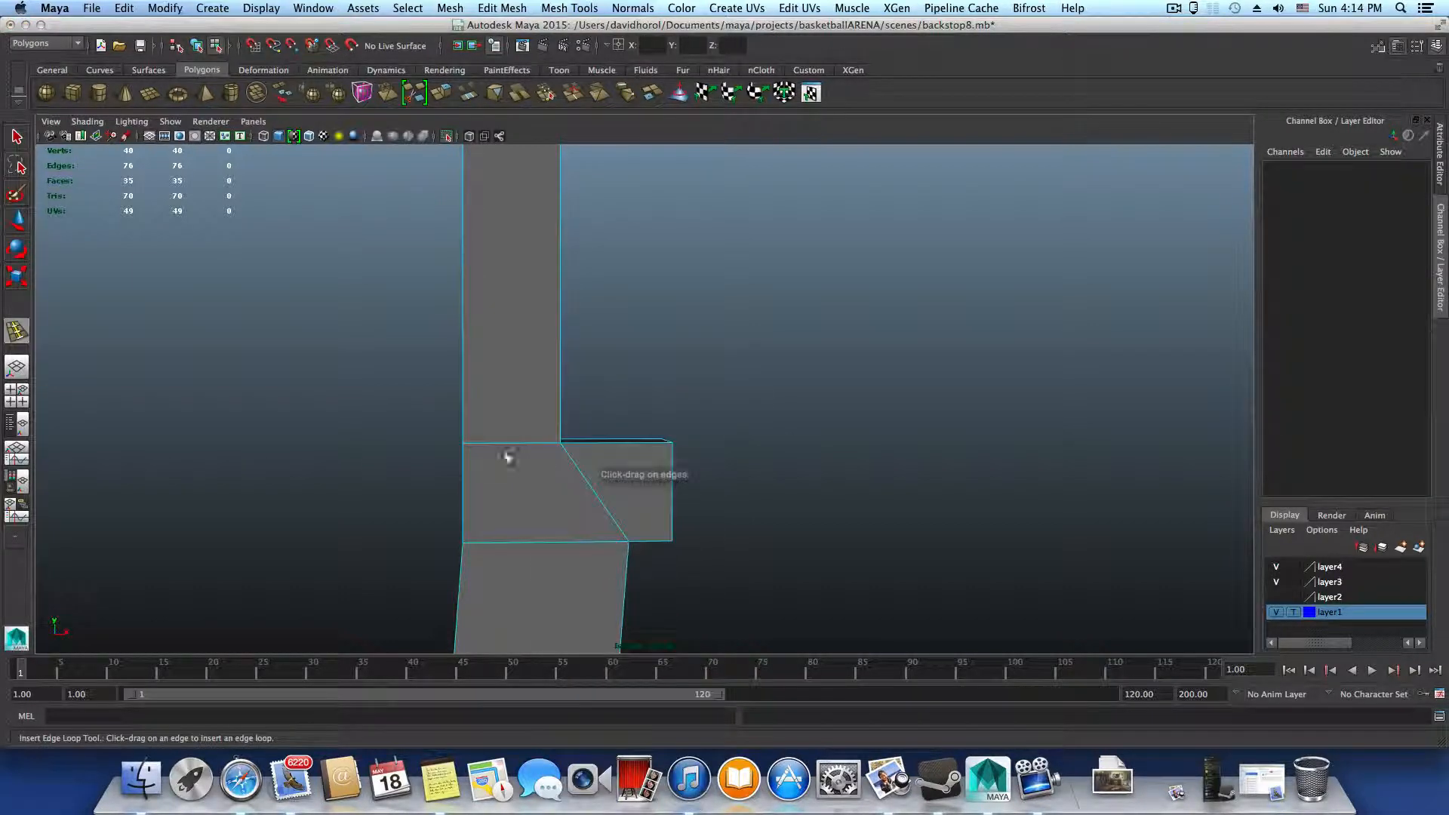
left_click_drag(498, 462, 524, 485, "alt")
middle_click_drag(524, 475, 549, 332, "alt")
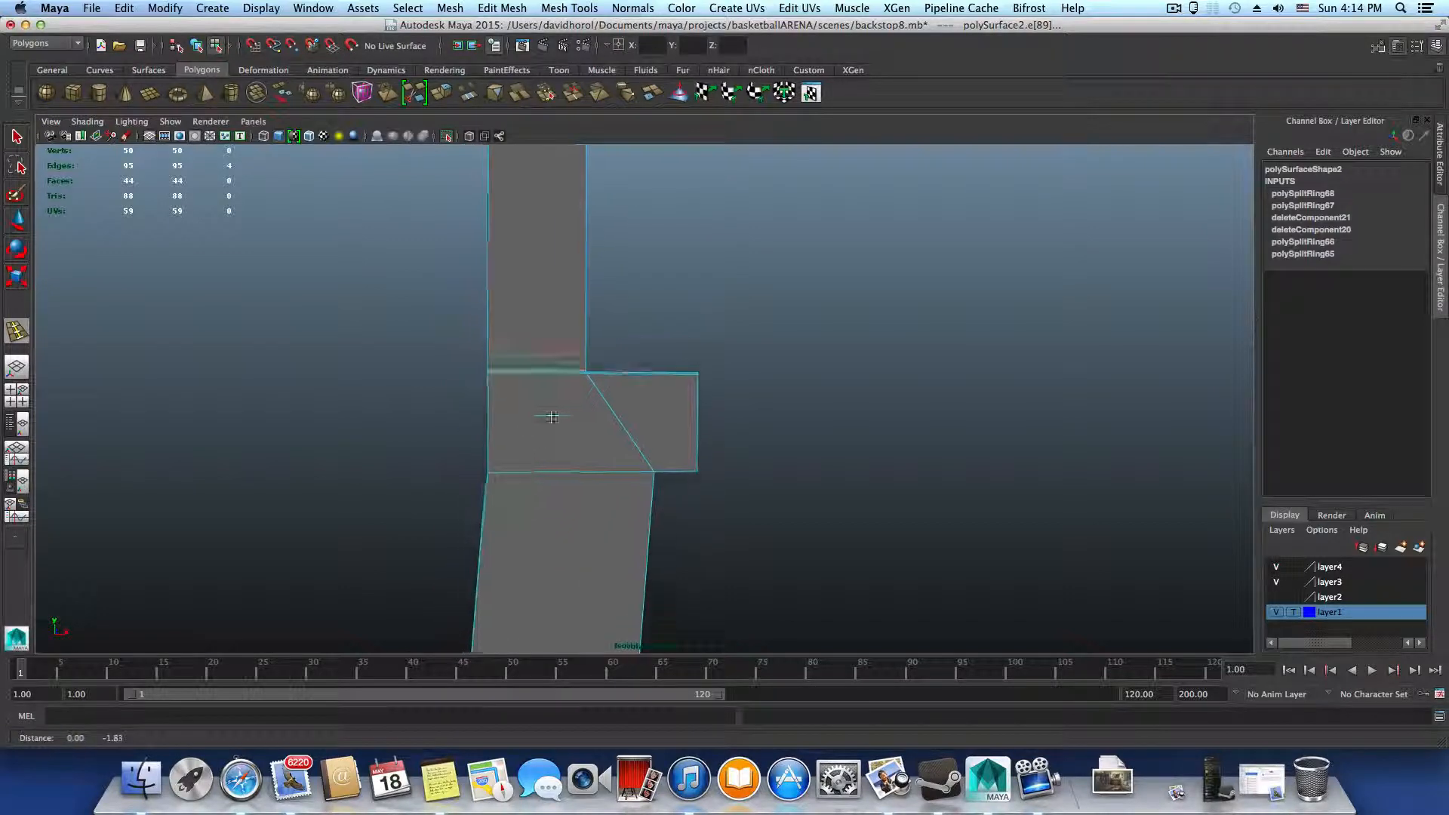
left_click_drag(540, 321, 521, 379, "alt")
middle_click_drag(566, 387, 569, 508, "alt")
left_click_drag(569, 508, 564, 516, "alt")
middle_click_drag(568, 414, 570, 536, "alt")
left_click_drag(569, 475, 566, 465, "alt")
middle_click_drag(566, 465, 590, 497, "alt")
left_click_drag(590, 497, 580, 477, "alt")
Insert an edge loop close to the upright's inner edge, running along its full height and the joint's diagonal edge
left_click_drag(582, 301, 644, 258, "alt")
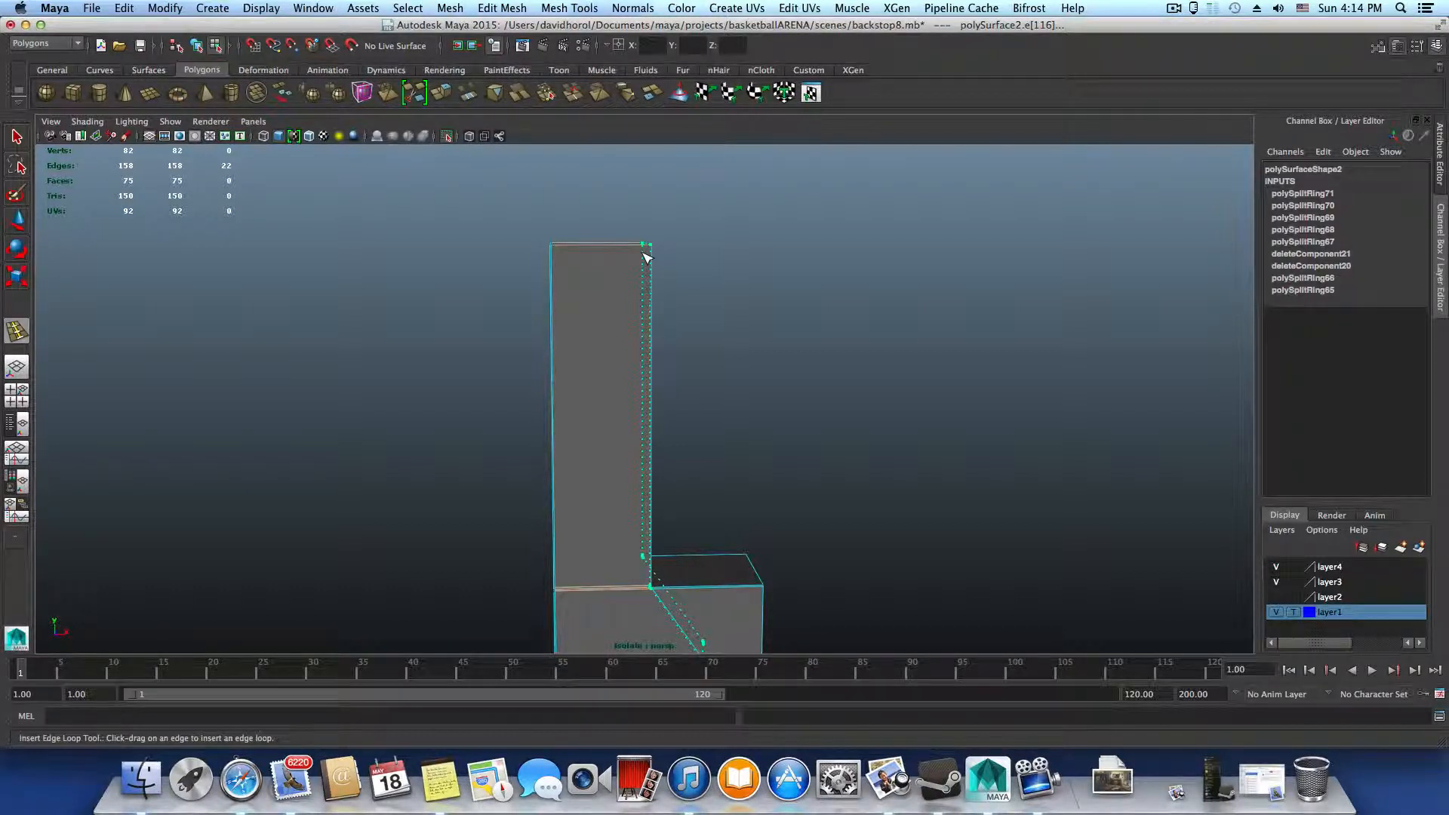
left_click_drag(647, 258, 645, 622)
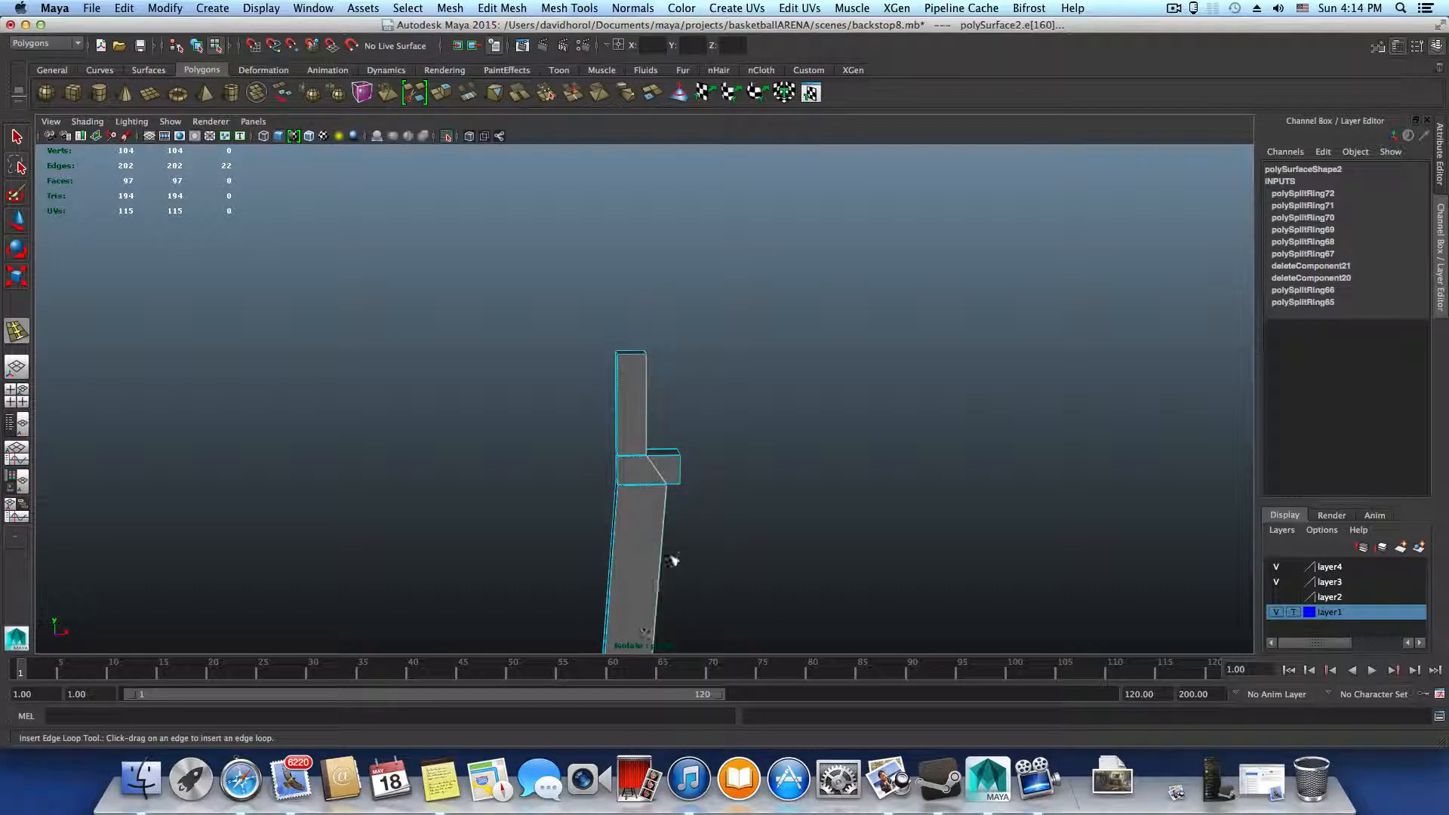
scroll(674, 561, "down", 5)
middle_click_drag(673, 547, 703, 362, "alt")
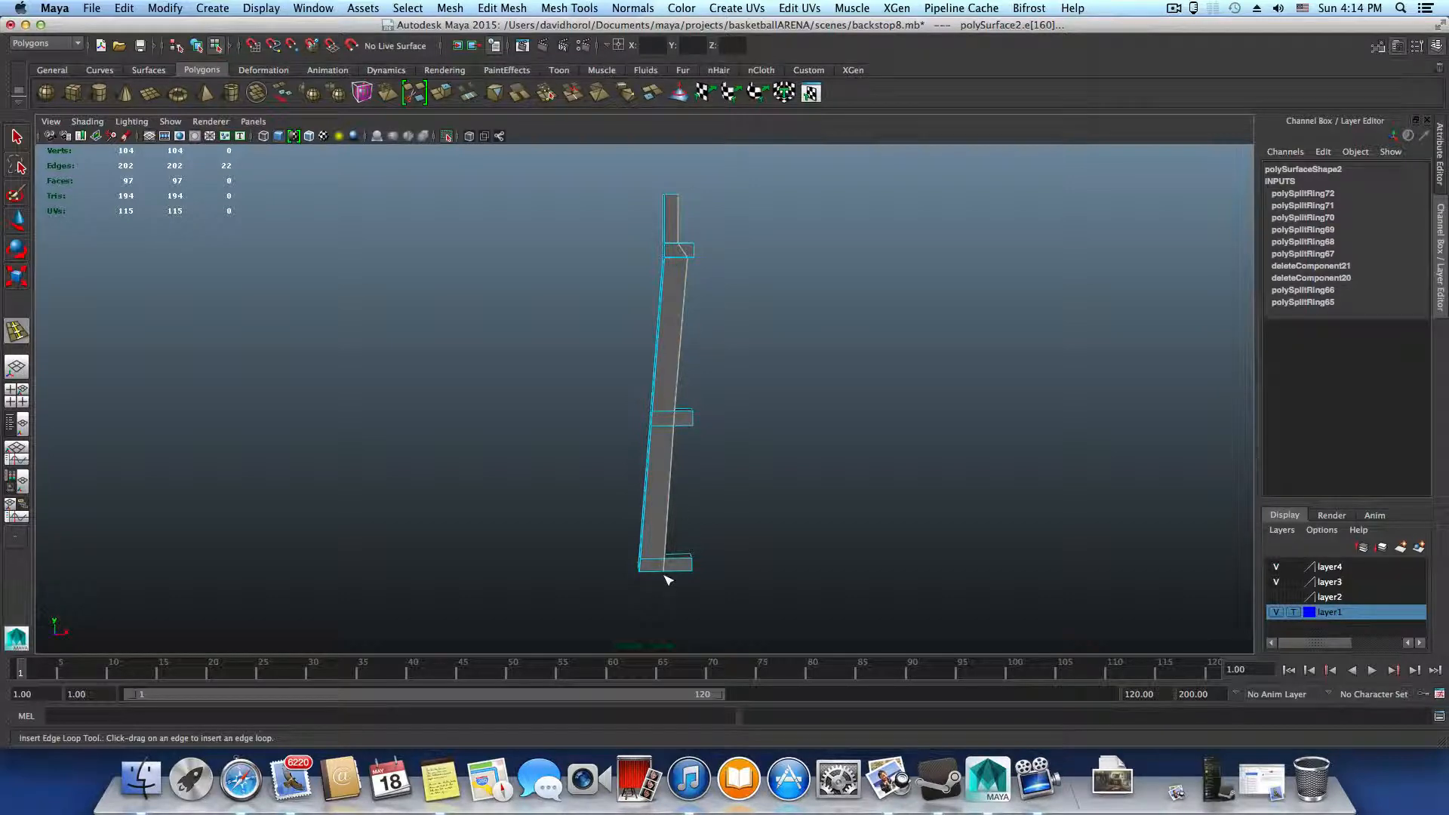
Examine the edge loops along the upright between the middle crossbar and the upper joint
scroll(757, 495, "up", 3)
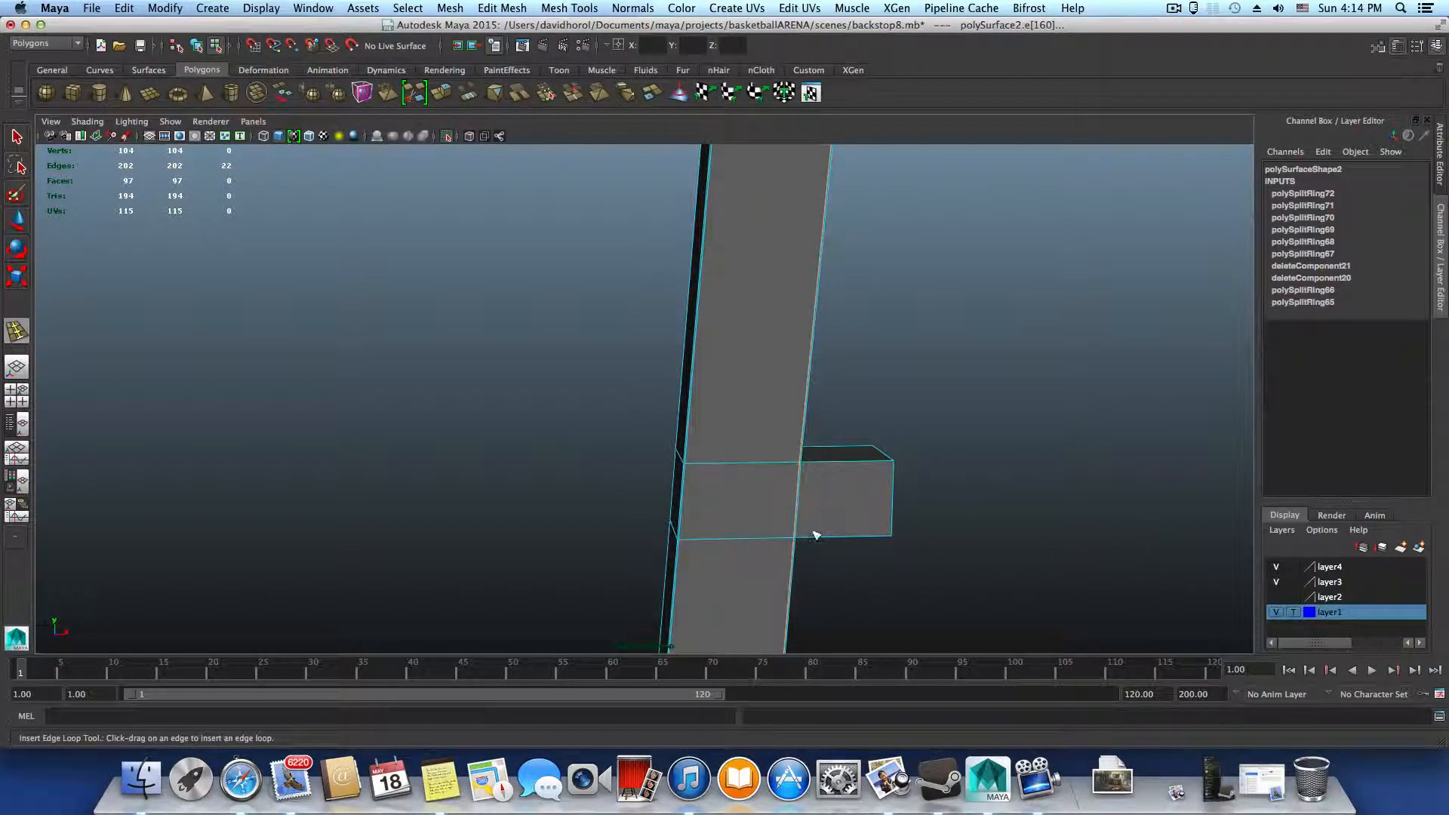
middle_click_drag(816, 536, 737, 610, "alt")
mouse_move(744, 453)
middle_mouse_down("alt")
mouse_move(745, 557)
mouse_move(767, 560)
middle_mouse_up("alt")
middle_click_drag(830, 332, 816, 430, "alt")
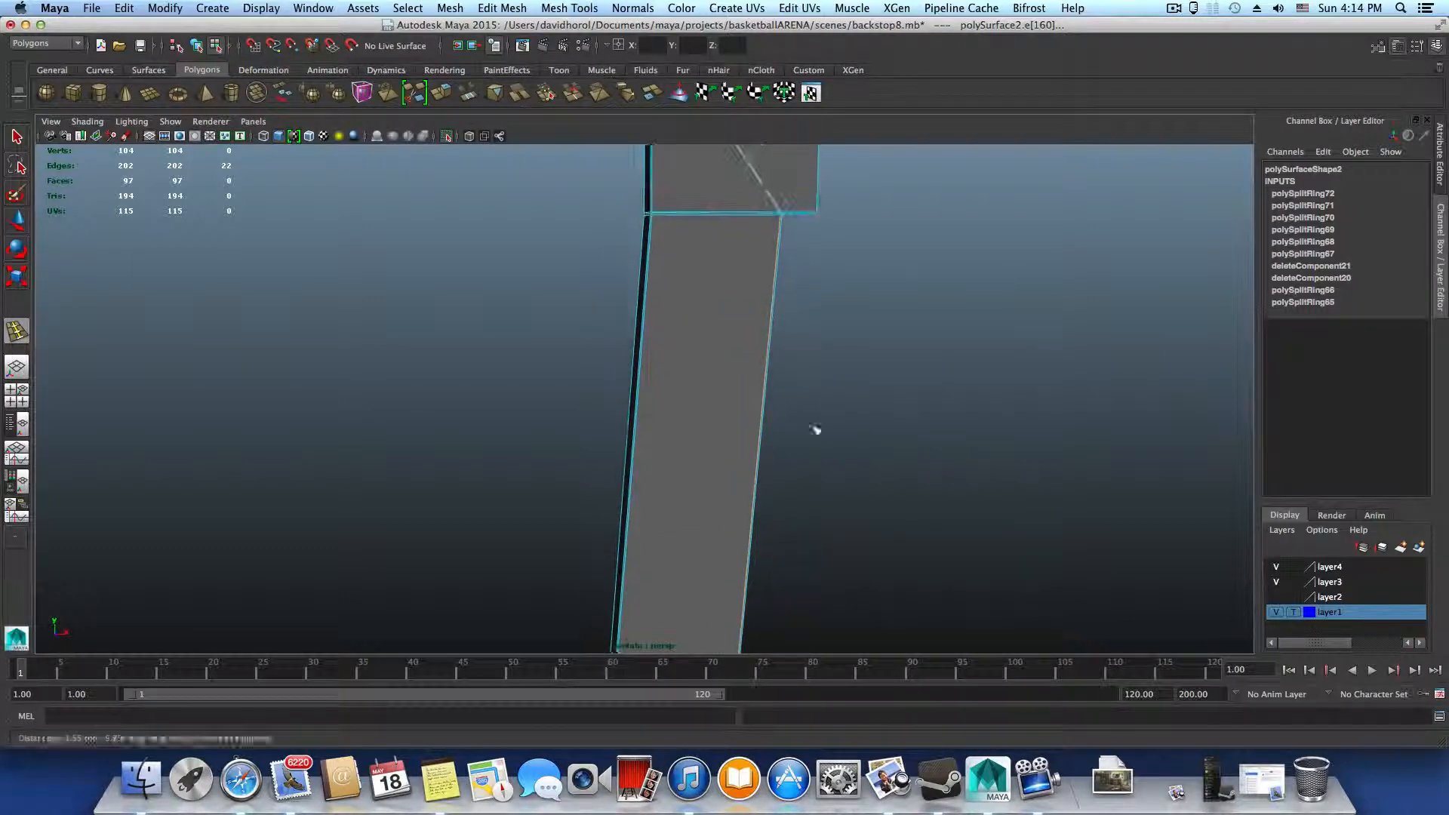
left_click_drag(816, 430, 990, 487, "alt")
left_click_drag(728, 396, 723, 388, "alt")
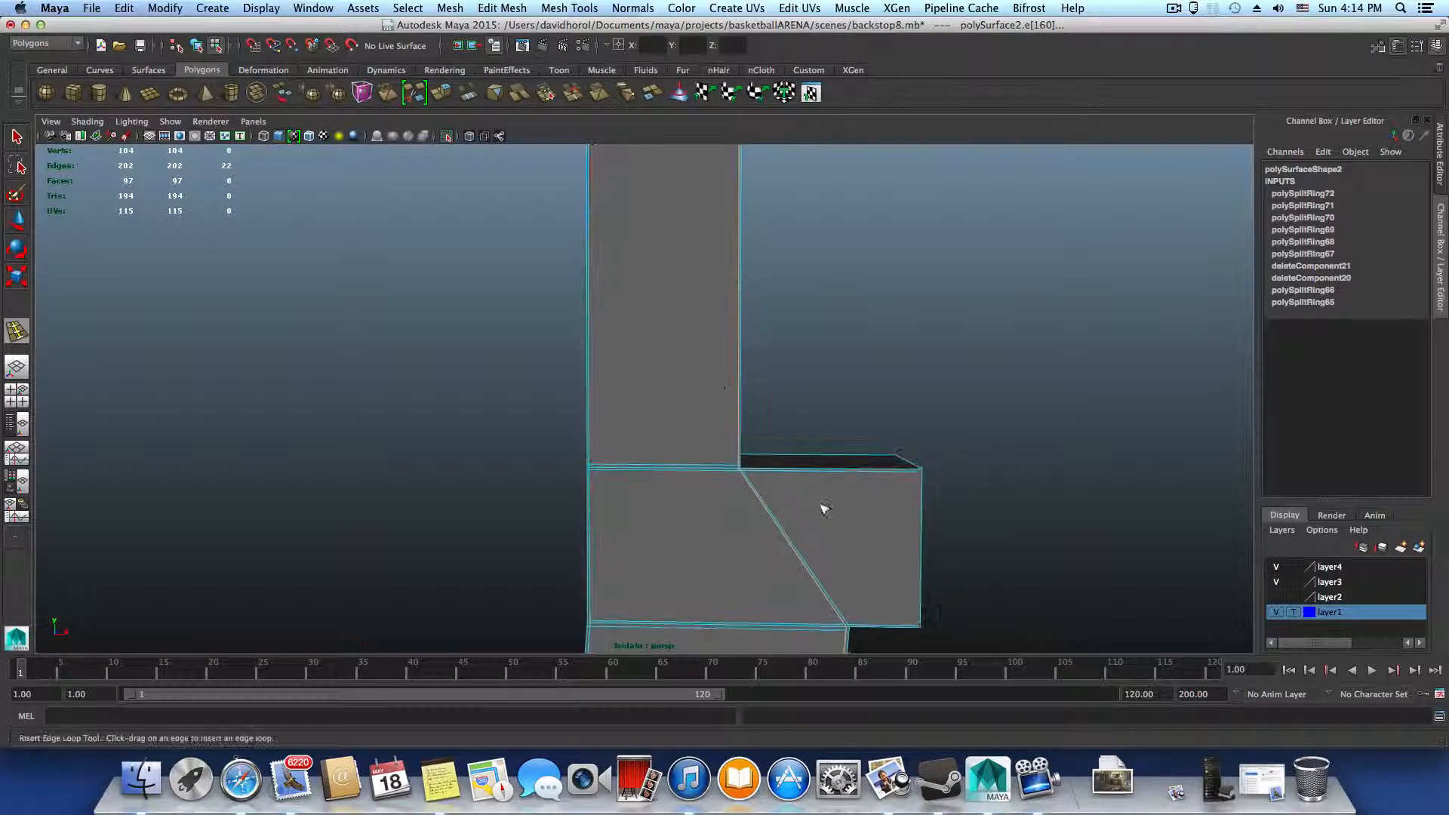
mouse_move(822, 508)
middle_mouse_down("alt")
mouse_move(767, 464)
mouse_move(793, 276)
middle_mouse_up("alt")
middle_click_drag(748, 534, 754, 453, "alt")
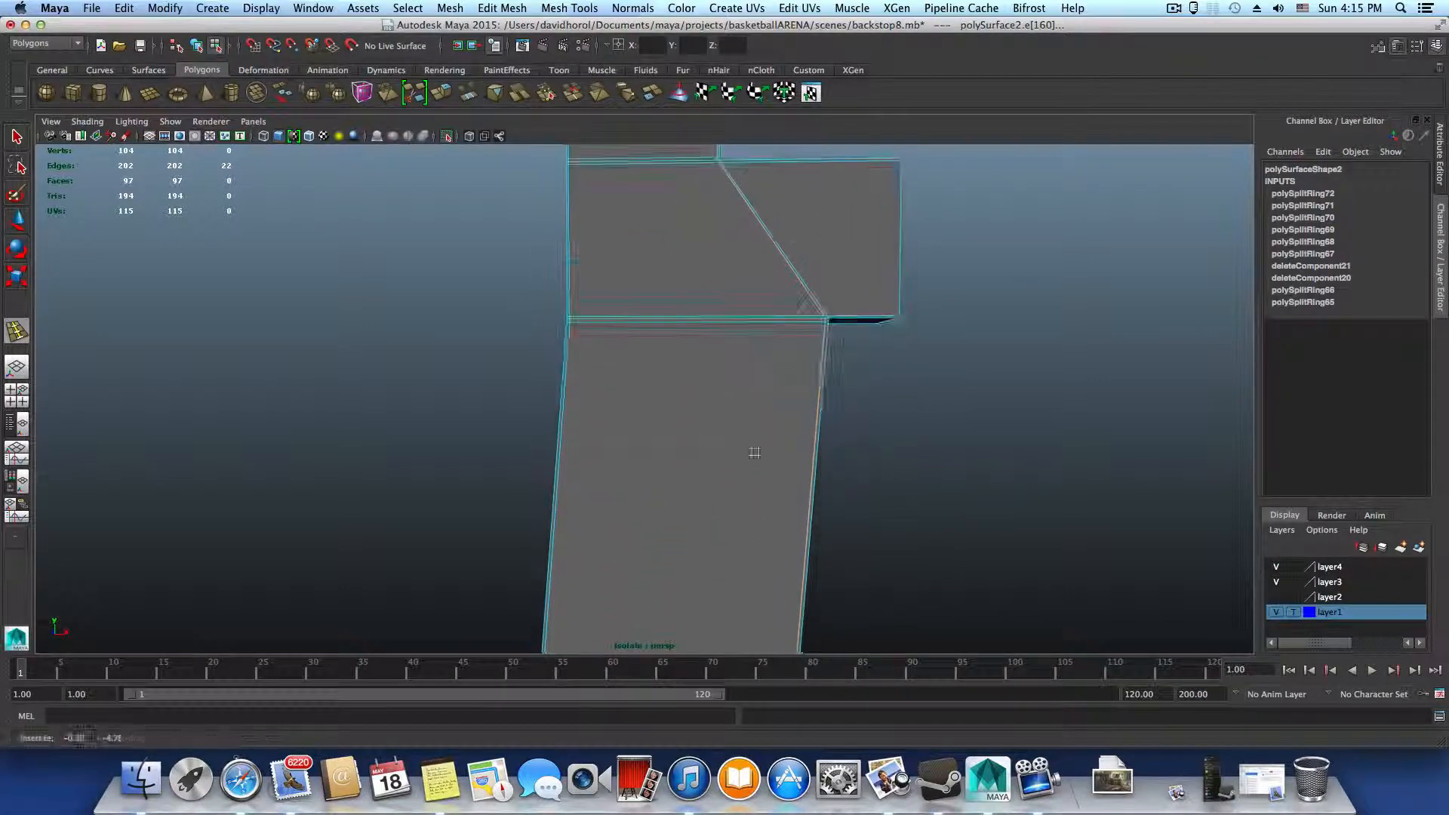
Insert an edge loop on the upper crossbar close beside the joint's diagonal edge
mouse_move(724, 532)
middle_mouse_down("alt")
mouse_move(706, 585)
mouse_move(708, 533)
mouse_move(634, 602)
mouse_move(604, 521)
middle_mouse_up("alt")
right_click_drag(604, 520, 848, 614, "alt")
left_click_drag(848, 615, 790, 582, "alt")
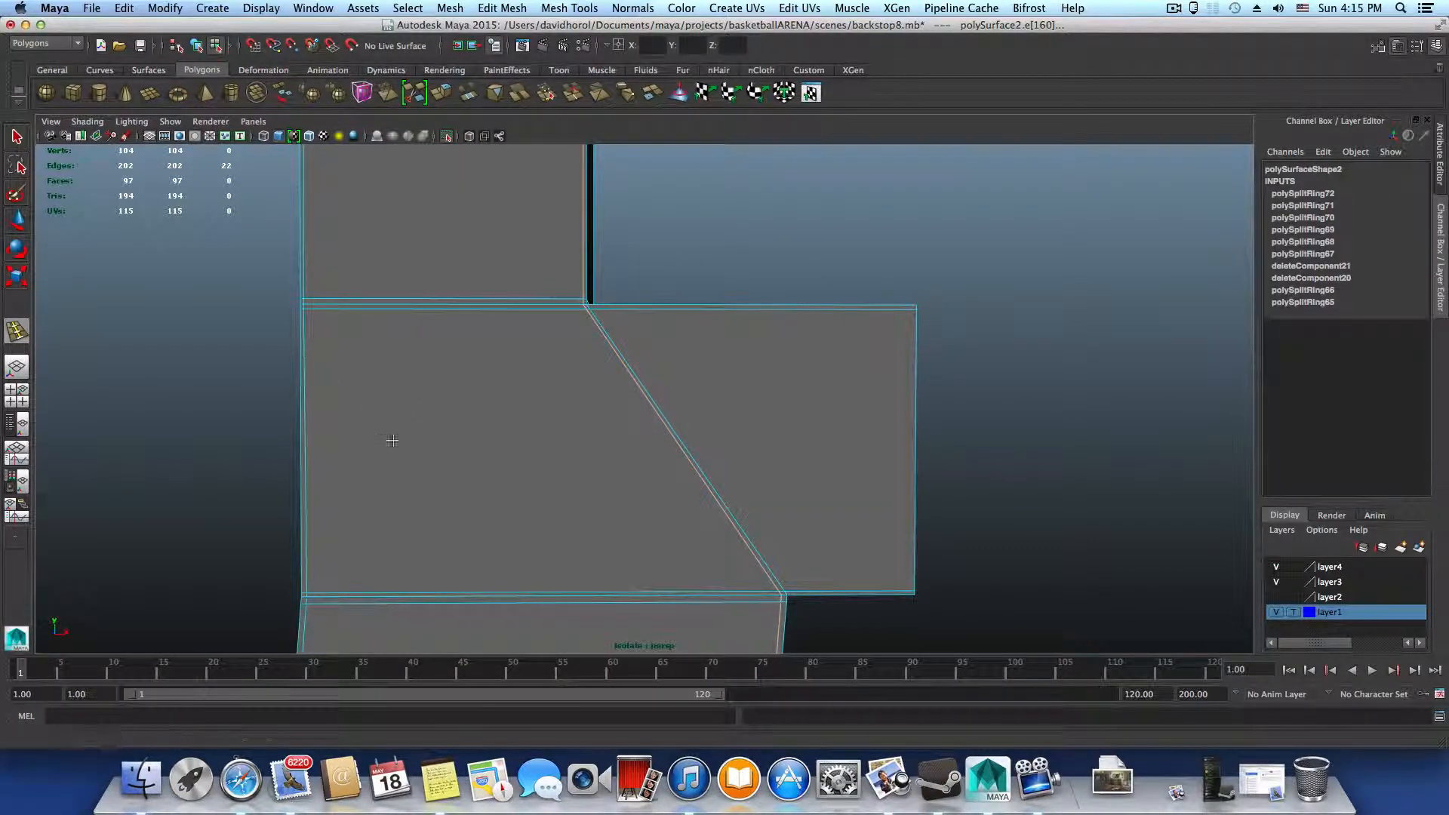
middle_click_drag(305, 361, 377, 376, "alt")
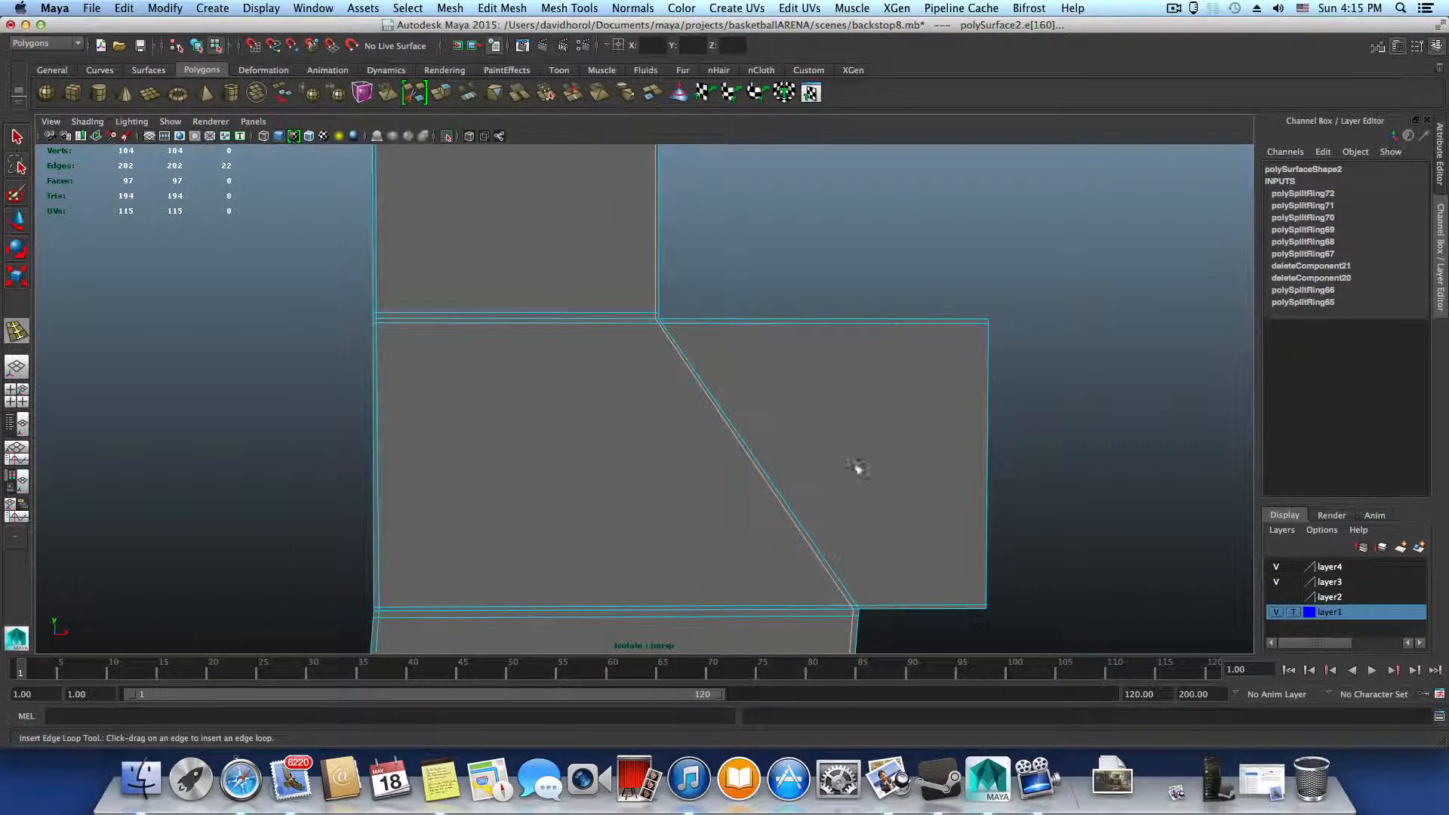
middle_click_drag(874, 501, 695, 521, "alt")
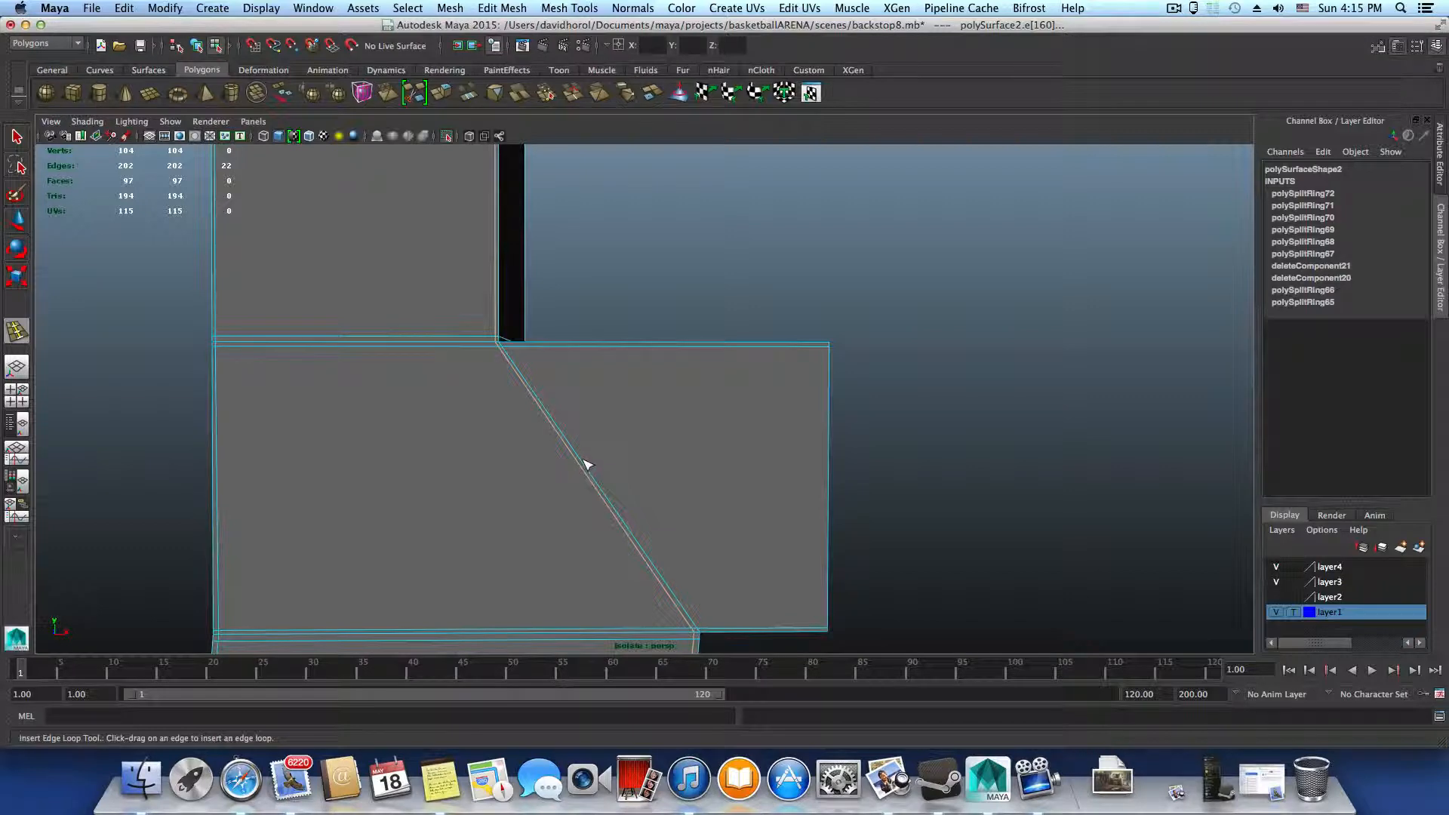
left_click_drag(576, 359, 519, 375, "alt")
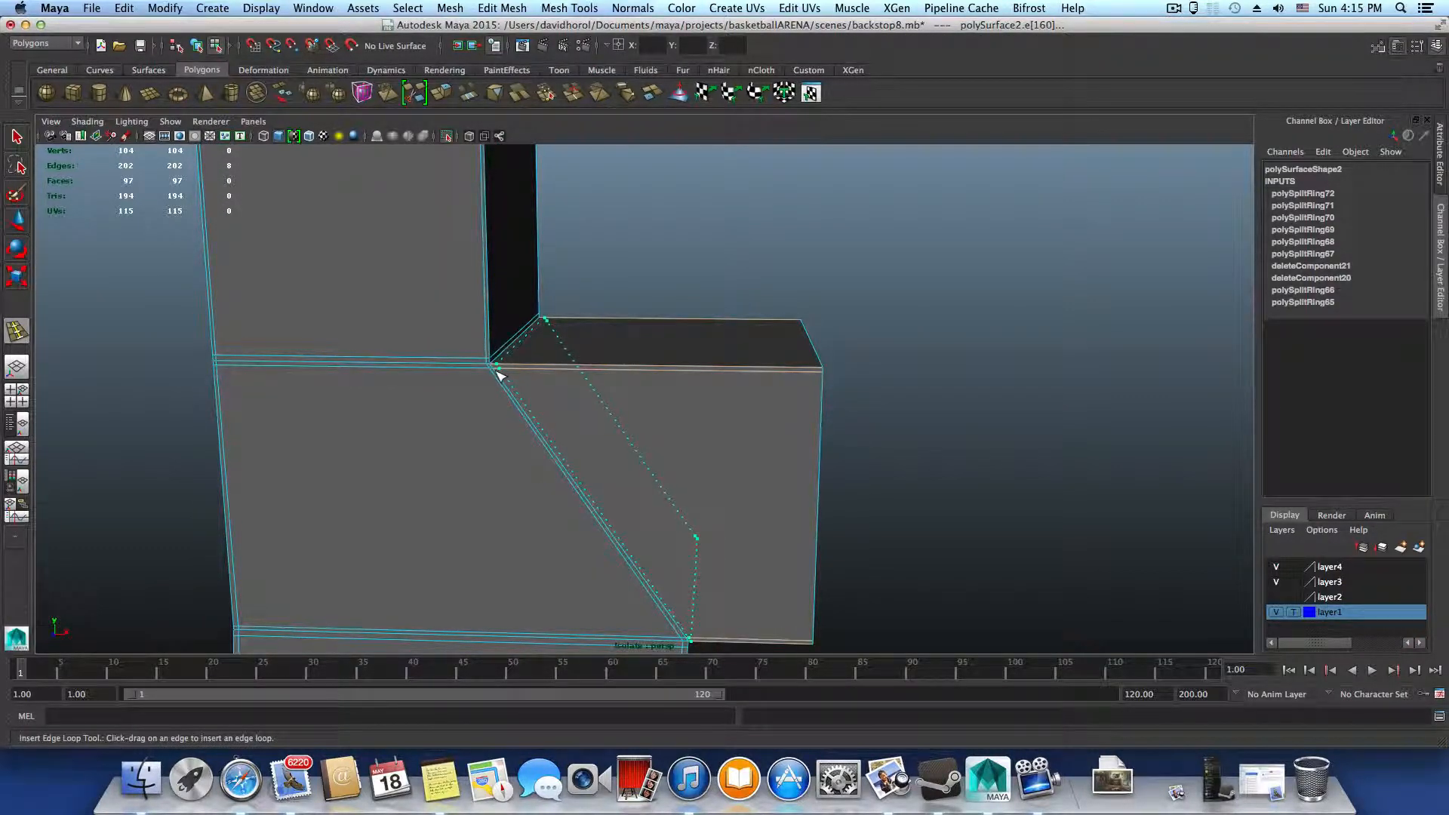
left_click_drag(497, 374, 498, 375)
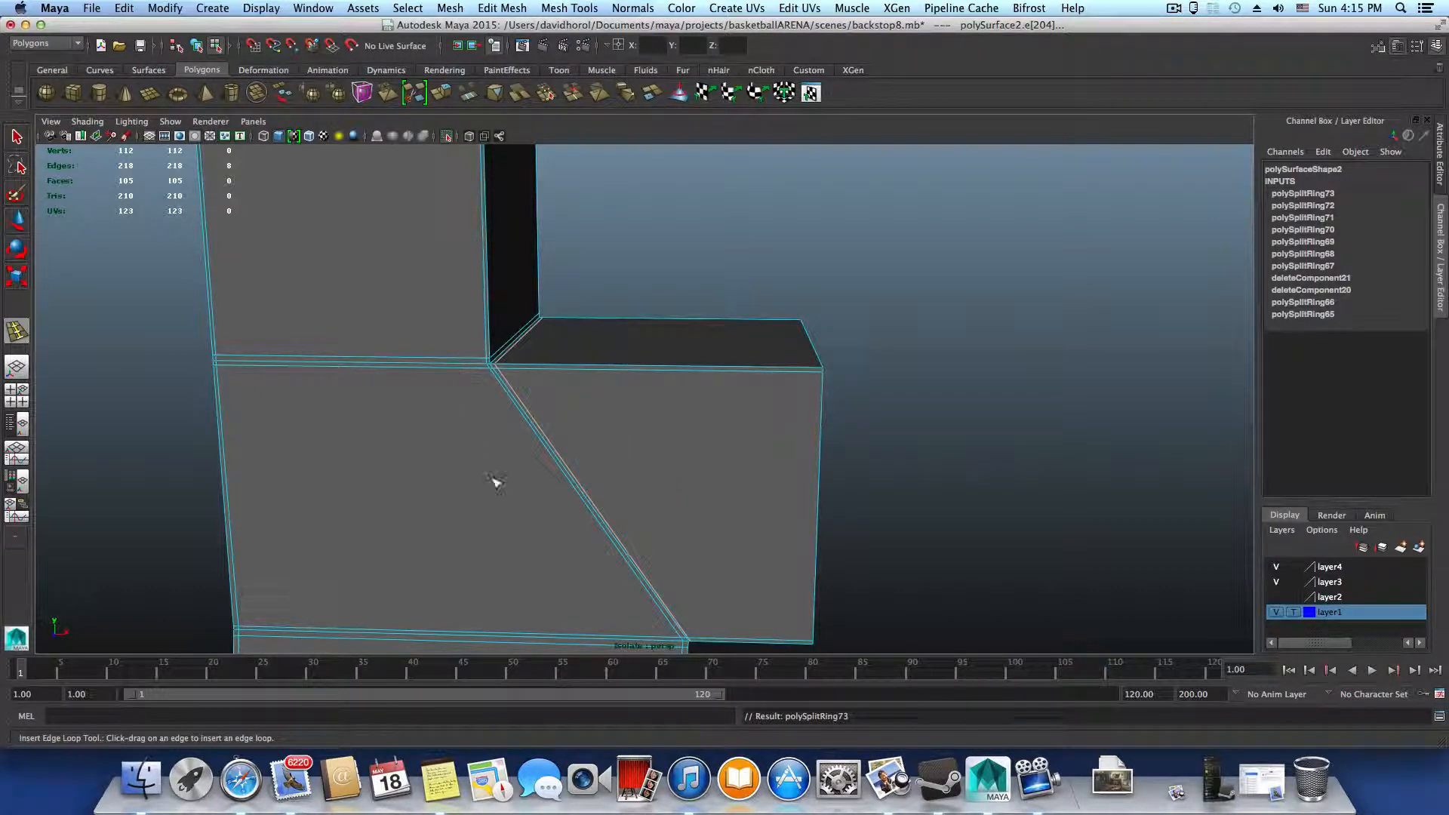
Insert edge loops close to both sides of the middle crossbar's upper edge where it meets the upright
middle_click_drag(510, 592, 550, 474, "alt")
middle_click_drag(596, 538, 647, 419, "alt")
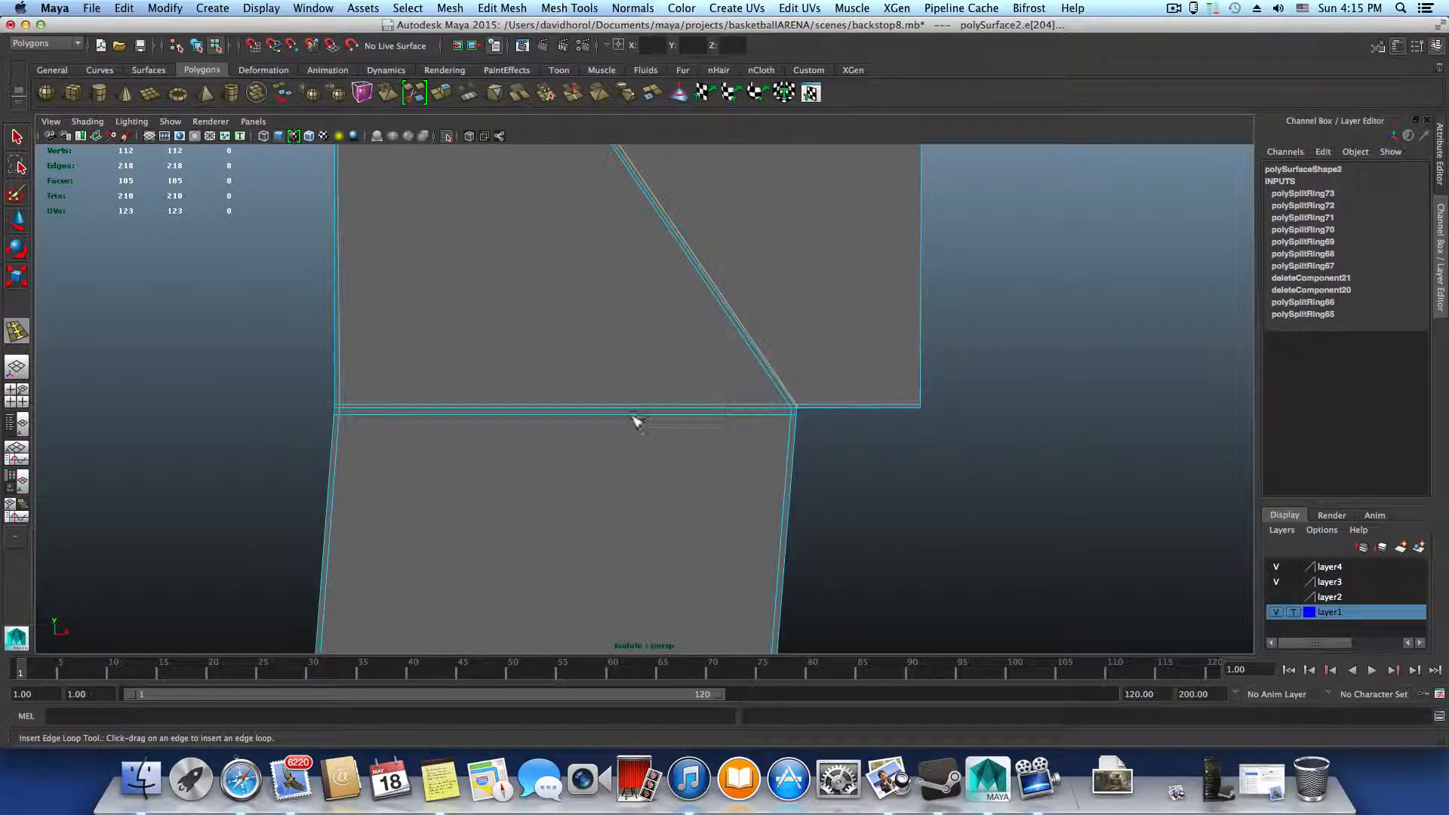
scroll(681, 532, "down", 5)
middle_click_drag(680, 543, 694, 417, "alt")
middle_click_drag(688, 577, 659, 324, "alt")
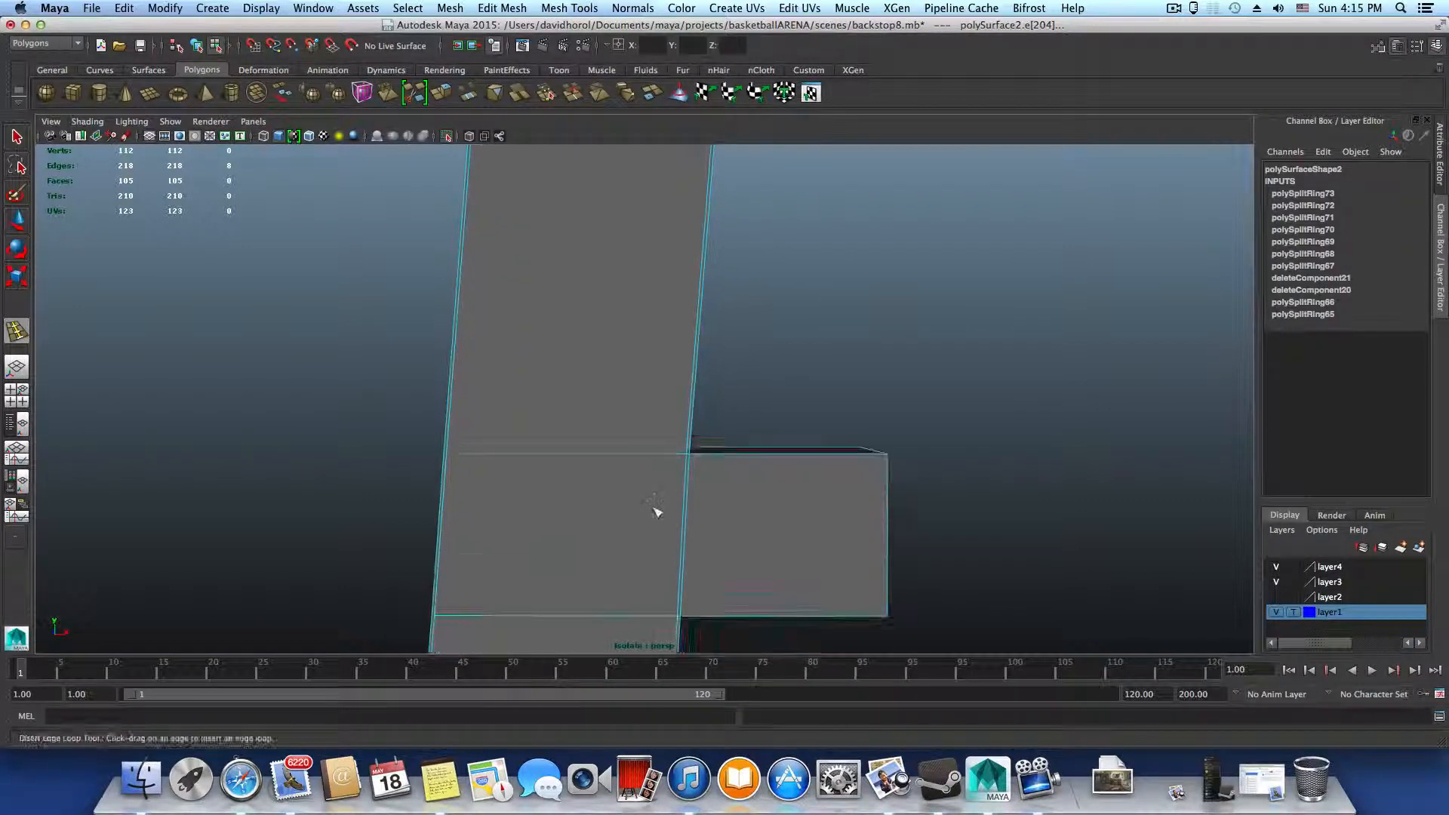
middle_click_drag(656, 514, 655, 478, "alt")
scroll(655, 477, "up", 3)
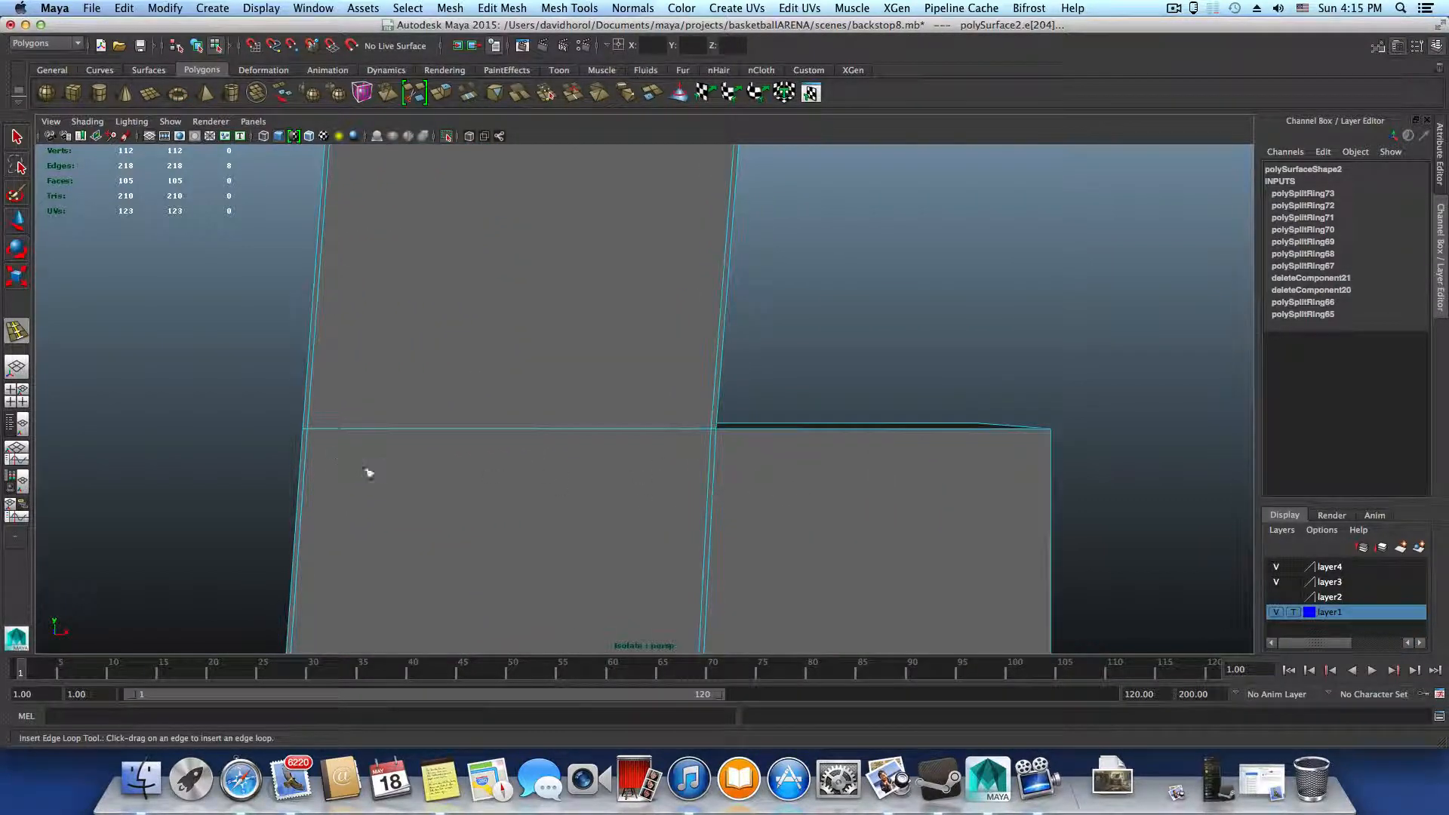
left_click_drag(714, 423, 716, 436)
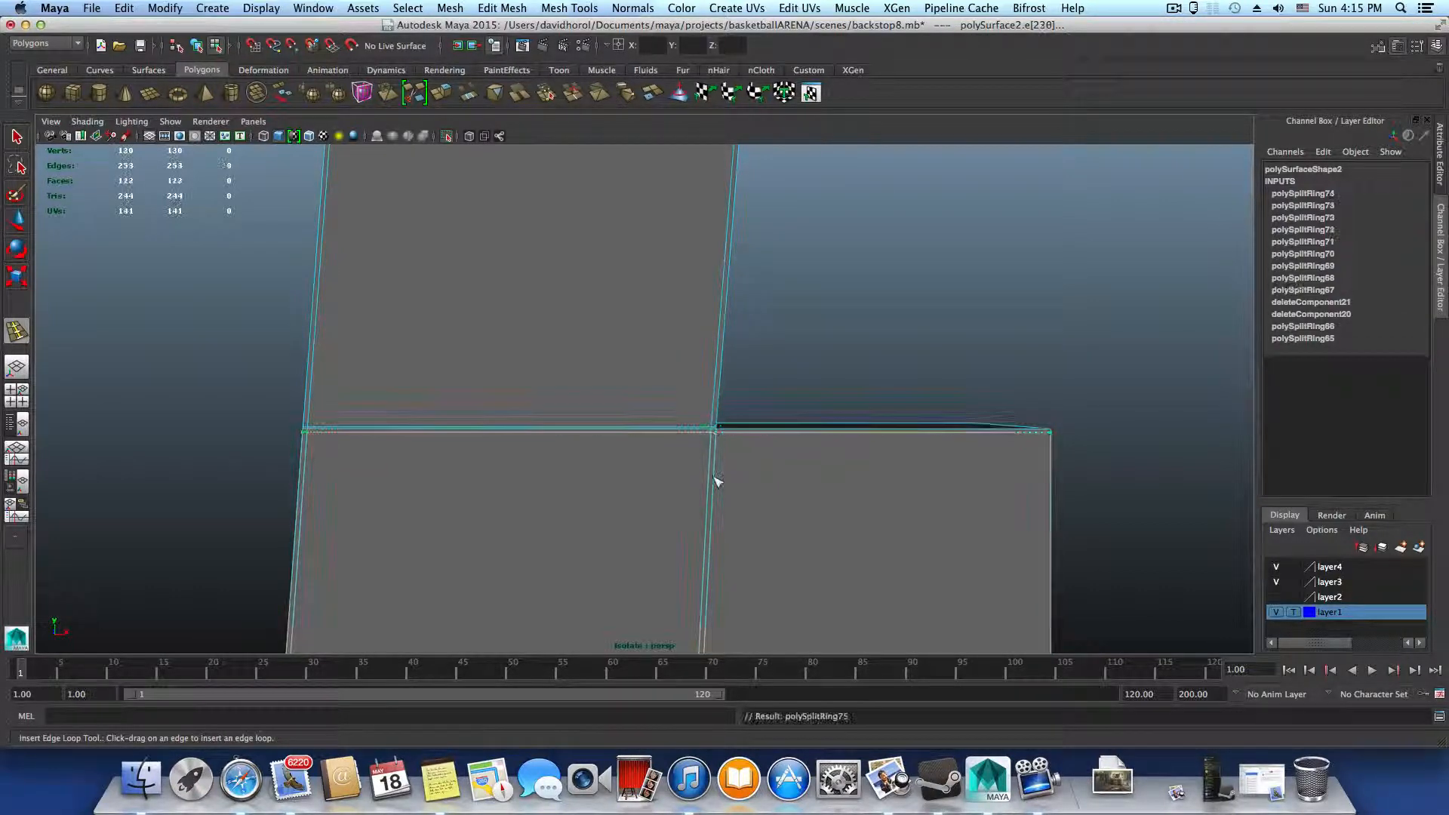
Insert edge loops on the middle crossbar close beside the upright and on both sides of the crossbar's lower edge
scroll(714, 485, "down", 2)
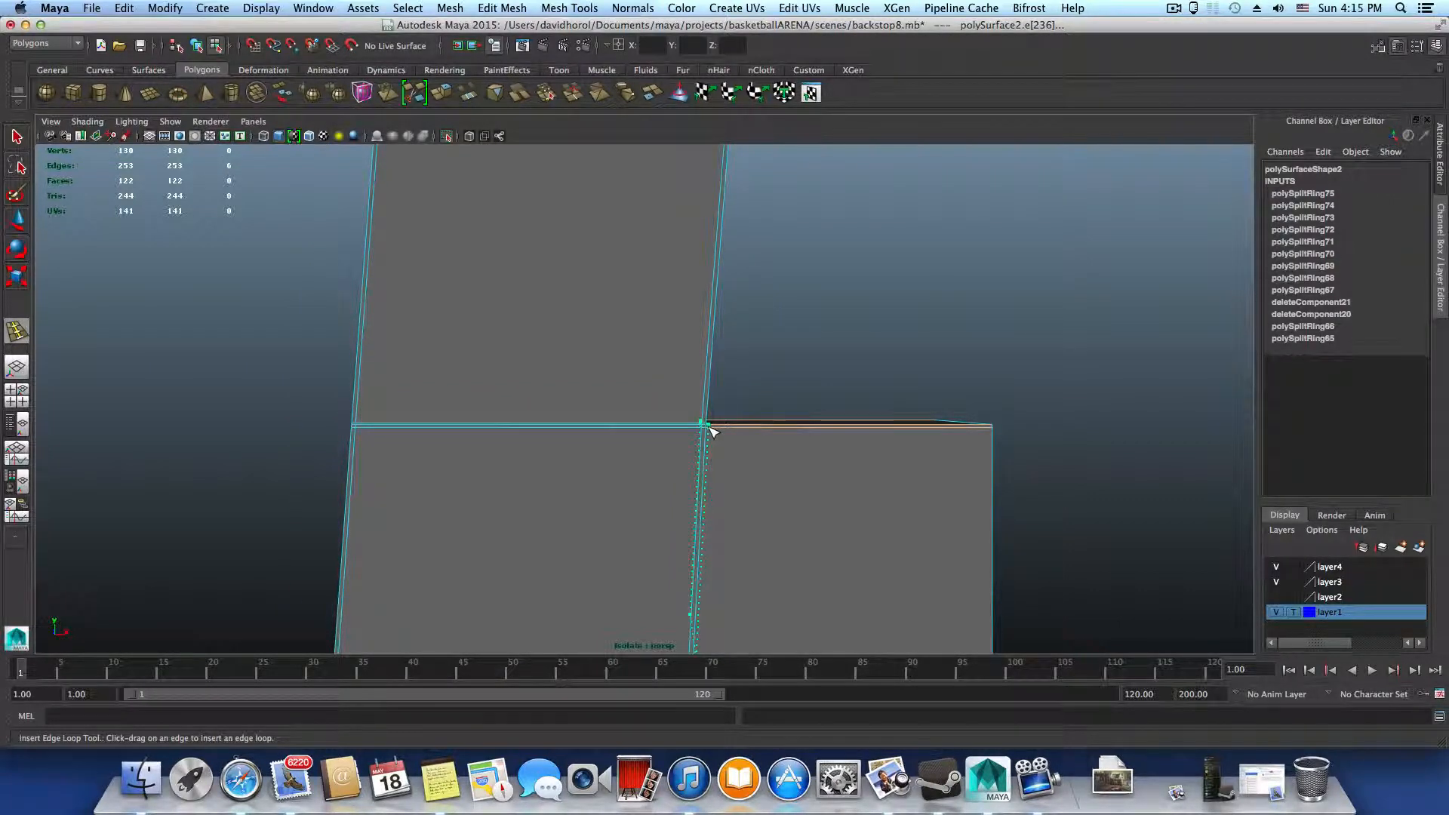
left_click_drag(709, 429, 709, 429)
middle_click_drag(648, 395, 646, 333, "alt")
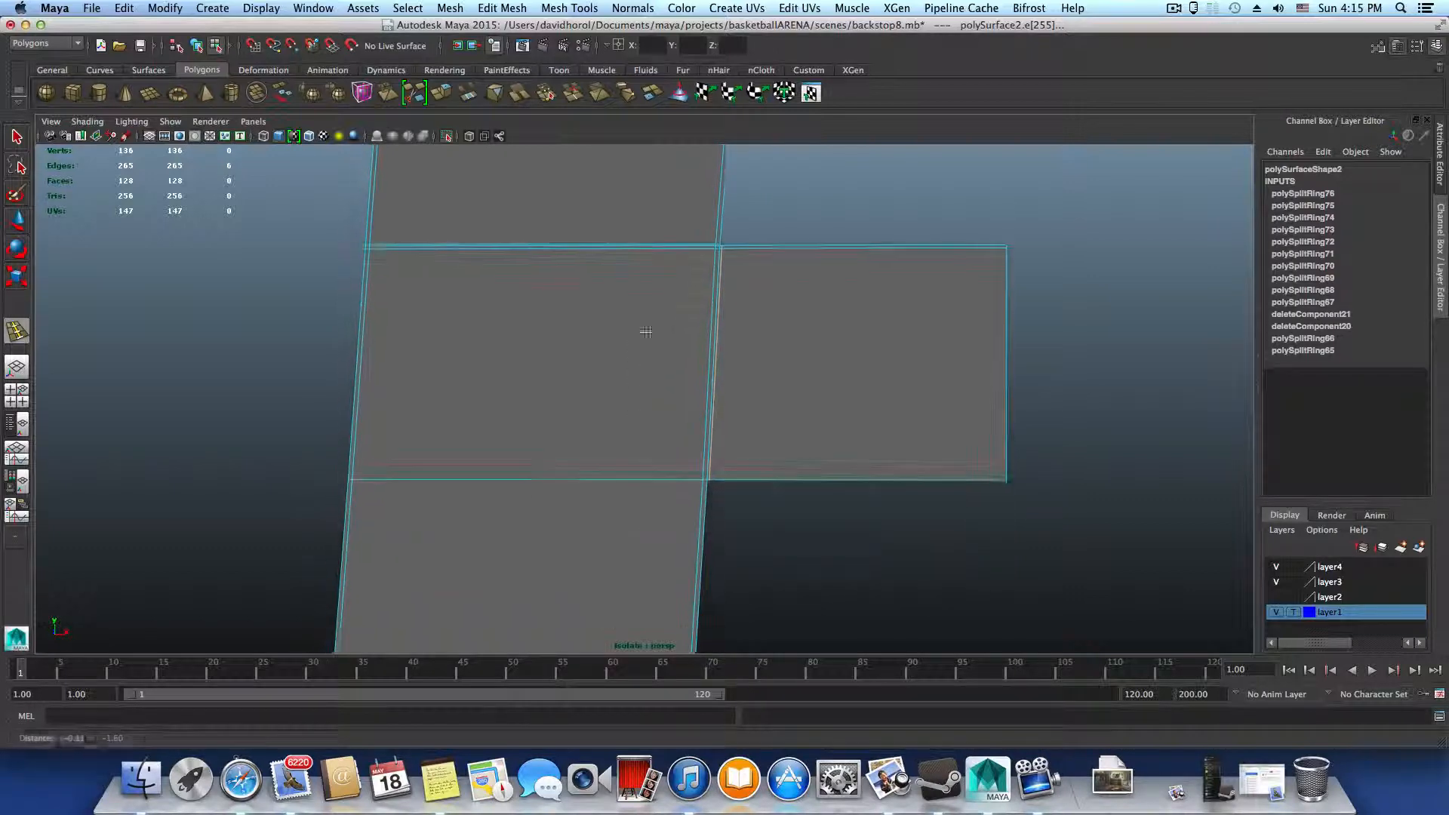
left_click(355, 479)
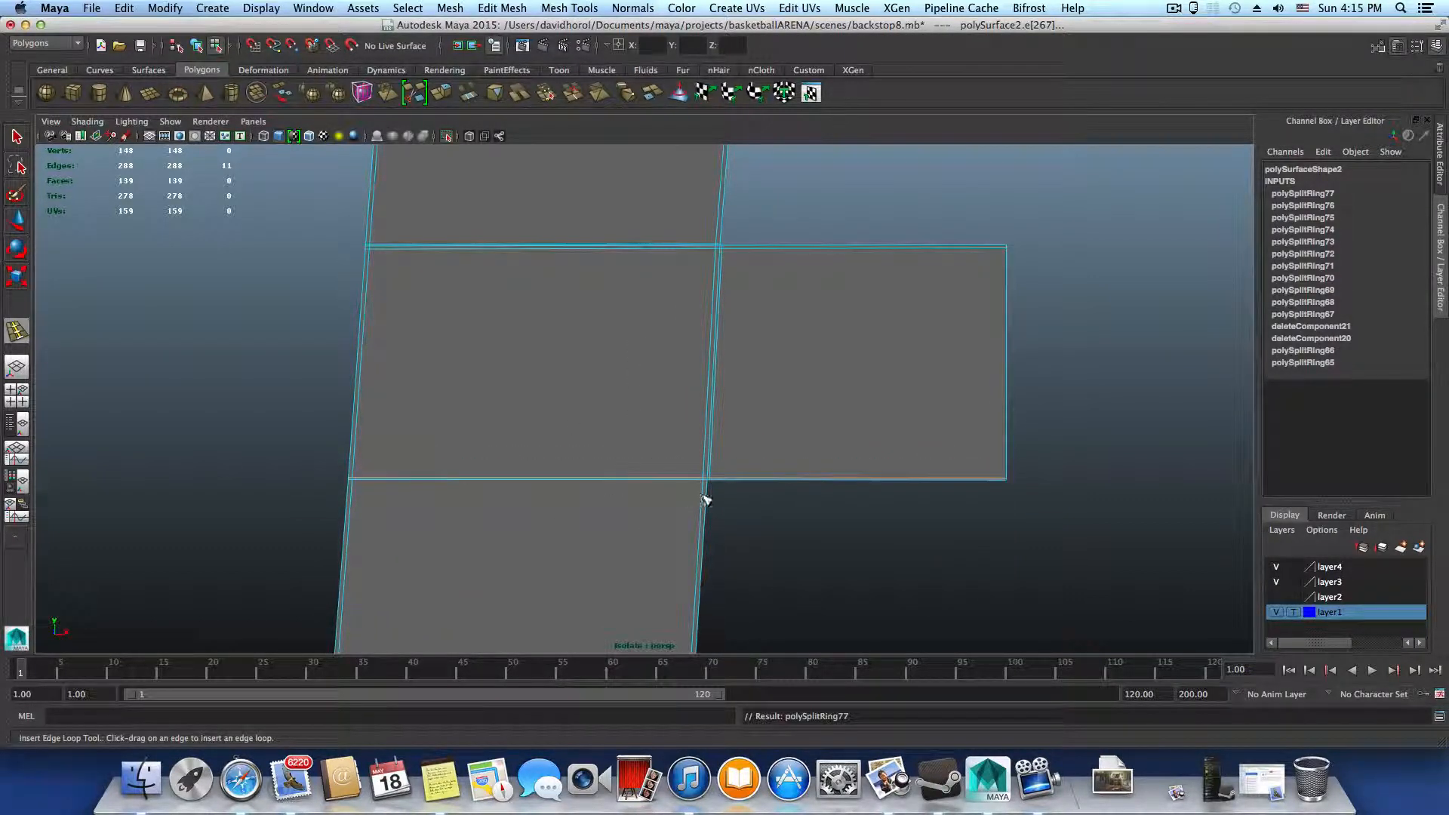
left_click_drag(705, 500, 714, 510)
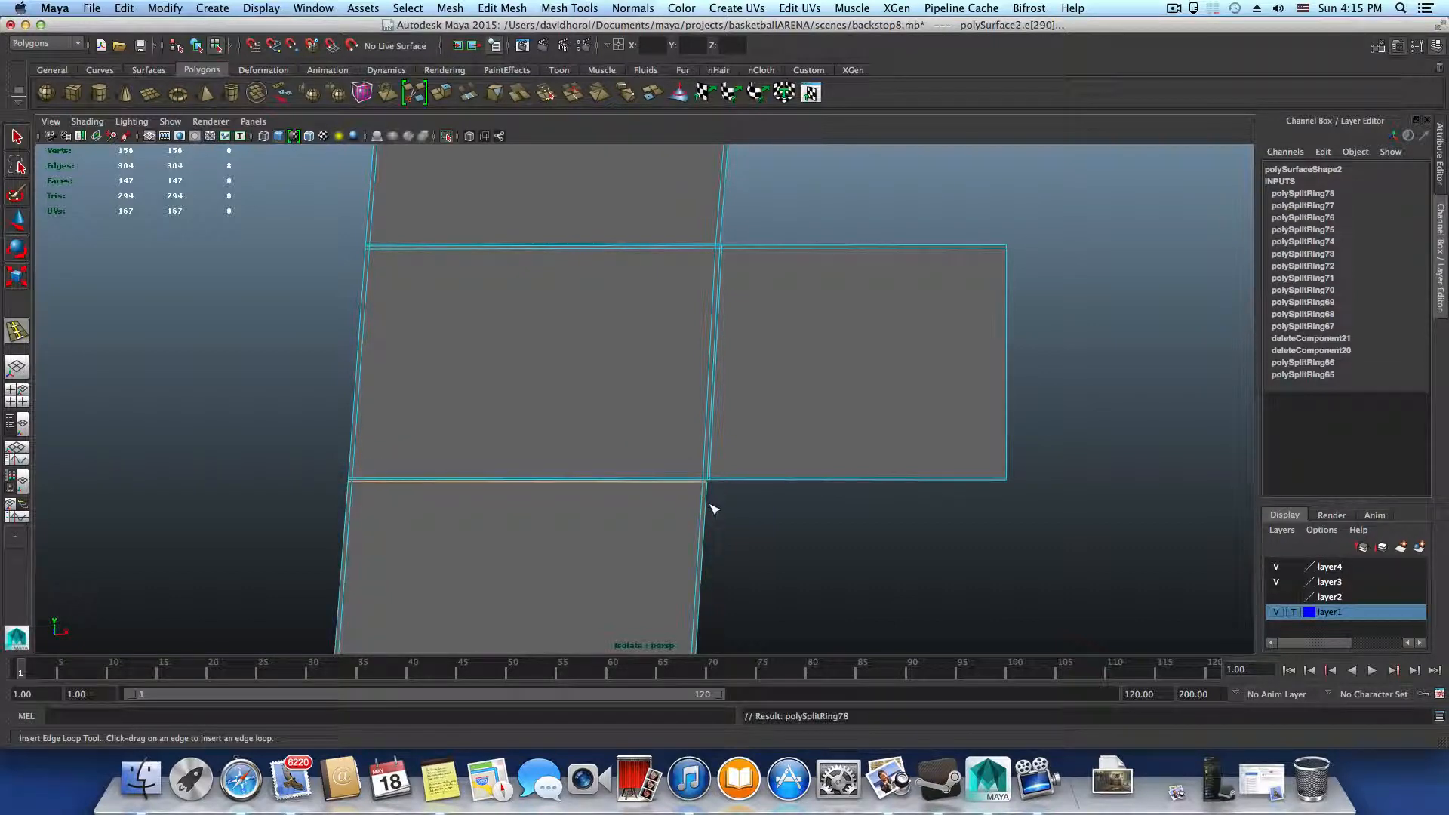
Insert an edge loop just below the upper edge of the bottom crossbar, redoing its placement once
middle_click_drag(604, 538, 701, 533, "alt")
middle_click_drag(525, 502, 718, 276, "alt")
right_click_drag(906, 401, 685, 482, "alt")
middle_click_drag(686, 481, 673, 355, "alt")
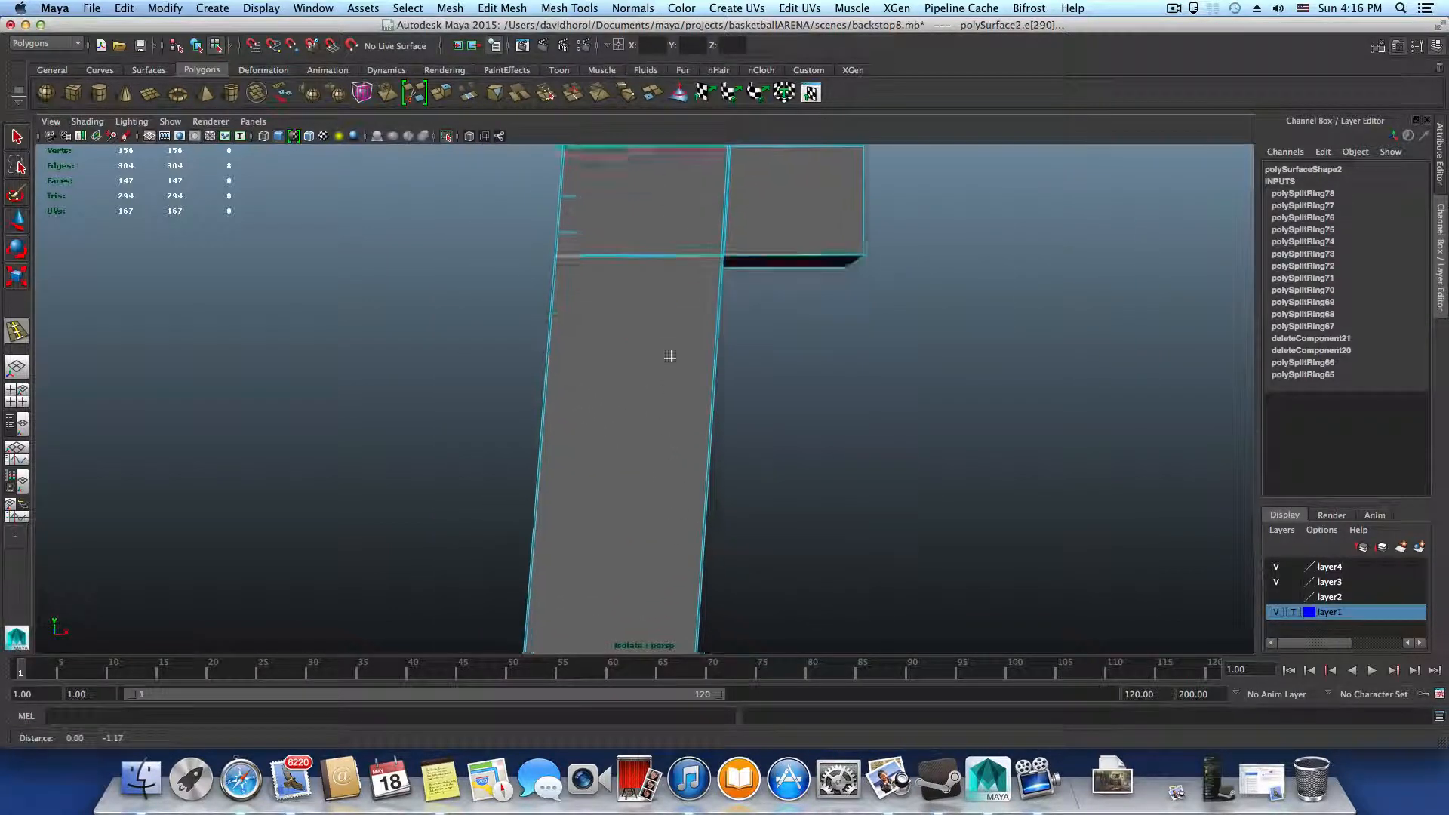
middle_click_drag(687, 616, 718, 381, "alt")
right_click_drag(718, 380, 870, 501, "alt")
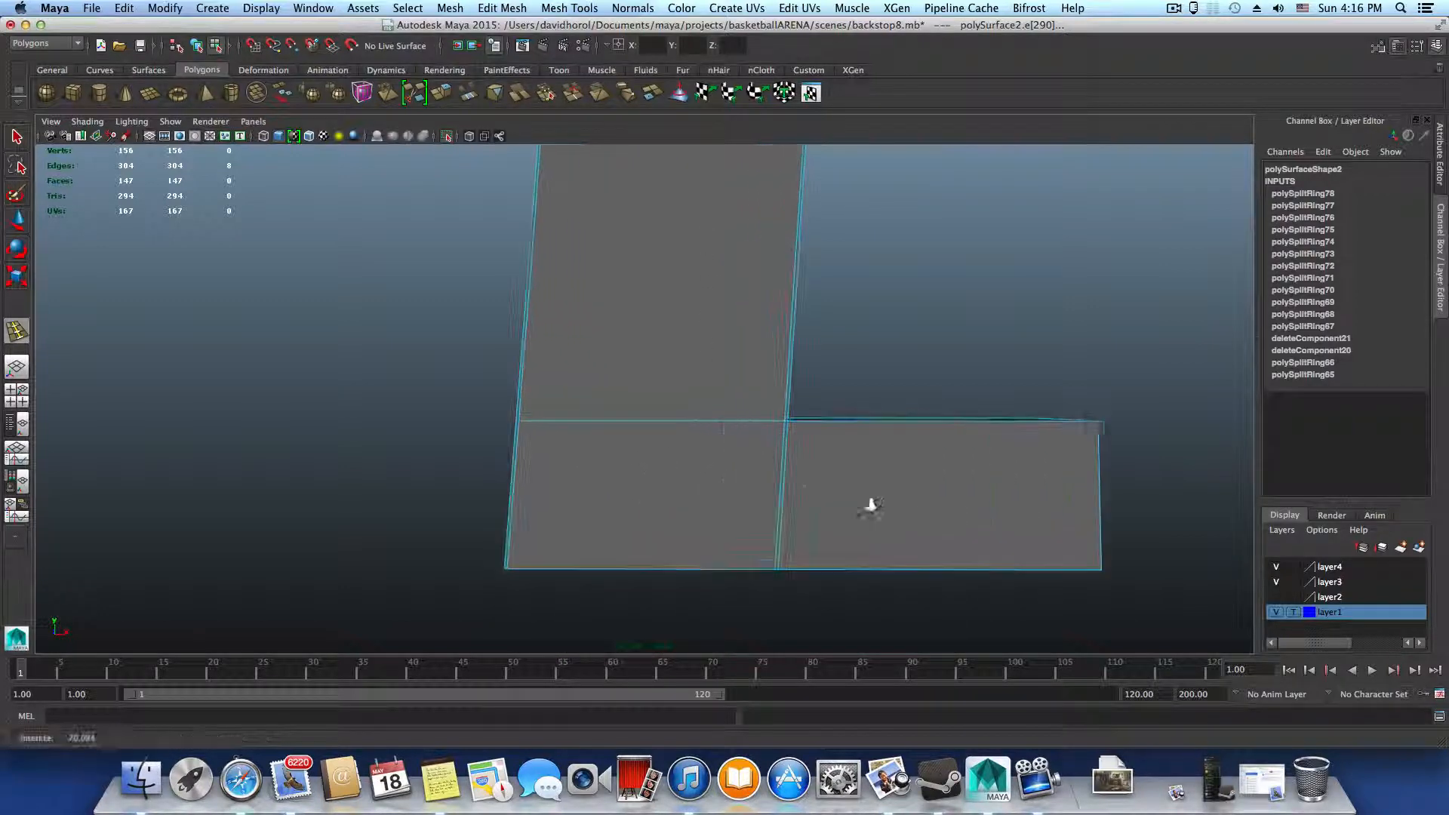
left_click(519, 428)
key("ctrl+z")
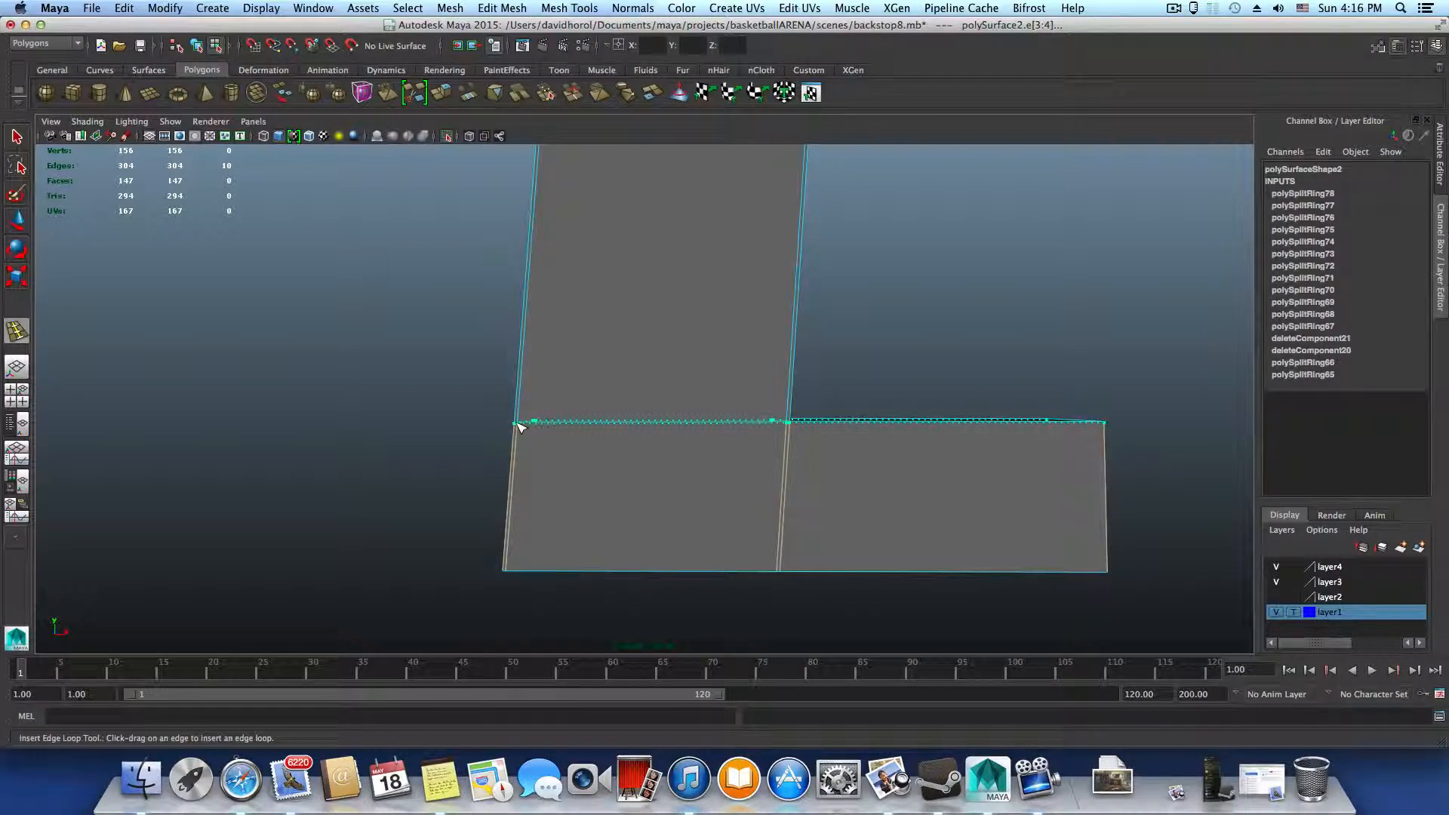
left_click(519, 427)
Insert an edge loop close to the lower edge of the bottom crossbar
left_click_drag(510, 505, 519, 573)
middle_click_drag(698, 549, 509, 573, "alt")
right_click_drag(517, 574, 779, 601, "alt")
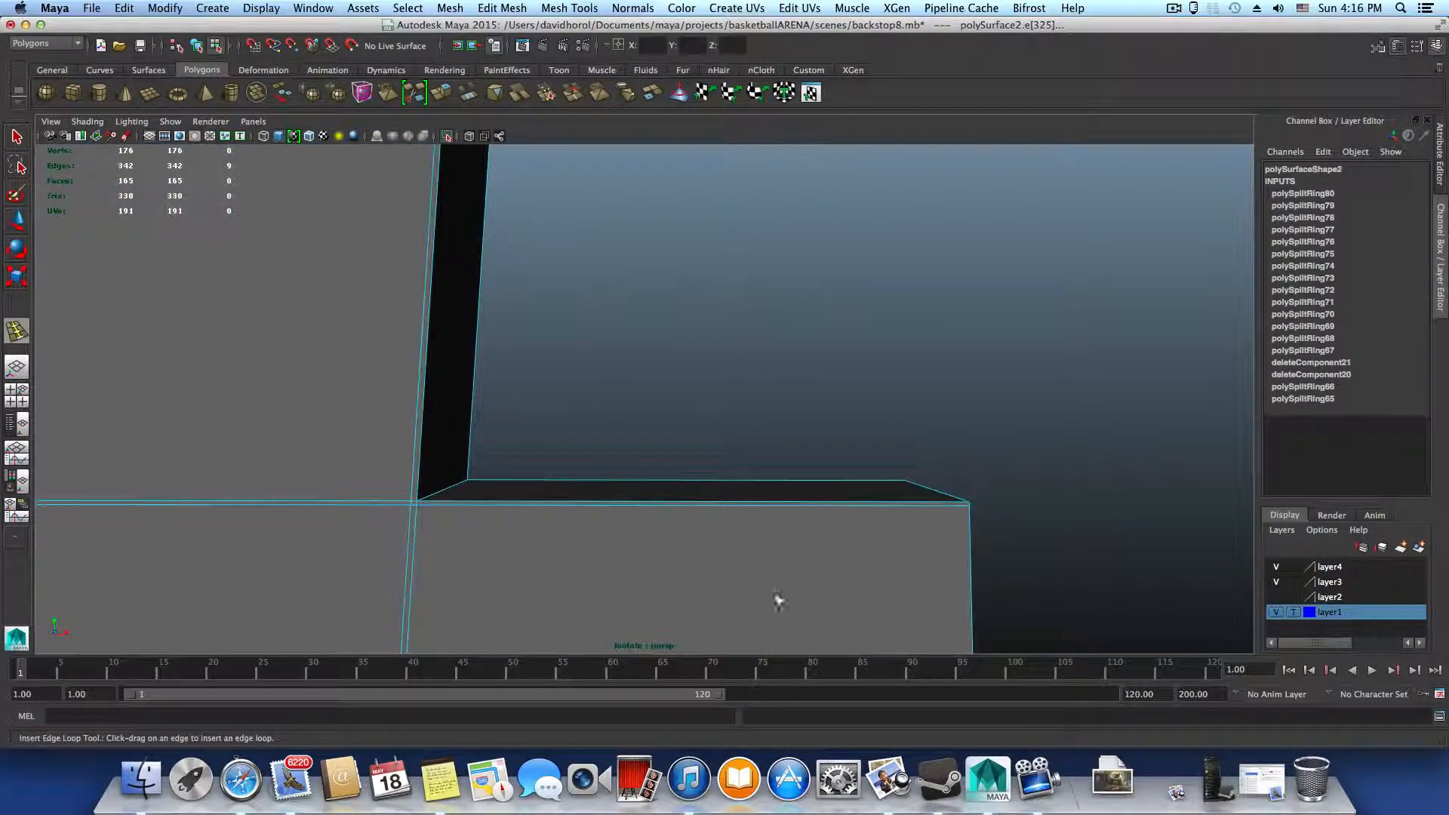
Insert an edge loop on the bottom crossbar close beside its joint with the upright
middle_click_drag(663, 574, 738, 456, "alt")
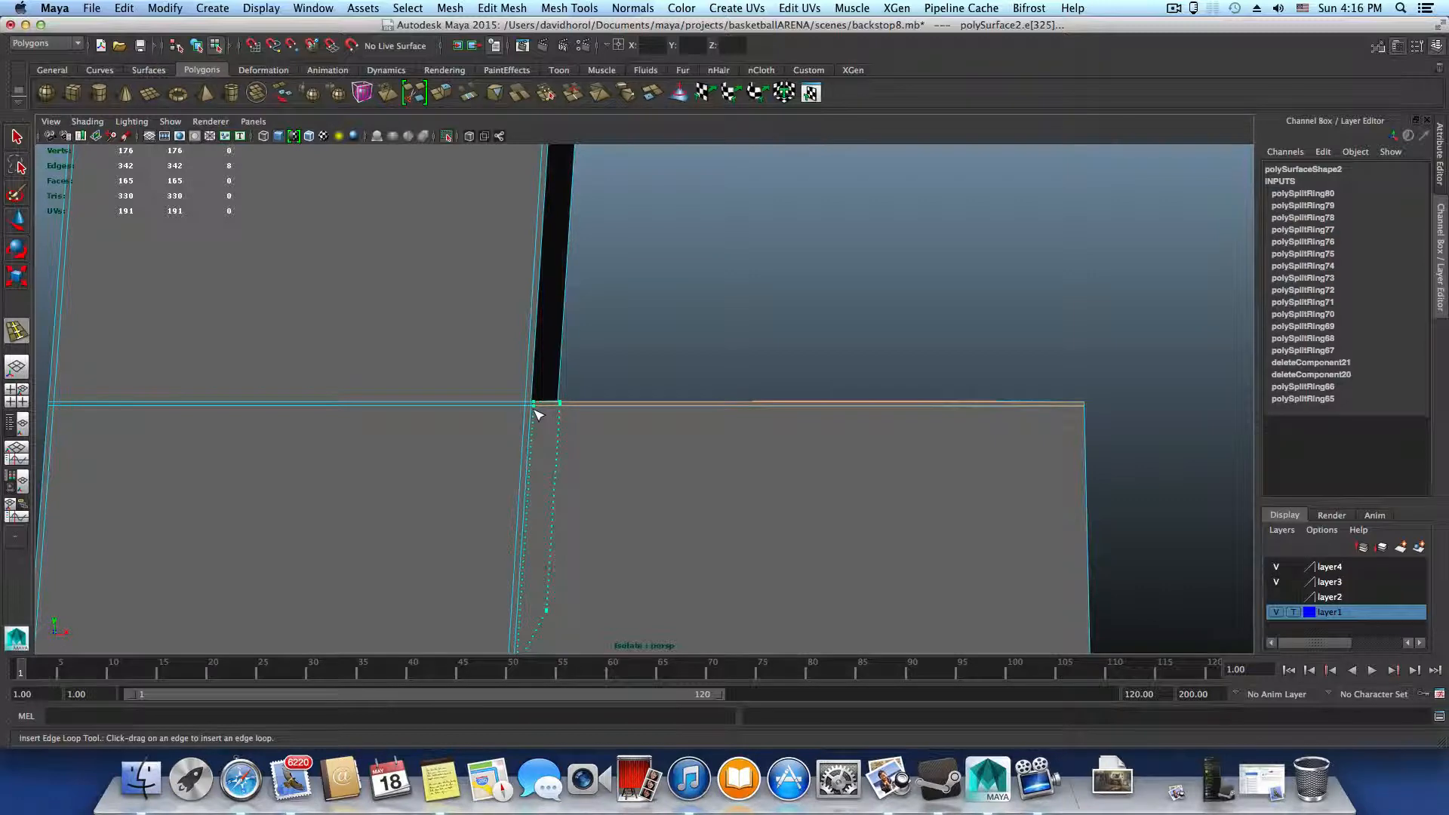
left_click(536, 414)
left_click_drag(544, 468, 683, 495, "alt")
right_click_drag(683, 495, 491, 459, "alt")
middle_click_drag(628, 459, 570, 602, "alt")
middle_click_drag(563, 536, 572, 436, "alt")
right_click_drag(572, 437, 557, 430, "alt")
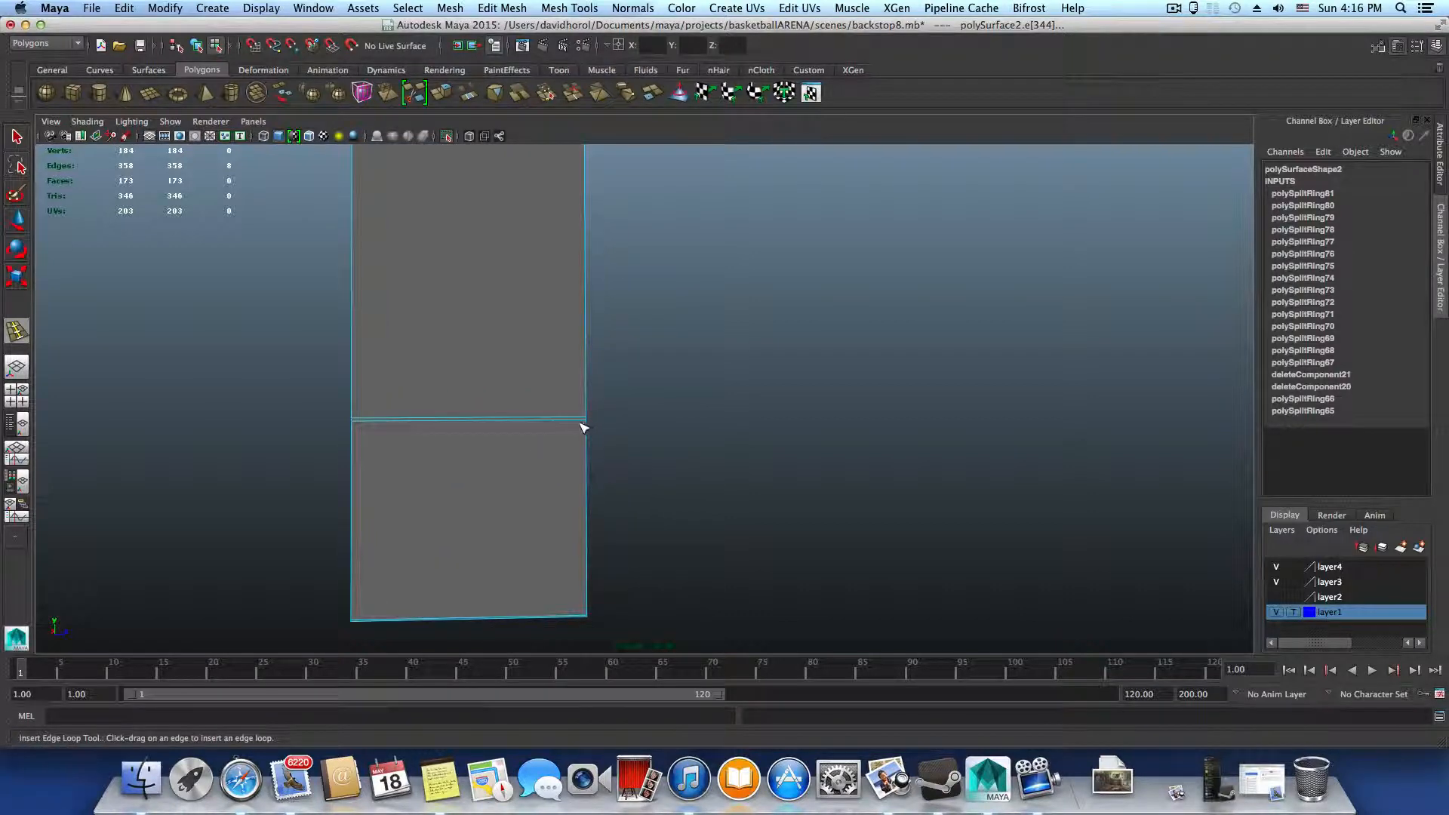
Select a horizontal edge across the upright's outer face and split its edge ring with a loop through the centre
key("q")
right_click(534, 419)
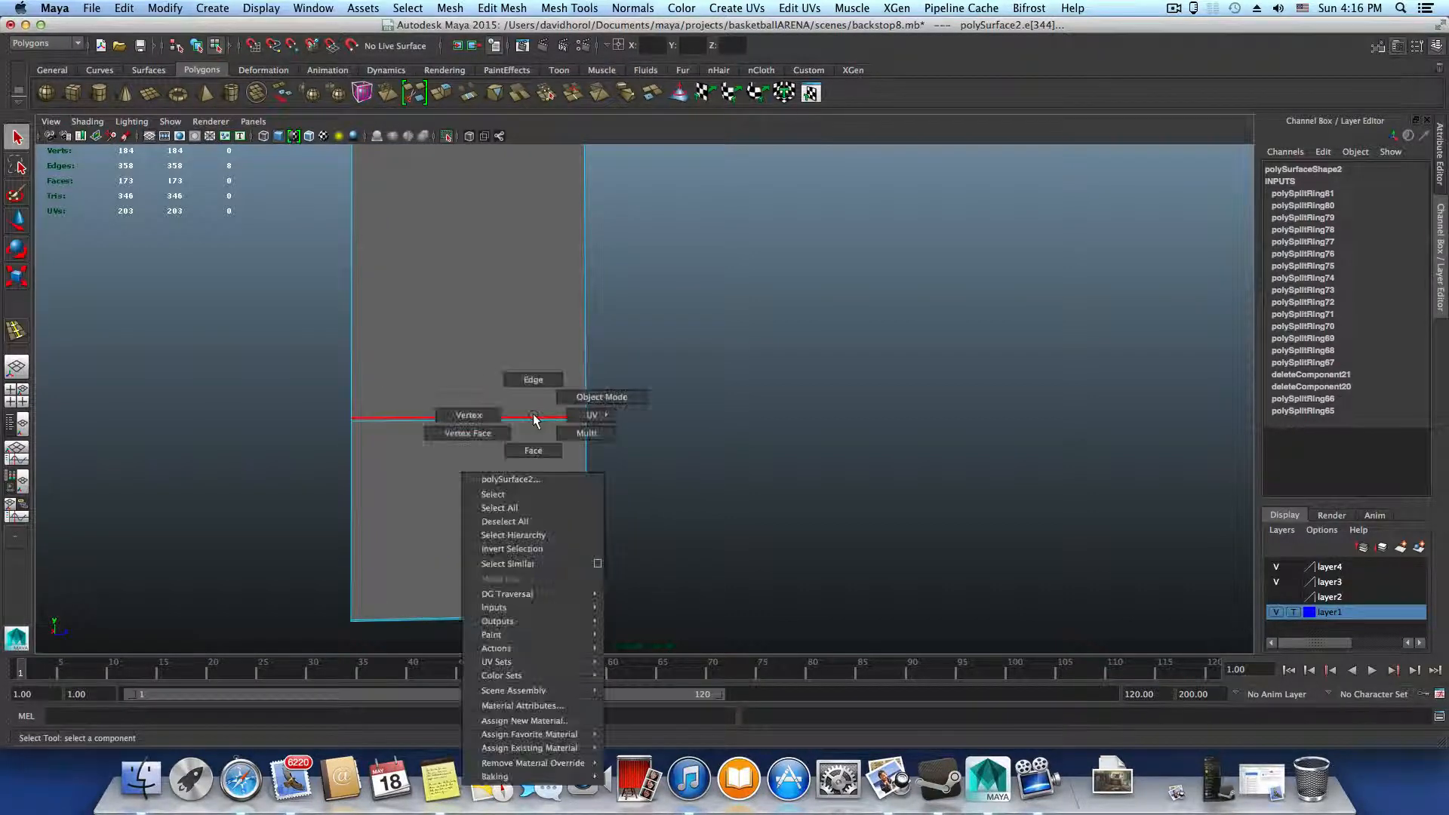
left_click(521, 417)
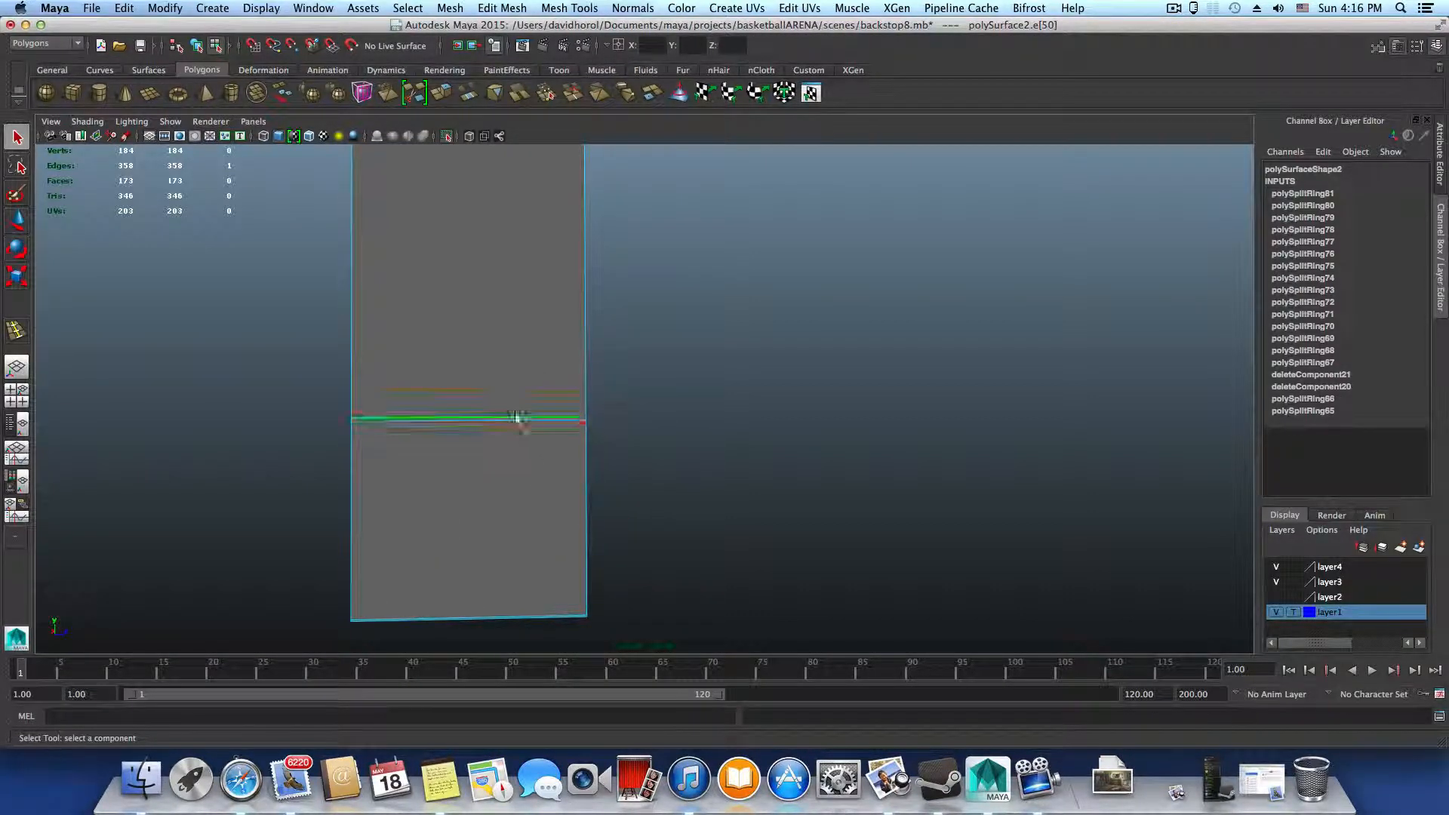
right_click_drag(518, 418, 521, 457, "shift")
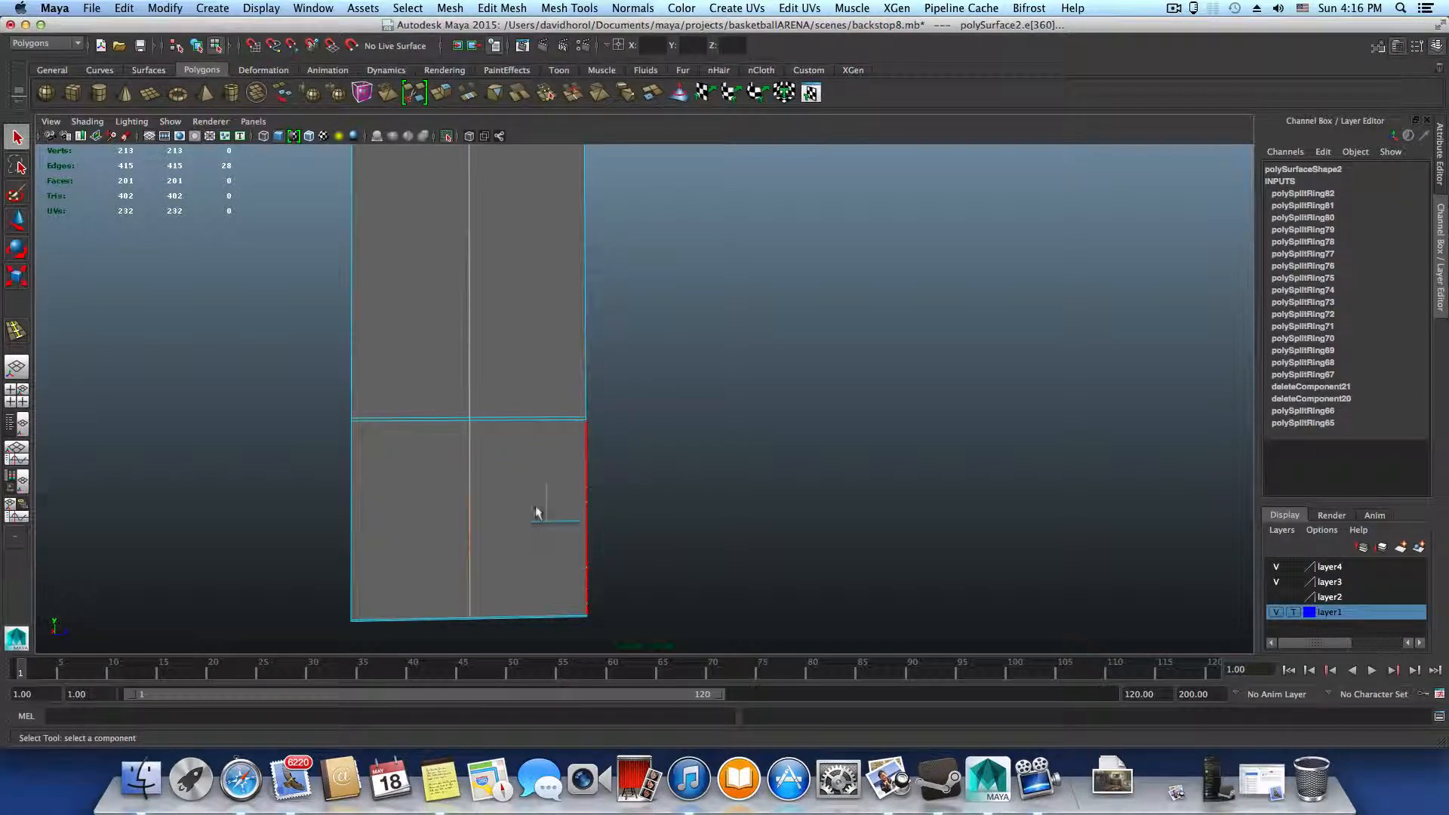
Duplicate the upright's centre edge loop to both sides with the Duplicate Edge Loop tool, placing the copies close to the outer edges
scroll(536, 513, "down", 5)
middle_click_drag(556, 348, 552, 569, "alt")
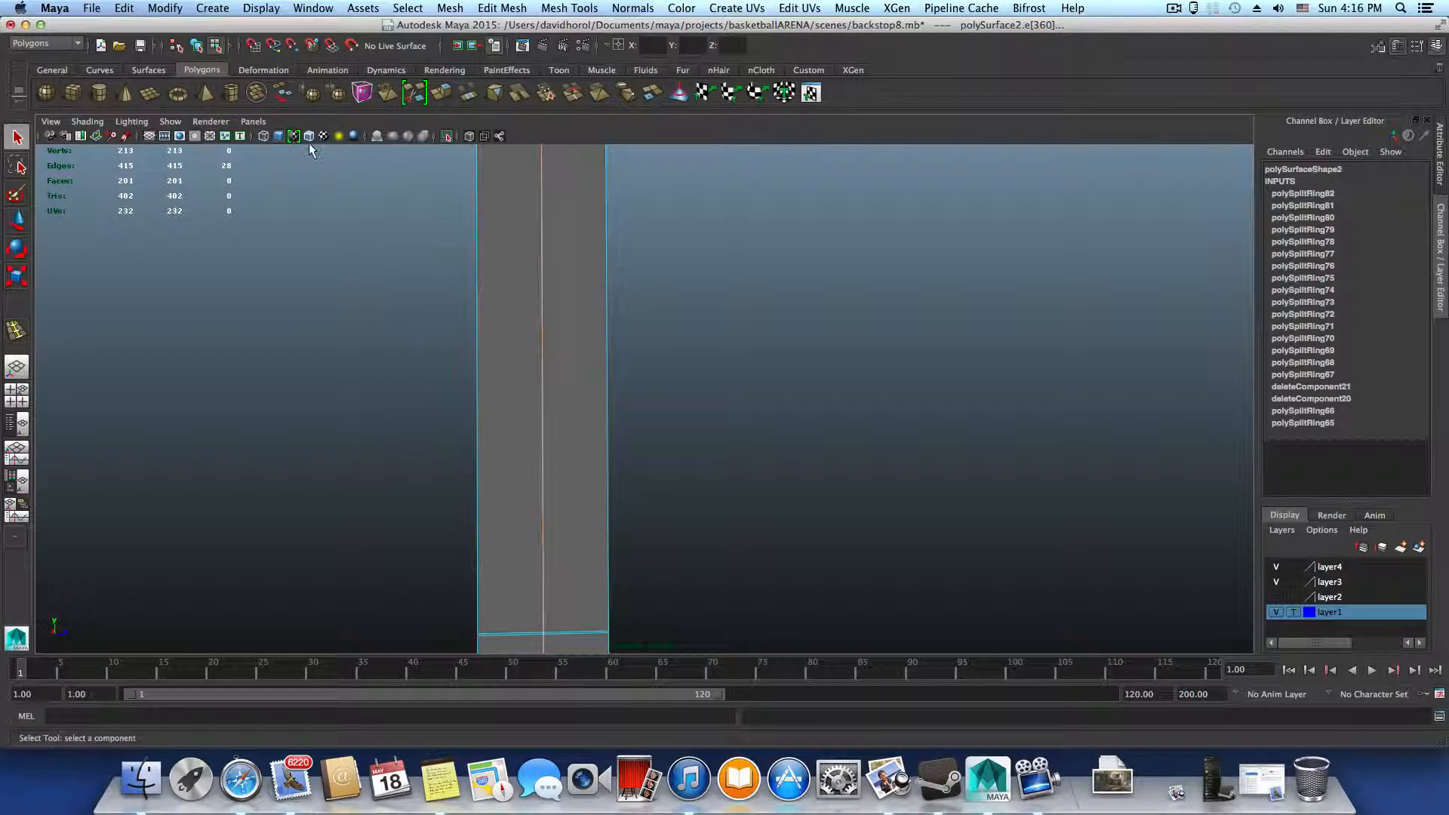
left_click(502, 7)
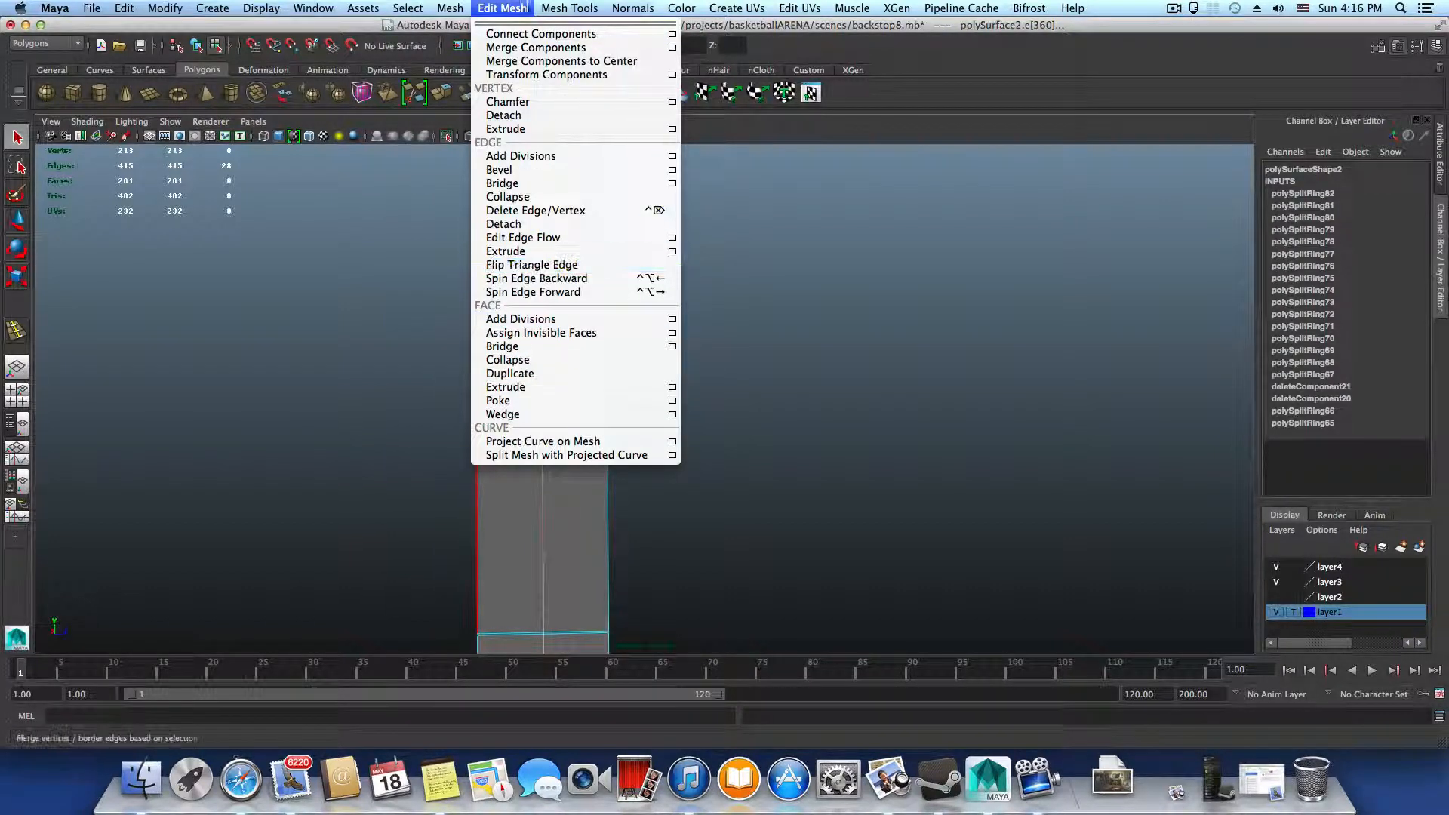
mouse_move(569, 8)
left_click(567, 254)
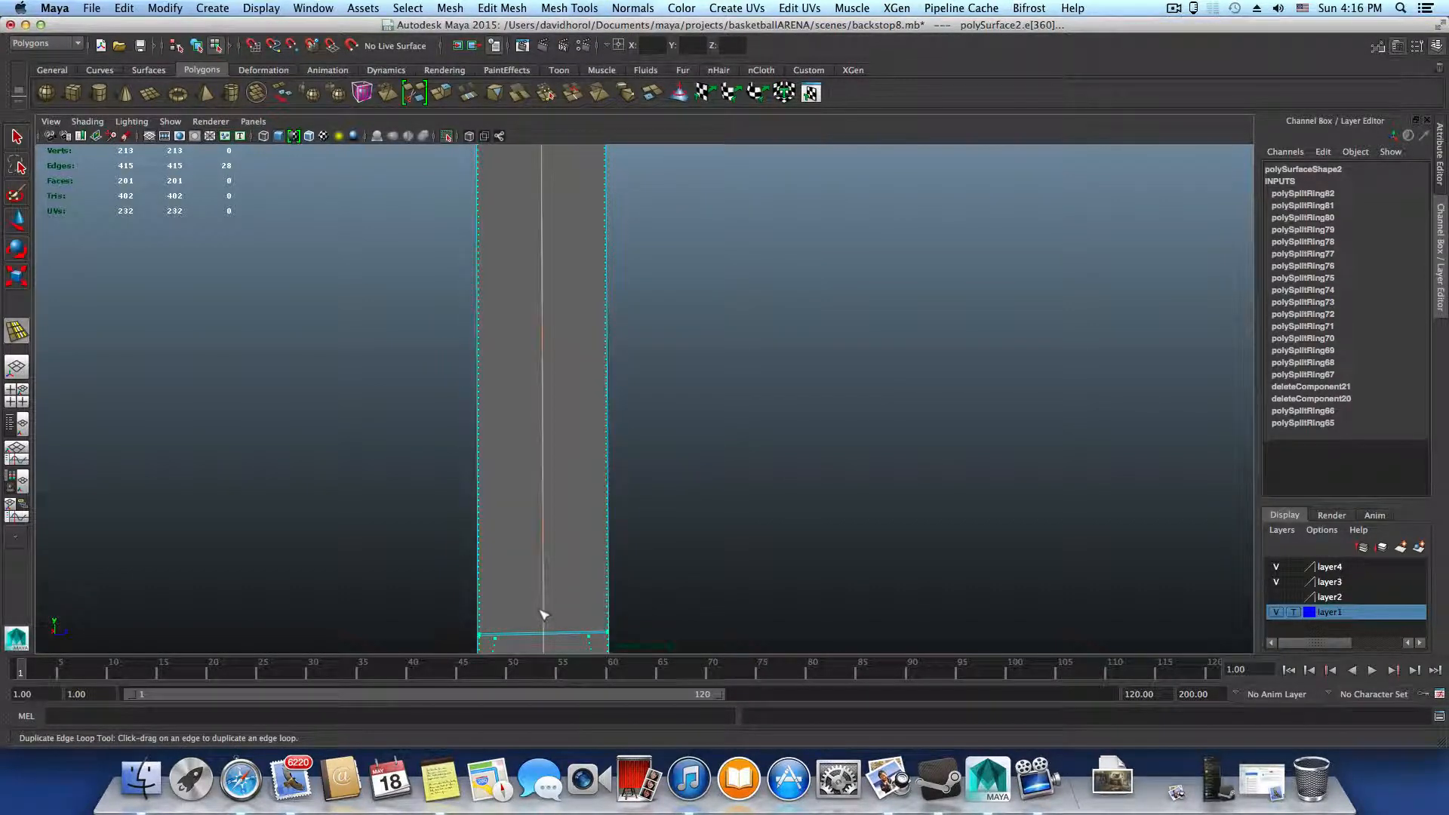
left_click_drag(544, 614, 541, 615)
left_click_drag(574, 446, 443, 372, "alt")
key("q")
scroll(691, 349, "down", 5)
scroll(581, 343, "up", 5)
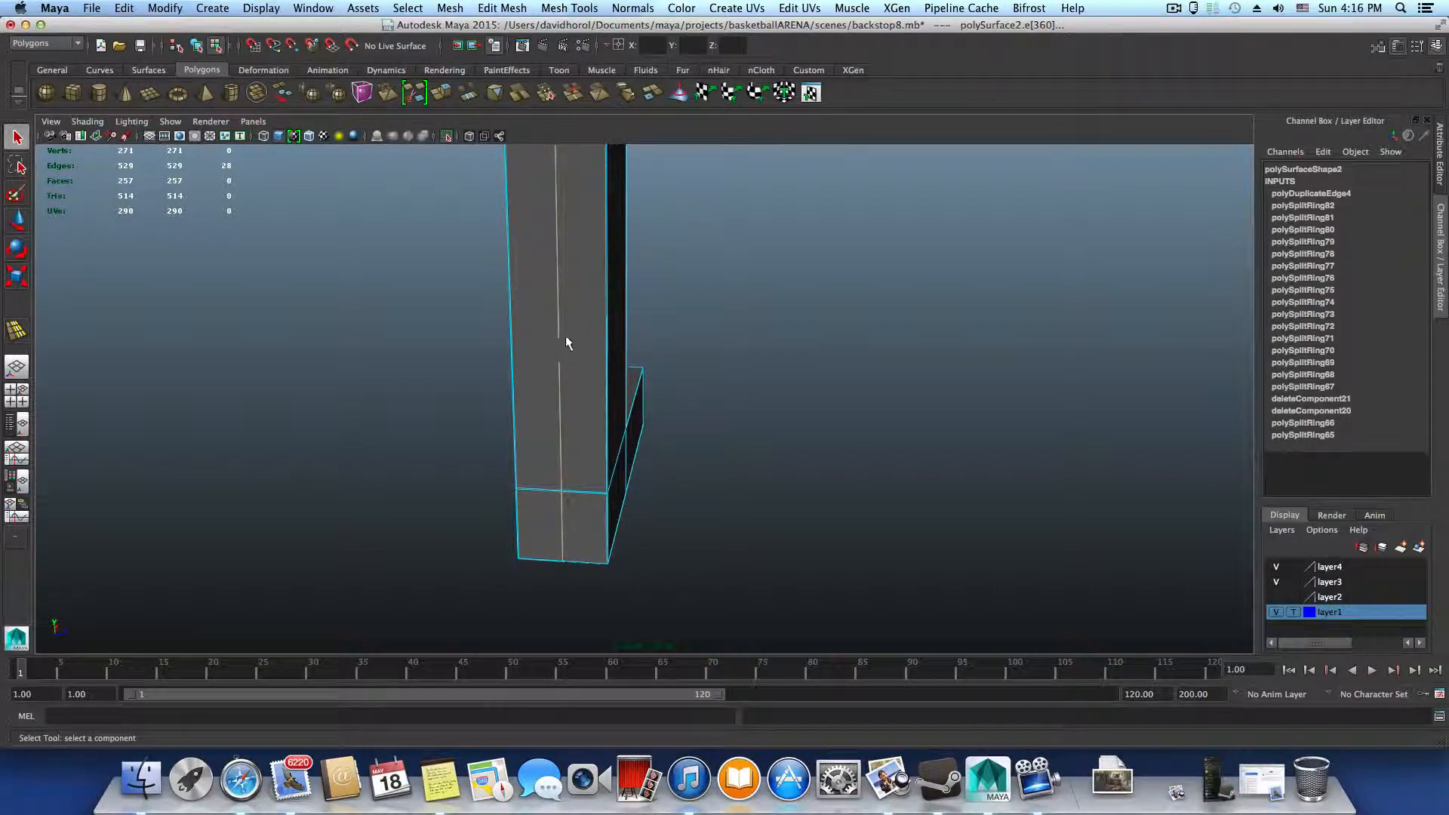
left_click_drag(568, 343, 770, 453, "alt")
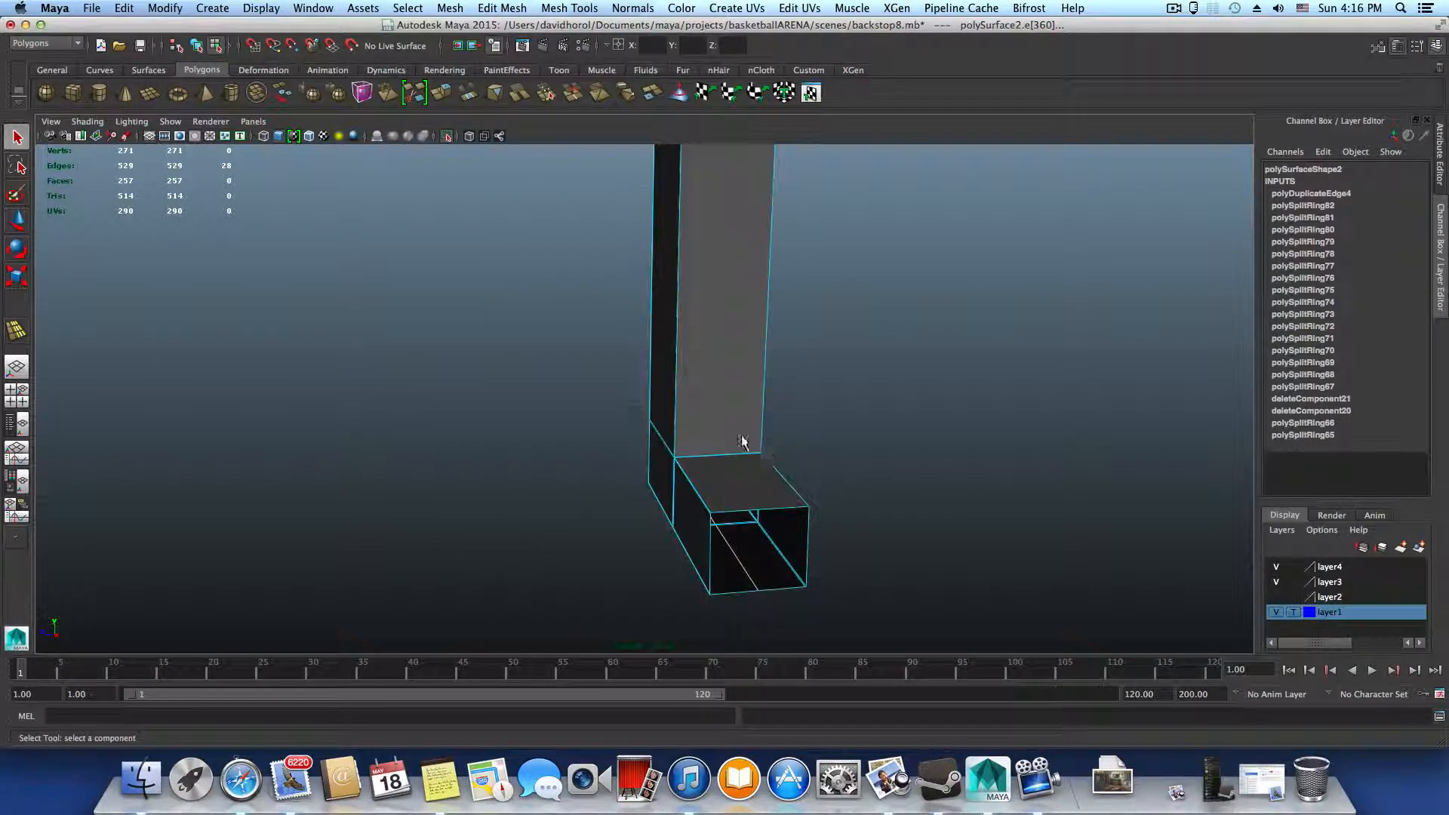
Select the edge where the upright's inner face meets the bottom crossbar and split its edge ring with a loop through the centre
middle_click_drag(744, 443, 630, 458, "alt")
right_click_drag(628, 441, 627, 414)
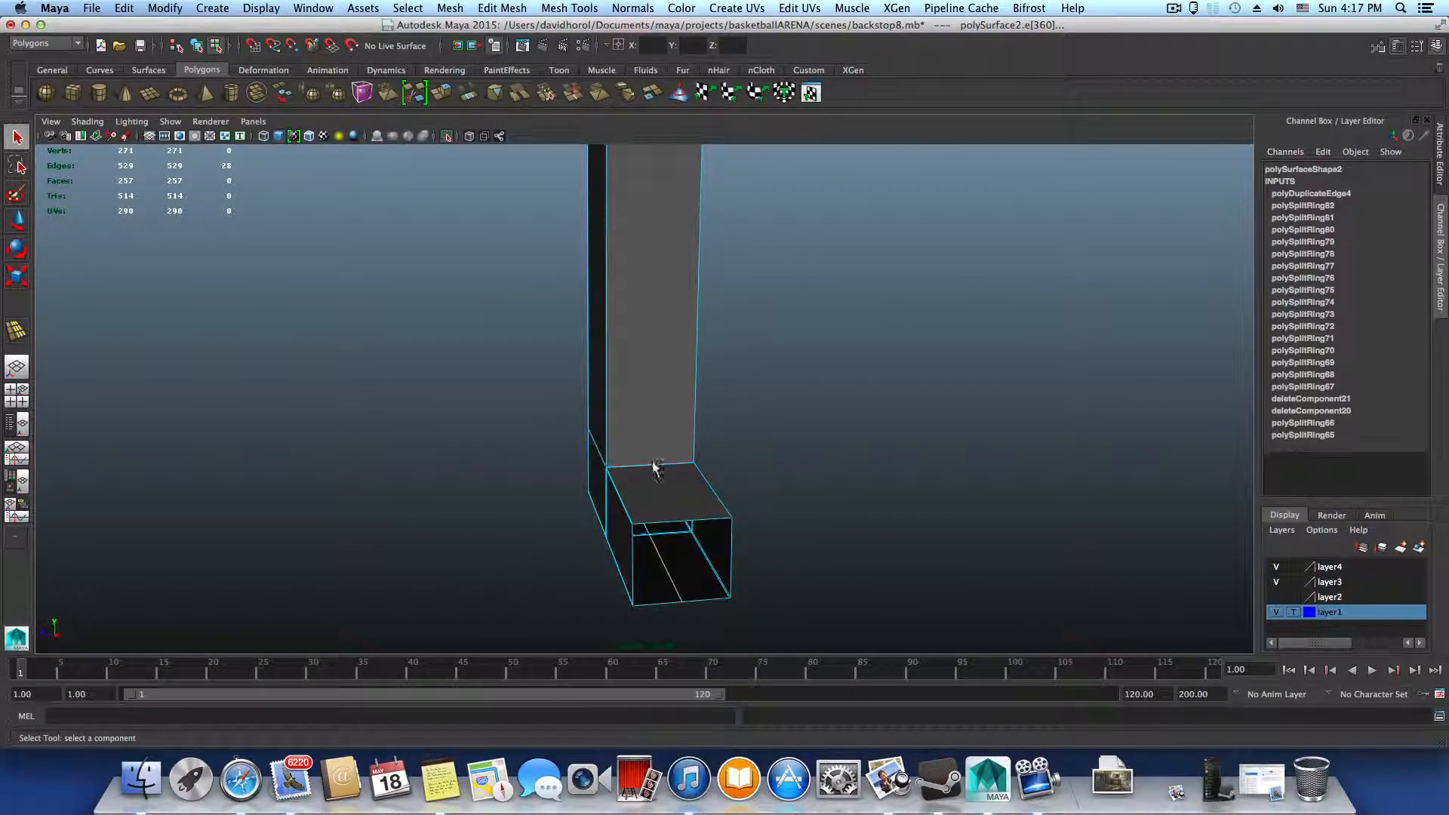
left_click(656, 465)
left_click_drag(657, 478, 647, 483, "alt")
right_click_drag(645, 460, 675, 487, "ctrl")
middle_click_drag(677, 470, 653, 591, "alt")
Select the edge where the inner face meets the top of the middle crossbar and split its edge ring with a centre loop
scroll(662, 407, "down", 6)
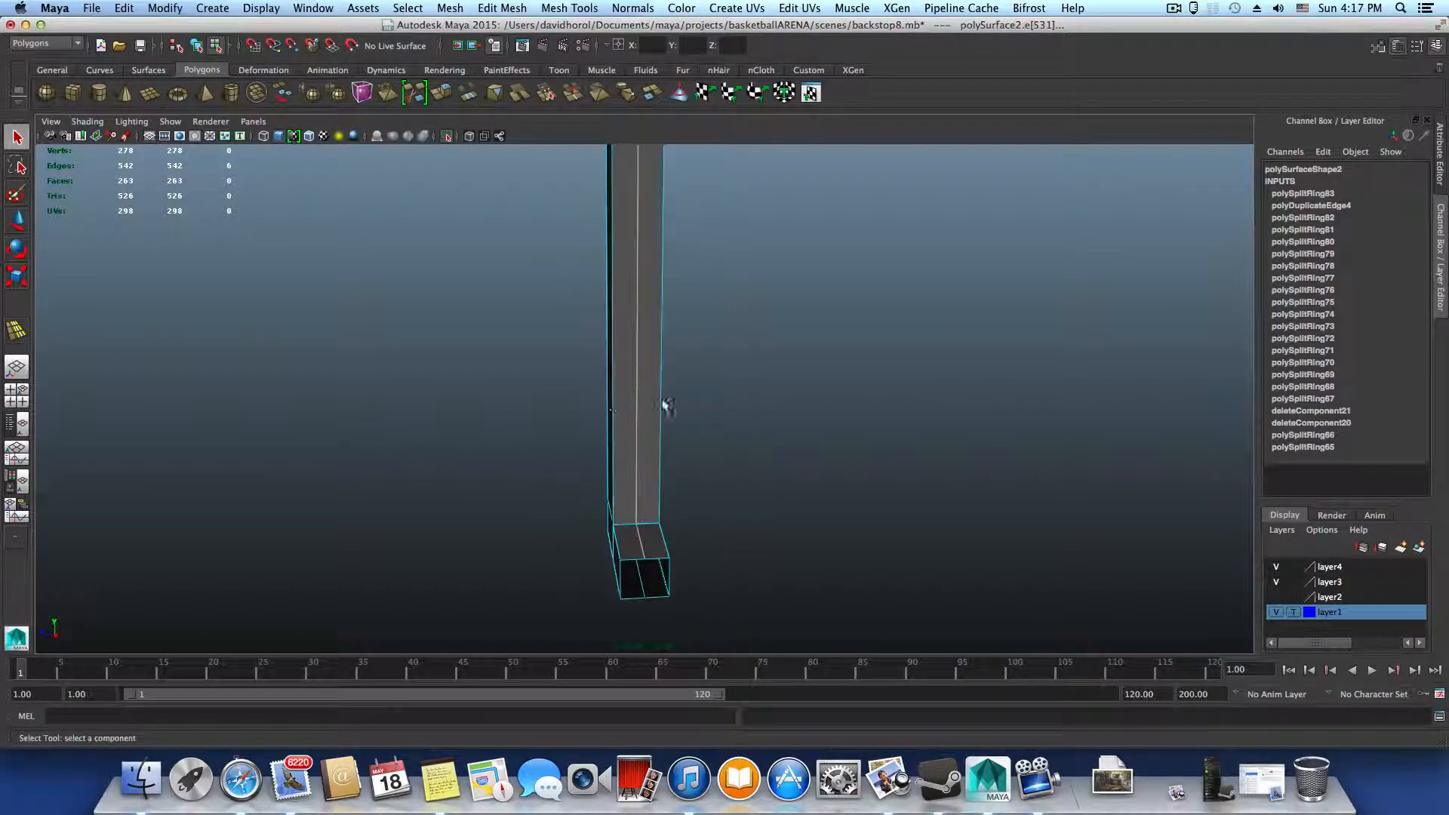
middle_click_drag(659, 412, 623, 544, "alt")
middle_click_drag(605, 287, 592, 426, "alt")
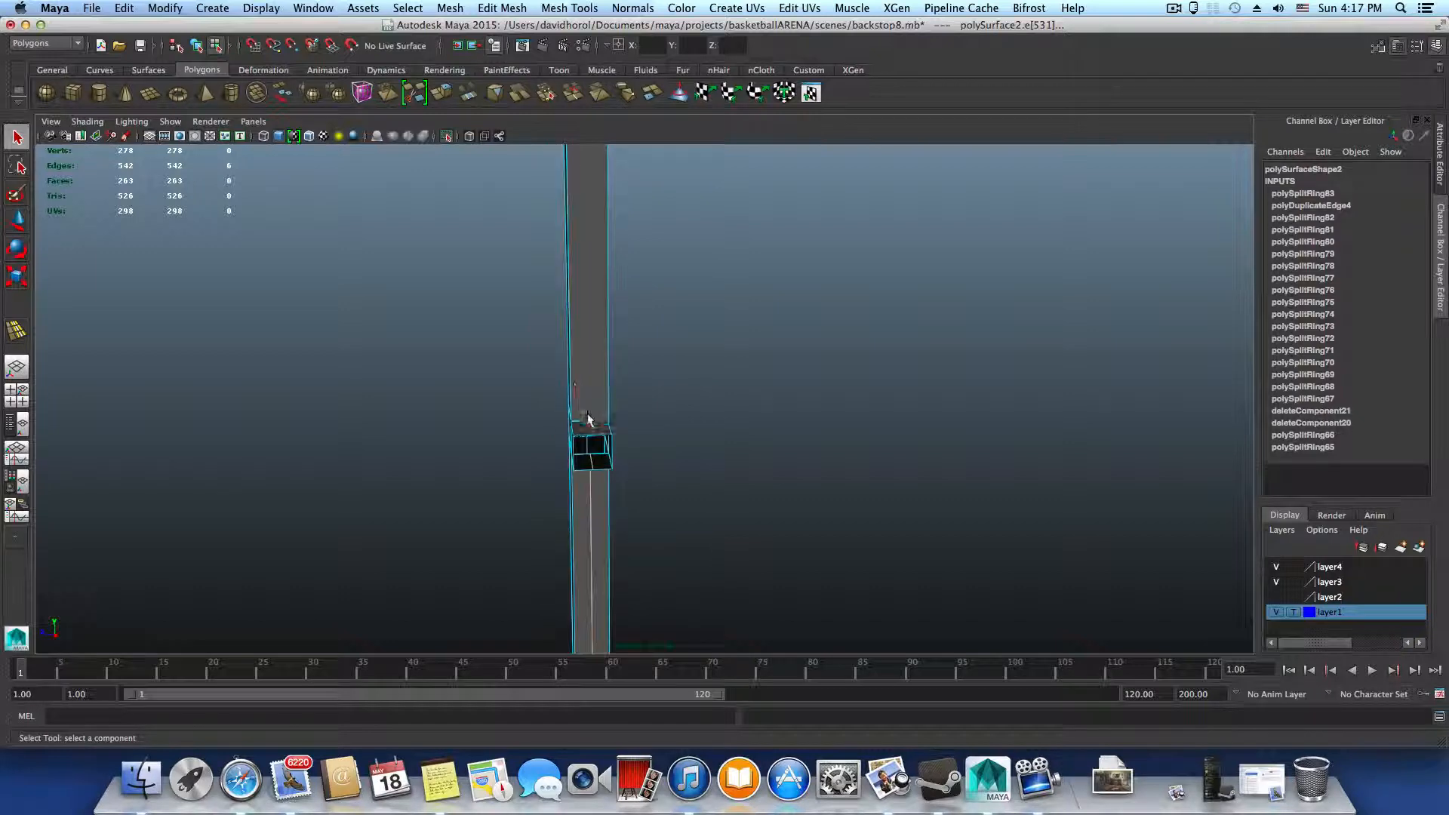
left_click(592, 421)
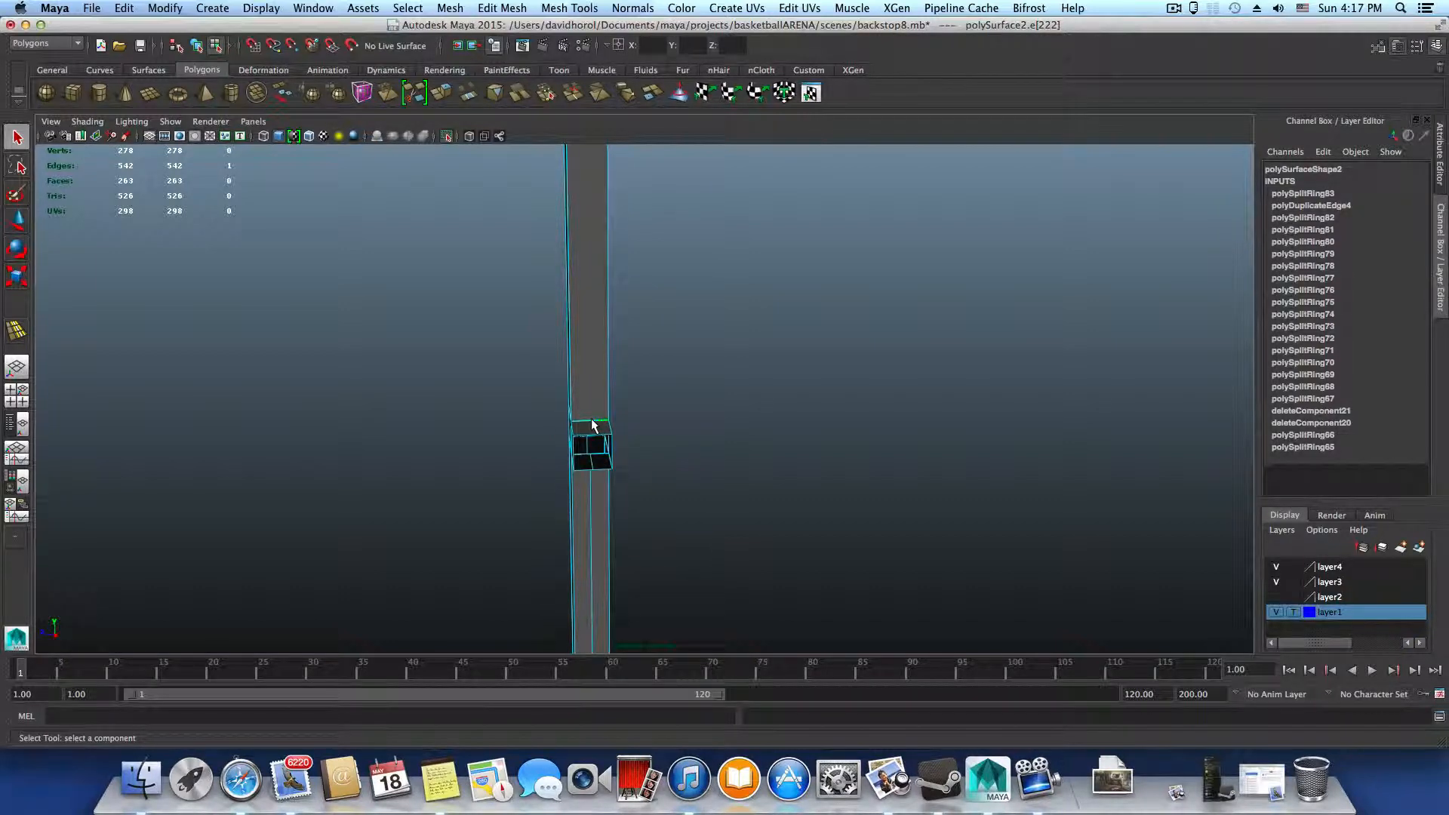
right_click_drag(591, 420, 629, 456, "ctrl")
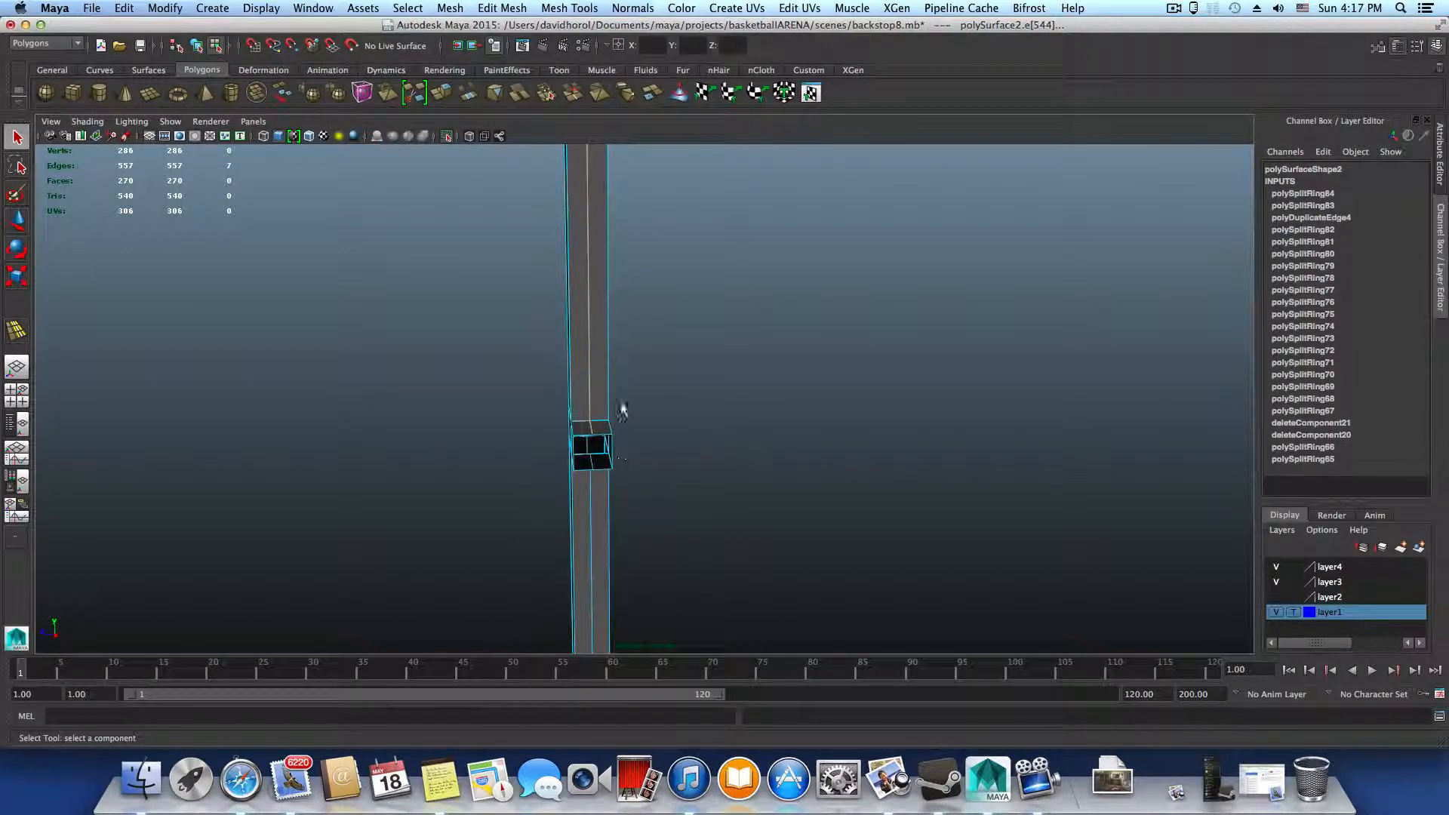
Examine the centre loops along the upright, its crossbar joints and its top end from several sides
scroll(621, 407, "down", 5)
scroll(1032, 540, "up", 8)
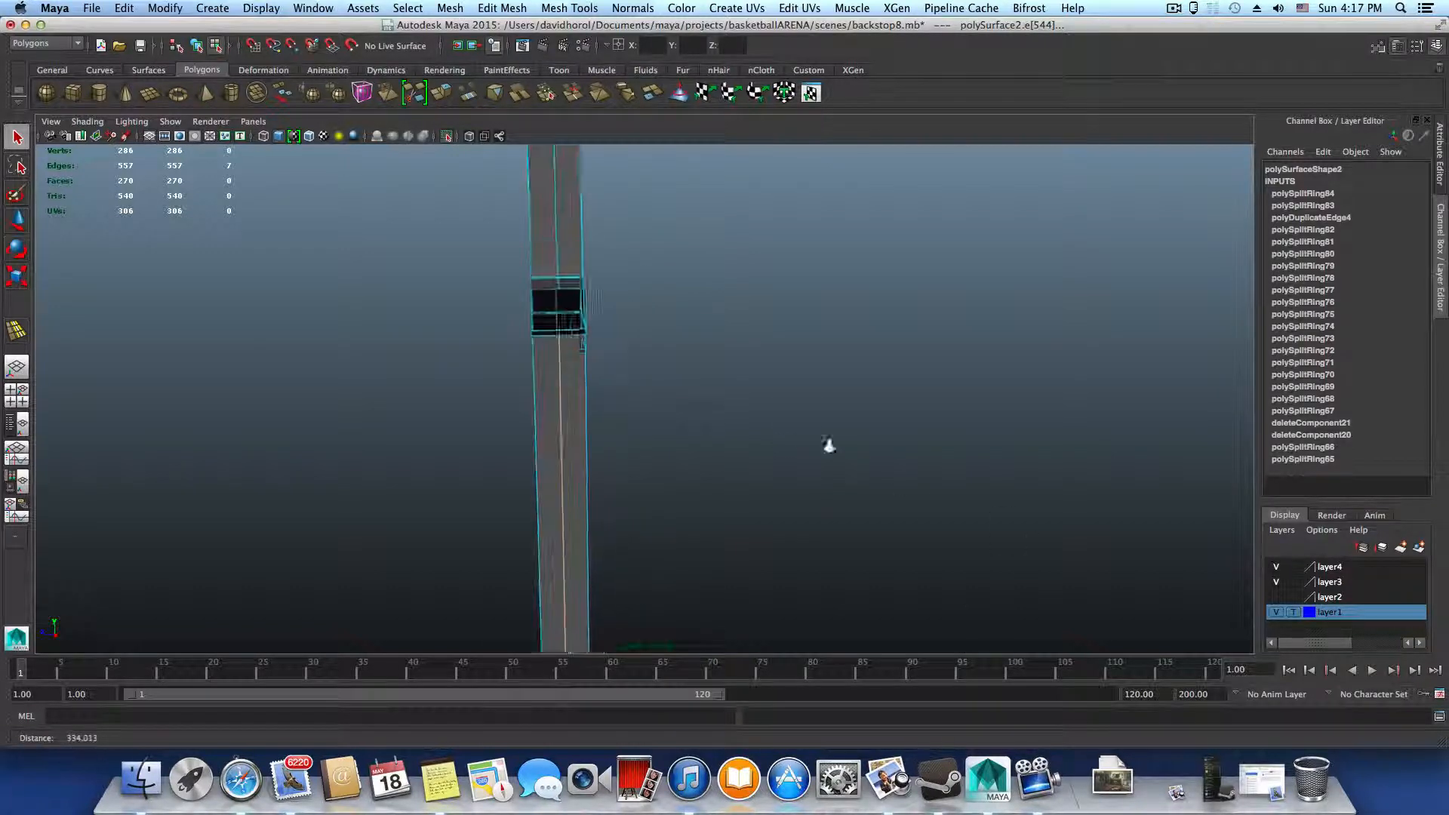
left_click_drag(566, 378, 603, 397, "alt")
left_click_drag(552, 293, 920, 284, "alt")
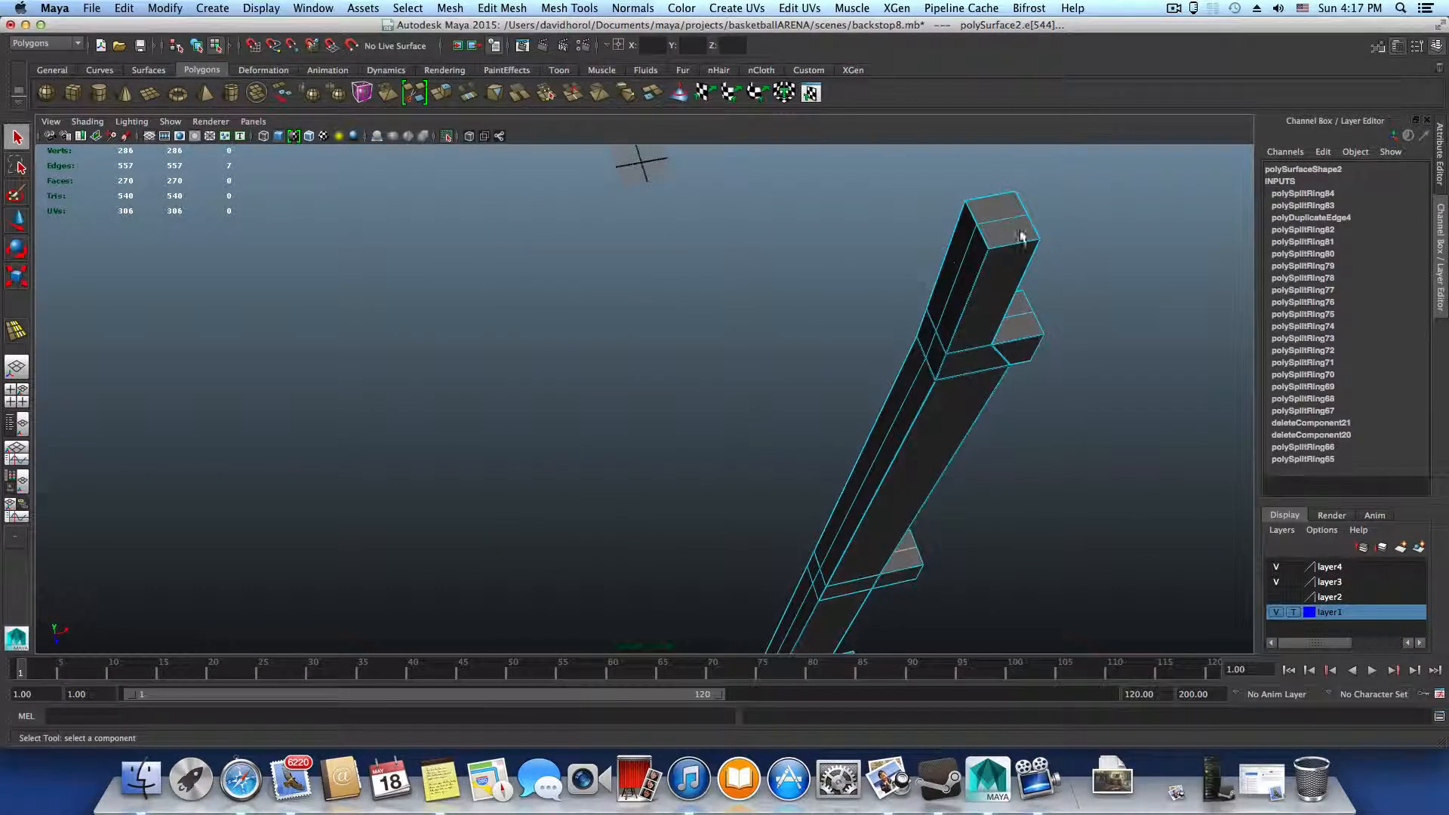
left_click_drag(1020, 236, 760, 227, "alt")
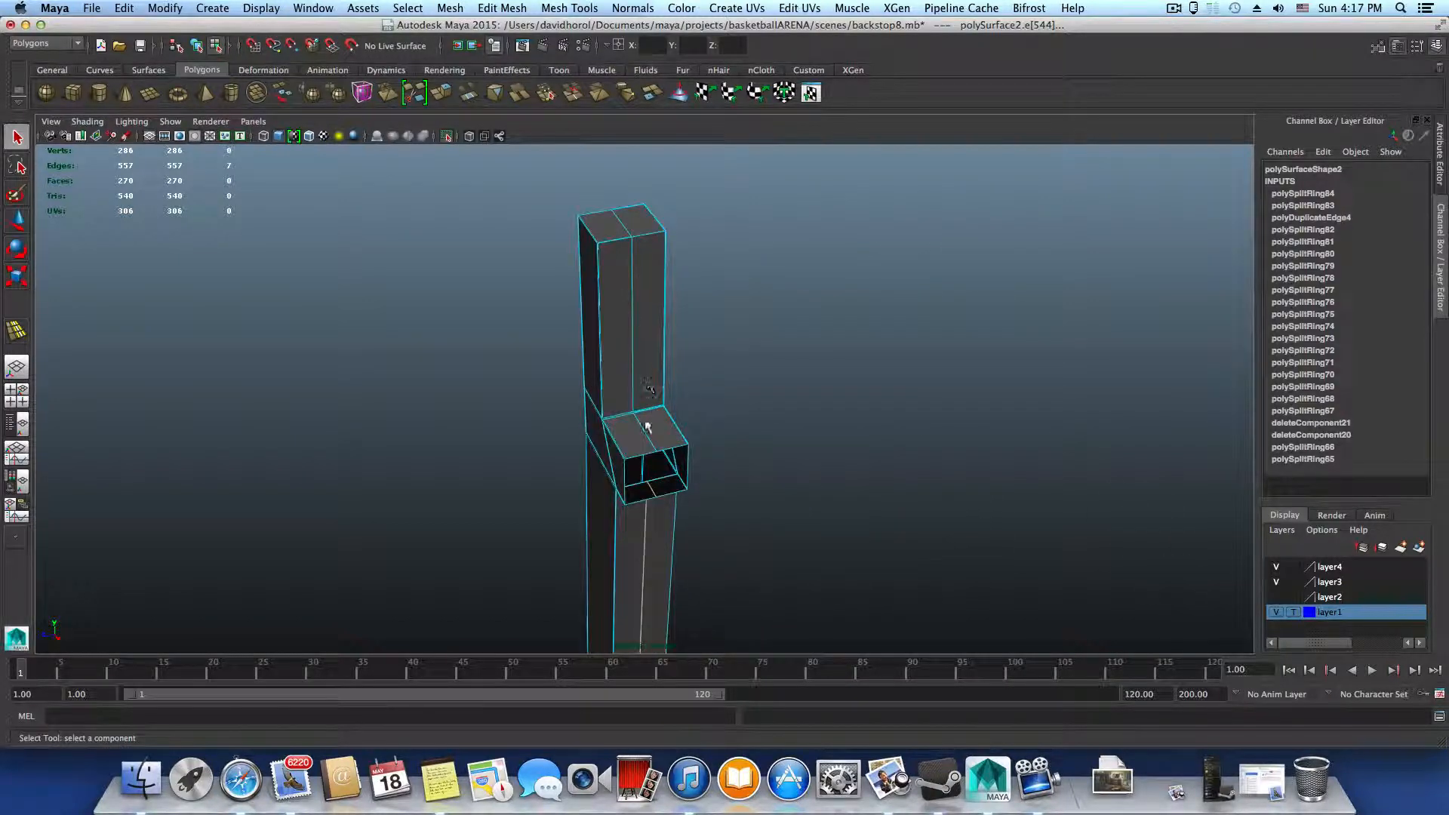
left_click_drag(661, 452, 632, 420, "alt")
right_click_drag(557, 371, 800, 456, "alt")
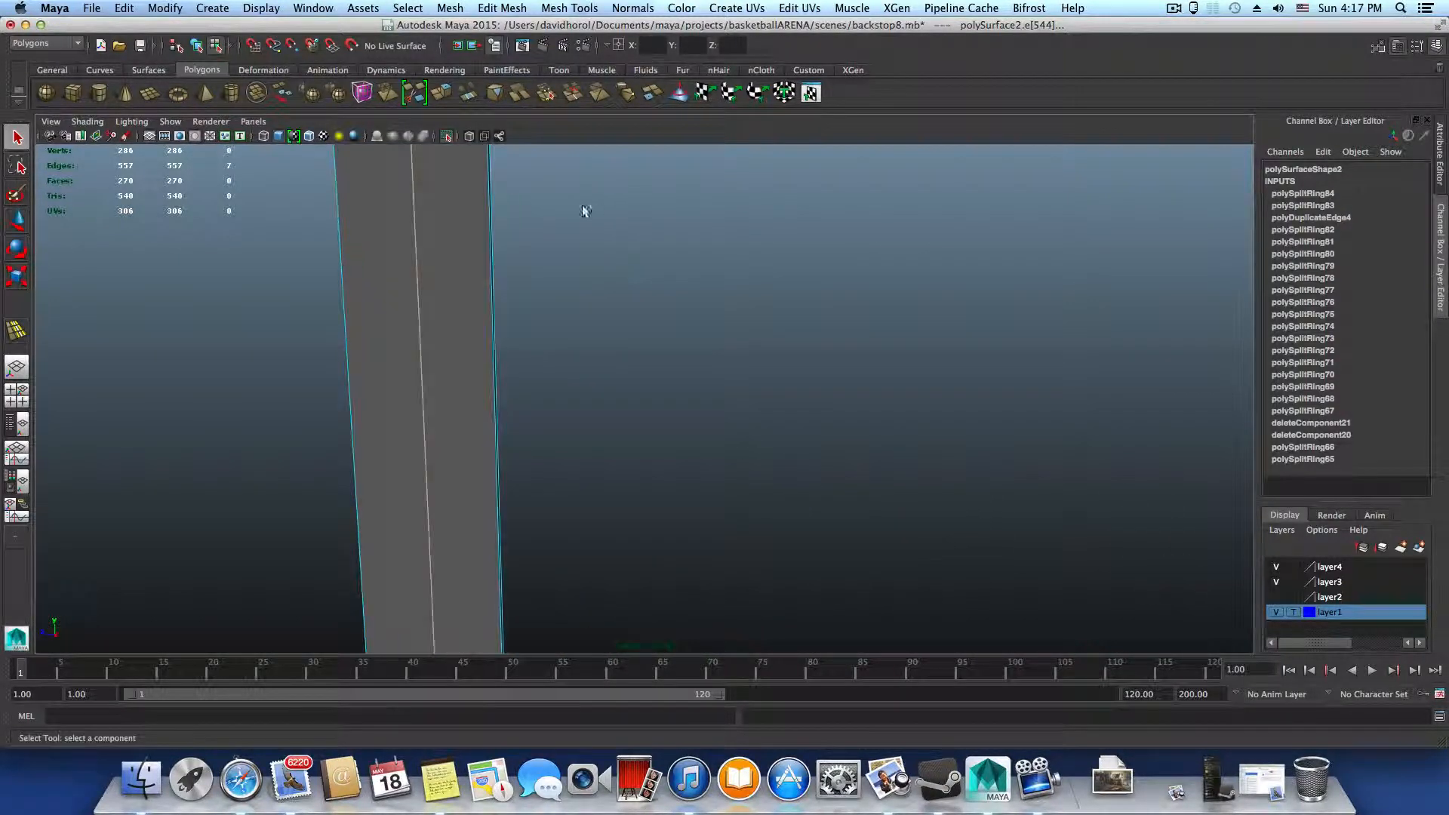
right_click_drag(964, 338, 629, 355, "alt")
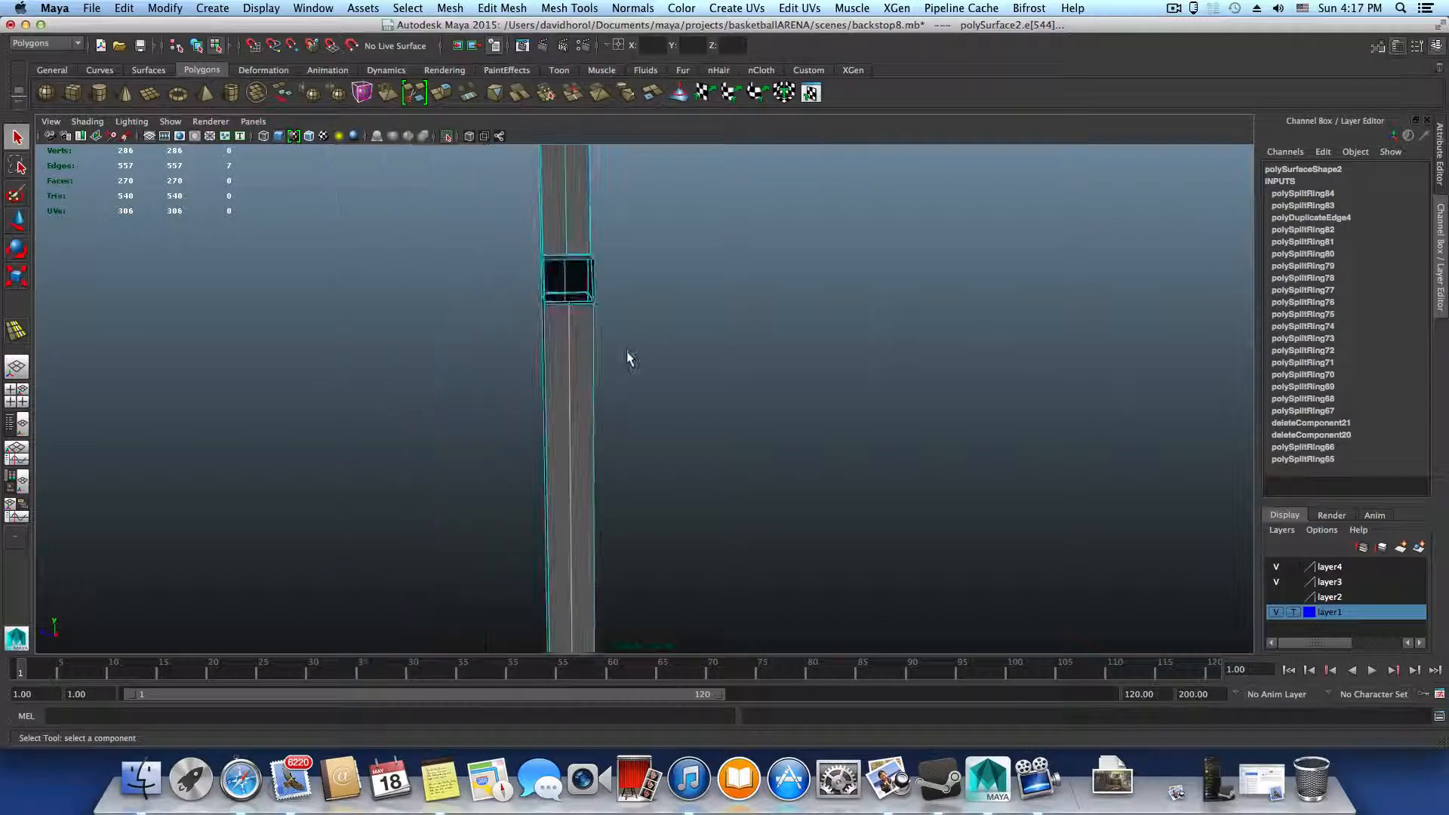
left_click_drag(557, 285, 672, 460, "alt")
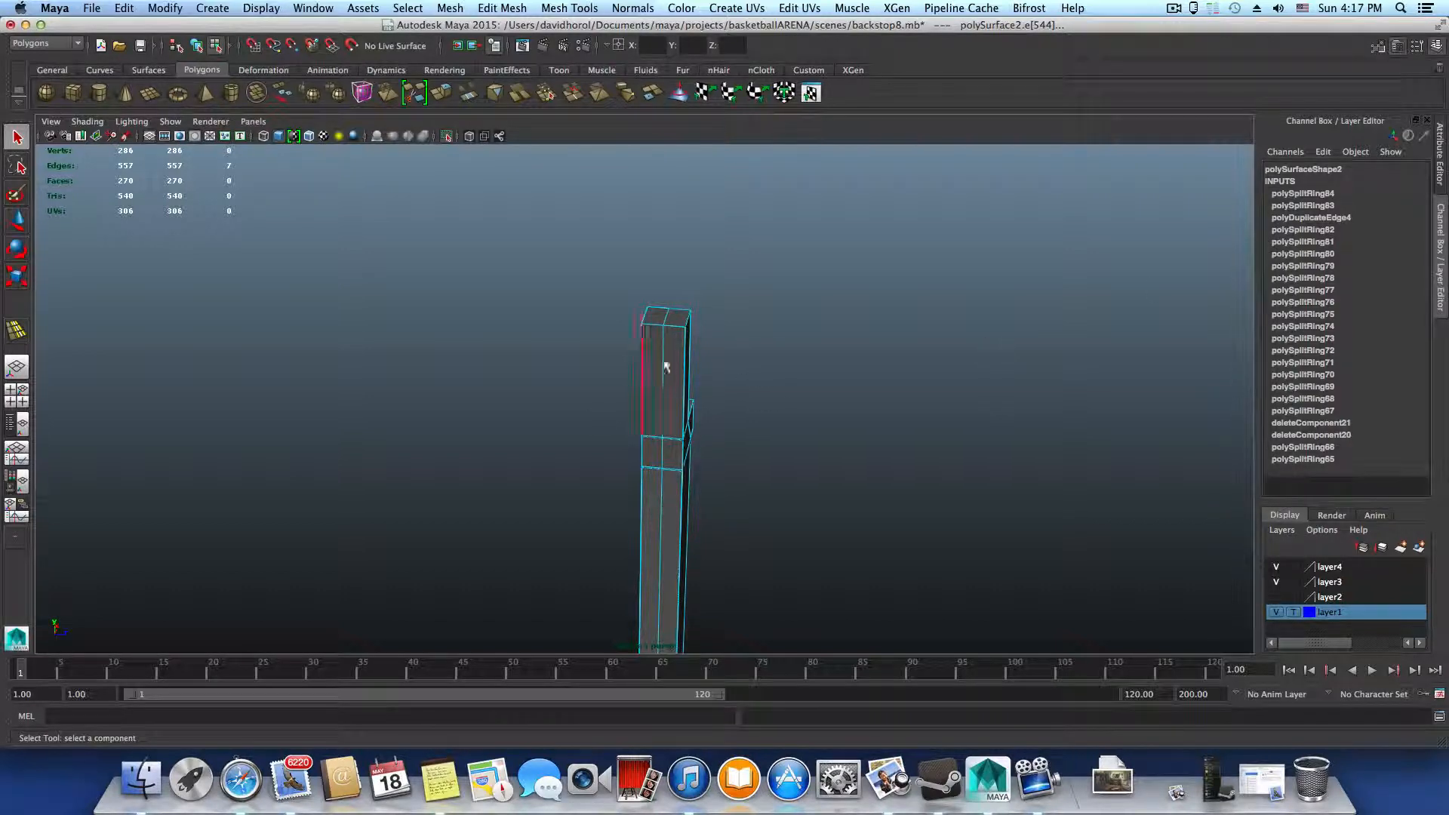
left_click_drag(718, 416, 554, 380, "alt")
right_click_drag(553, 381, 722, 434, "alt")
left_click_drag(721, 433, 654, 436, "alt")
right_click_drag(654, 436, 921, 436, "alt")
middle_click_drag(690, 334, 612, 452, "alt")
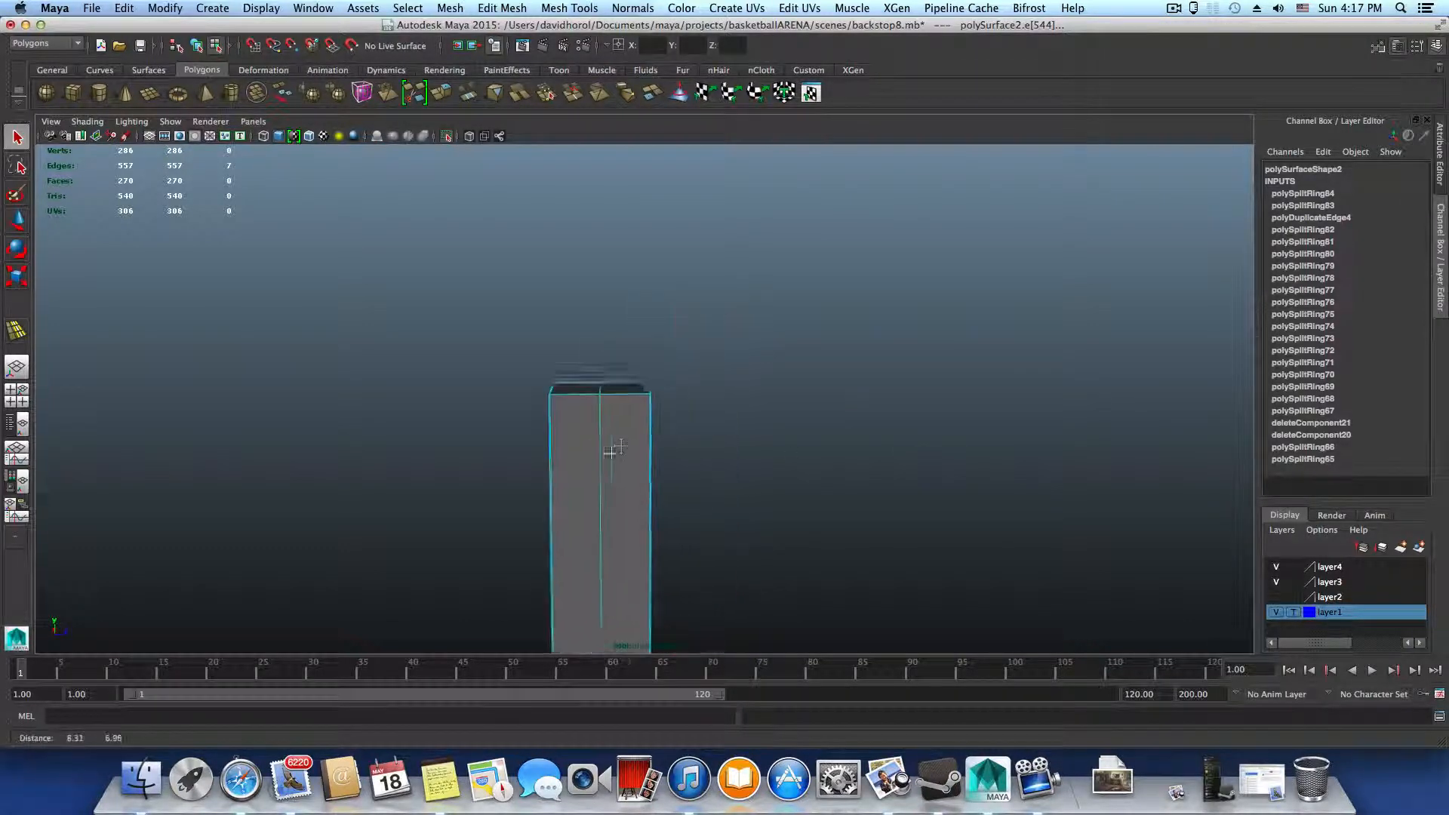
left_click_drag(712, 479, 571, 463, "alt")
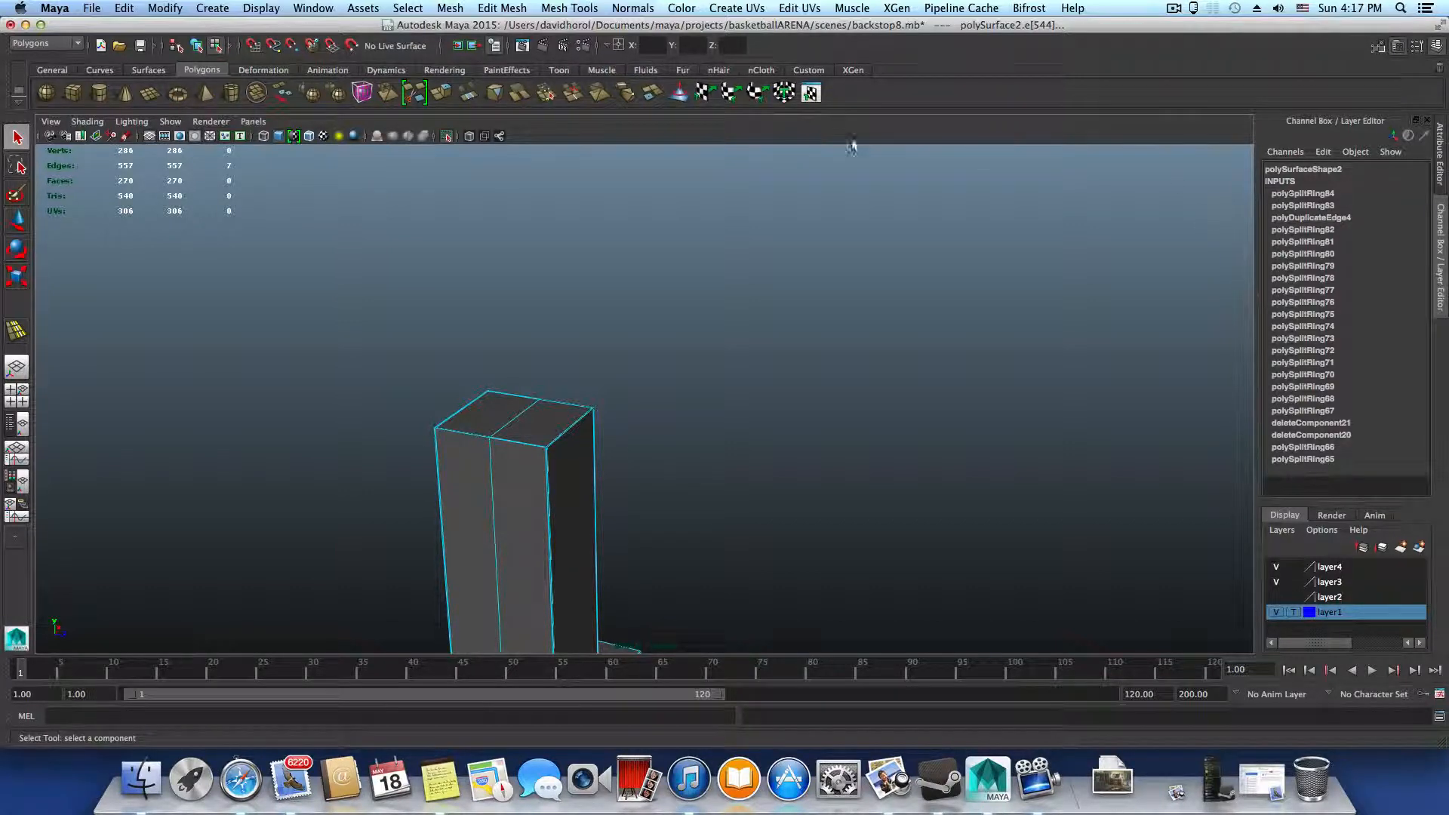
Check the offset of the earlier duplicated edge loop, polyDuplicateEdge4, in the construction history
left_click(568, 8)
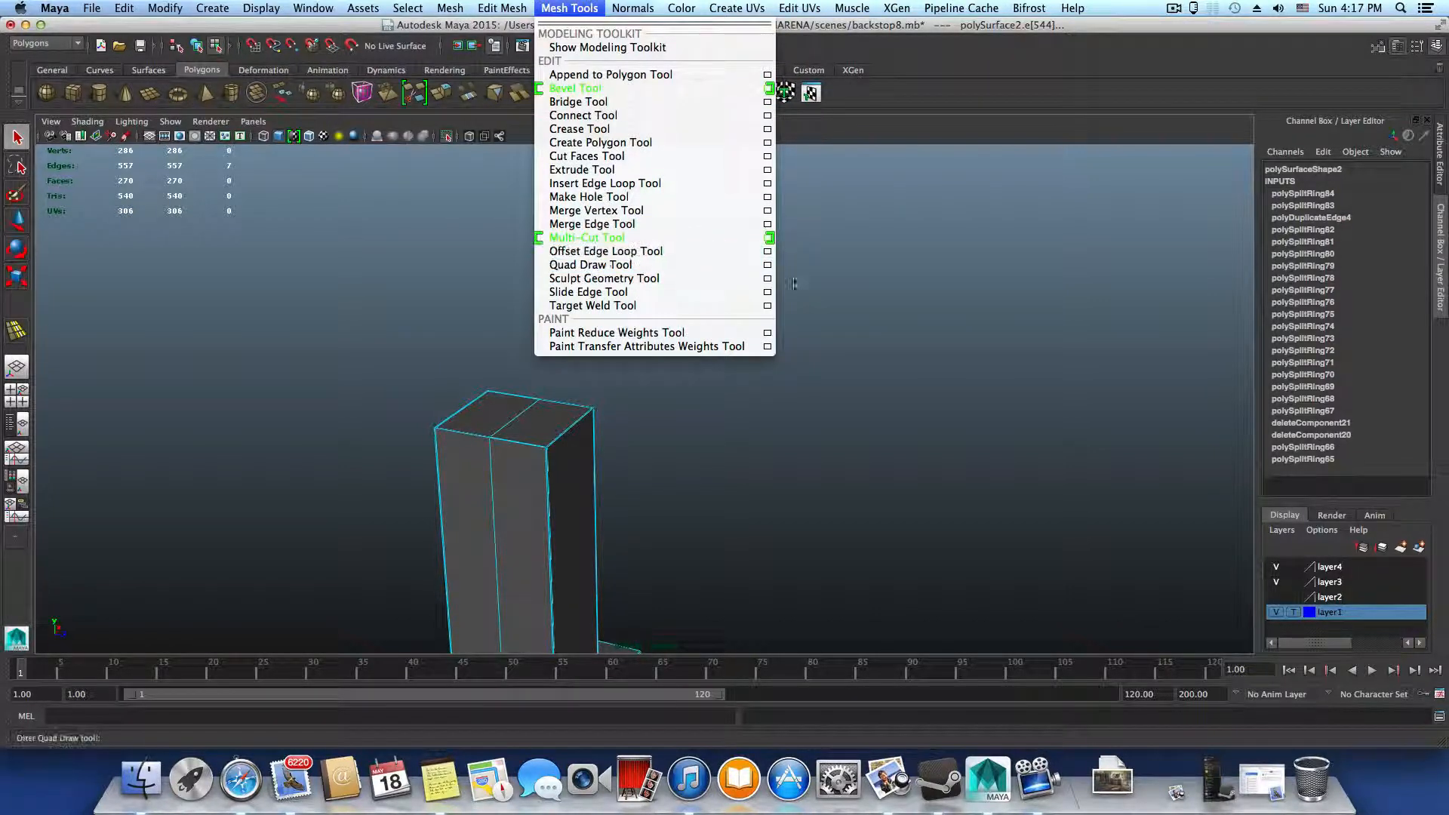
left_click(1286, 92)
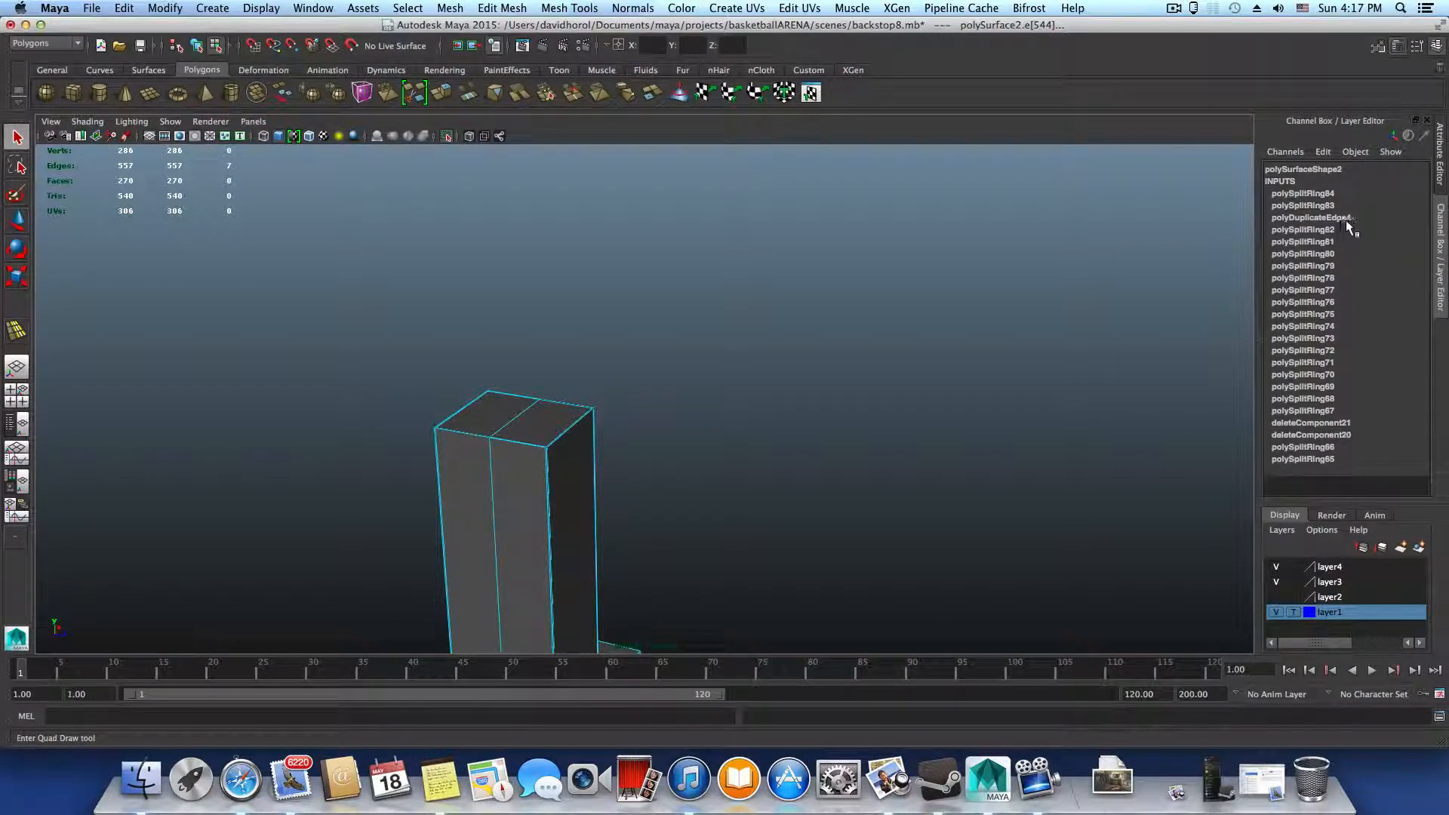
left_click(1325, 218)
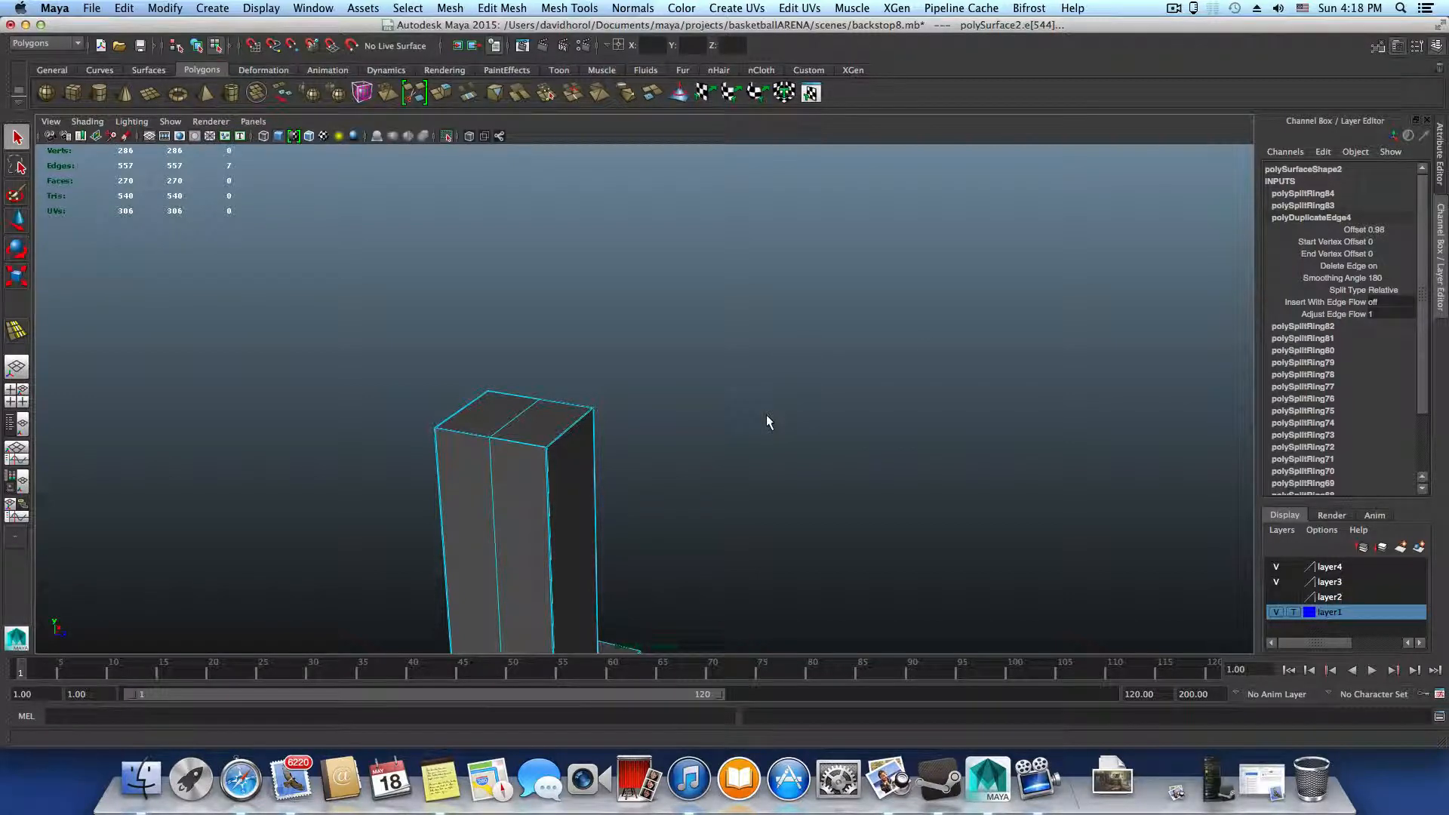
left_click_drag(624, 450, 585, 444, "alt")
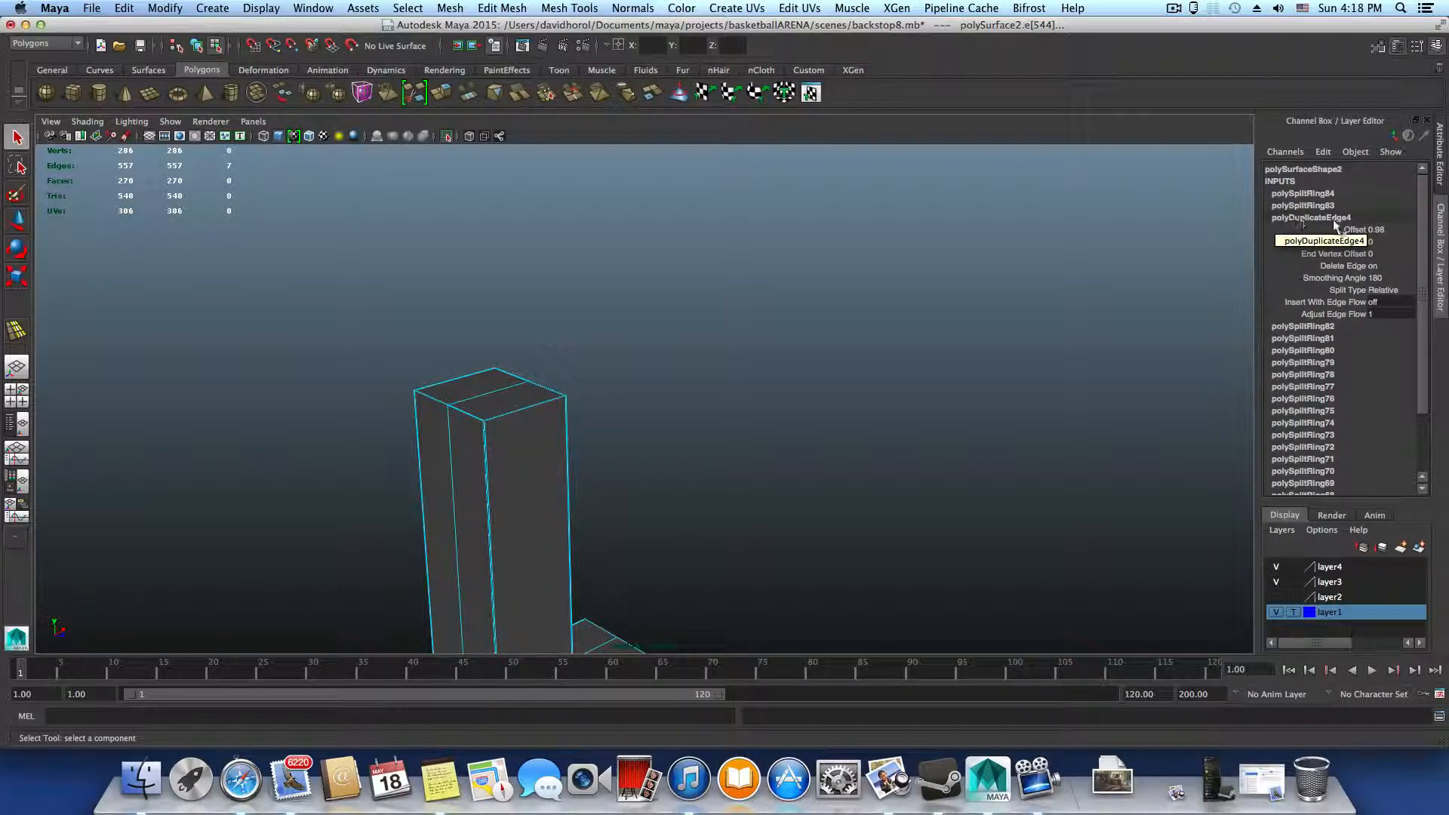
scroll(1316, 441, "down", 2)
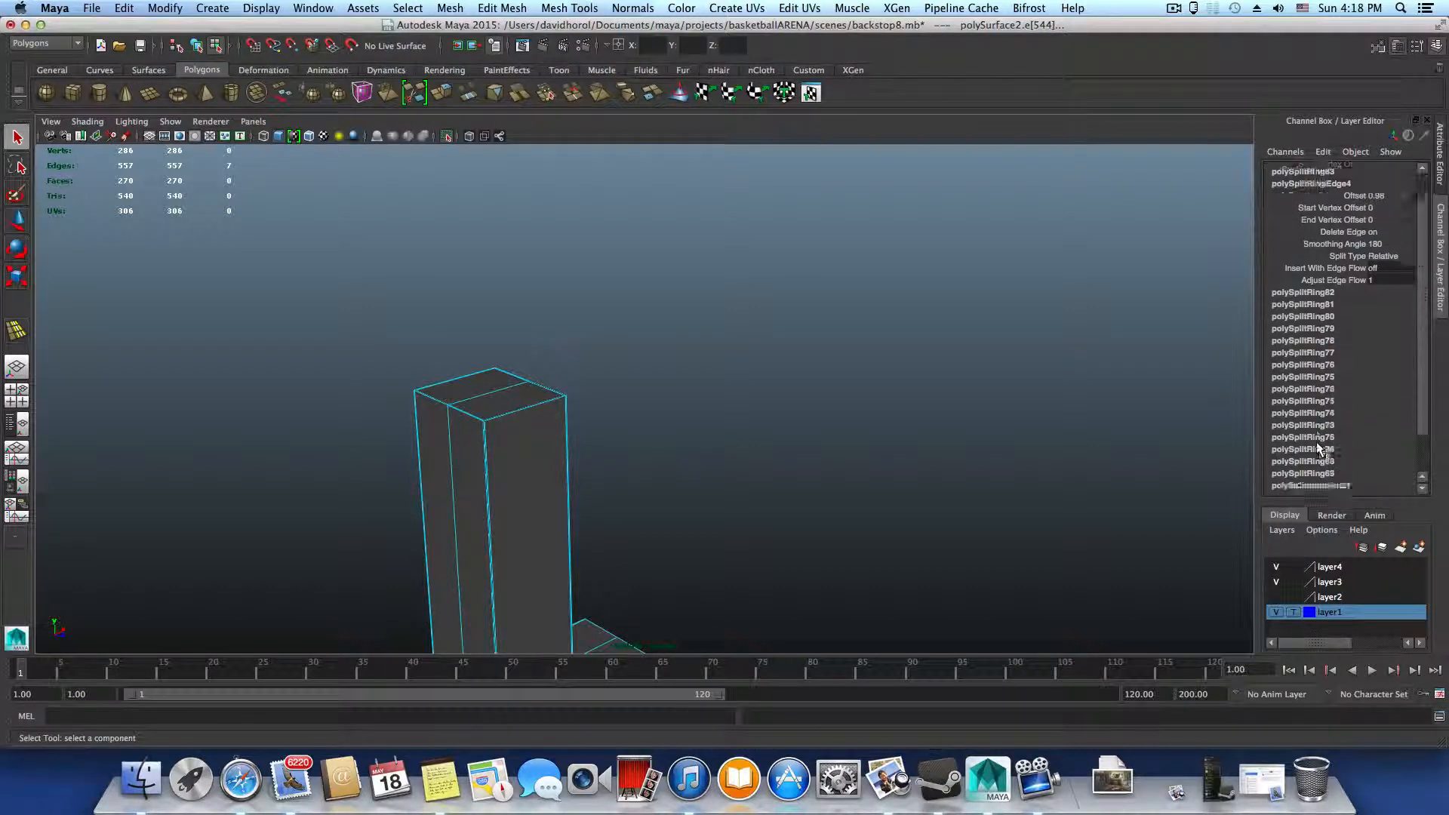
left_click_drag(1046, 459, 702, 421, "alt")
left_click(1295, 213)
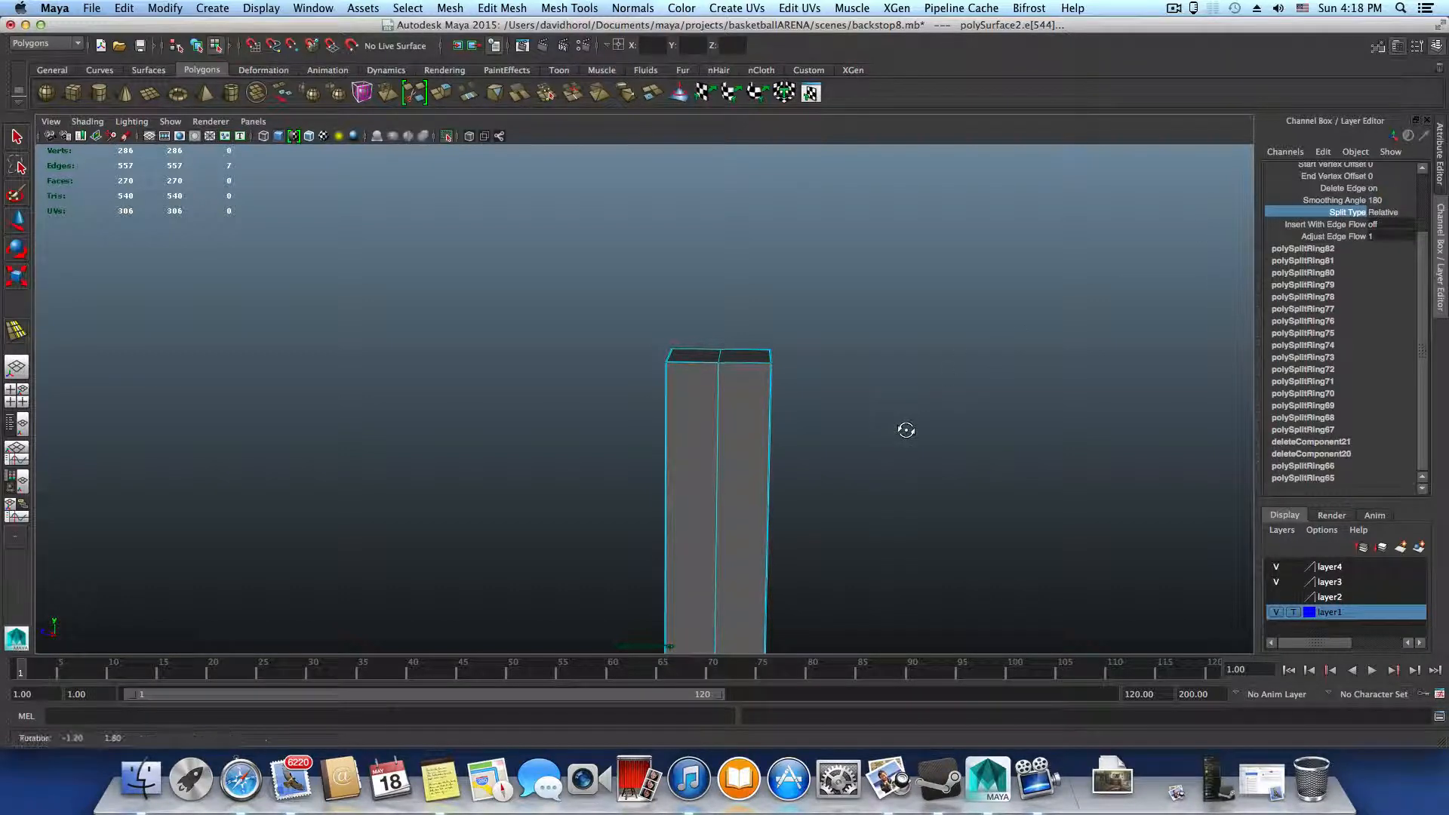
scroll(1339, 243, "up", 1)
left_click(1382, 186)
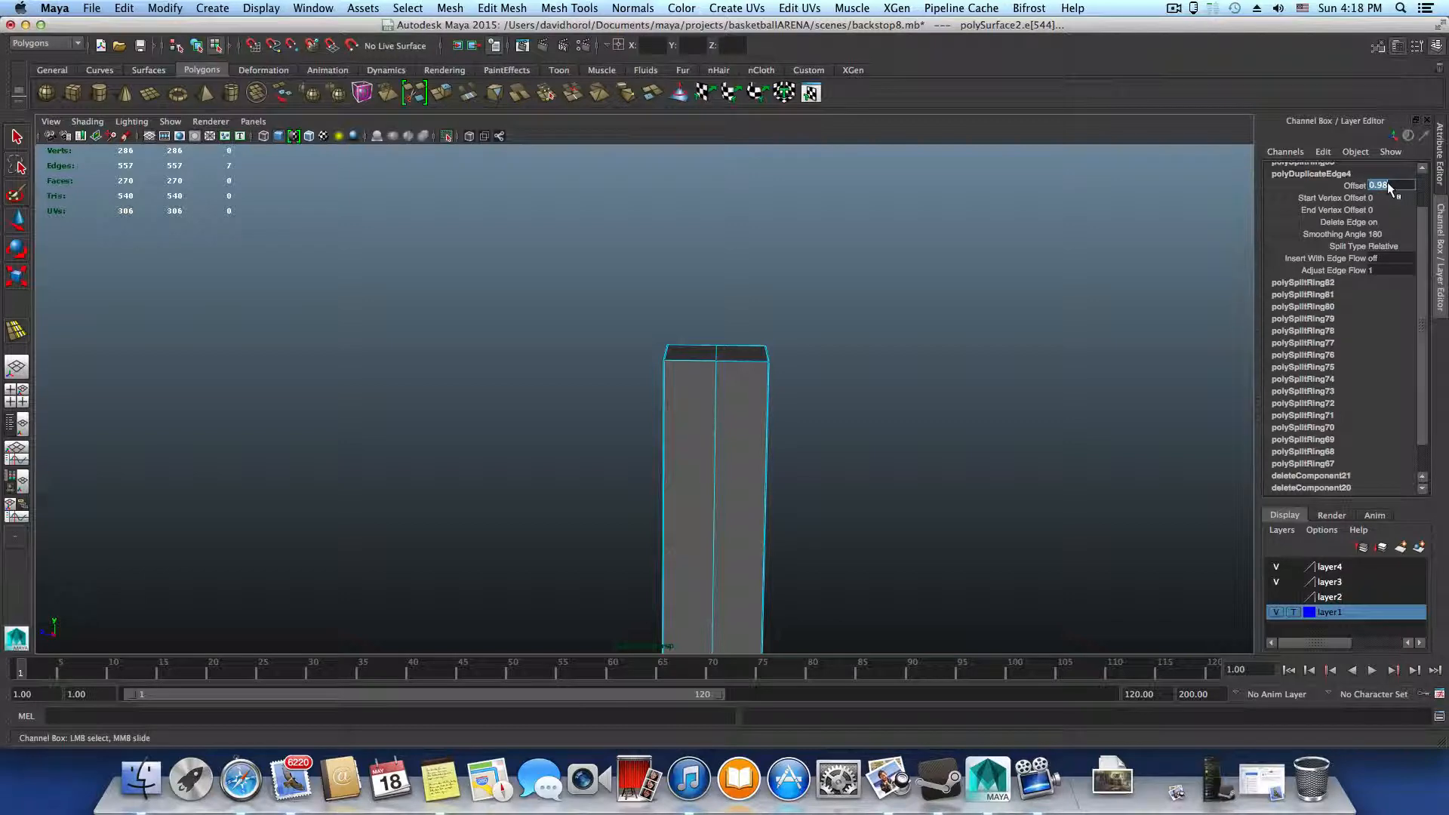
right_click_drag(840, 358, 838, 405, "alt")
Duplicate the inner face's centre edge loop below the top crossbar to both sides with the Offset Edge Loop Tool, close to the outer edges
left_click(569, 7)
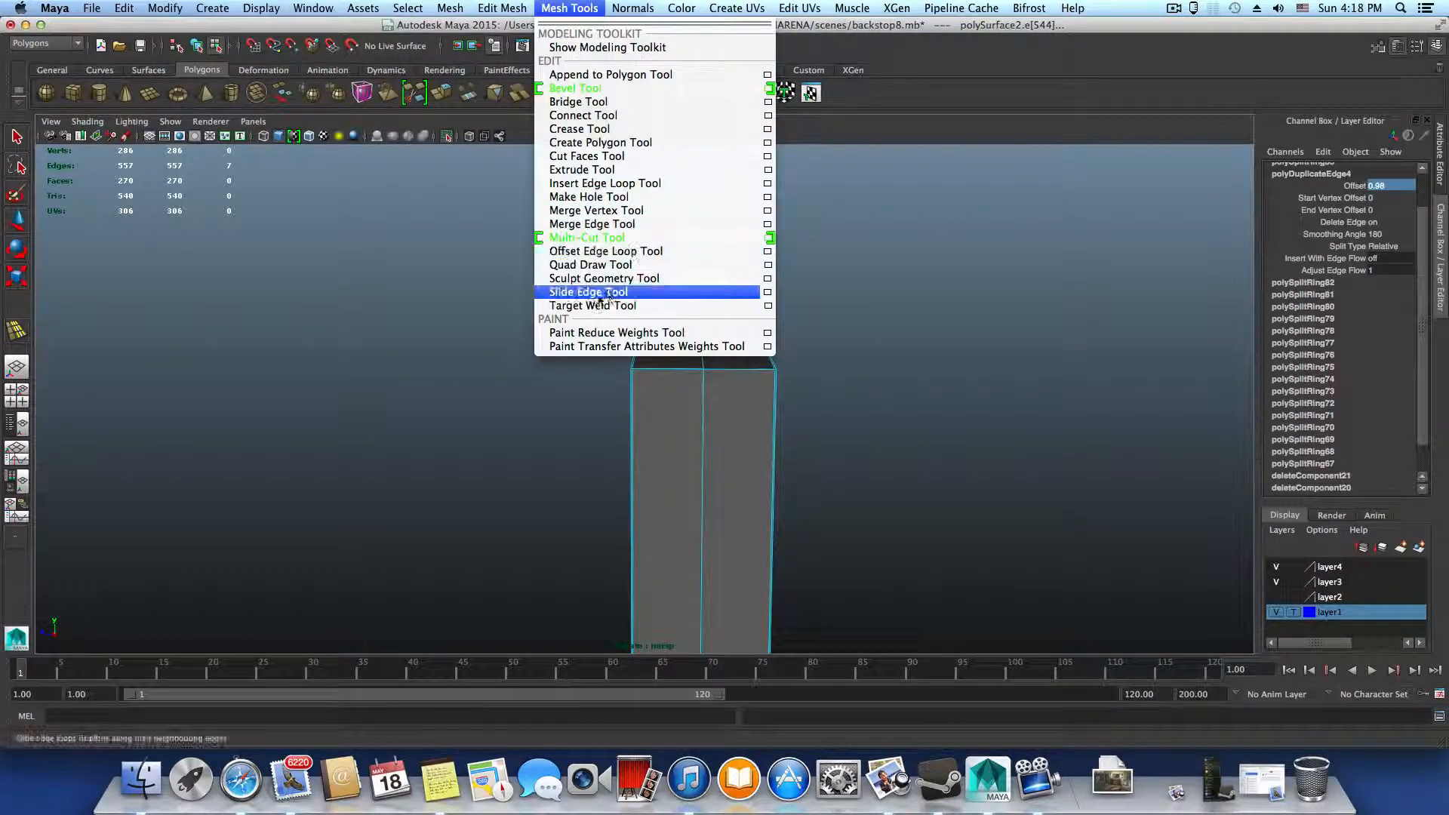
left_click(608, 251)
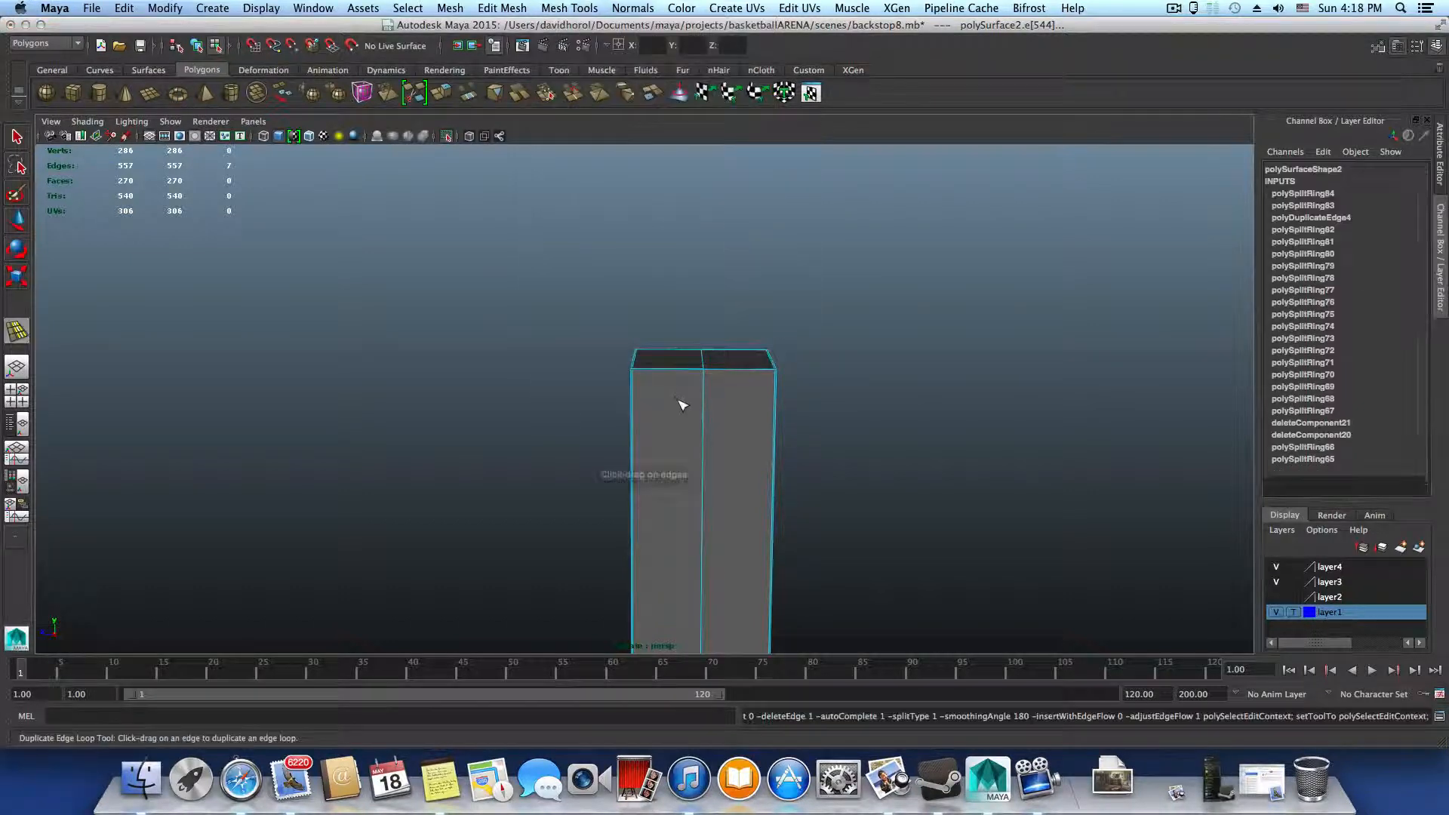
left_click_drag(705, 407, 676, 400)
key("super+z")
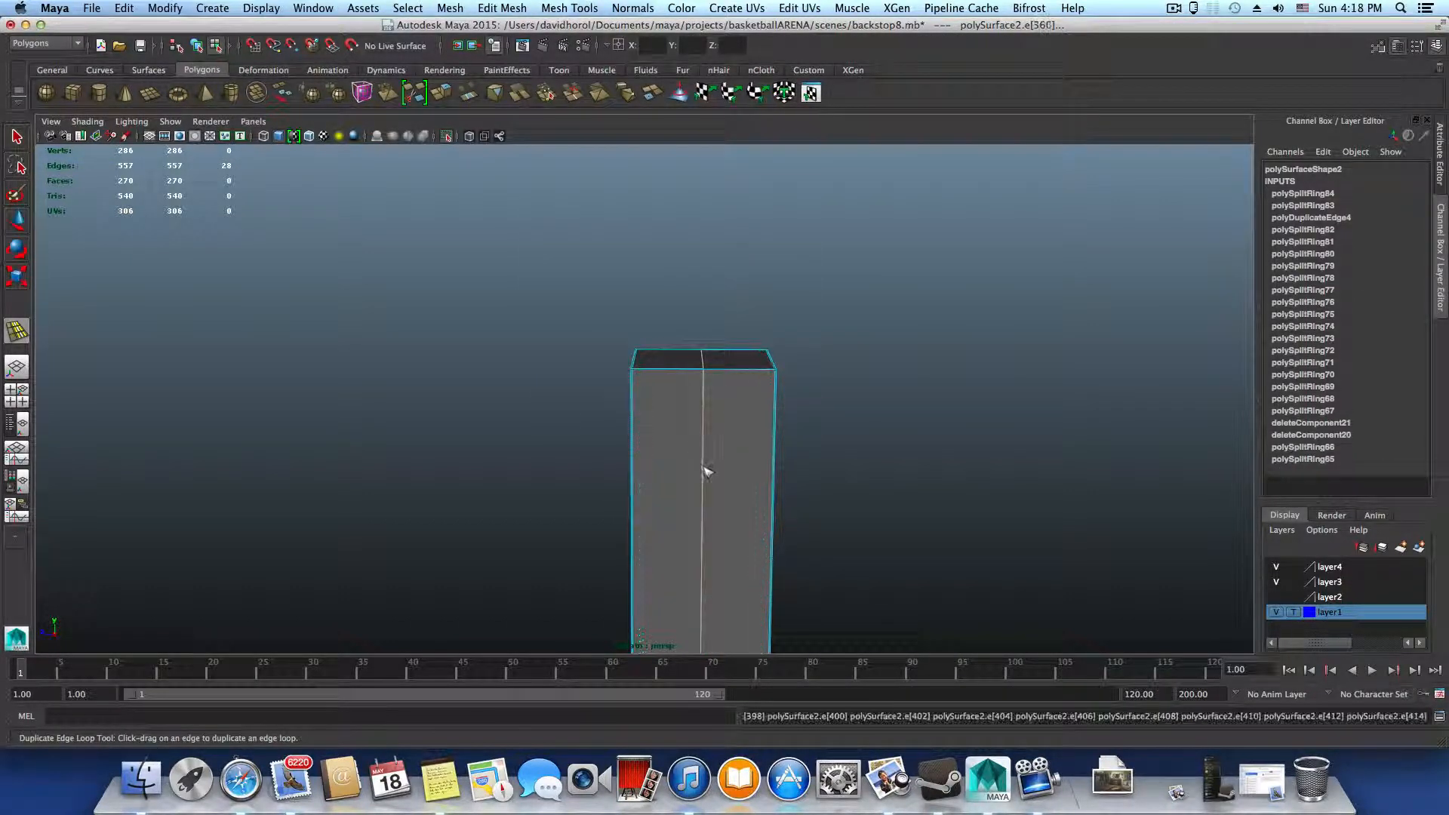
middle_click_drag(705, 473, 657, 211, "alt")
mouse_move(666, 379)
middle_mouse_down("alt")
mouse_move(700, 232)
mouse_move(703, 363)
mouse_move(728, 265)
mouse_move(716, 241)
middle_mouse_up("alt")
middle_click_drag(714, 298, 705, 181, "alt")
middle_click_drag(702, 370, 696, 281, "alt")
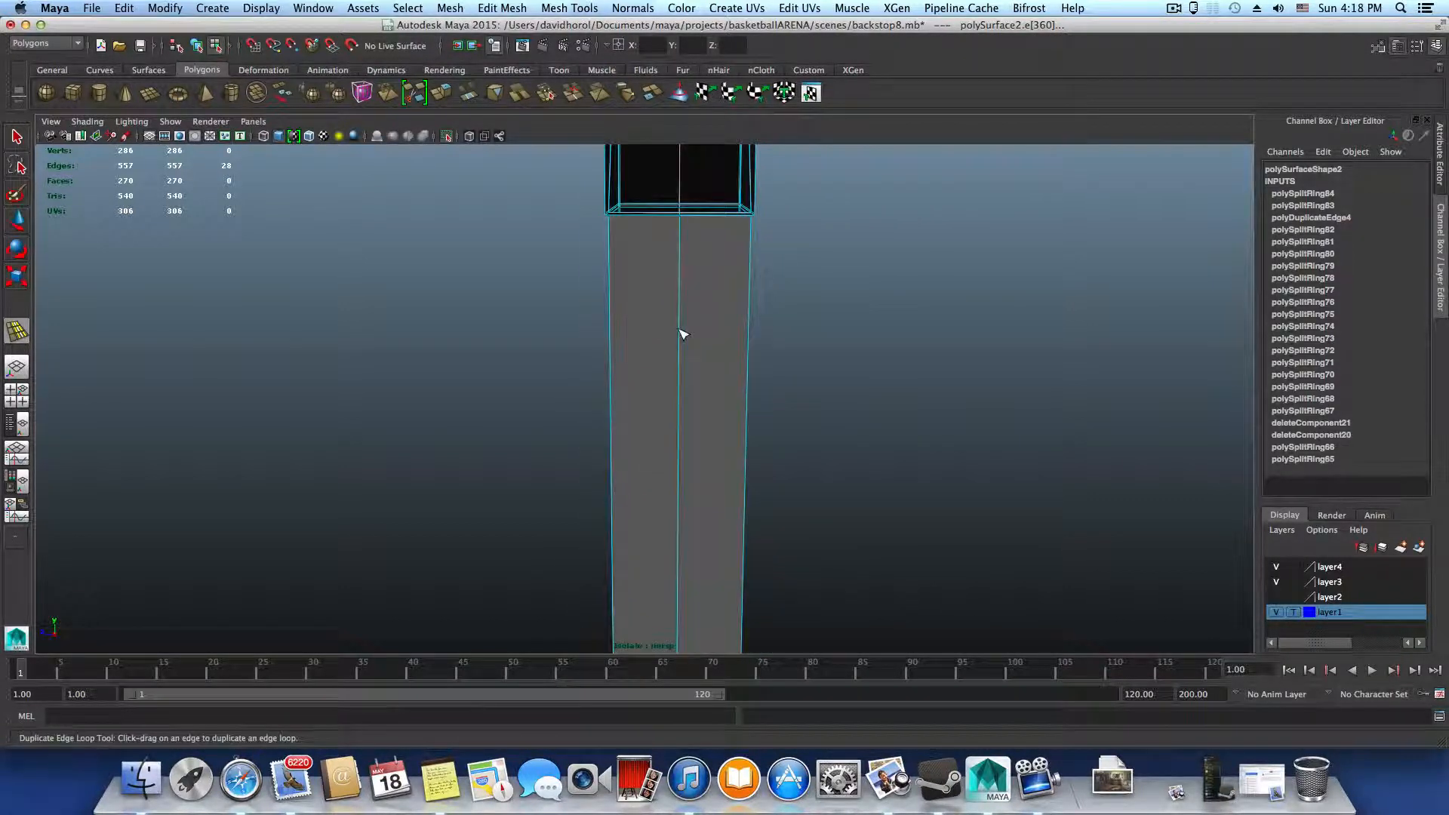
left_click_drag(682, 340, 684, 342)
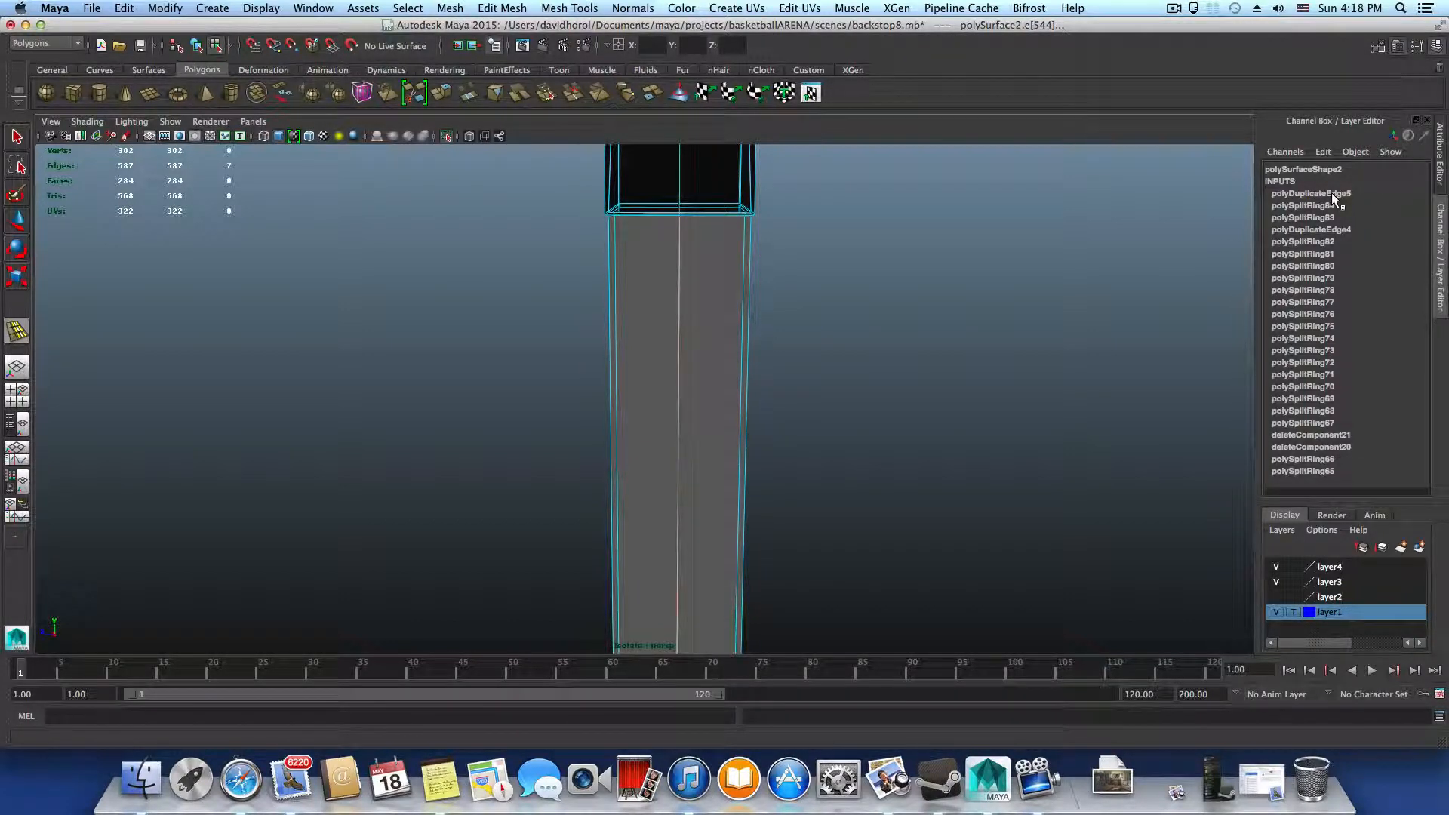
Duplicate the inner face's centre edge loop below the middle crossbar to both sides and leave the Offset Edge Loop Tool
middle_click_drag(948, 336, 932, 181, "alt")
mouse_move(808, 388)
middle_mouse_down("alt")
mouse_move(793, 355)
mouse_move(851, 139)
mouse_move(870, 136)
middle_mouse_up("alt")
right_click_drag(974, 400, 537, 446, "alt")
middle_click_drag(785, 340, 771, 140, "alt")
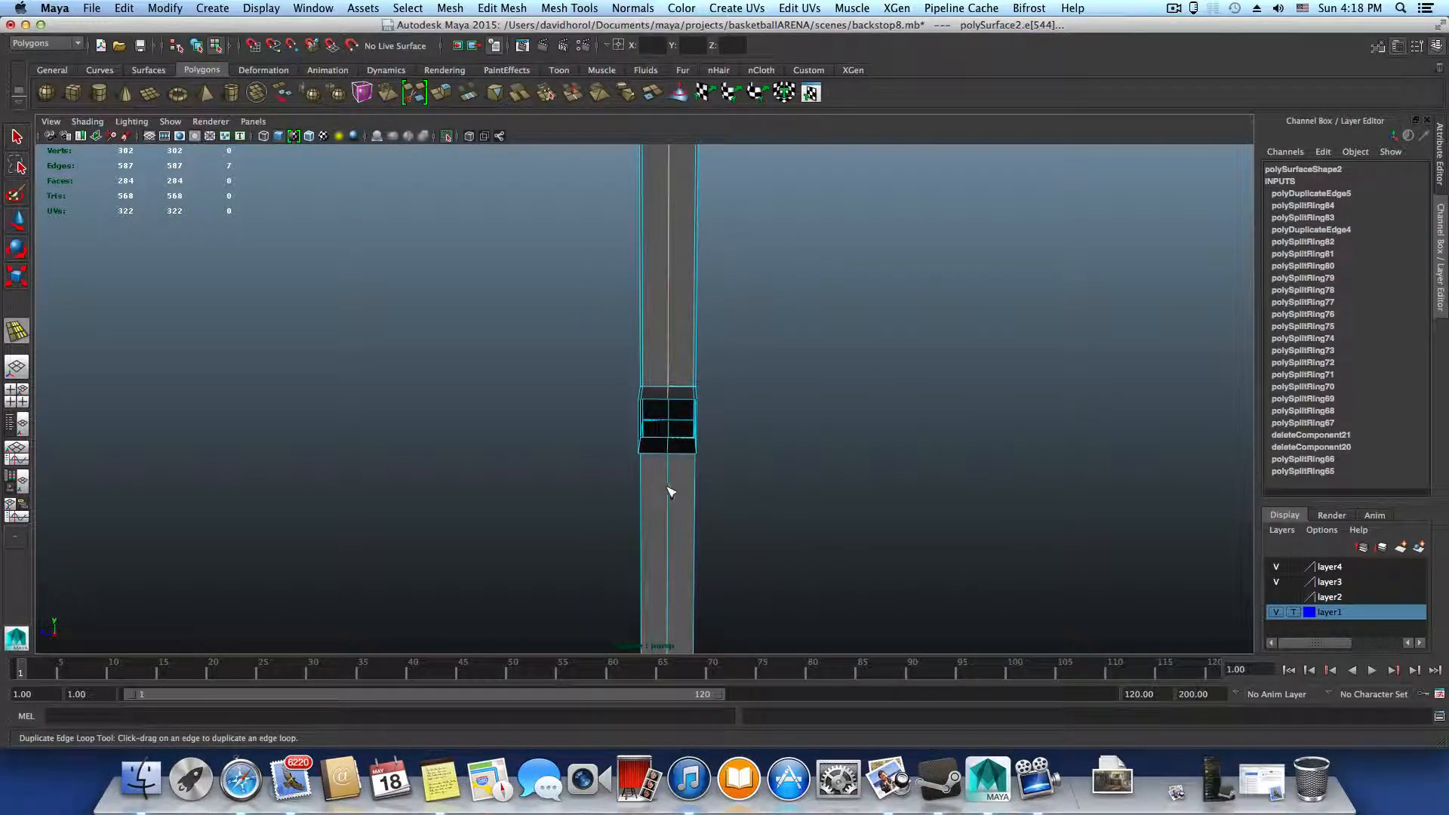
left_click_drag(670, 491, 668, 594)
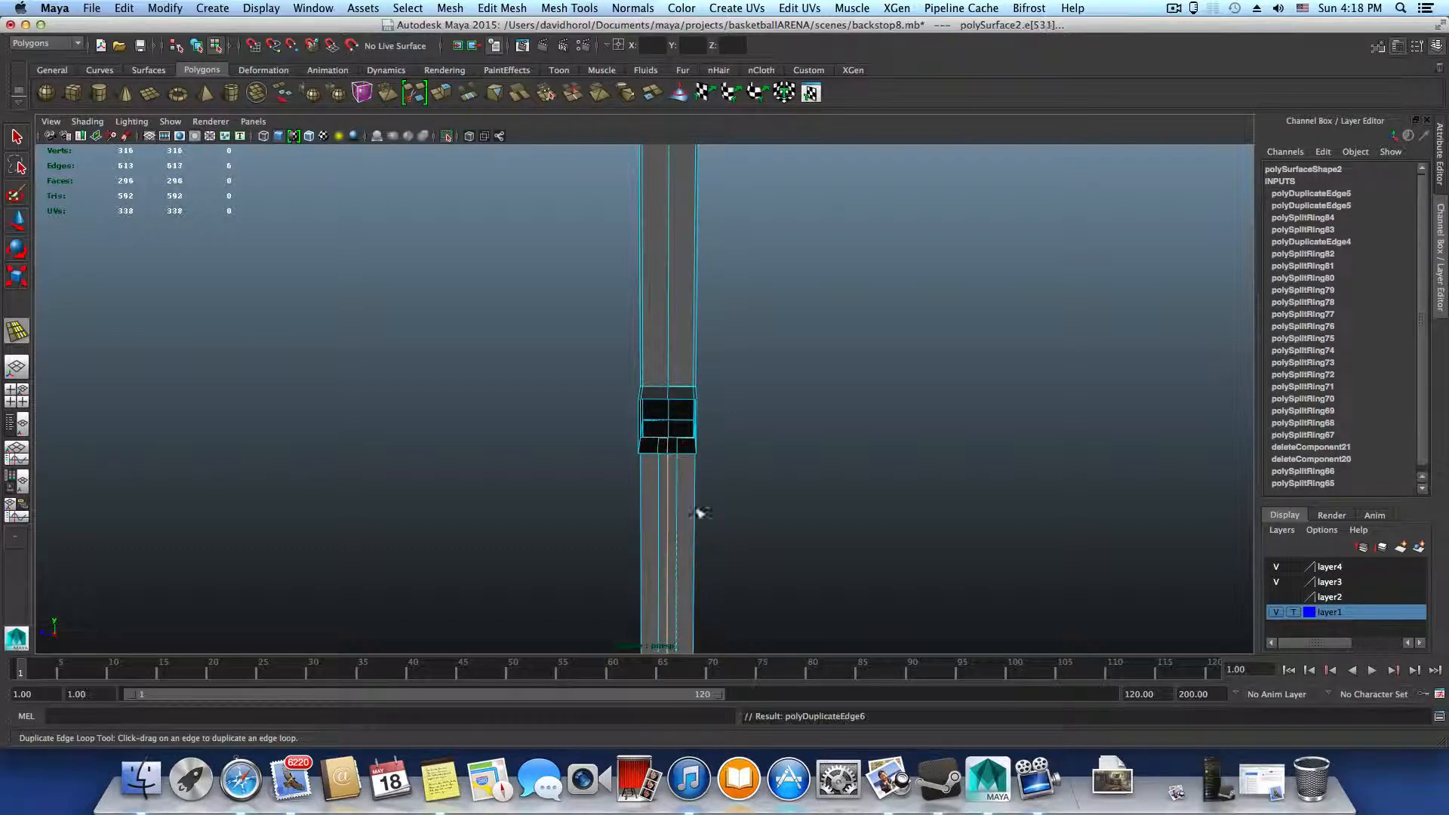
key("q")
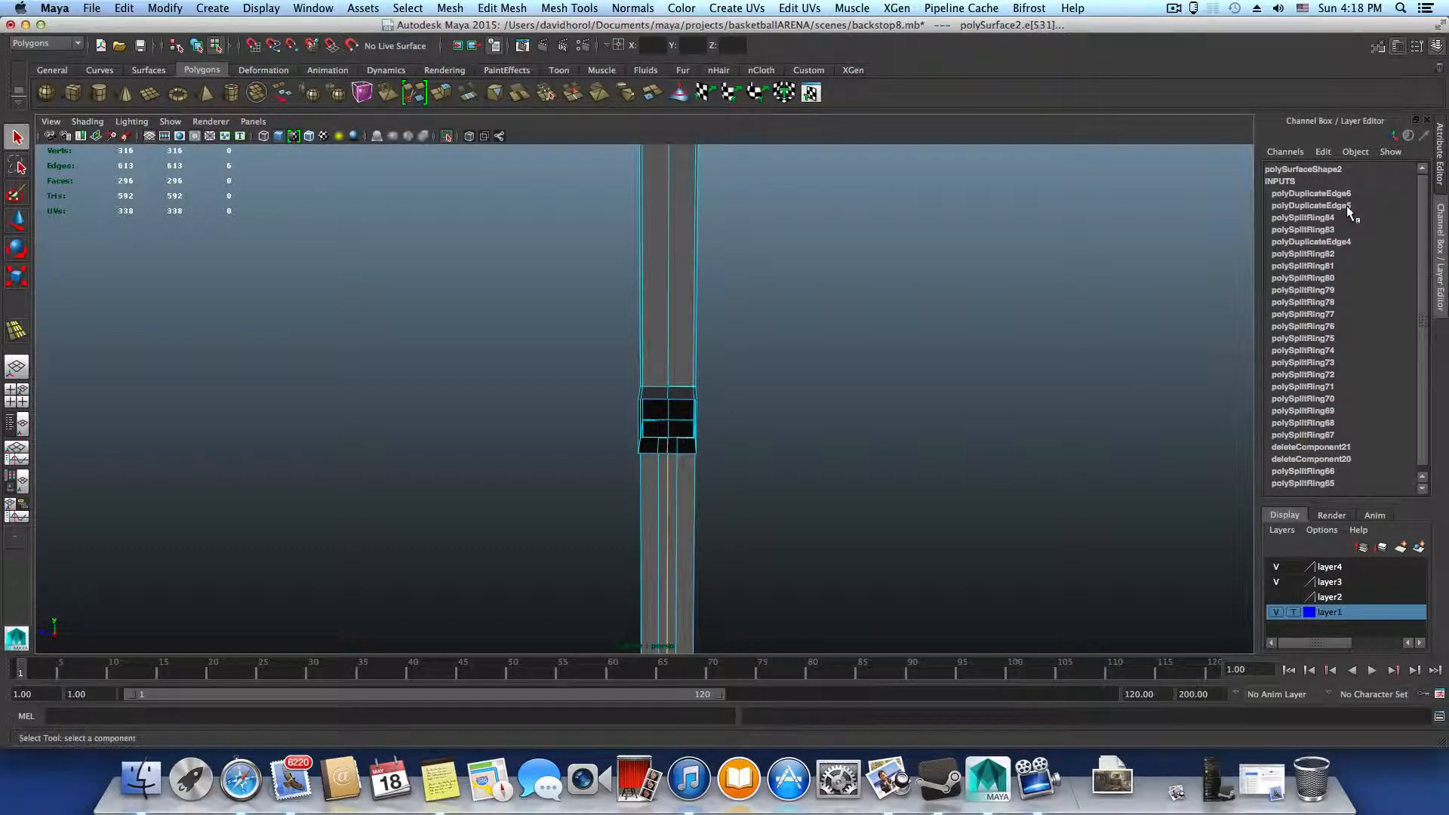
Set the offset of both new duplicated edge loops, above and below the middle crossbar, to 0.98
left_click(1346, 206)
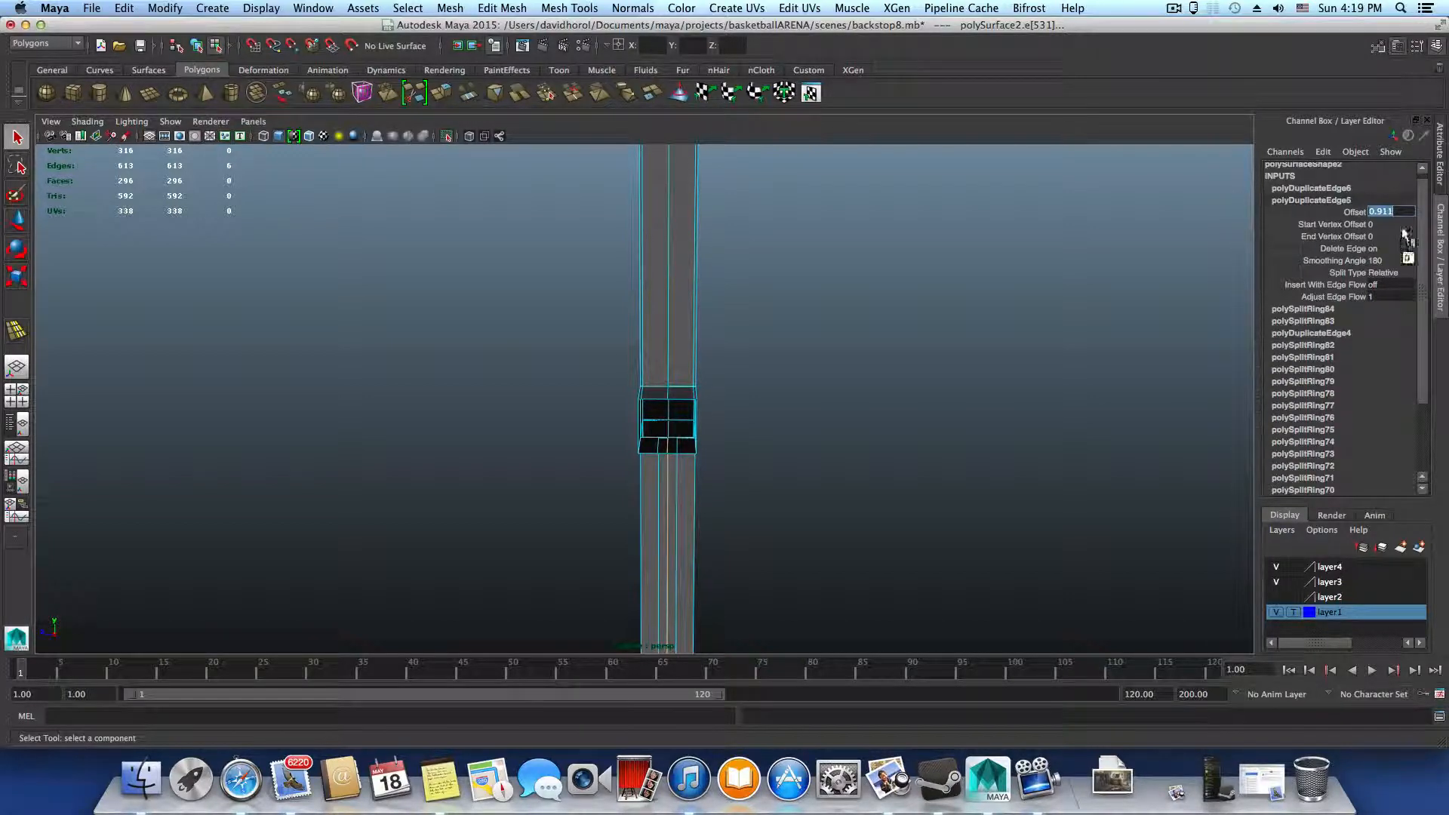
type("0.98")
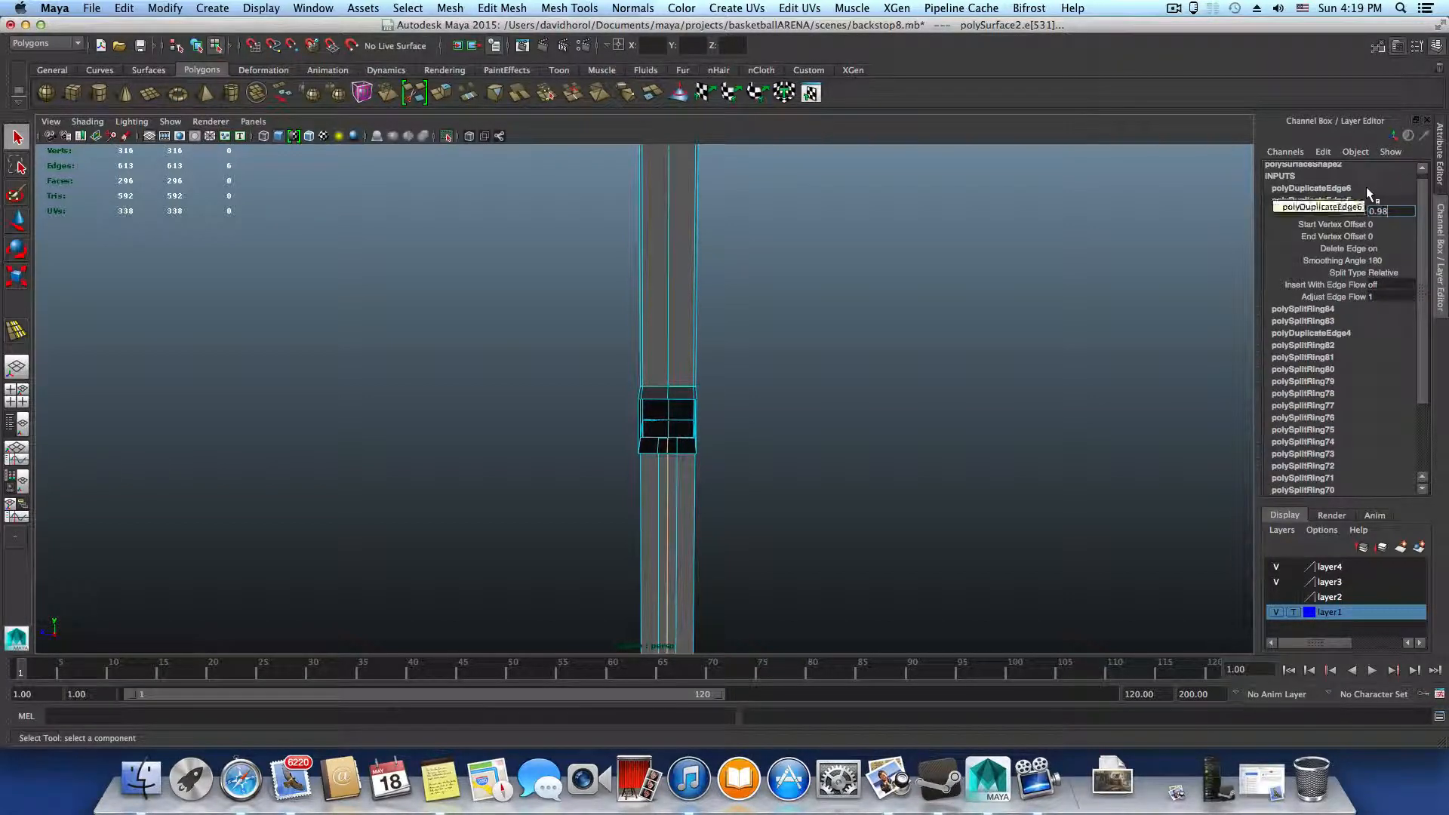
key("Return")
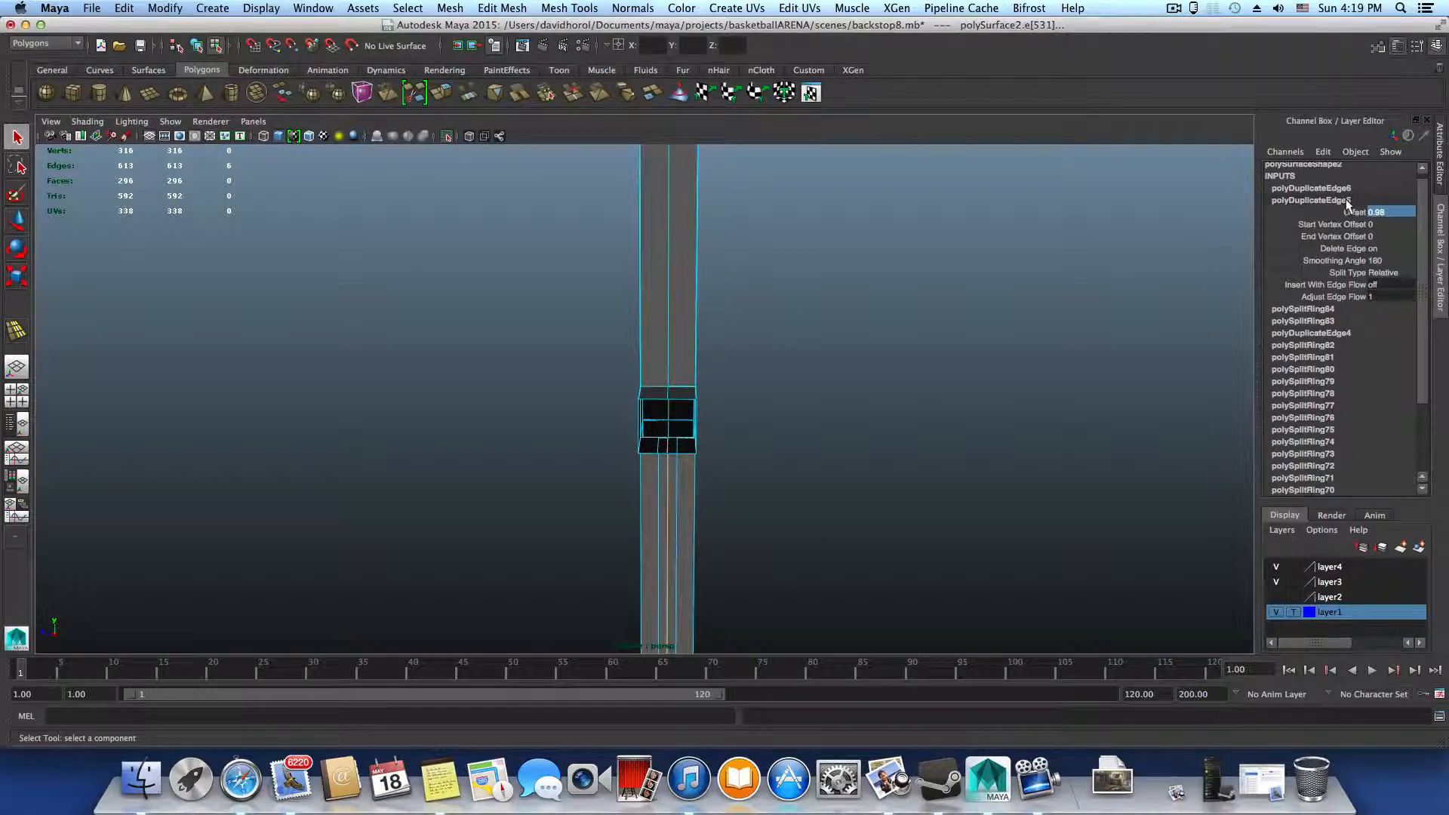
left_click(1335, 188)
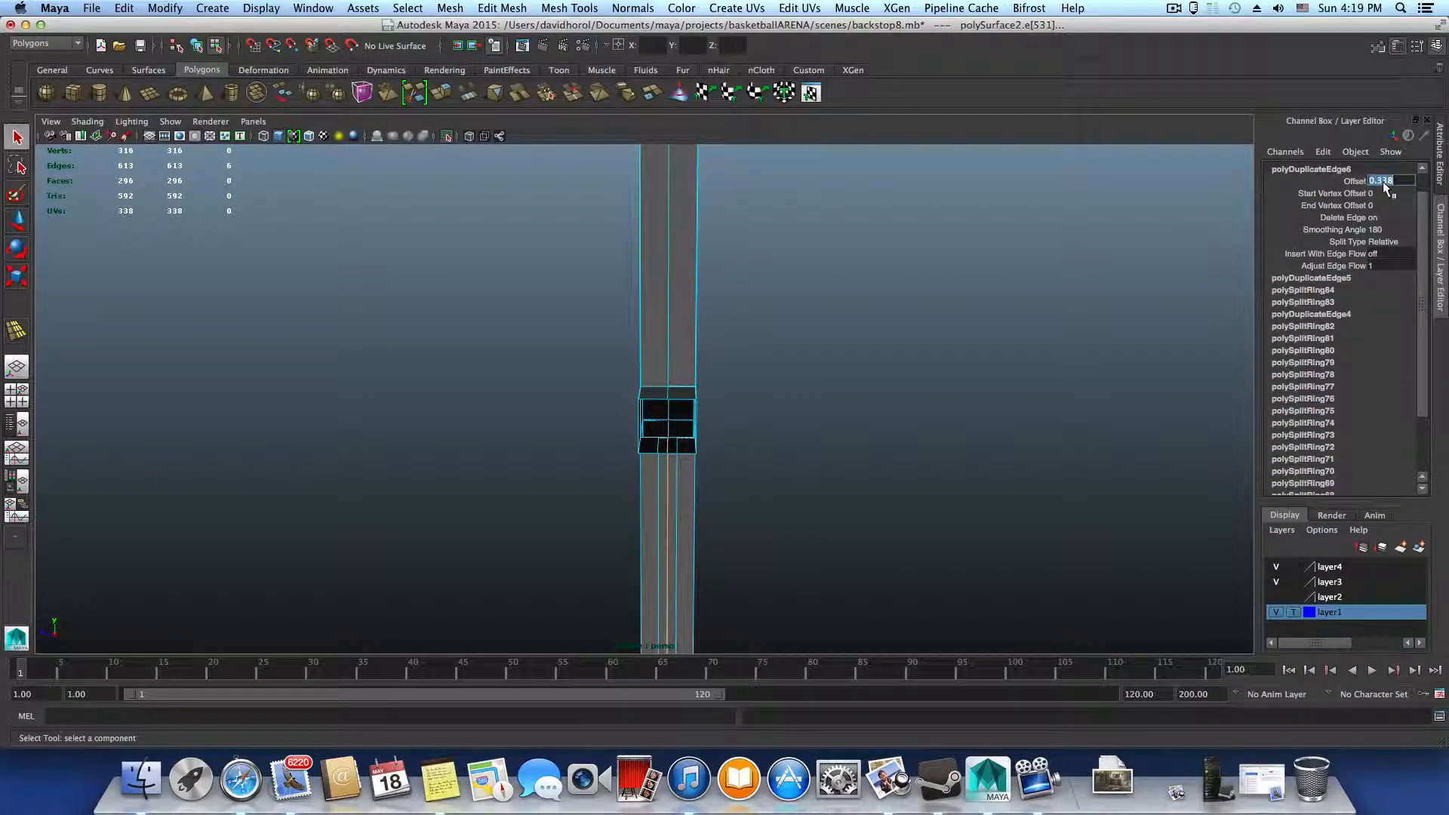
type("0.5")
key("Return")
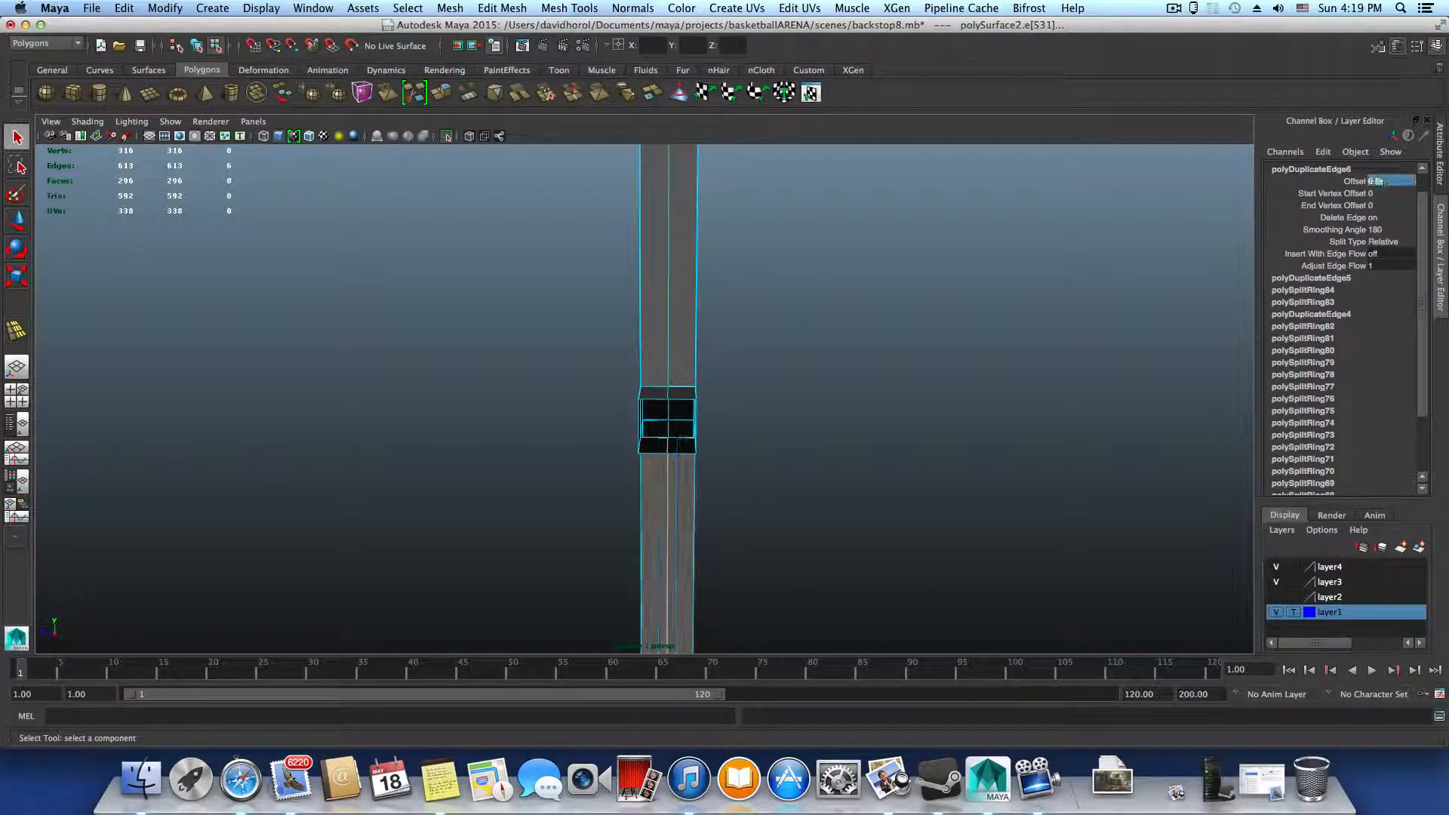
Return to object mode and check the edge loops around the middle crossbar's joint with the upright
key("F8")
left_click_drag(654, 453, 572, 504, "alt")
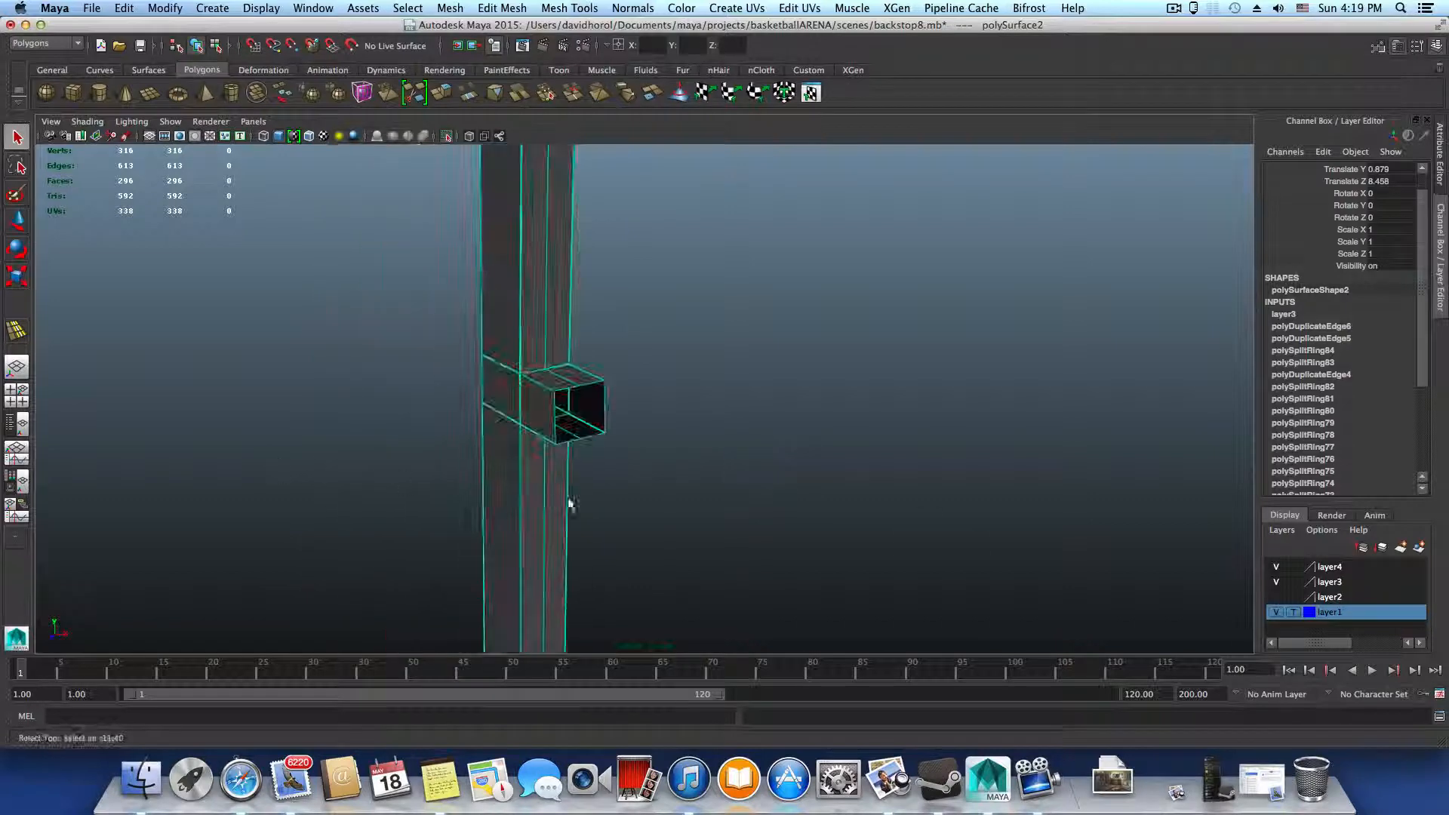
right_click_drag(484, 416, 617, 486, "alt")
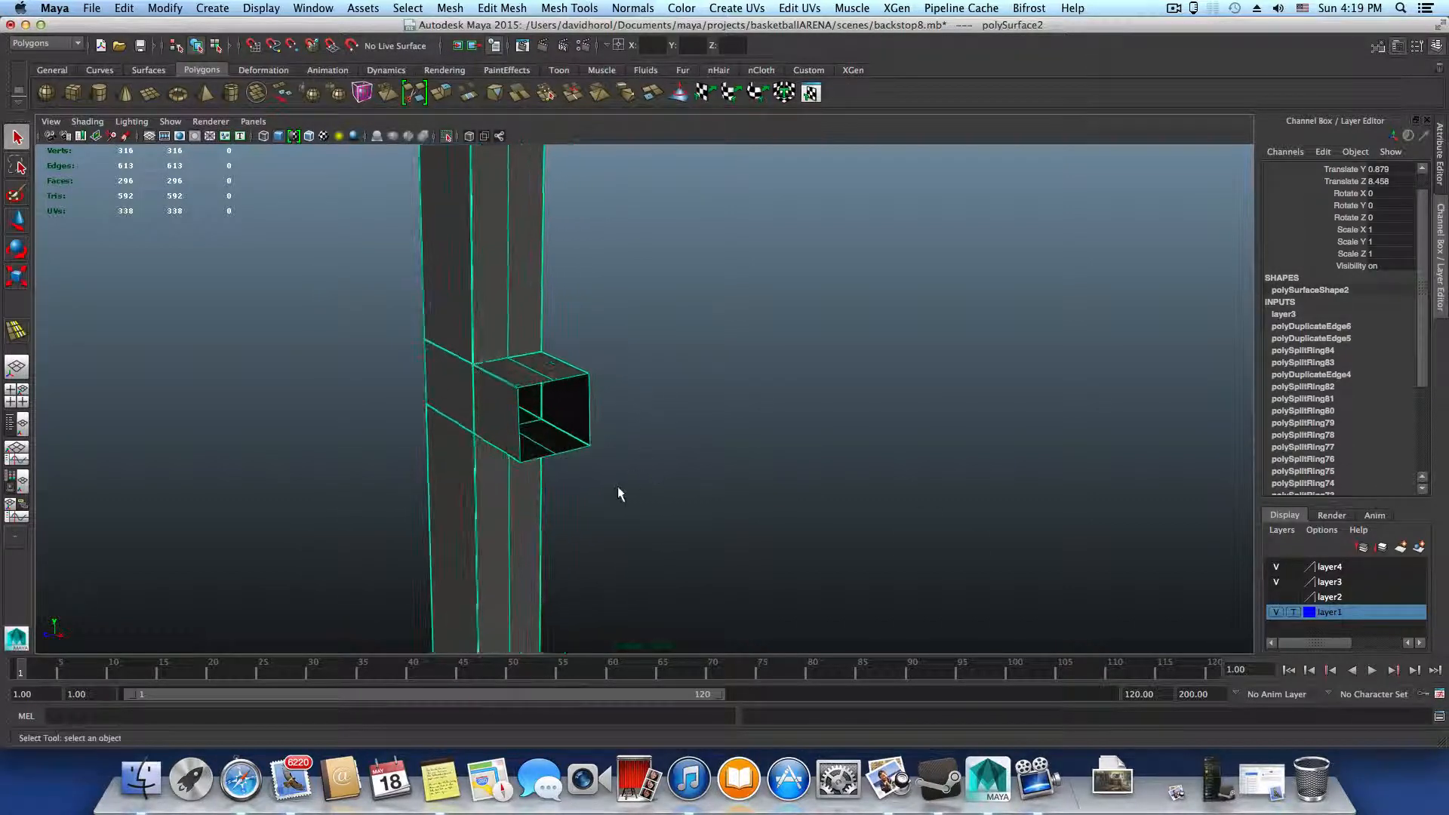
Examine the half frame's full length from the front and side, including the joints along the upright
middle_click_drag(513, 574, 559, 430, "alt")
right_click_drag(348, 472, 404, 434, "alt")
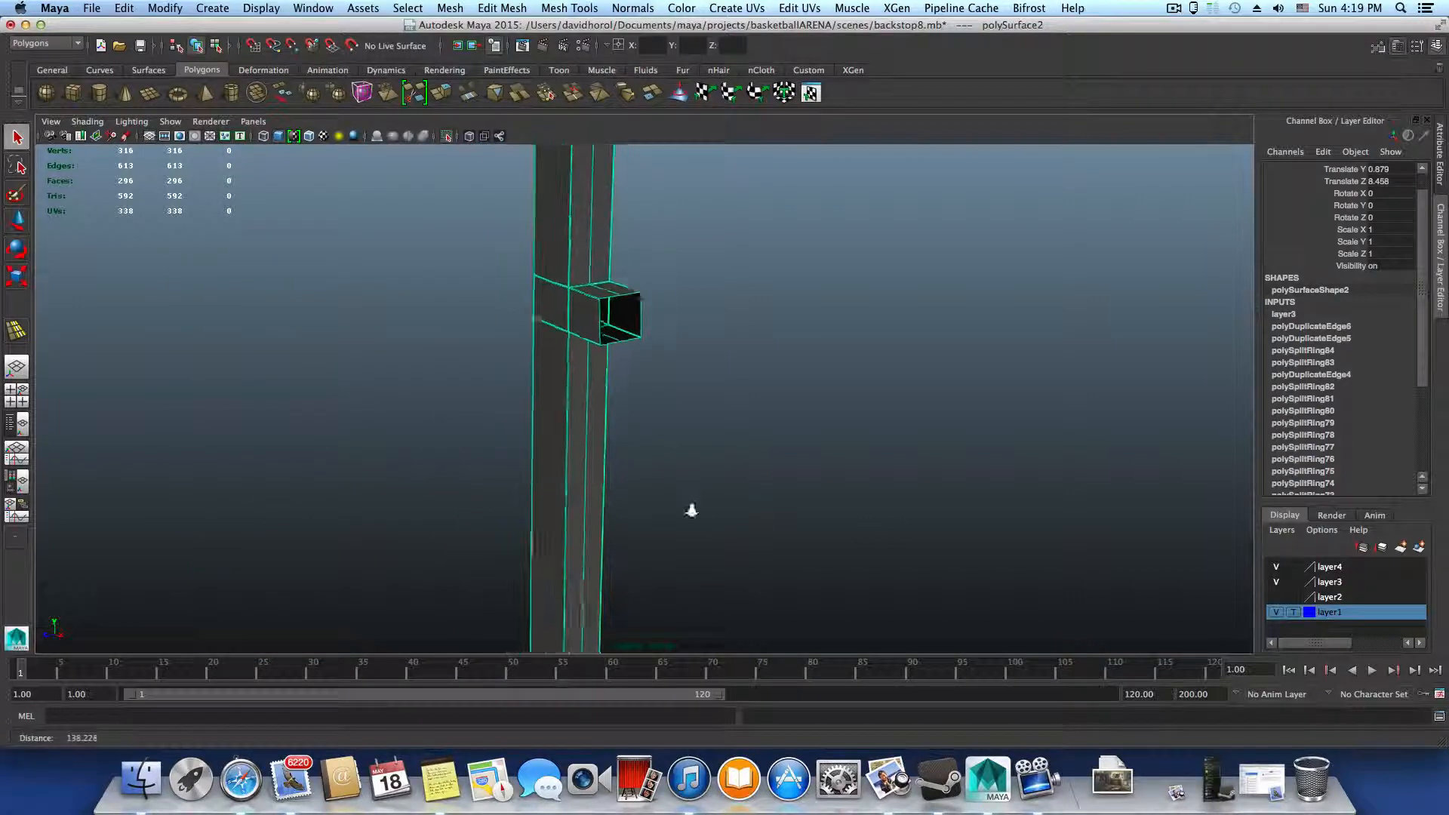
right_click_drag(693, 511, 631, 495, "alt")
left_click_drag(631, 495, 721, 477, "alt")
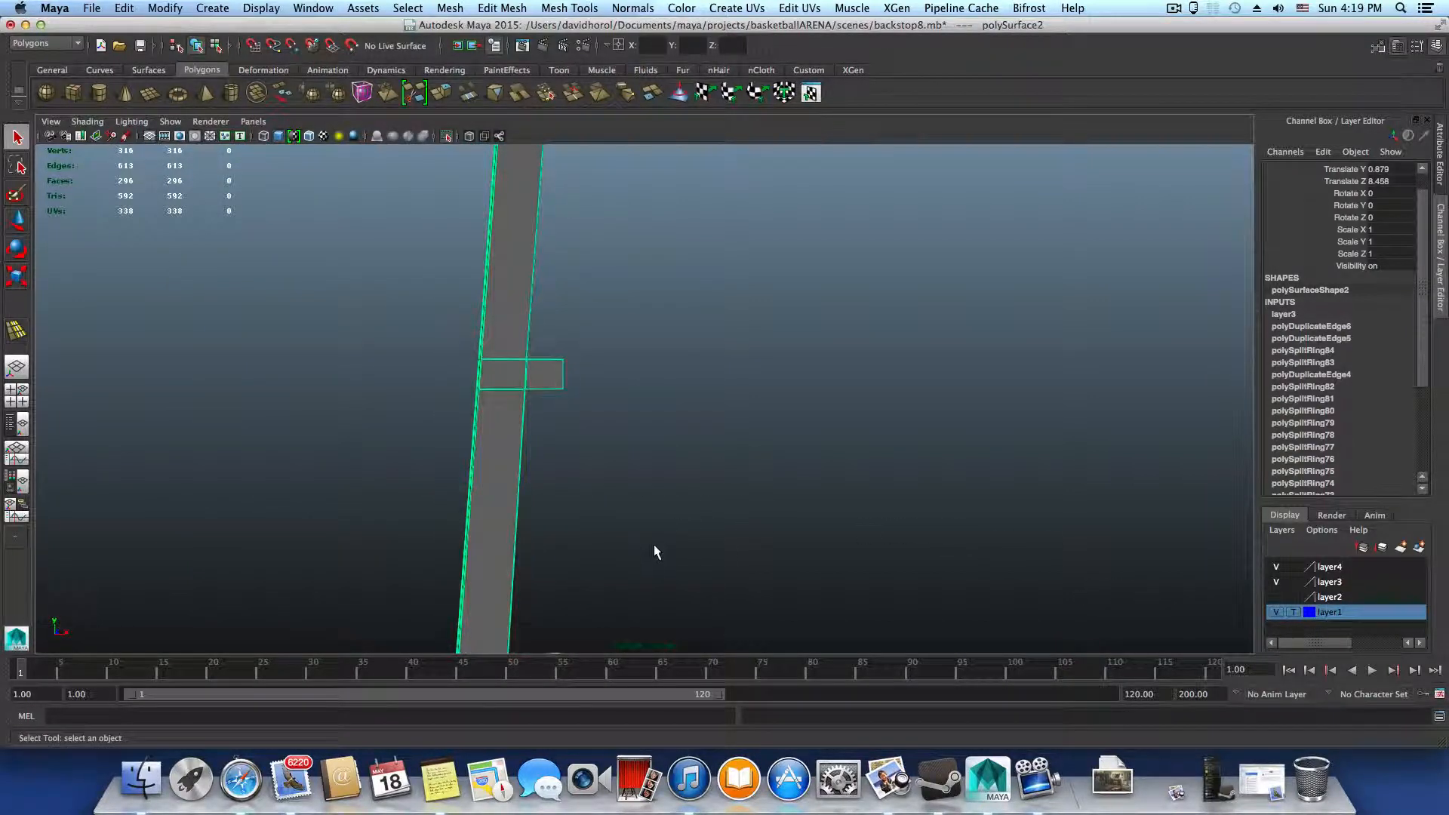
scroll(654, 547, "down", 5)
left_click_drag(650, 524, 801, 541, "alt")
middle_click_drag(720, 500, 681, 445, "alt")
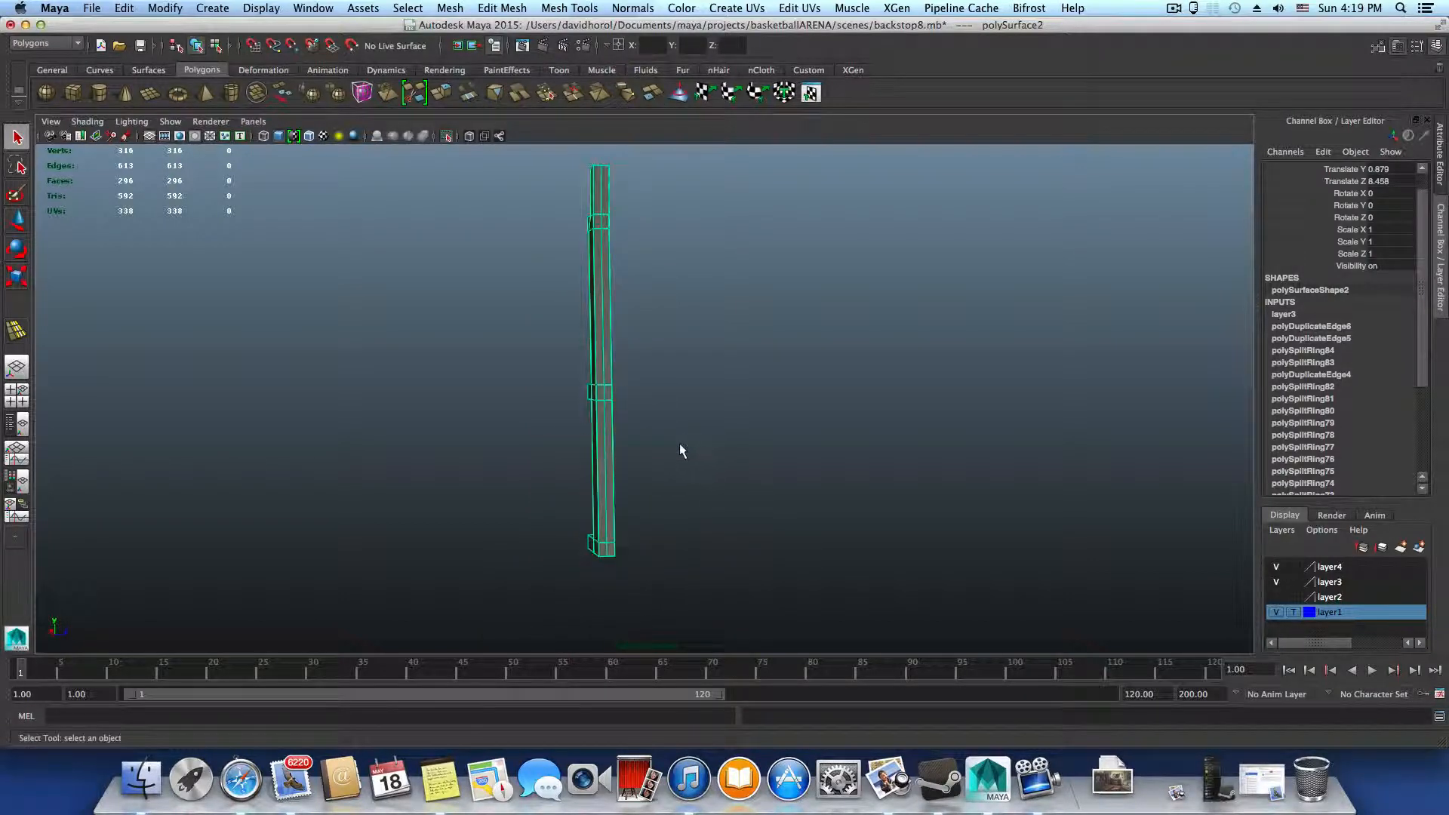
left_click_drag(680, 451, 624, 417, "alt")
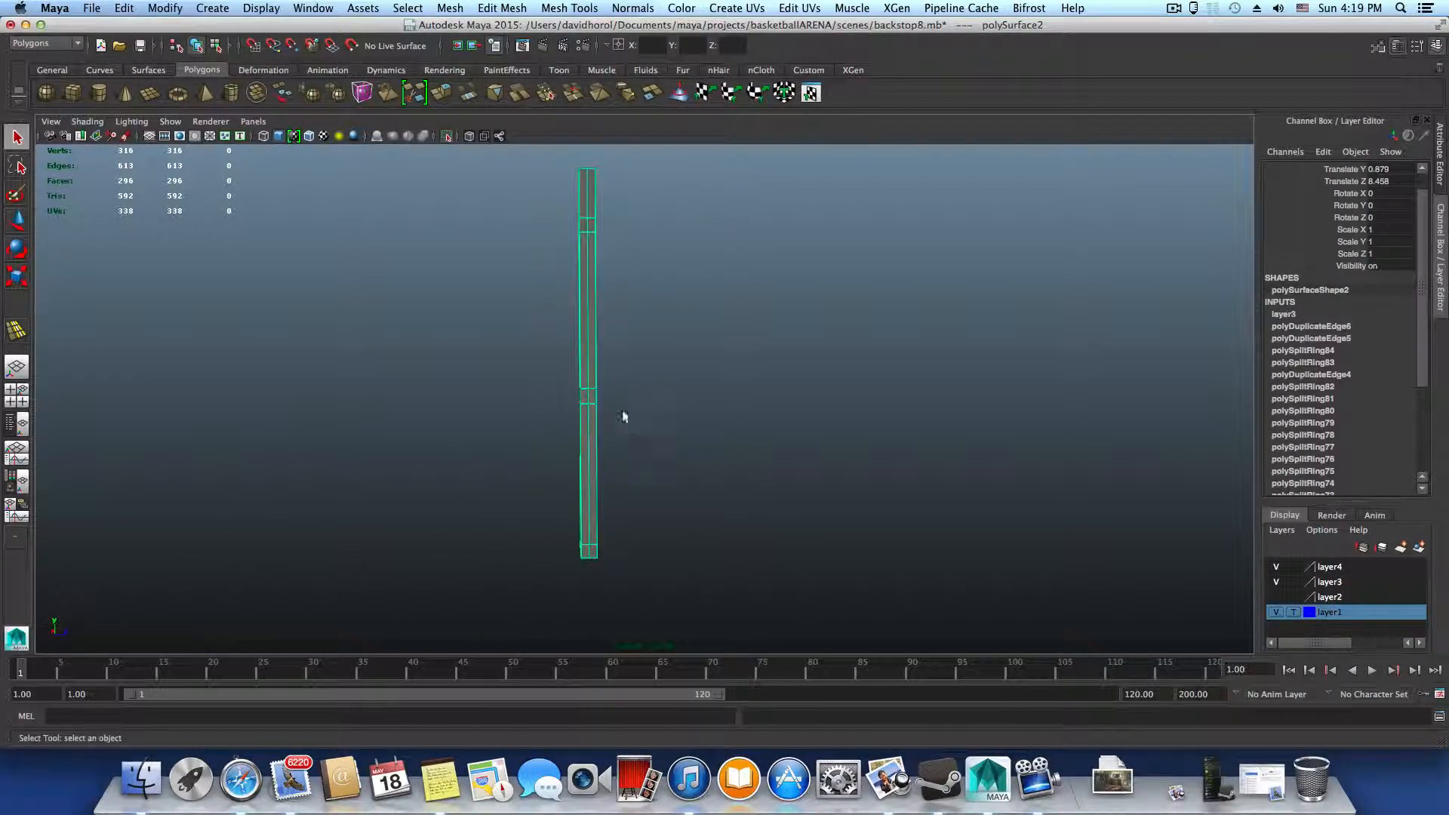
middle_click_drag(623, 417, 611, 498, "alt")
left_click_drag(612, 498, 698, 552, "alt")
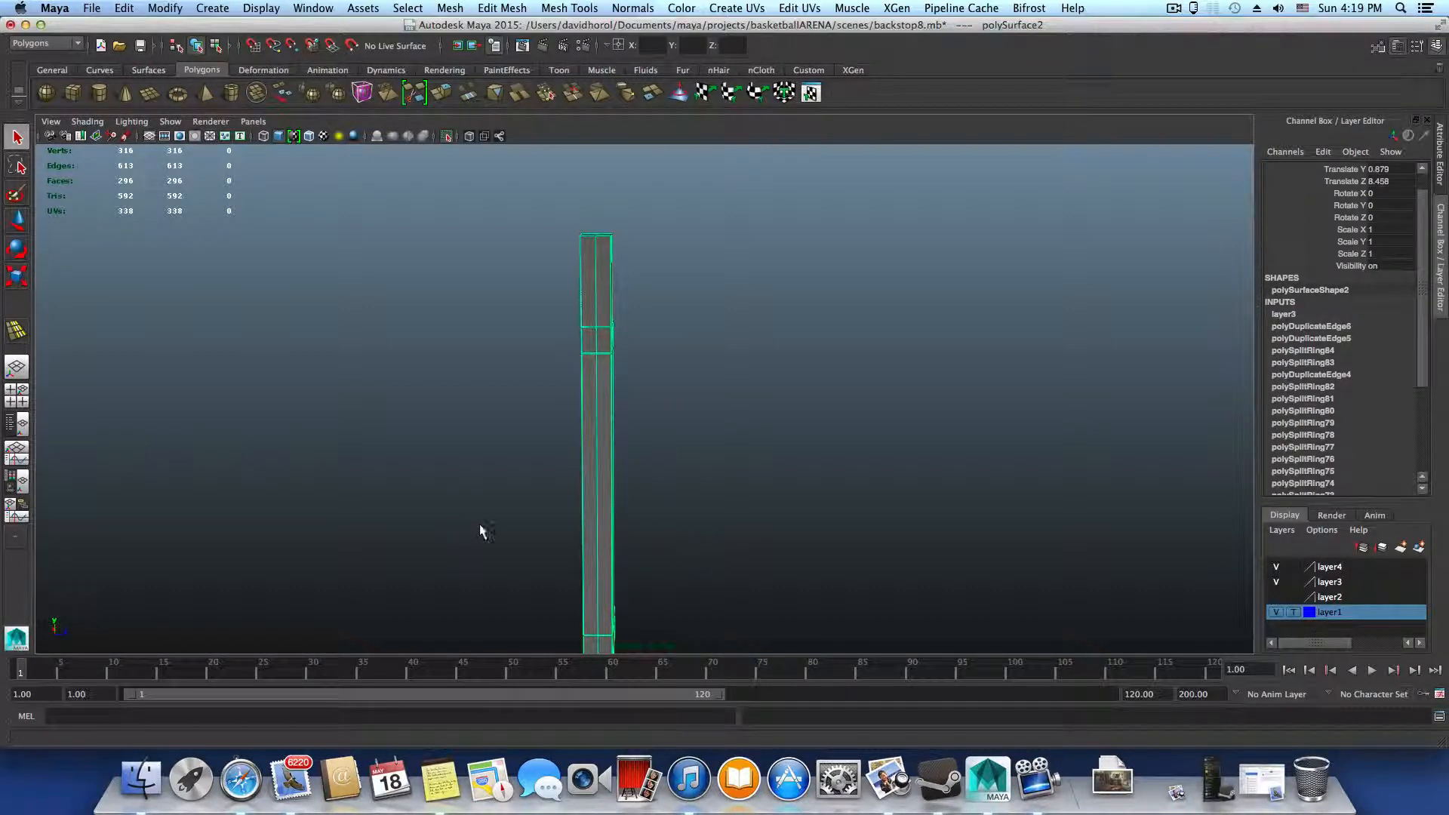
Preview the half frame smoothed and examine its edges from the upper crossbars down to the bottom joint, ending unsmoothed
key("3")
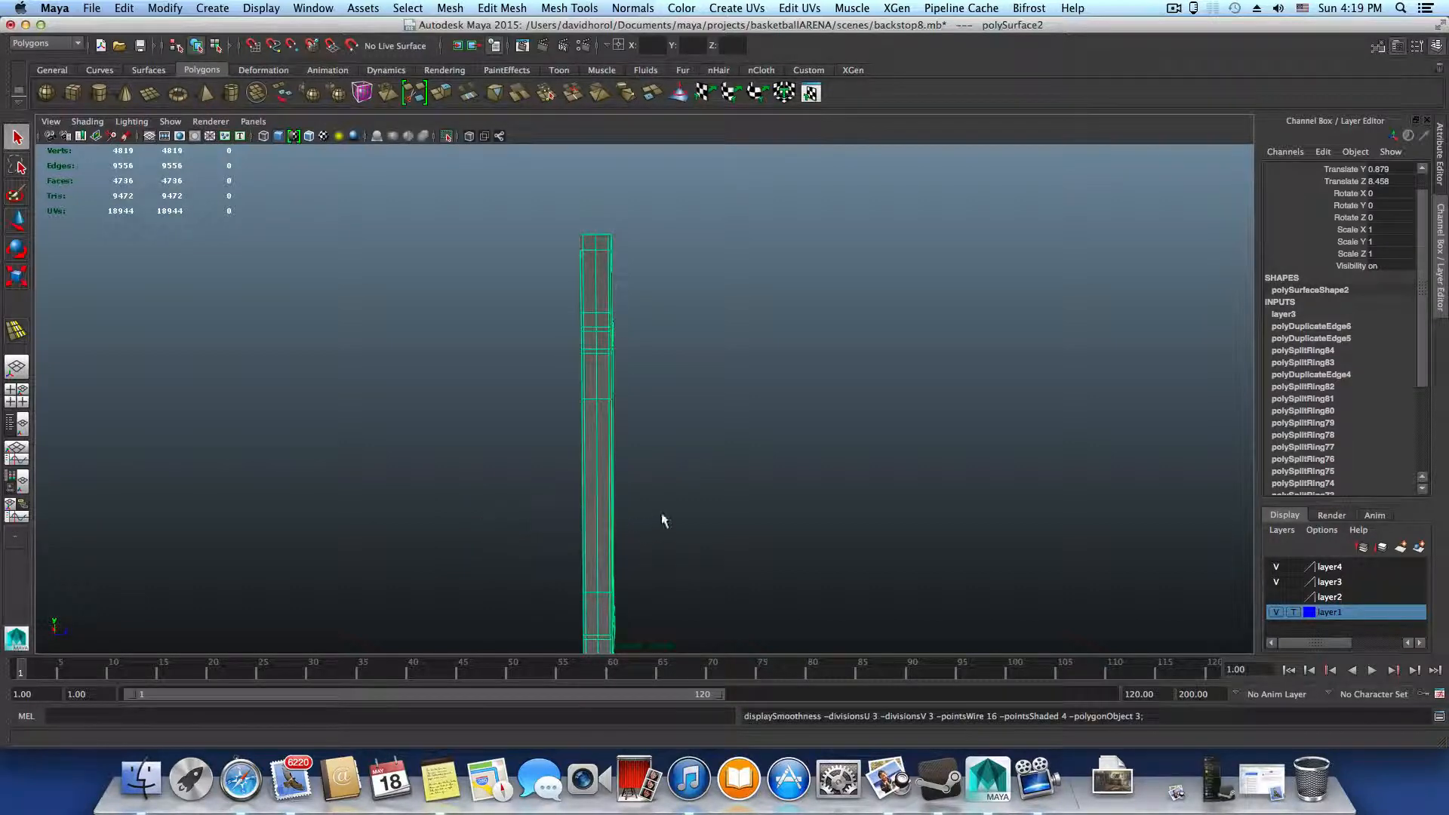
left_click_drag(692, 535, 535, 536, "alt")
middle_click_drag(556, 591, 557, 409, "alt")
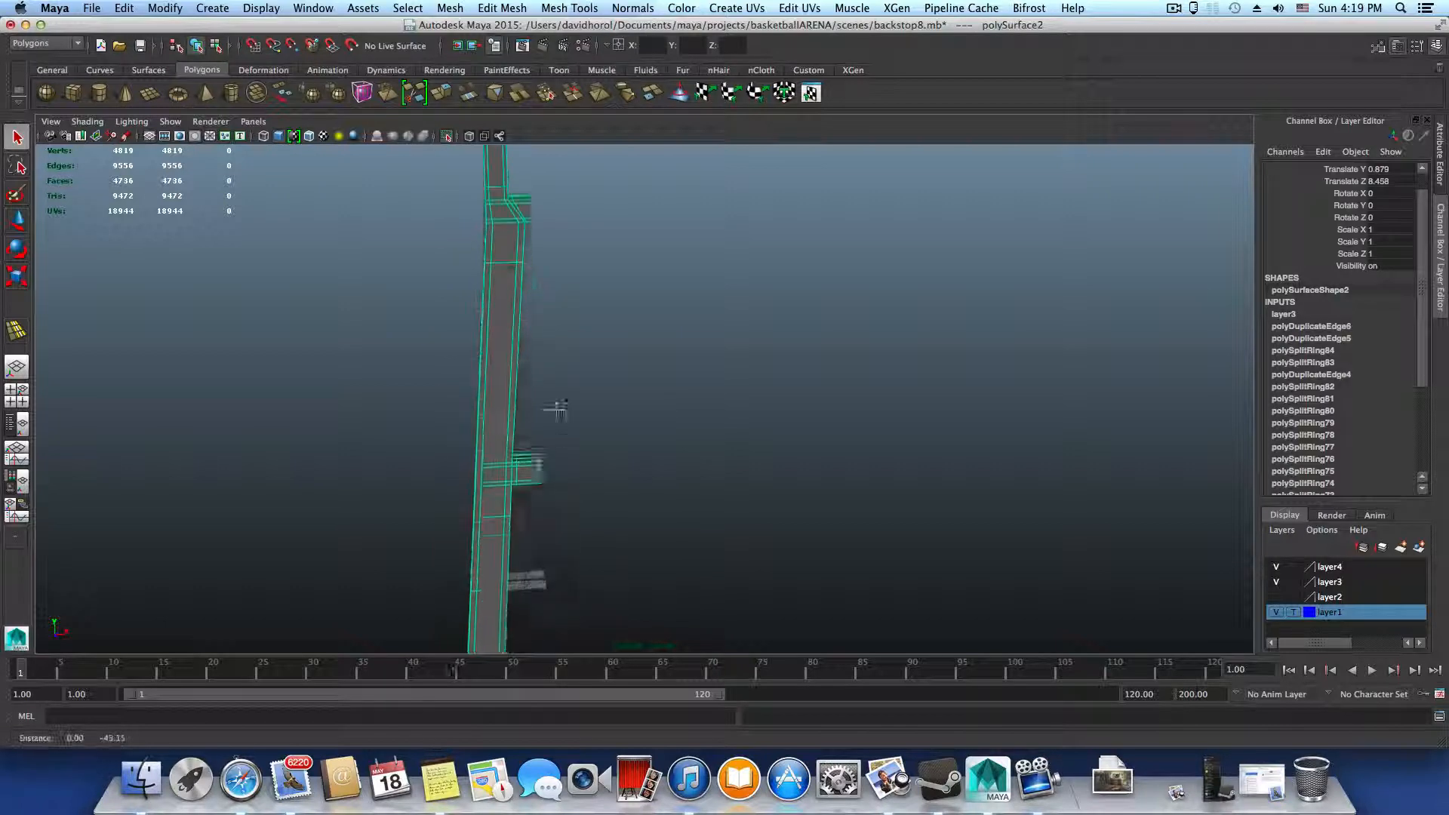
middle_click_drag(550, 528, 572, 445, "alt")
left_click_drag(563, 508, 561, 477, "alt")
right_click_drag(492, 528, 544, 585, "alt")
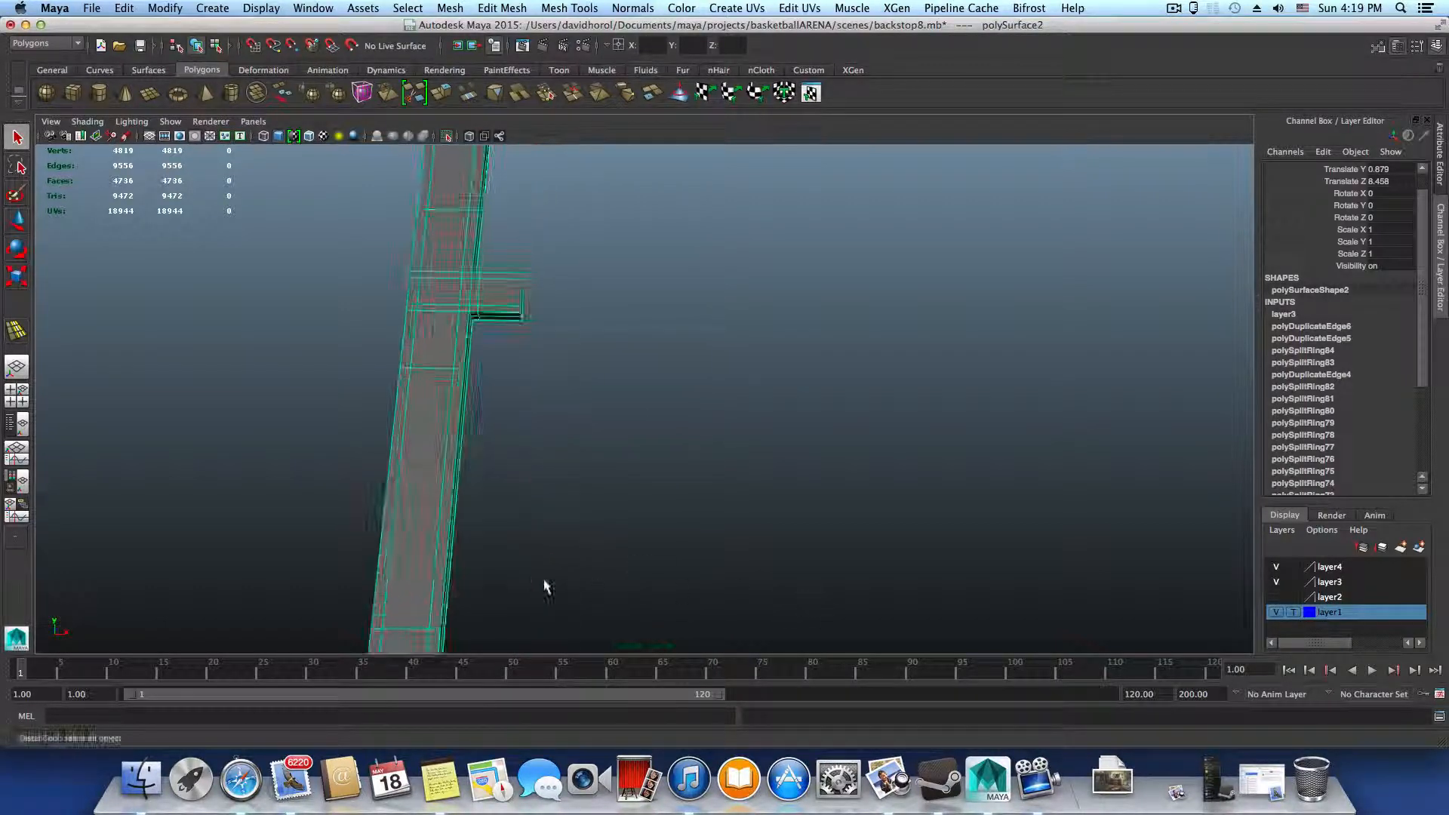
middle_click_drag(543, 586, 647, 380, "alt")
right_click_drag(648, 380, 731, 550, "alt")
middle_click_drag(582, 537, 682, 421, "alt")
right_click_drag(682, 420, 890, 573, "alt")
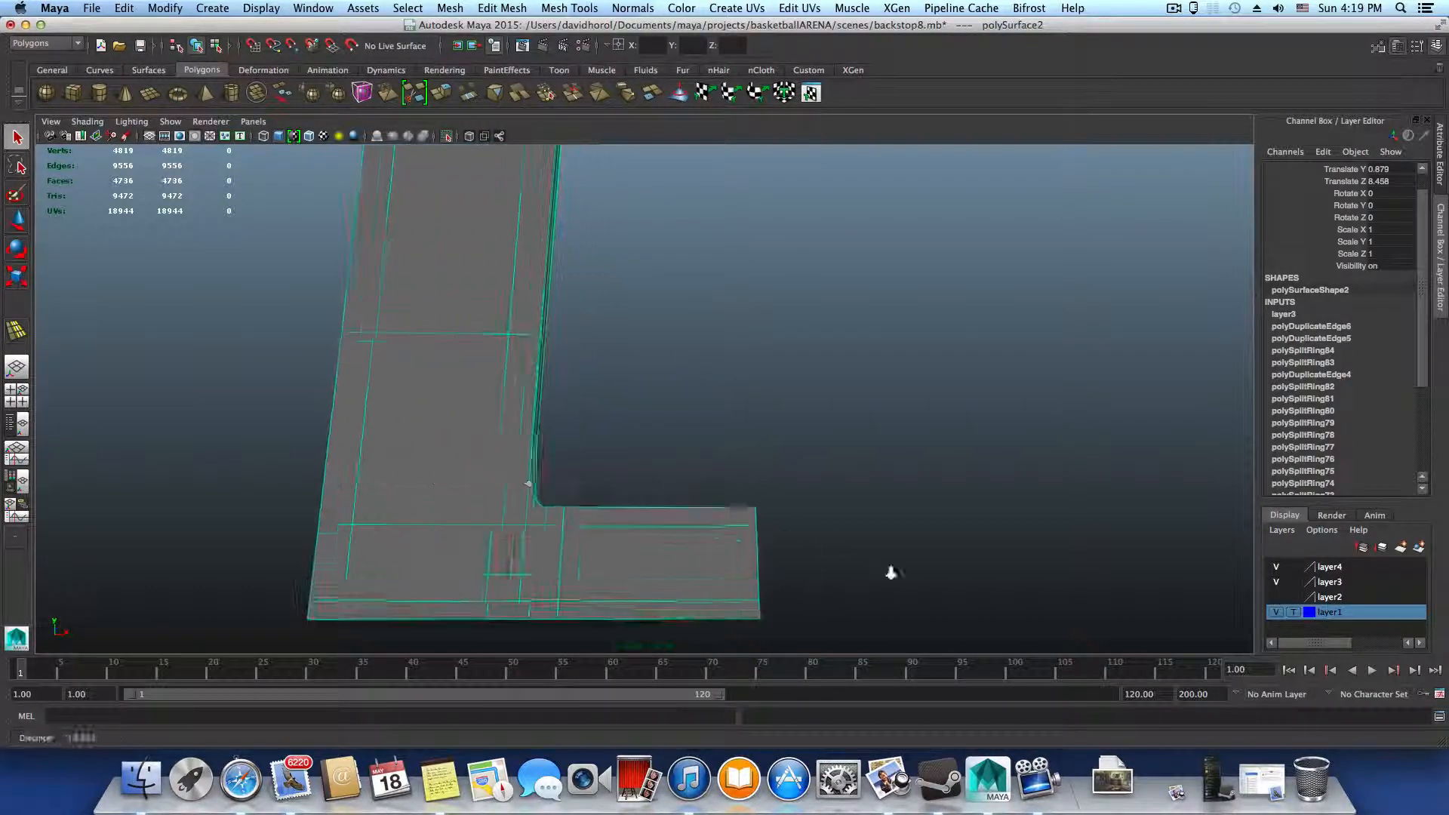
left_click_drag(729, 541, 633, 513, "alt")
left_click_drag(578, 454, 880, 502, "alt")
right_click_drag(880, 501, 908, 551, "alt")
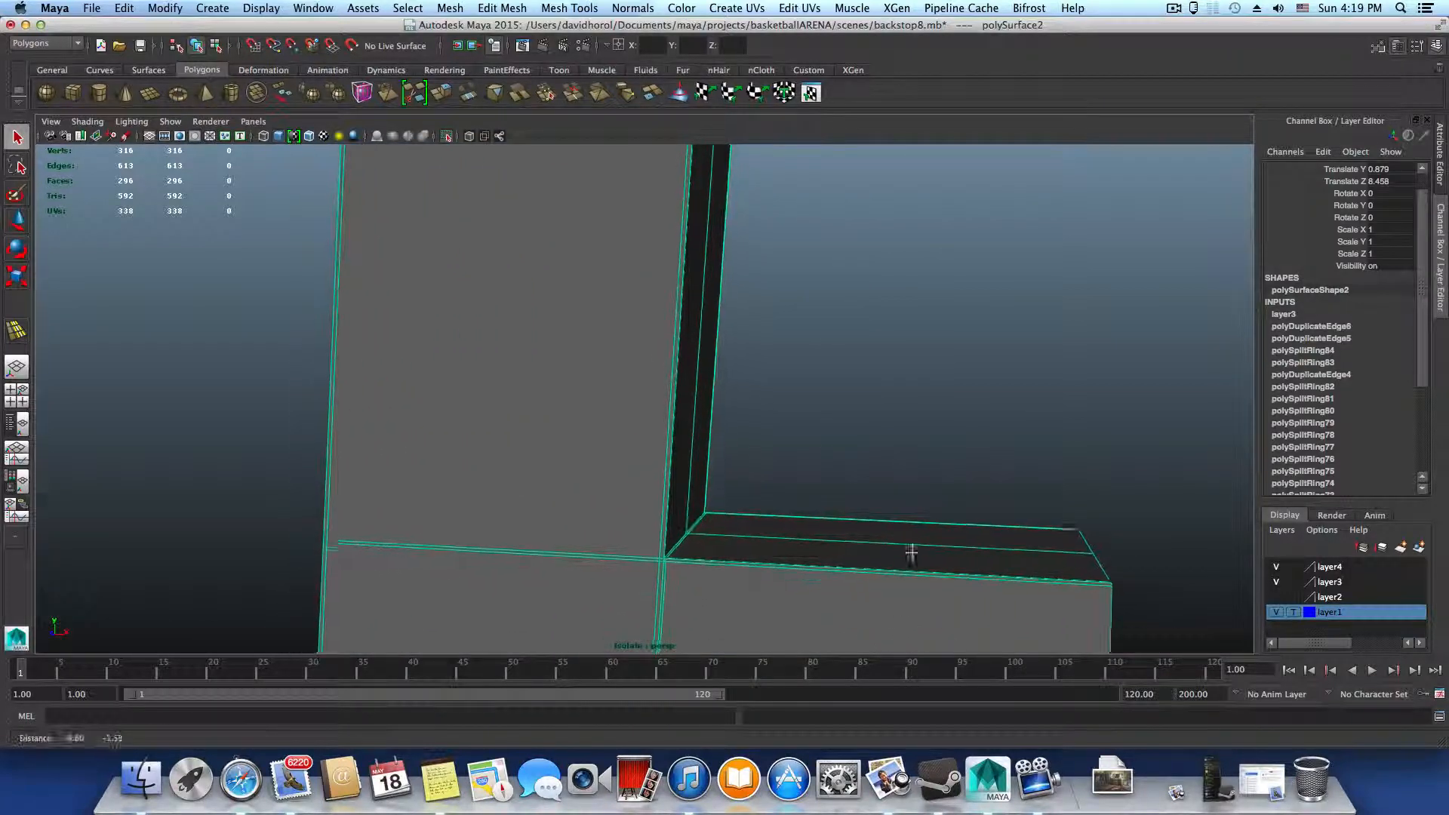
Slide the vertical edge loop at the bottom crossbar's joint slightly with the Slide Edge Tool, check it smoothed, and return to object mode
middle_click_drag(909, 550, 936, 487, "alt")
middle_click_drag(880, 589, 898, 478, "alt")
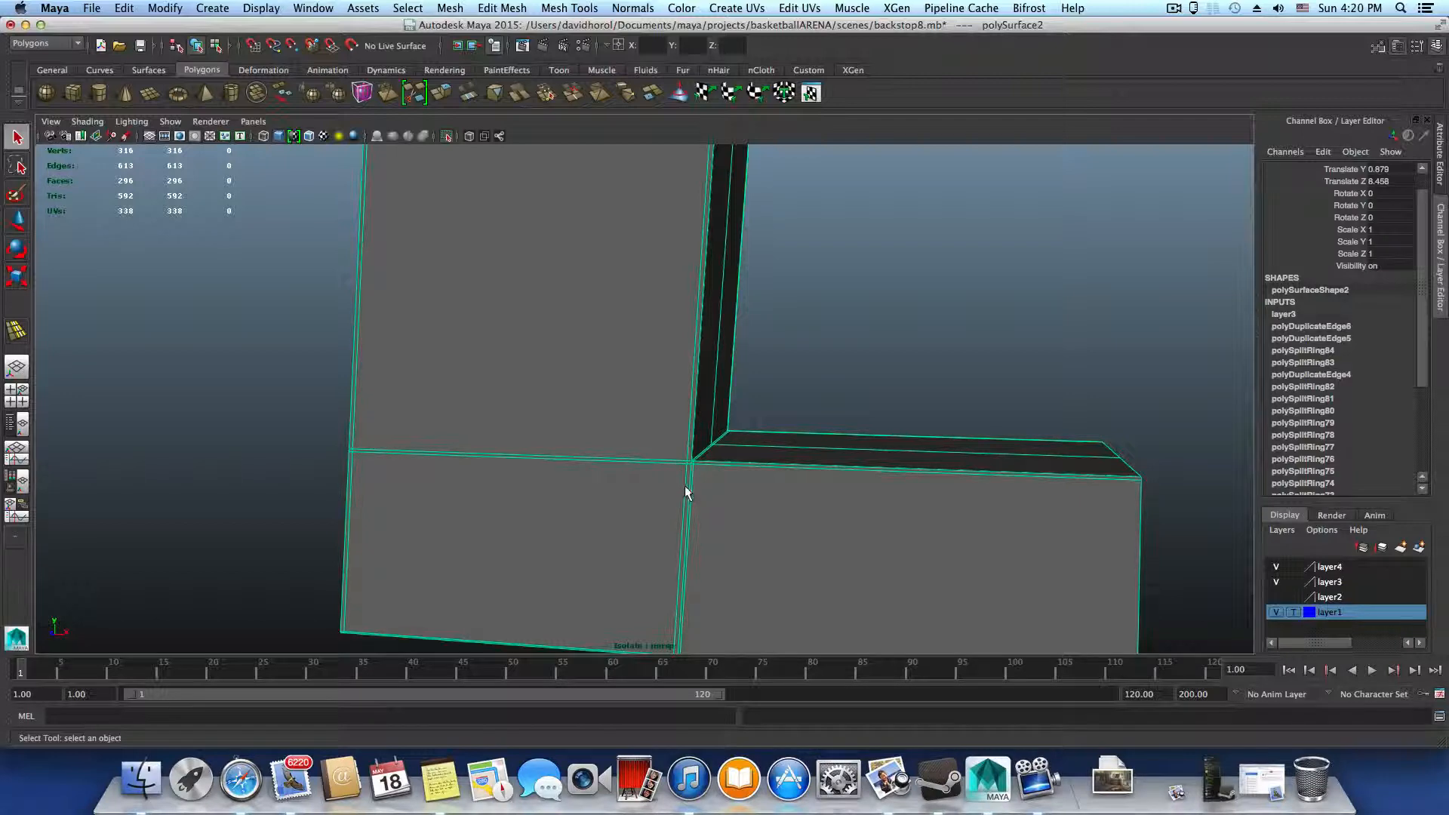
left_click_drag(693, 498, 714, 510, "alt")
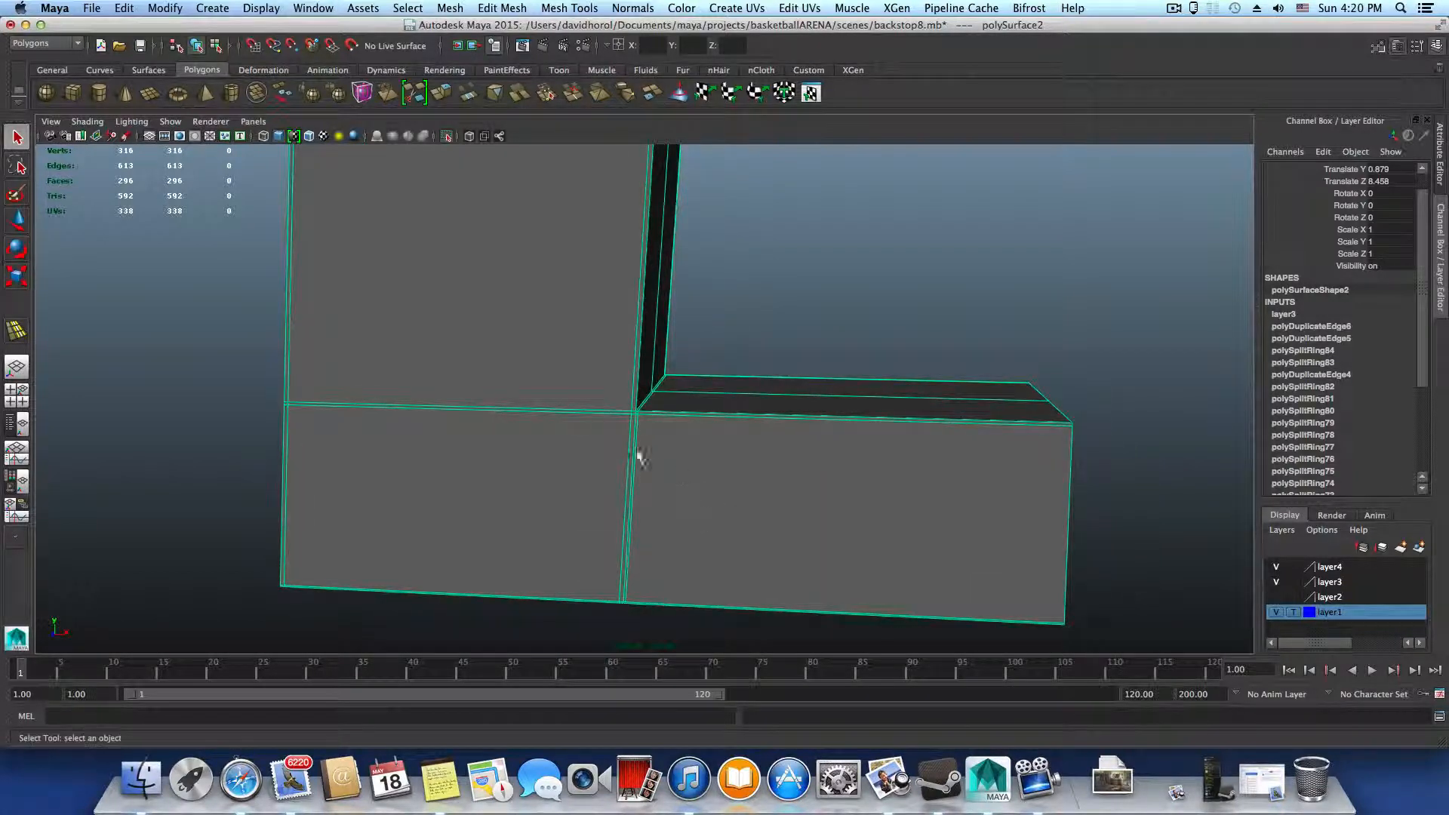
right_click_drag(645, 463, 637, 411)
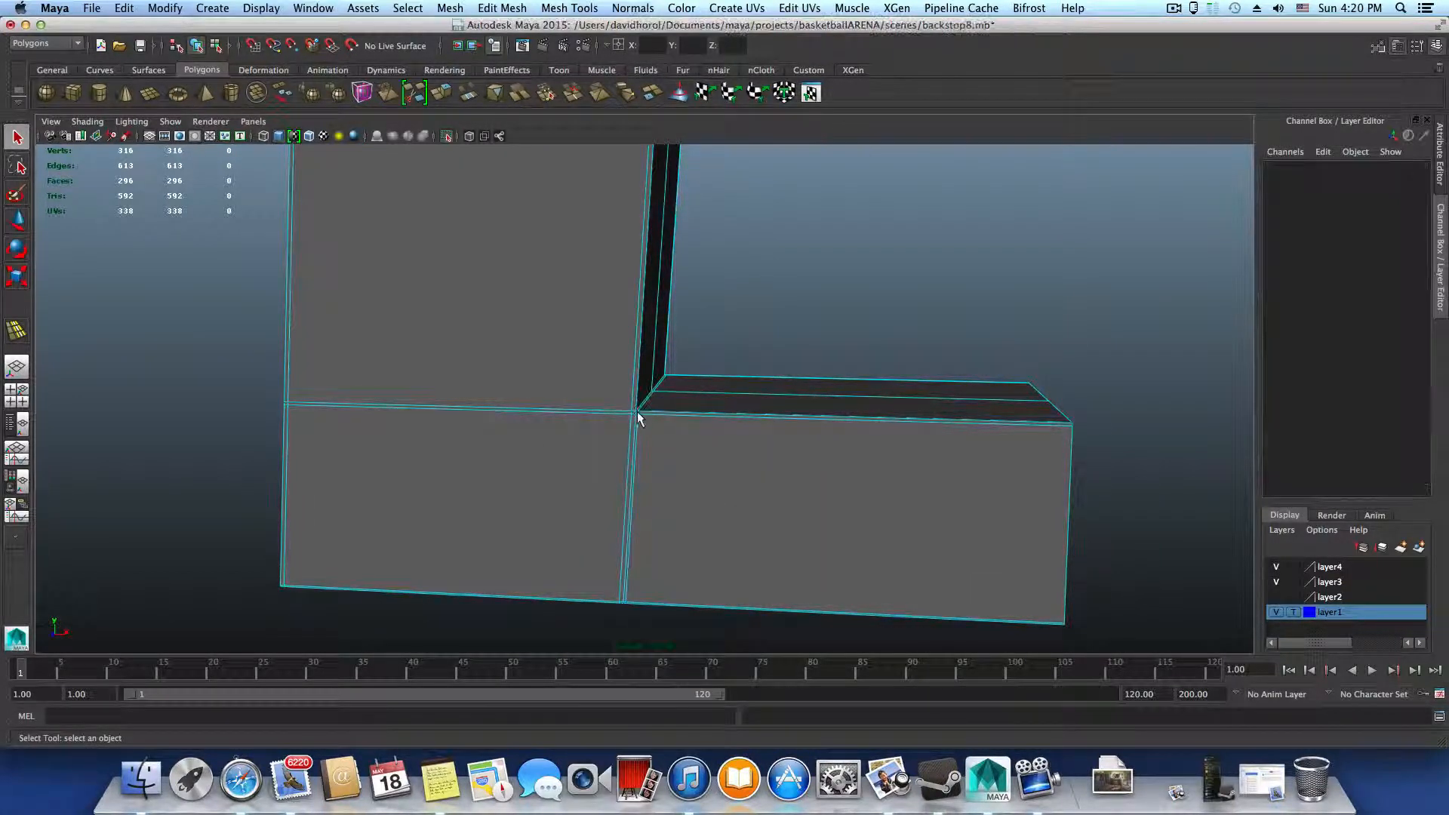
double_click(631, 422)
left_click_drag(632, 426, 640, 412, "alt")
right_click_drag(568, 460, 556, 564, "shift")
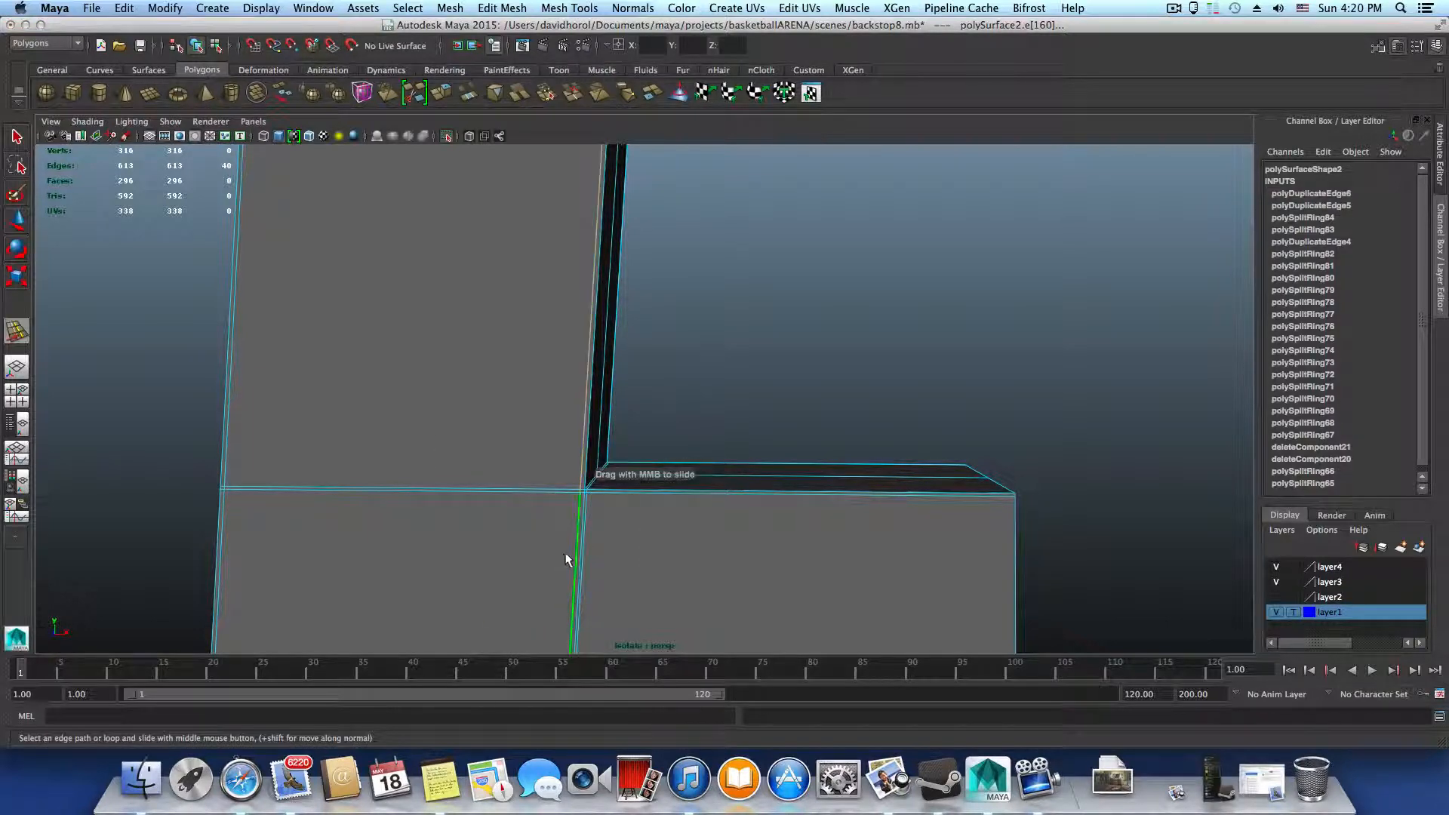
key("3")
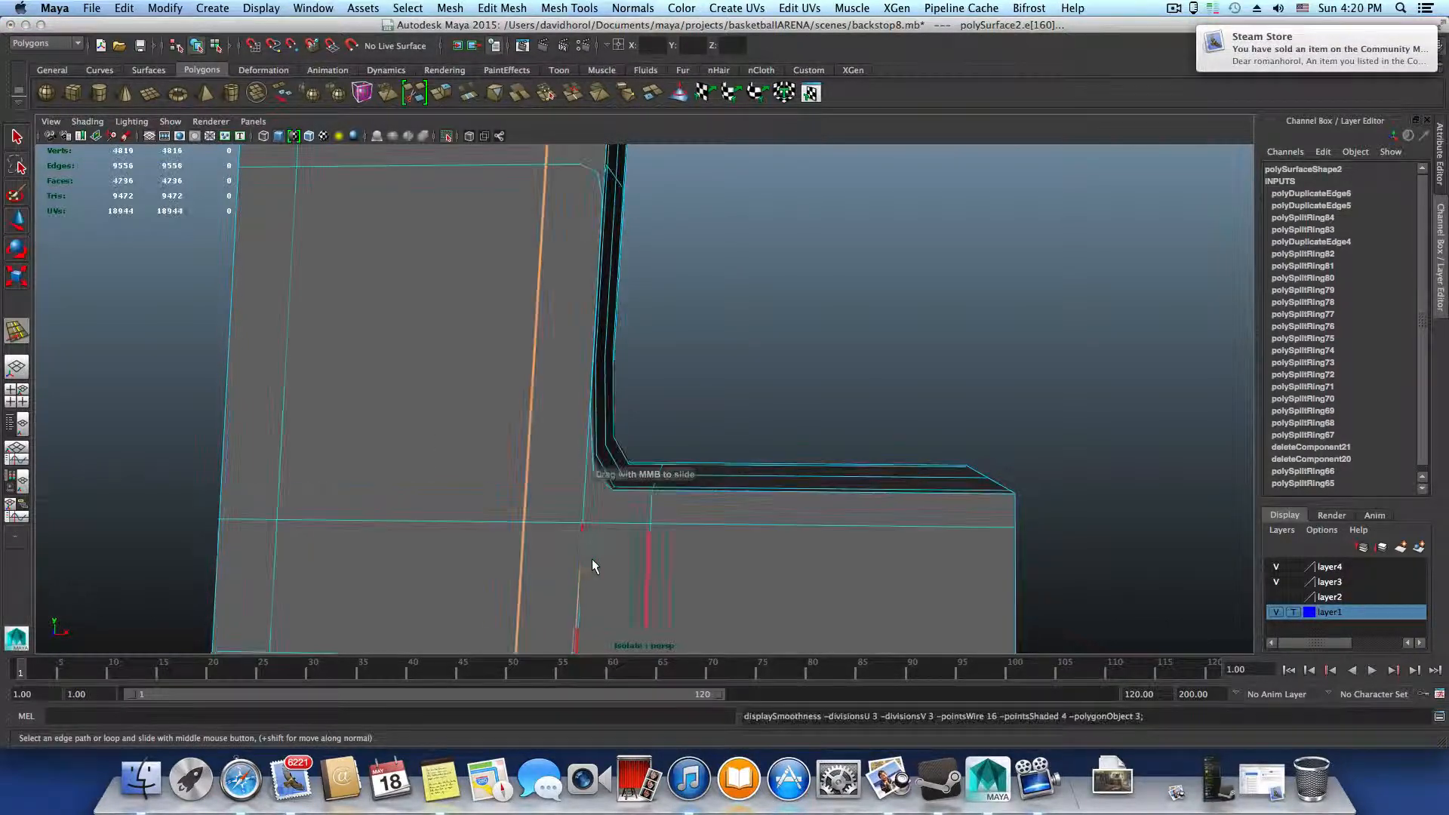
key("1")
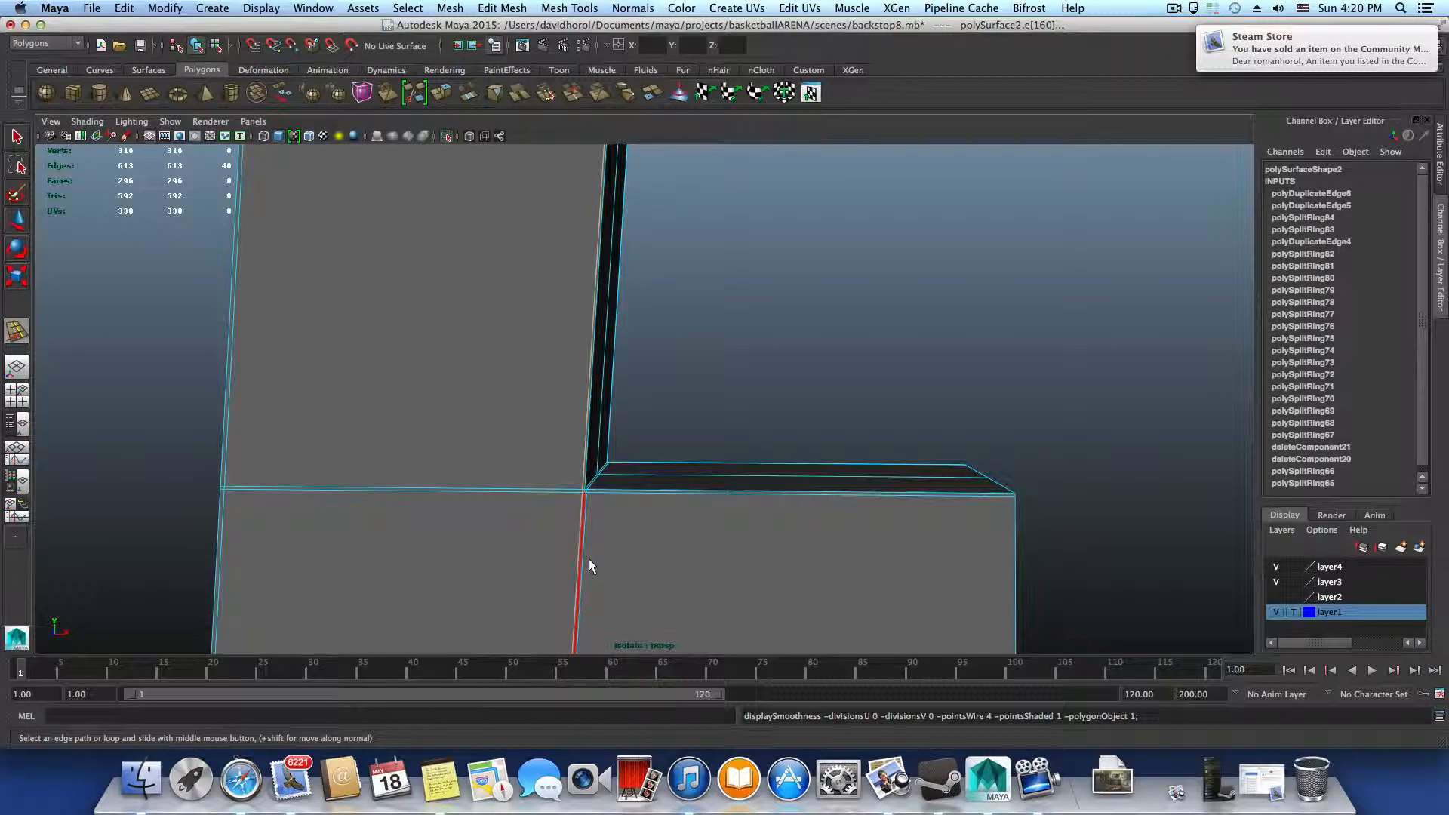
key("F8")
Insert an edge loop around the upright just above the bottom crossbar's joint and check the corner in smooth preview
right_click_drag(580, 533, 906, 592, "alt")
right_click_drag(650, 556, 762, 562, "alt")
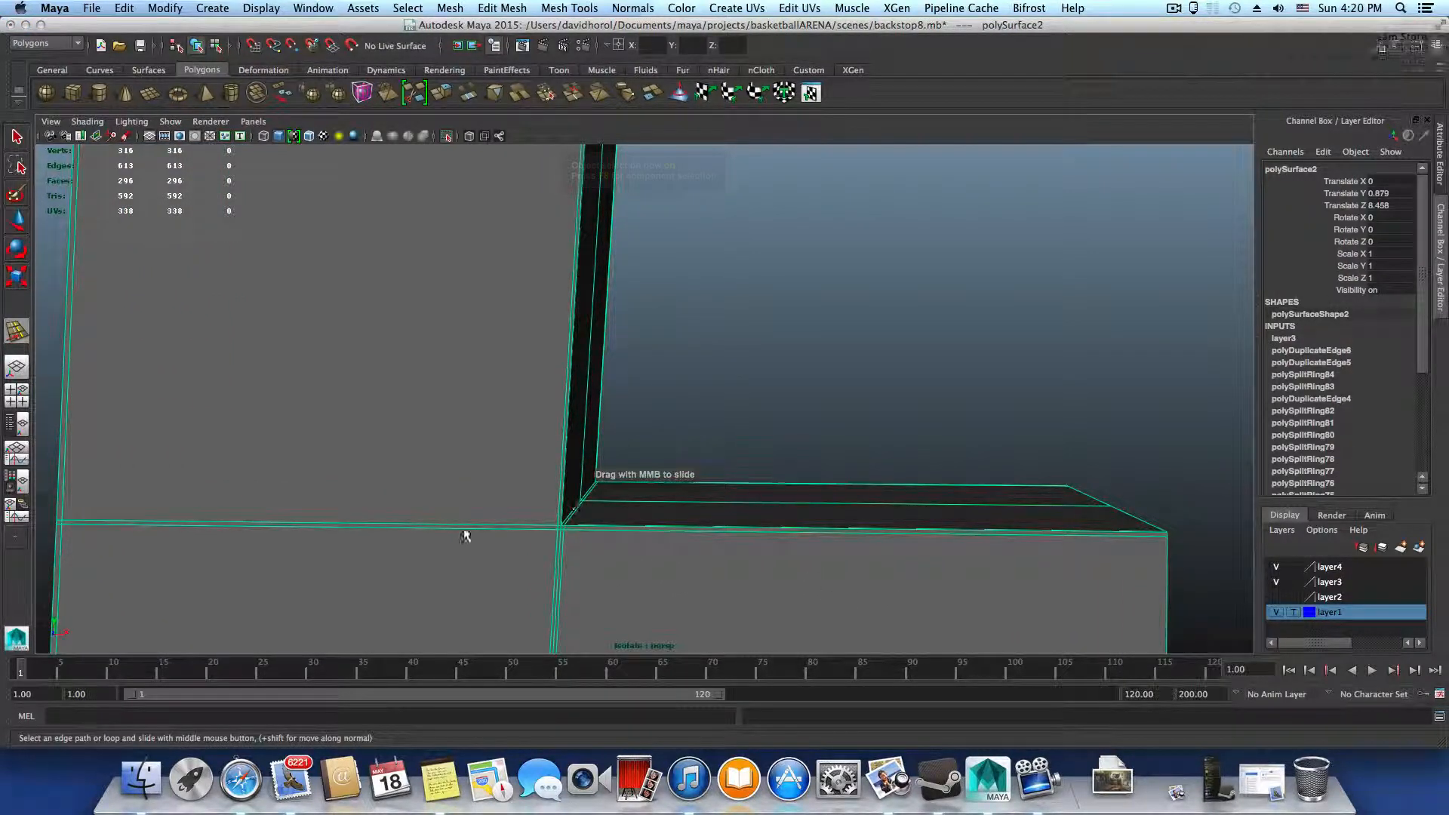
middle_click_drag(568, 547, 575, 493, "alt")
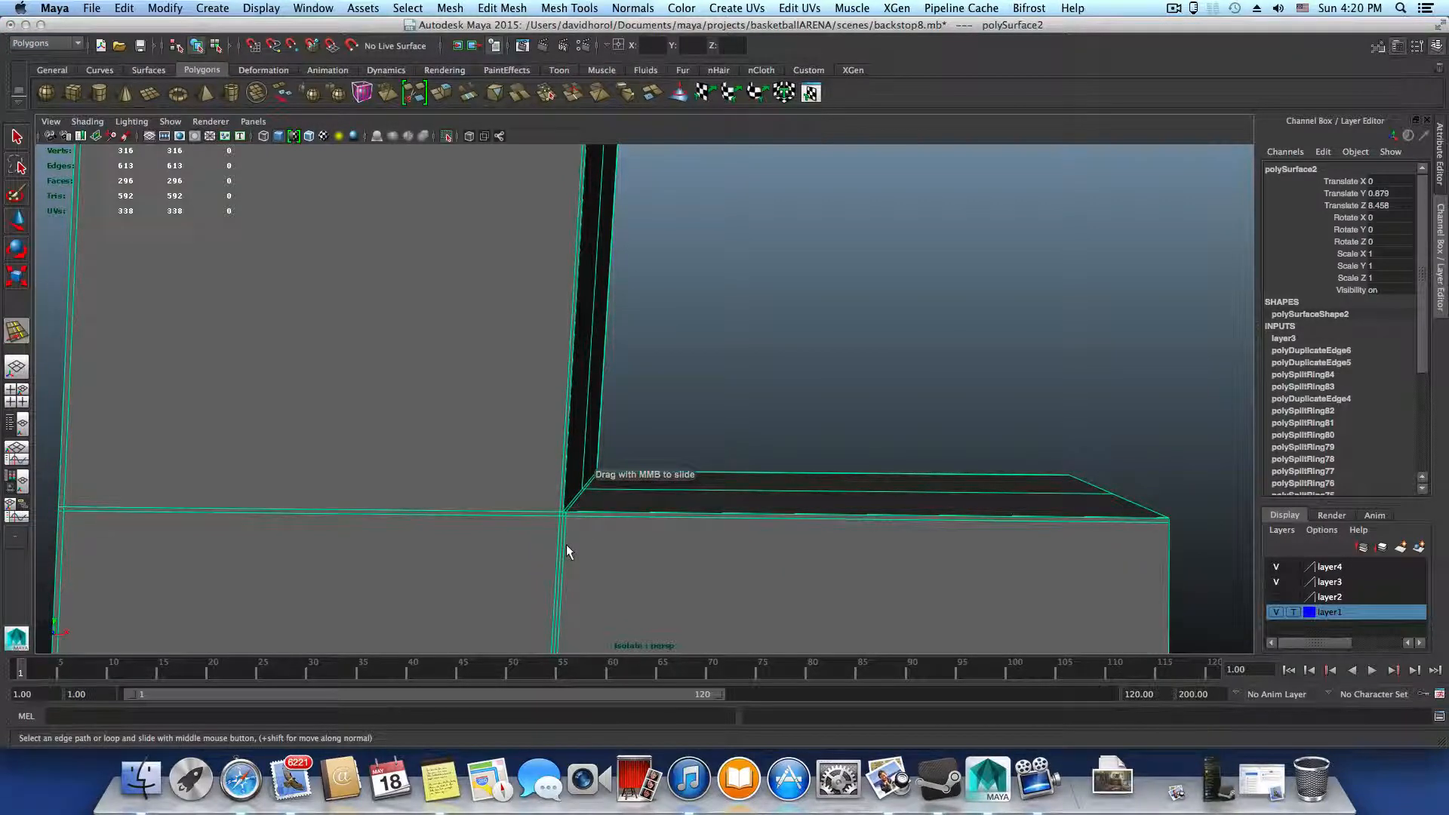
key("F8")
key("F8")
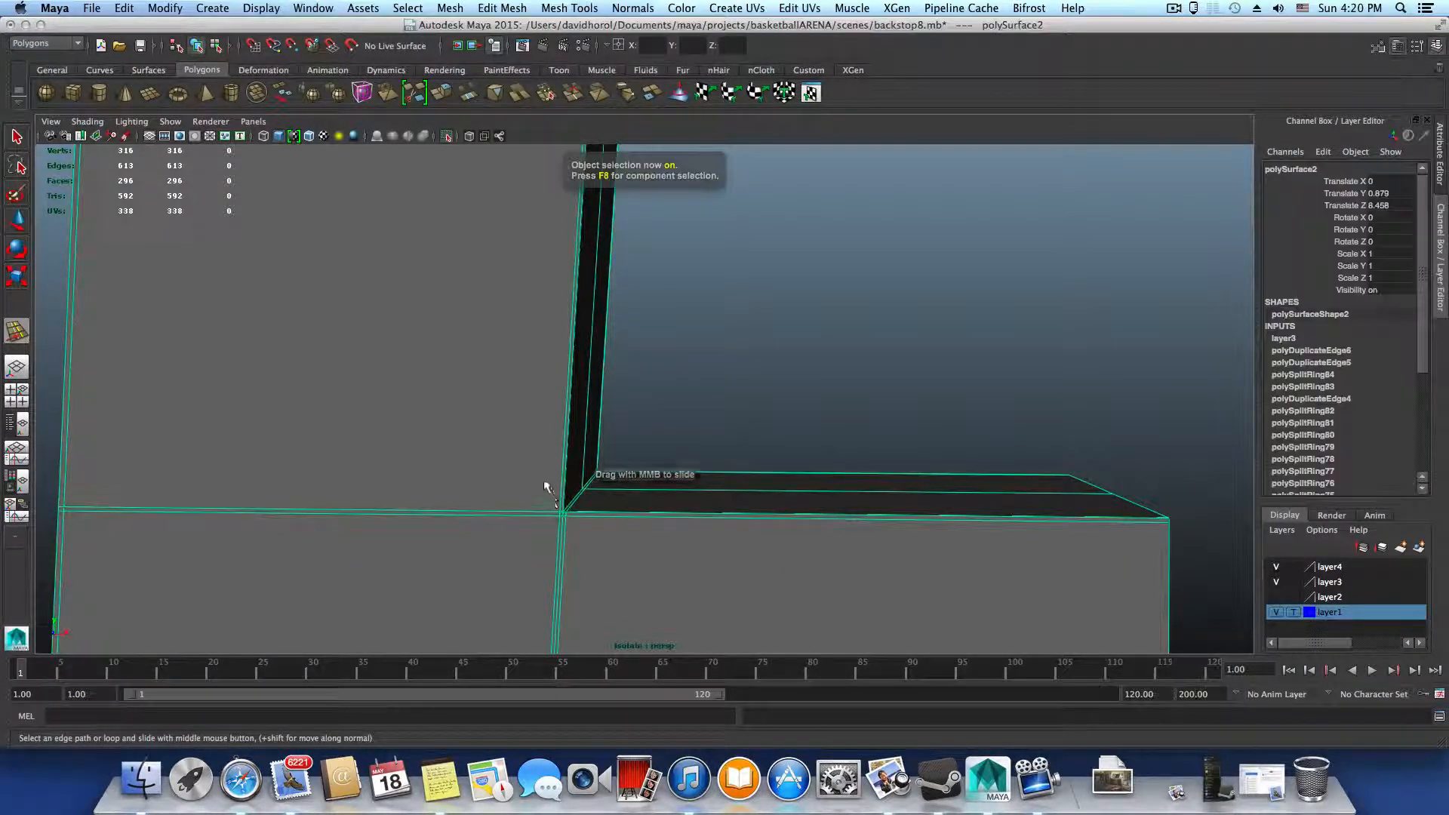
right_click_drag(544, 480, 472, 462, "shift")
left_click_drag(566, 504, 567, 515)
key("3")
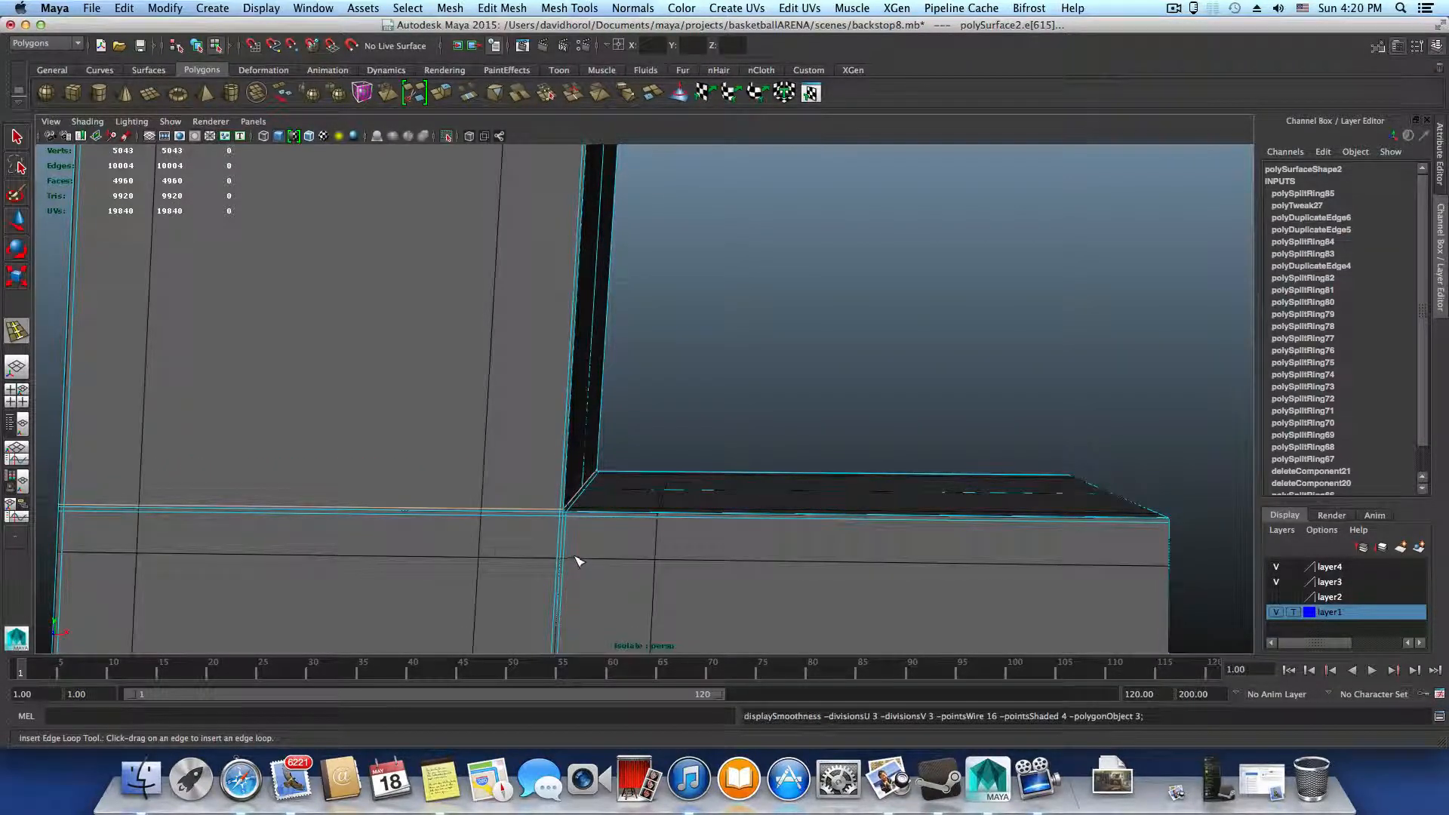
scroll(579, 557, "down", 1)
key("1")
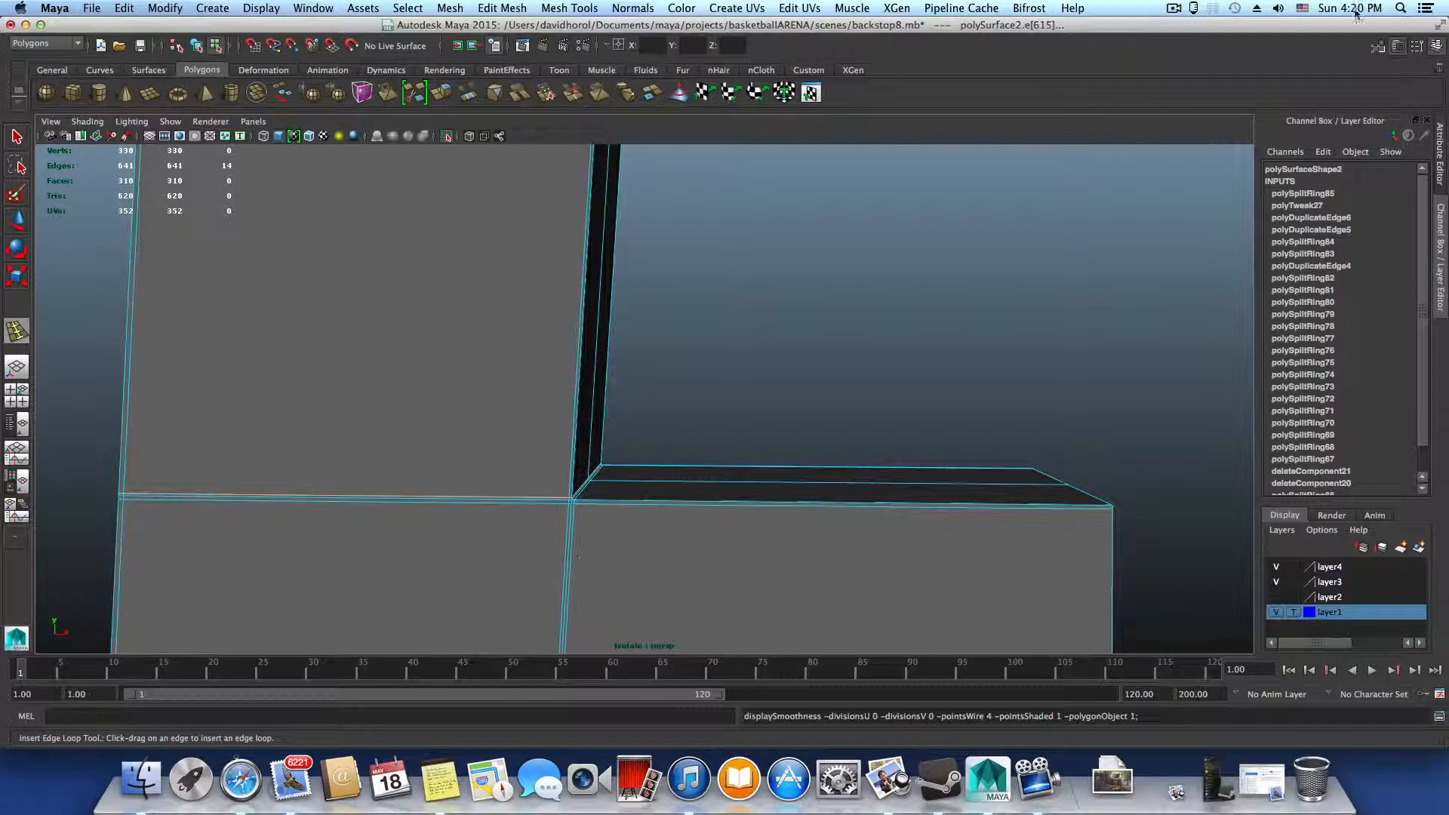
Leave the Insert Edge Loop Tool for object mode and select the half frame
left_click(1356, 13)
left_click(1208, 59)
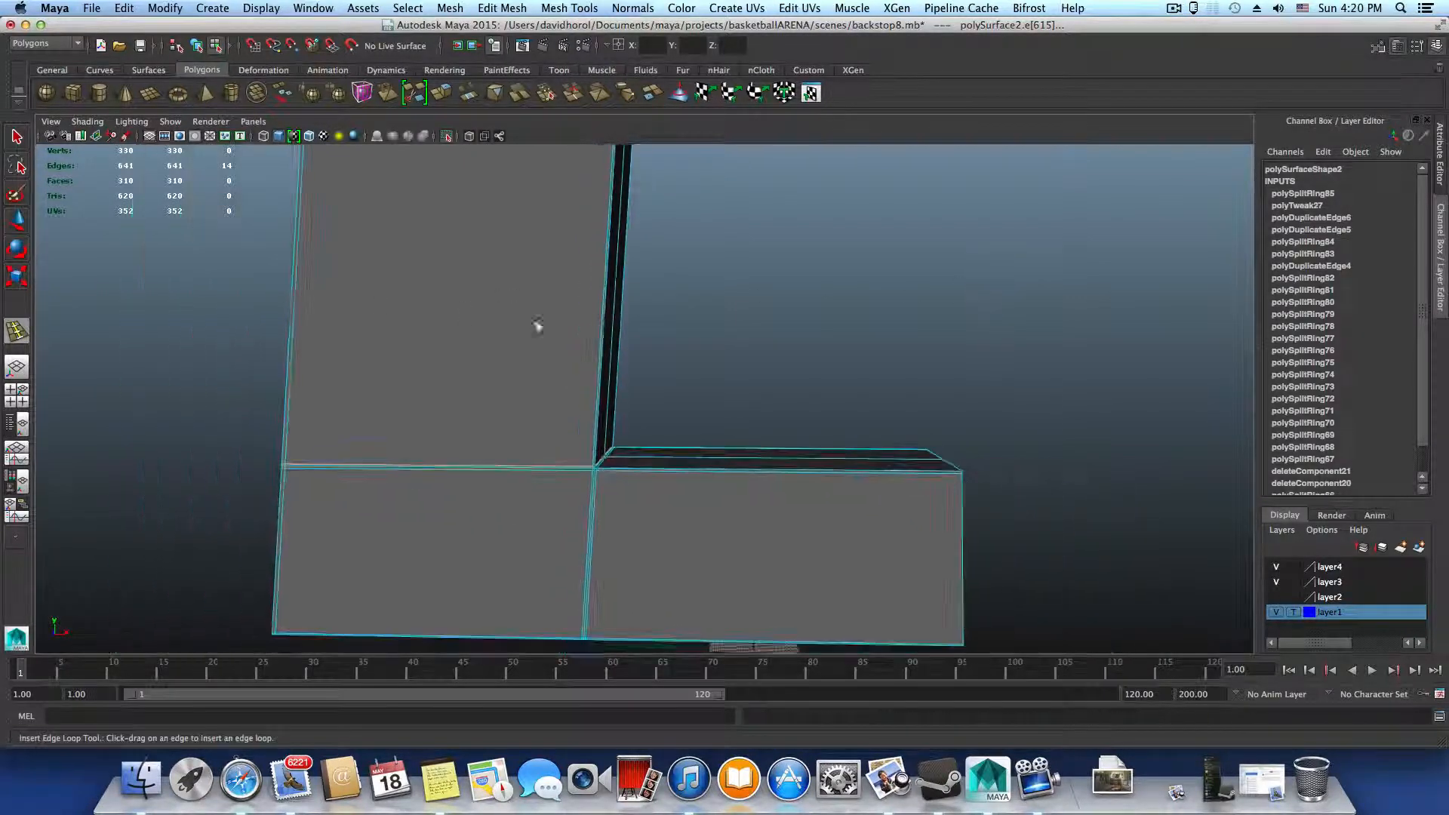
scroll(537, 325, "down", 5)
key("F8")
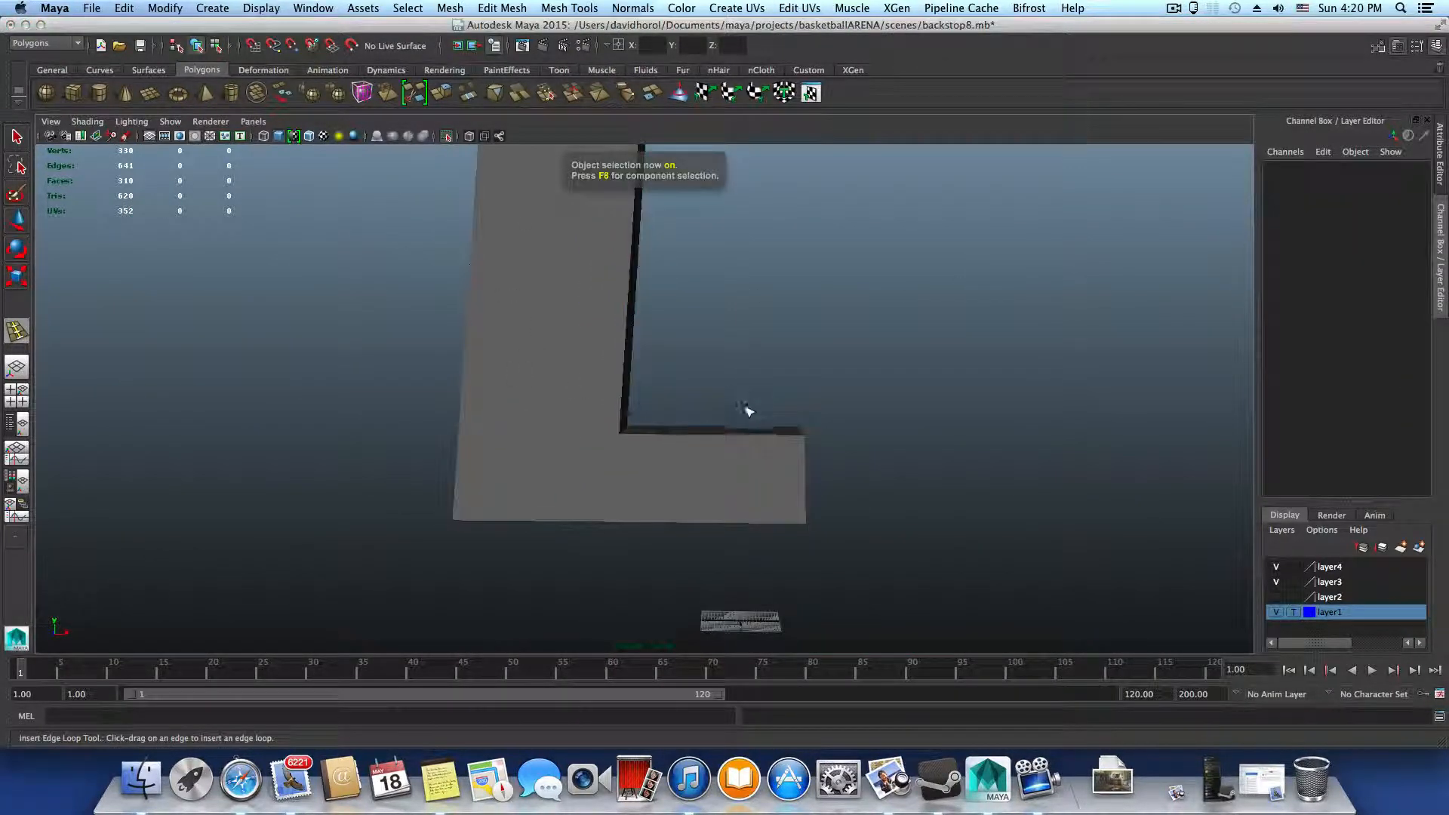
key("q")
left_click(513, 307)
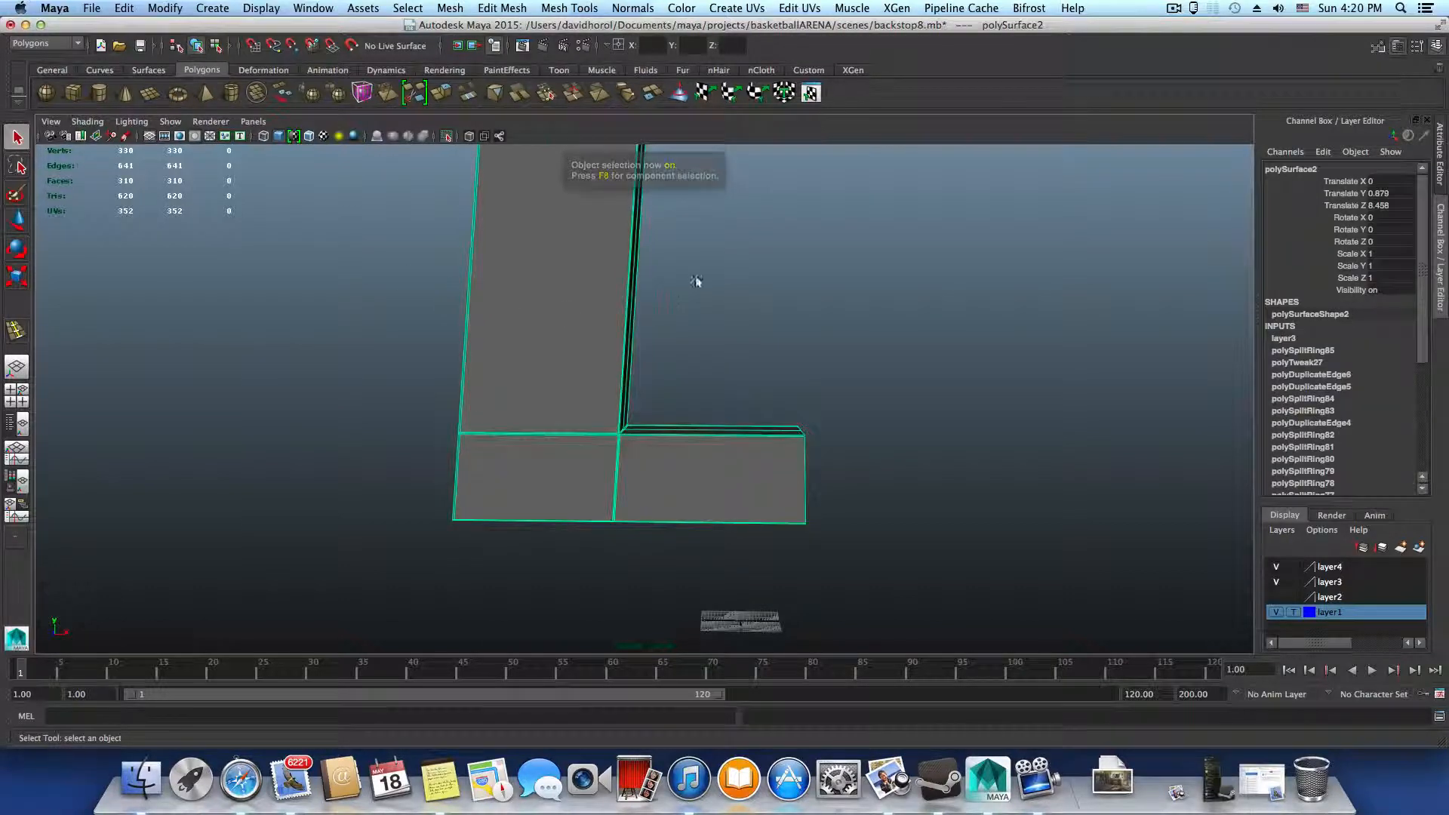
Preview the half frame smoothed and examine the middle crossbar's joint with the upright, ending with the unsmoothed mesh
scroll(682, 413, "down", 3)
key("3")
right_click_drag(686, 334, 670, 349, "alt")
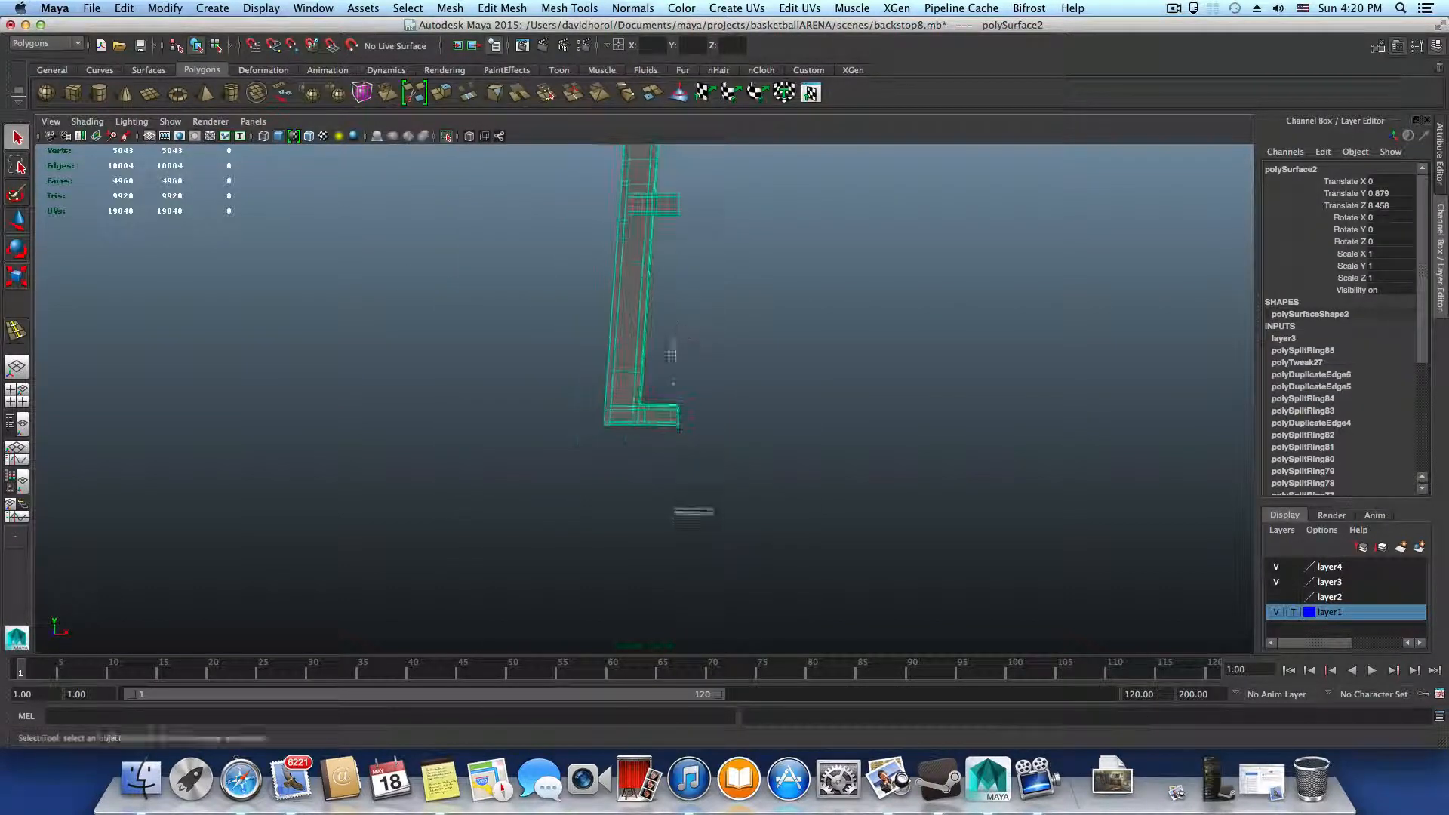
middle_click_drag(670, 350, 657, 476, "alt")
right_click_drag(609, 327, 692, 214, "alt")
middle_click_drag(692, 214, 673, 405, "alt")
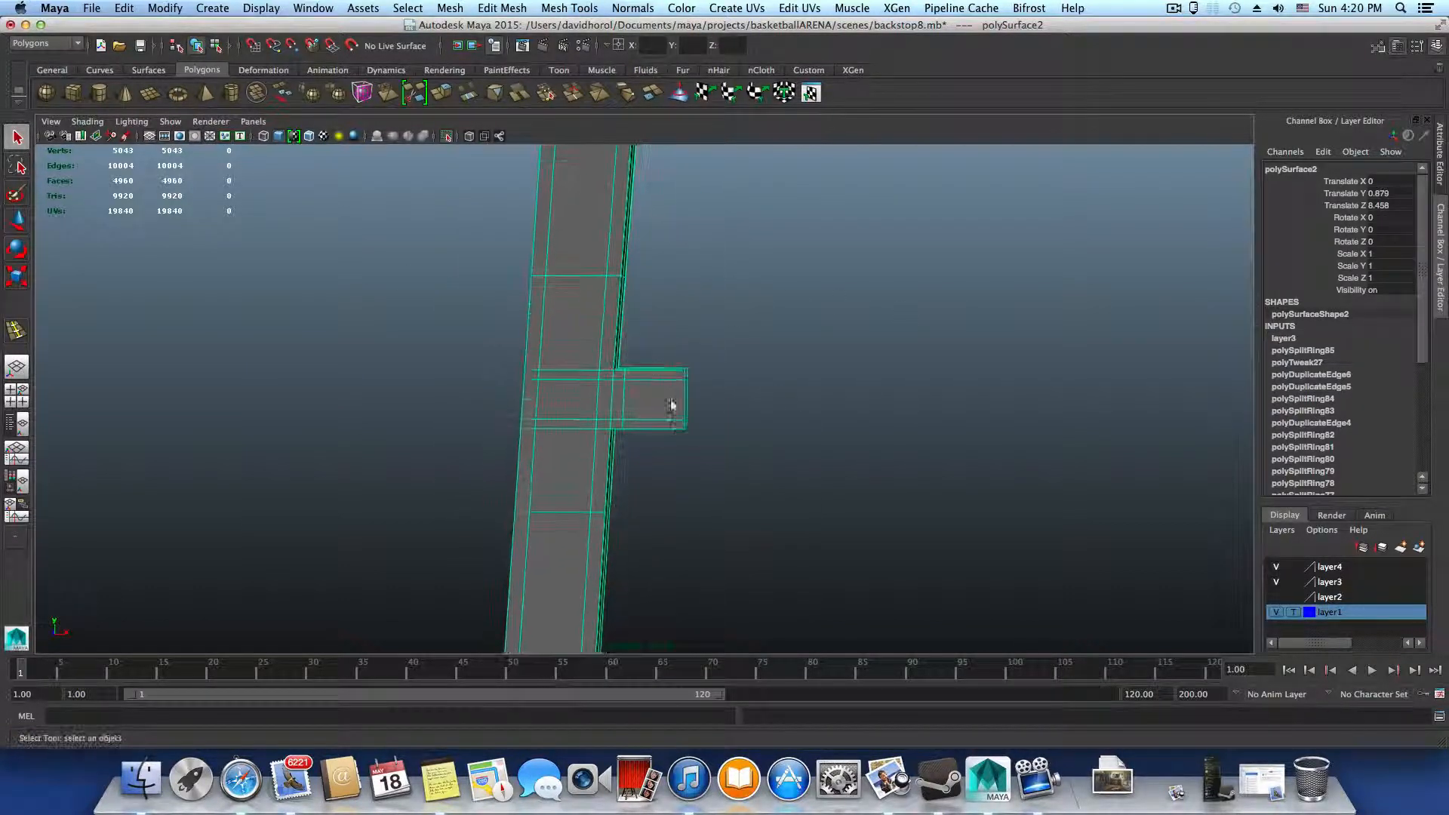
left_click_drag(622, 334, 745, 323, "alt")
middle_click_drag(801, 325, 634, 457, "alt")
right_click_drag(613, 449, 929, 529, "alt")
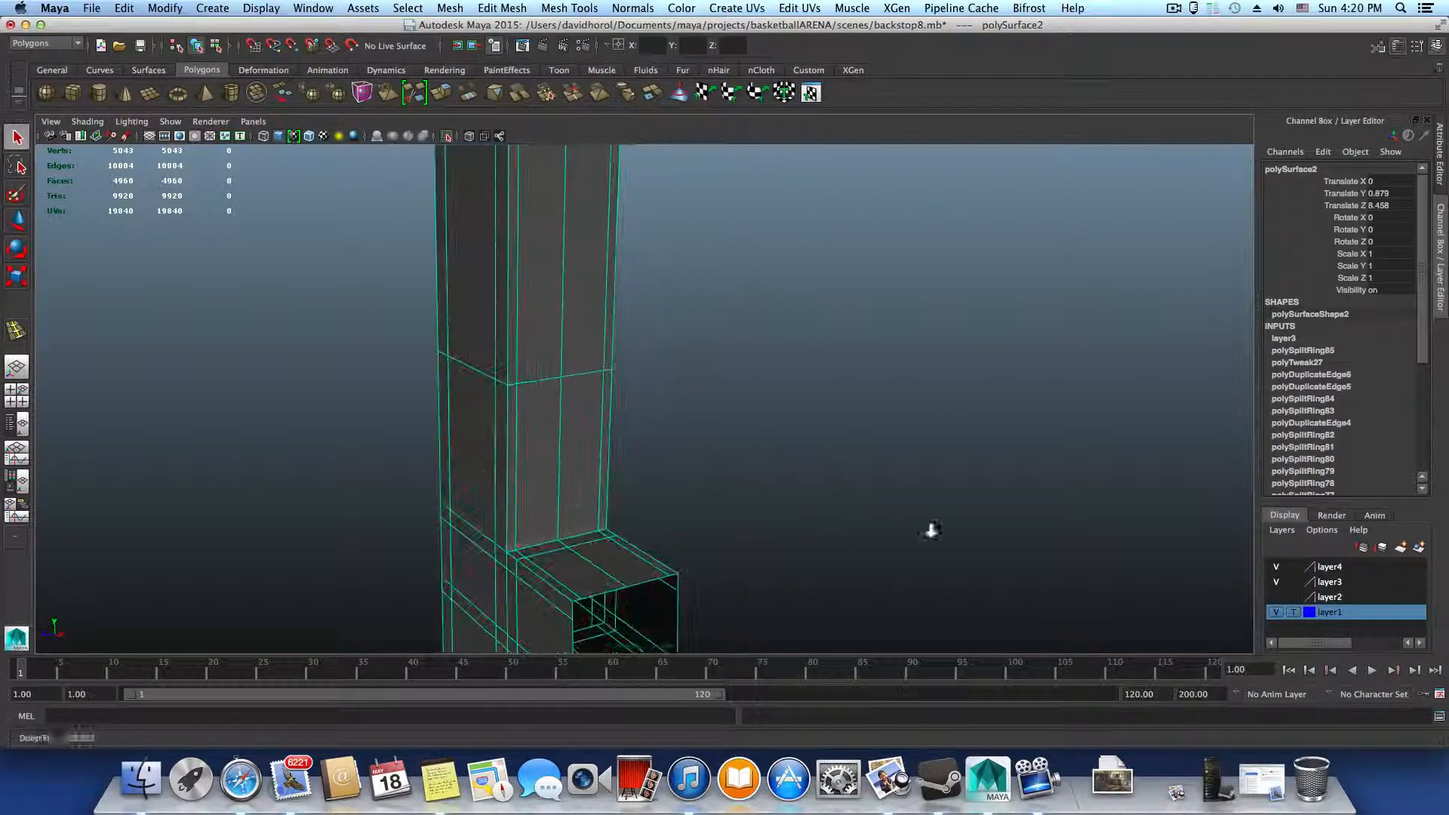
middle_click_drag(702, 512, 873, 388, "alt")
right_click_drag(718, 434, 1003, 500, "alt")
left_click_drag(604, 474, 757, 466, "alt")
key("1")
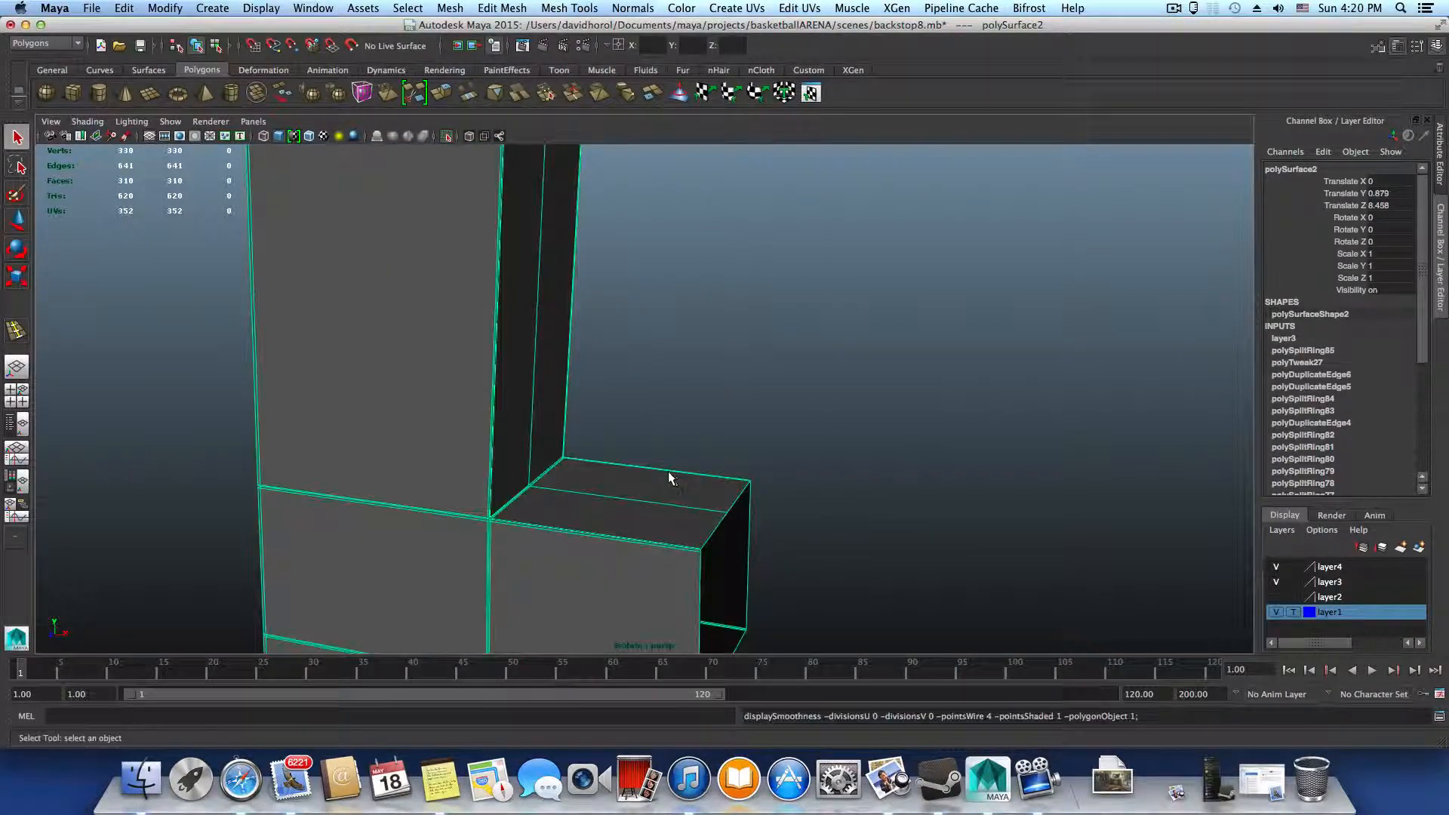
Examine the top crossbar's joint, and check the upright's top end in smooth preview
right_click_drag(495, 460, 359, 445, "alt")
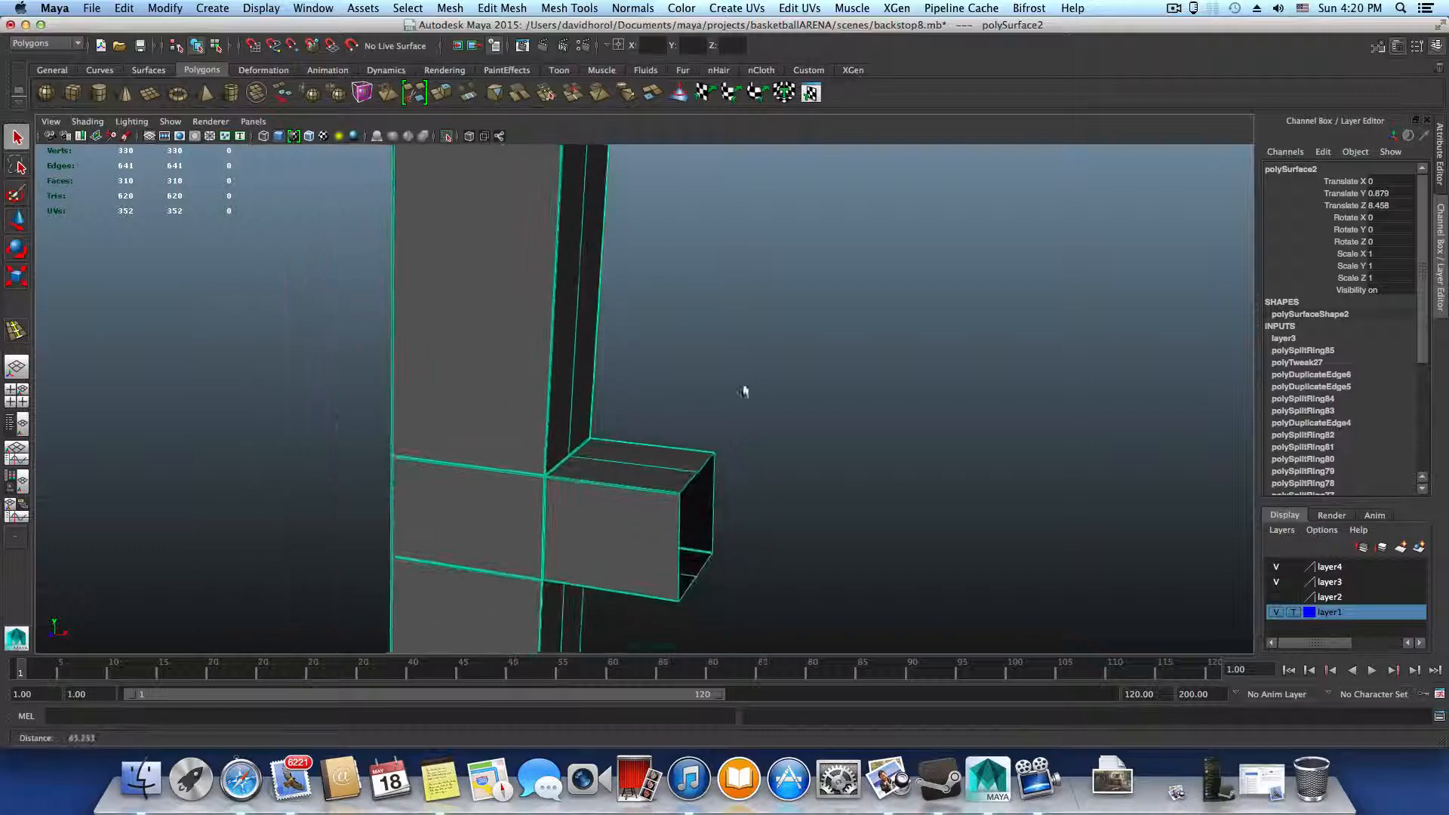
right_click_drag(744, 392, 547, 370, "alt")
middle_click_drag(715, 351, 647, 534, "alt")
middle_click_drag(696, 389, 701, 543, "alt")
middle_click_drag(701, 449, 718, 569, "alt")
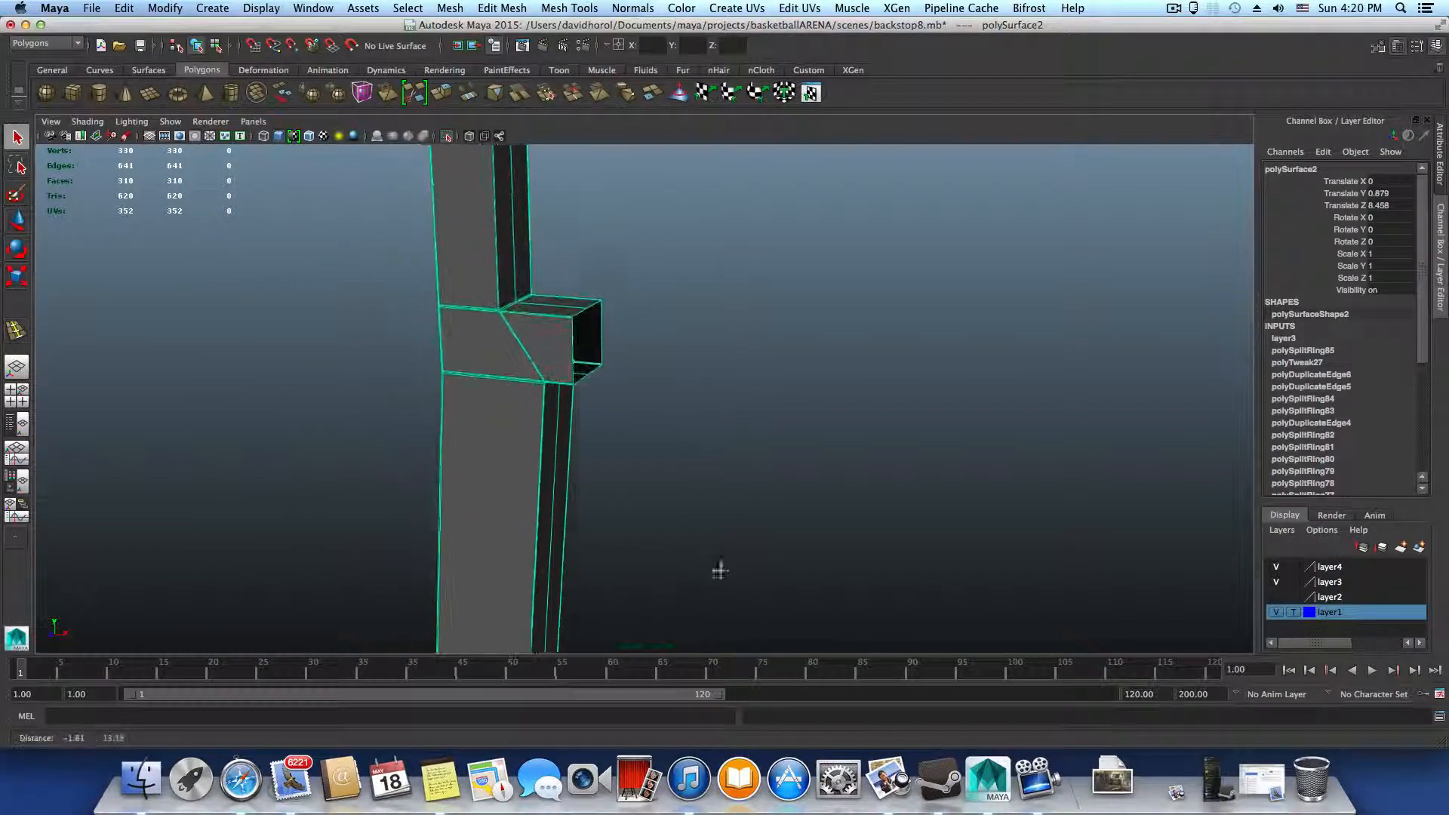
key("3")
middle_click_drag(662, 388, 761, 549, "alt")
right_click_drag(761, 549, 935, 582, "alt")
mouse_move(814, 569)
middle_mouse_down("alt")
mouse_move(825, 399)
mouse_move(817, 670)
middle_mouse_up("alt")
middle_click_drag(760, 420, 859, 670, "alt")
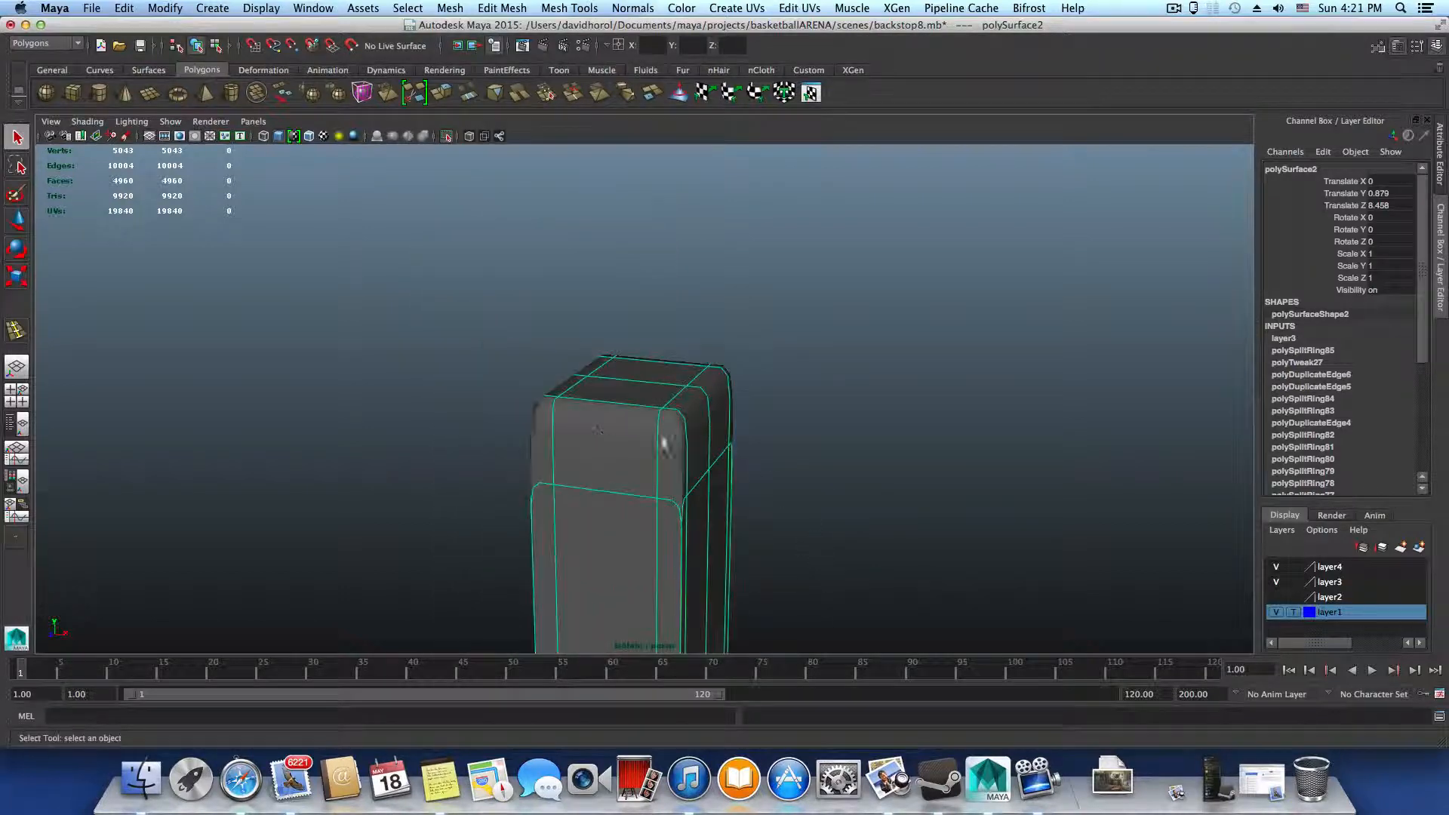
Insert an edge loop around the upright close to its top end and check the sharpened cap in smoothed, shaded display
key("1")
right_click_drag(672, 422, 774, 464, "alt")
left_click_drag(776, 479, 591, 398, "alt")
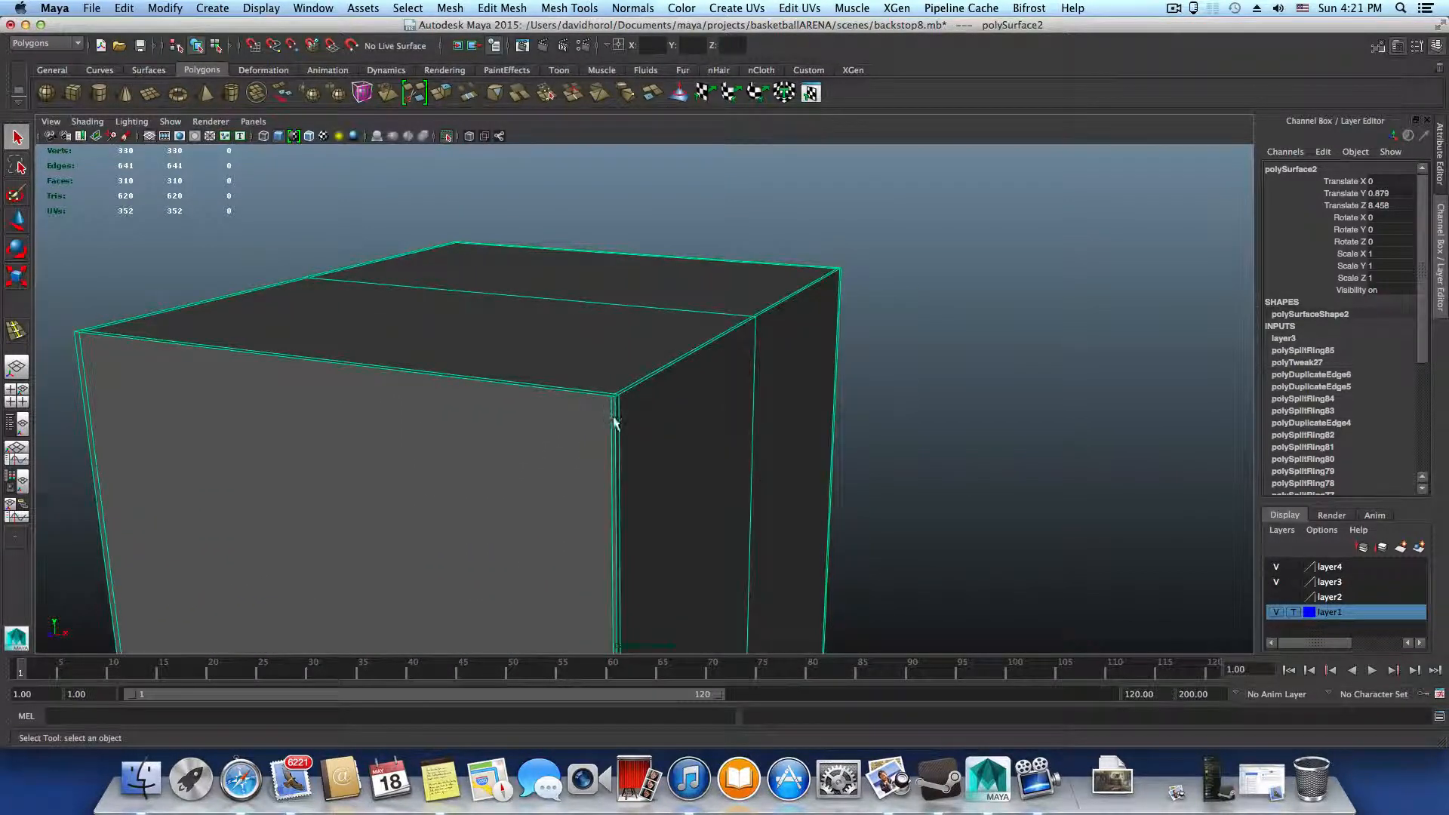
right_click_drag(614, 423, 609, 414, "shift")
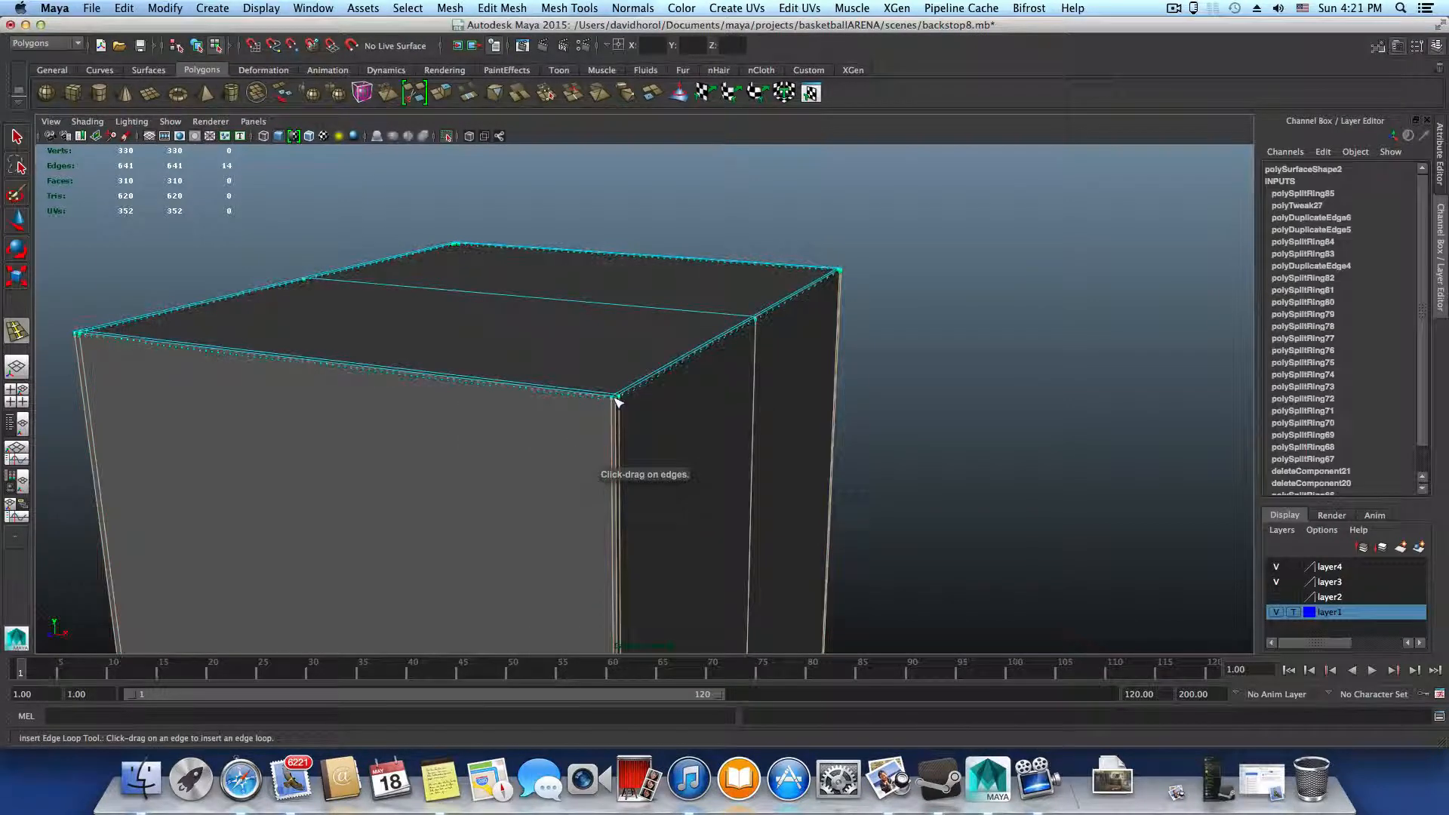
left_click(616, 400)
key("3")
key("4")
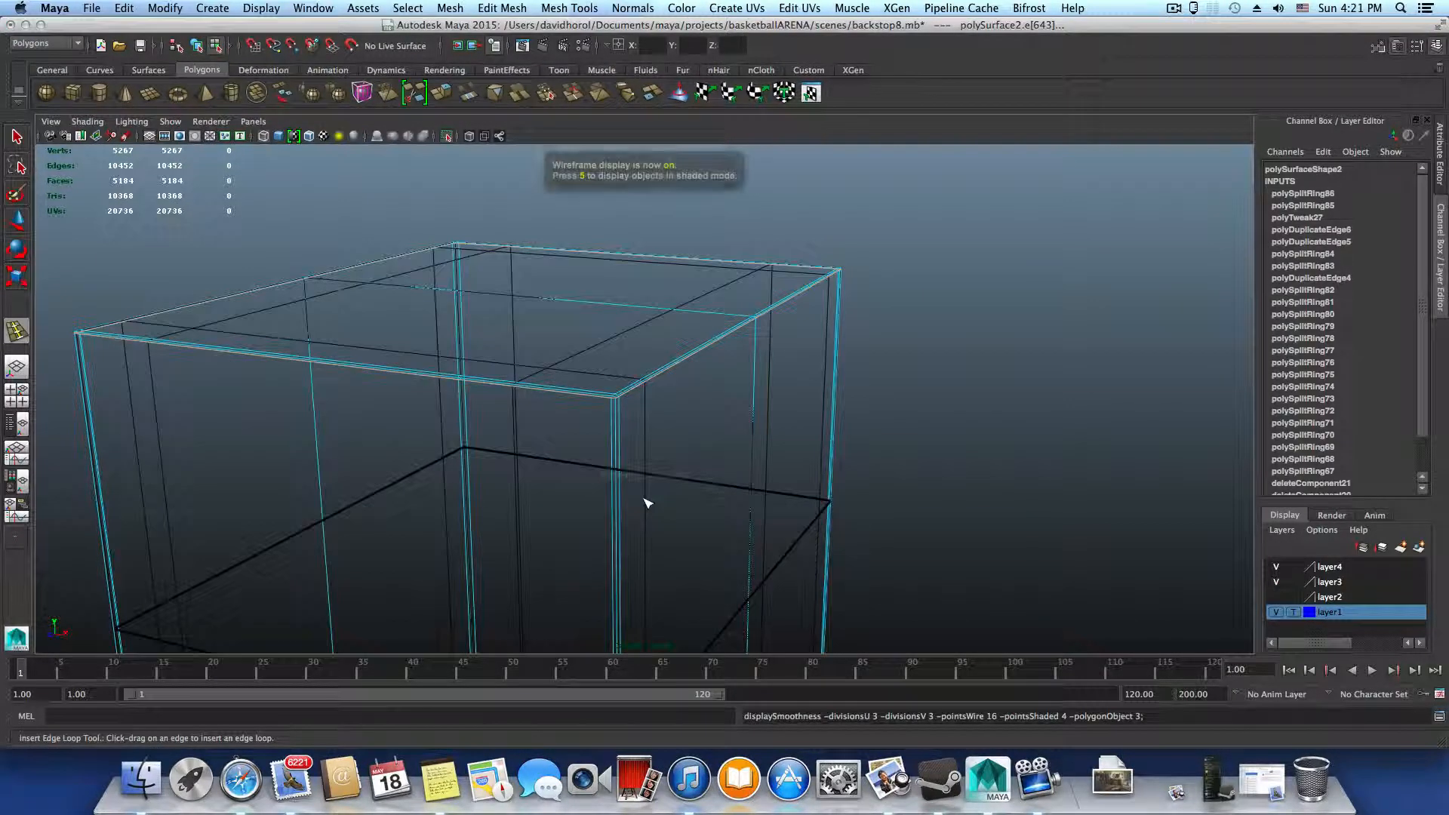
key("5")
scroll(647, 502, "down", 10)
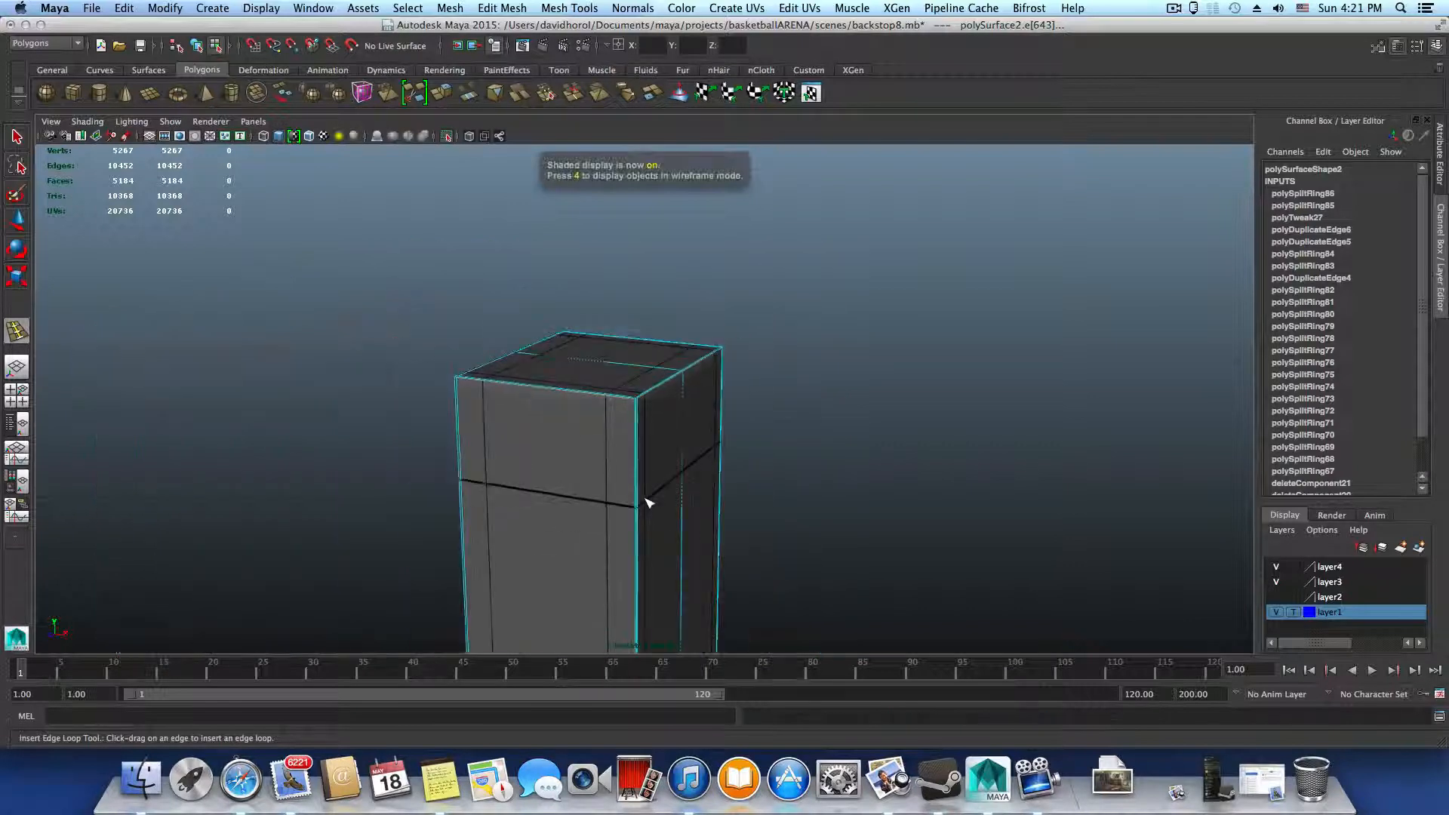
Return to object mode and select the half frame
left_click_drag(717, 574, 721, 522, "alt")
key("F8")
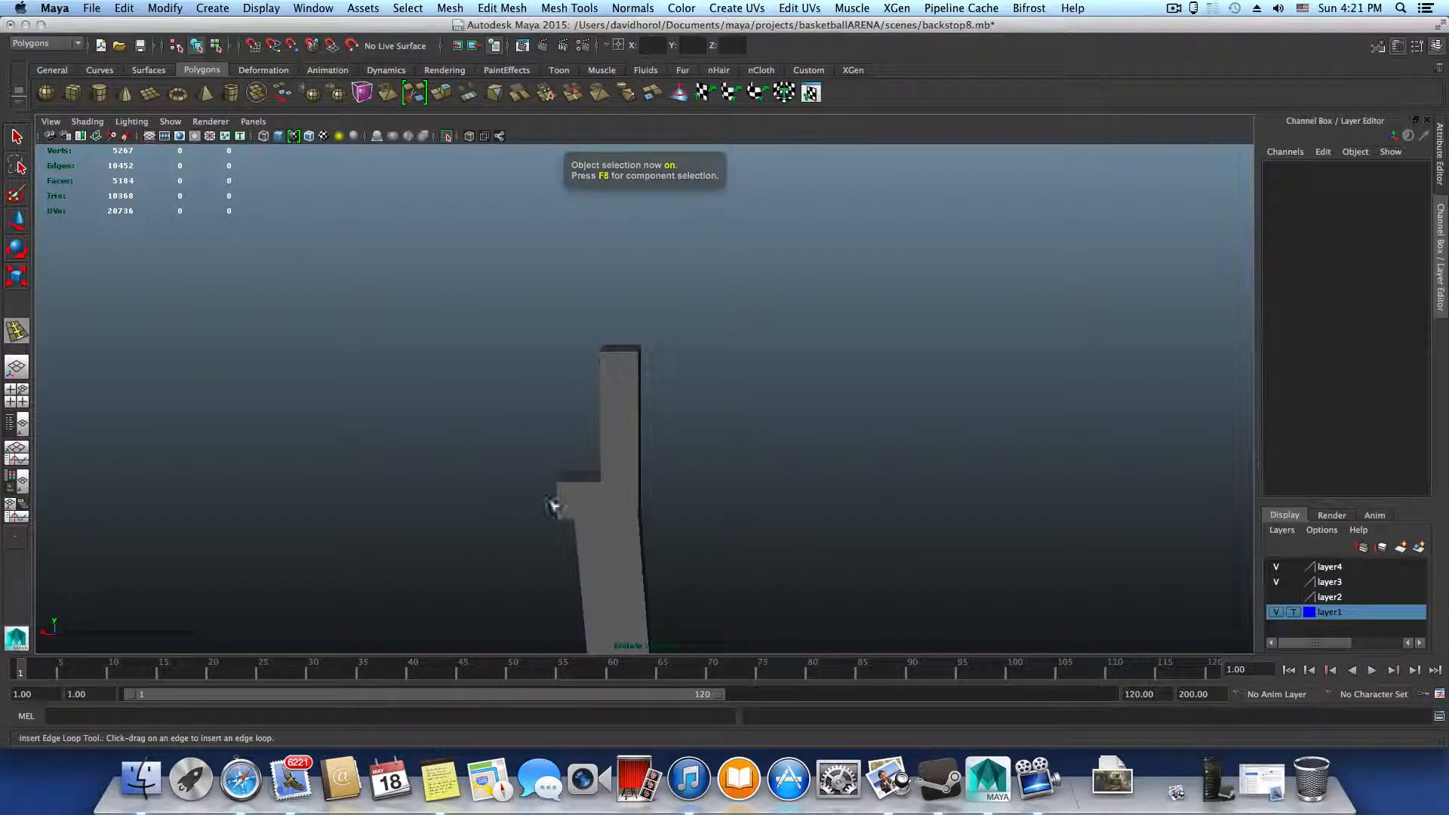
left_click(625, 575)
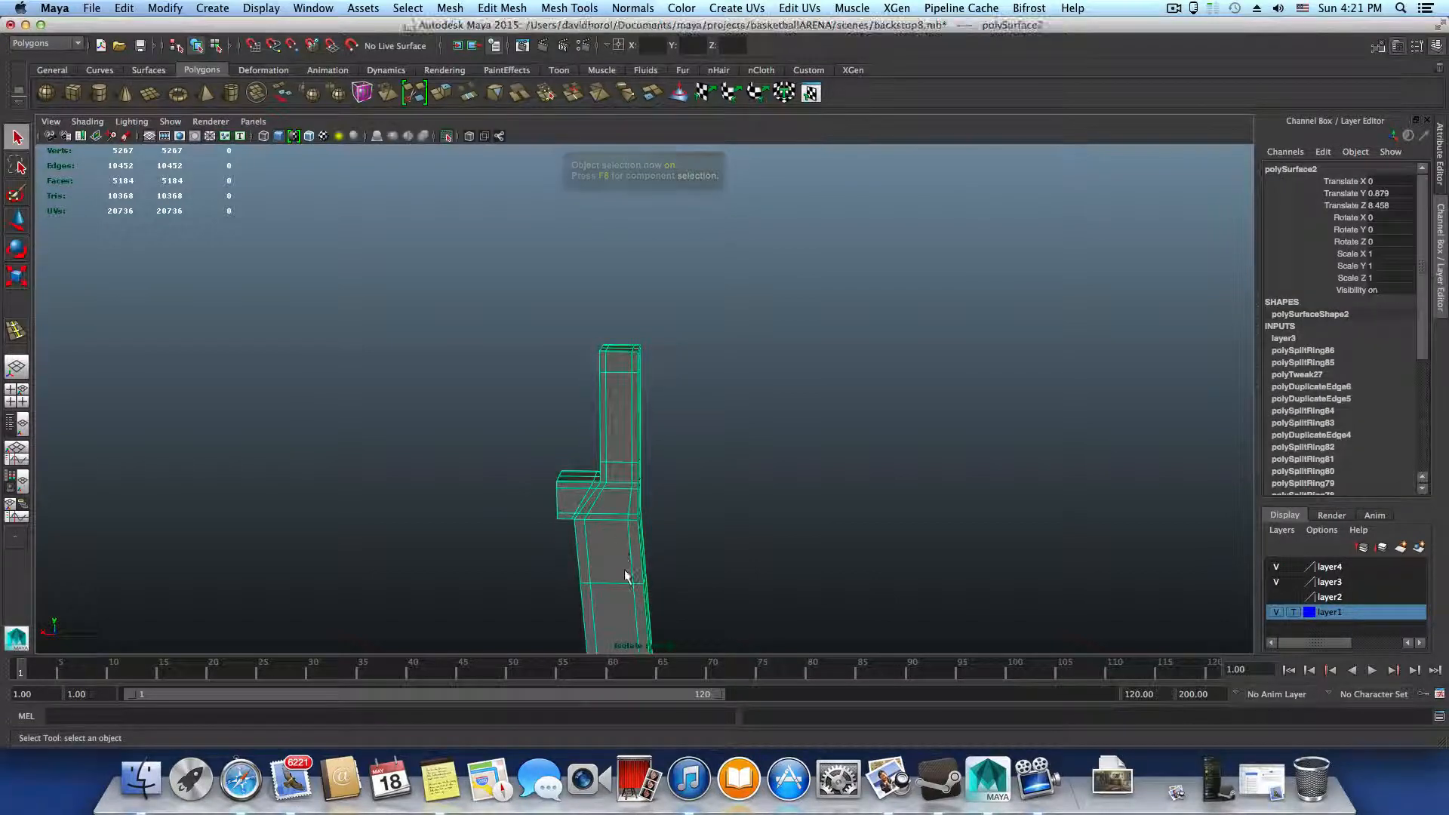
Examine the upright and its crossbar joints from several sides, switching the half frame from smooth preview back to the unsmoothed mesh
left_click_drag(634, 585, 437, 536, "alt")
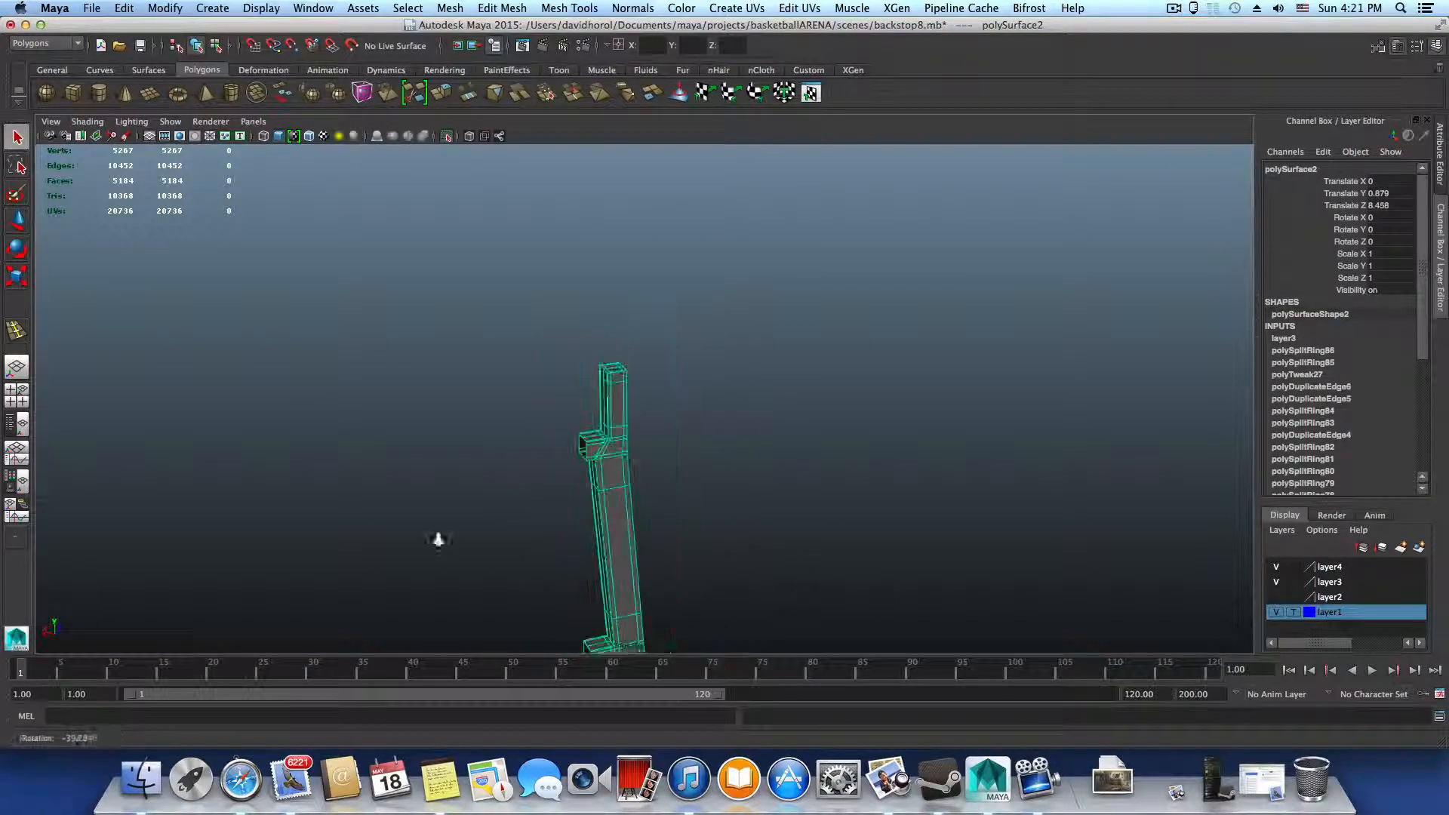
right_click_drag(437, 536, 659, 463, "alt")
middle_click_drag(658, 463, 602, 582, "alt")
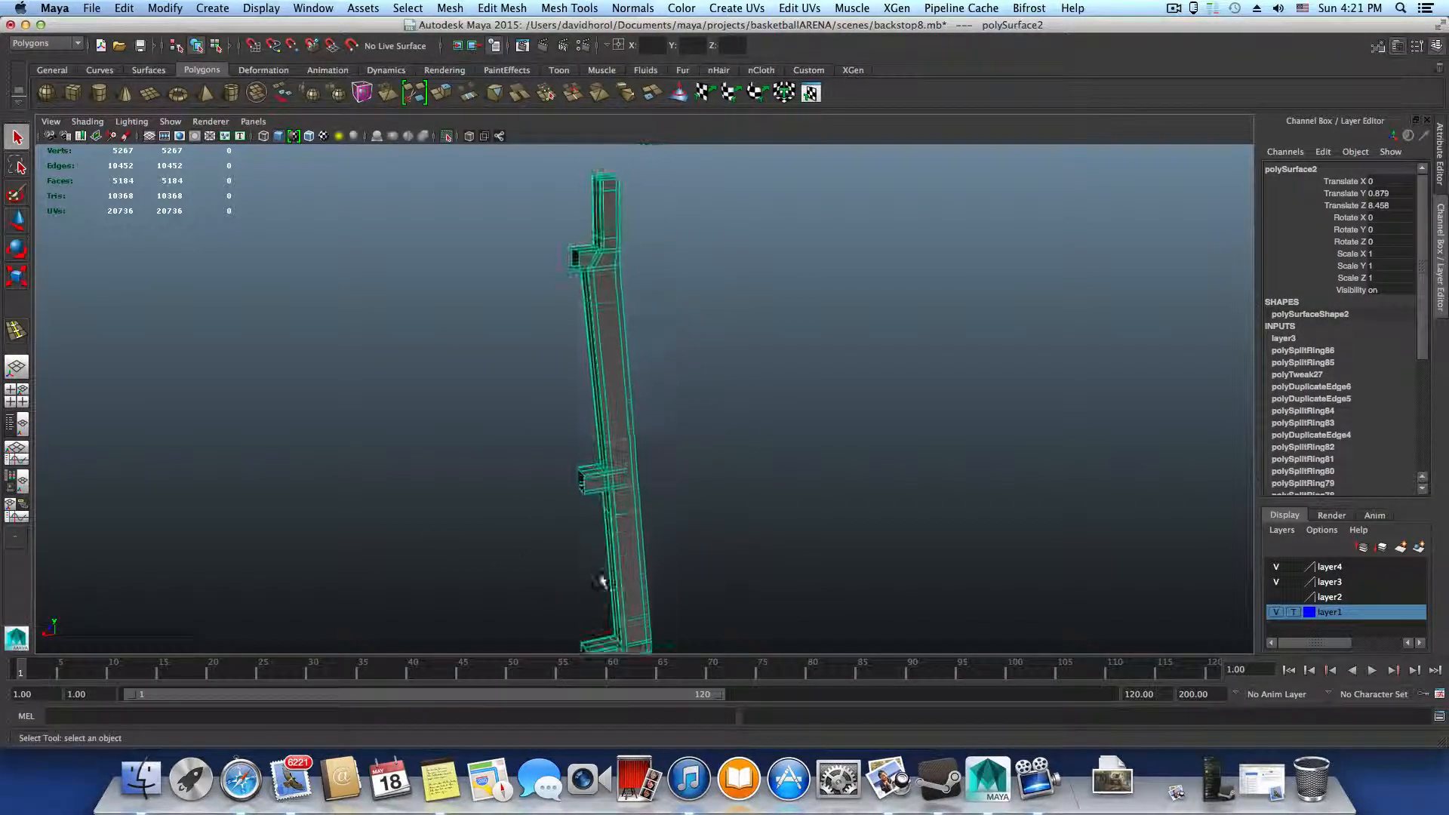
left_click_drag(615, 472, 542, 470, "alt")
right_click_drag(684, 446, 735, 453, "alt")
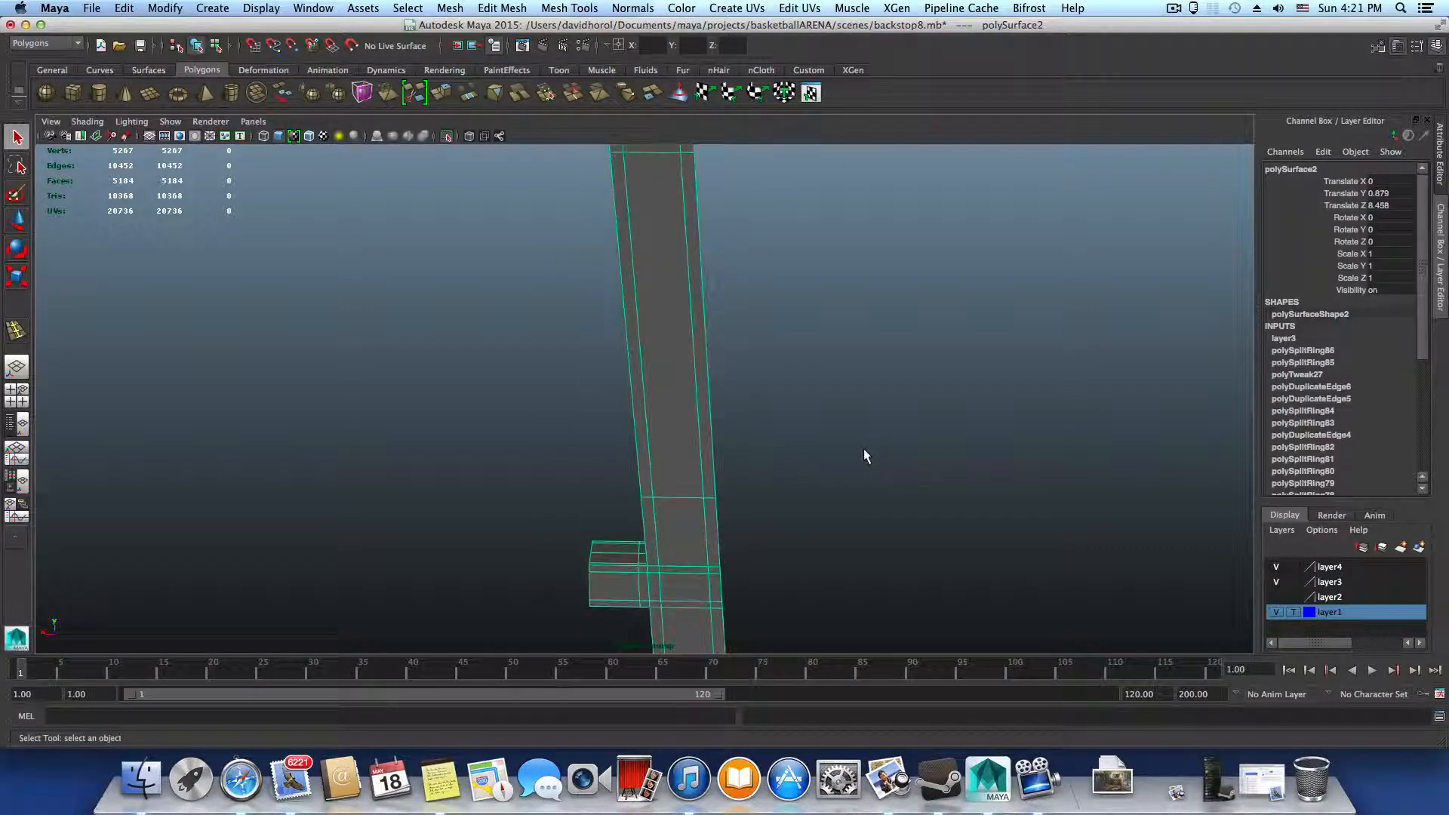
left_click_drag(767, 478, 780, 382, "alt")
middle_click_drag(780, 382, 367, 602, "alt")
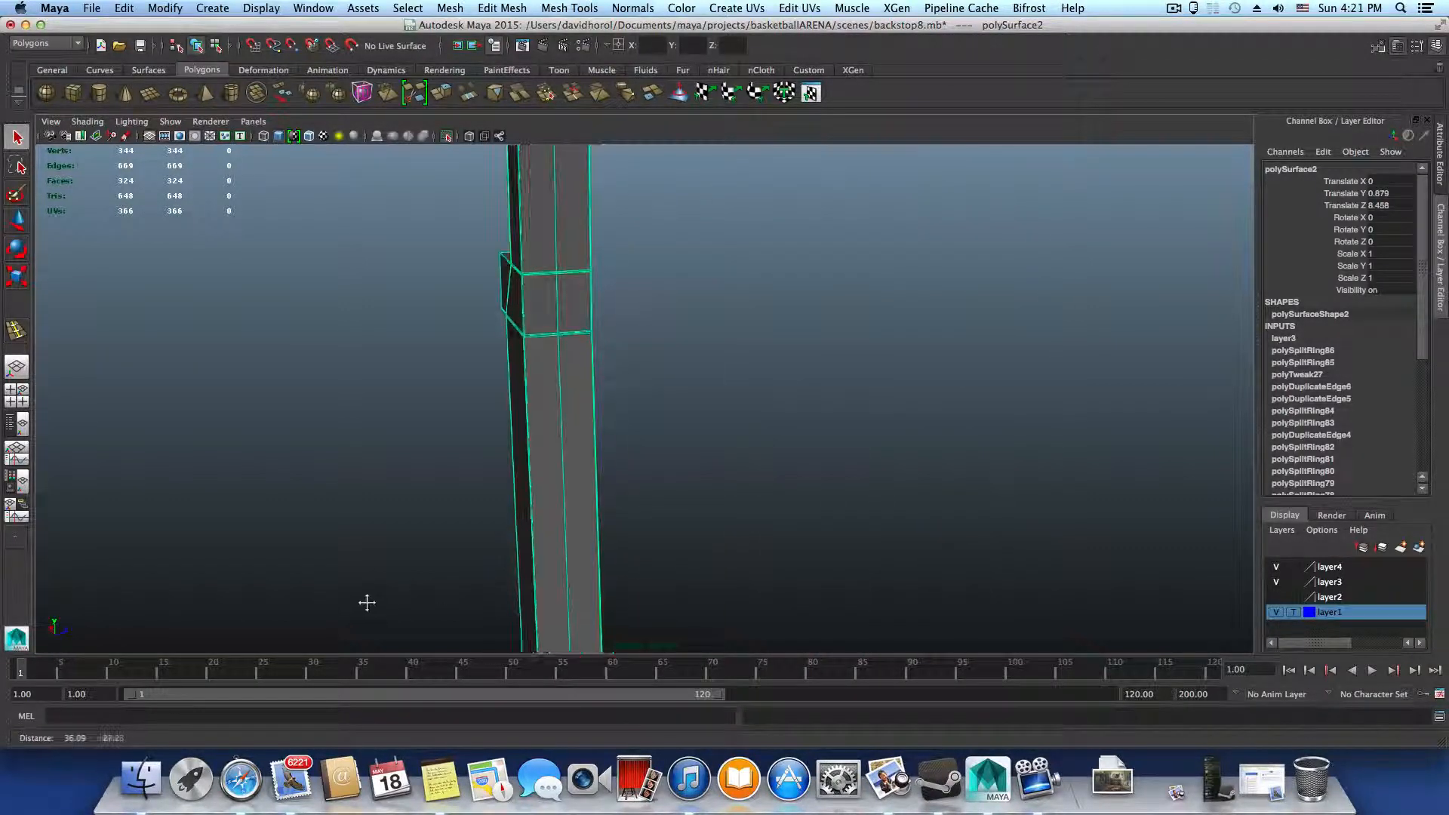
middle_click_drag(500, 410, 539, 607, "alt")
left_click_drag(502, 483, 470, 461, "alt")
right_click_drag(658, 483, 730, 490, "alt")
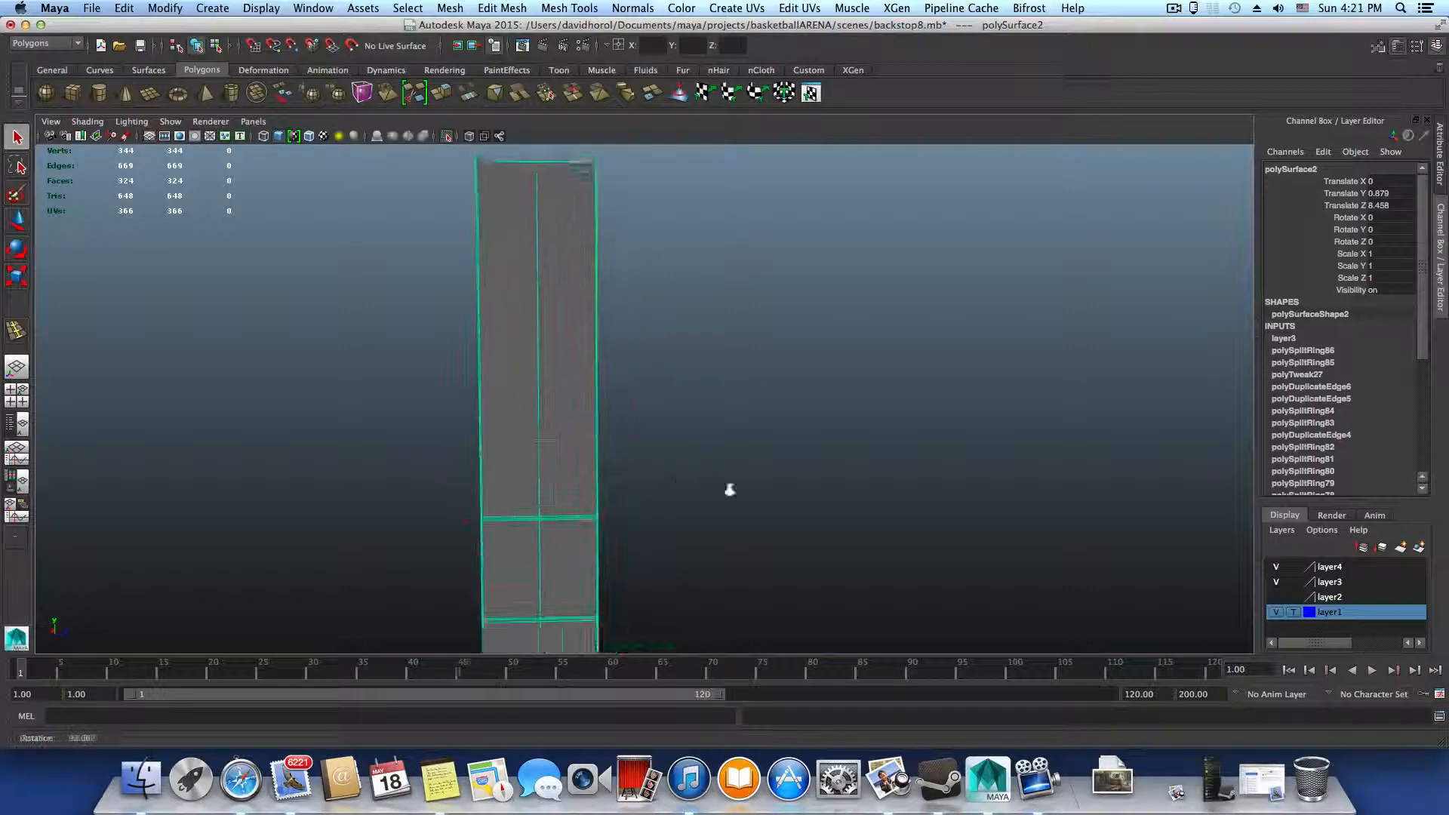
left_click_drag(730, 490, 613, 574, "alt")
left_click_drag(637, 385, 712, 441, "alt")
left_click_drag(729, 442, 511, 430, "alt")
Open the Render View's image loader and browse to the hoppreference folder on the Desktop
left_click(522, 45)
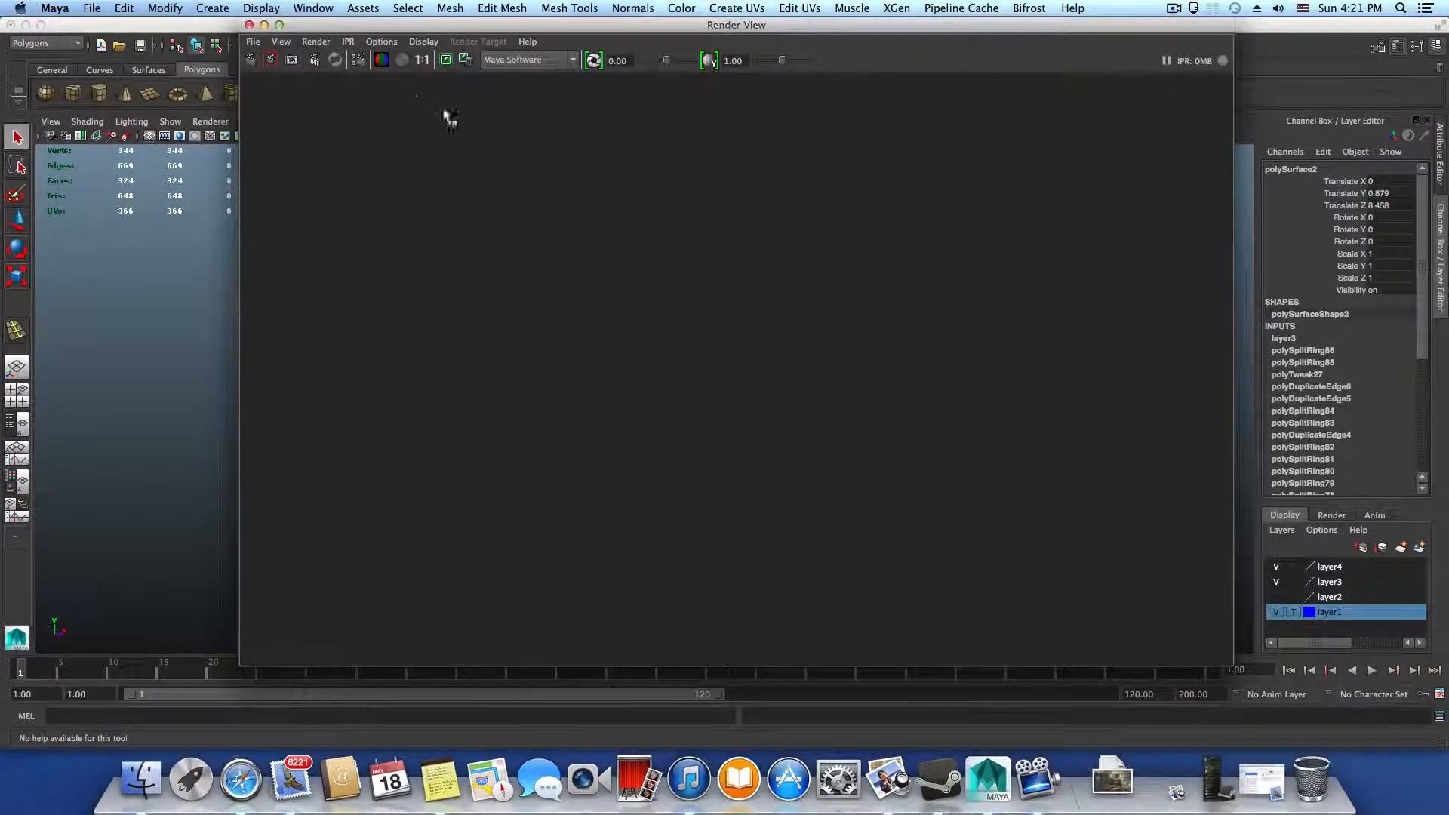
left_click(256, 43)
left_click(288, 64)
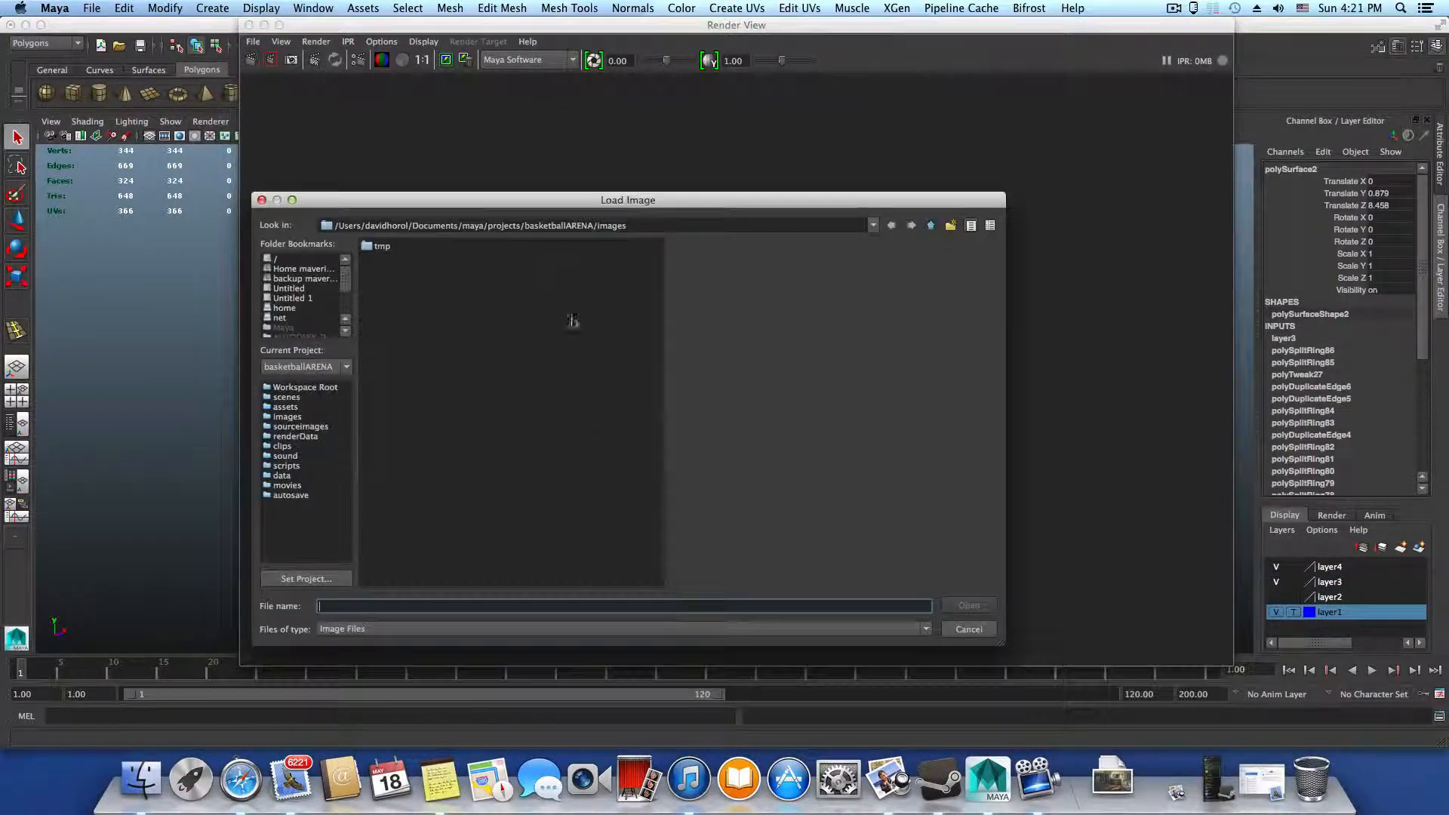
scroll(291, 306, "down", 2)
left_click(291, 308)
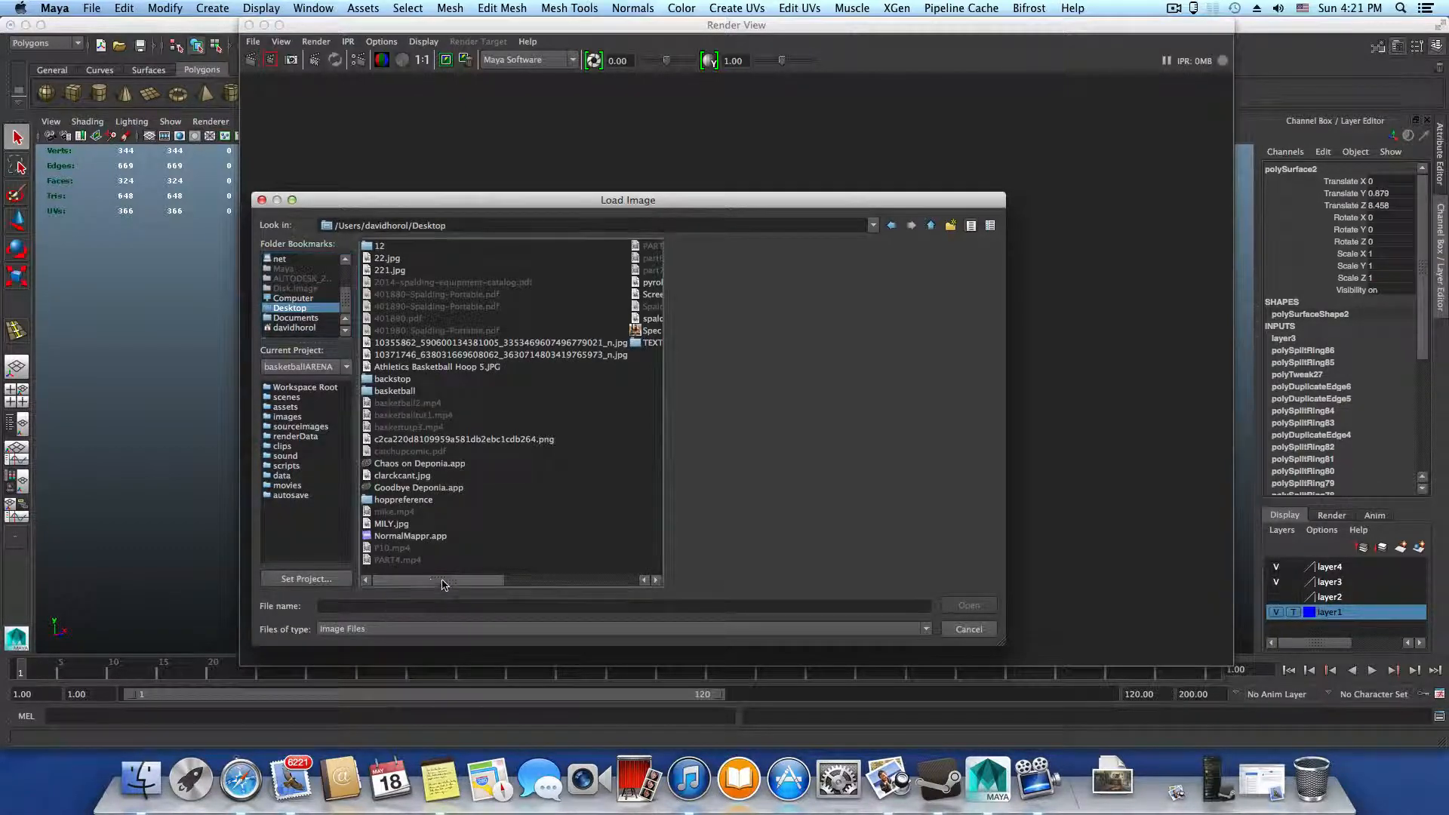
left_click(388, 501)
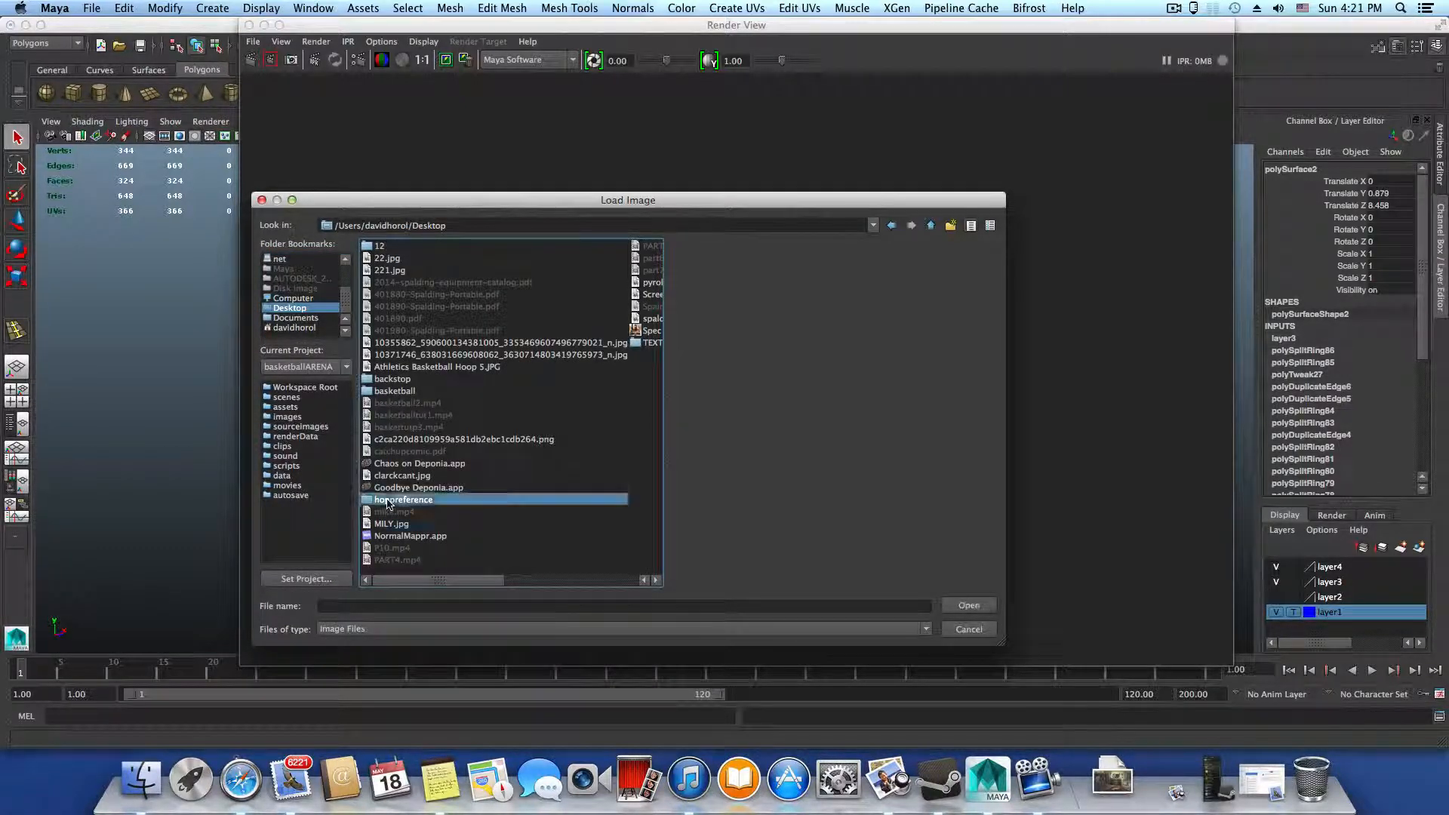
double_click(391, 501)
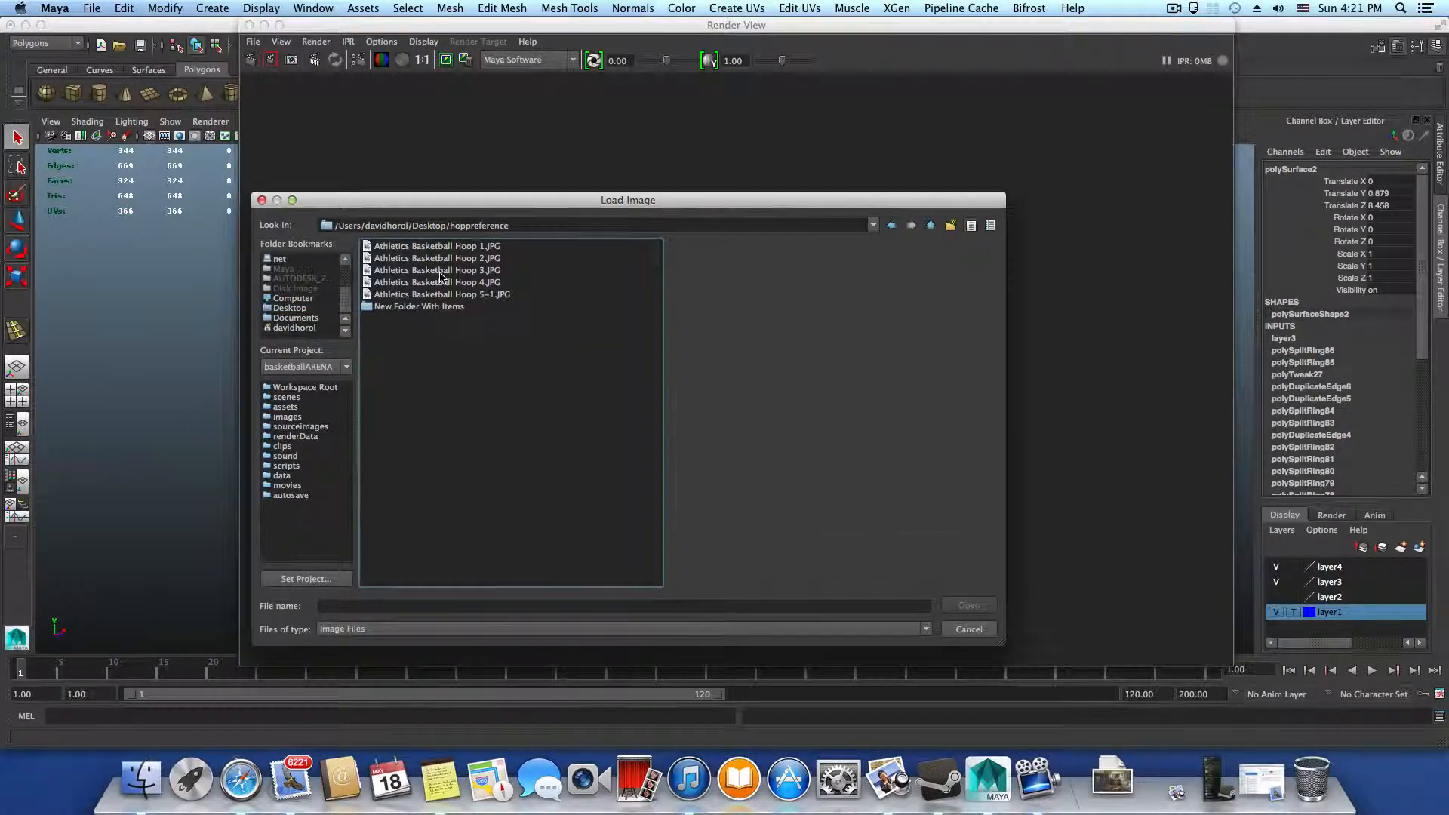
Load Athletics Basketball Hoop 3.JPG, examine the hoop's arm and backboard frame up close, and close the Render View
left_click(442, 271)
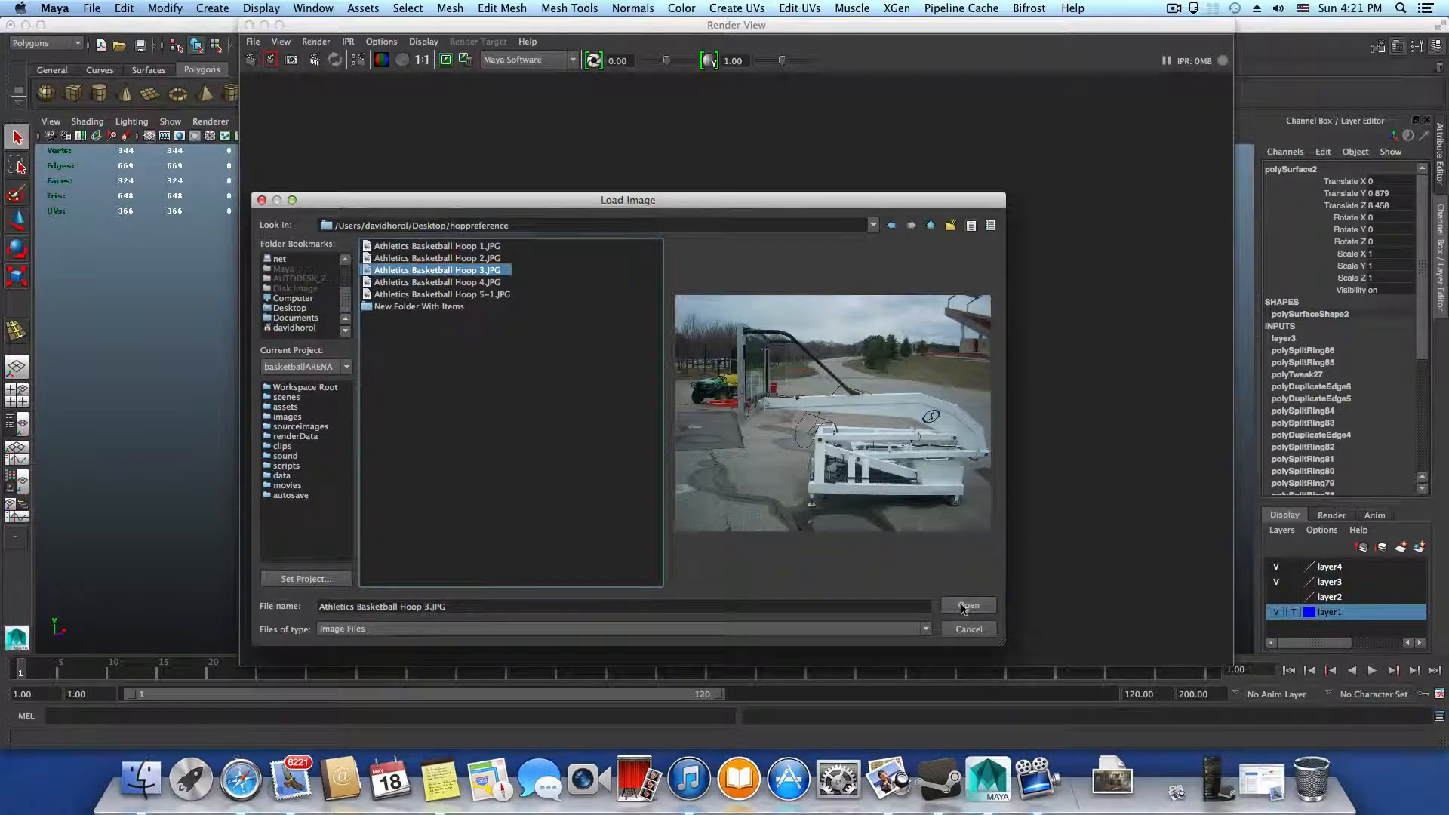
left_click(967, 607)
scroll(888, 567, "down", 1)
middle_click_drag(892, 572, 672, 485, "alt")
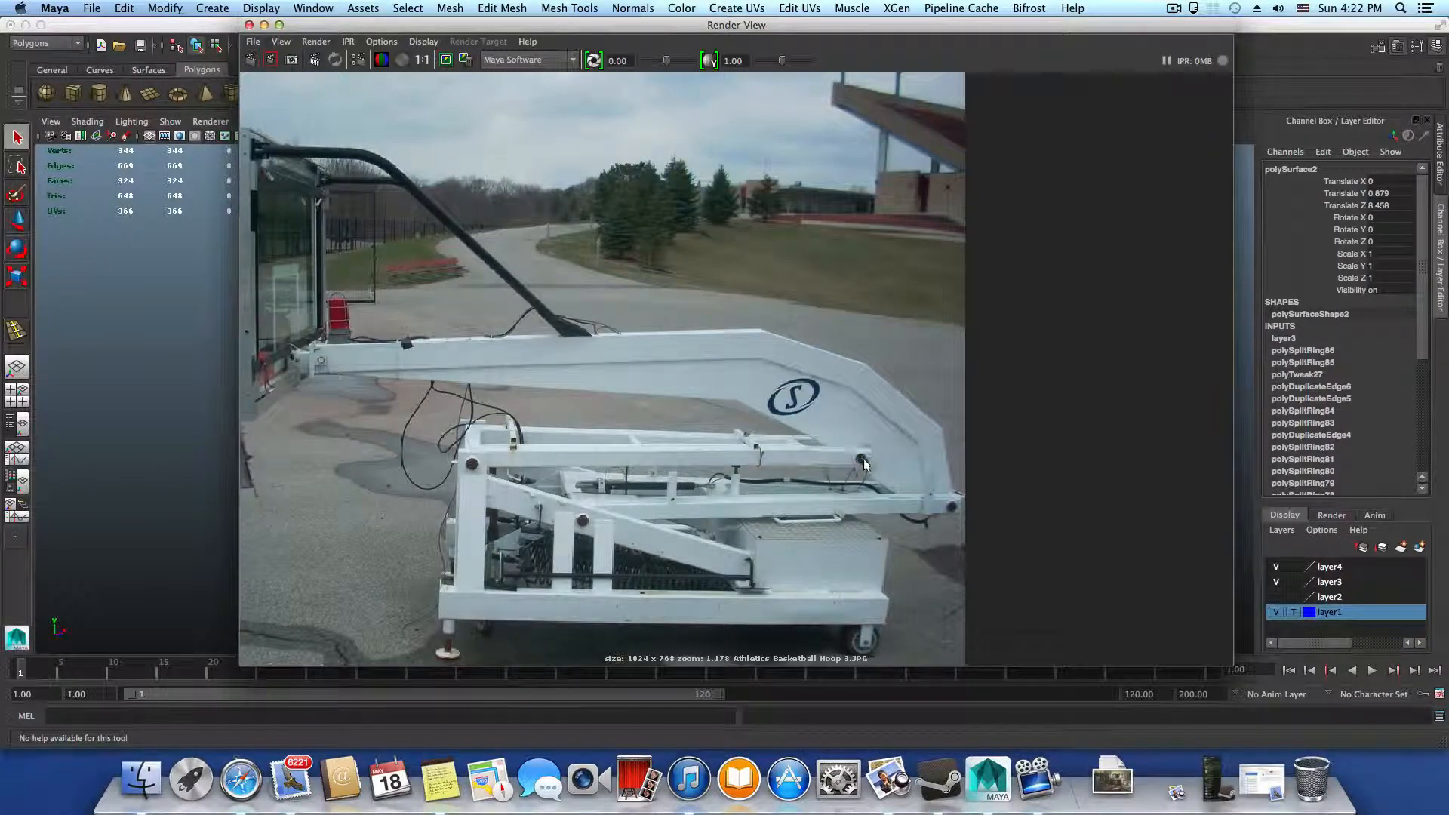
left_click(249, 25)
Insert two closely spaced edge loops around the upright just below its top end with the Insert Edge Loop Tool
left_click_drag(582, 370, 534, 355, "alt")
right_click(533, 349, "shift")
left_click(483, 364)
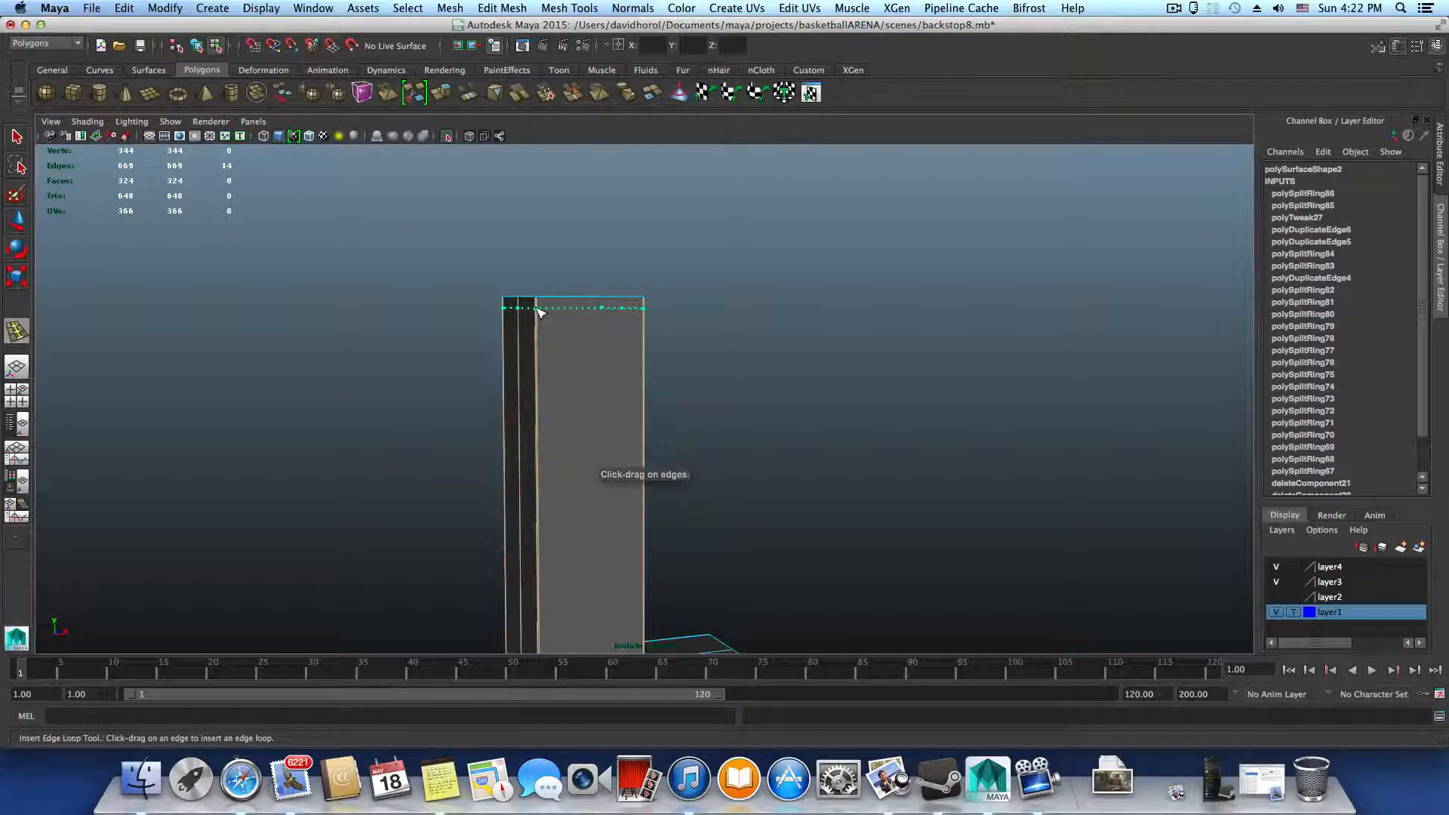
left_click(541, 309)
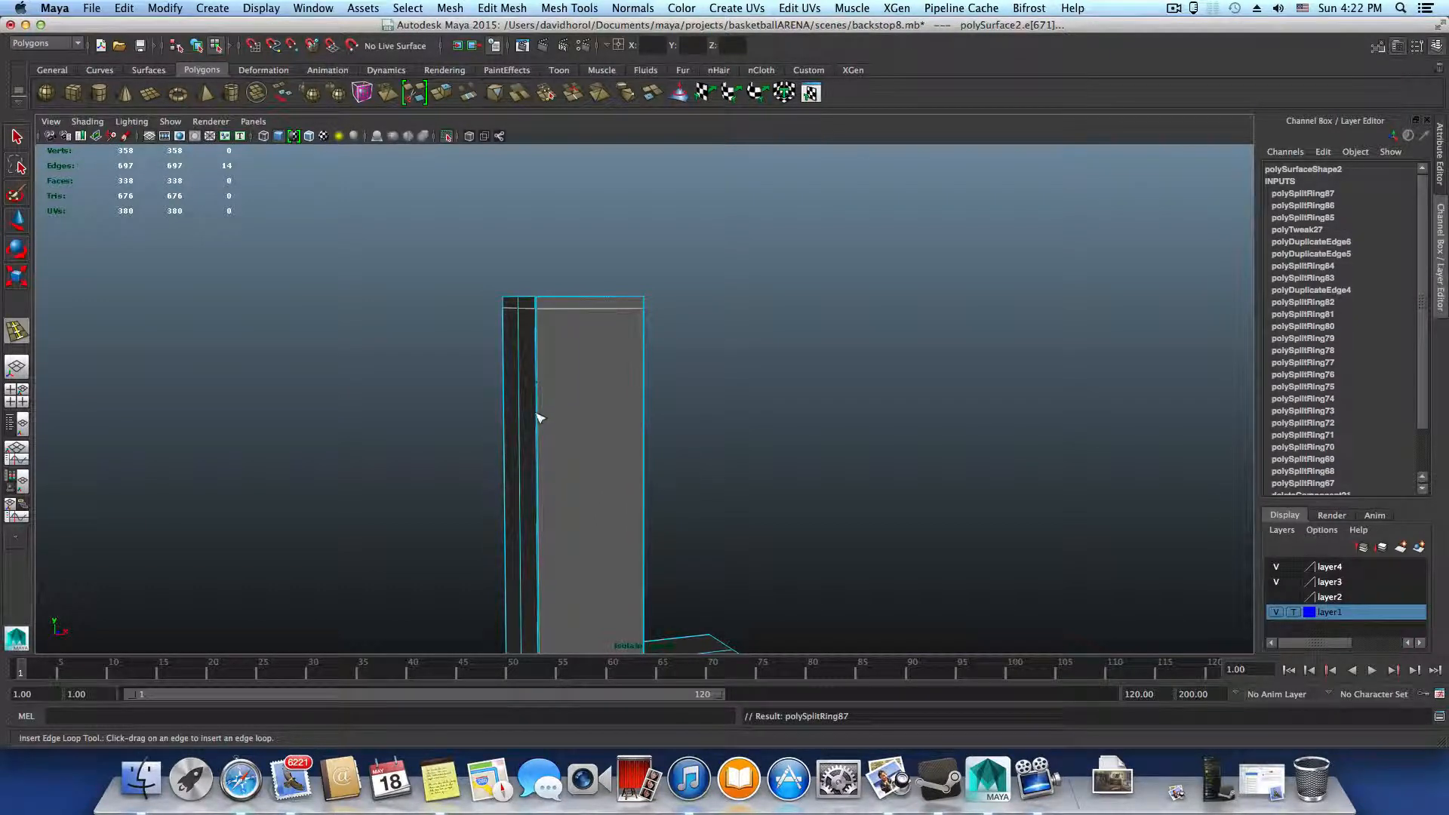
left_click_drag(535, 319, 498, 297, "alt")
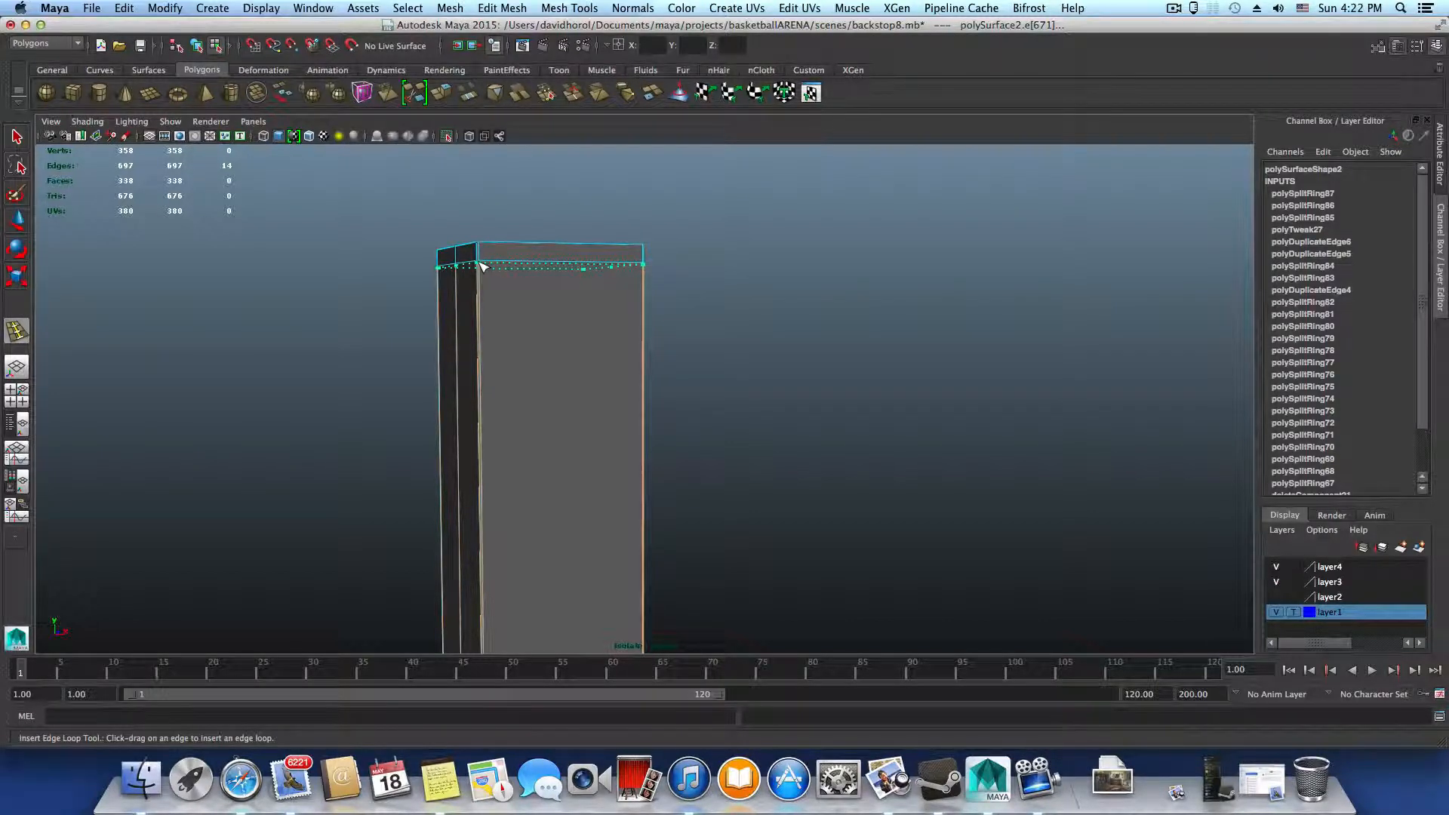
left_click(483, 265)
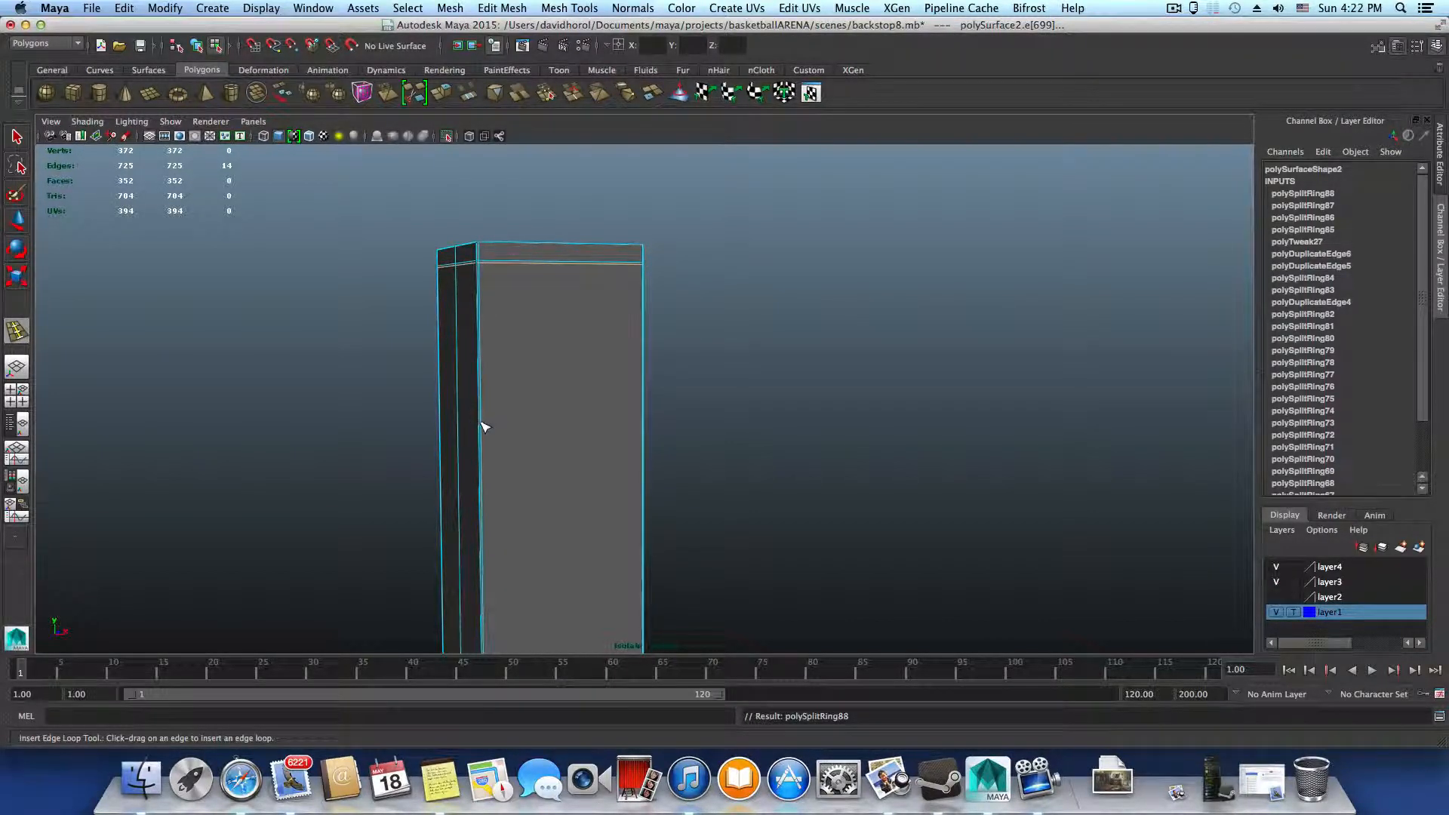
Insert a second pair of closely spaced edge loops around the upright, a short distance below the pair at its top end
left_click_drag(484, 427, 608, 428, "alt")
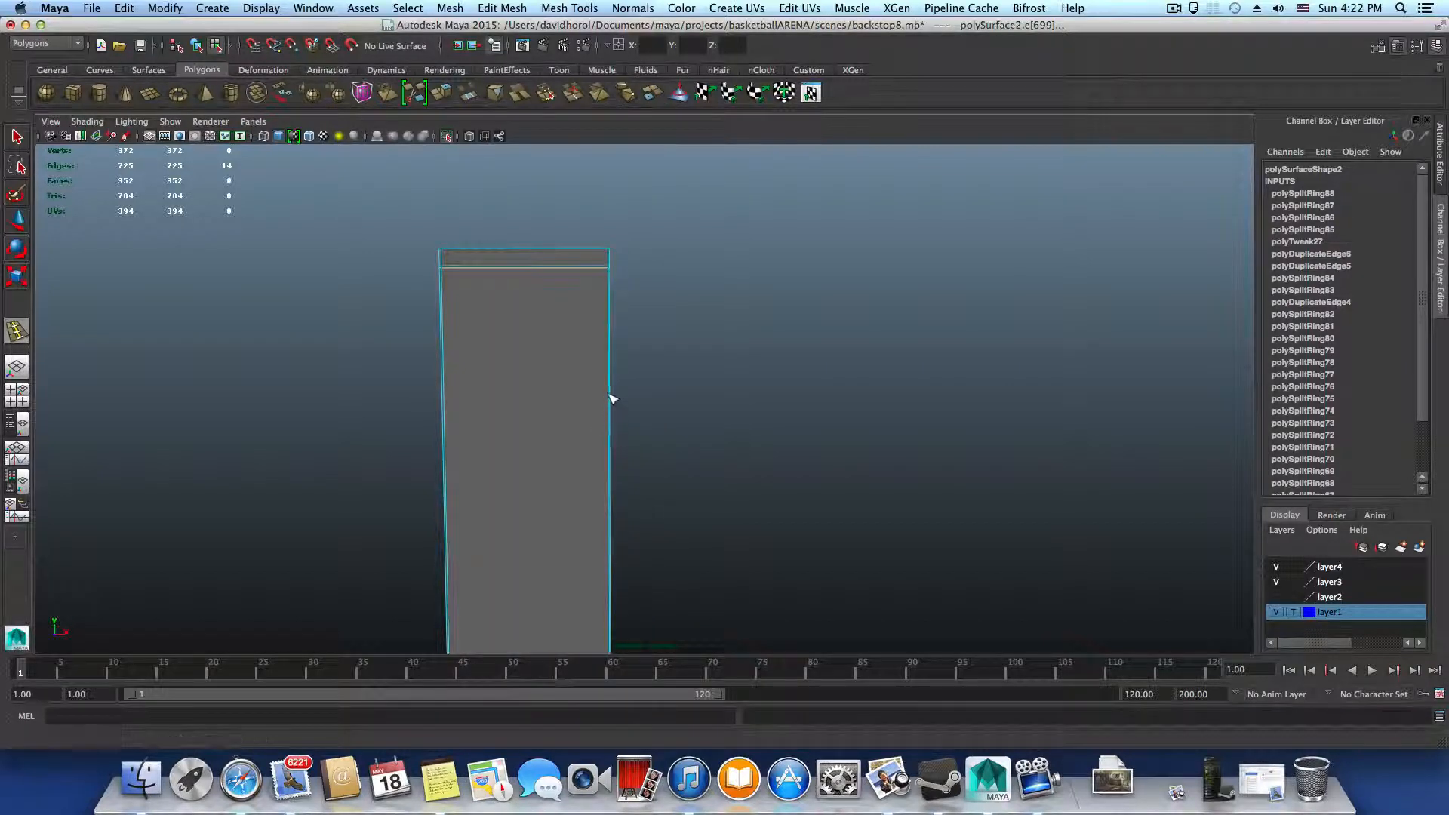
middle_click_drag(611, 398, 638, 395, "alt")
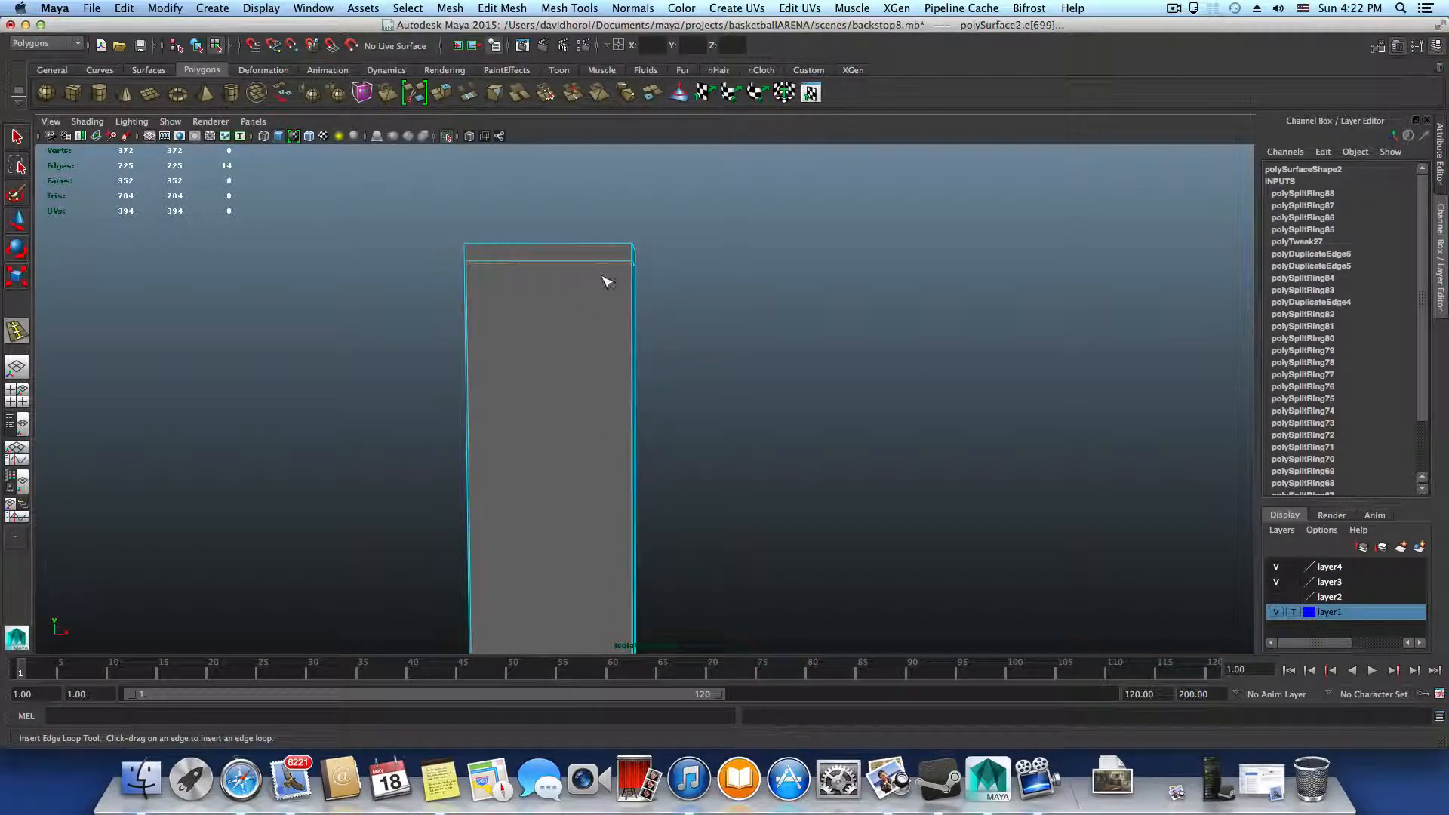
left_click_drag(634, 413, 641, 404)
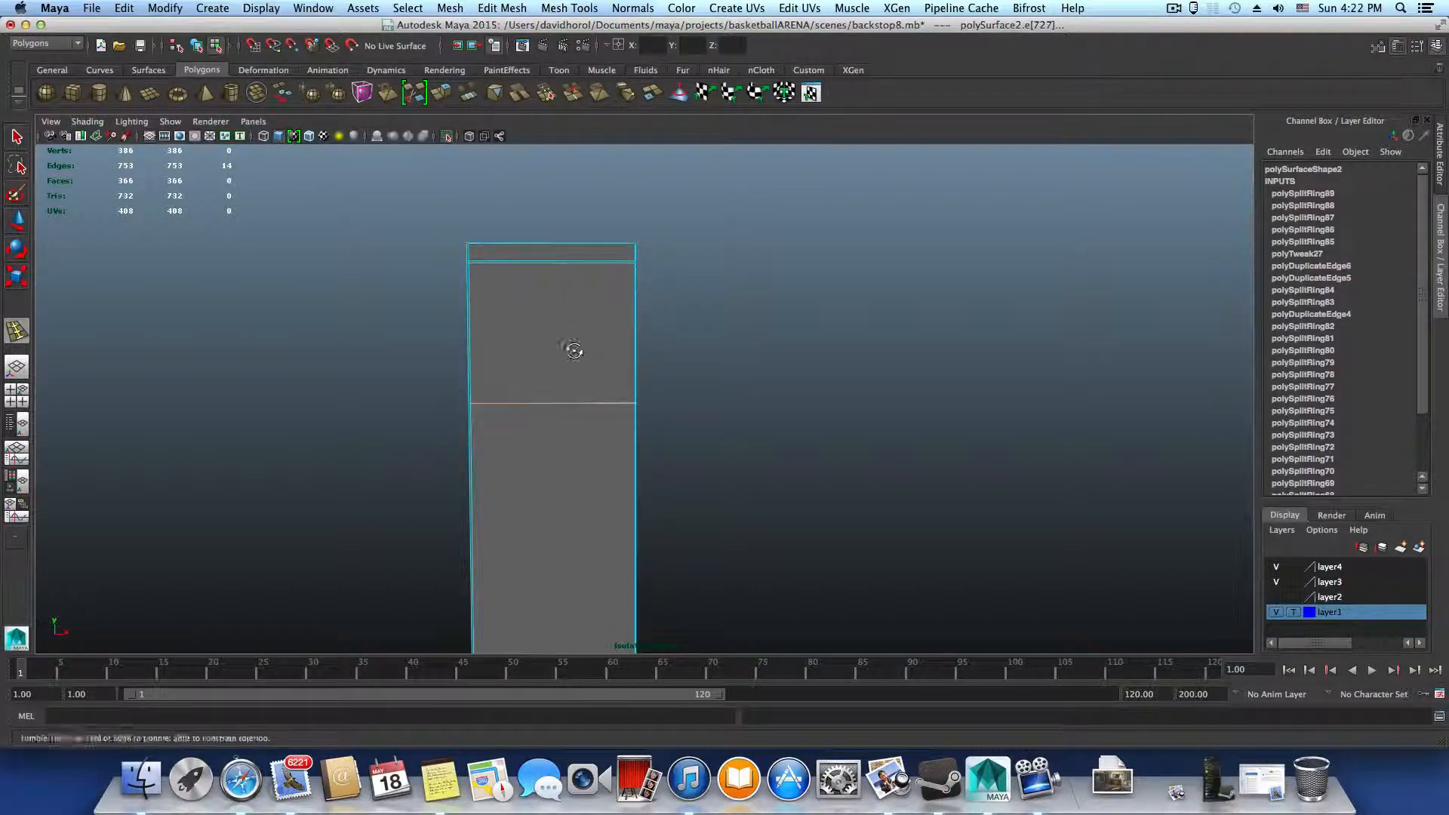
mouse_move(573, 350)
left_mouse_down("alt")
mouse_move(635, 347)
mouse_move(566, 359)
left_mouse_up("alt")
left_click_drag(640, 411, 556, 463)
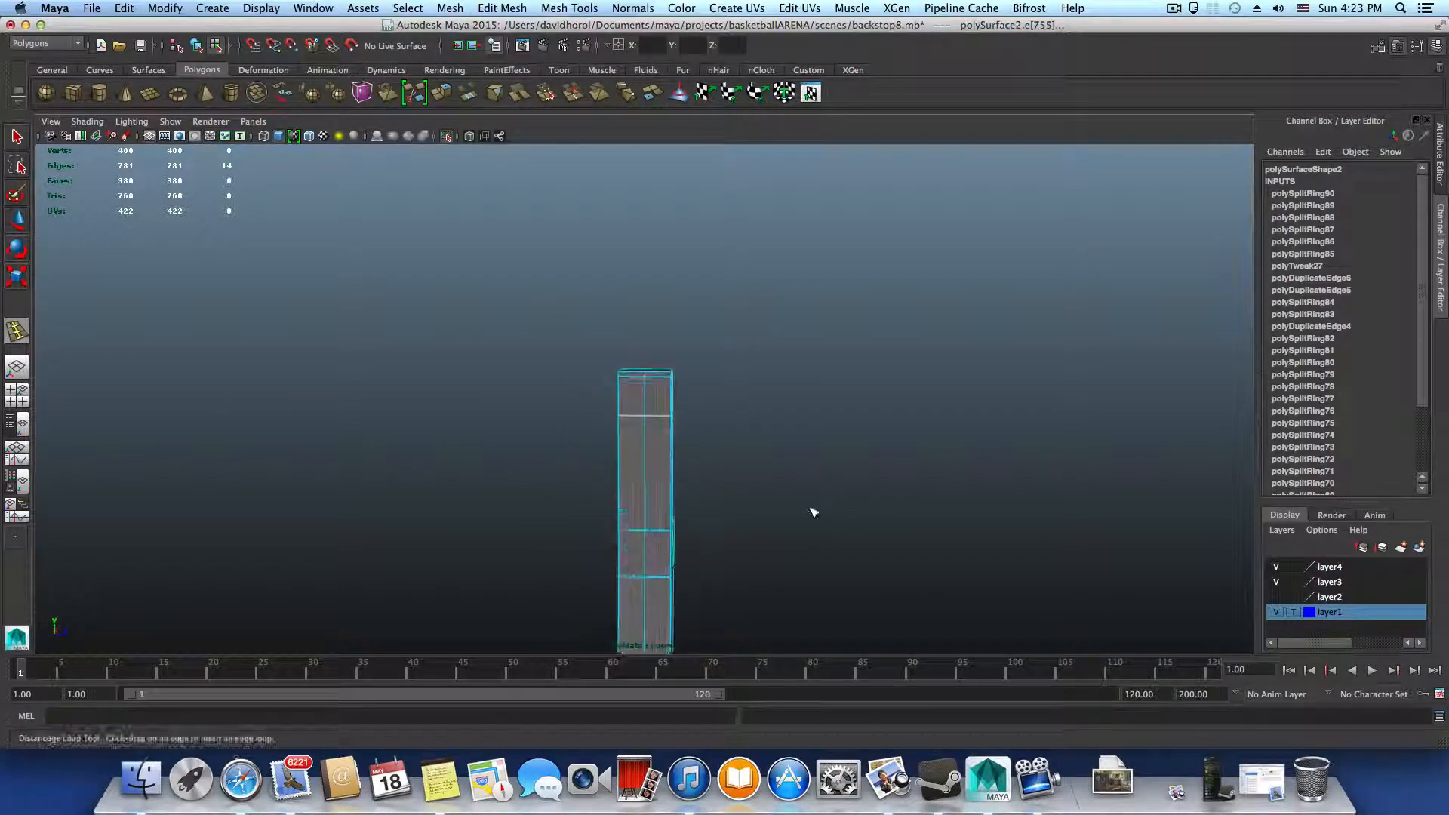
Examine the position of the lower loop pair on the upright's top section from the front, side and back
left_click_drag(813, 513, 506, 465, "alt")
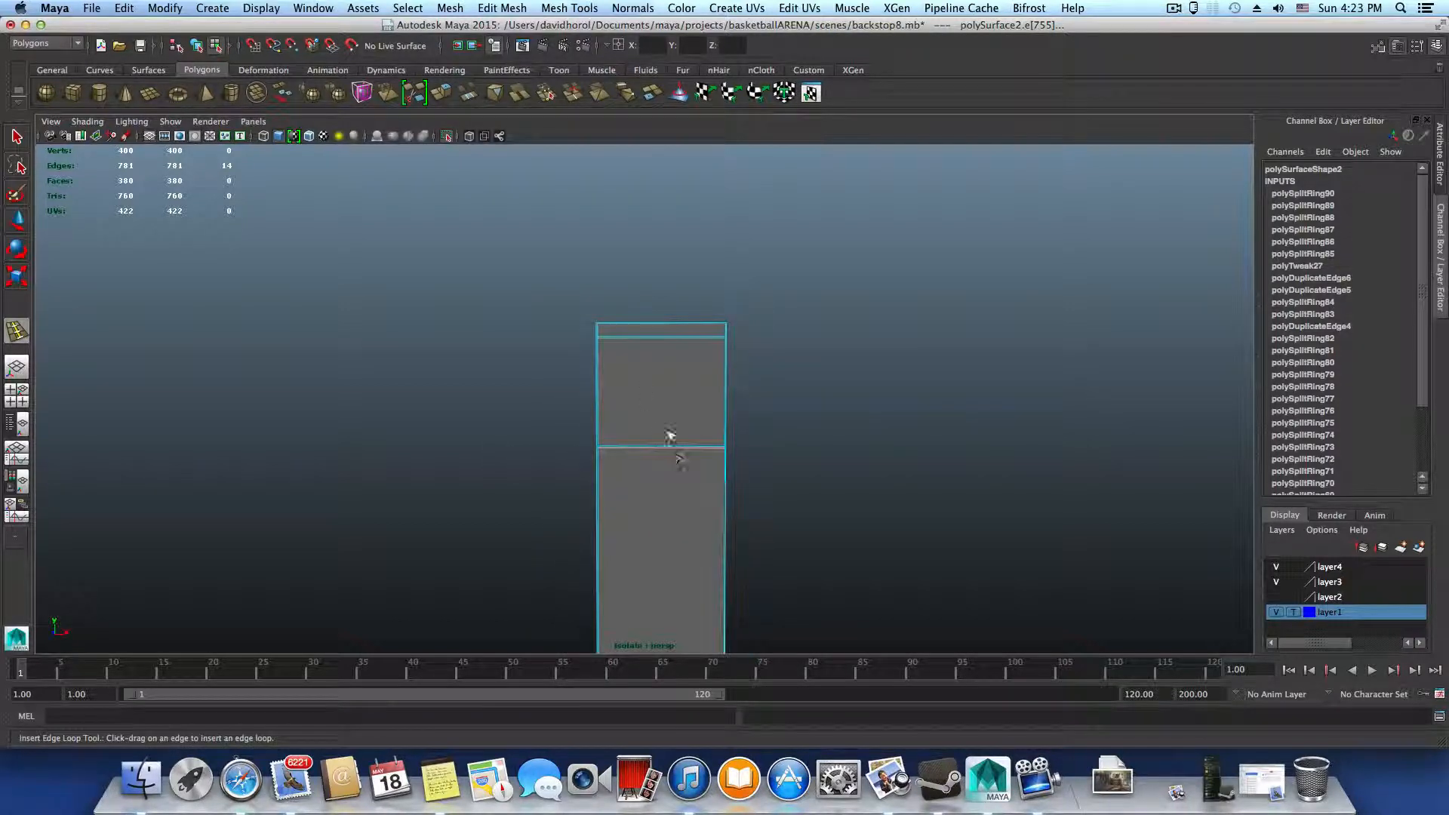
left_click_drag(692, 462, 626, 536, "alt")
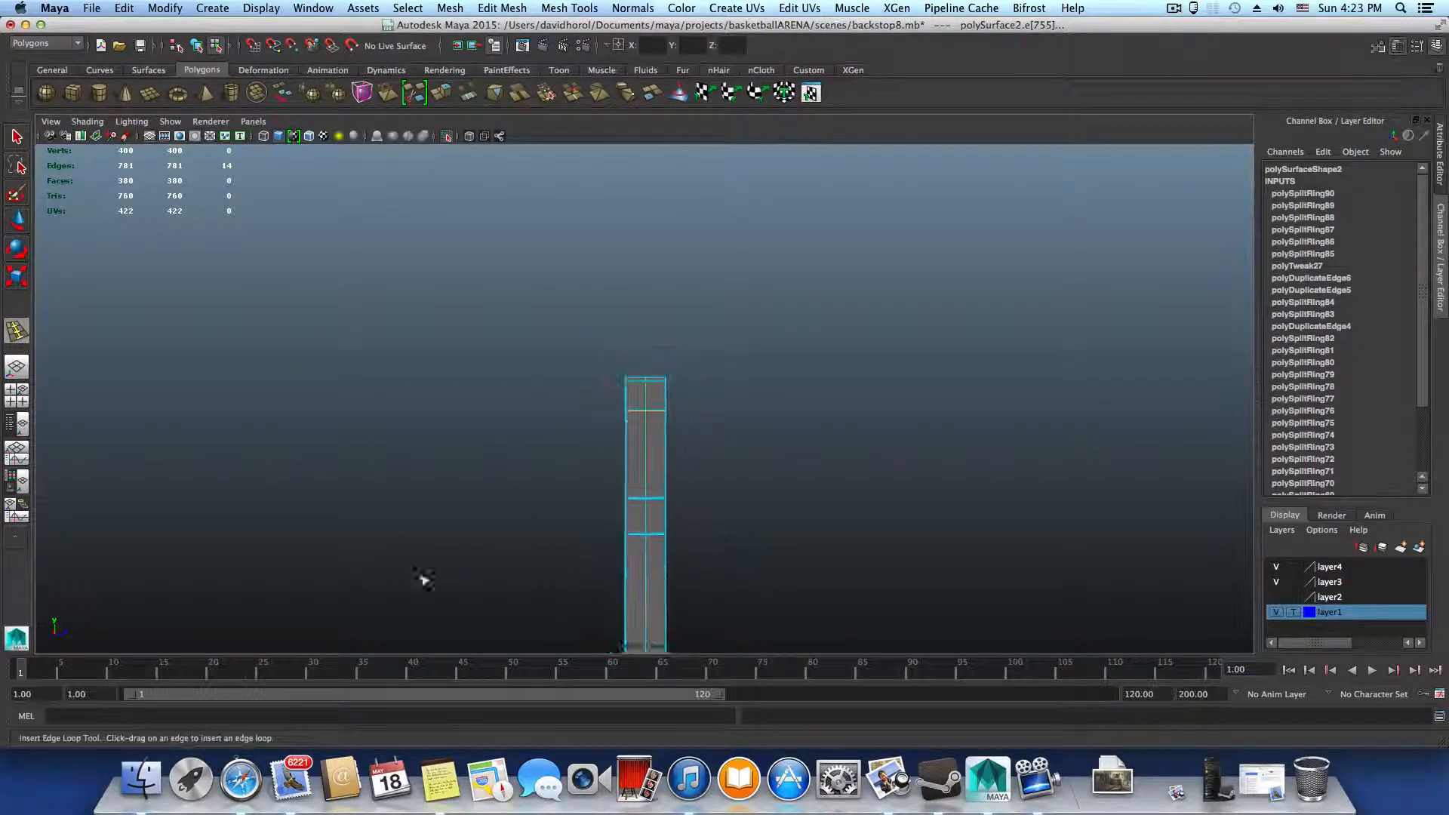
left_click_drag(420, 582, 652, 610, "alt")
left_click_drag(508, 590, 443, 583, "alt")
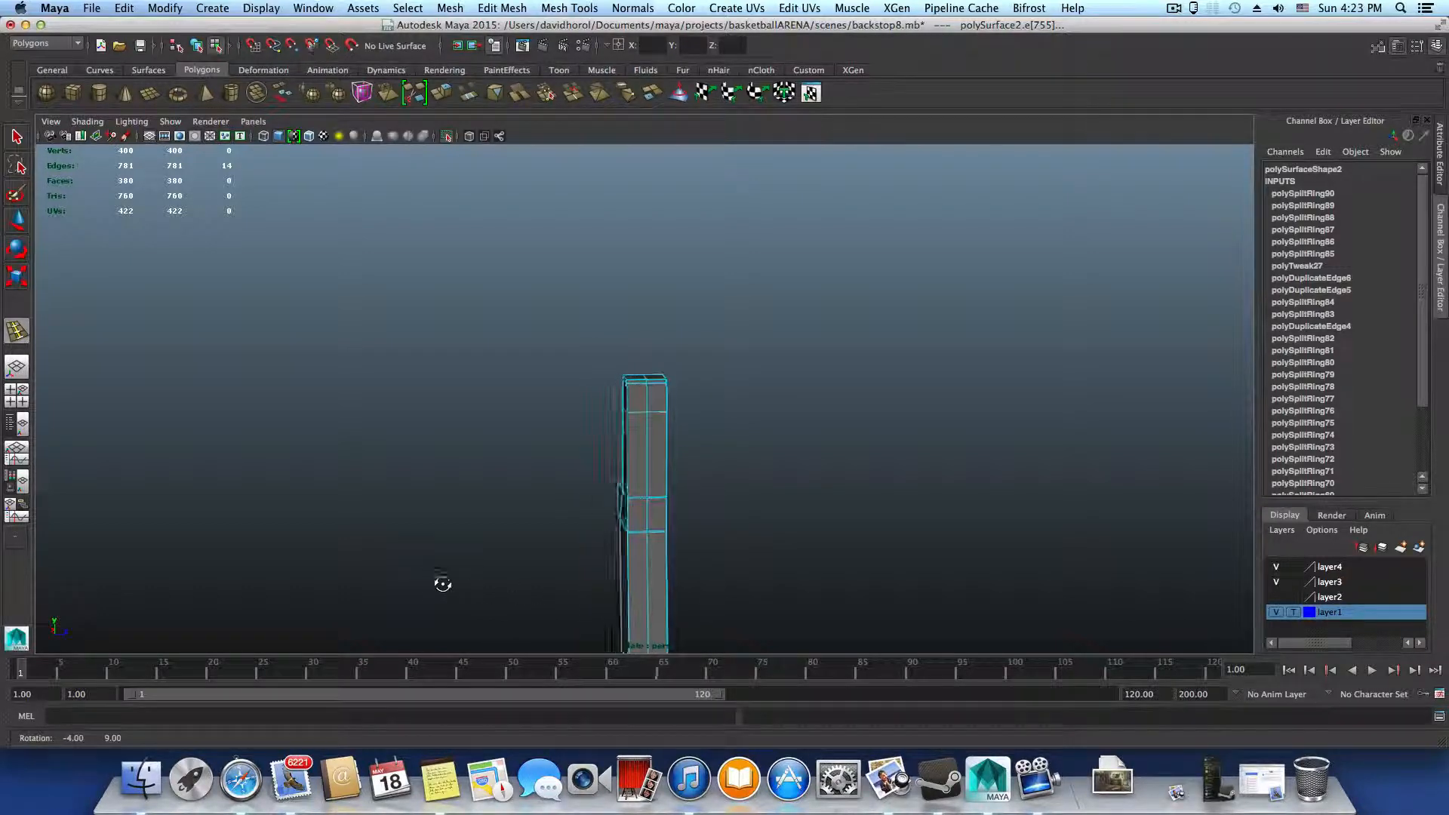
right_click_drag(622, 591, 518, 524, "alt")
middle_click_drag(518, 524, 534, 427, "alt")
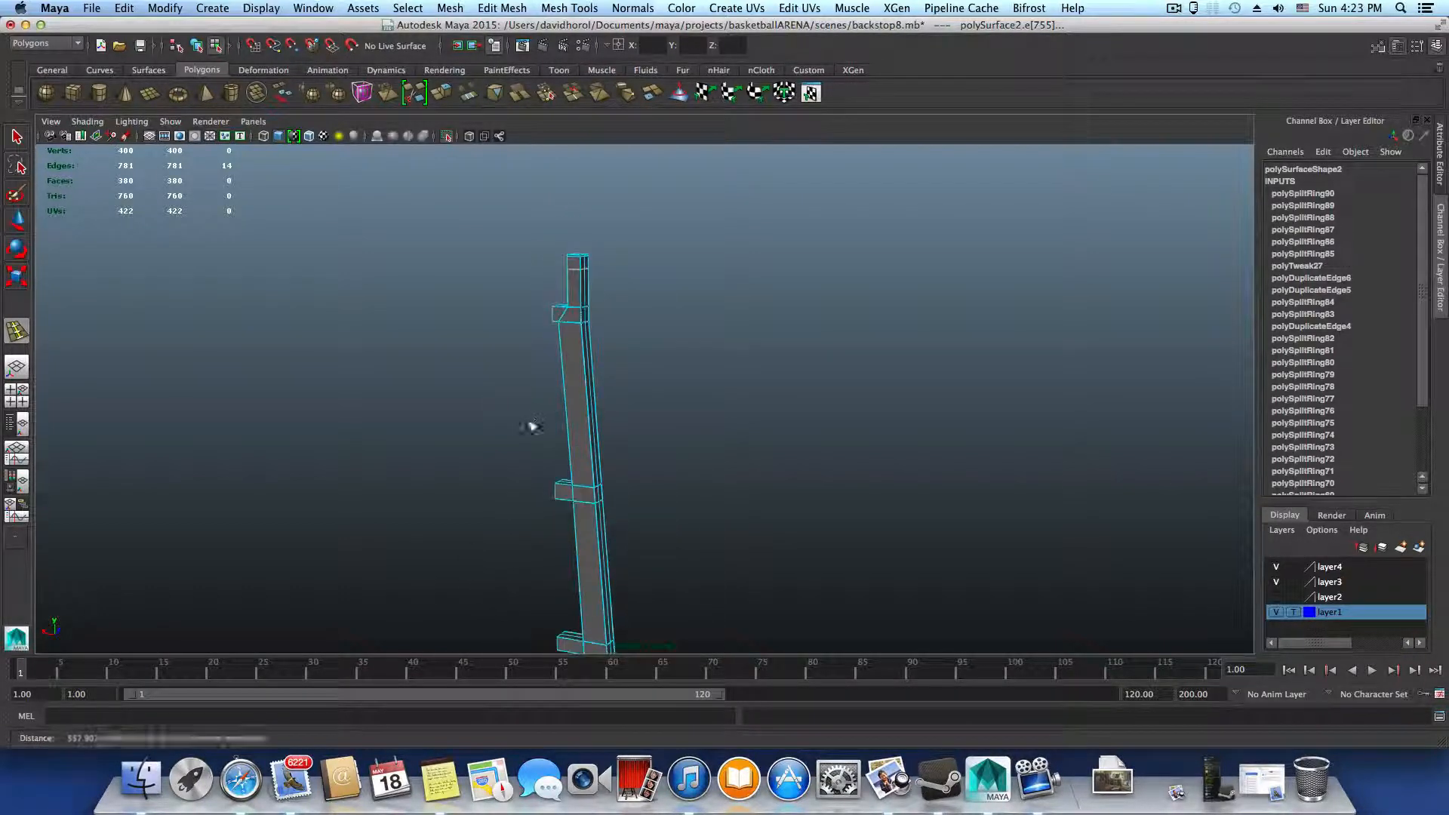
right_click_drag(506, 421, 741, 482, "alt")
middle_click_drag(535, 392, 760, 649, "alt")
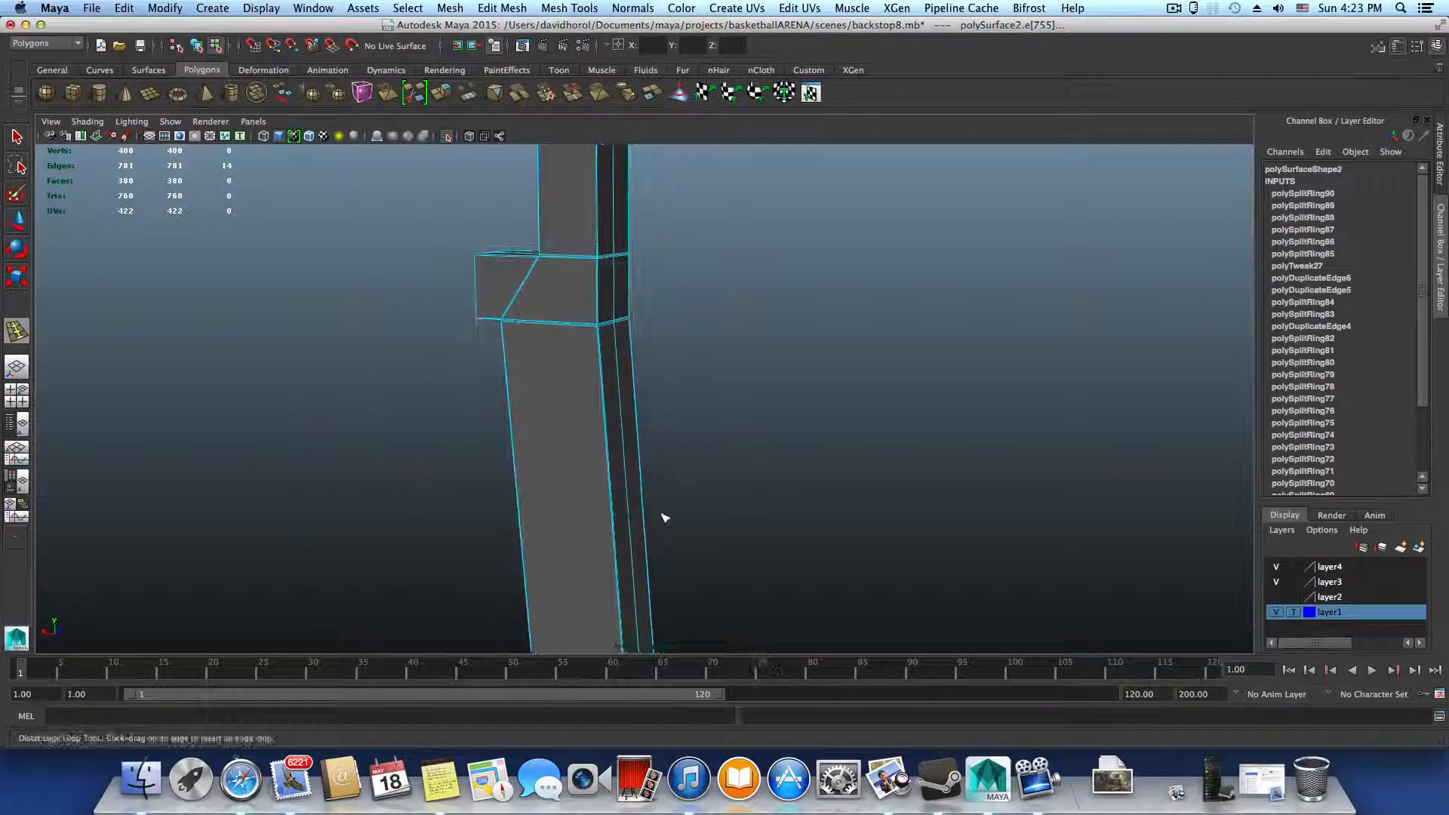
left_click_drag(667, 518, 524, 388, "alt")
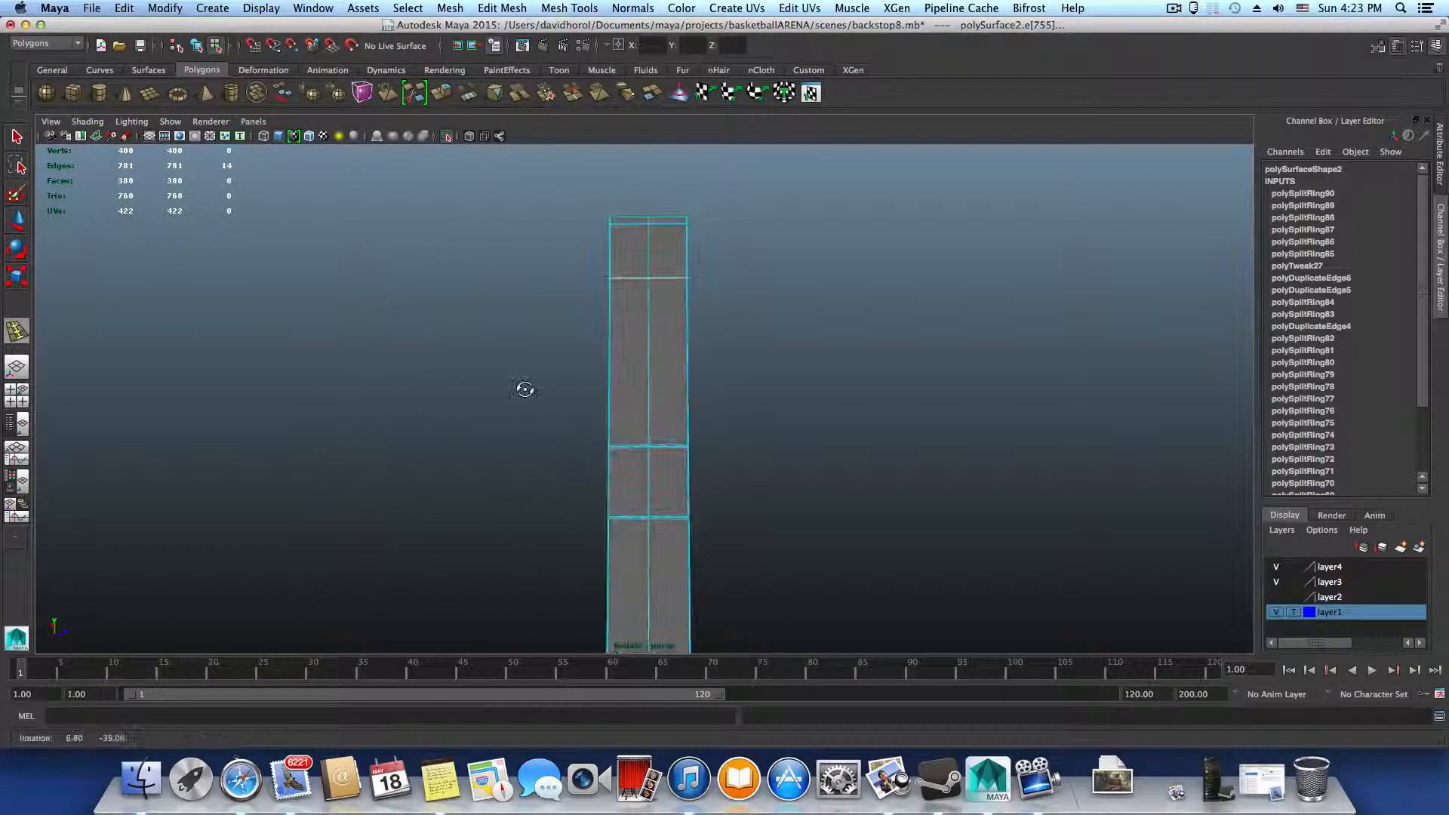
right_click_drag(629, 434, 689, 421, "alt")
middle_click_drag(689, 421, 715, 605, "alt")
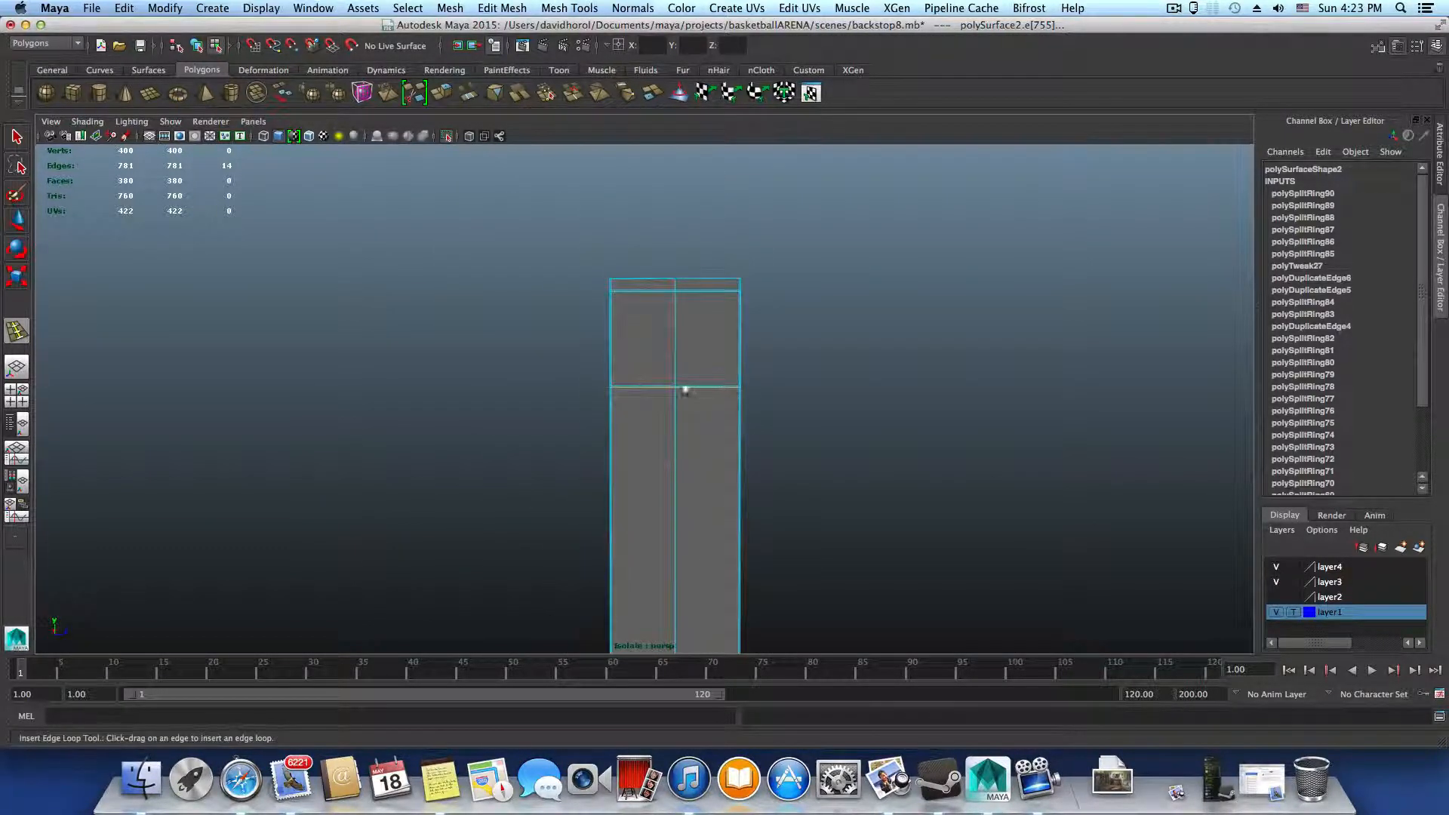
left_click_drag(718, 356, 514, 382, "alt")
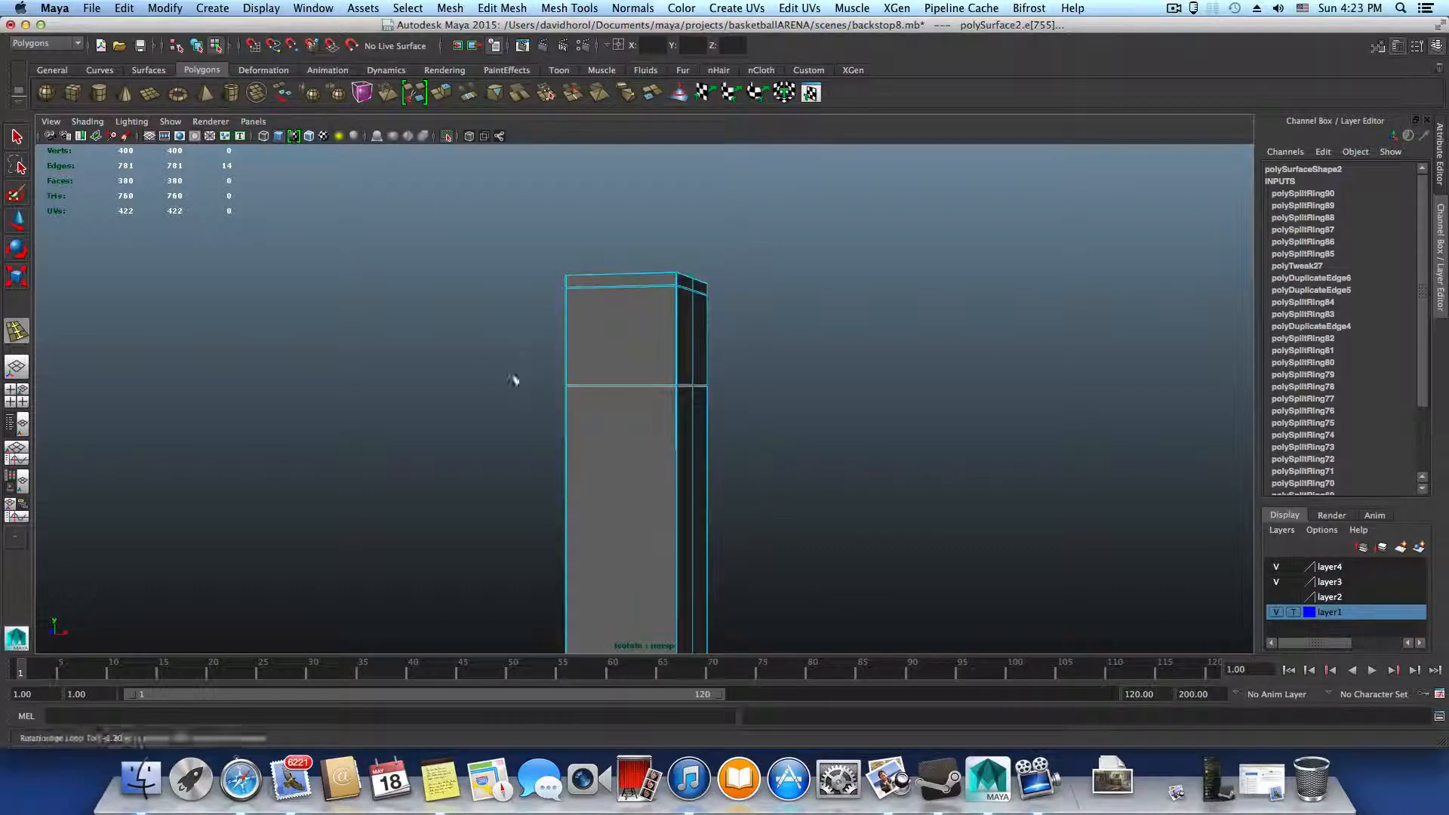
left_click_drag(657, 353, 668, 321, "alt")
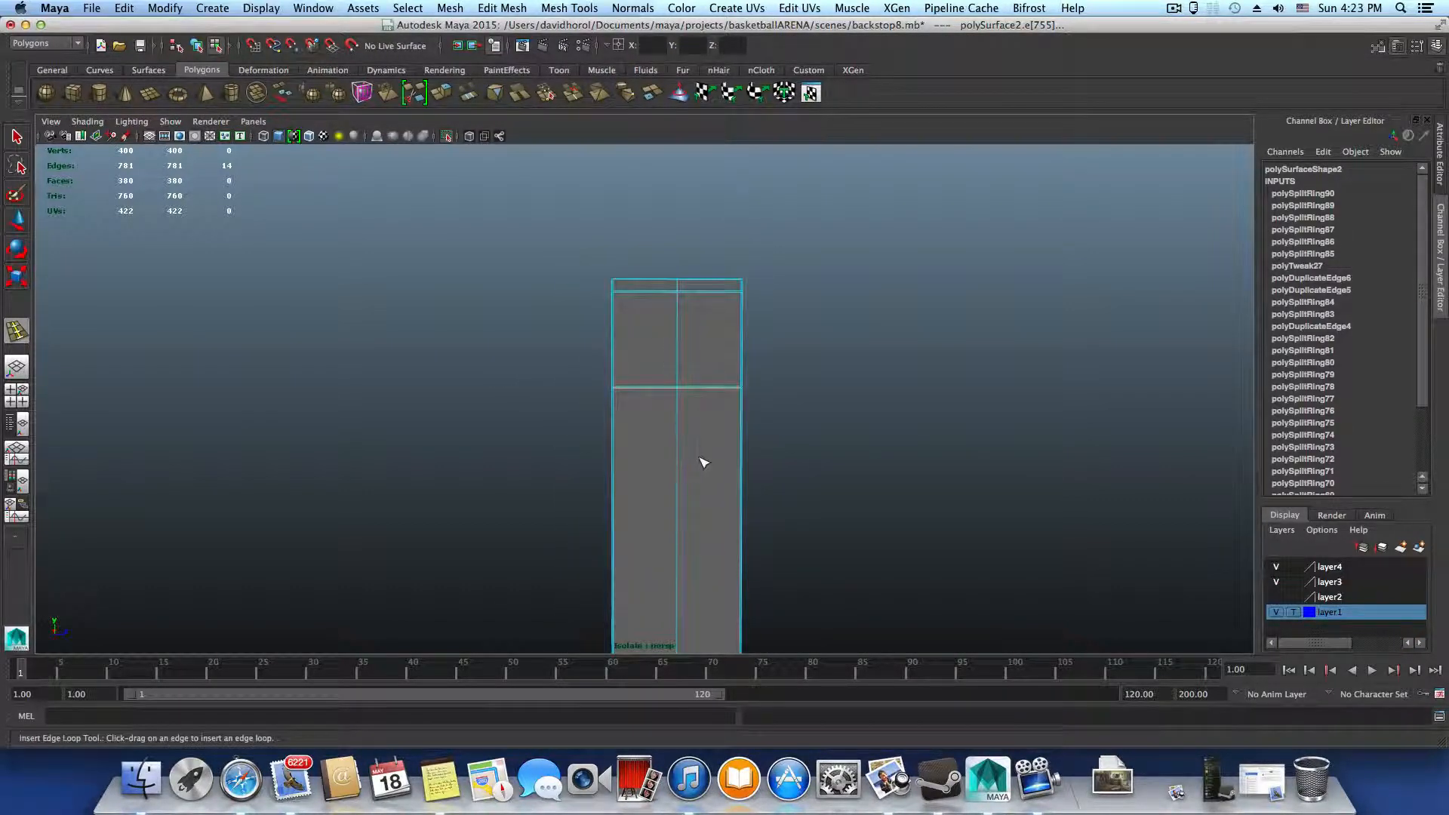
Undo the lower loop pair, insert a new closely spaced pair slightly farther down the upright, and leave the Insert Edge Loop Tool
key("z")
key("z")
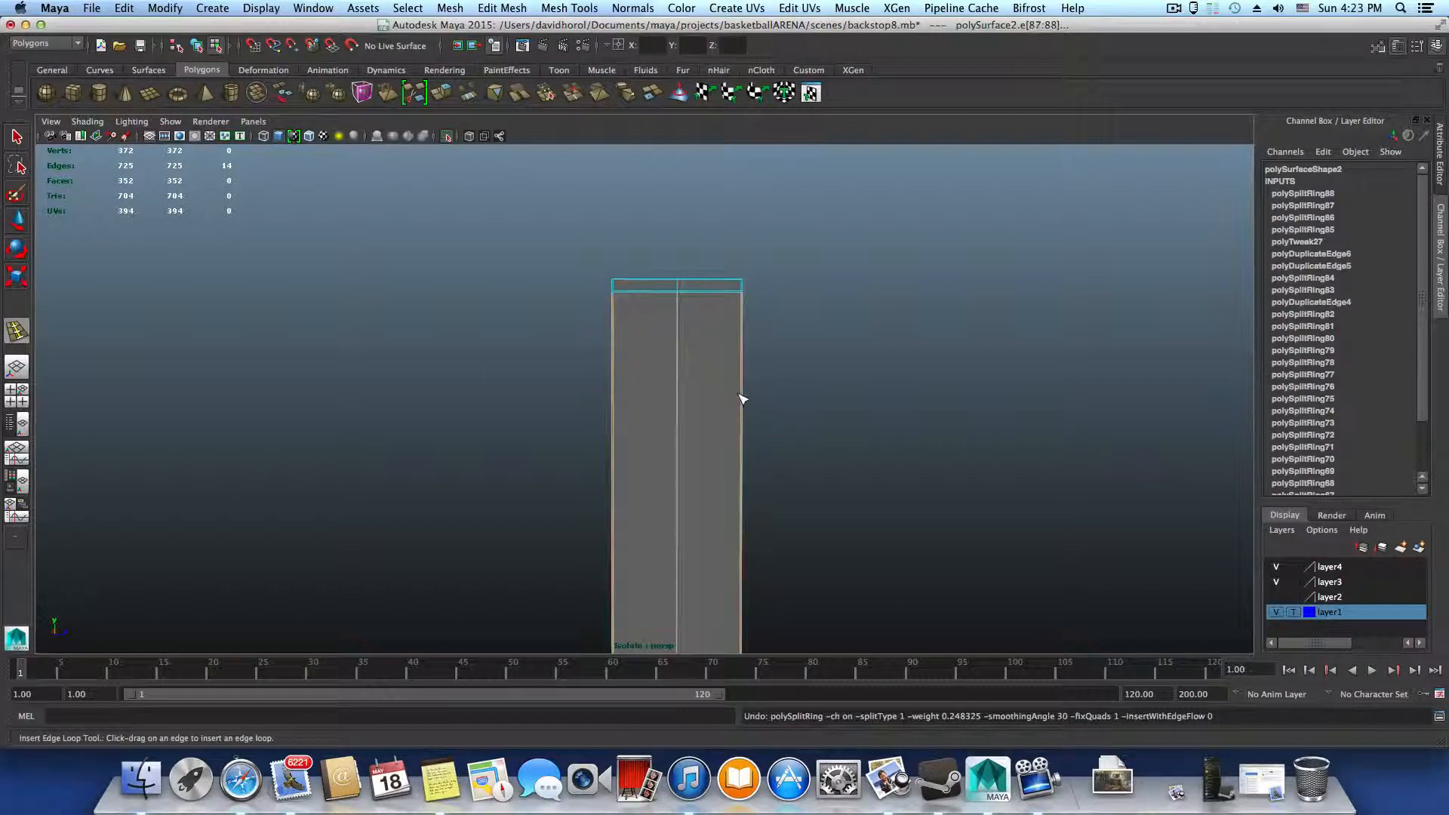
left_click(744, 396)
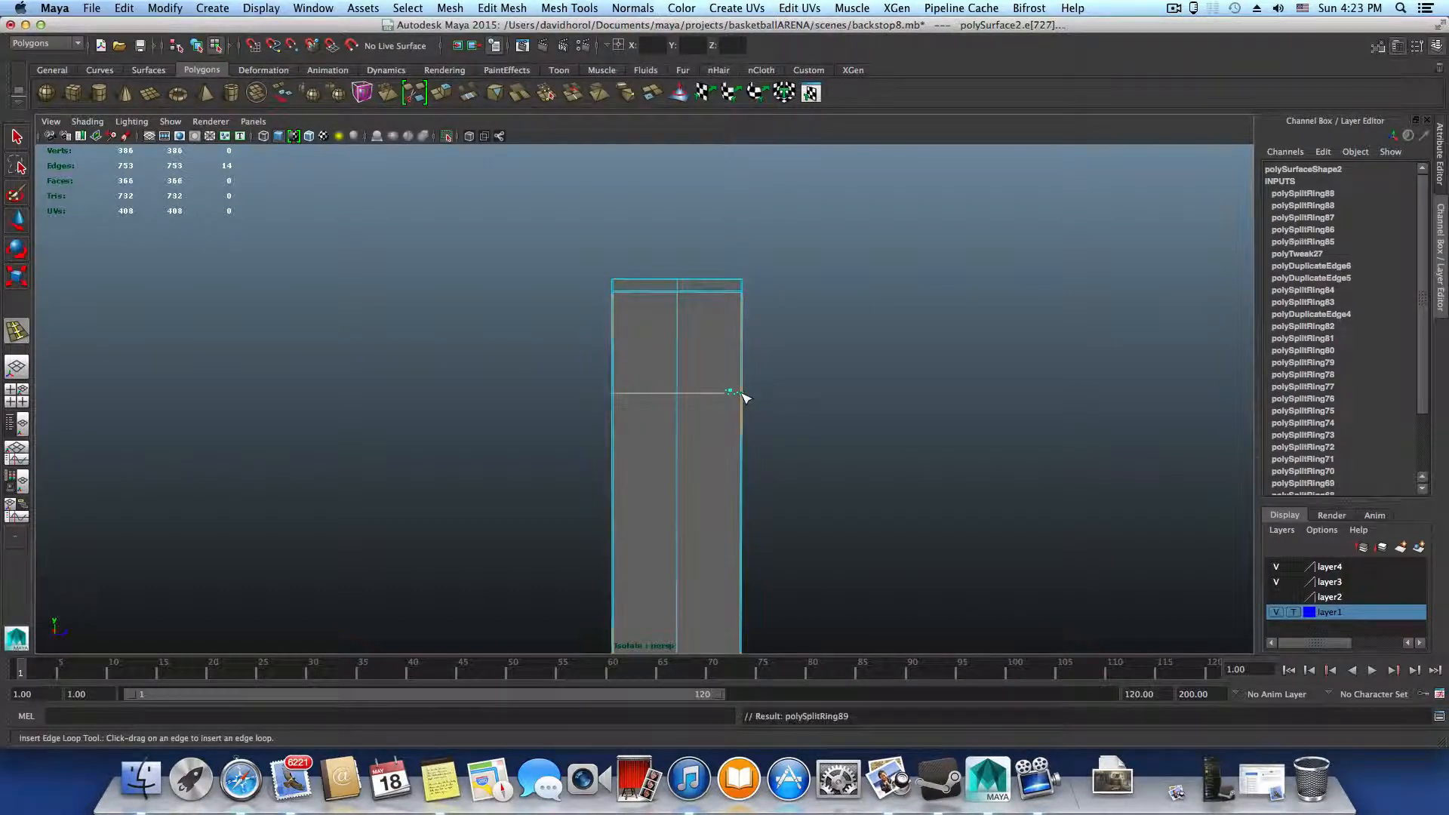
left_click_drag(741, 405, 744, 399)
left_click_drag(705, 472, 690, 384, "alt")
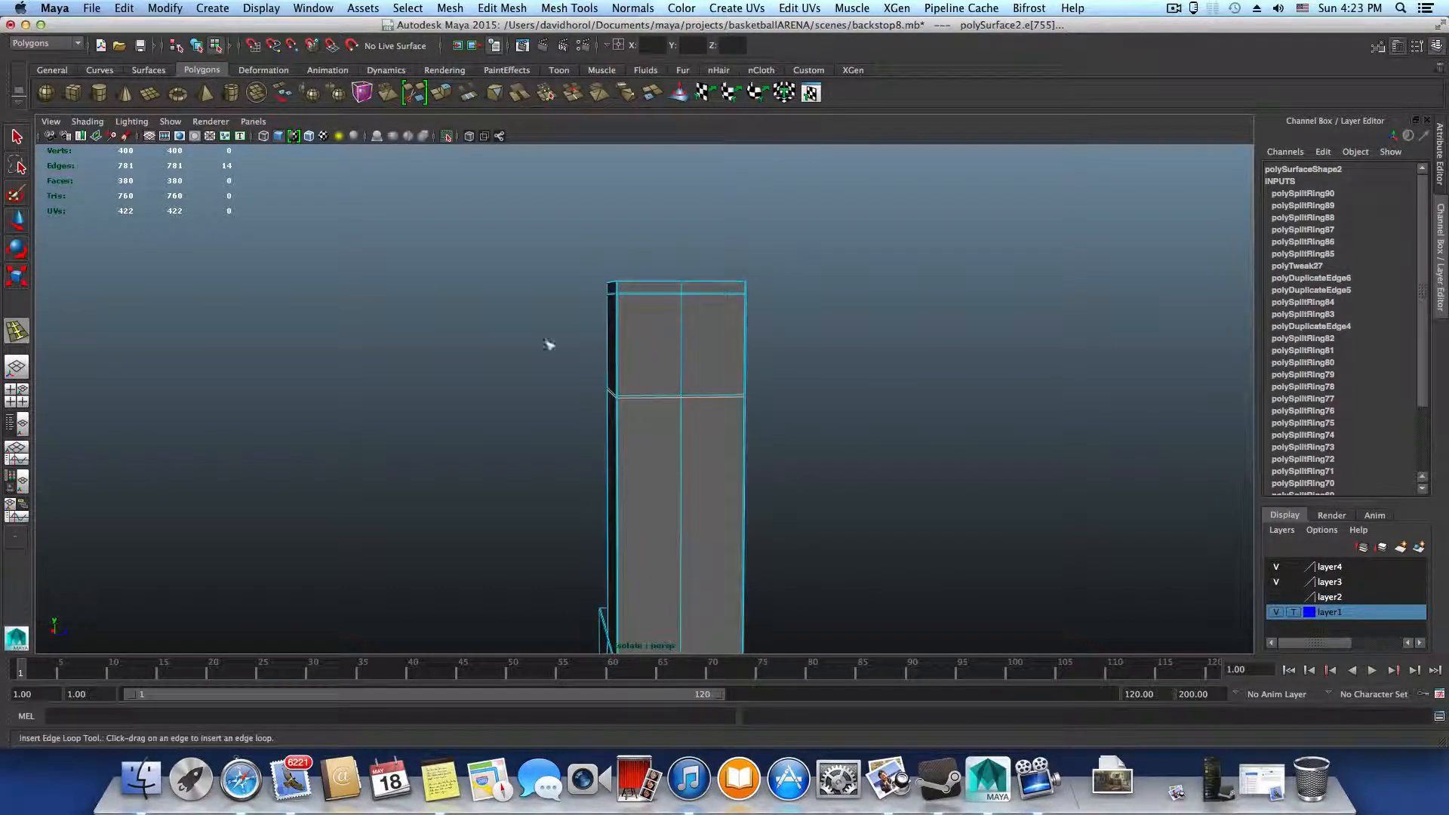
left_click(17, 136)
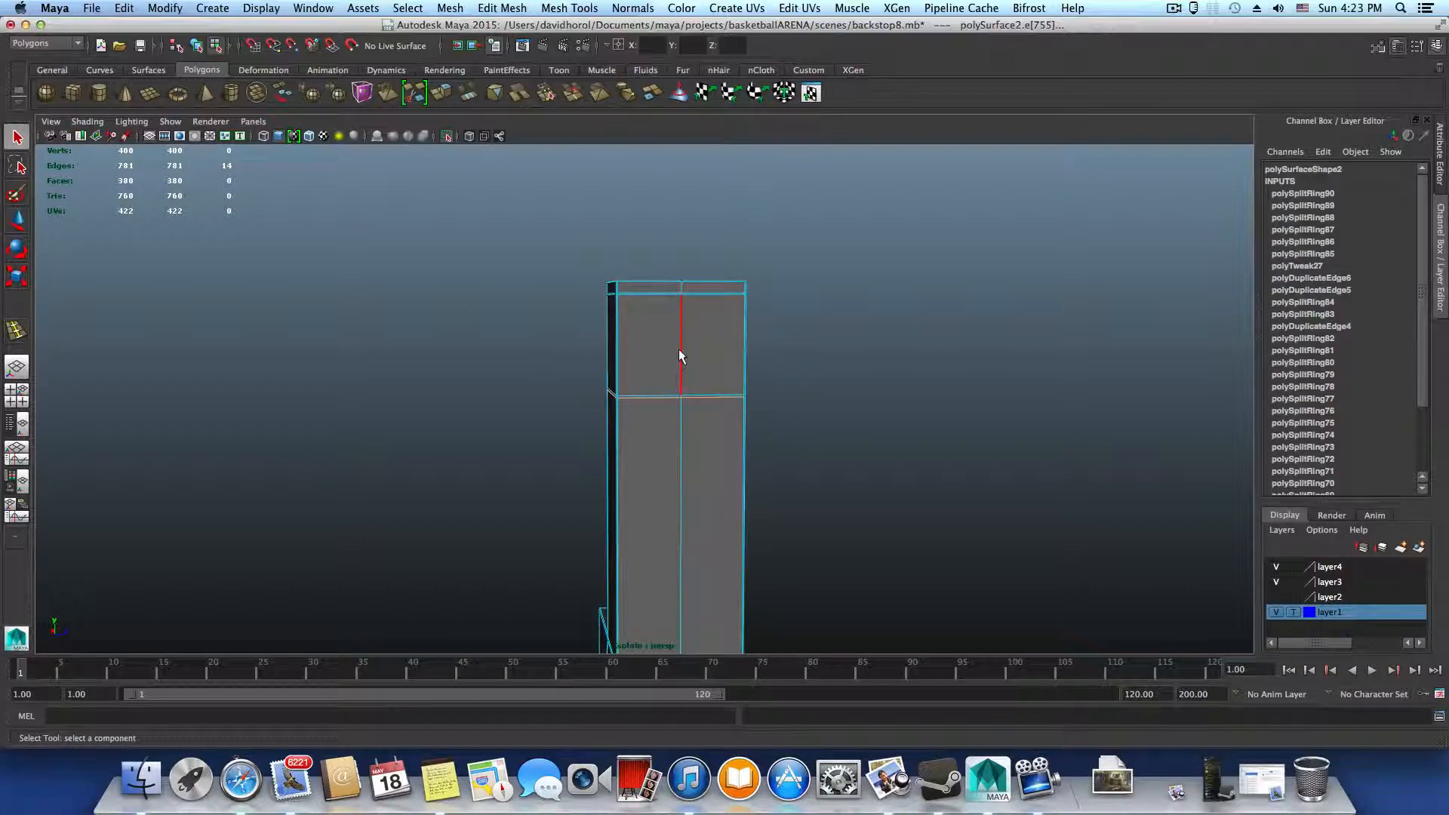
Insert an edge loop around the upright midway between the two closely spaced loop pairs at its top end
right_click_drag(678, 349, 702, 374)
left_click(681, 327)
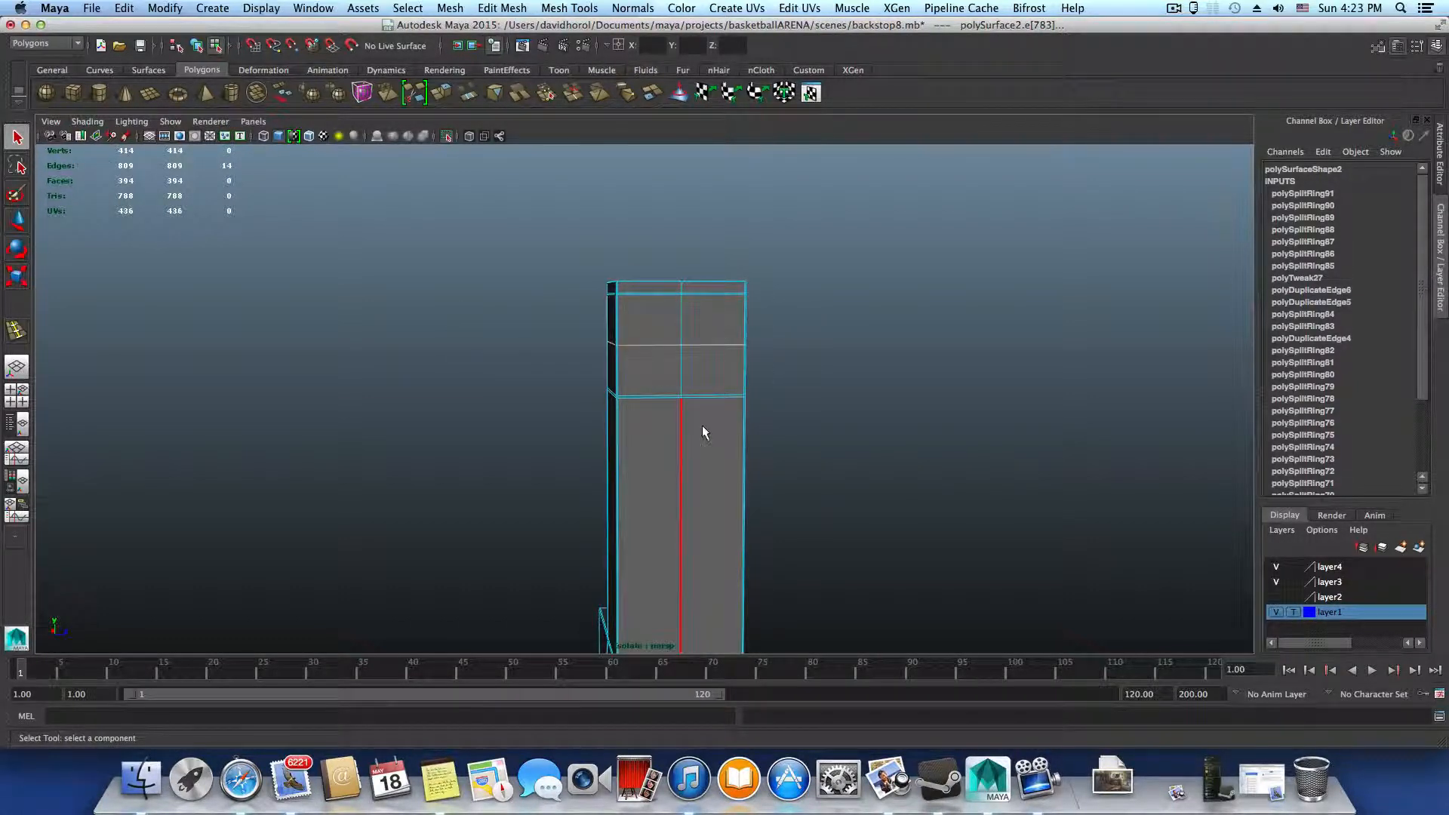
left_click_drag(702, 425, 676, 317, "alt")
Chamfer the vertex where the new midway loop crosses the center edge on the upright's front face into a small diamond
left_click_drag(792, 375, 710, 349, "alt")
right_click_drag(709, 345, 667, 349)
left_click(685, 349)
mouse_move(735, 407)
left_mouse_down("alt")
mouse_move(715, 415)
mouse_move(728, 418)
left_mouse_up("alt")
right_click_drag(679, 338, 747, 336, "shift")
left_click_drag(727, 340, 708, 372, "alt")
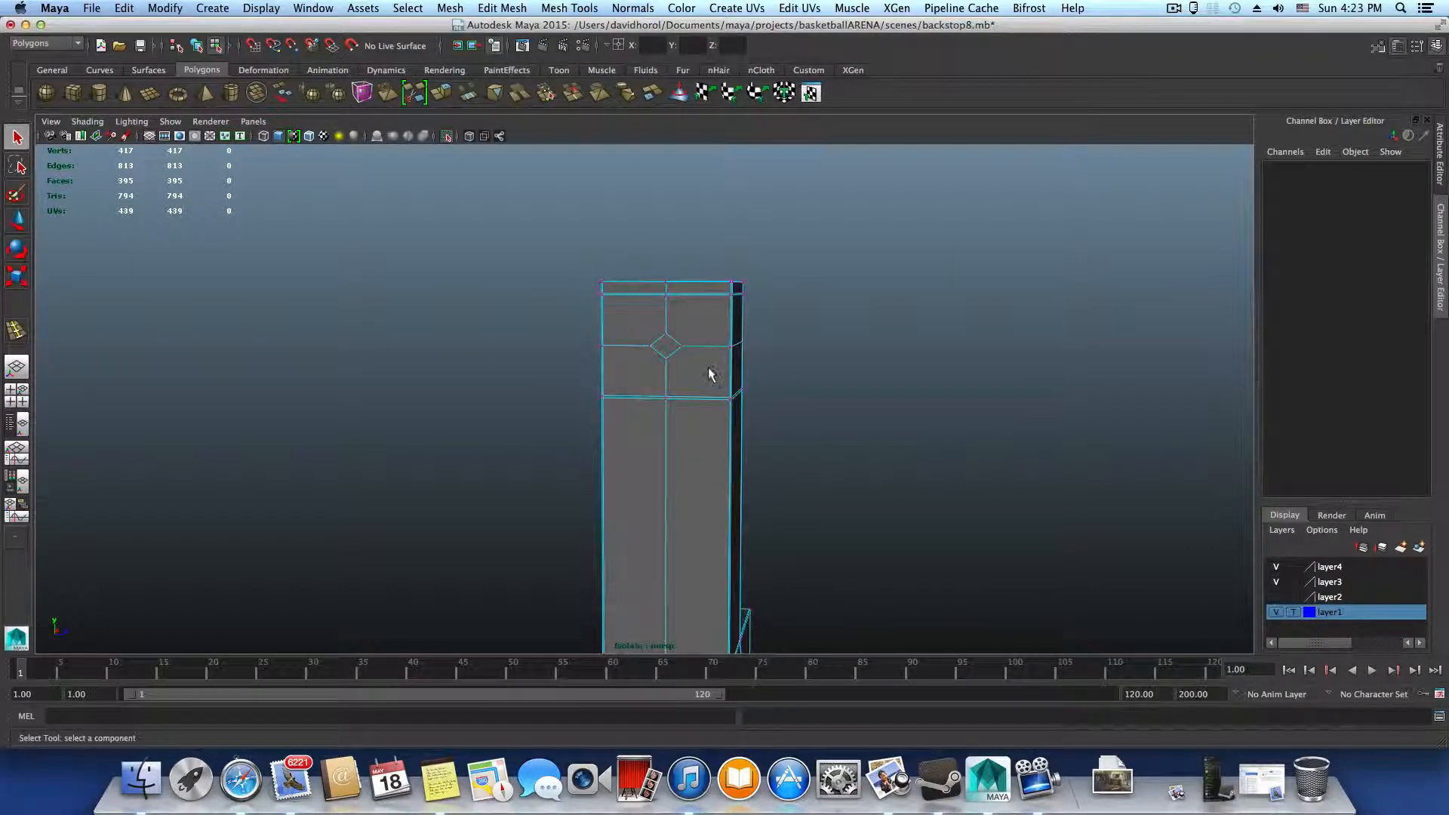
Duplicate the diamond face and the four faces around it as a separate patch, and return to object selection
right_click_drag(708, 373, 695, 373)
left_click(695, 373)
left_click(642, 360, "shift")
left_click(640, 323, "shift")
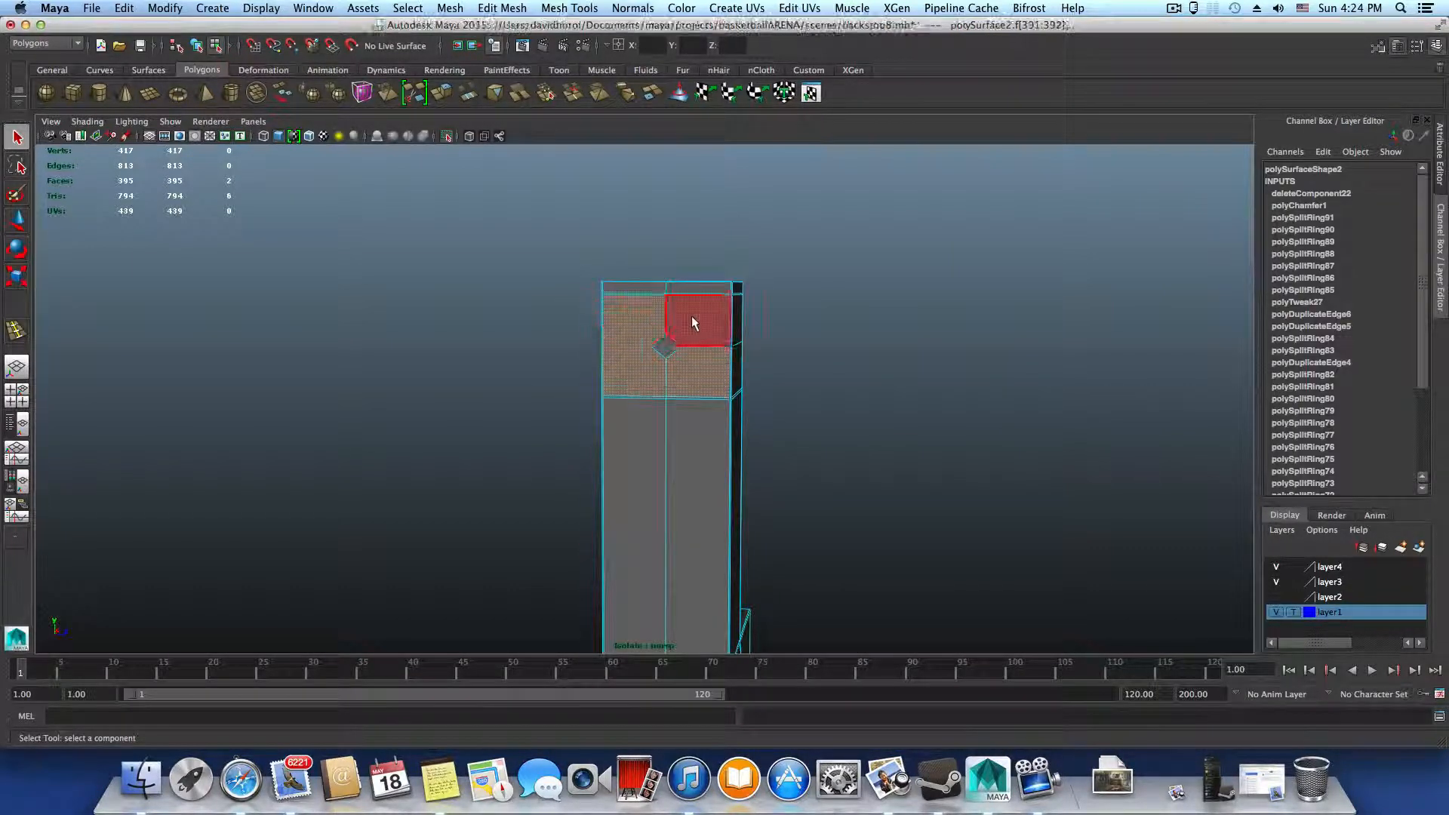
left_click(691, 316, "shift")
mouse_move(764, 401)
left_mouse_down("alt")
mouse_move(692, 401)
mouse_move(755, 377)
left_mouse_up("alt")
left_click(686, 382, "shift")
right_click_drag(528, 307, 838, 301, "alt")
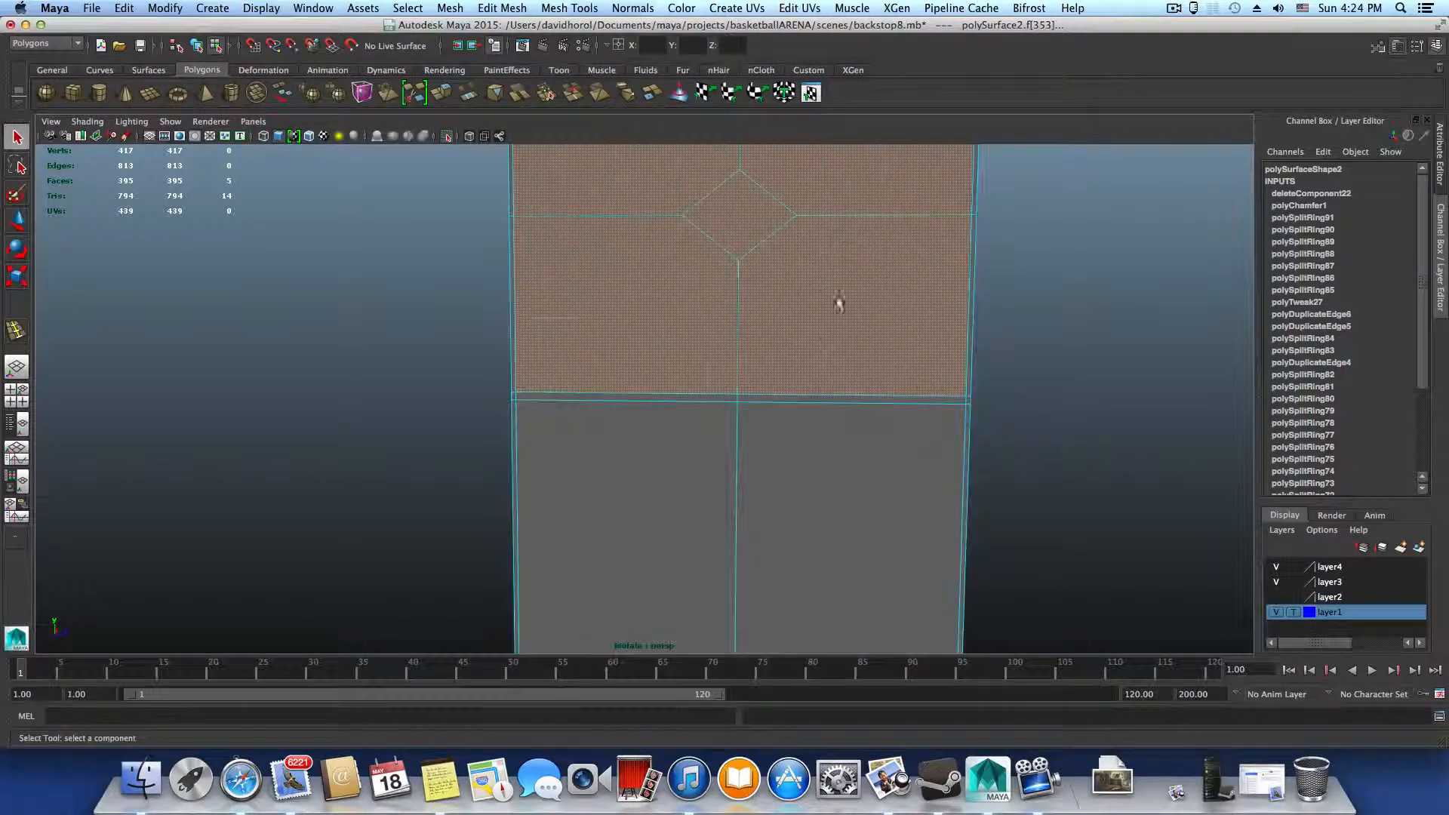
middle_click_drag(865, 290, 831, 415, "alt")
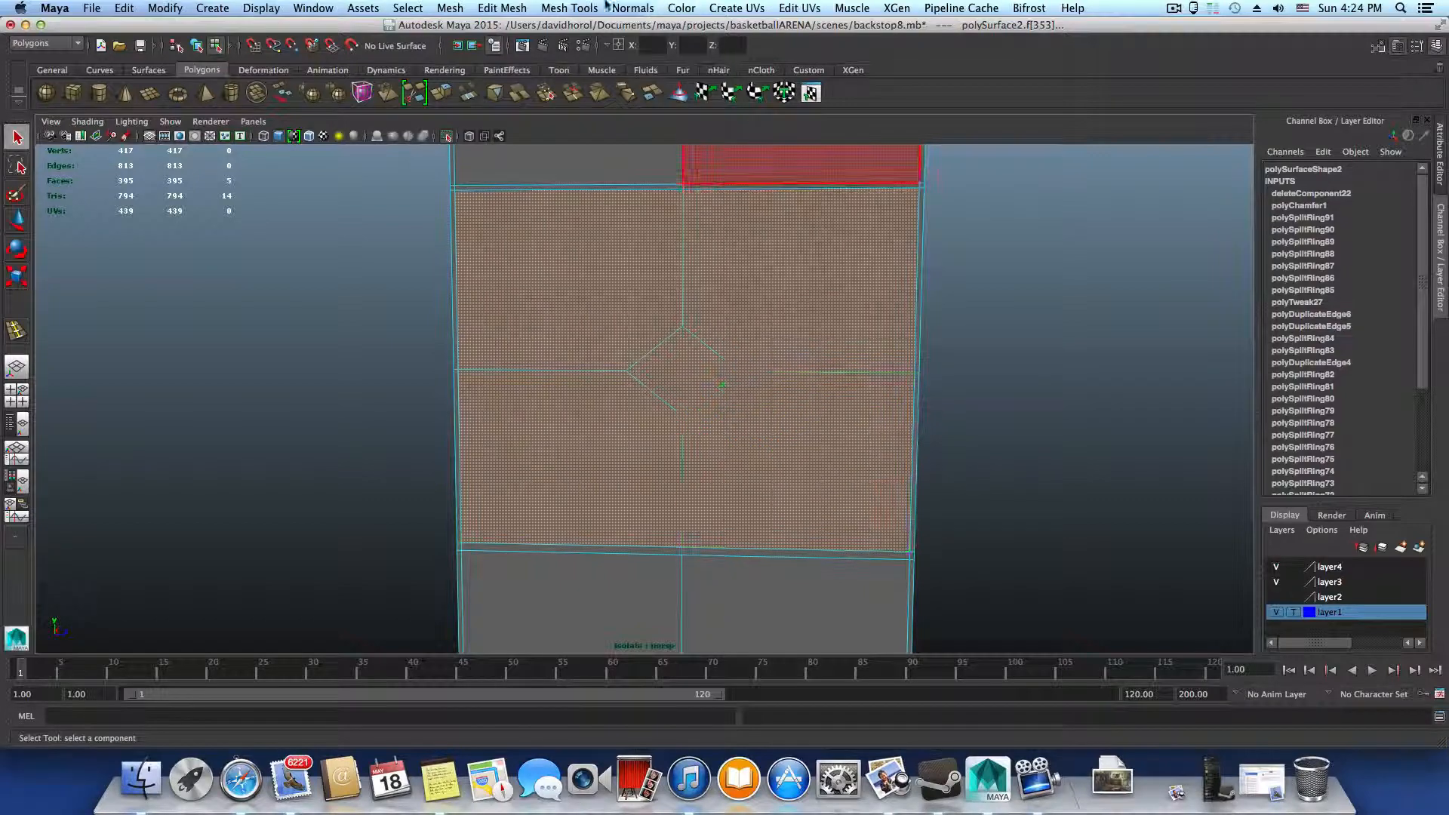
left_click(547, 7)
mouse_move(514, 9)
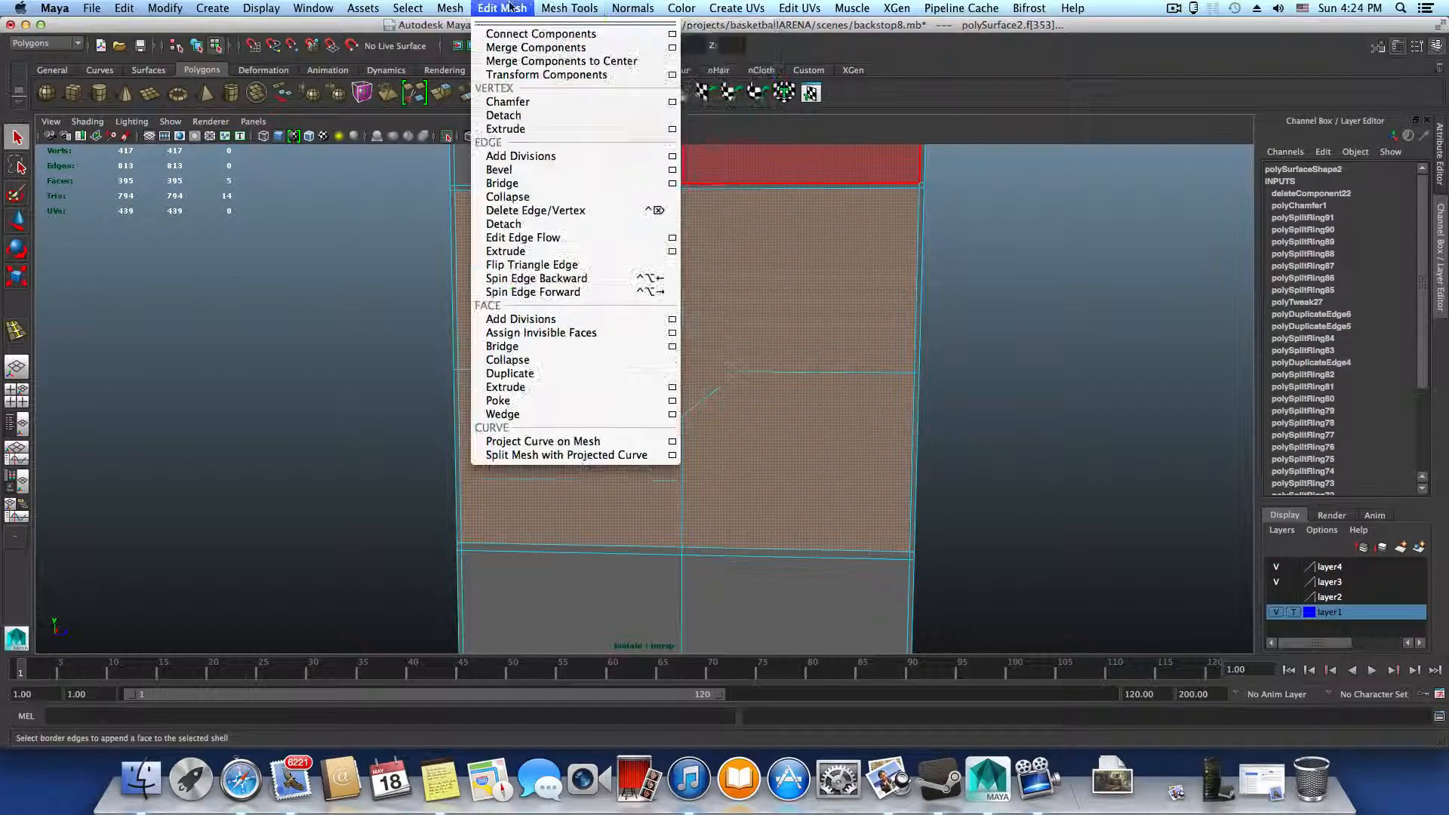
left_click(545, 374)
scroll(851, 443, "down", 5)
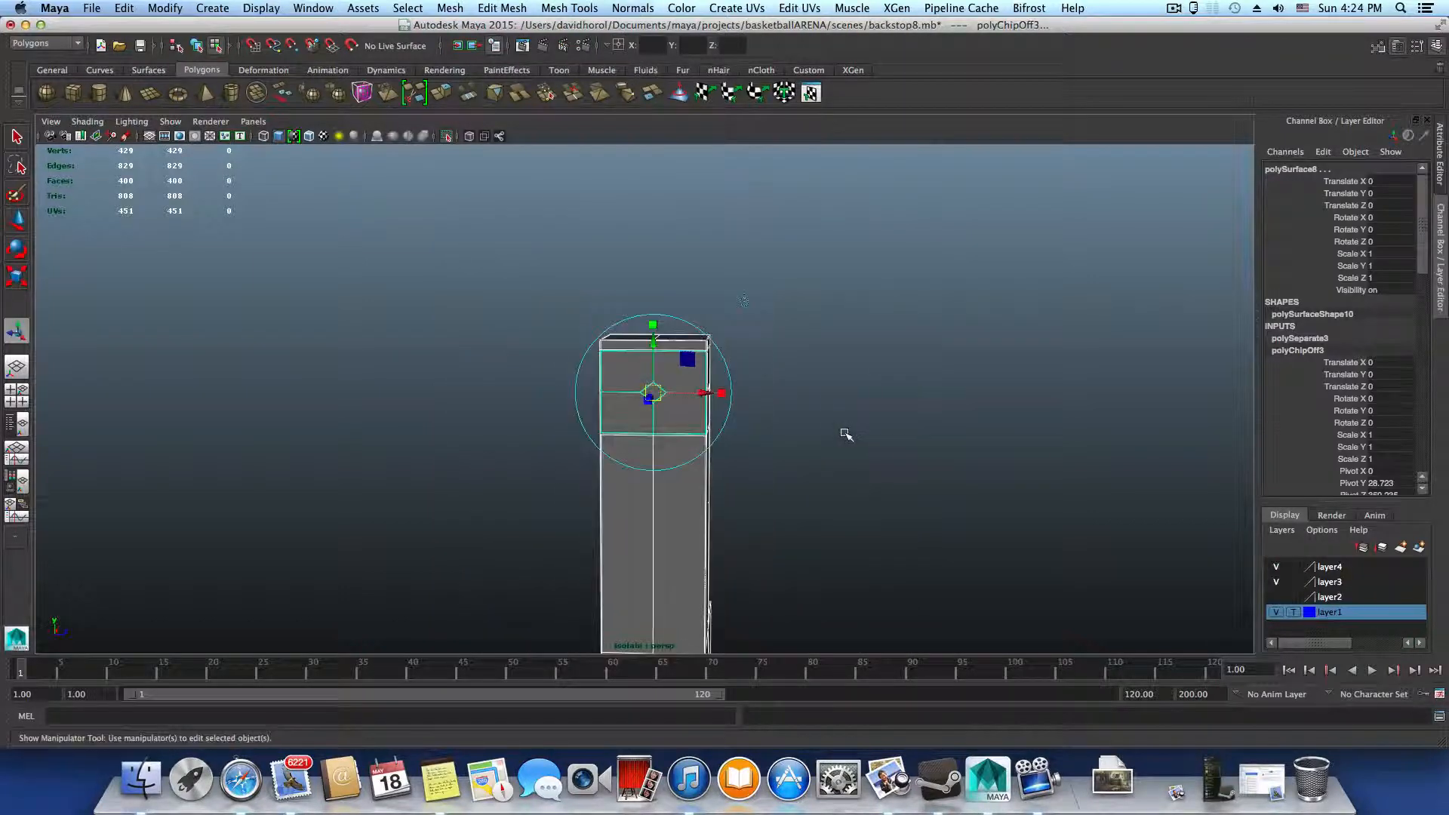
left_click_drag(789, 406, 754, 404, "alt")
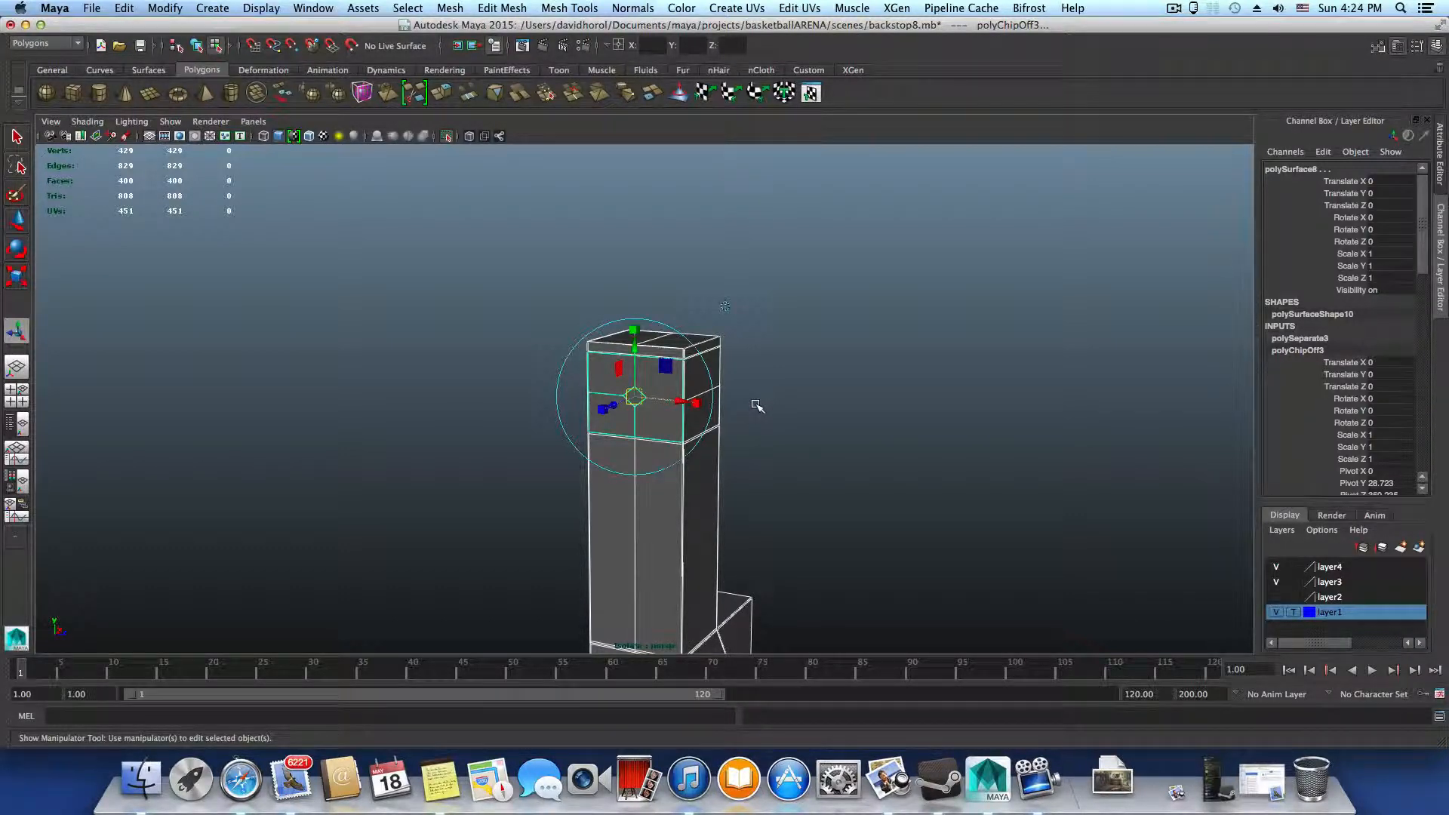
key("F8")
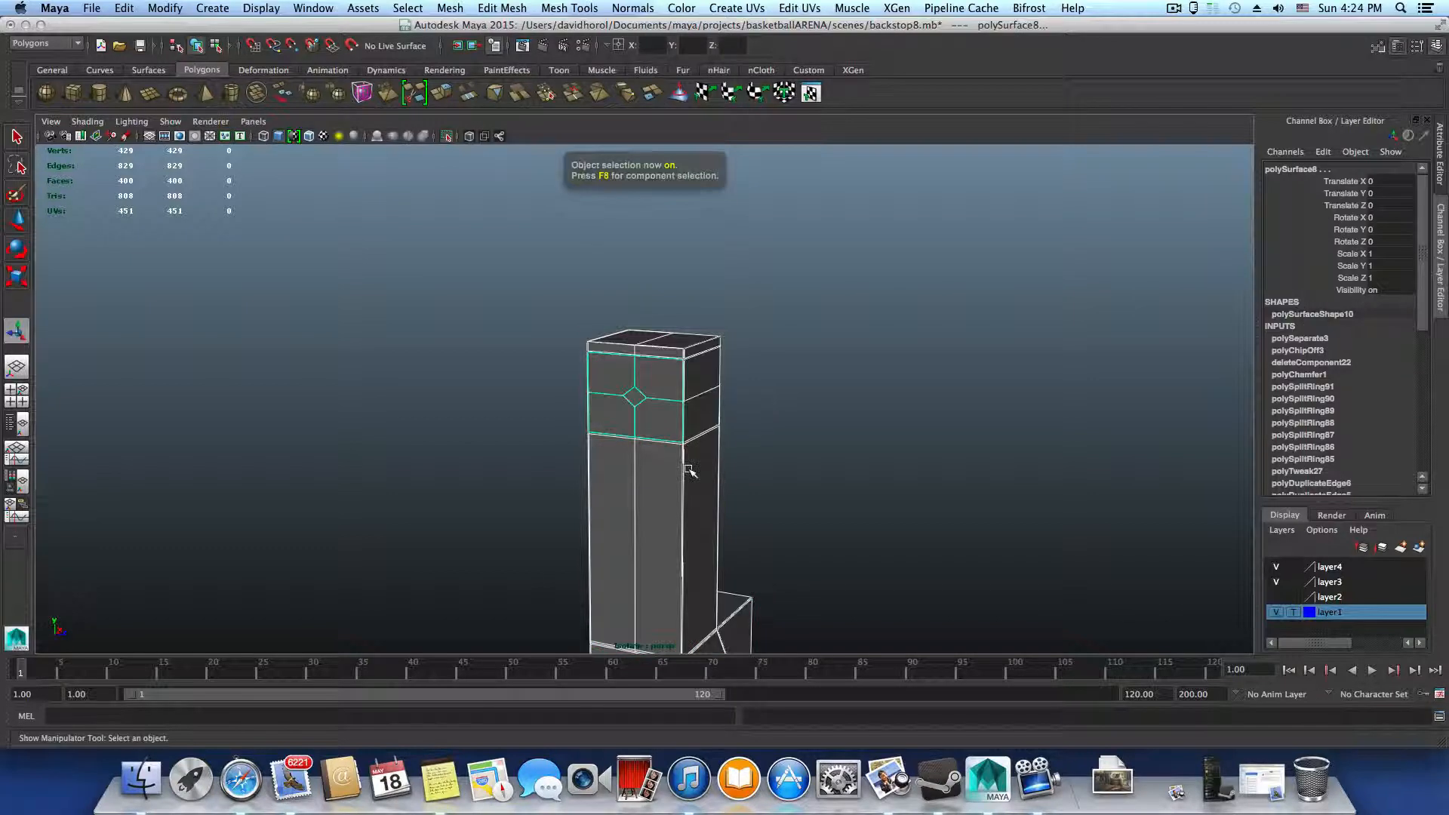
Select only the duplicated face patch at the upright's top and center its pivot, ready for the Move Tool
left_click_drag(689, 469, 709, 459, "alt")
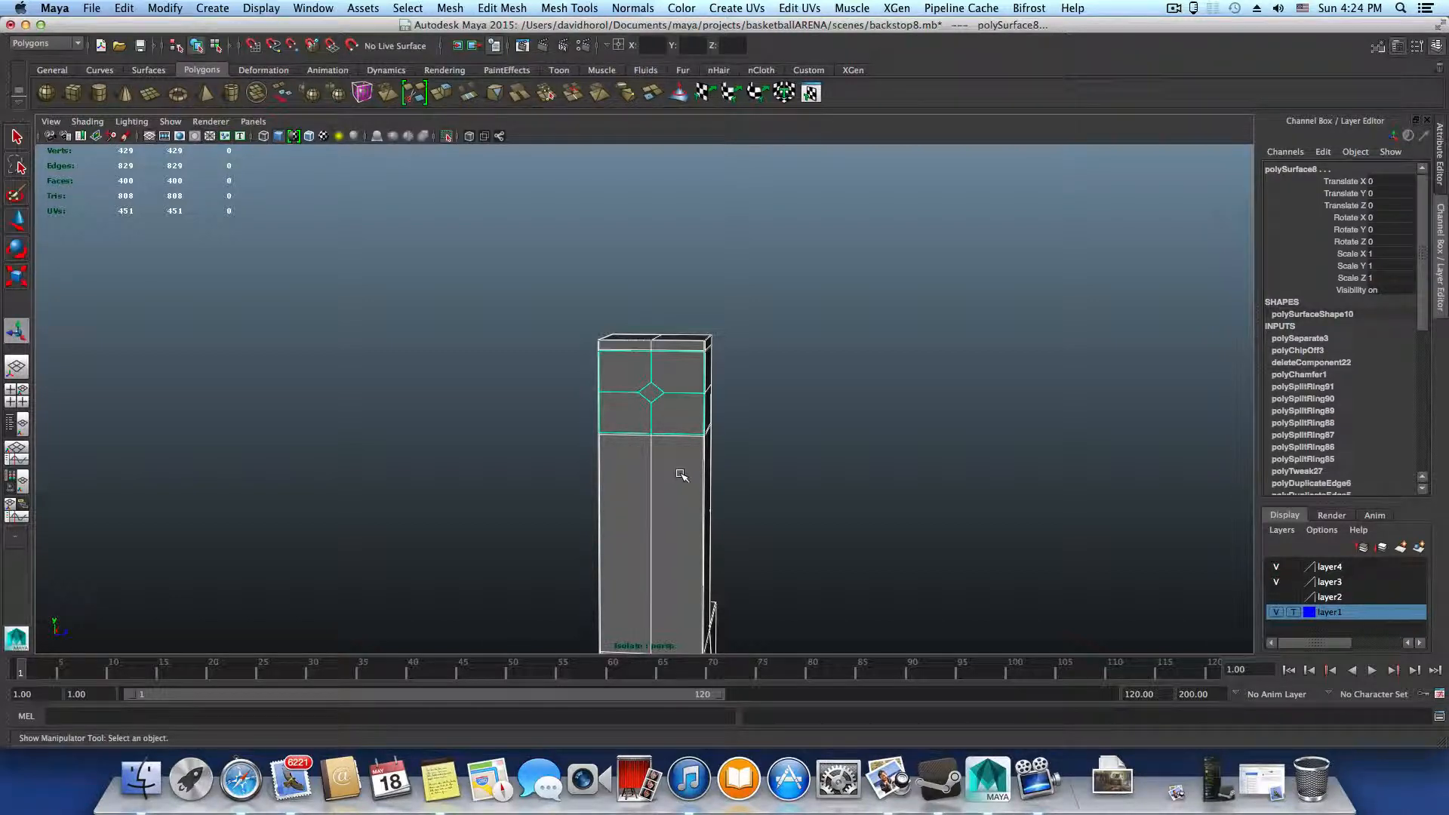
left_click_drag(774, 469, 540, 536)
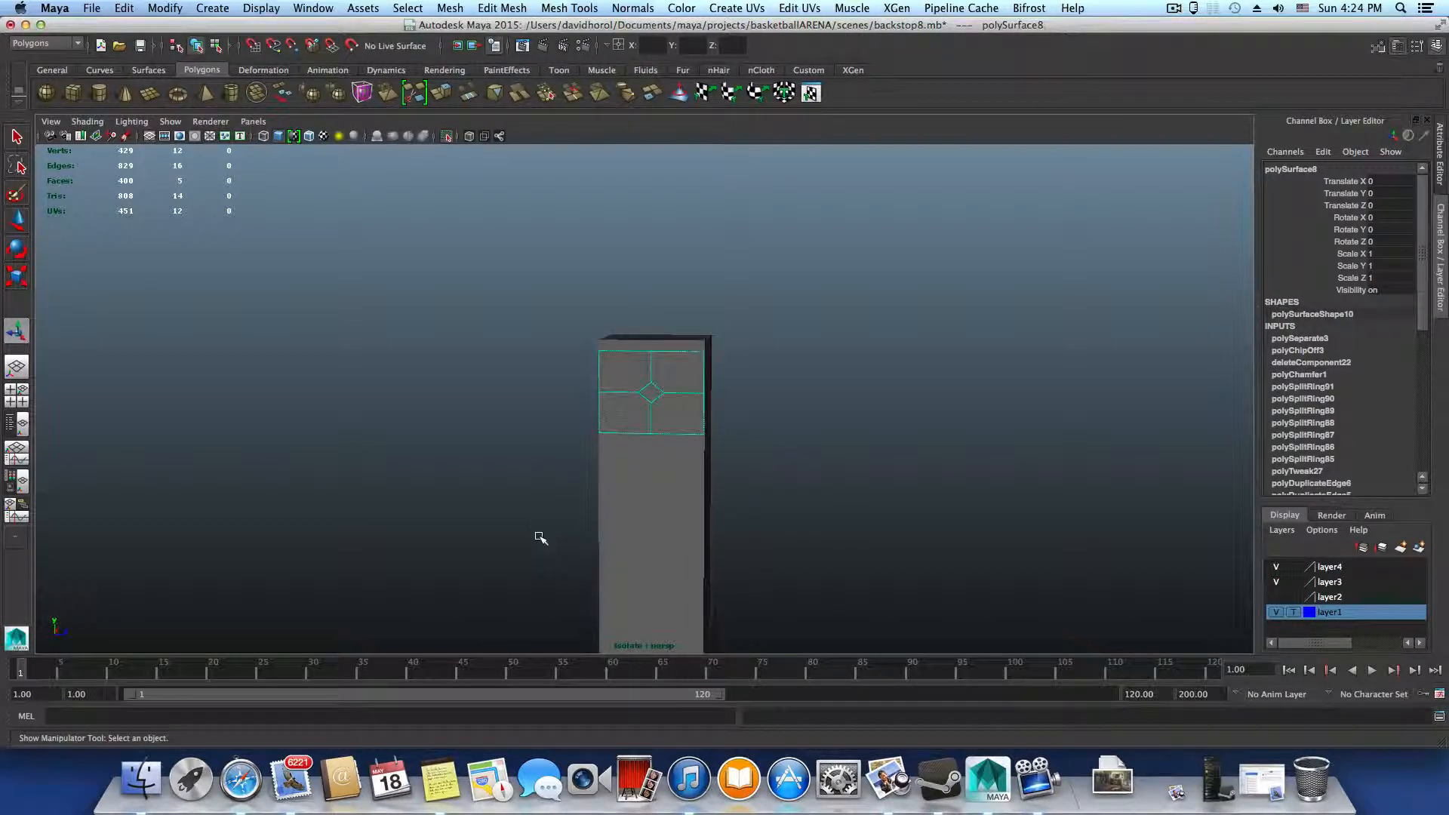
right_click_drag(831, 538, 656, 511, "alt")
left_click_drag(656, 511, 673, 501, "alt")
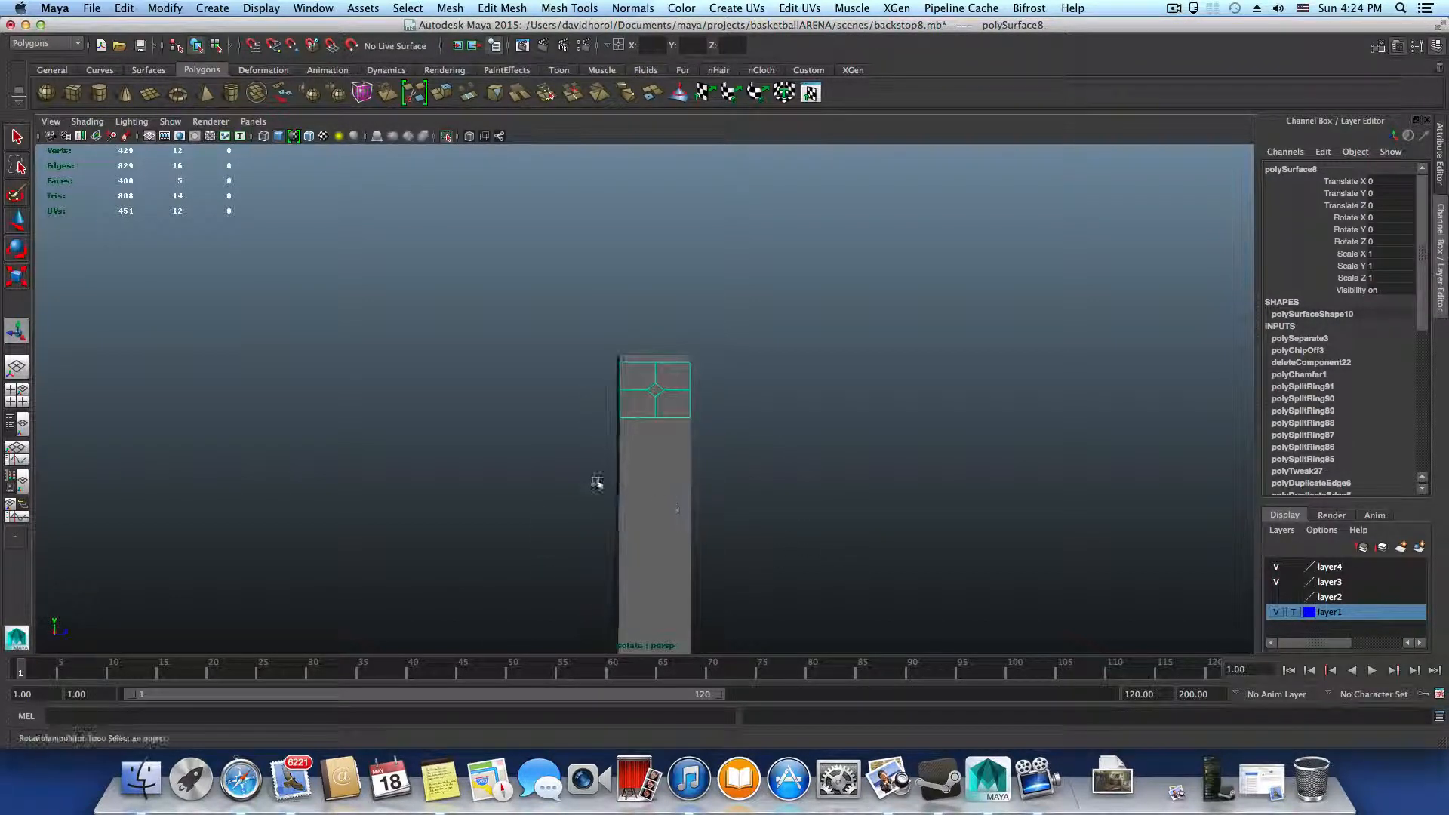
right_click_drag(596, 482, 770, 472, "alt")
left_click_drag(672, 390, 780, 486, "alt")
right_click_drag(780, 485, 596, 583, "alt")
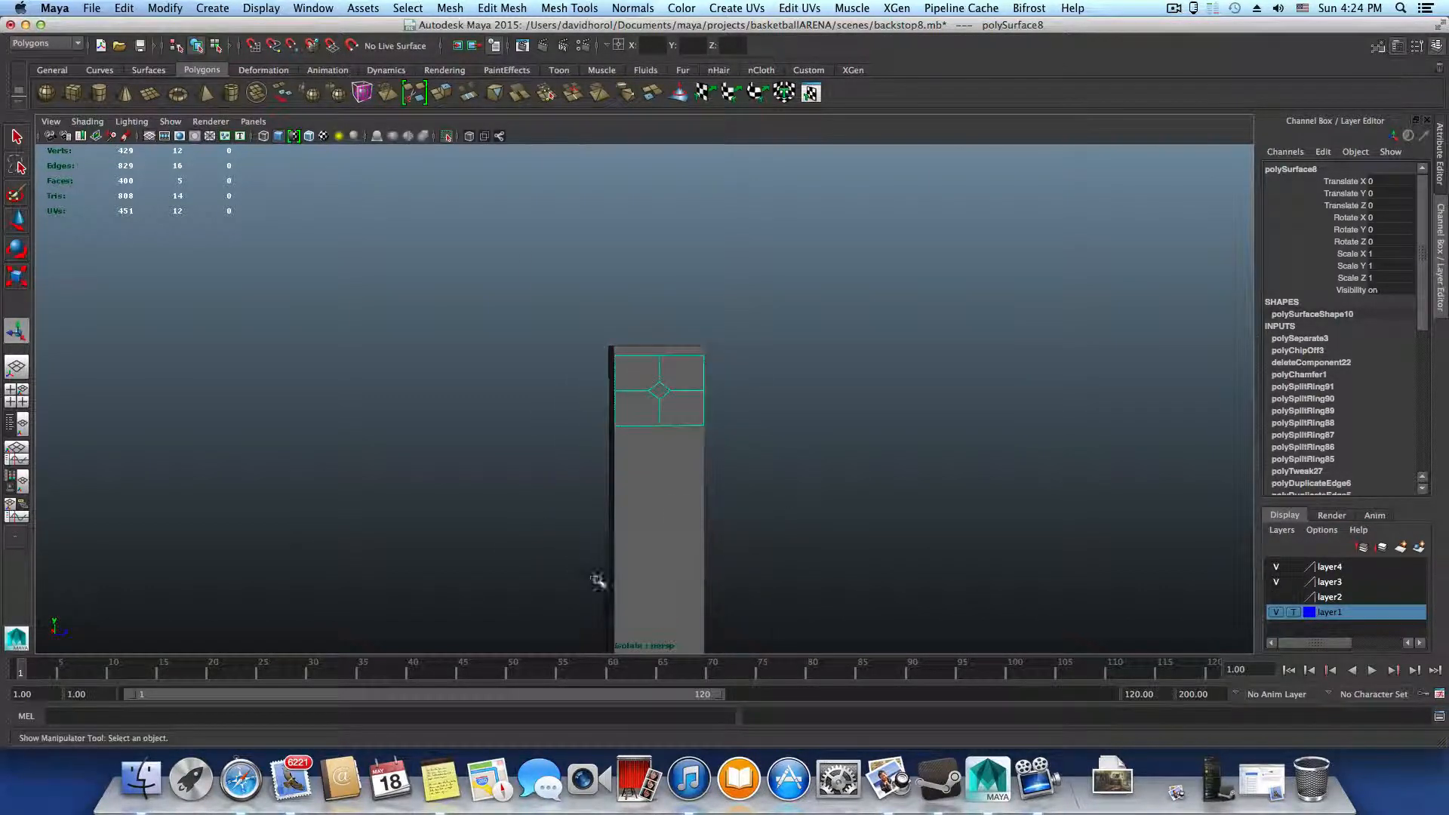
middle_click_drag(596, 582, 507, 360, "alt")
right_click_drag(793, 483, 495, 425, "alt")
left_click_drag(495, 425, 608, 401, "alt")
key("w")
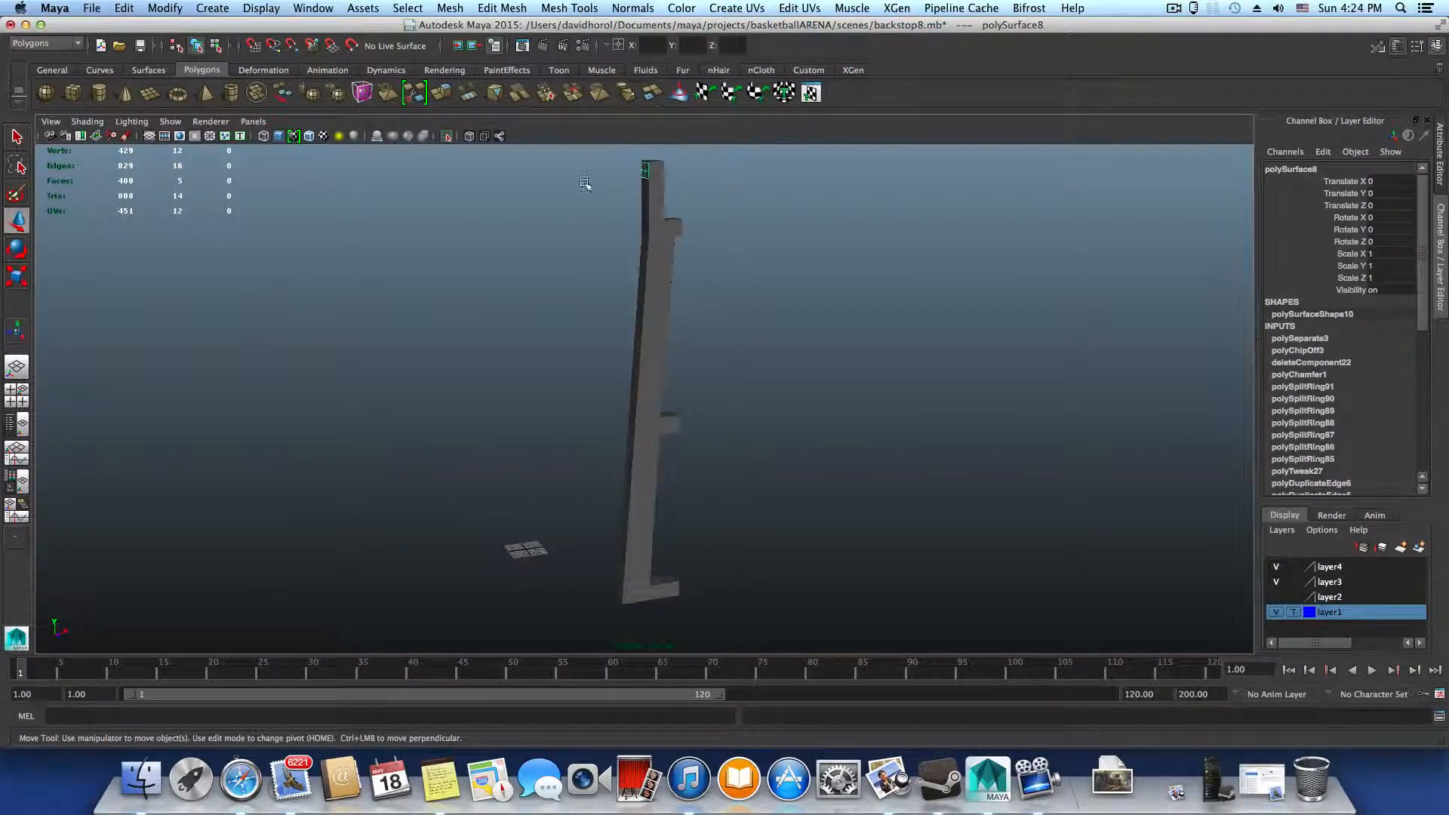
left_click(166, 9)
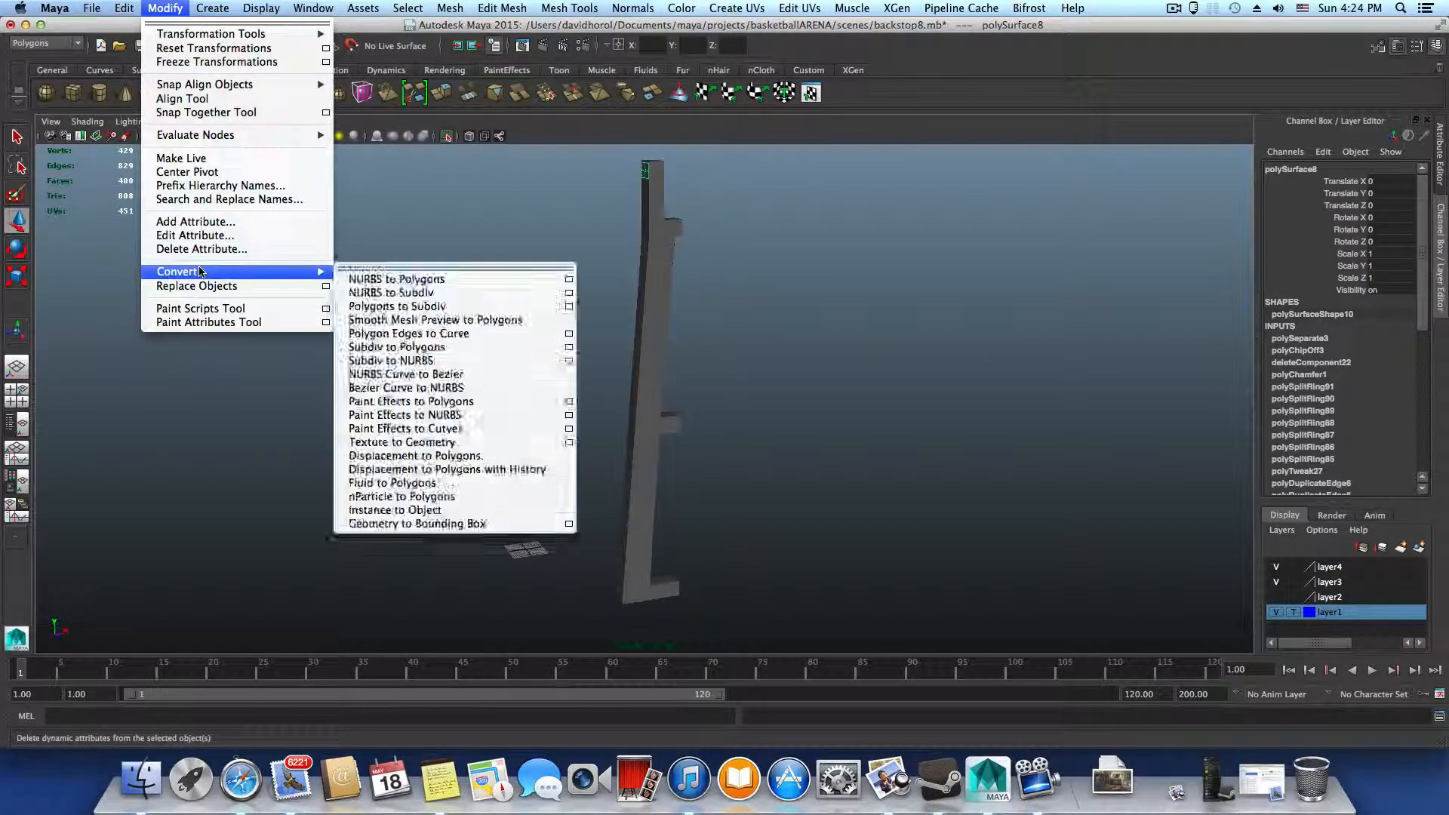
left_click(187, 172)
Move the duplicated patch down to the upright's foot, at Translate X -15.157 and Translate Y -193.475
left_click_drag(656, 326, 702, 385, "alt")
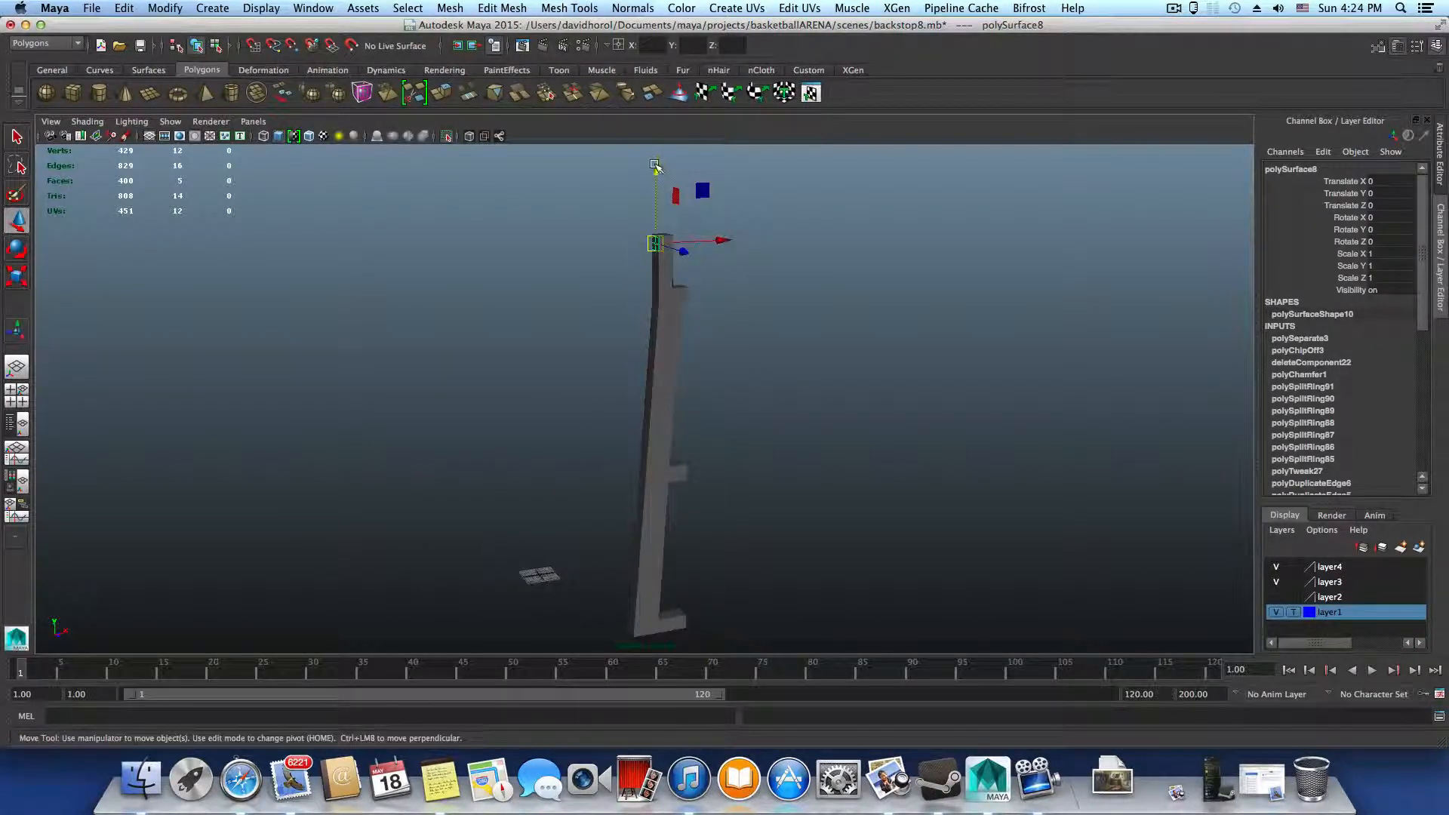
left_click_drag(656, 166, 682, 559)
middle_click_drag(681, 560, 767, 314, "alt")
right_click_drag(707, 358, 1166, 453, "alt")
middle_click_drag(937, 423, 682, 473, "alt")
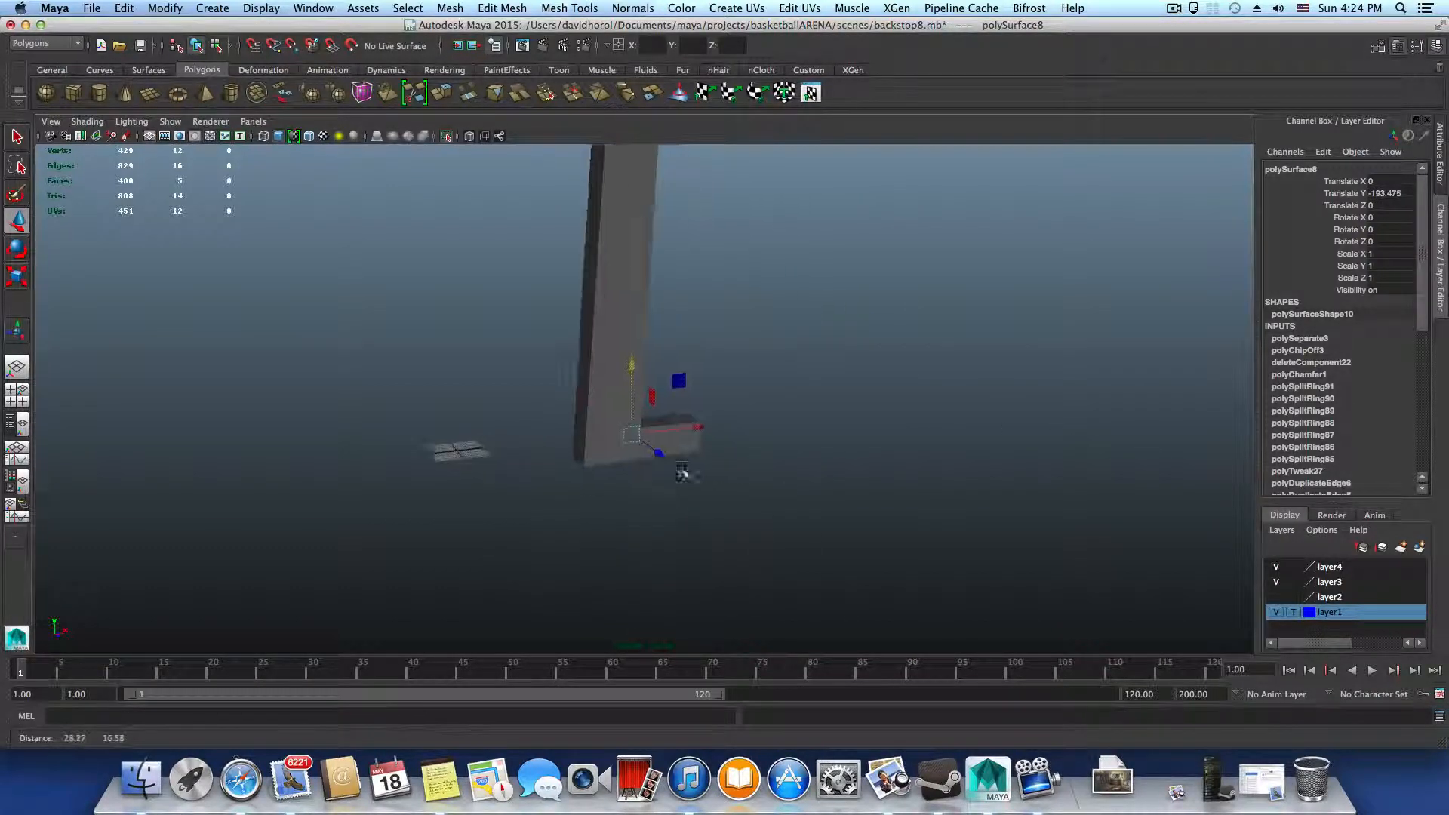
left_click_drag(680, 429, 629, 437)
left_click_drag(642, 438, 671, 459, "alt")
right_click_drag(642, 468, 695, 505, "alt")
middle_click_drag(558, 461, 825, 294, "alt")
right_click_drag(838, 305, 932, 371, "alt")
middle_click_drag(933, 371, 858, 406, "alt")
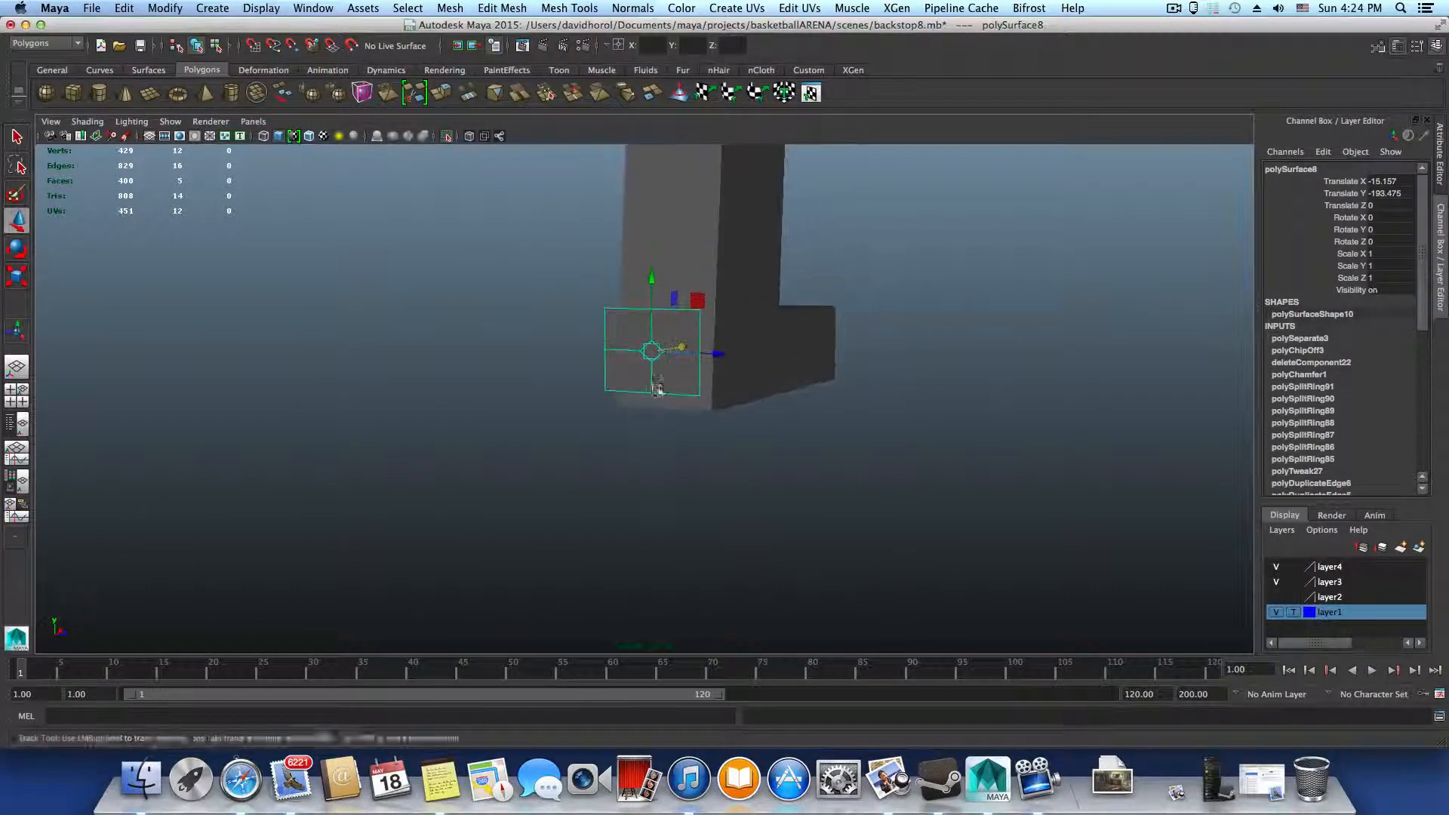
Lower the patch slightly in front of the upright's foot to Translate Y -194.65
right_click_drag(657, 392, 728, 423, "alt")
left_click_drag(728, 423, 838, 437, "alt")
middle_click_drag(521, 392, 694, 345, "alt")
left_click_drag(649, 349, 462, 427, "alt")
middle_click_drag(462, 427, 287, 451, "alt")
left_click_drag(625, 251, 628, 286)
left_click_drag(804, 344, 699, 362, "alt")
middle_click_drag(835, 432, 608, 435, "alt")
left_click_drag(617, 388, 666, 444, "alt")
left_click_drag(455, 476, 516, 478, "alt")
middle_click_drag(516, 478, 709, 392, "alt")
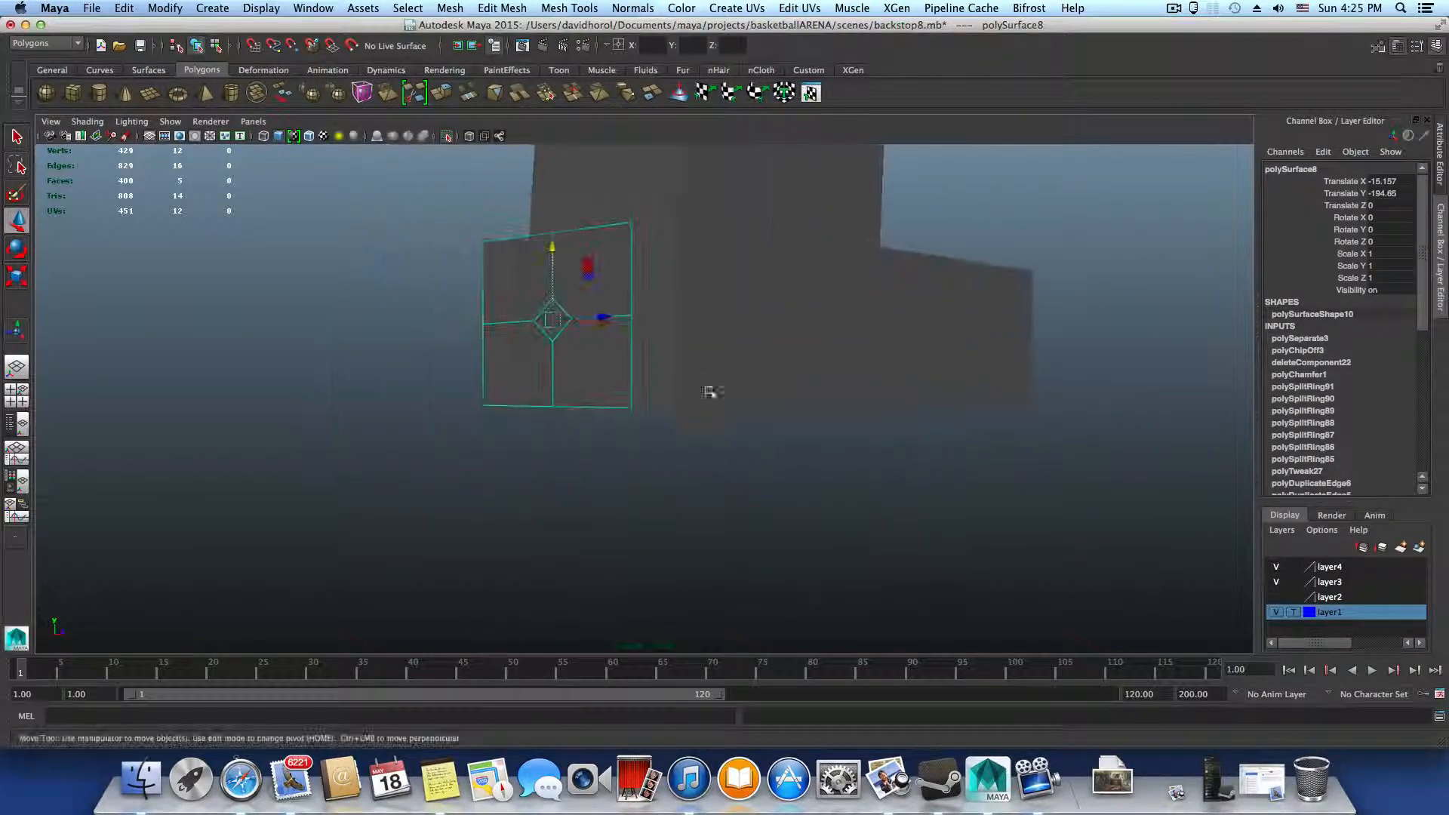
left_click_drag(709, 392, 659, 401, "alt")
Relocate the patch's pivot to the midpoint of its bottom edge
key("Home")
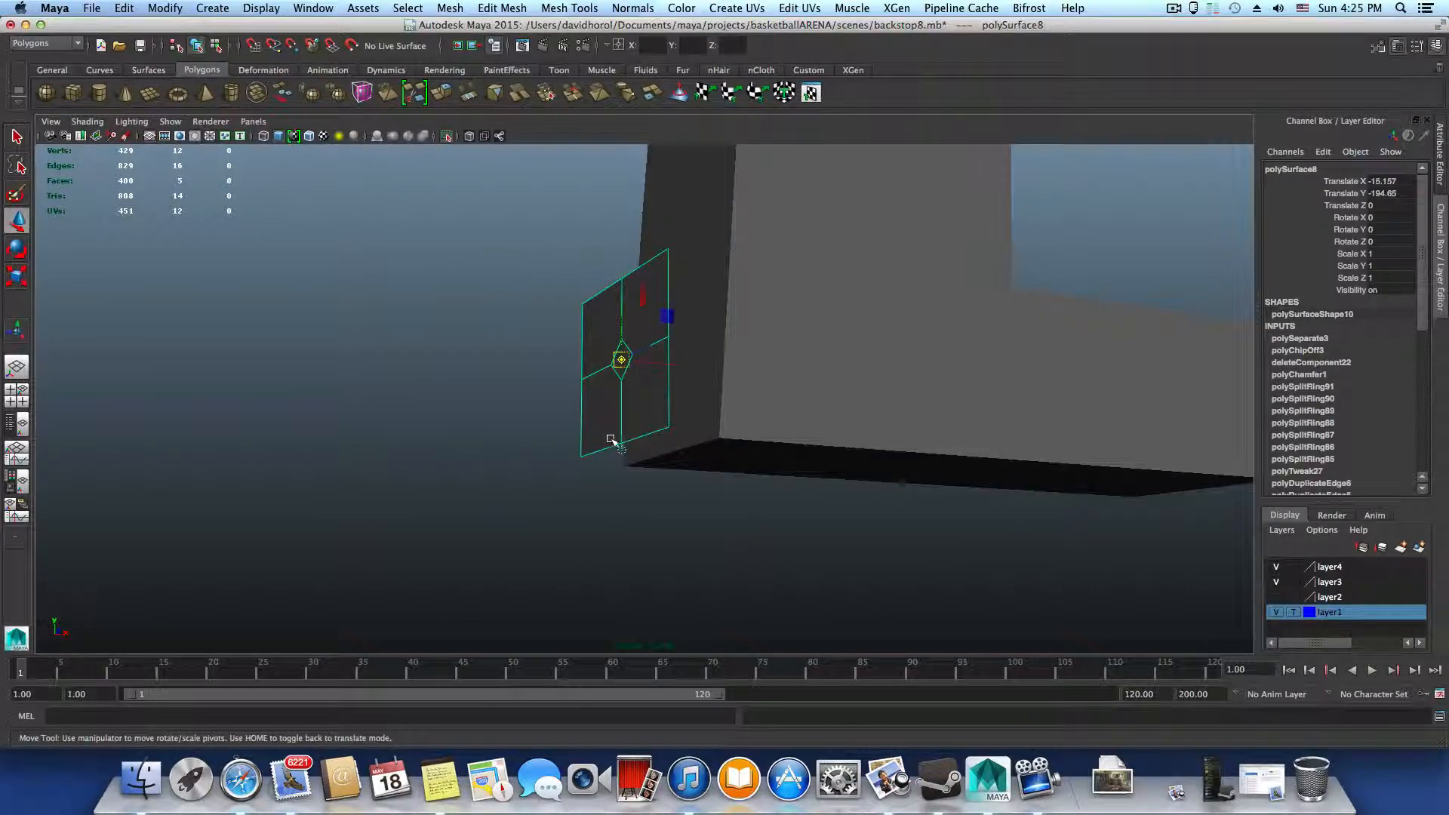
left_click_drag(621, 362, 614, 438)
key("Home")
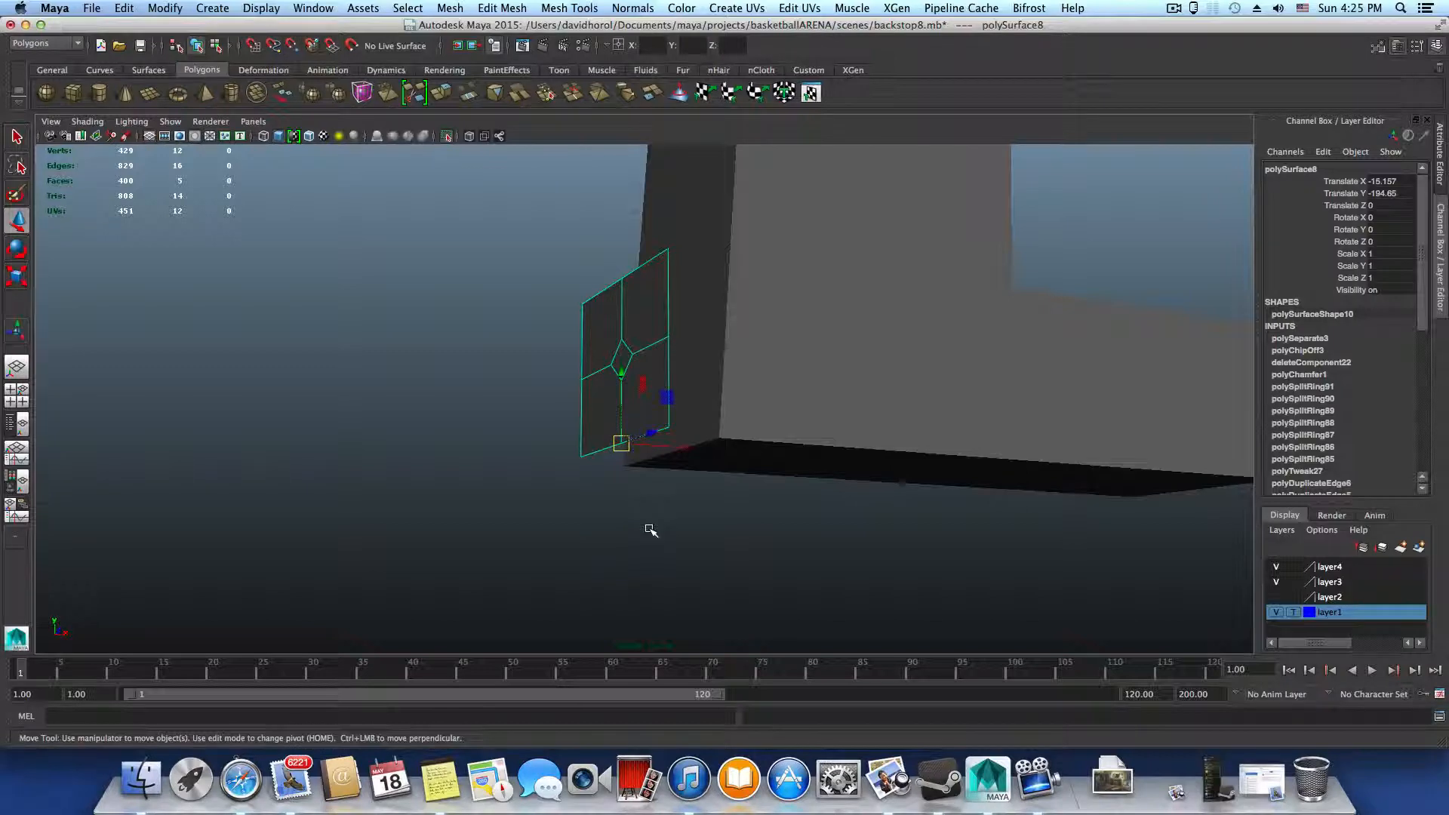
Snap the patch by its bottom pivot point onto the bottom front edge of the upright's foot
mouse_move(651, 531)
left_mouse_down("alt")
mouse_move(667, 518)
mouse_move(641, 517)
left_mouse_up("alt")
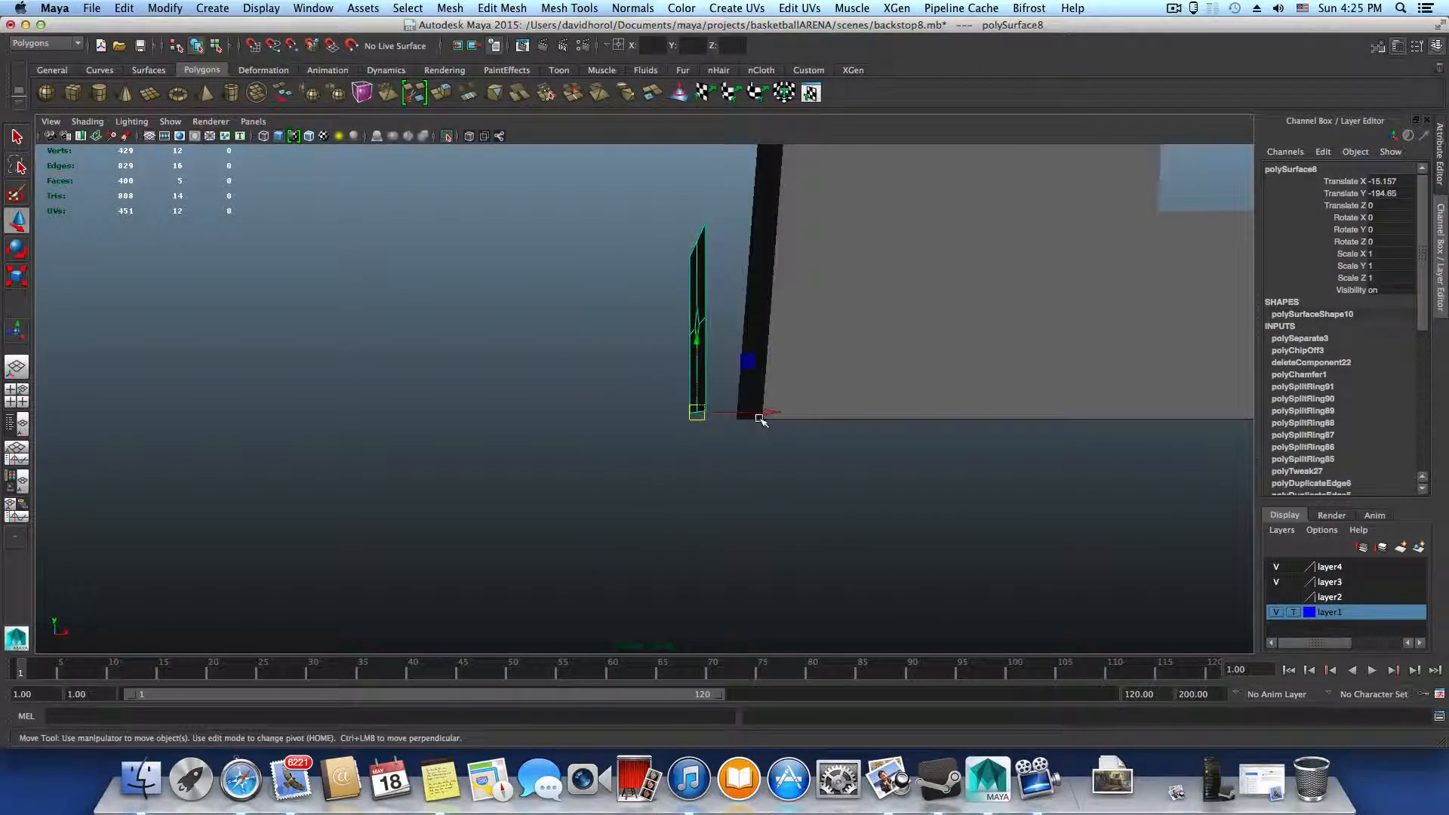
left_click_drag(836, 402, 845, 404, "alt")
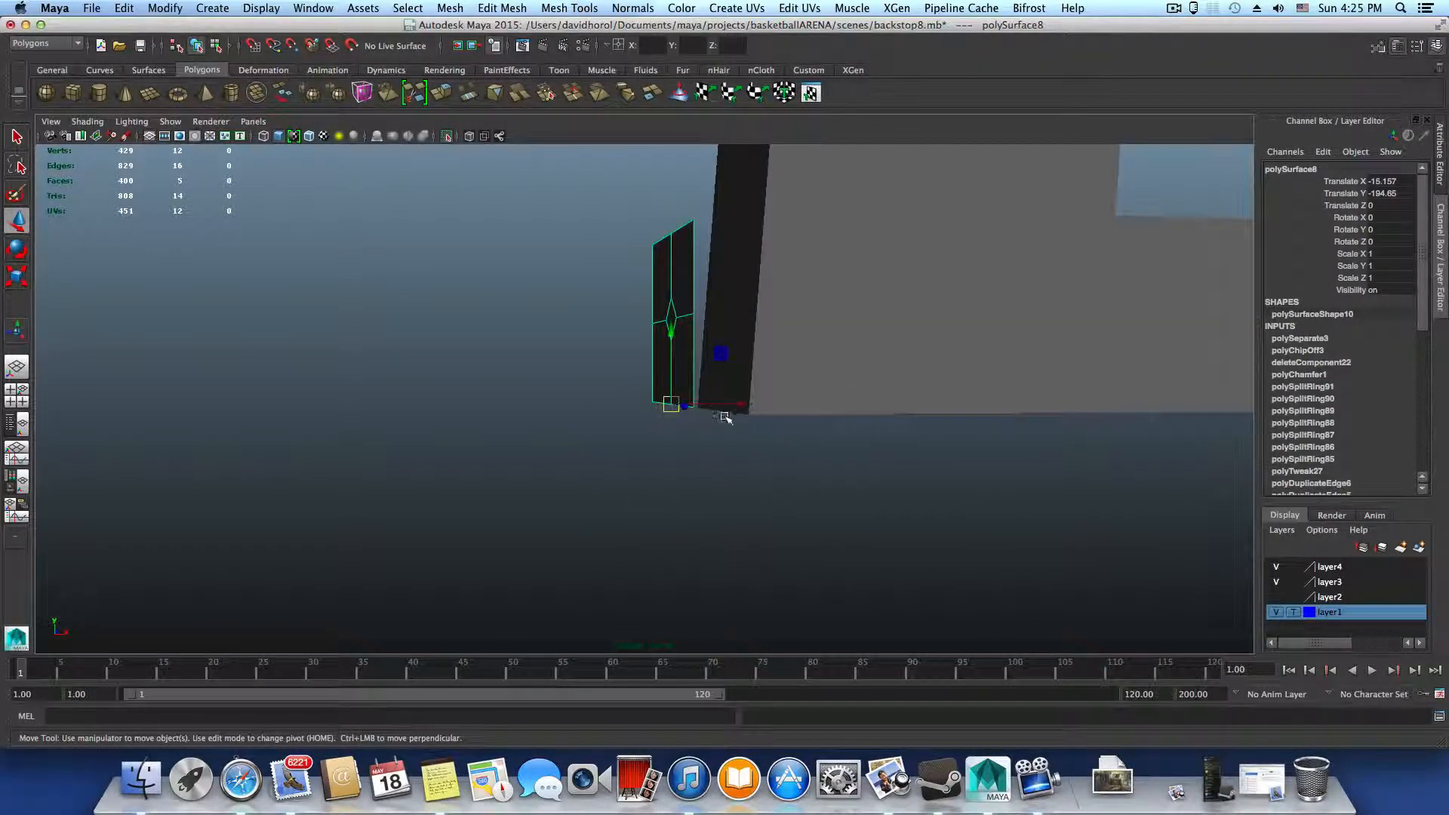
key("v")
left_click_drag(669, 403, 825, 415)
Examine how the snapped patch meets the foot's bottom edge and the sloped front face of the upright from several sides
left_click(643, 548)
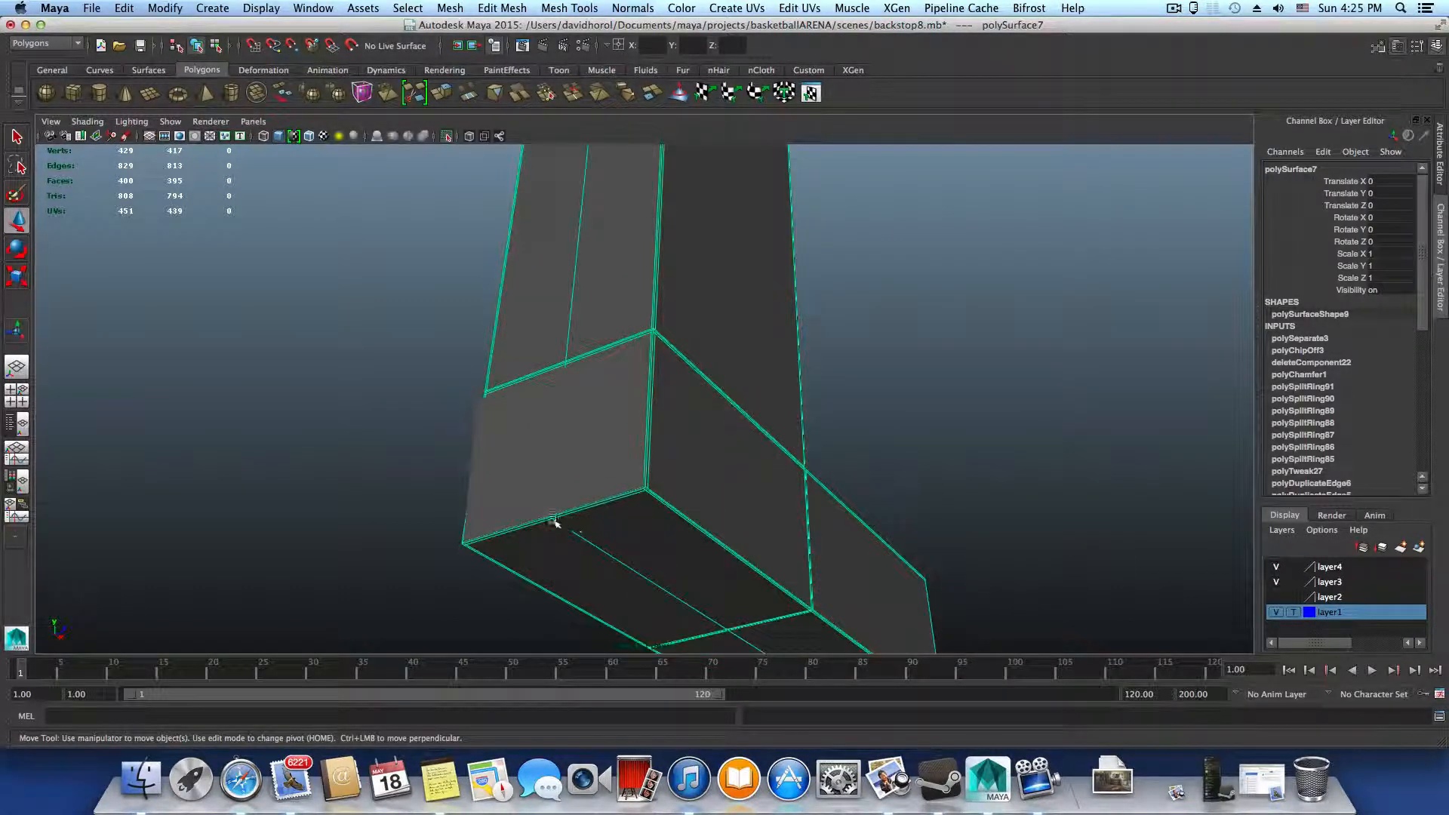
left_click_drag(552, 519, 705, 569, "alt")
left_click_drag(599, 524, 621, 492, "alt")
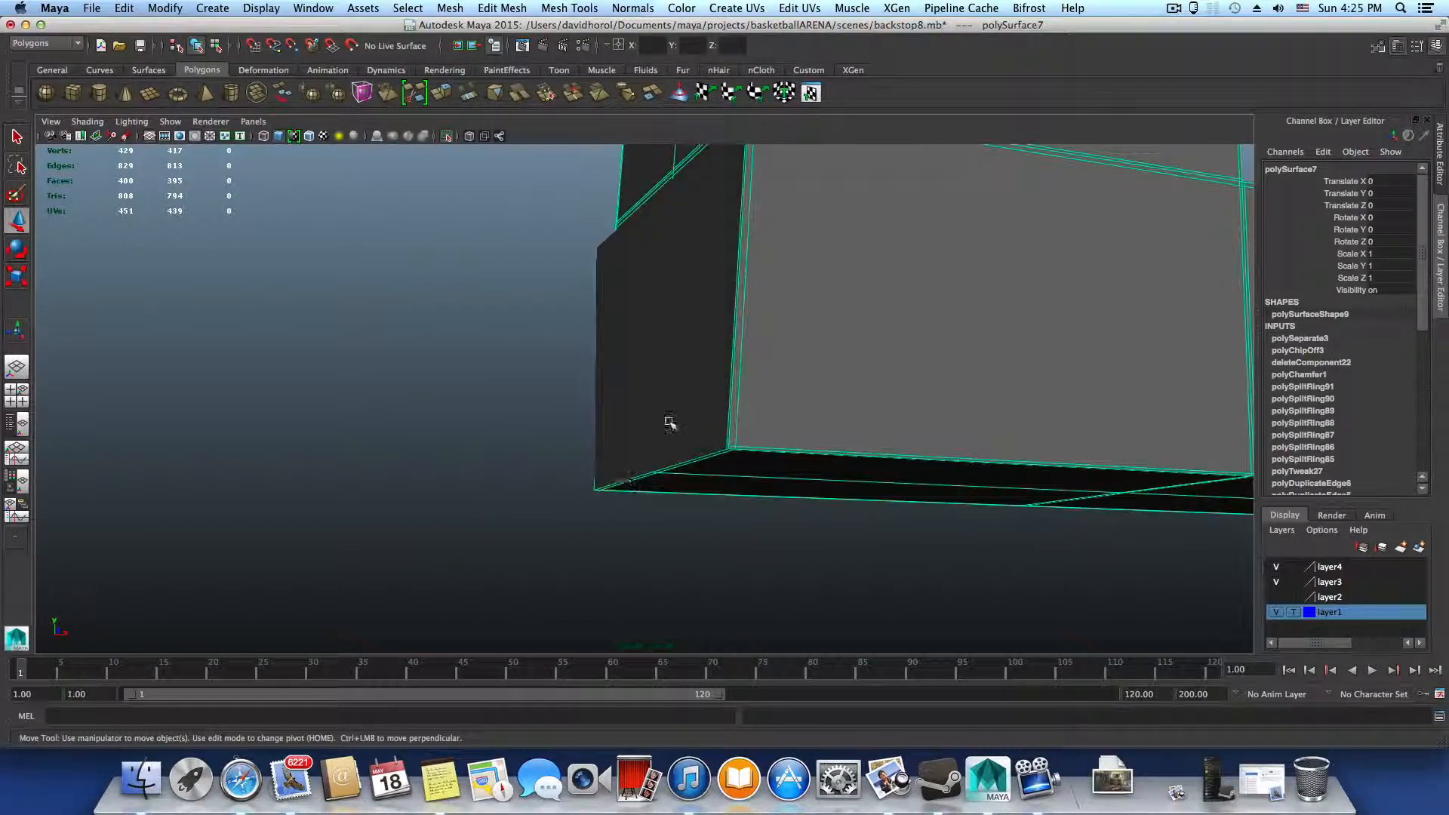
left_click(659, 446)
left_click_drag(651, 406, 652, 403)
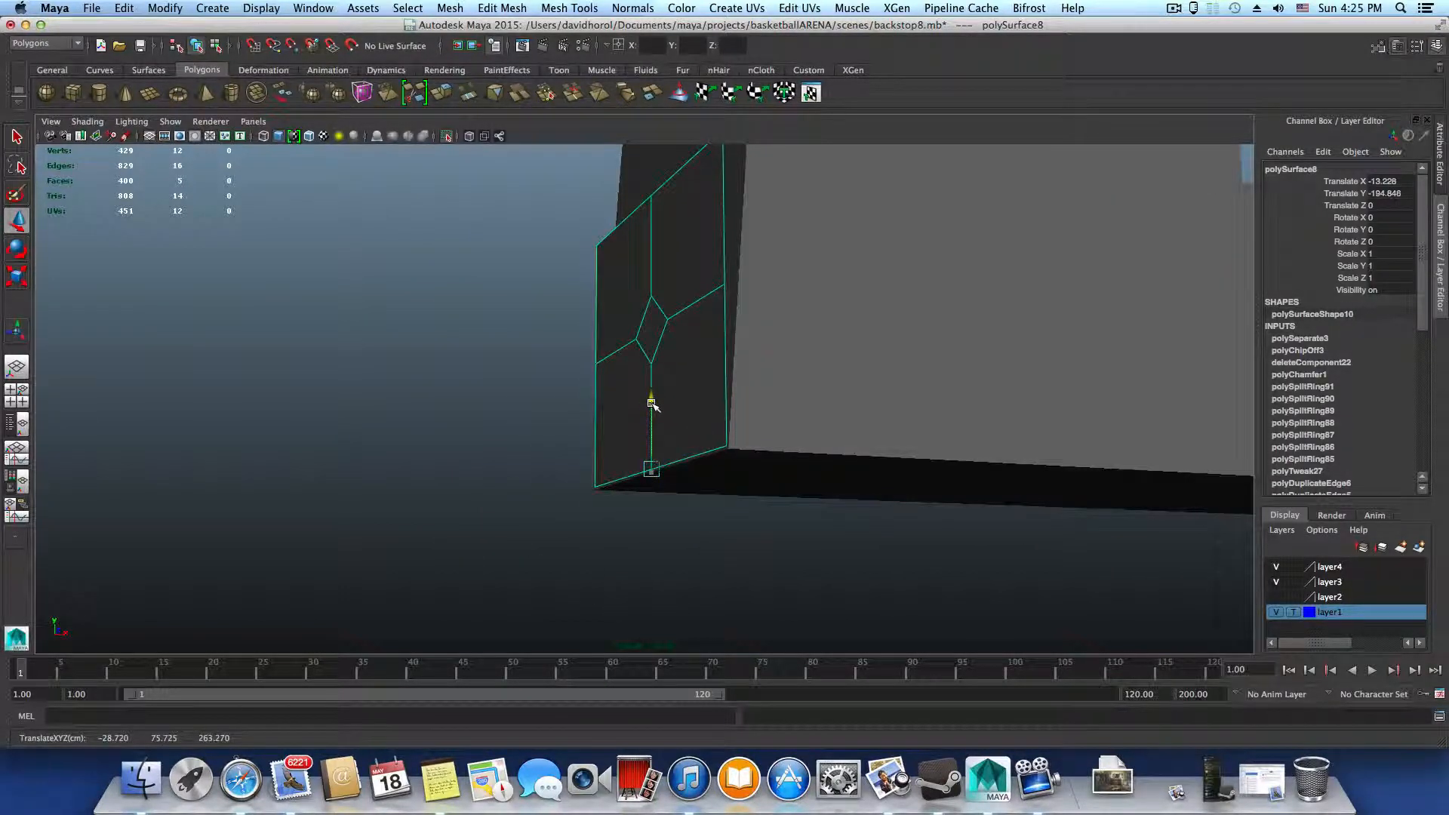
left_click(823, 446)
right_click_drag(699, 447, 985, 529, "alt")
left_click_drag(769, 491, 485, 479, "alt")
middle_click_drag(485, 478, 691, 510, "alt")
right_click_drag(691, 510, 724, 508, "alt")
left_click_drag(724, 508, 585, 463, "alt")
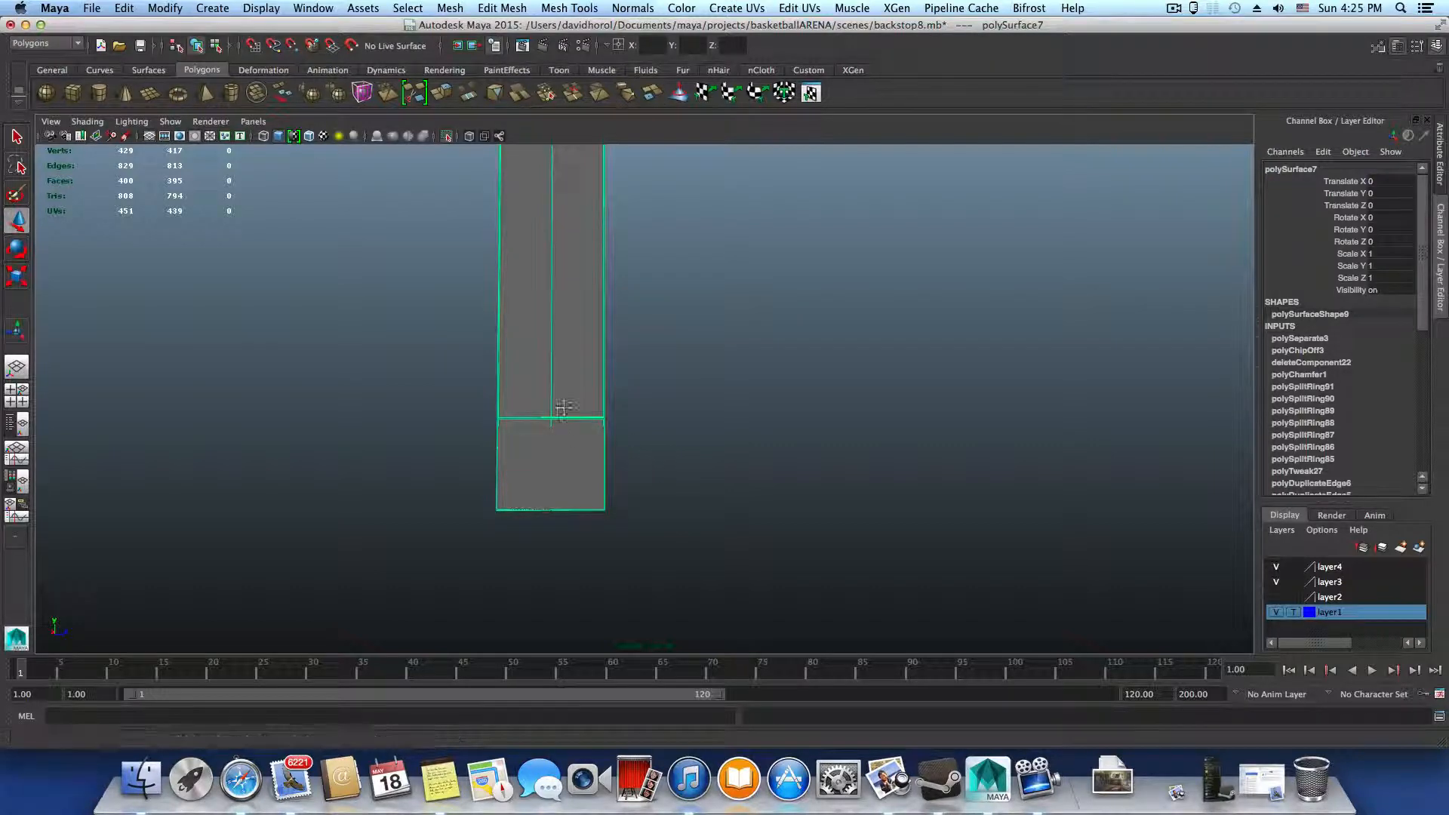
middle_click_drag(556, 411, 535, 436, "alt")
left_click(537, 514)
left_click_drag(548, 550, 491, 454, "alt")
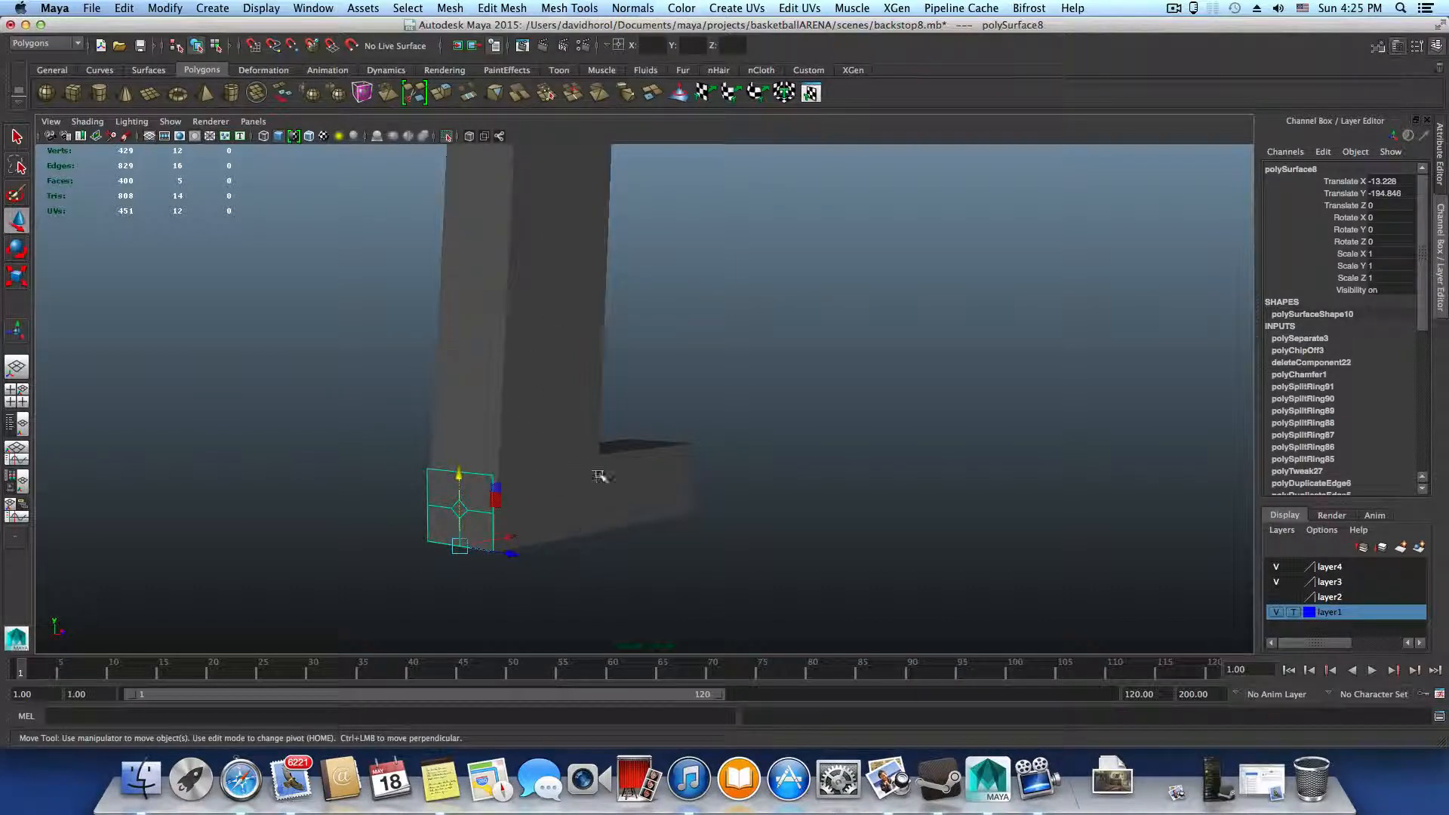
left_click_drag(597, 471, 543, 473, "alt")
left_click_drag(579, 279, 592, 494, "alt")
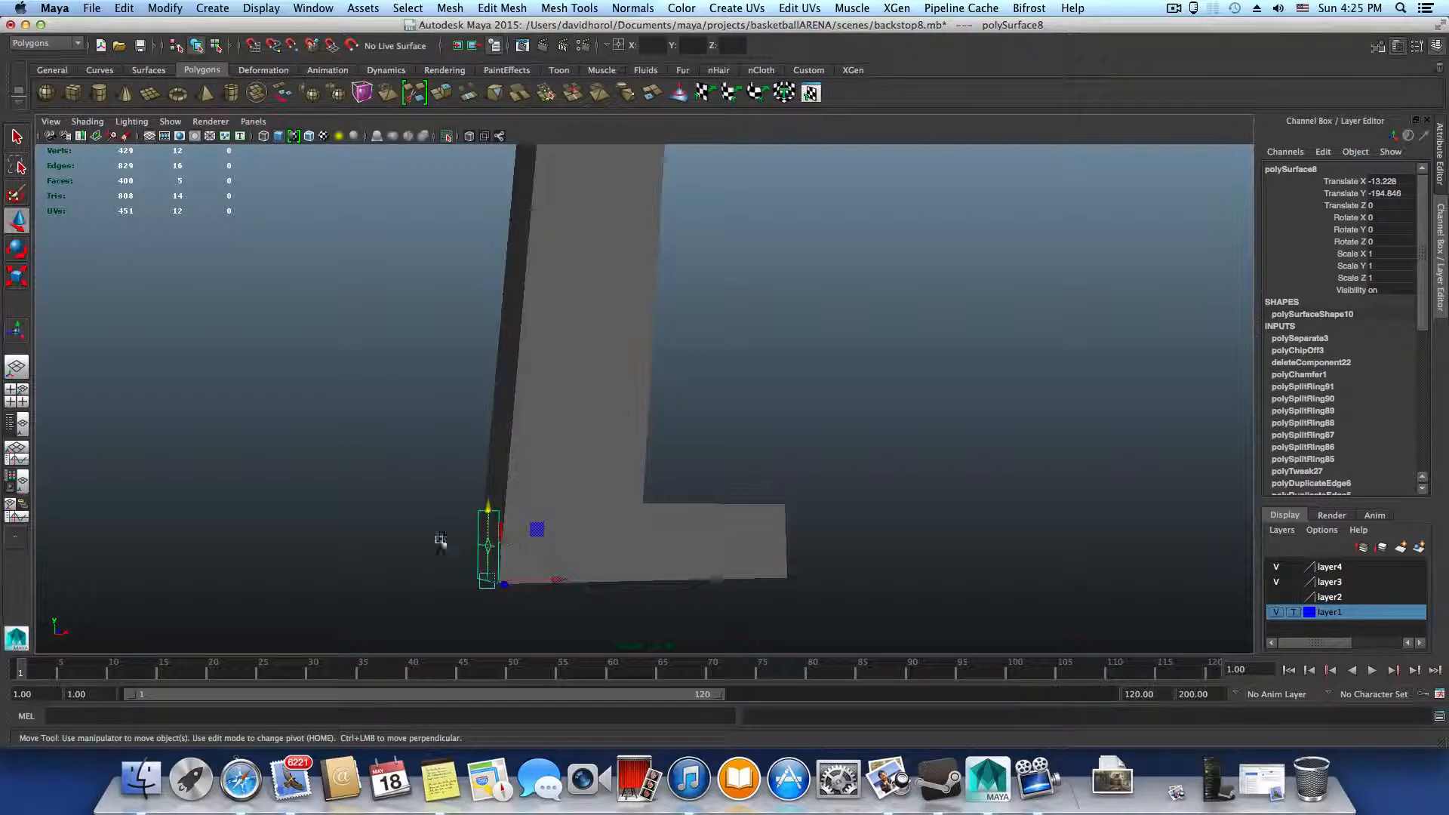
Delete the duplicate patch at the upright's foot, leaving only the upright with the original diamond detail near its top
scroll(437, 542, "down", 2)
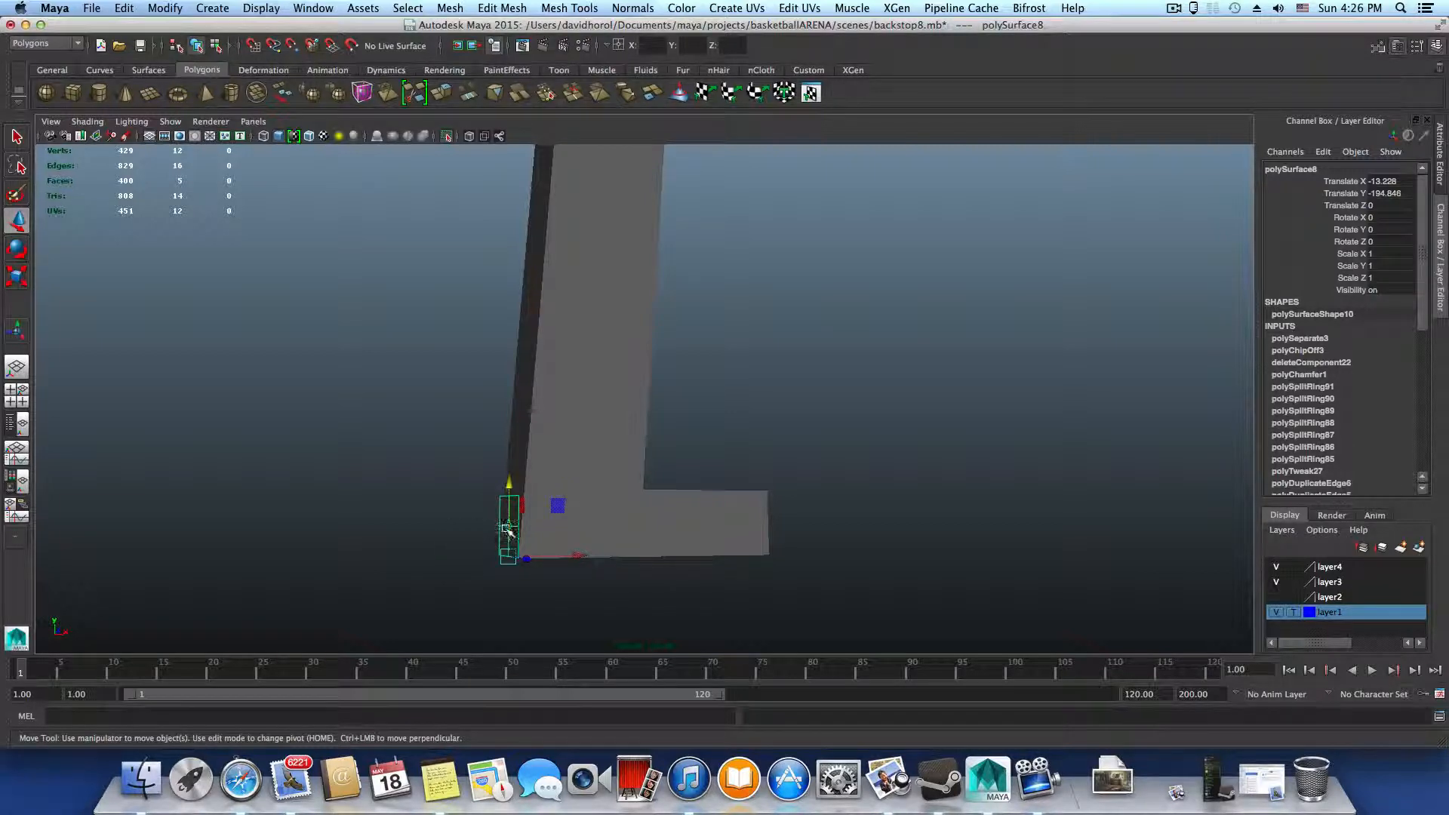
scroll(508, 530, "down", 4)
scroll(505, 529, "down", 4)
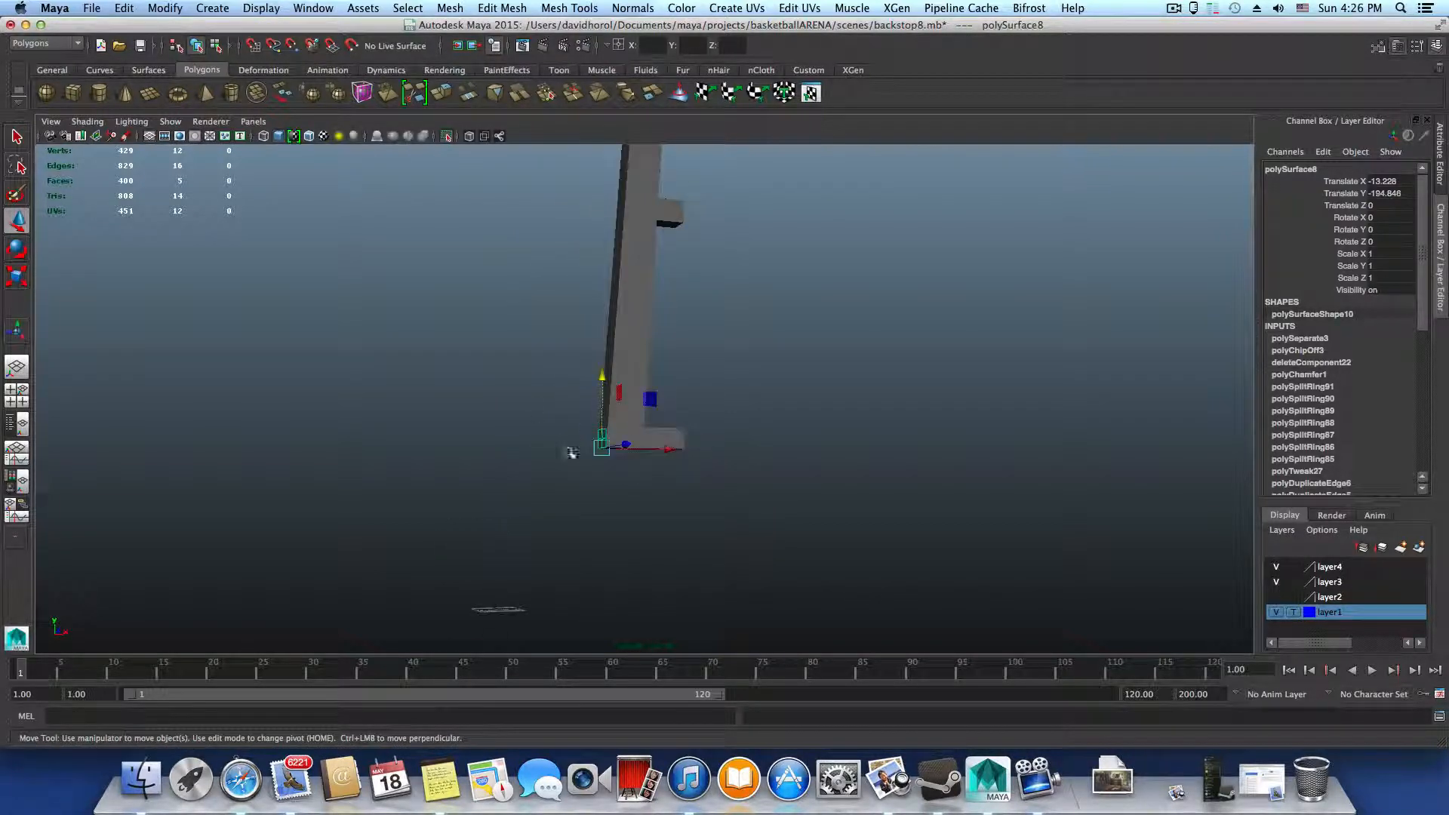
left_click_drag(572, 453, 815, 408, "alt")
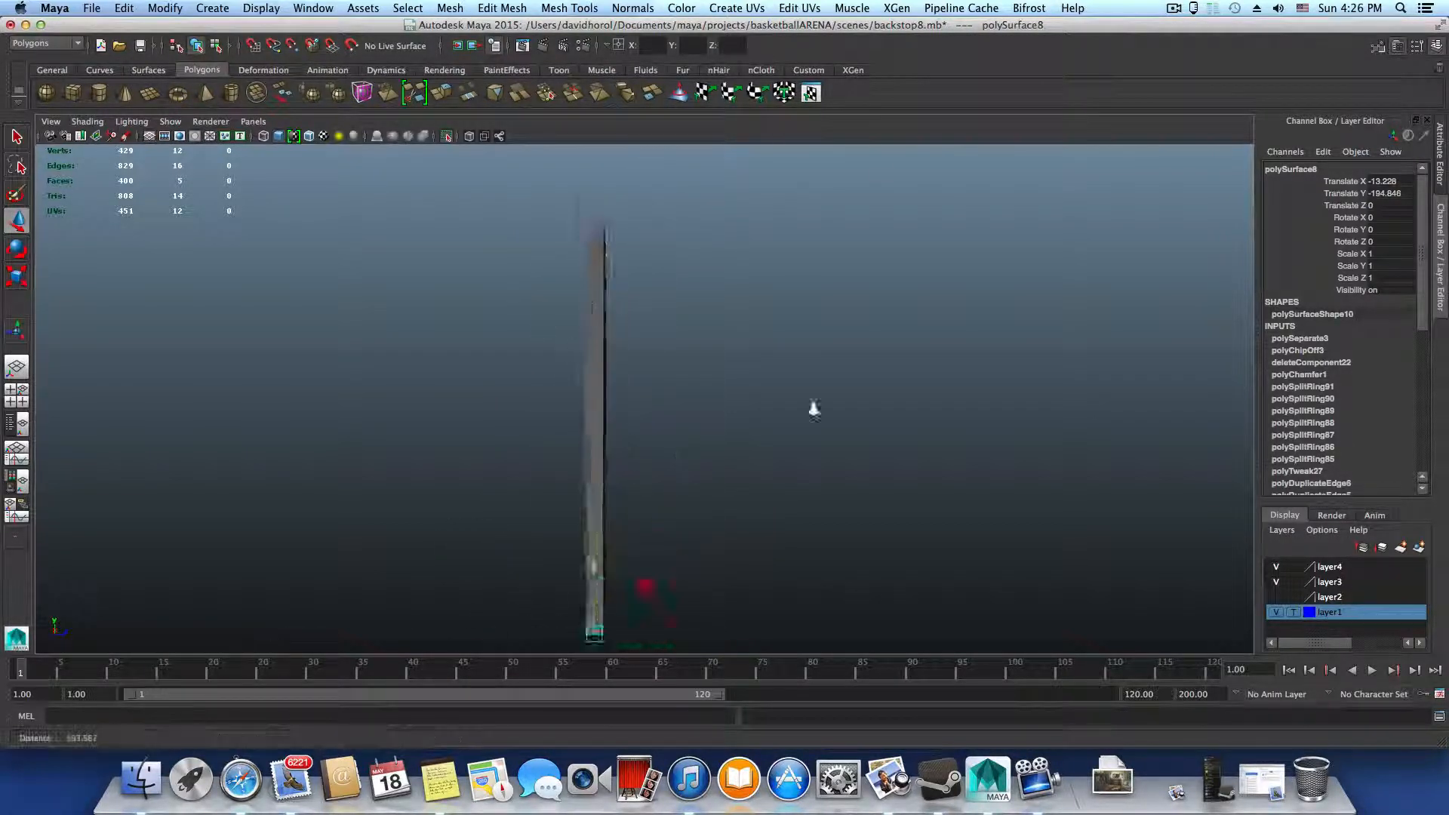
right_click_drag(815, 408, 884, 414, "alt")
middle_click_drag(604, 419, 664, 510, "alt")
right_click_drag(770, 498, 951, 491, "alt")
middle_click_drag(566, 430, 630, 521, "alt")
right_click_drag(702, 502, 813, 498, "alt")
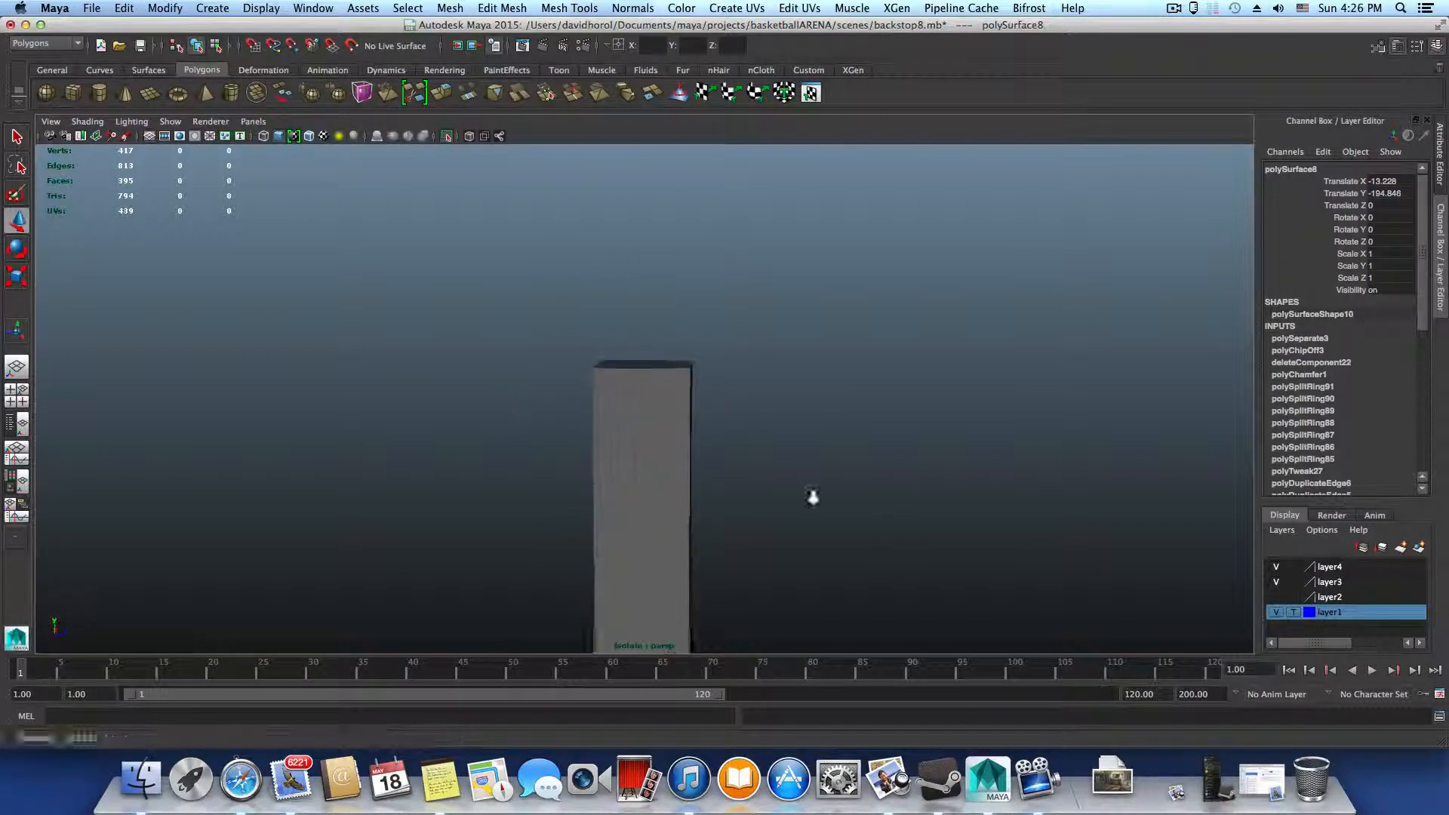
Select the upright's row of vertices running through the diamond and nudge it slightly up, centred between the edge loops above and below
left_click(648, 514)
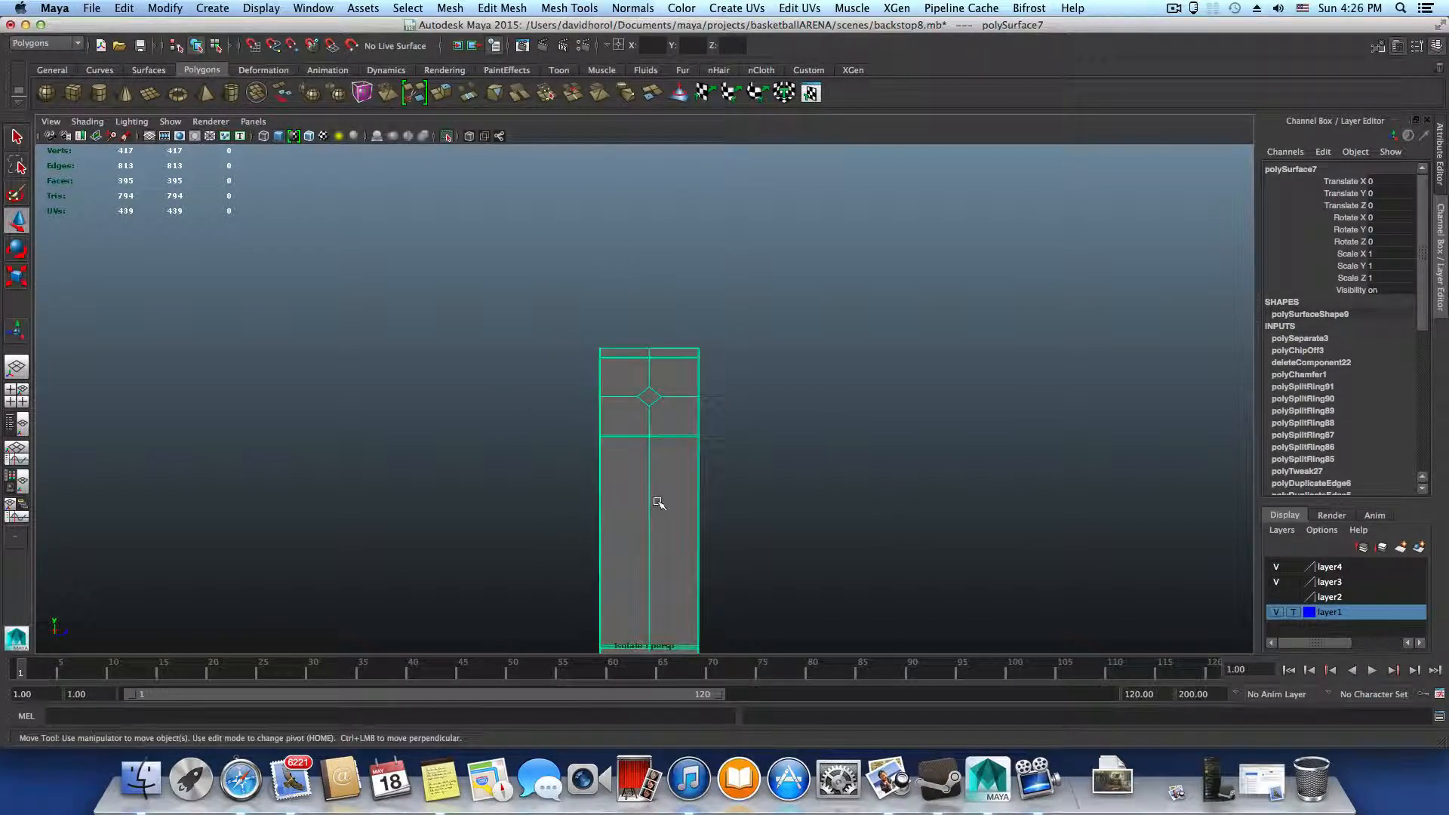
right_click_drag(658, 473, 586, 379)
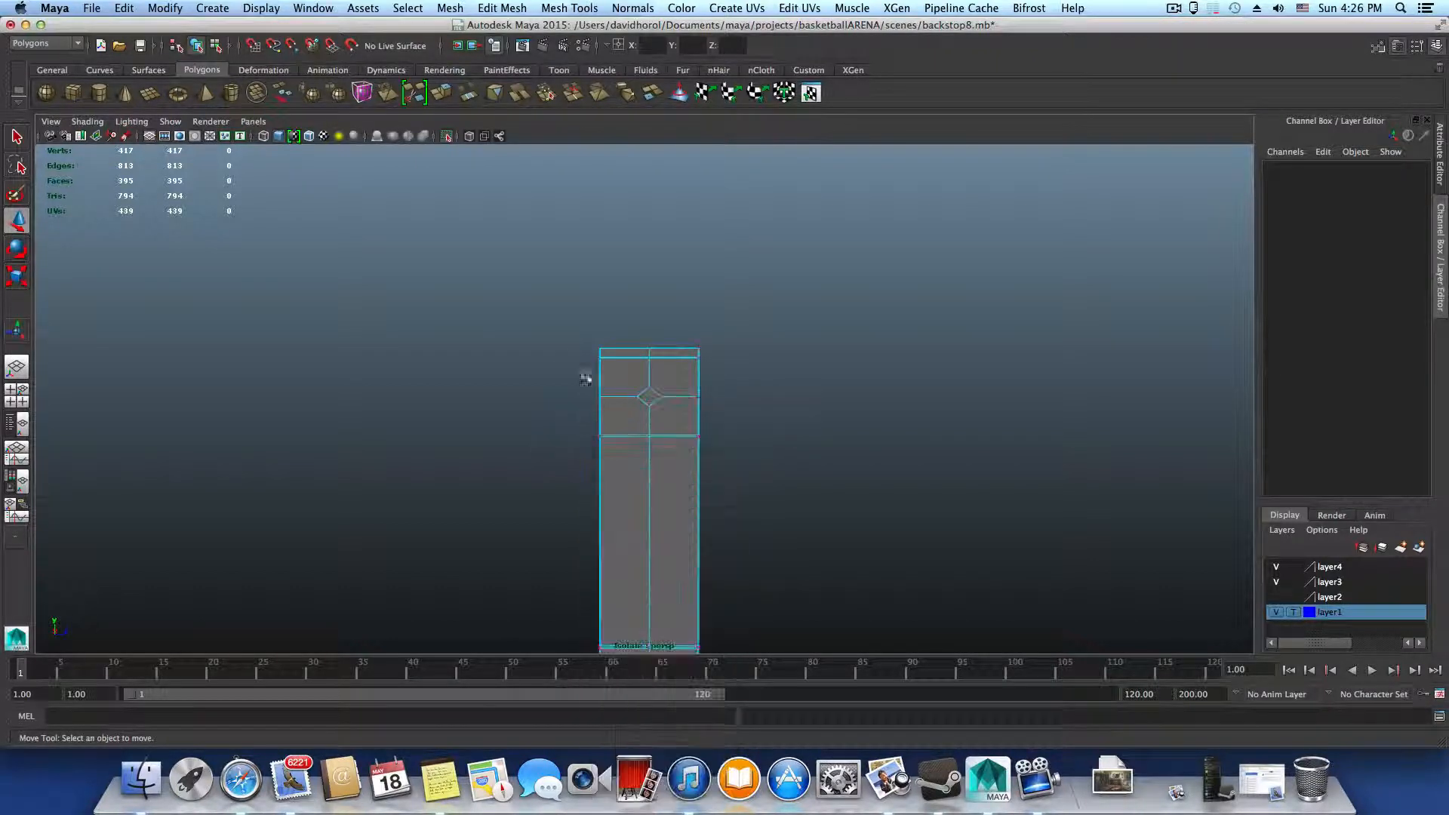
left_click_drag(765, 465, 590, 461)
right_click_drag(591, 461, 804, 498, "alt")
middle_click_drag(416, 442, 644, 472, "alt")
left_click_drag(644, 472, 672, 474, "alt")
left_click_drag(654, 376, 706, 373)
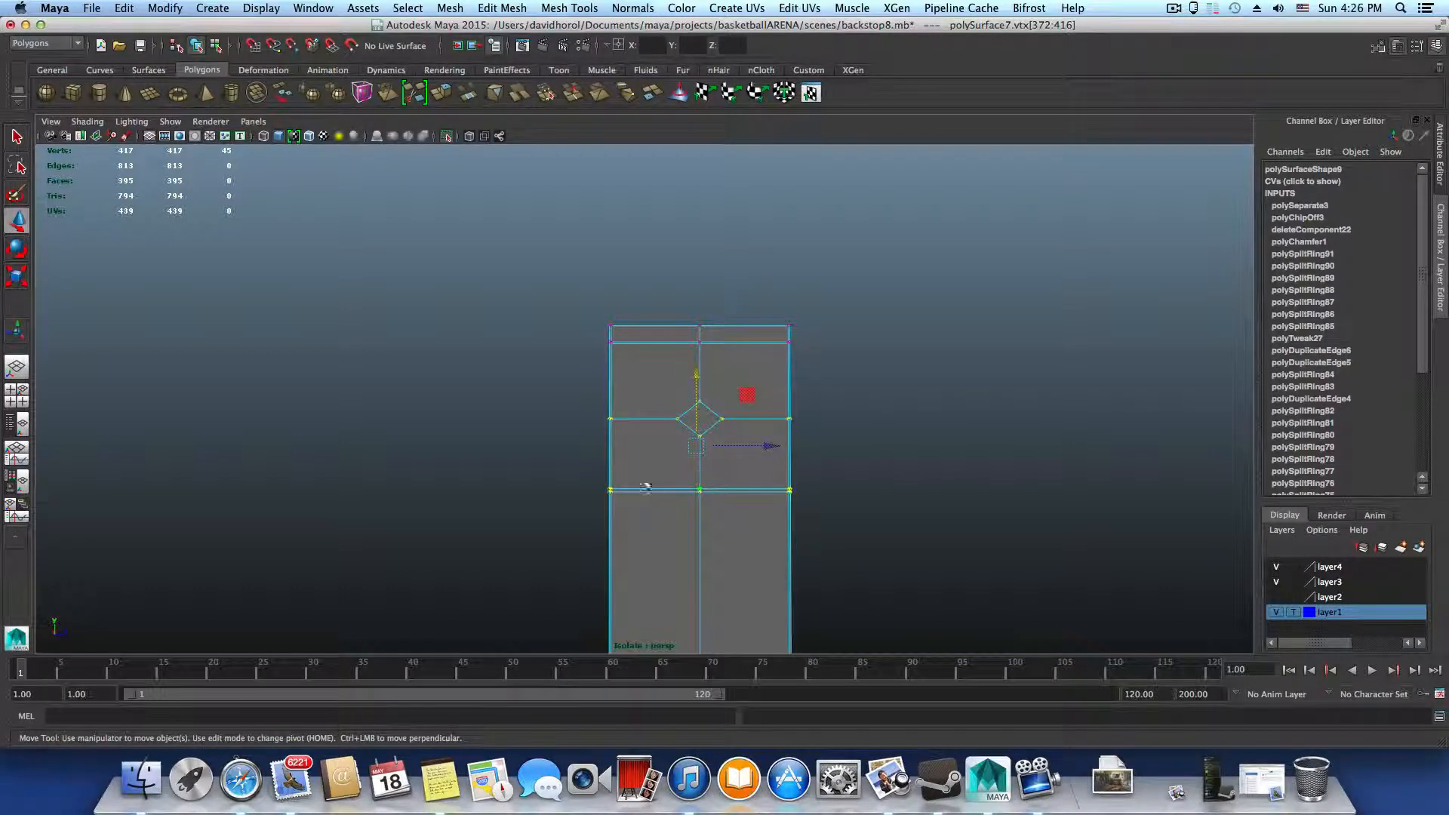
left_click_drag(694, 373, 694, 373)
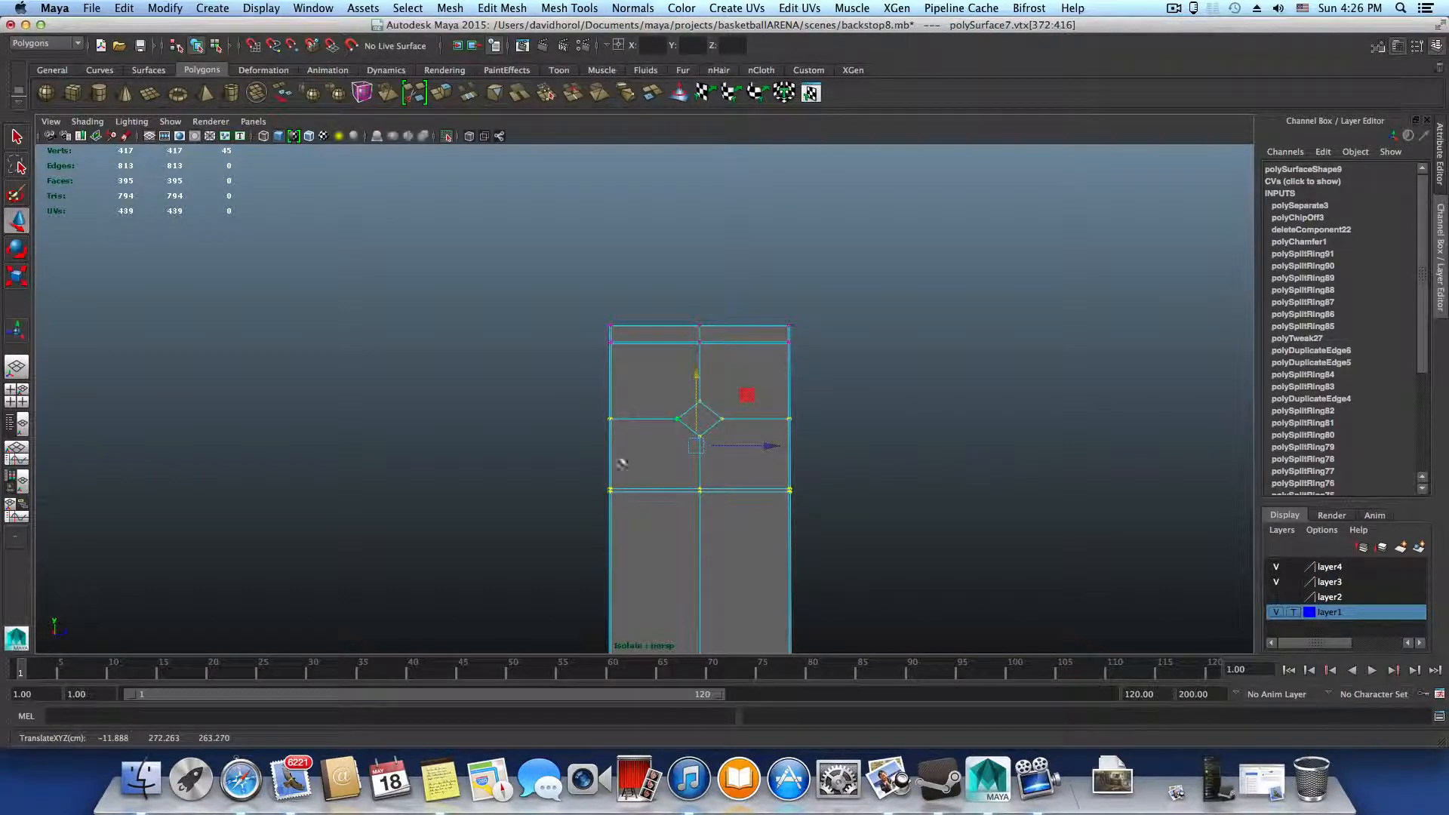
left_click_drag(555, 462, 940, 547, "ctrl")
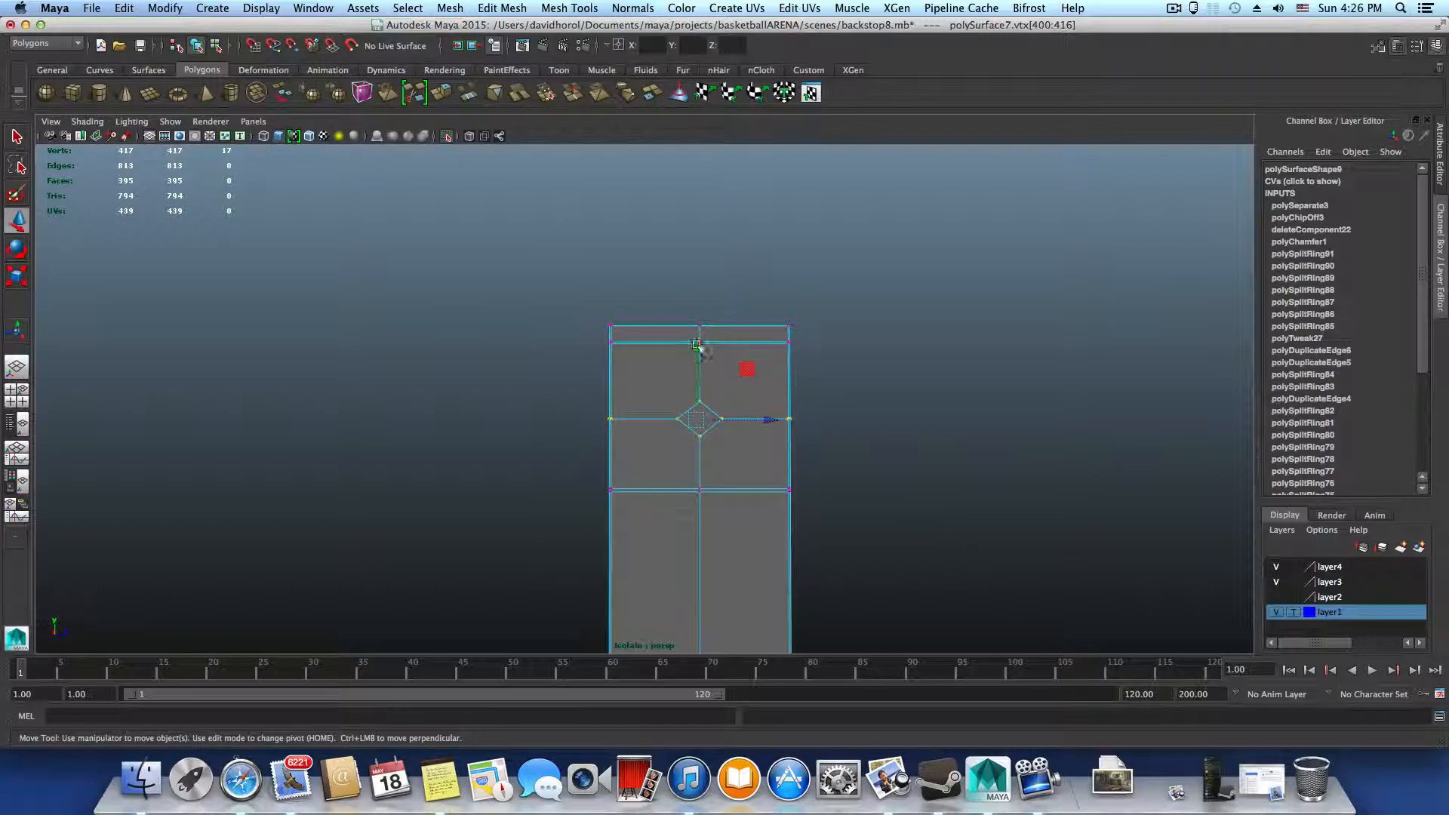
left_click_drag(697, 345, 698, 345)
left_click_drag(754, 428, 722, 430, "alt")
left_click(691, 345)
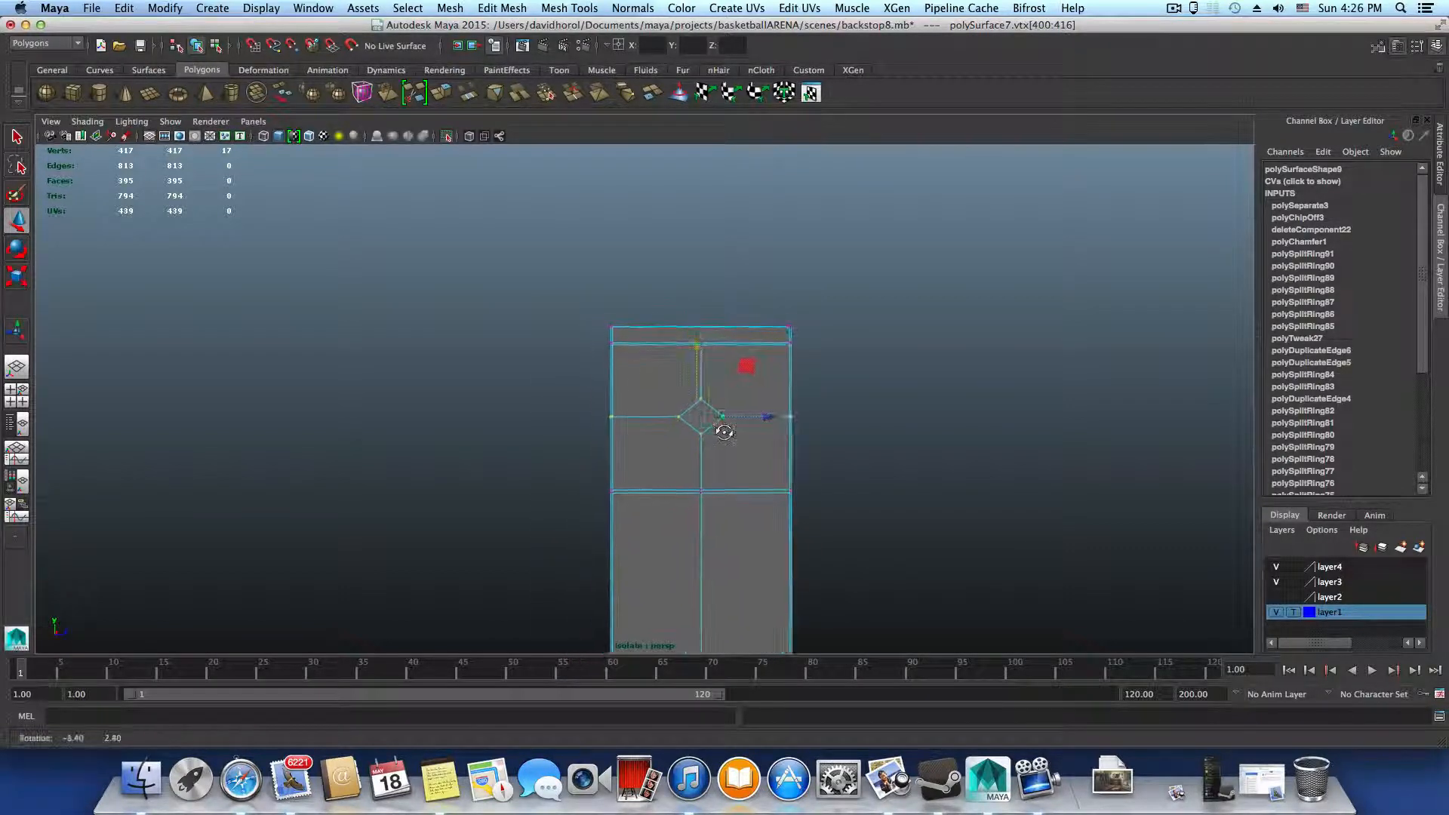
Select the small diamond face near the upright's top and scale it up uniformly until it nearly fills the surrounding panel
right_click_drag(727, 434, 876, 487, "alt")
middle_click_drag(817, 472, 684, 420, "alt")
right_click_drag(684, 420, 677, 460, "alt")
left_click(602, 356)
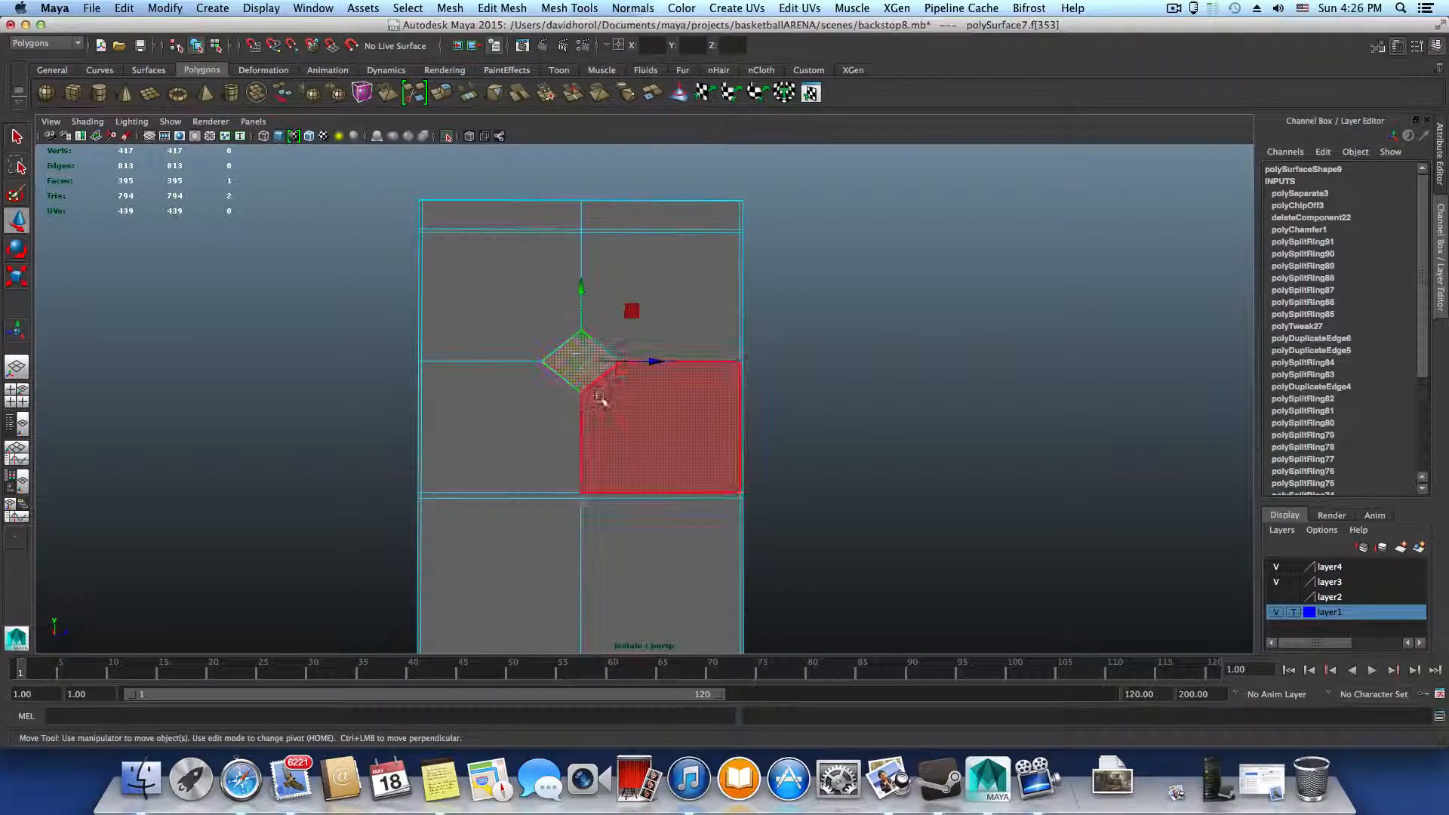
key("r")
left_click_drag(582, 362, 718, 378)
right_click_drag(718, 378, 657, 447, "alt")
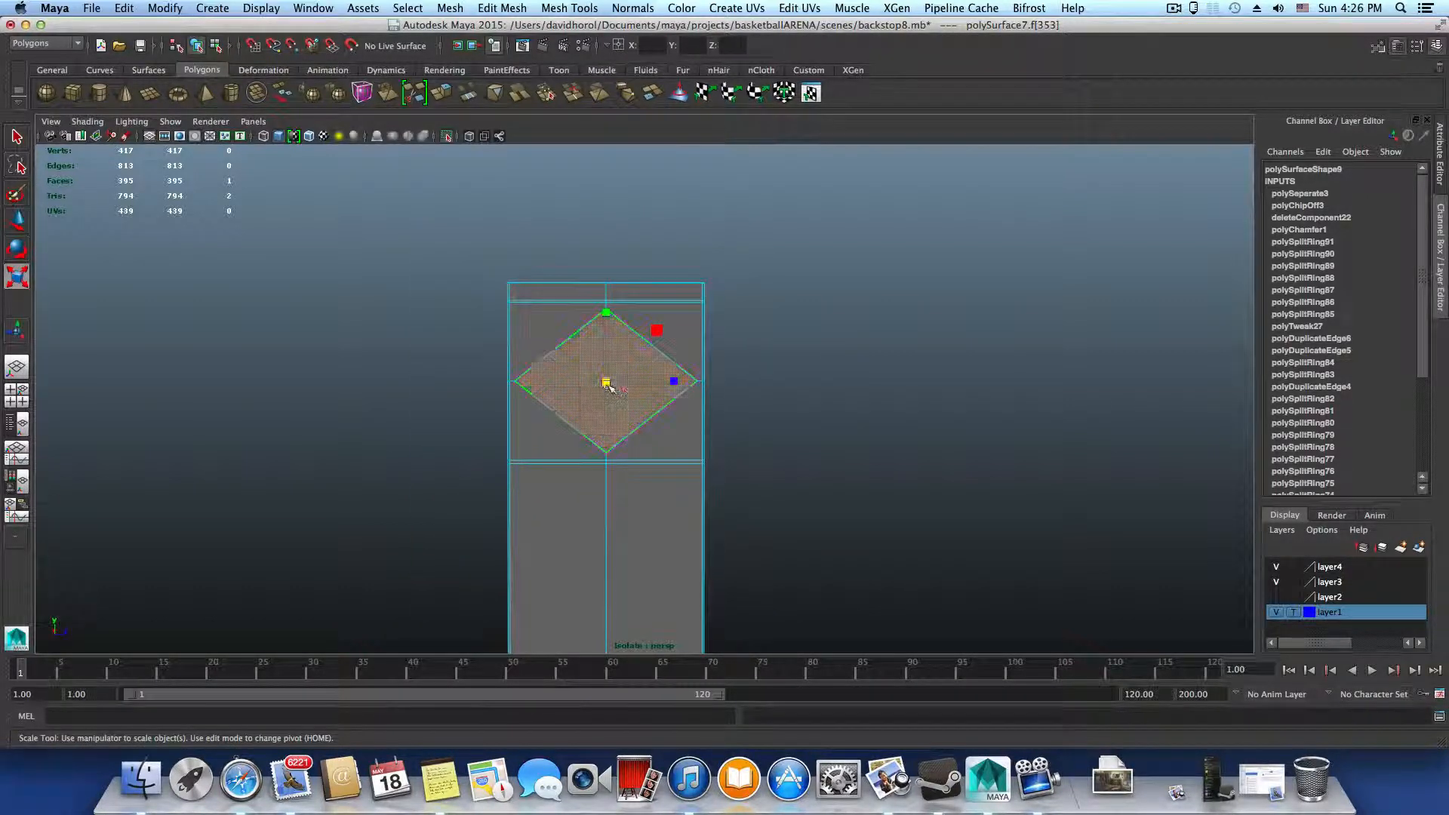
Scale the diamond face down slightly overall and stretch it vertically by about 1.17 towards the edge loops above and below
left_click_drag(609, 387, 592, 389)
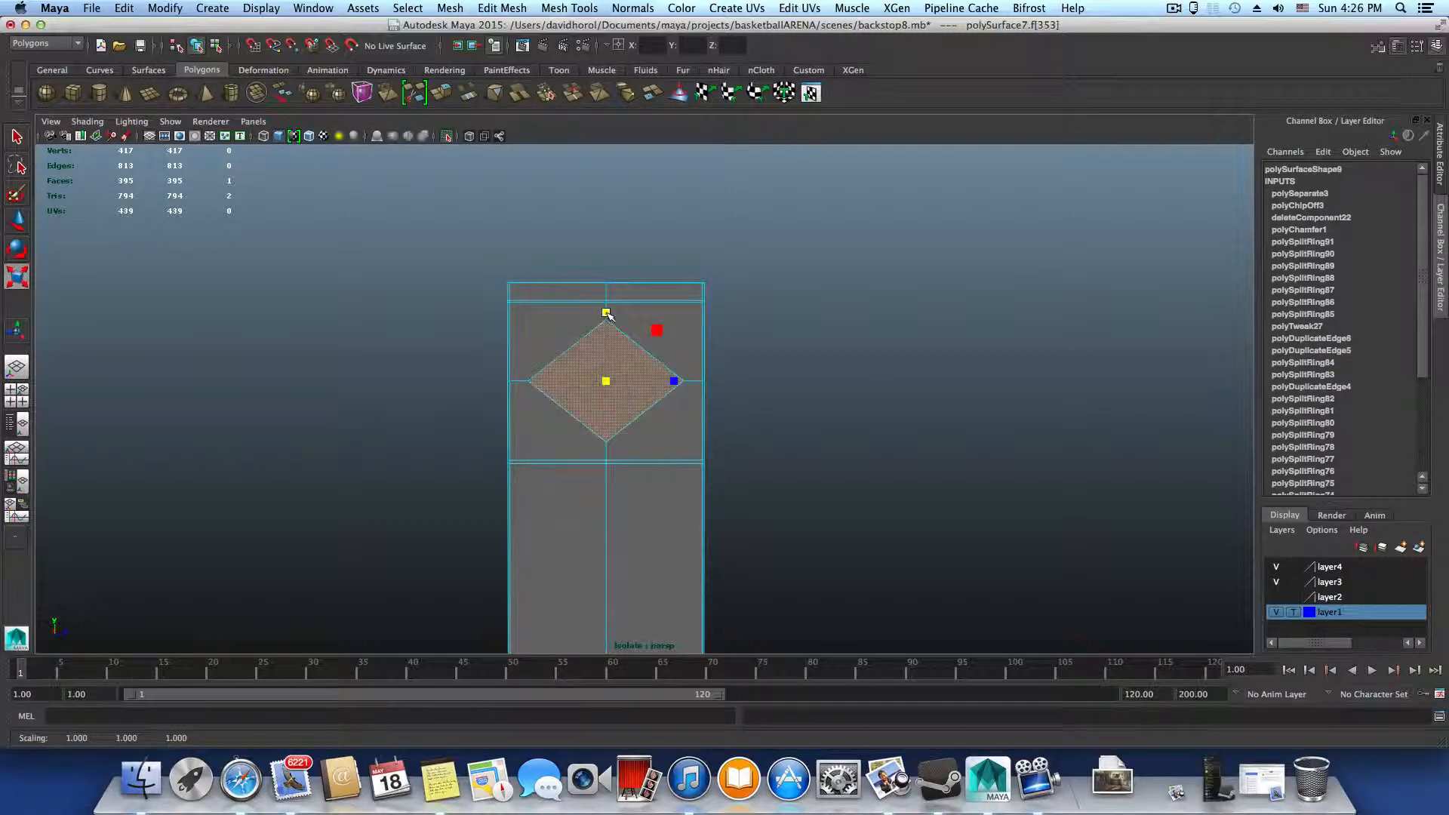
left_click_drag(607, 312, 606, 310)
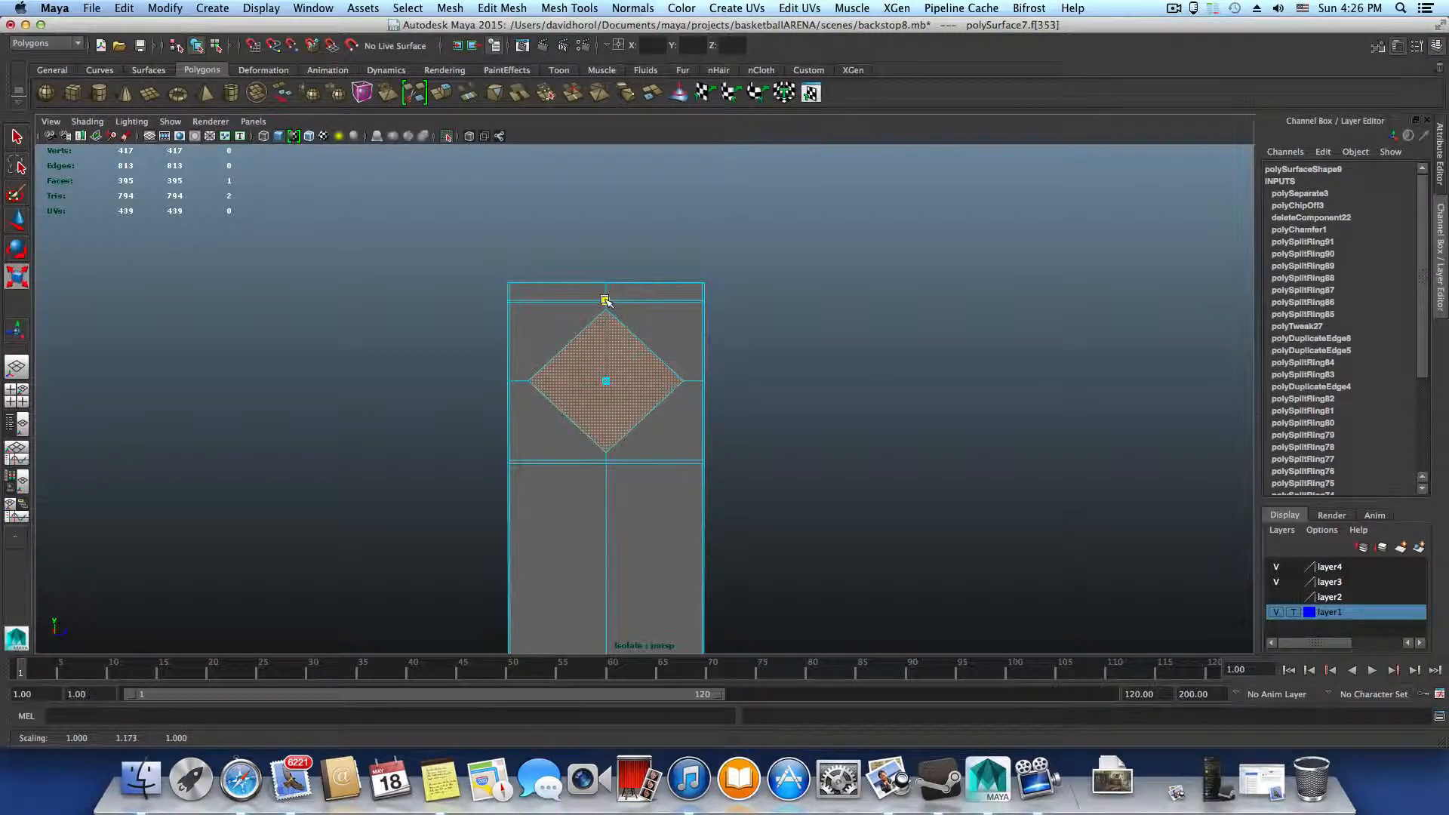
left_click_drag(652, 416, 647, 423, "alt")
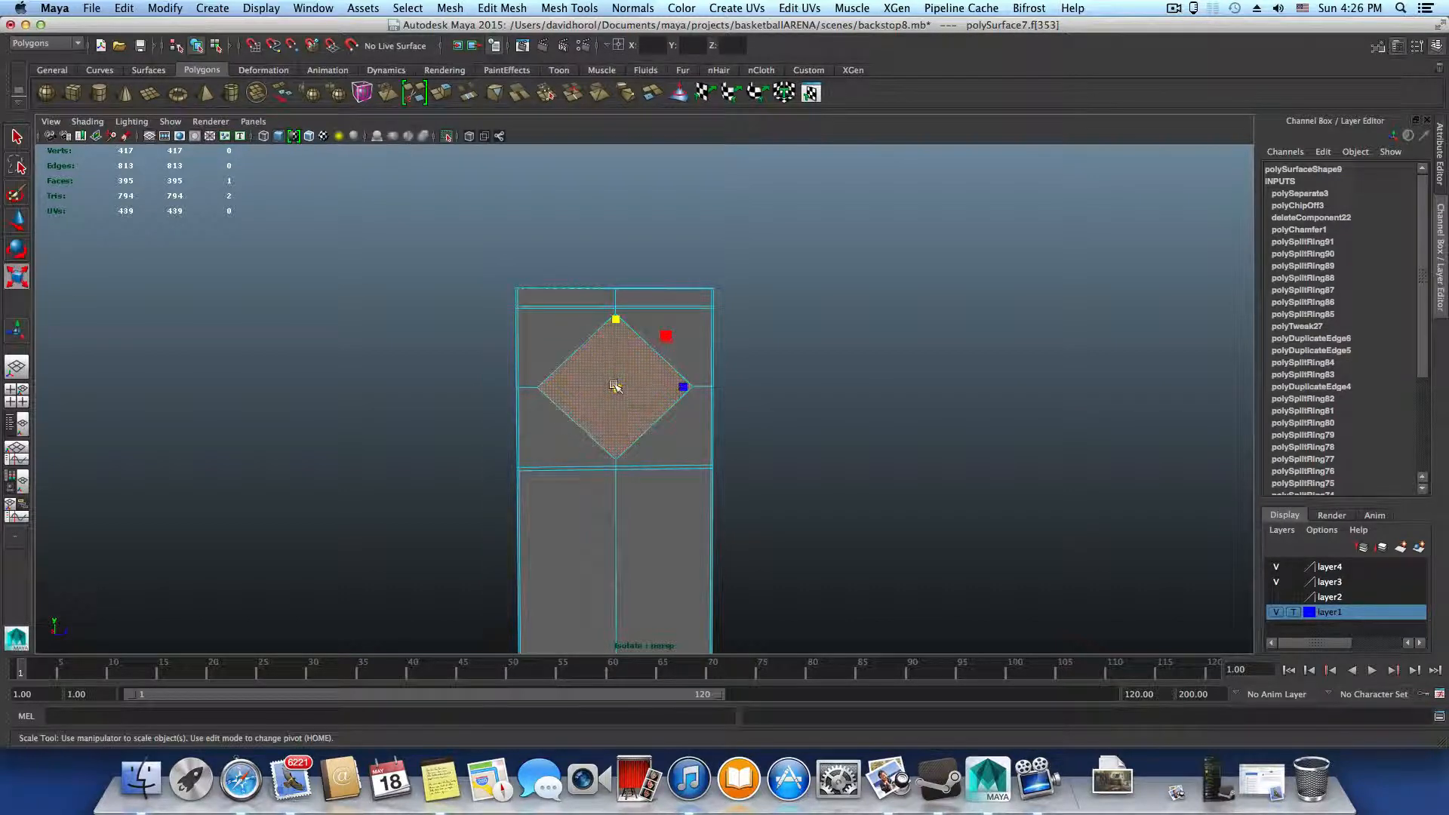
left_click_drag(615, 321, 614, 320)
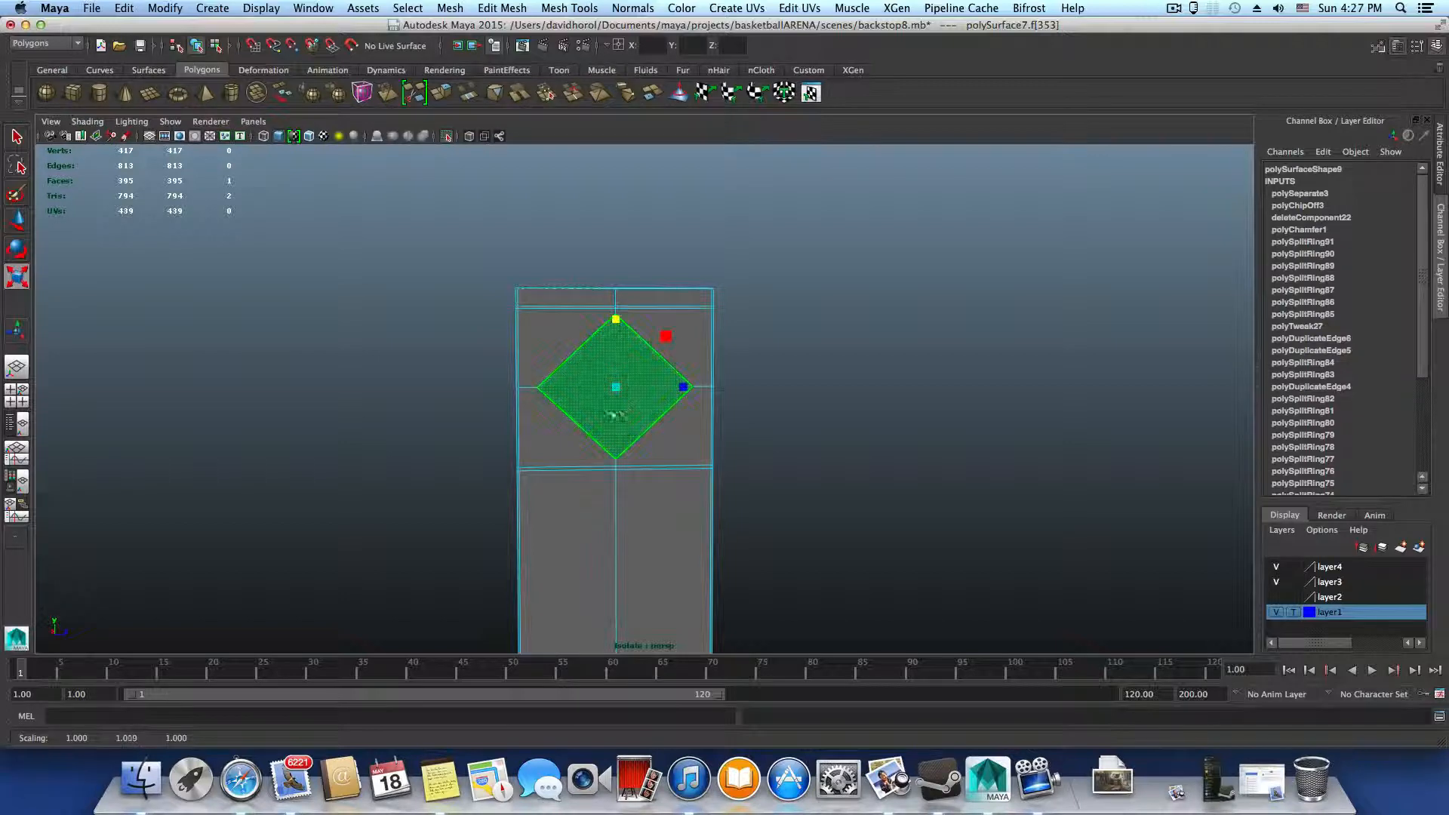
Examine the enlarged diamond's proportions and its spacing from the surrounding panel edges up close and from several angles
right_click_drag(616, 412, 758, 472, "alt")
left_click_drag(757, 473, 725, 457, "alt")
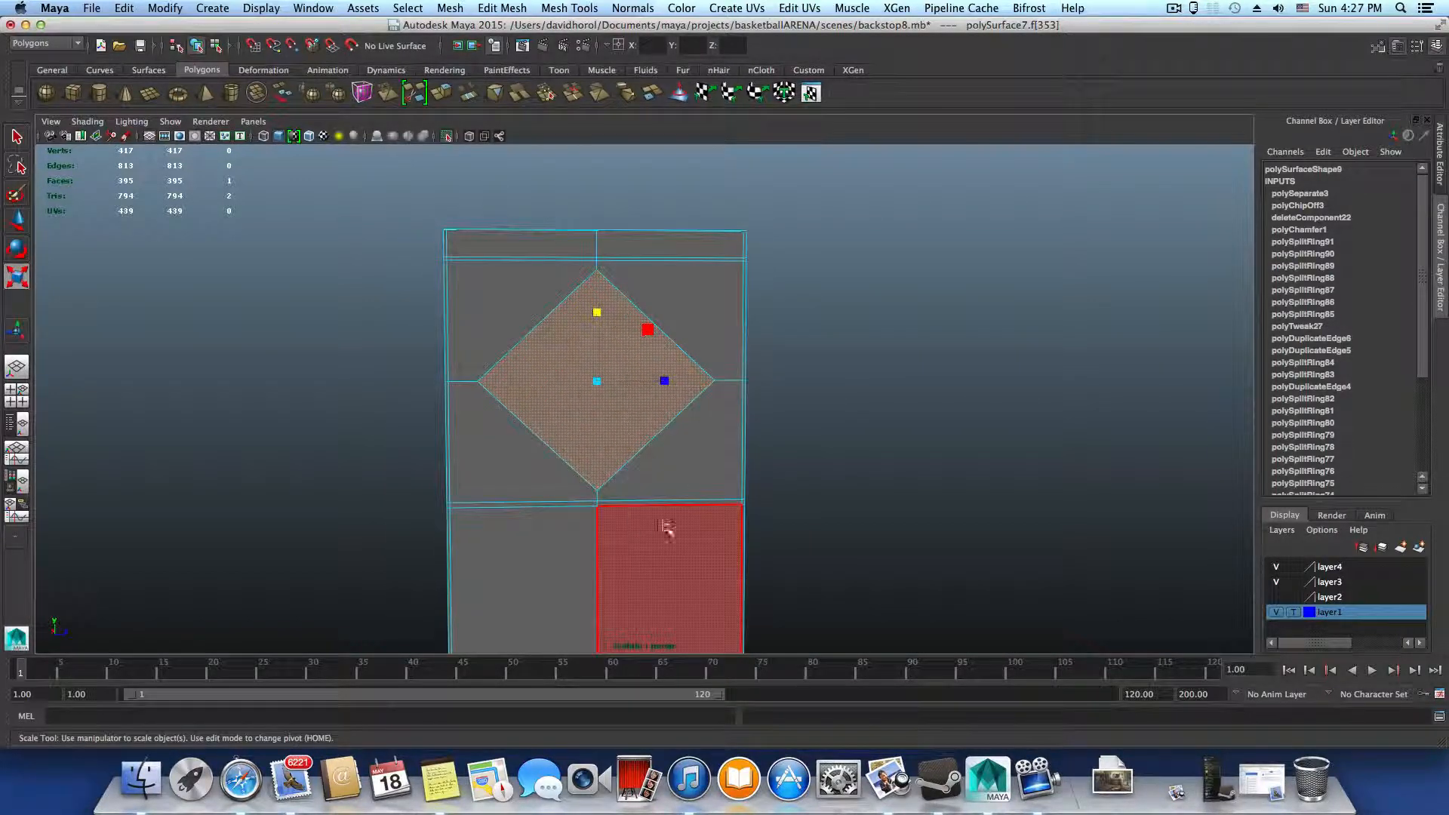
middle_click_drag(666, 528, 654, 468, "alt")
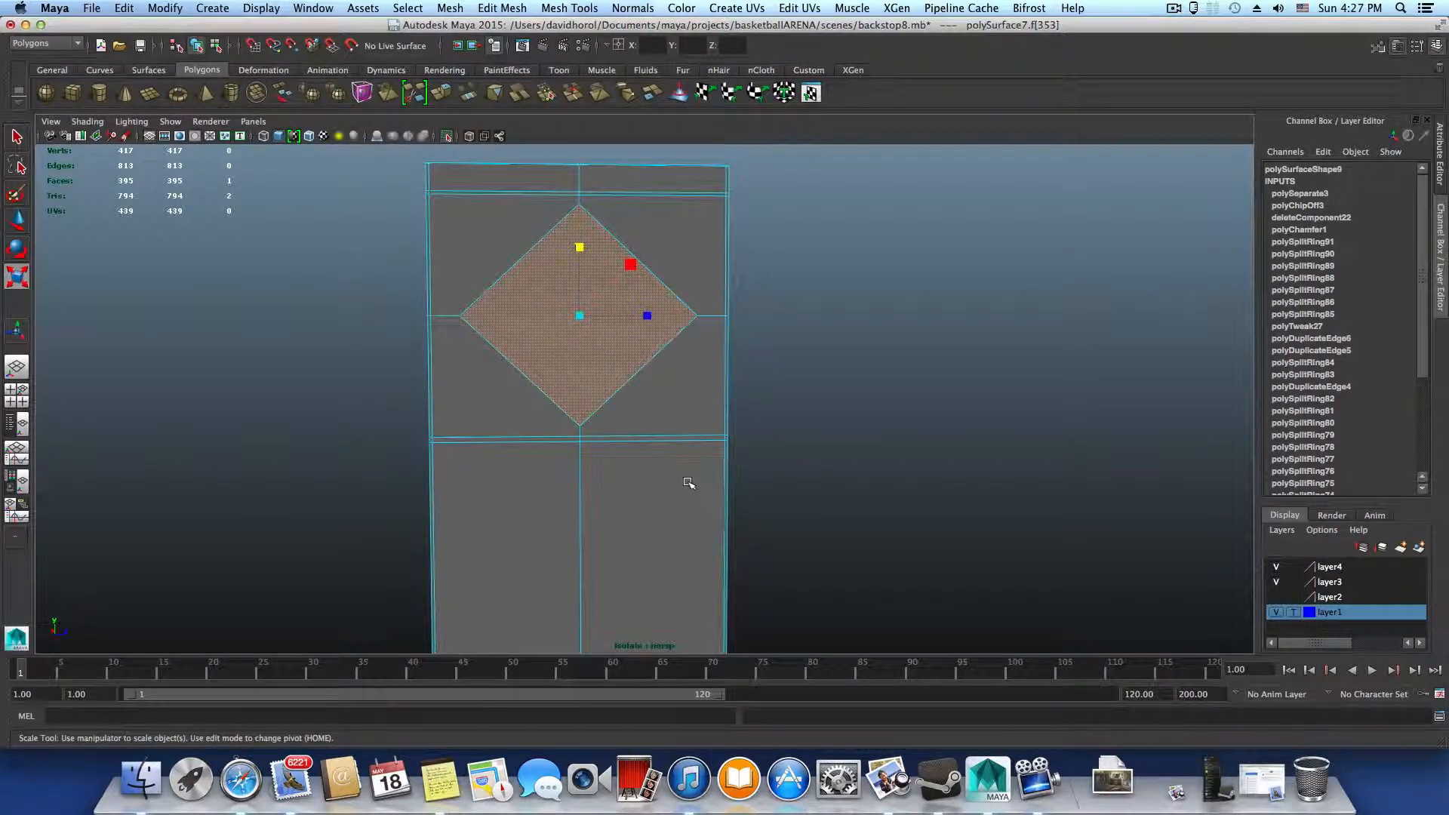
left_click_drag(682, 488, 790, 464, "alt")
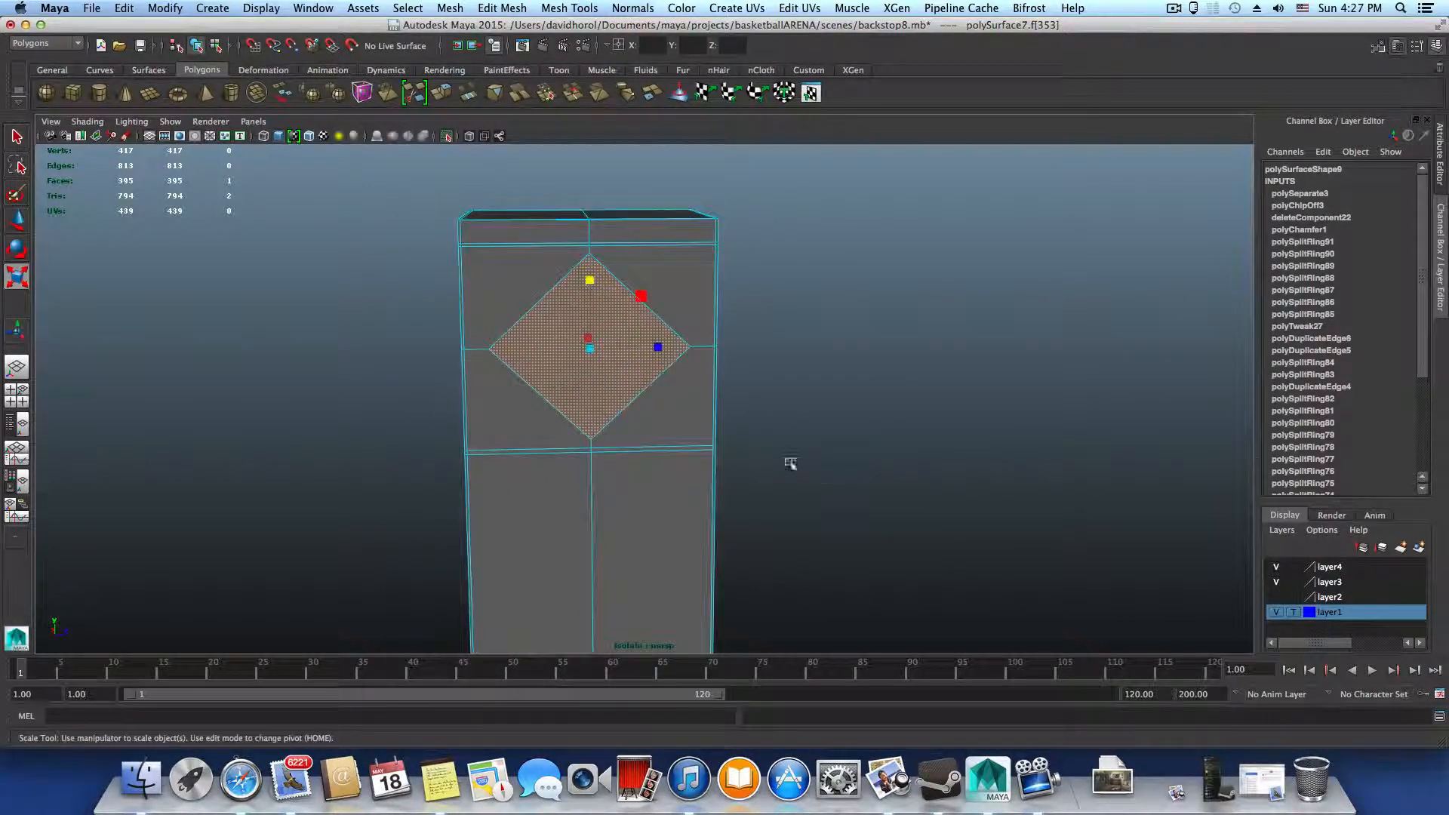
scroll(614, 291, "up", 5)
middle_click_drag(823, 390, 829, 459, "alt")
left_click_drag(829, 459, 822, 432, "alt")
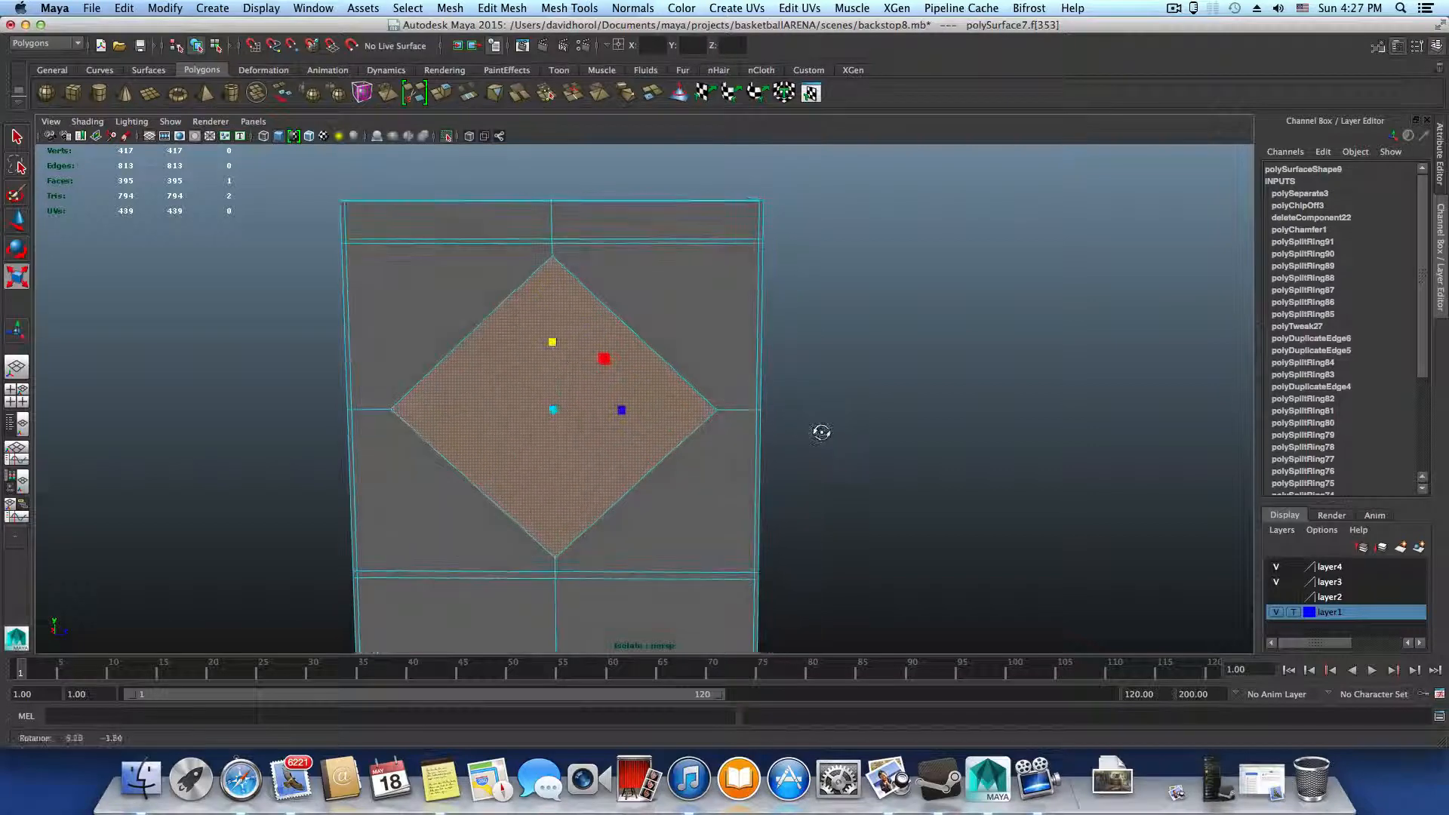
right_click_drag(817, 305, 867, 301, "alt")
middle_click_drag(867, 301, 866, 376, "alt")
Start a Multi-Cut on the upright at the upper right corner of the panel surrounding the diamond
right_click_drag(814, 237, 760, 238)
left_click(813, 238)
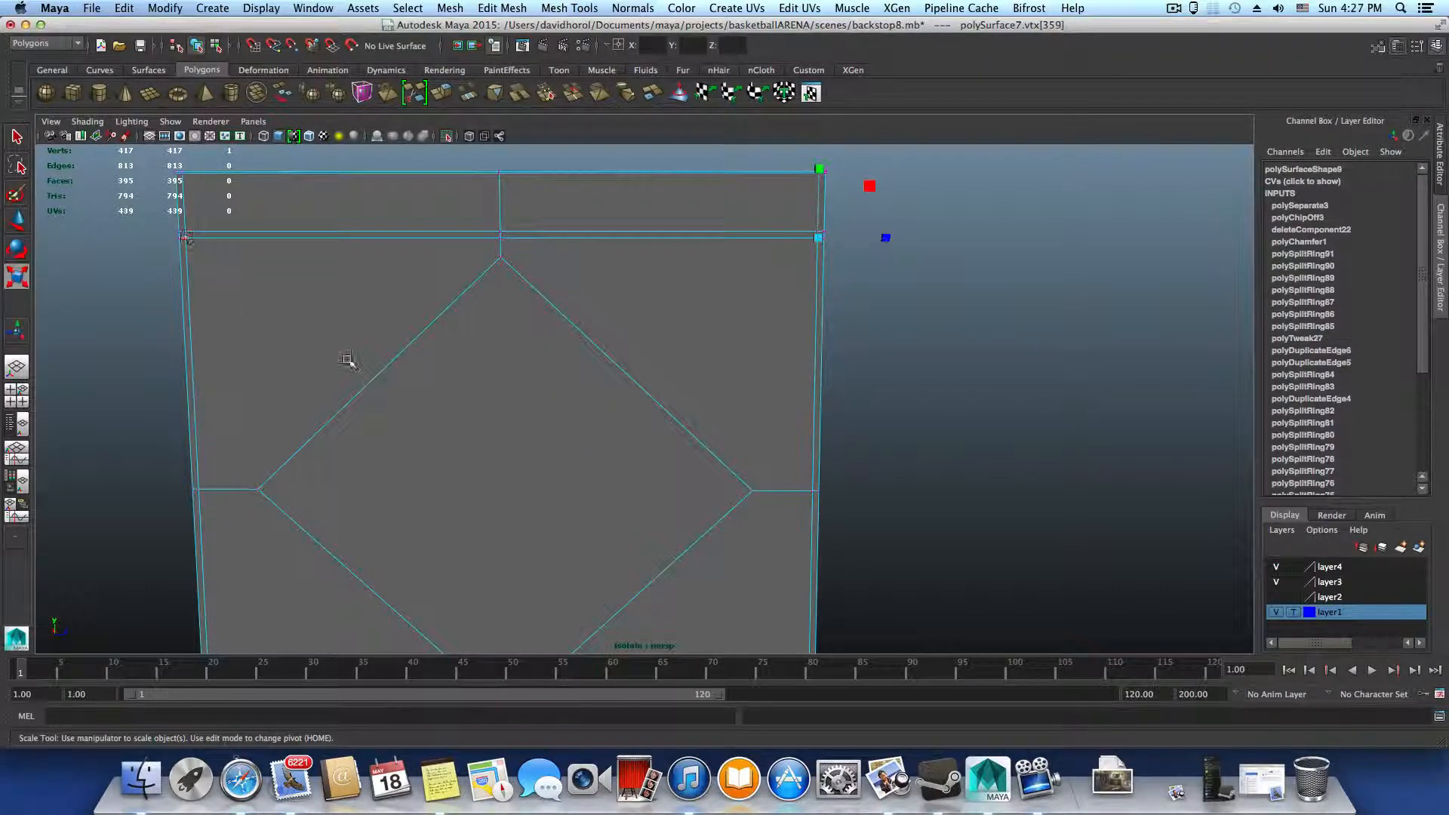
scroll(498, 385, "down", 3)
key("F11")
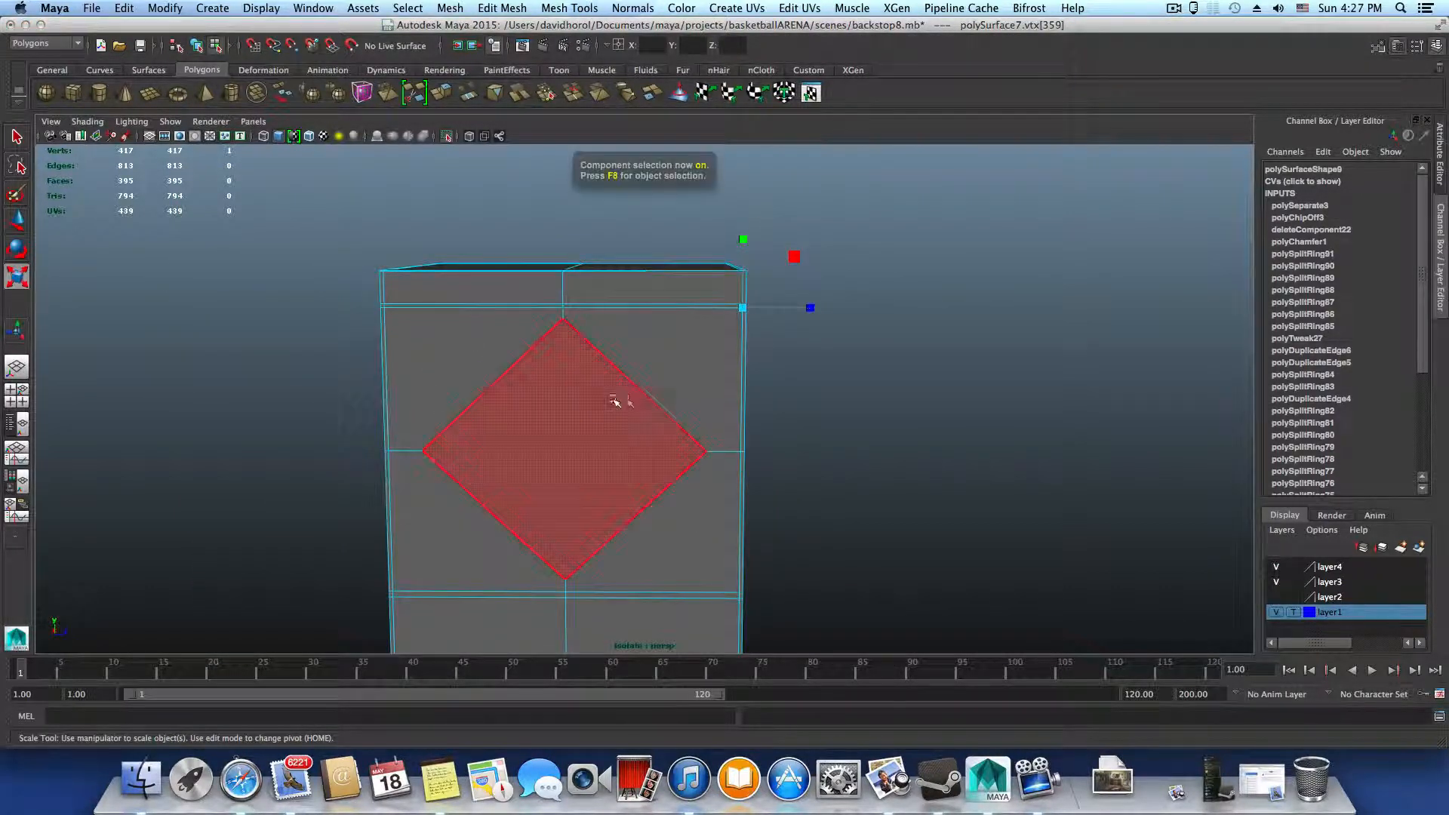
key("F8")
left_click(569, 10)
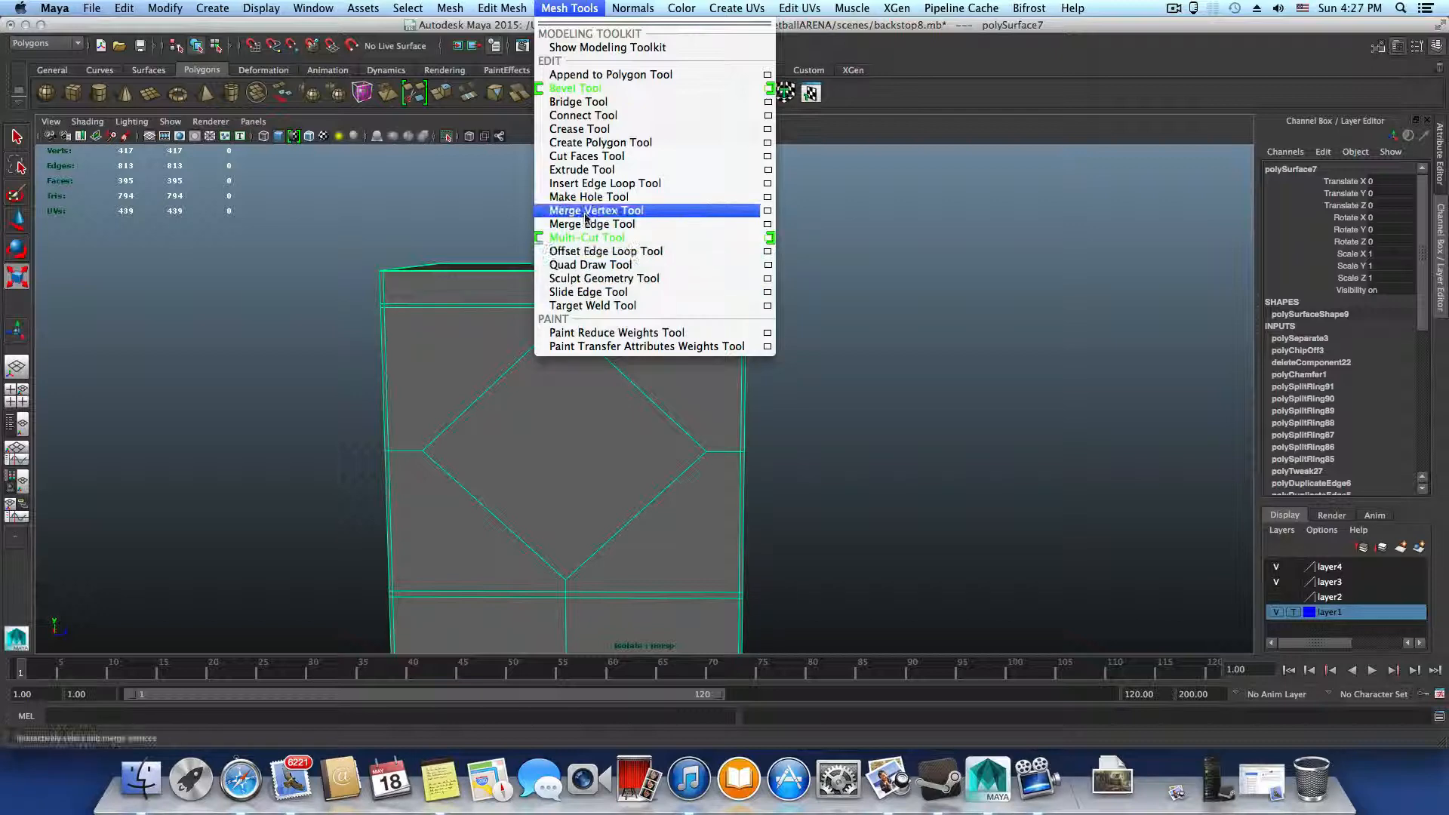
left_click(587, 238)
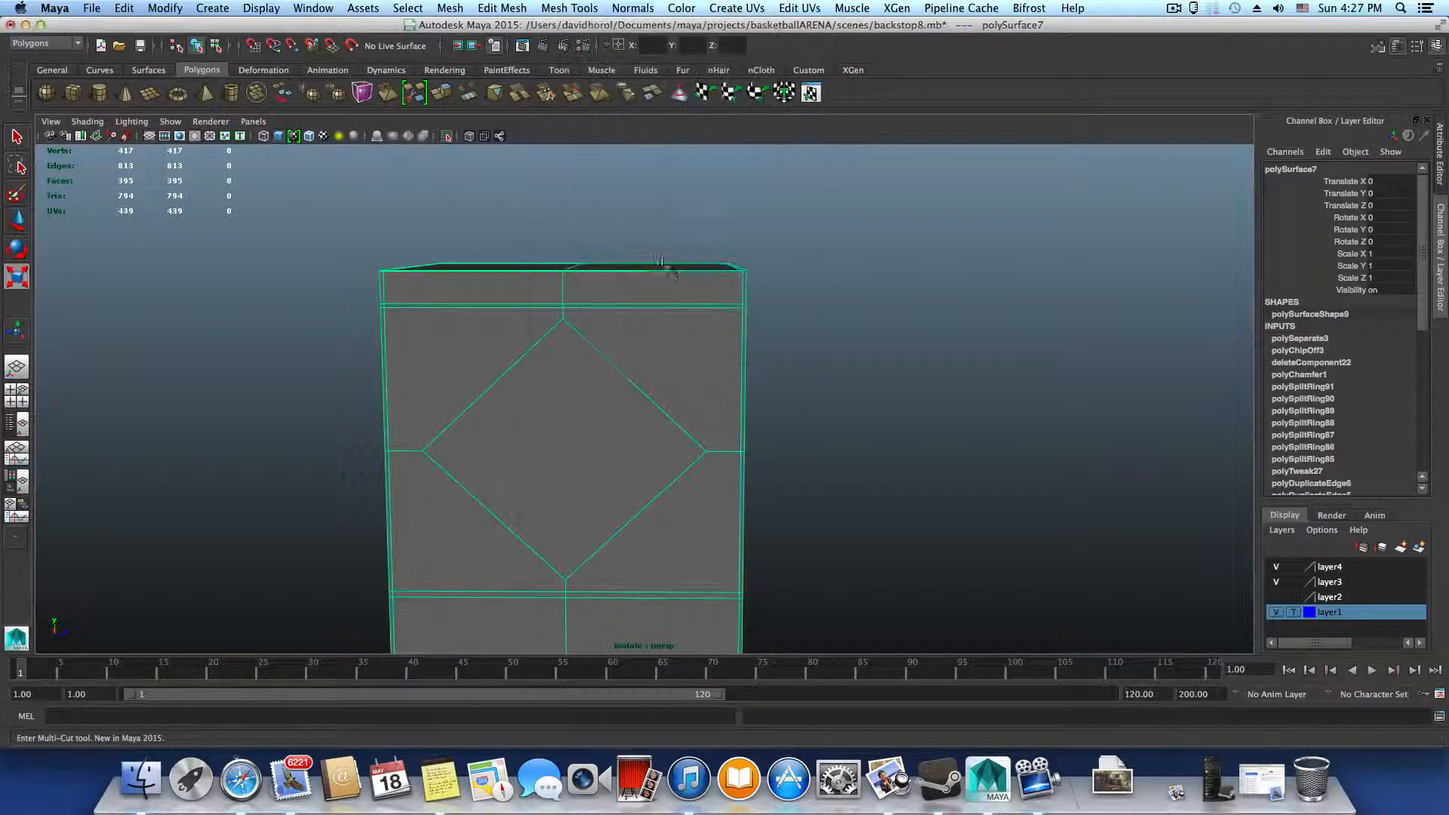
left_click(742, 309)
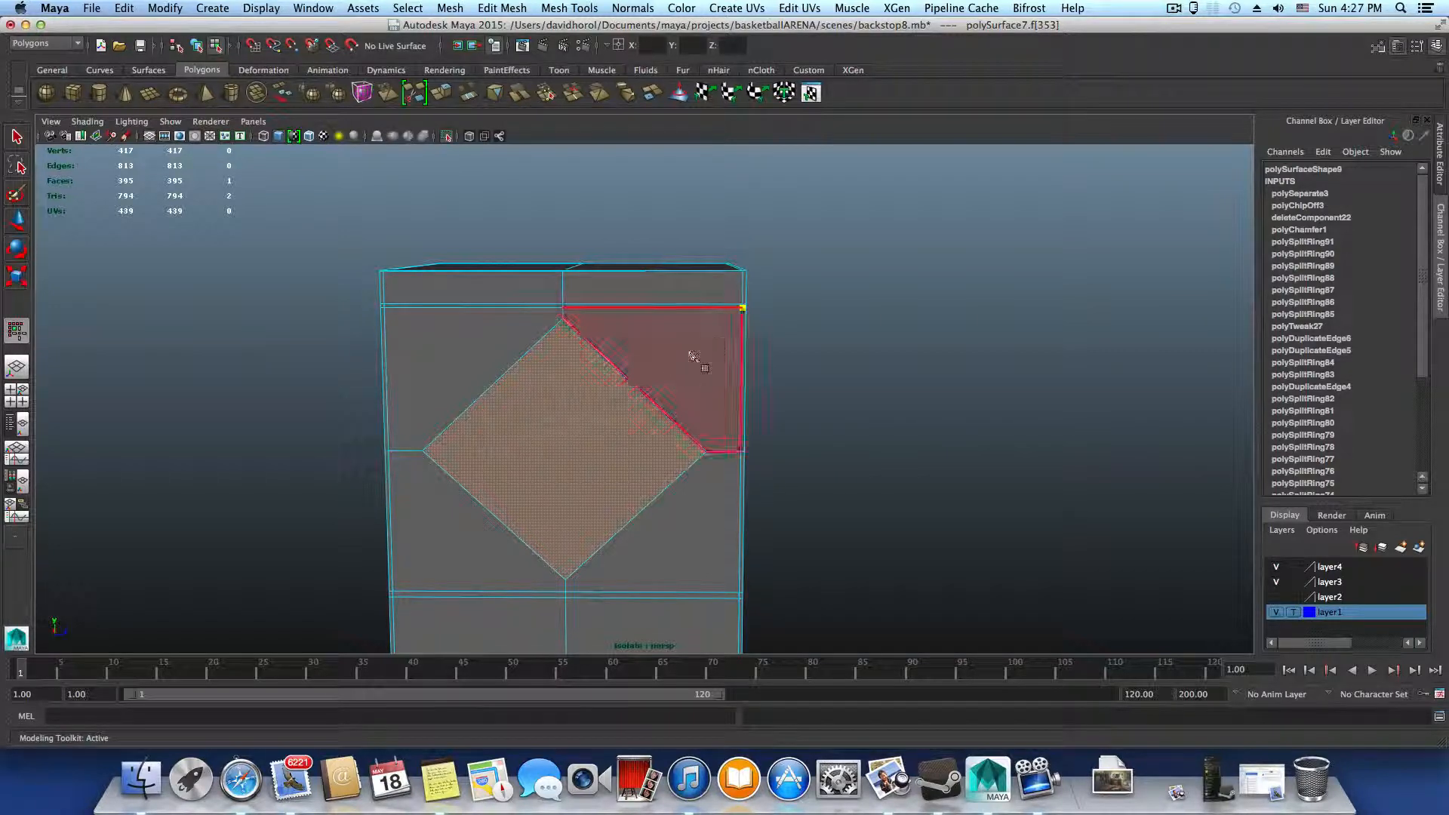
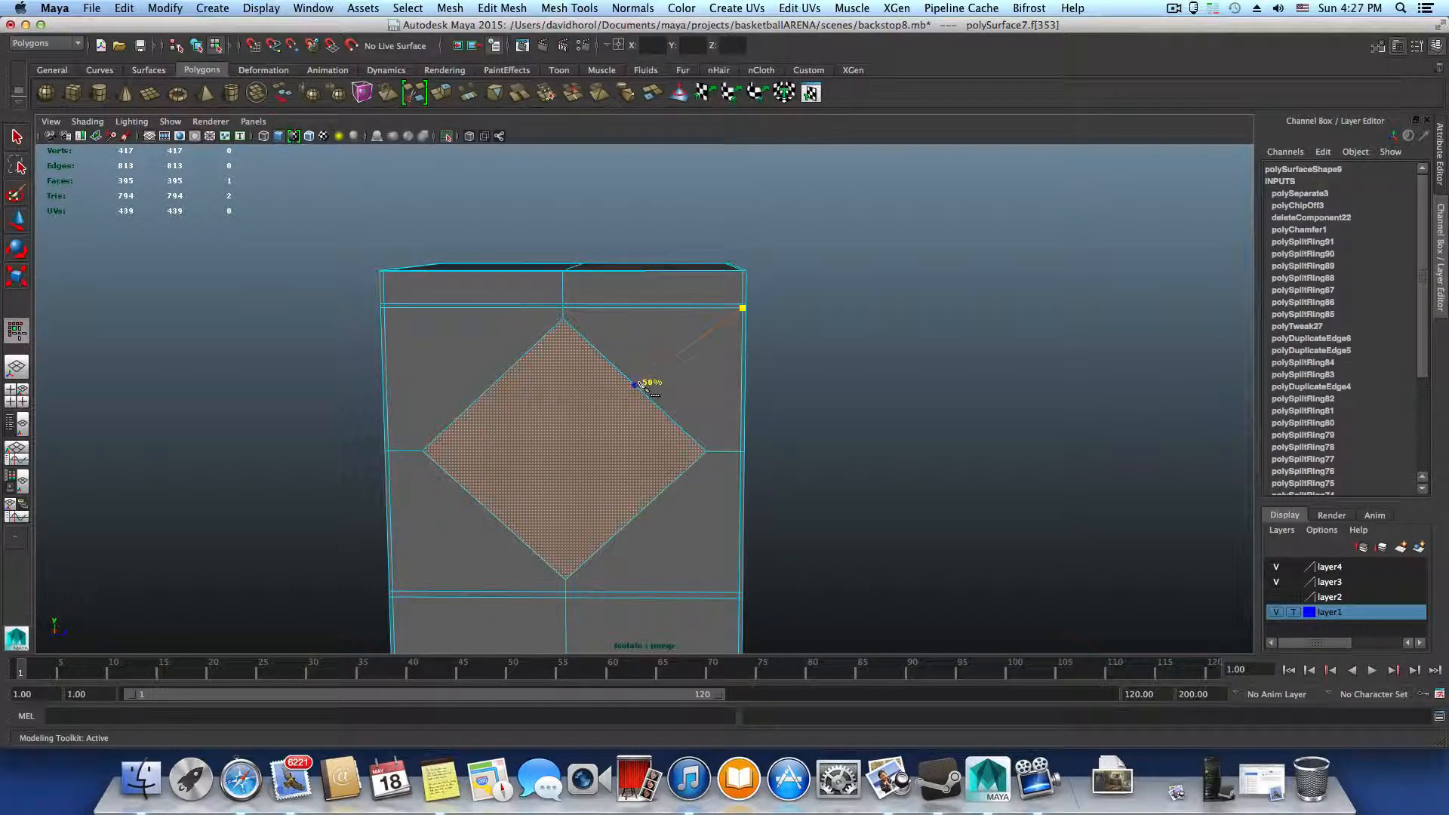
Finish the cut from the panel's upper right corner at 50% of the diamond's upper right edge
left_click(641, 385)
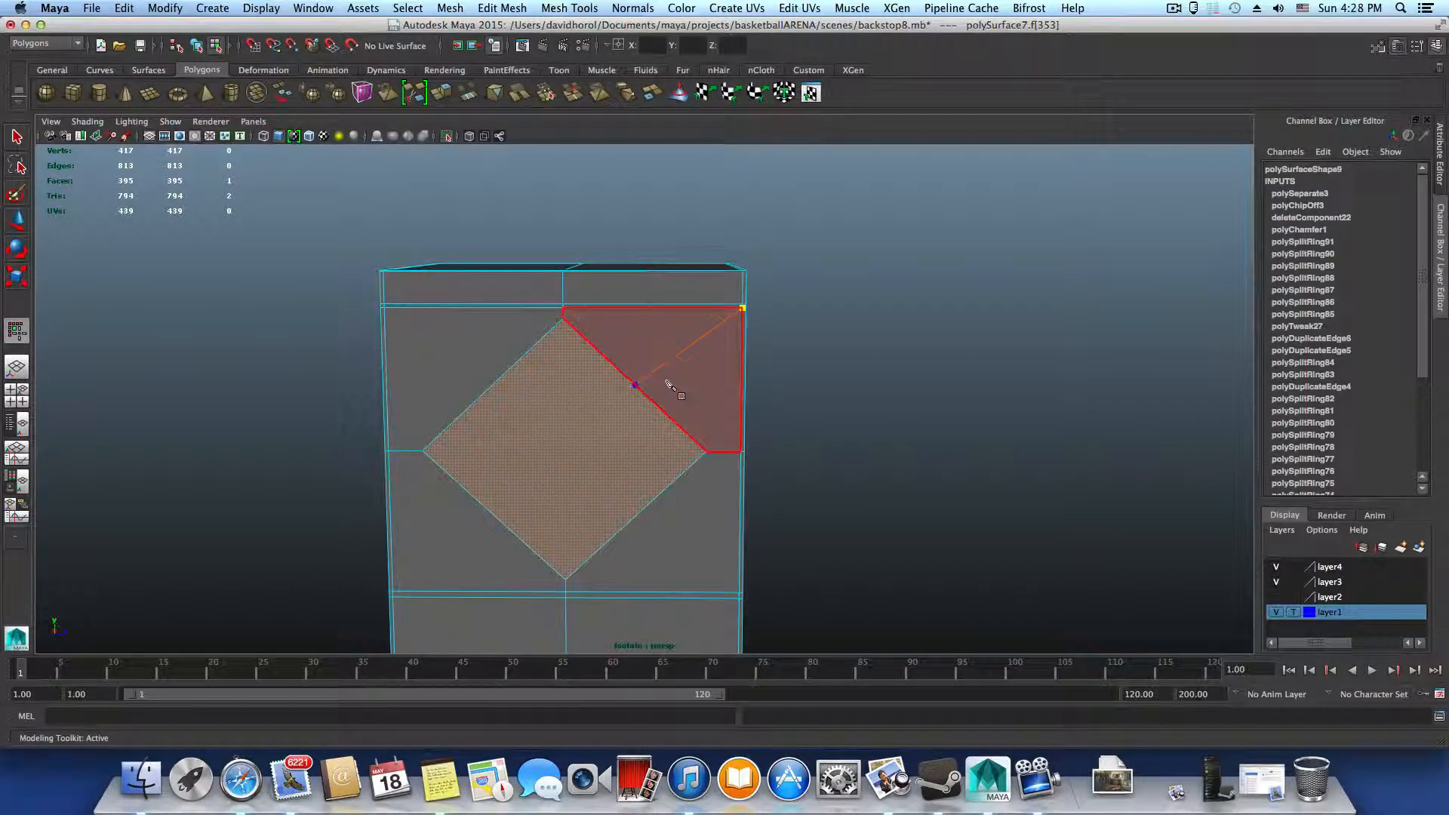
key("Return")
scroll(645, 400, "down", 2)
left_click_drag(644, 401, 641, 401, "alt")
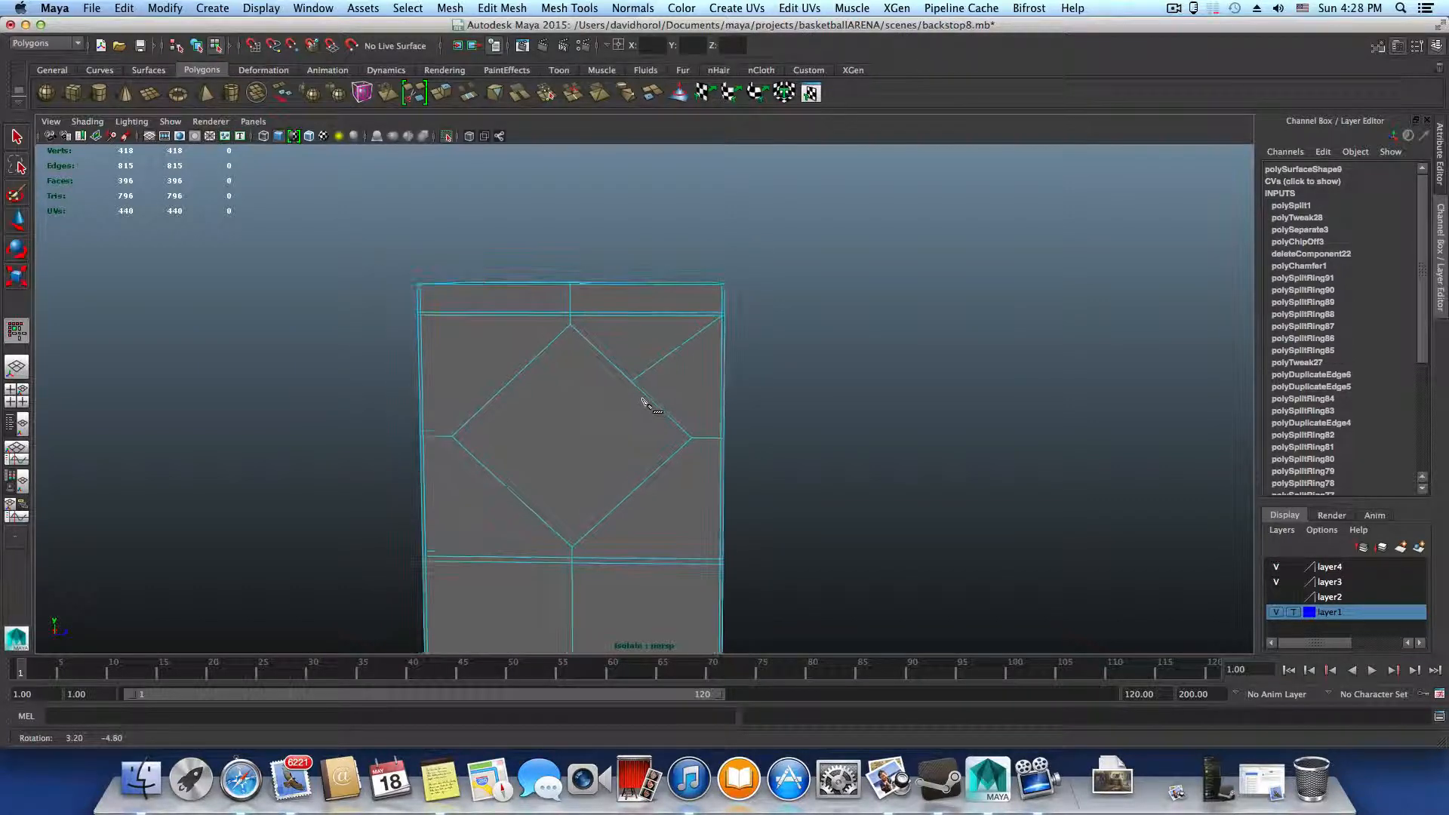
Cut an edge from the panel's upper left corner to the middle of the diamond's upper left edge
middle_click_drag(654, 401, 687, 349, "alt")
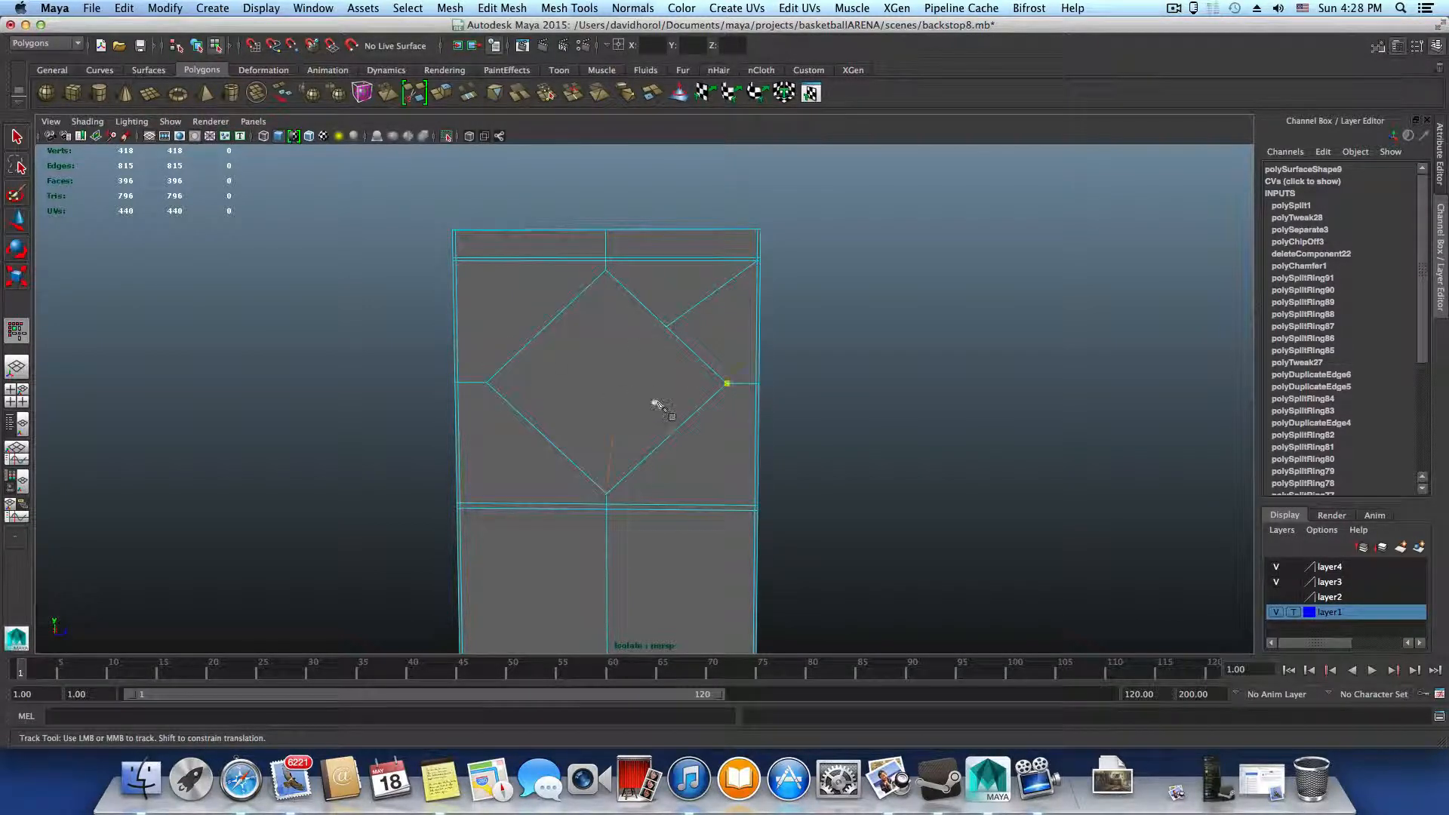
left_click_drag(657, 405, 668, 406, "alt")
right_click_drag(671, 440, 626, 444)
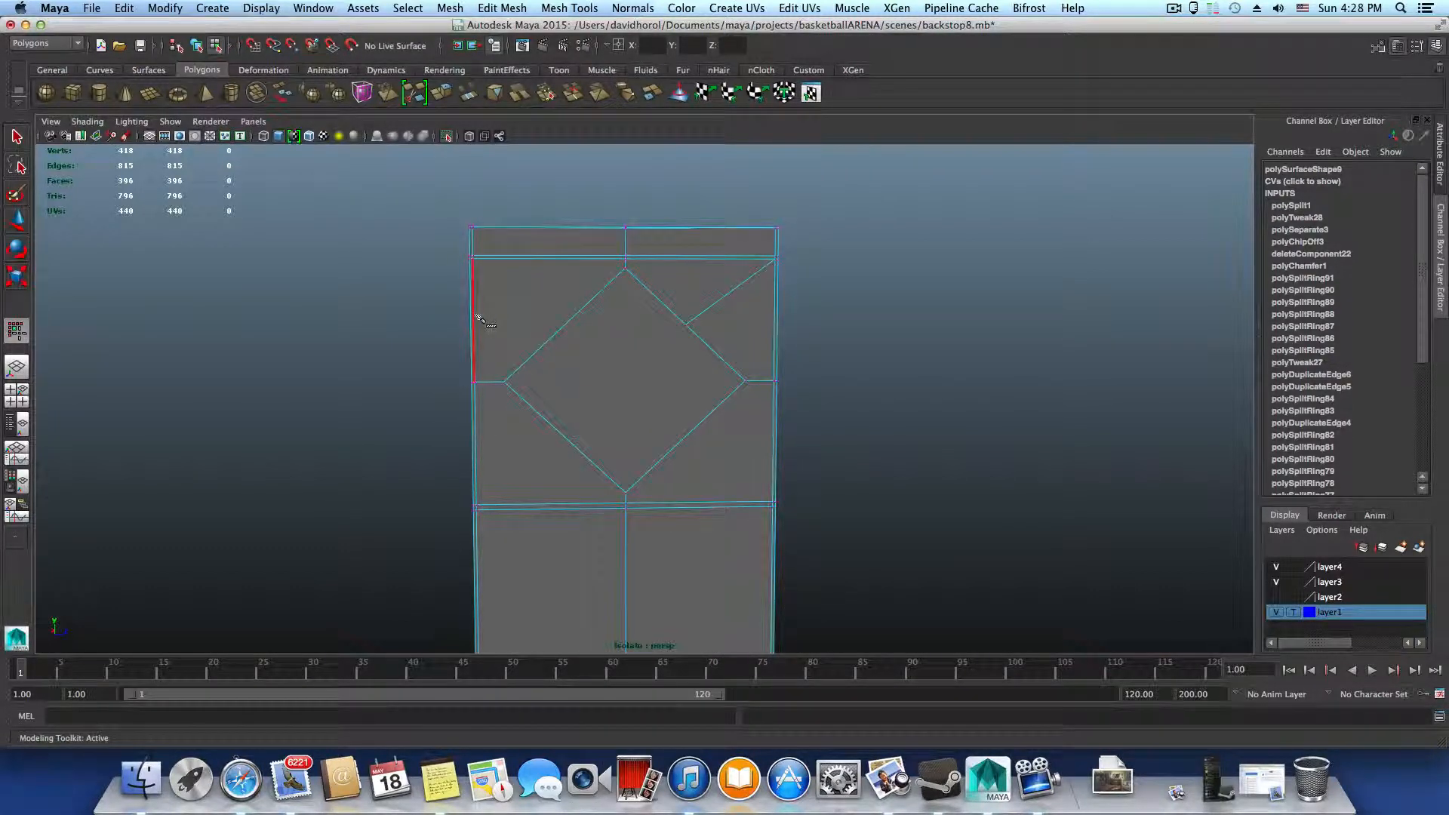
mouse_move(480, 315)
left_mouse_down("alt")
mouse_move(518, 314)
mouse_move(454, 317)
left_mouse_up("alt")
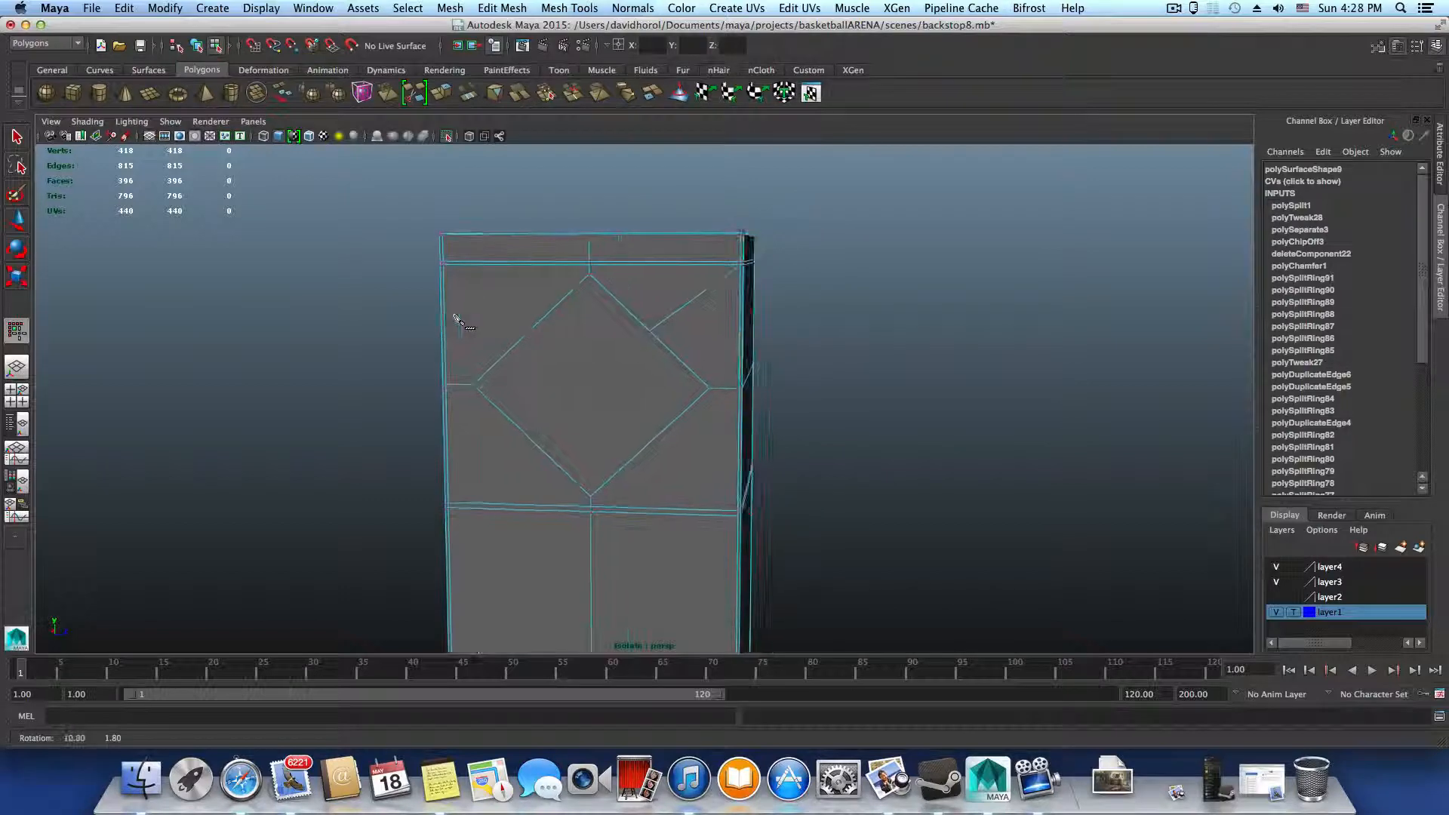
left_click_drag(604, 346, 642, 354, "alt")
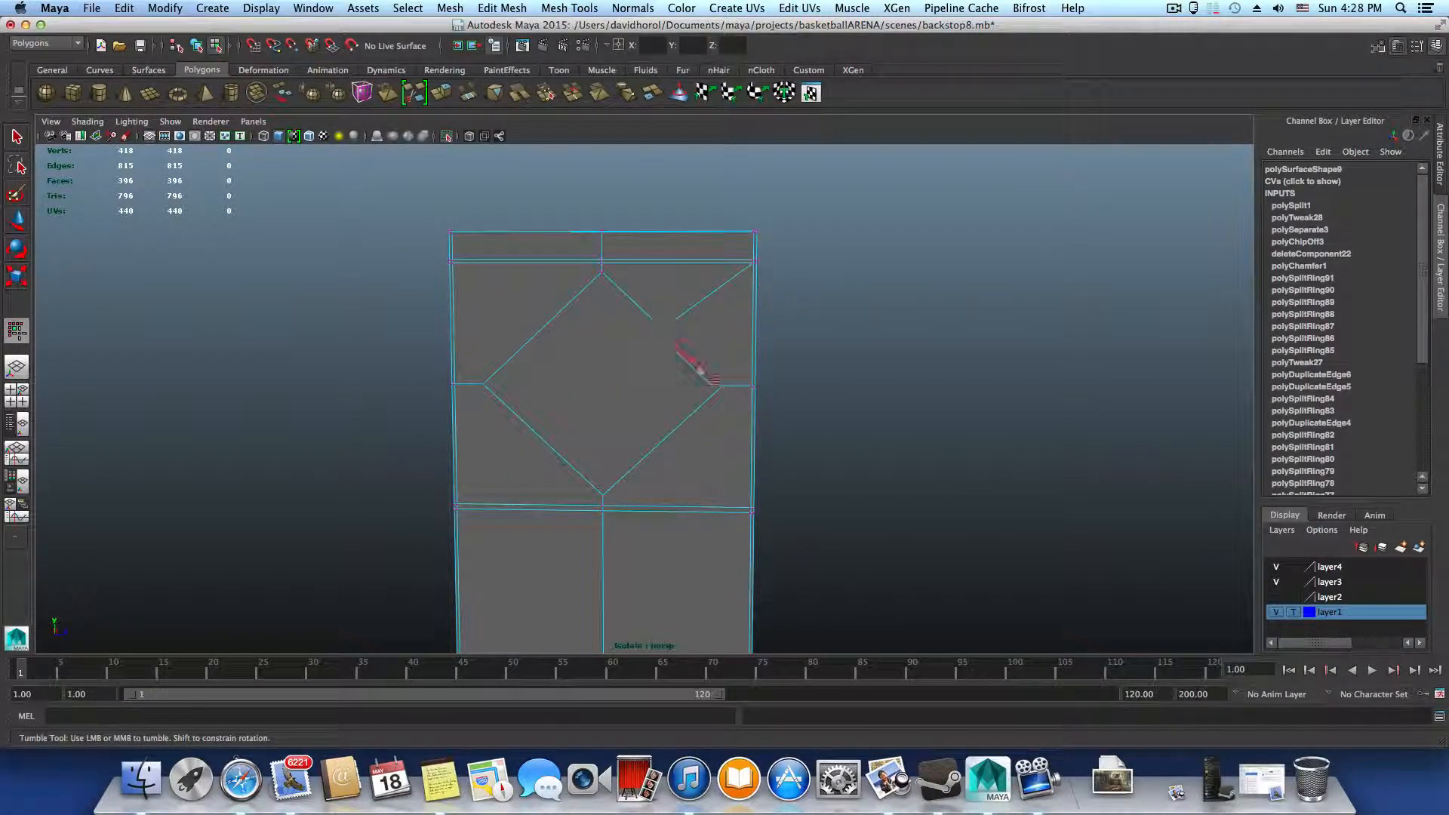
mouse_move(728, 453)
left_mouse_down("alt")
mouse_move(755, 453)
mouse_move(738, 443)
left_mouse_up("alt")
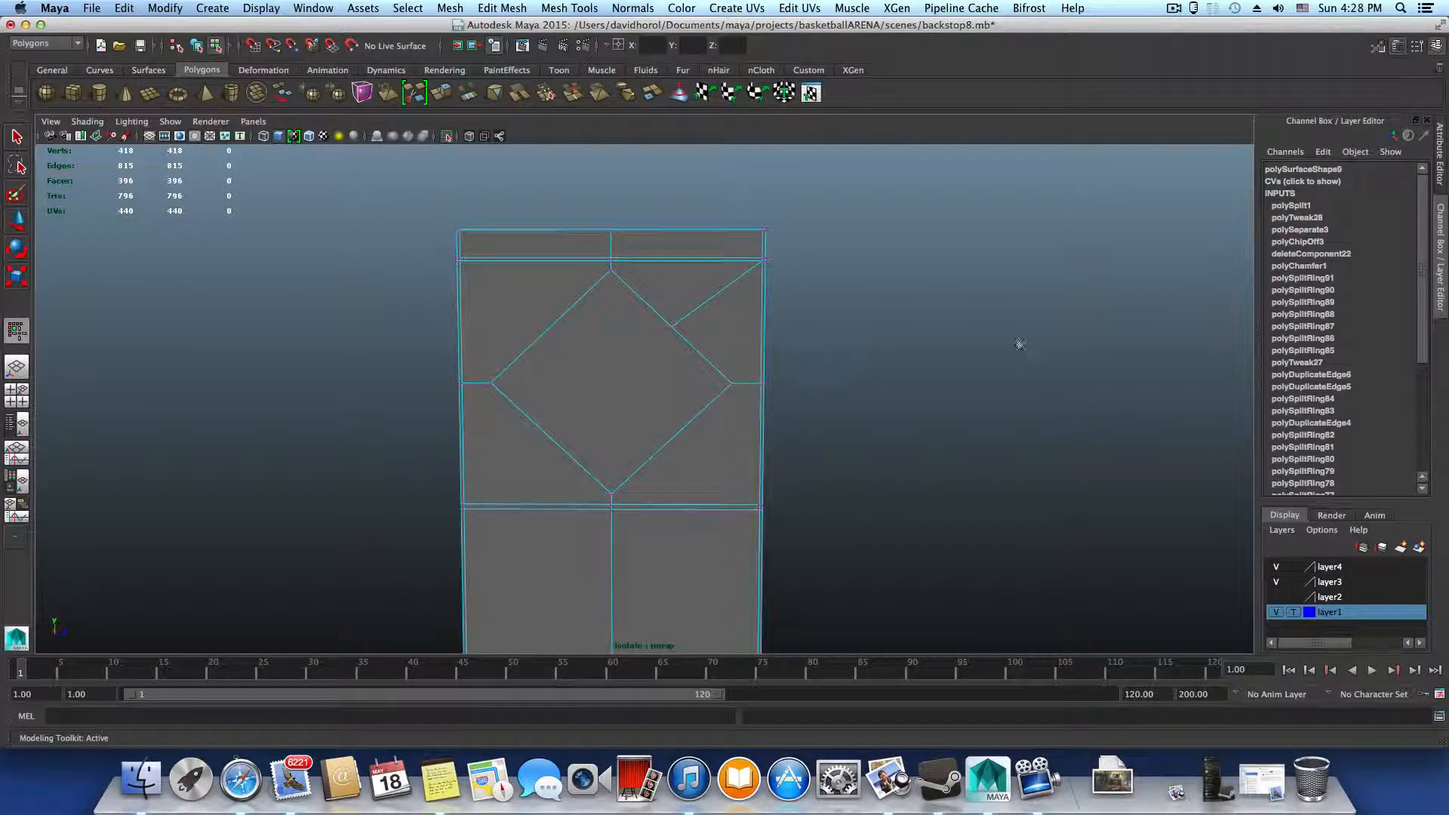
left_click(462, 262)
left_click(552, 328)
key("Return")
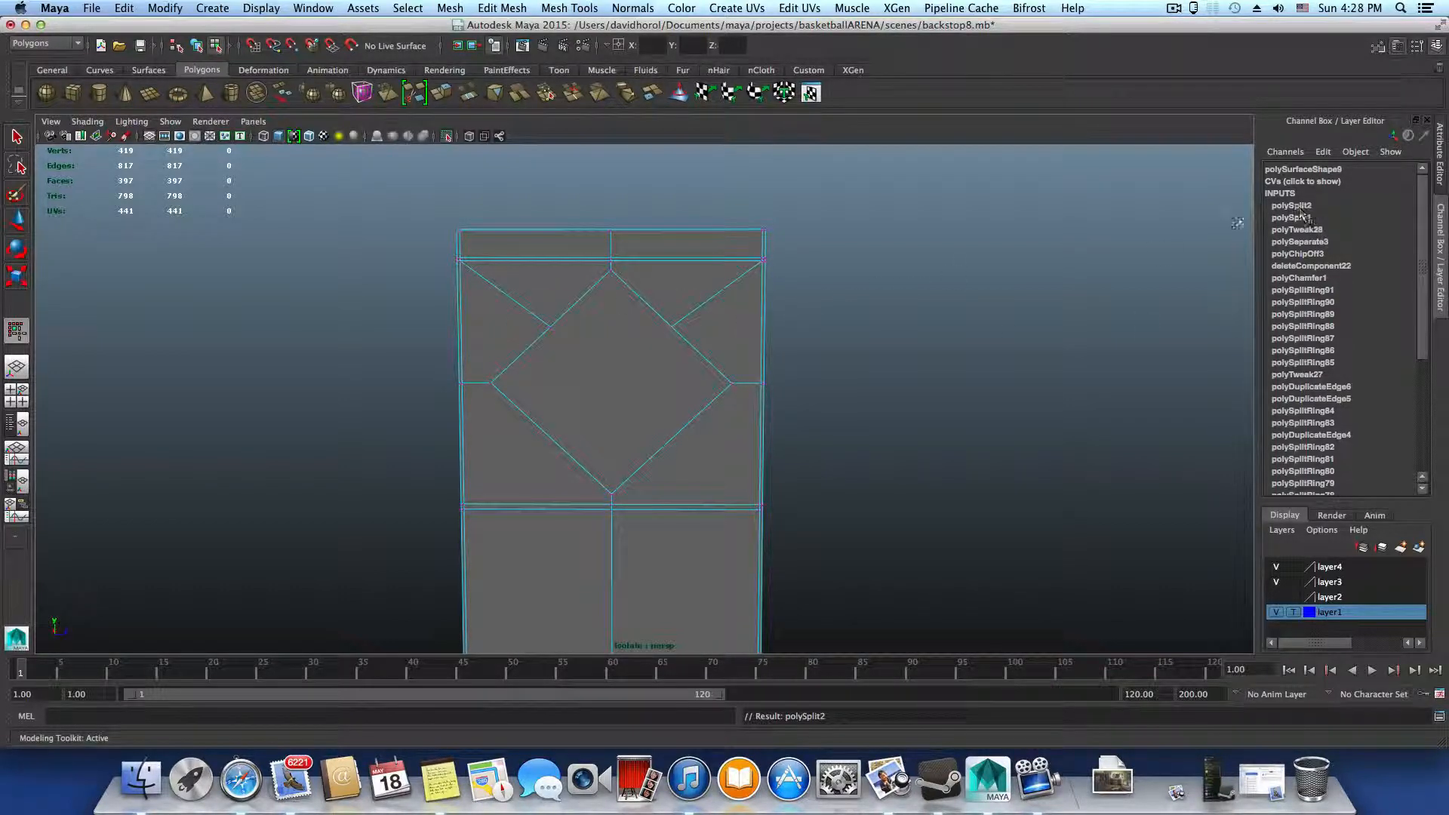
Cut edges from the panel's two lower corners to the middles of the diamond's lower right and lower left edges
left_click(760, 505)
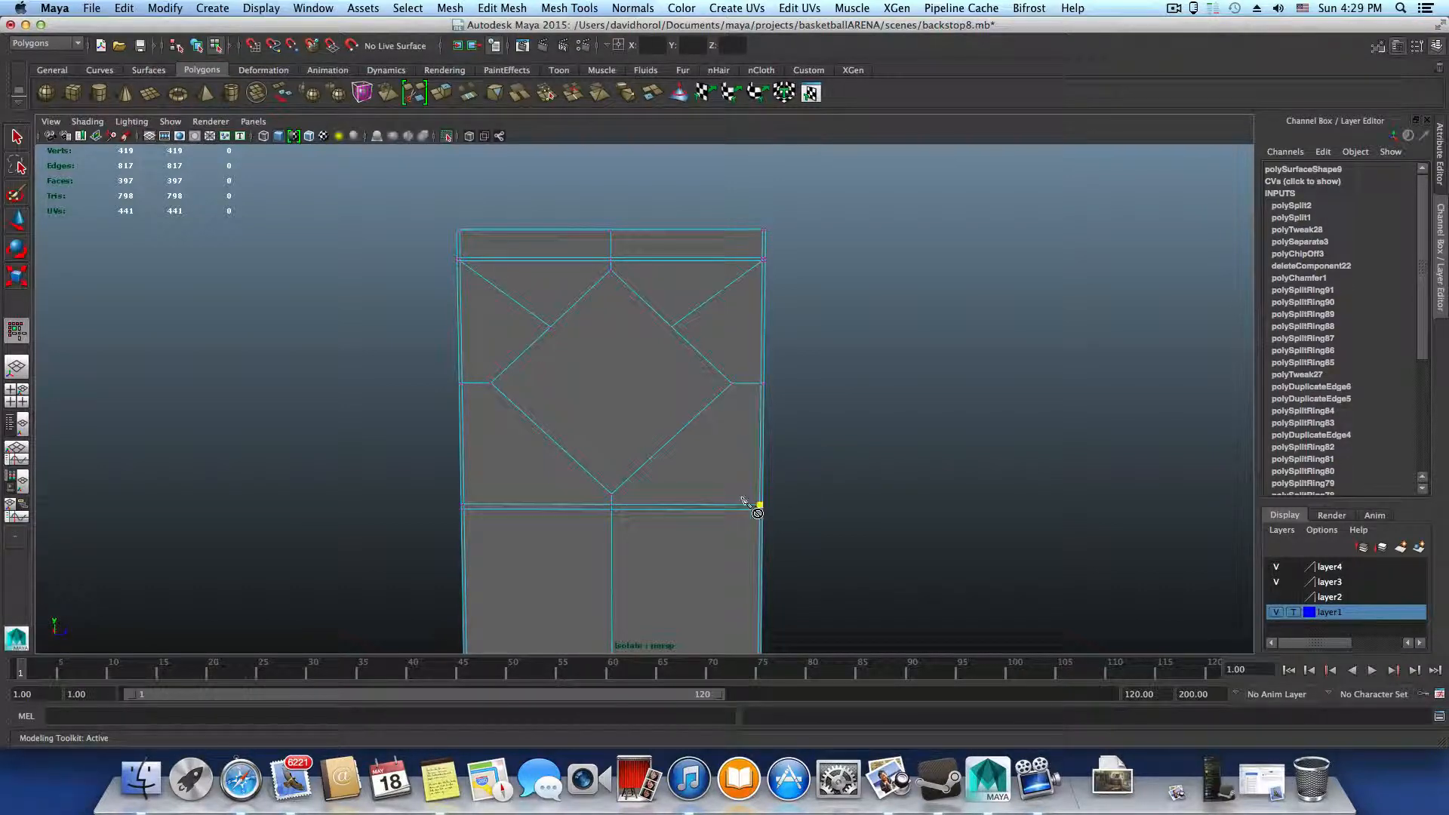
left_click(671, 440)
key("Return")
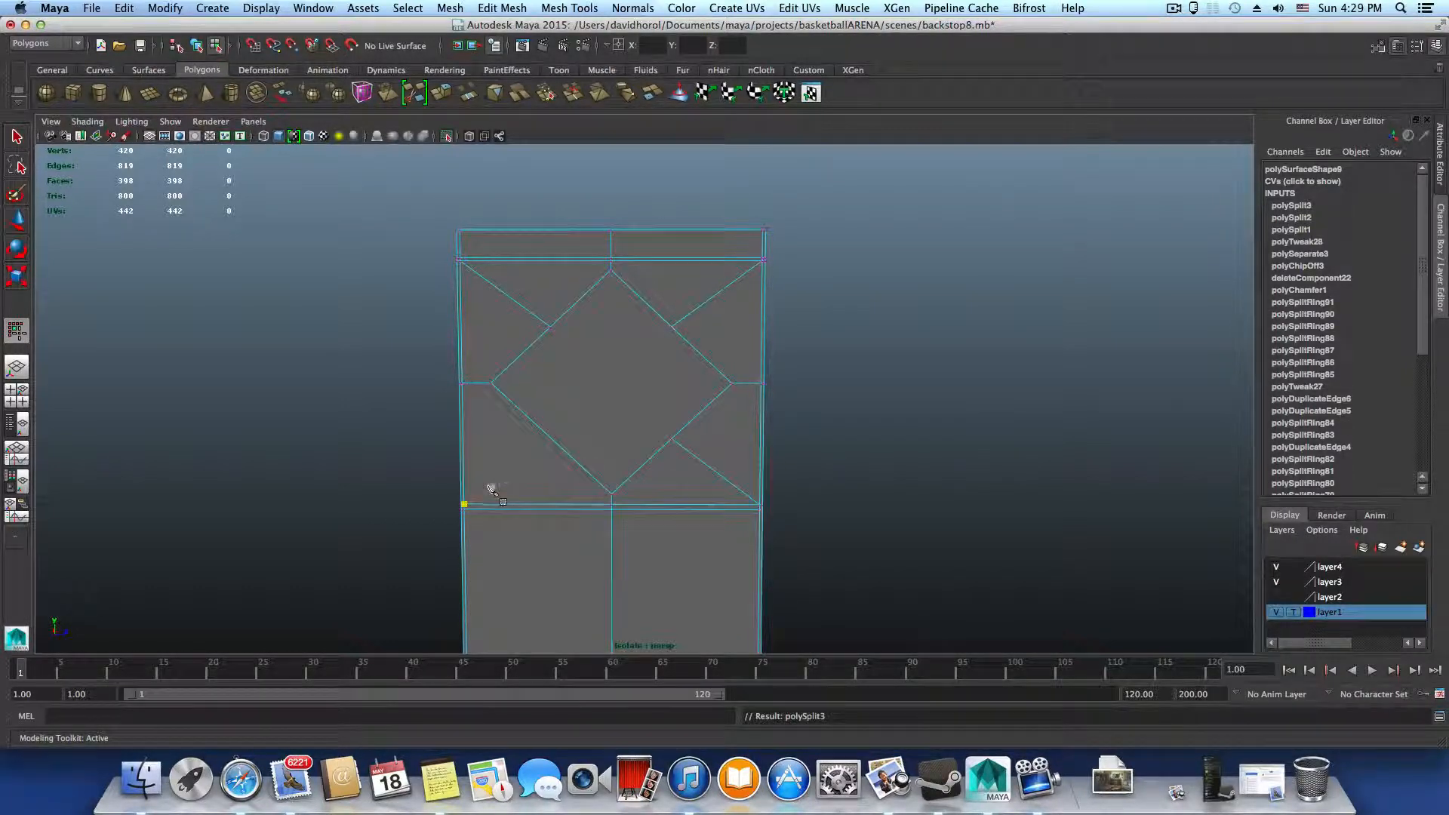
left_click(463, 504)
left_click(553, 440)
right_click(540, 450)
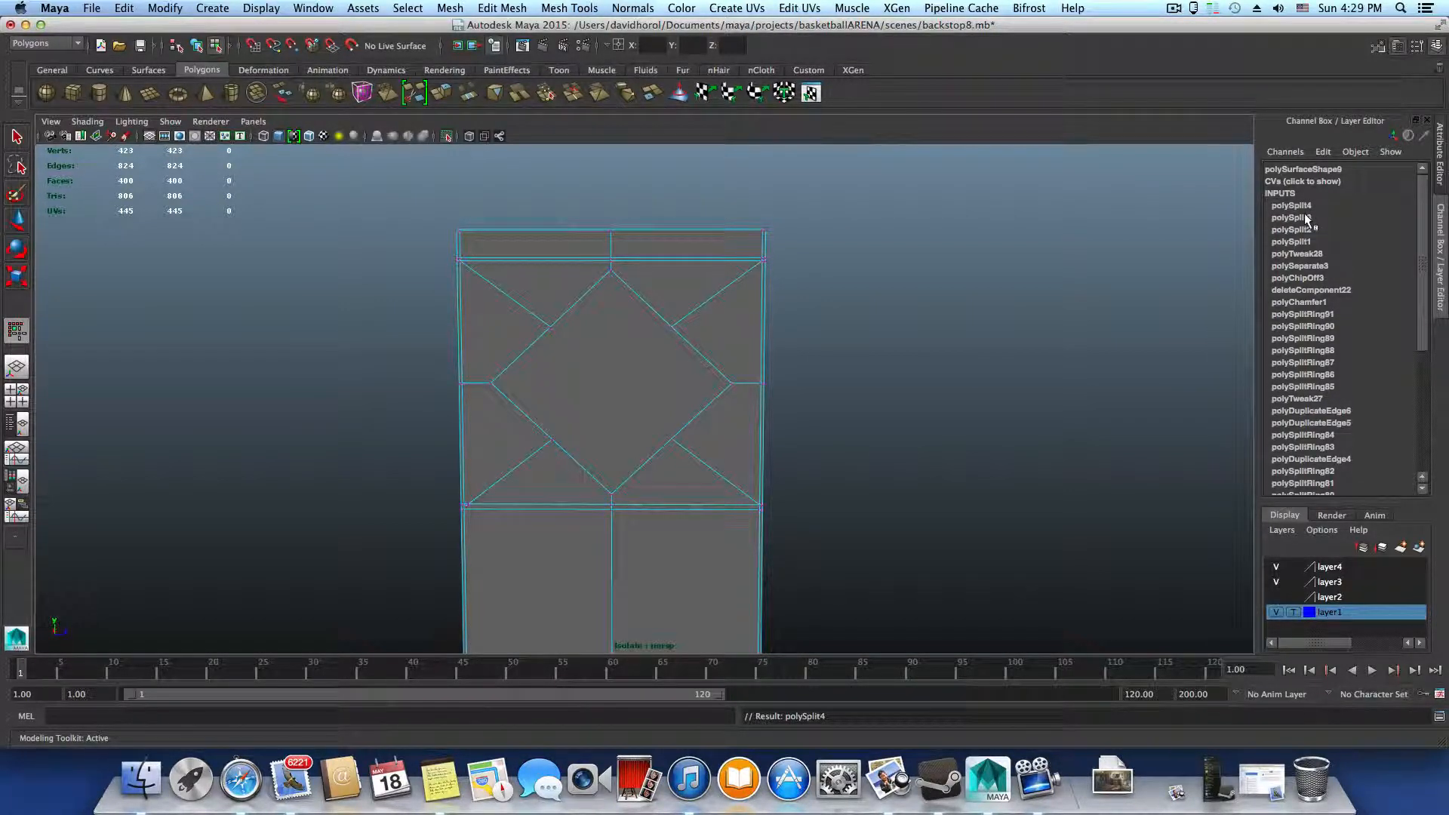
Set Edge[1] of the upper left corner cut, polySplit2, to 0.5 in the upright's construction history
key("F8")
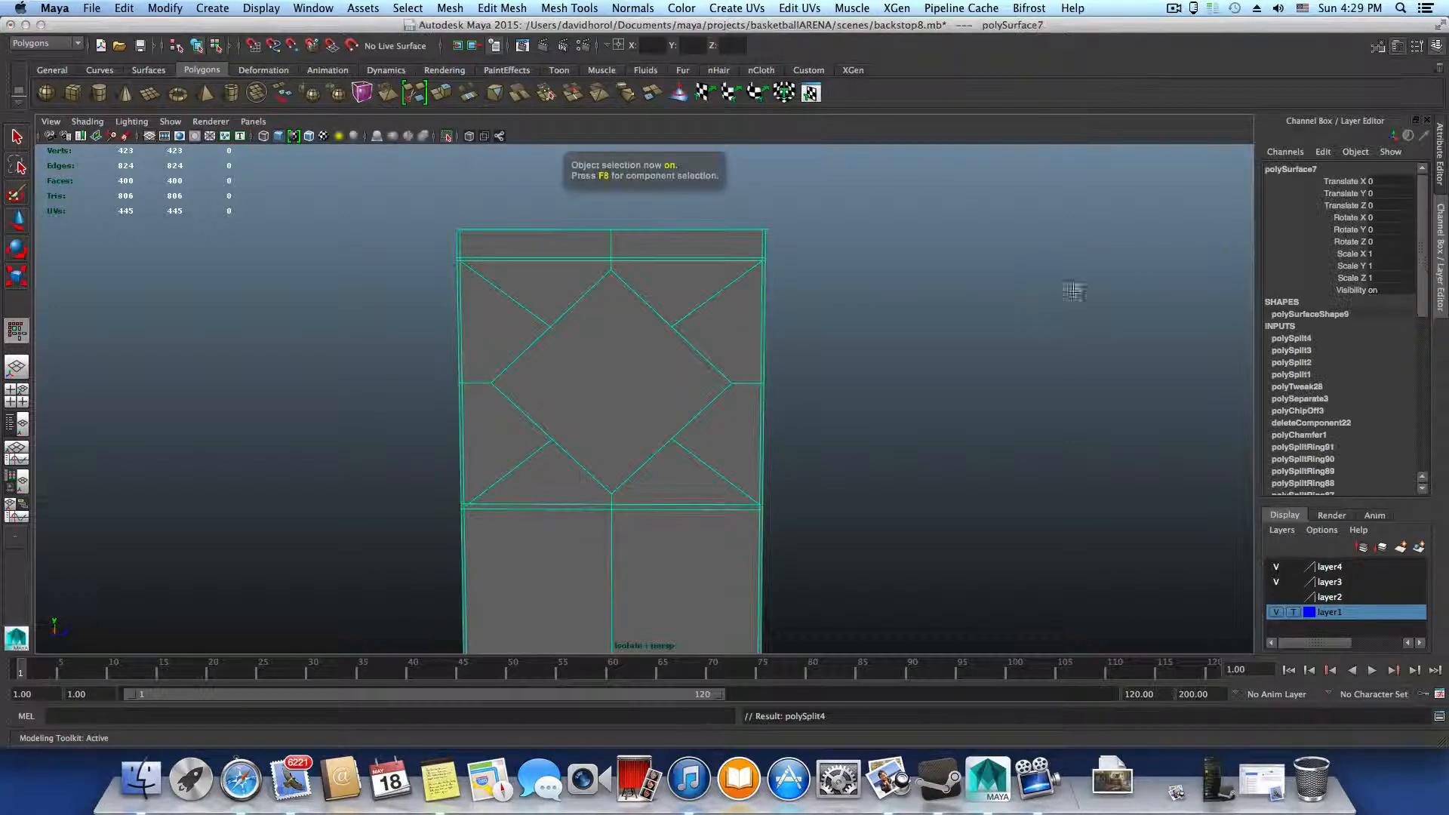
left_click(1308, 374)
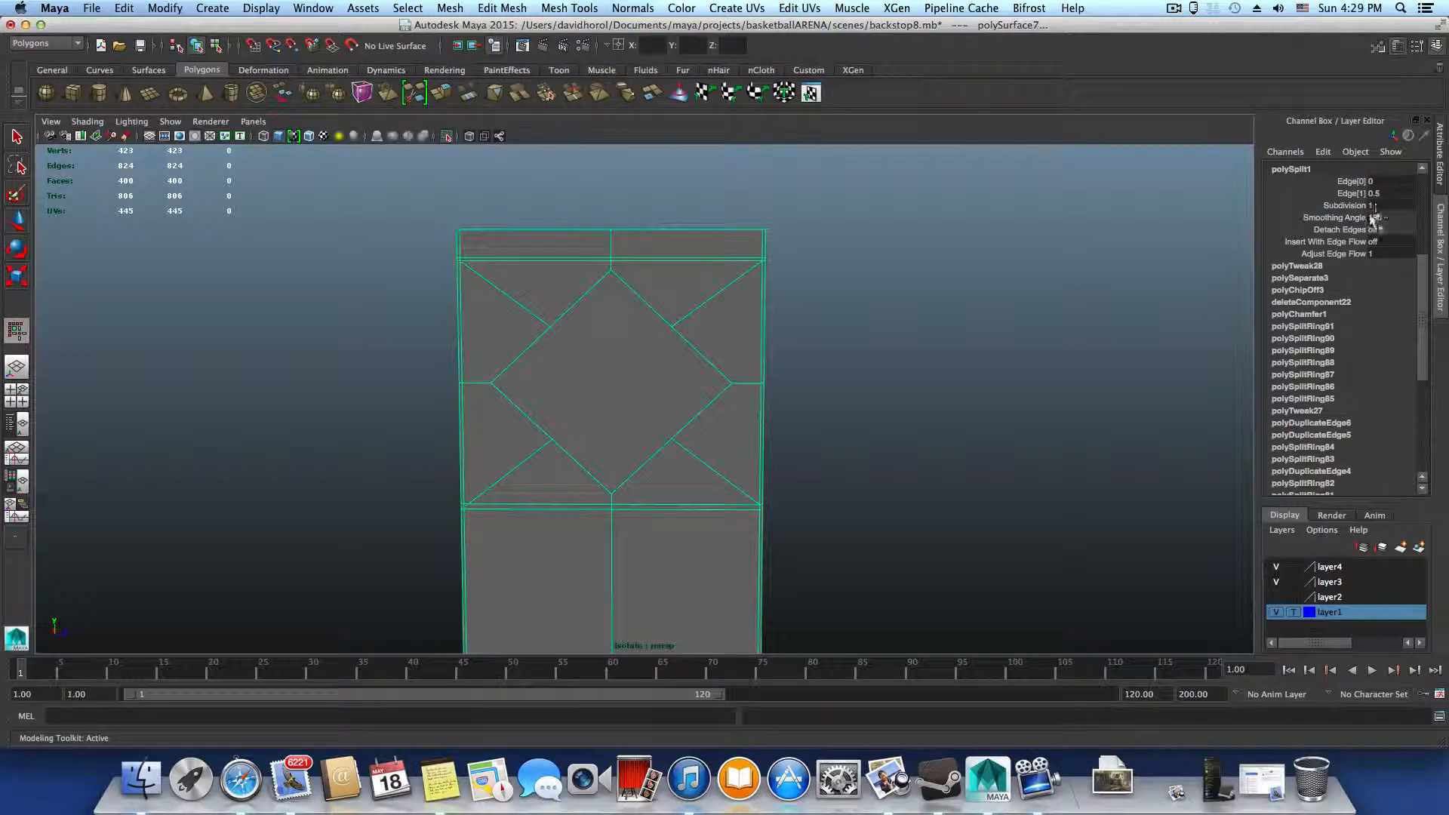
scroll(1375, 236, "up", 3)
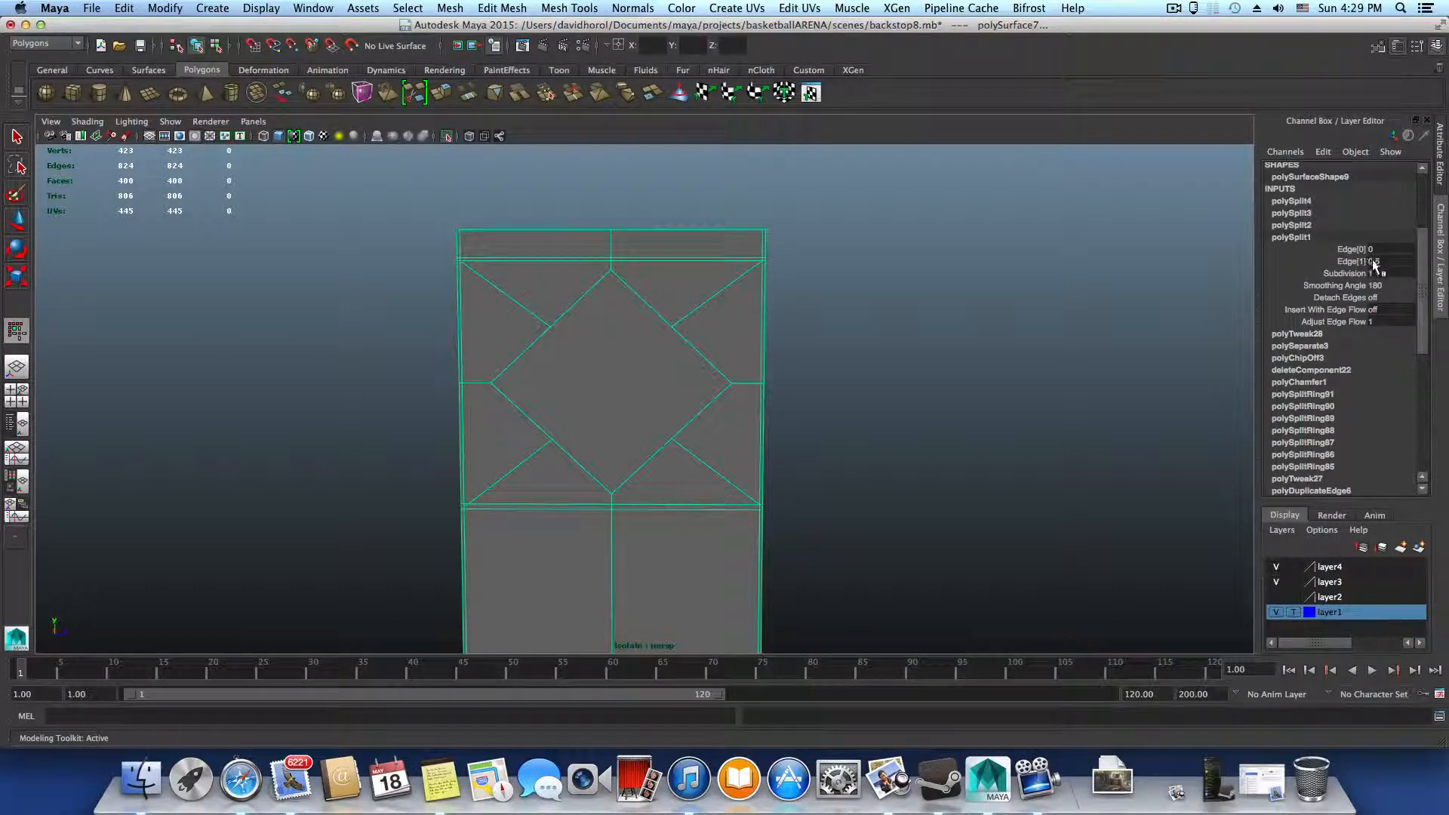
left_click(1299, 225)
left_click(1383, 193)
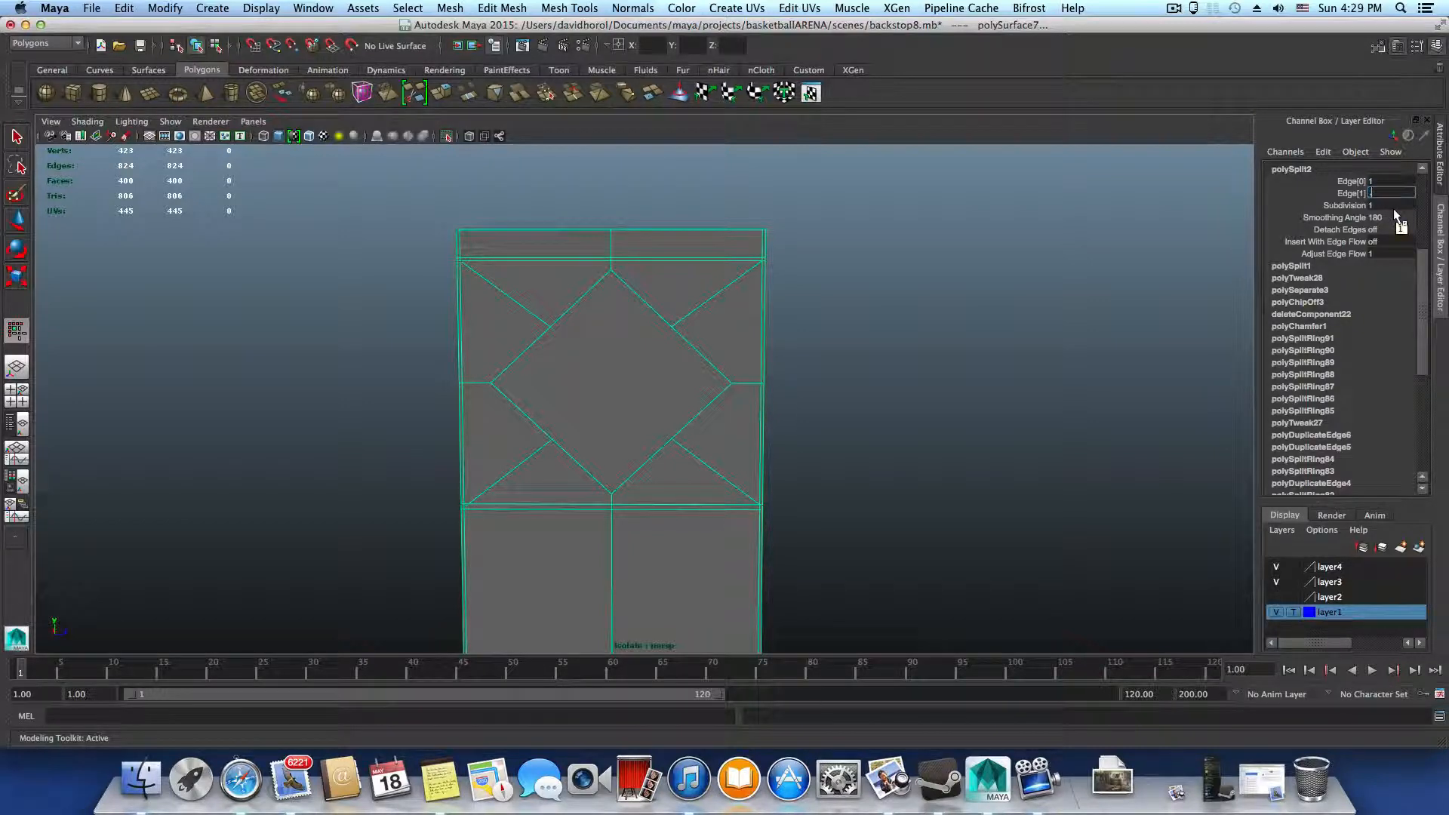
type("0.5")
key("Return")
scroll(1309, 333, "up", 3)
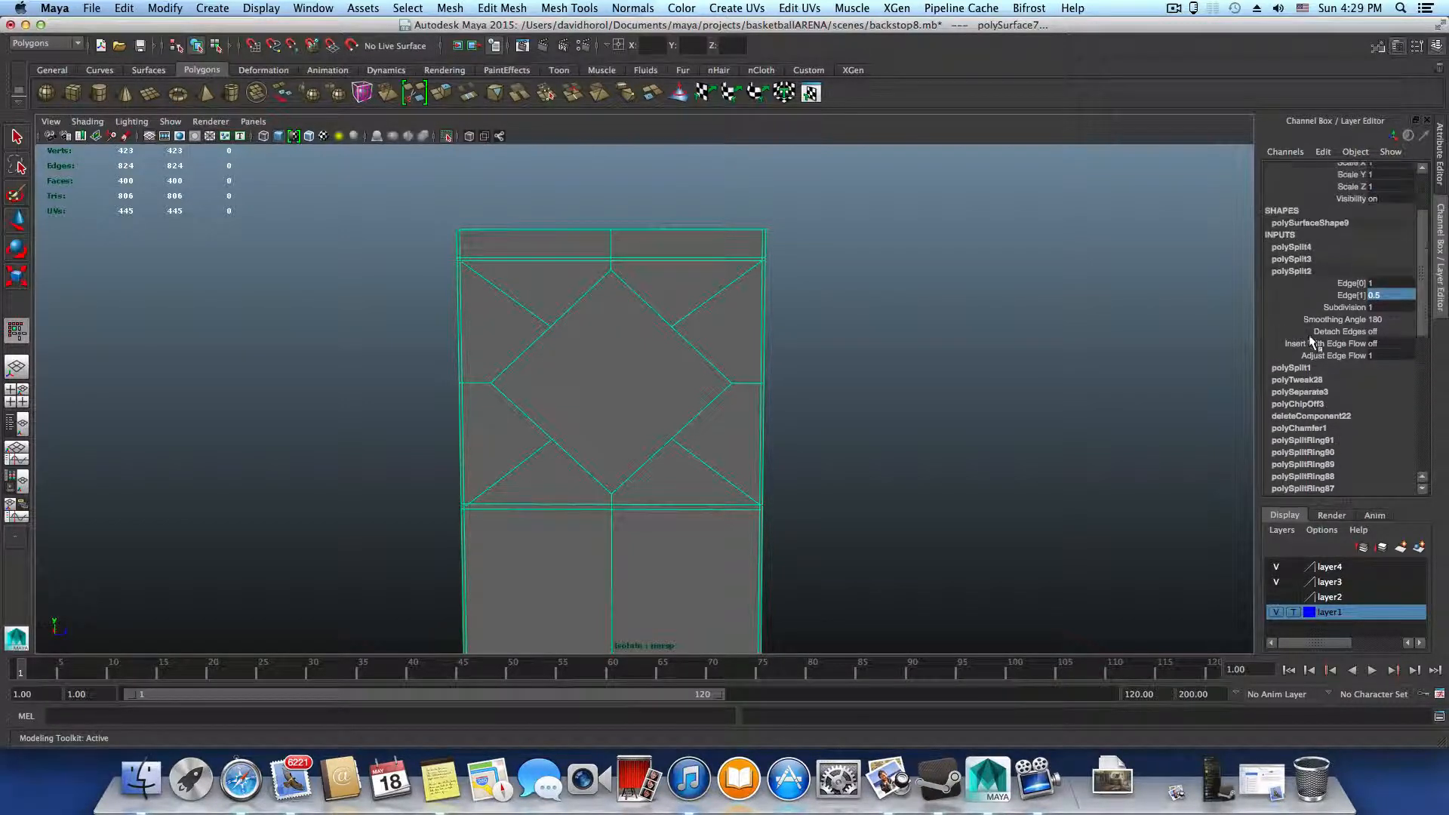
Set the end points of the two lower corner cuts to 0.5, using Edge[1] of polySplit3 and Edge[3] of polySplit4
left_click(1306, 260)
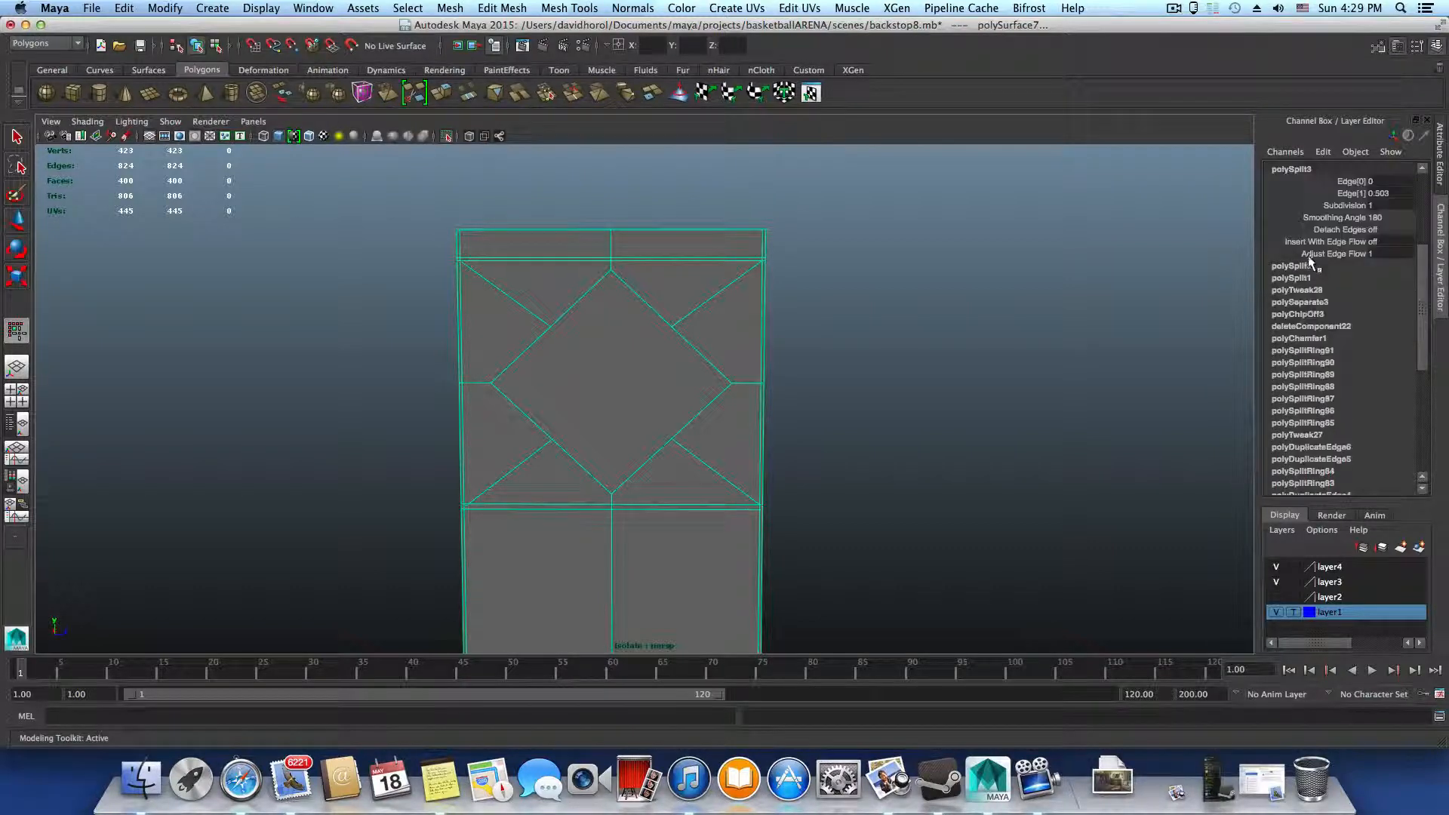
type(".")
scroll(1368, 246, "up", 2)
left_click(1312, 224)
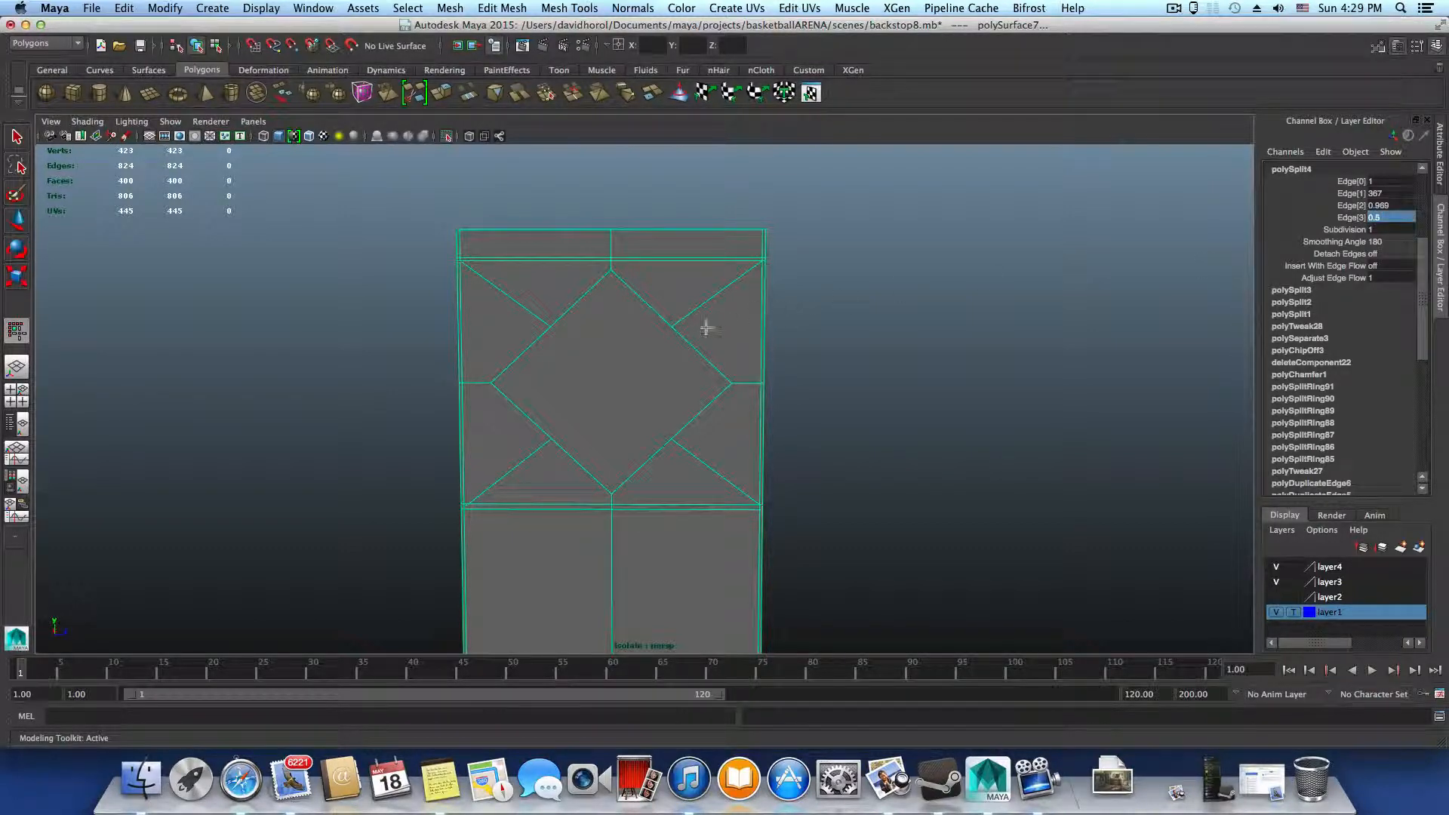
Select the four vertices at the middles of the diamond's sides and scale them outward uniformly to form a rounded octagon
right_click_drag(705, 326, 644, 331)
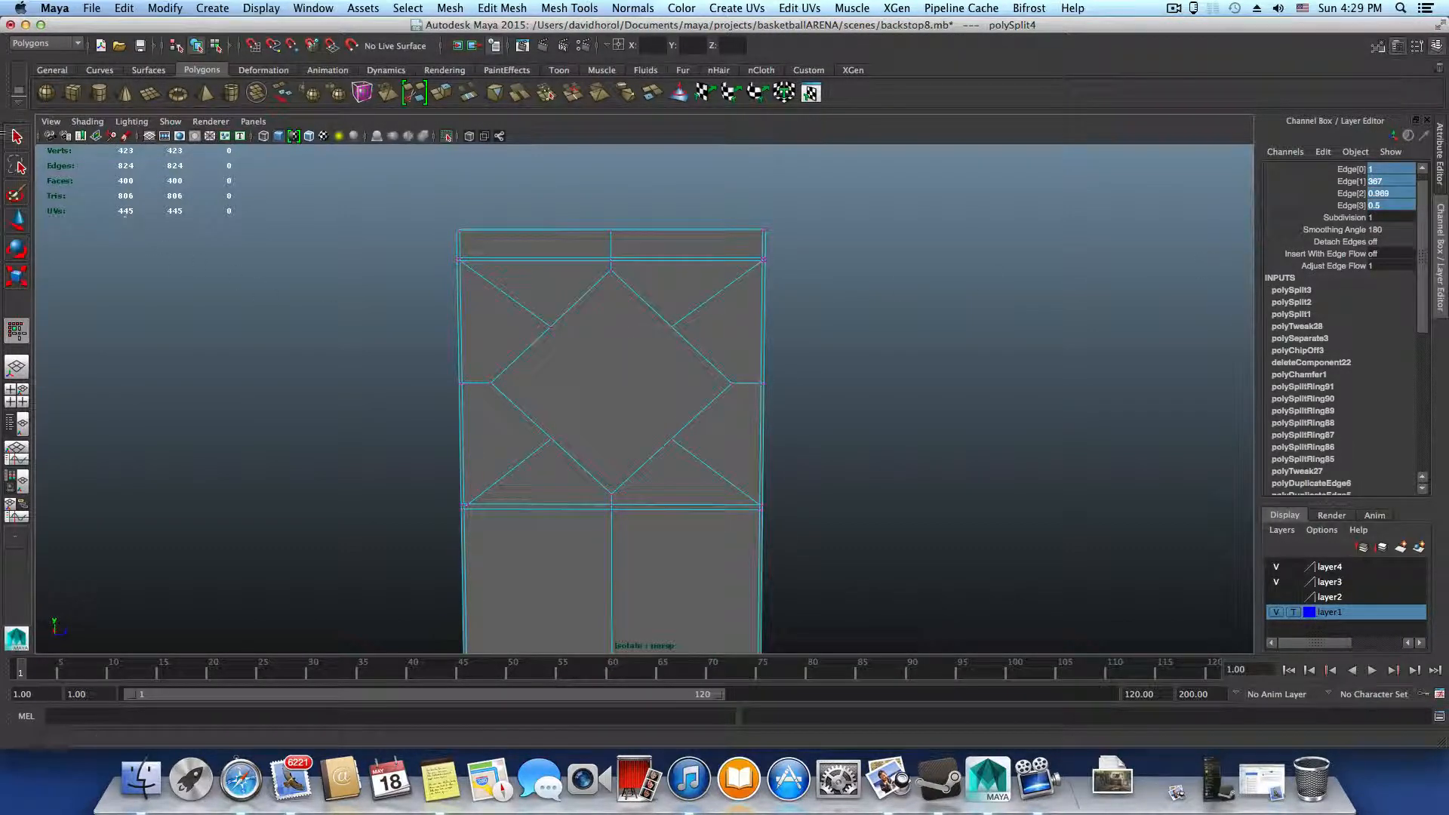
left_click(16, 136)
left_click(669, 330)
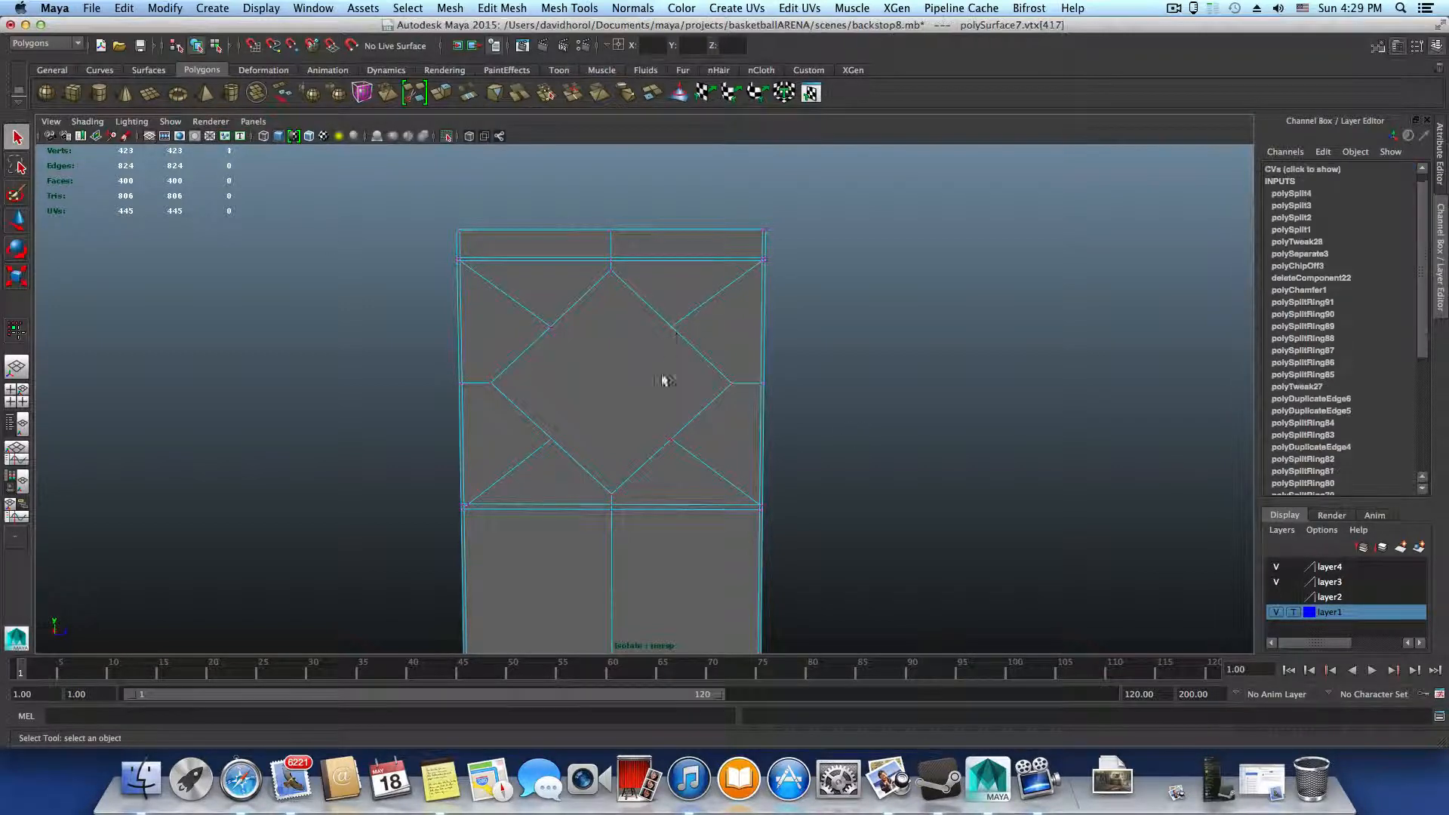
left_click(672, 440, "shift")
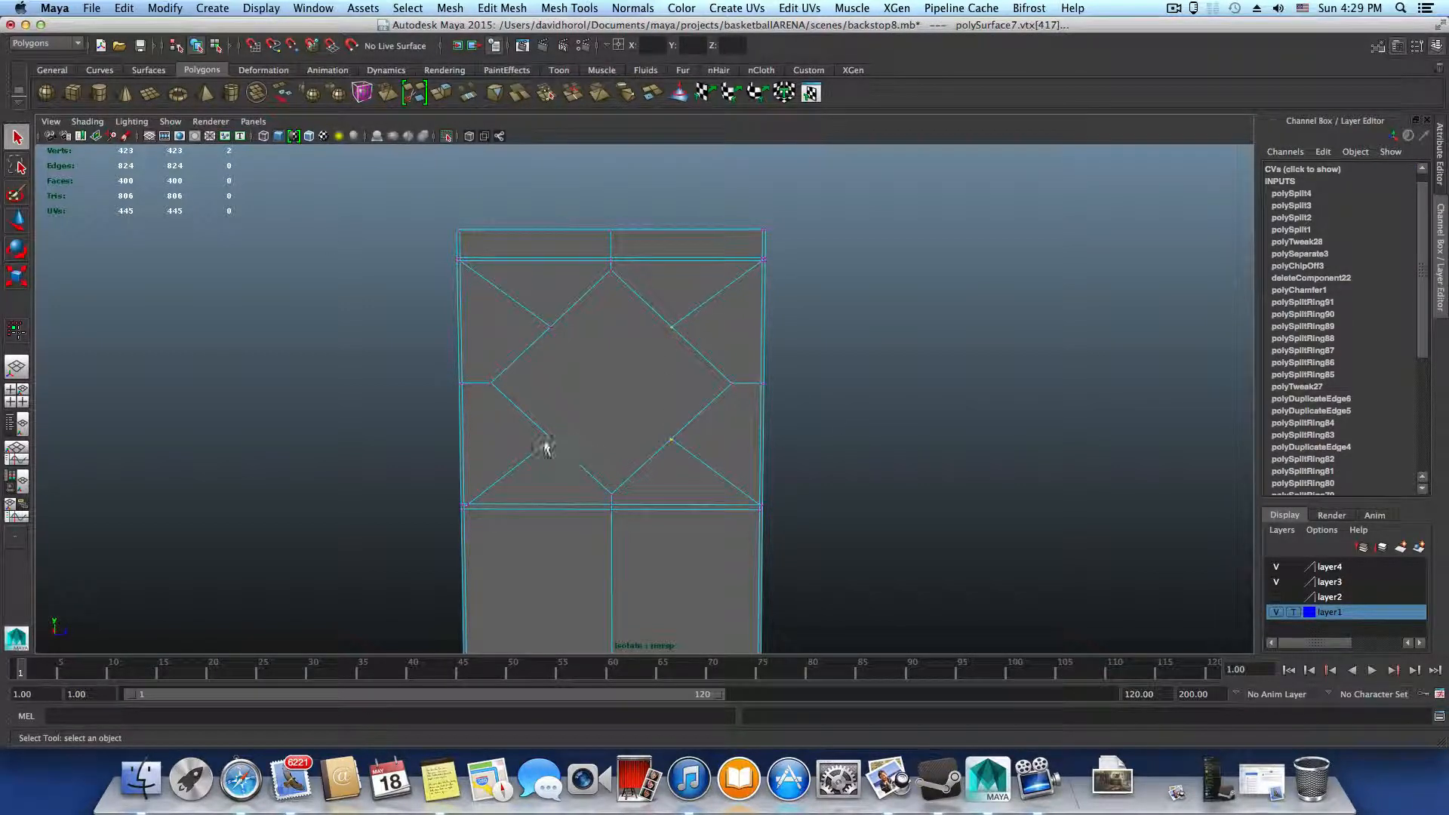
left_click(551, 325, "shift")
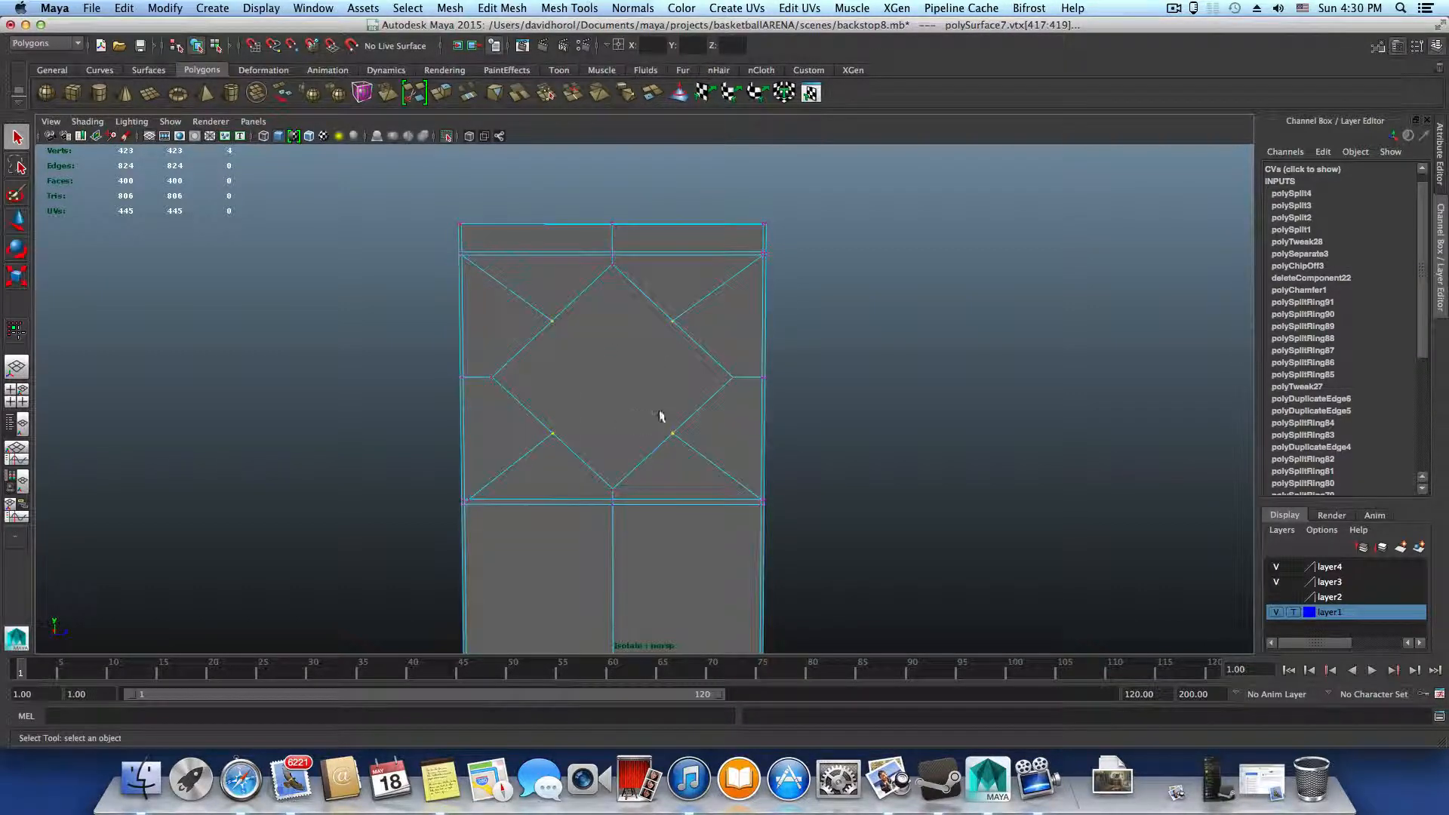
key("r")
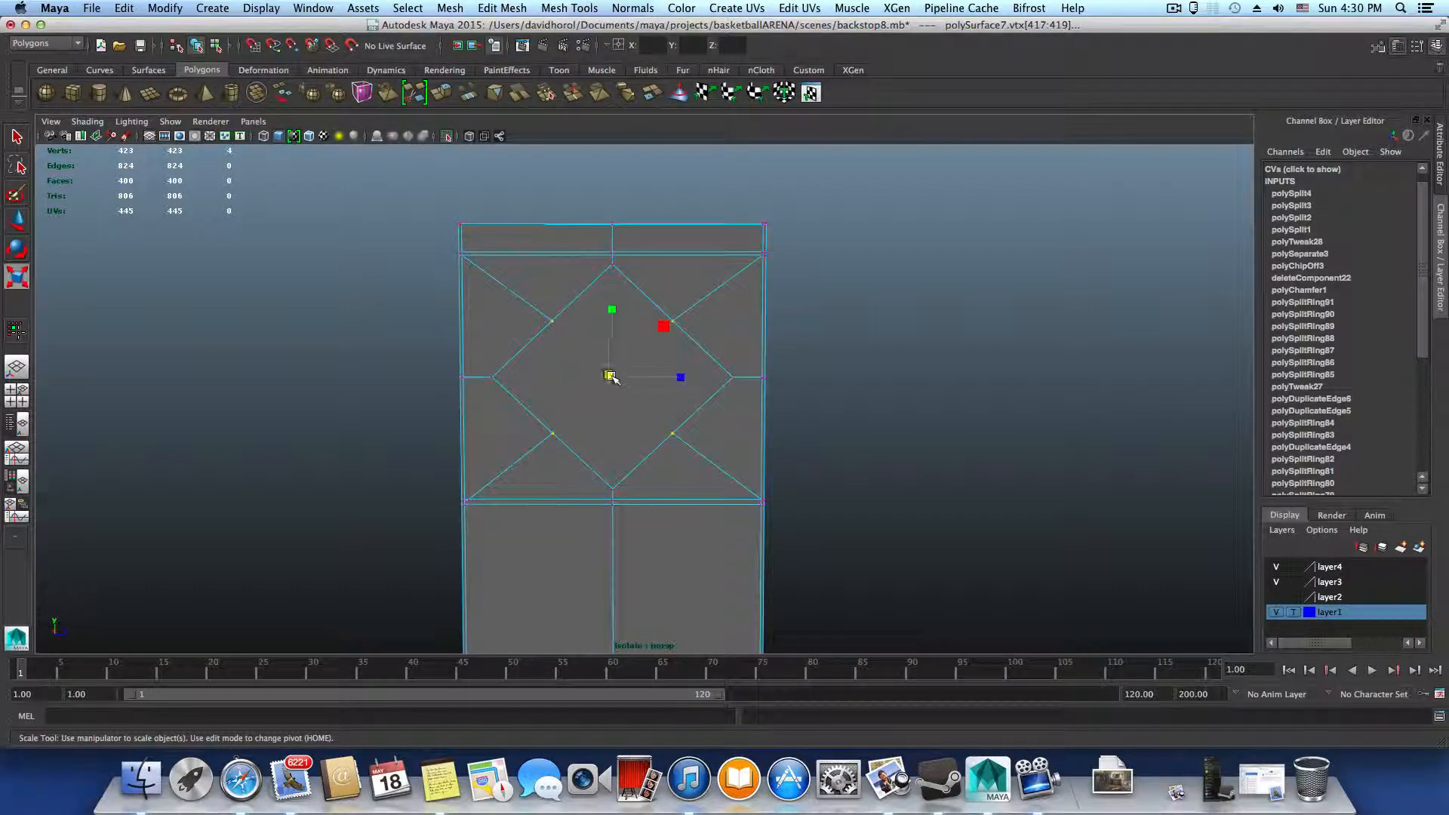
left_click_drag(610, 377, 646, 380)
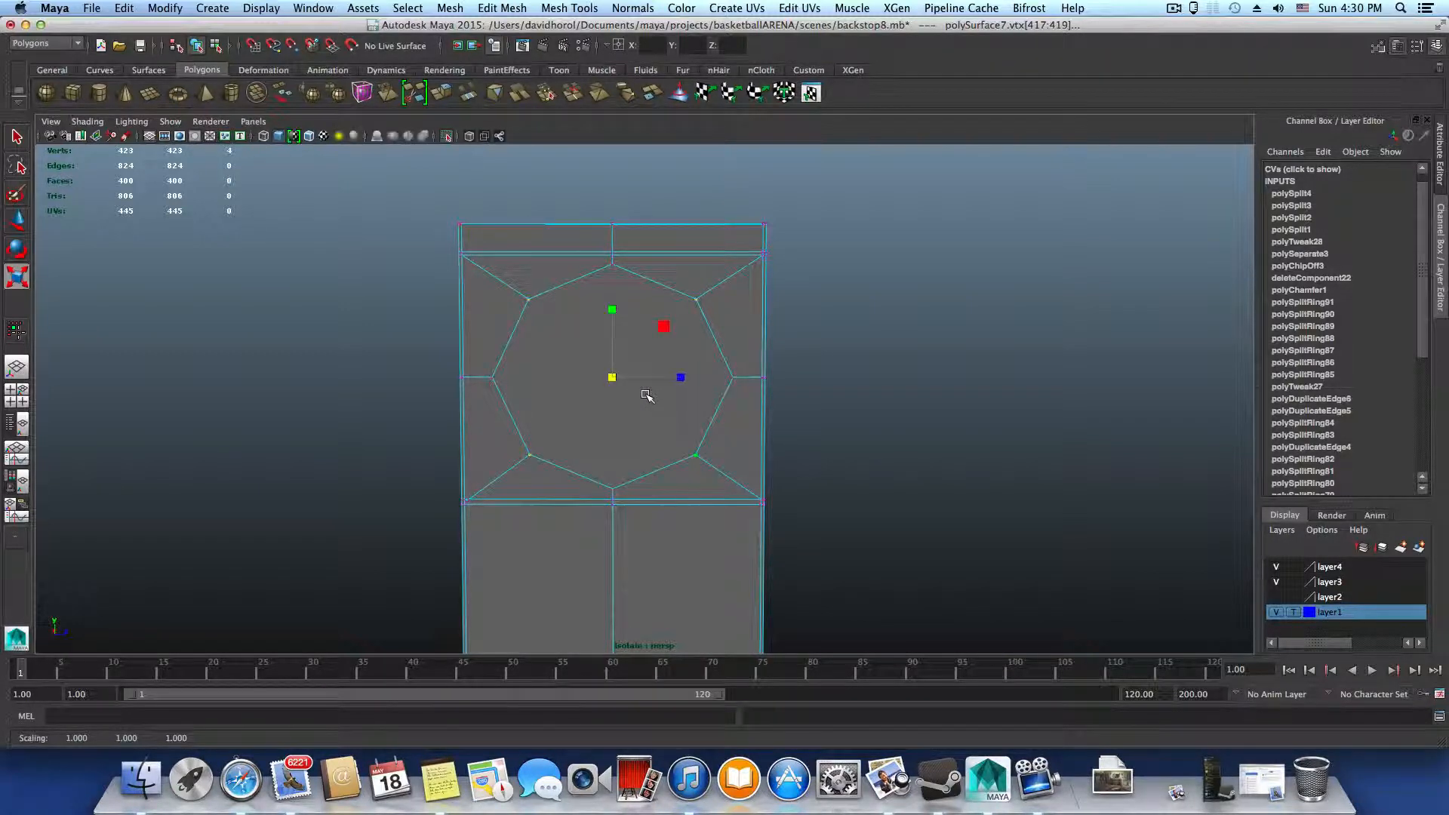
Preview the upright smoothed, return to the unsmoothed display, and inspect the panel's lower left corner up close
key("3")
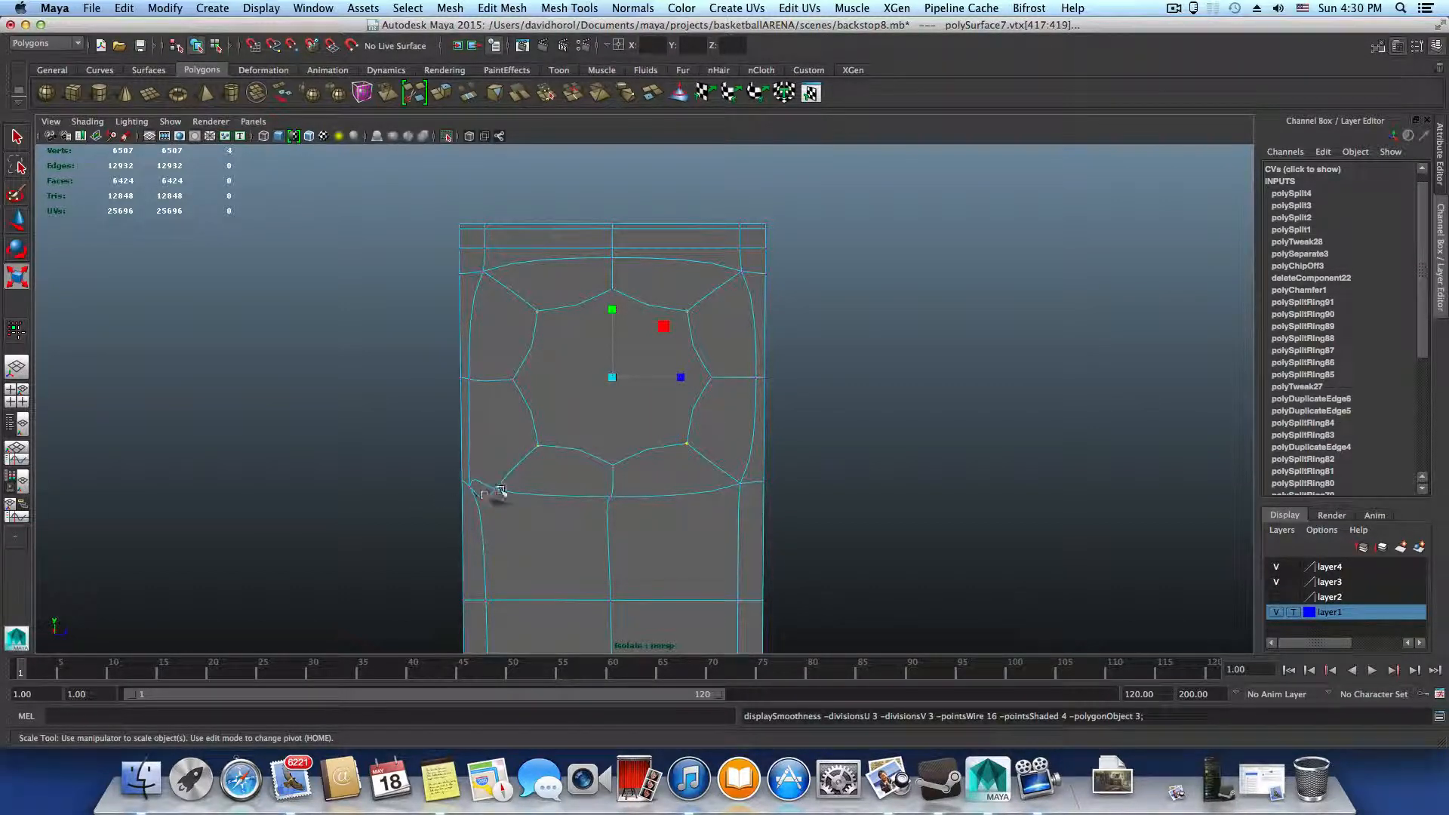
key("1")
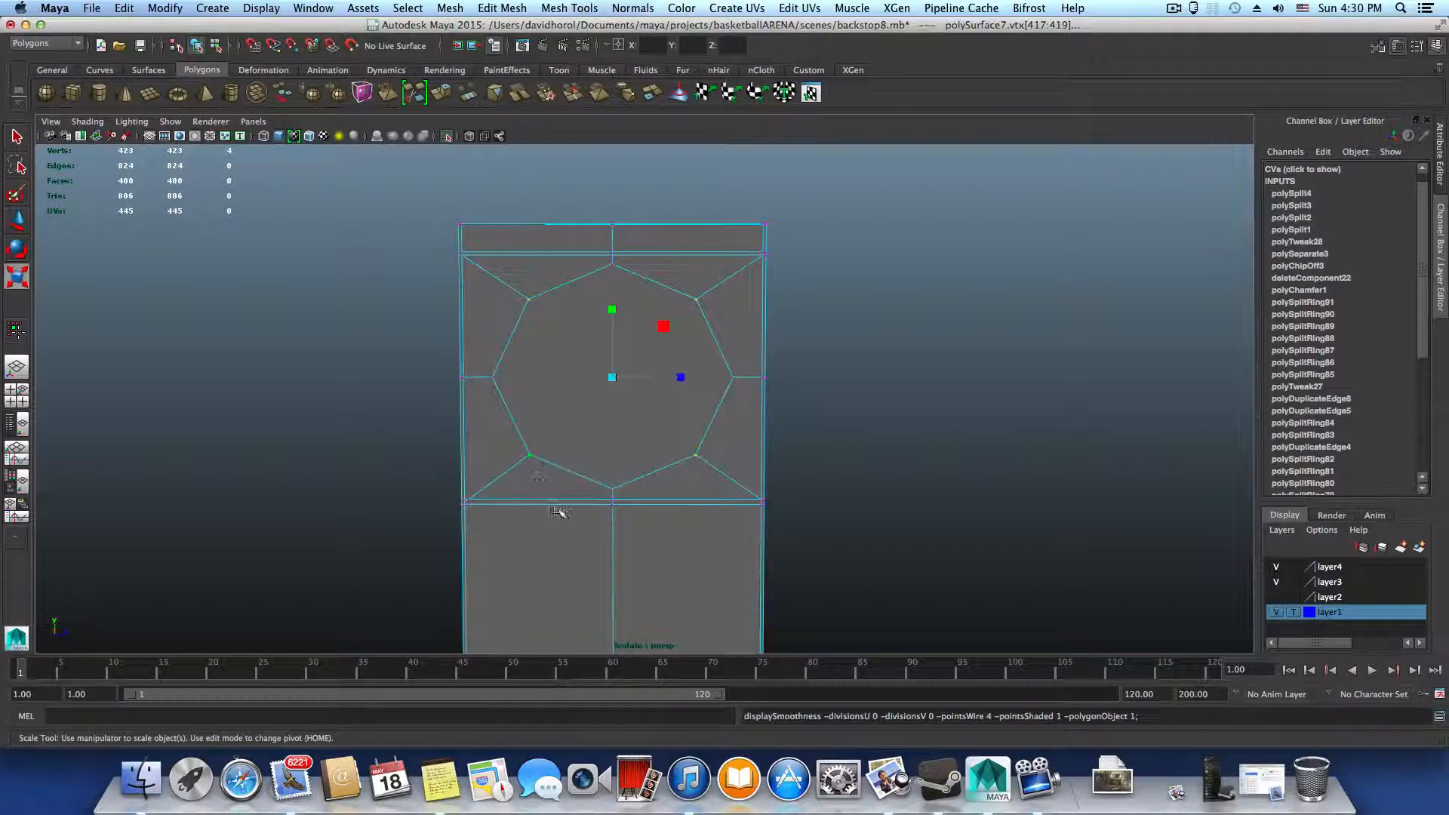
middle_click_drag(560, 513, 730, 445, "alt")
right_click_drag(696, 453, 977, 585, "alt")
middle_click_drag(922, 569, 870, 477, "alt")
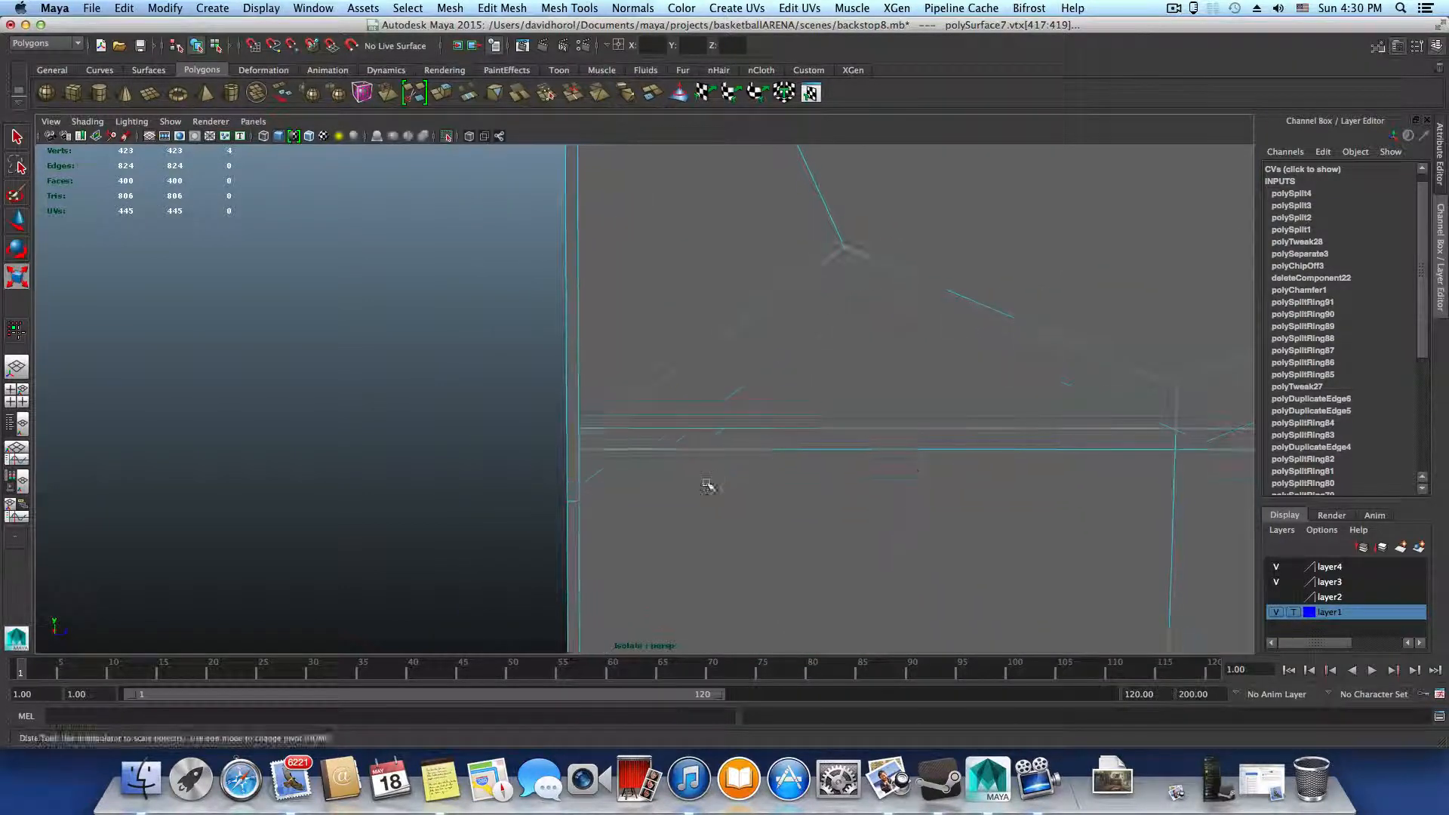
right_click_drag(708, 485, 861, 518, "alt")
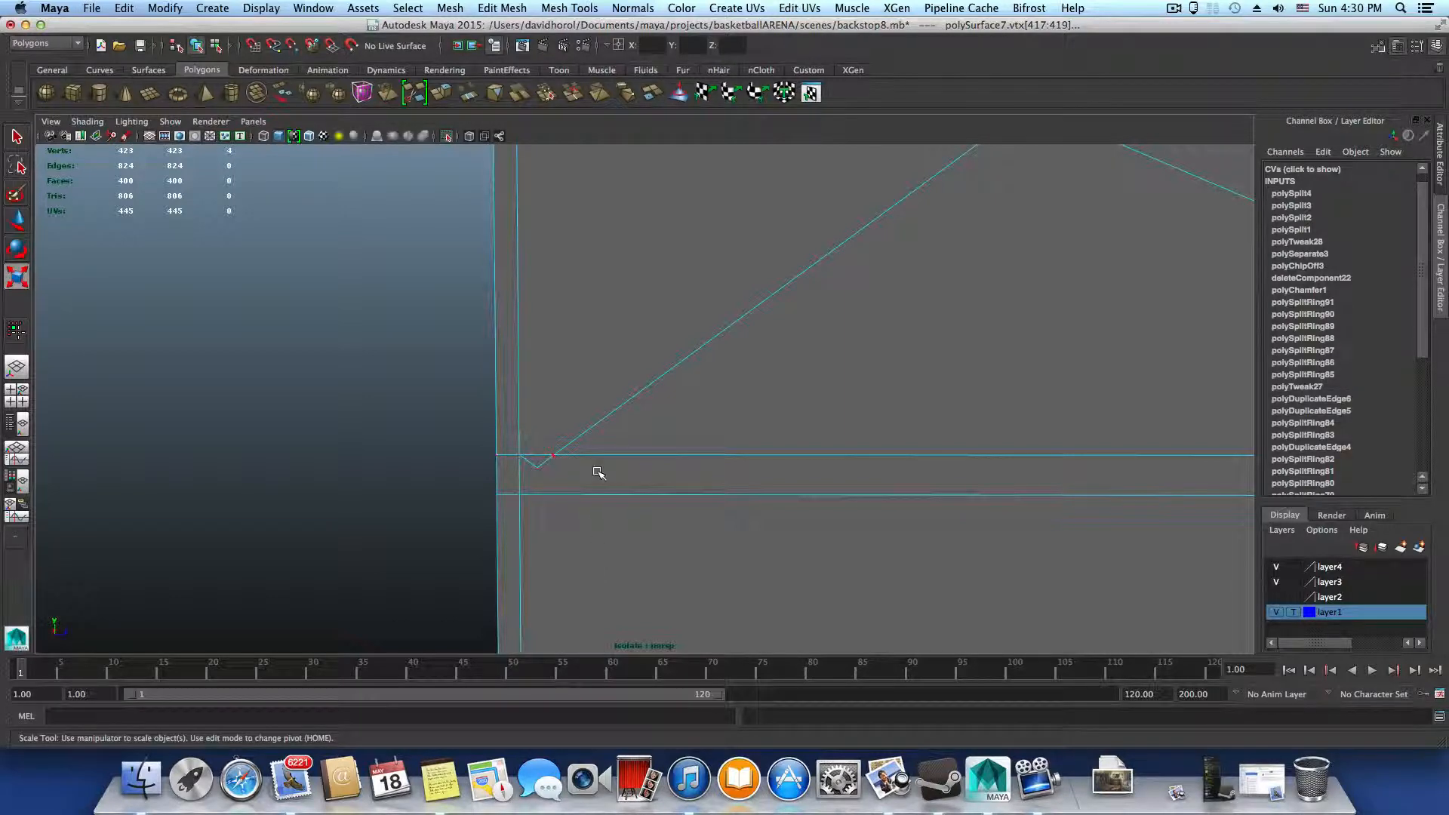
Move the stray vertex below the lower edge loop onto the edge intersection at the panel's lower left corner
right_click_drag(592, 457, 537, 467)
left_click(537, 467)
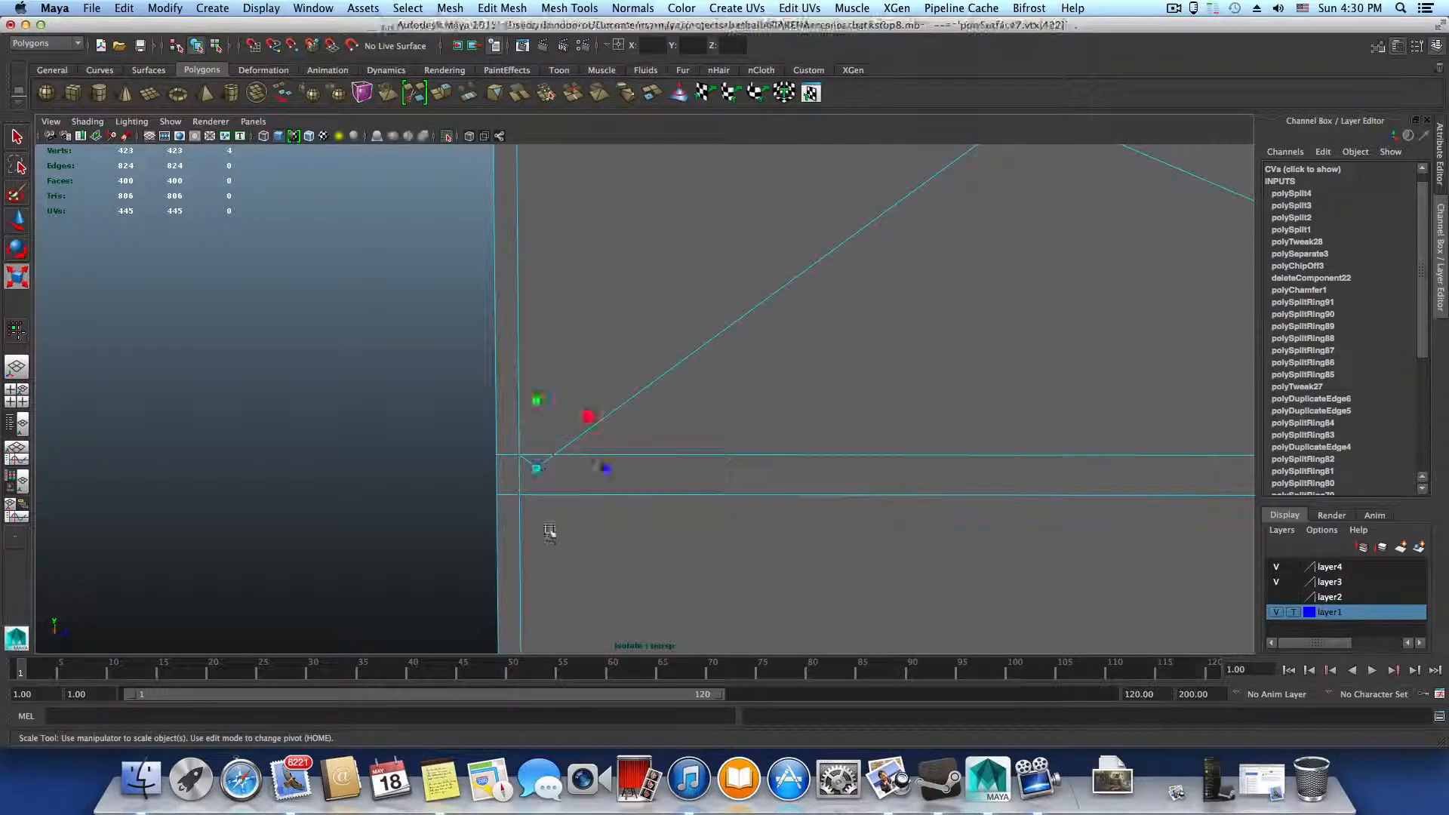
key("w")
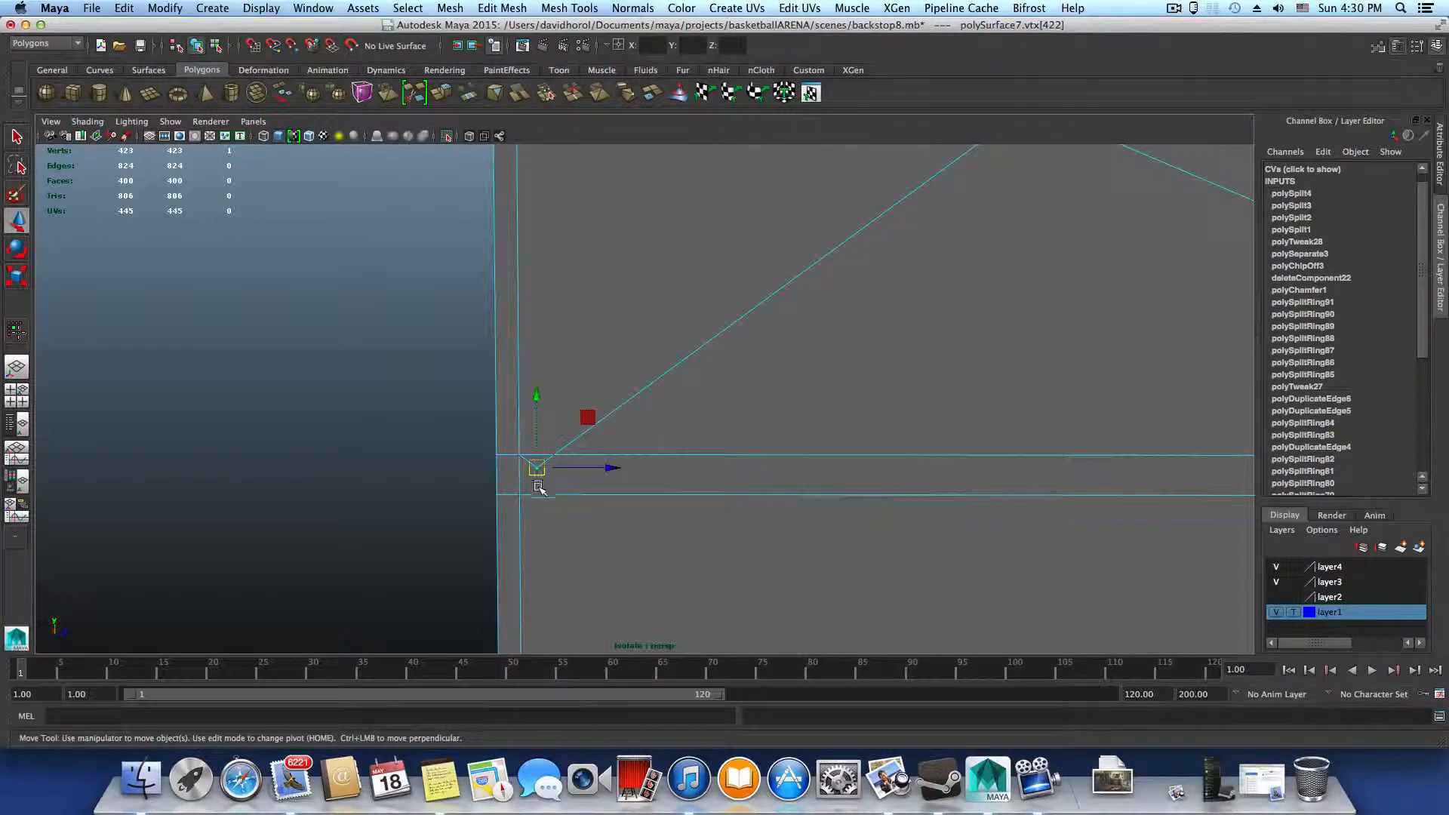
left_click_drag(536, 467, 518, 454)
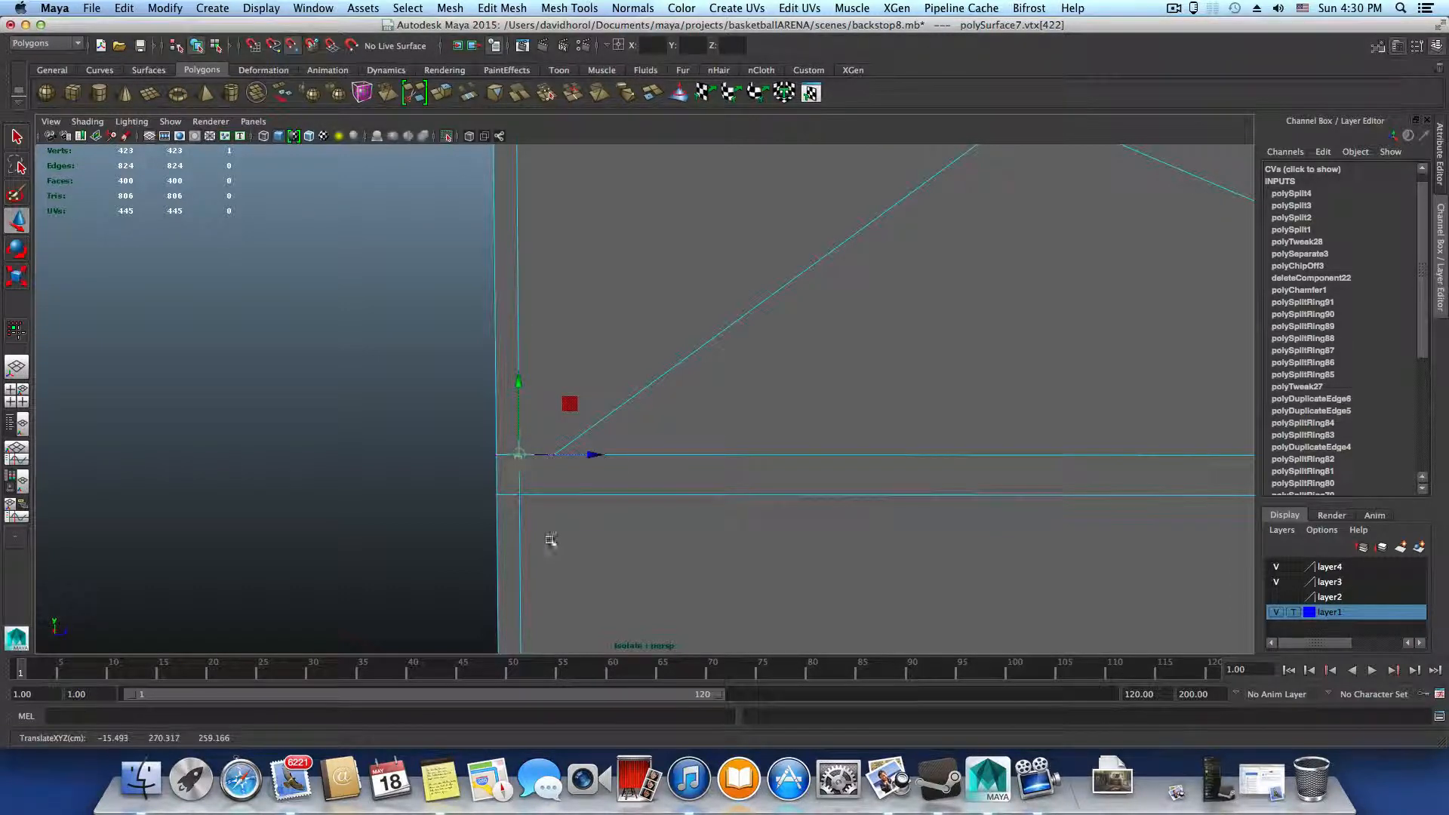
Move the end vertex of the diagonal edge onto the edge intersection at the panel's lower left corner
key("q")
left_click(552, 456)
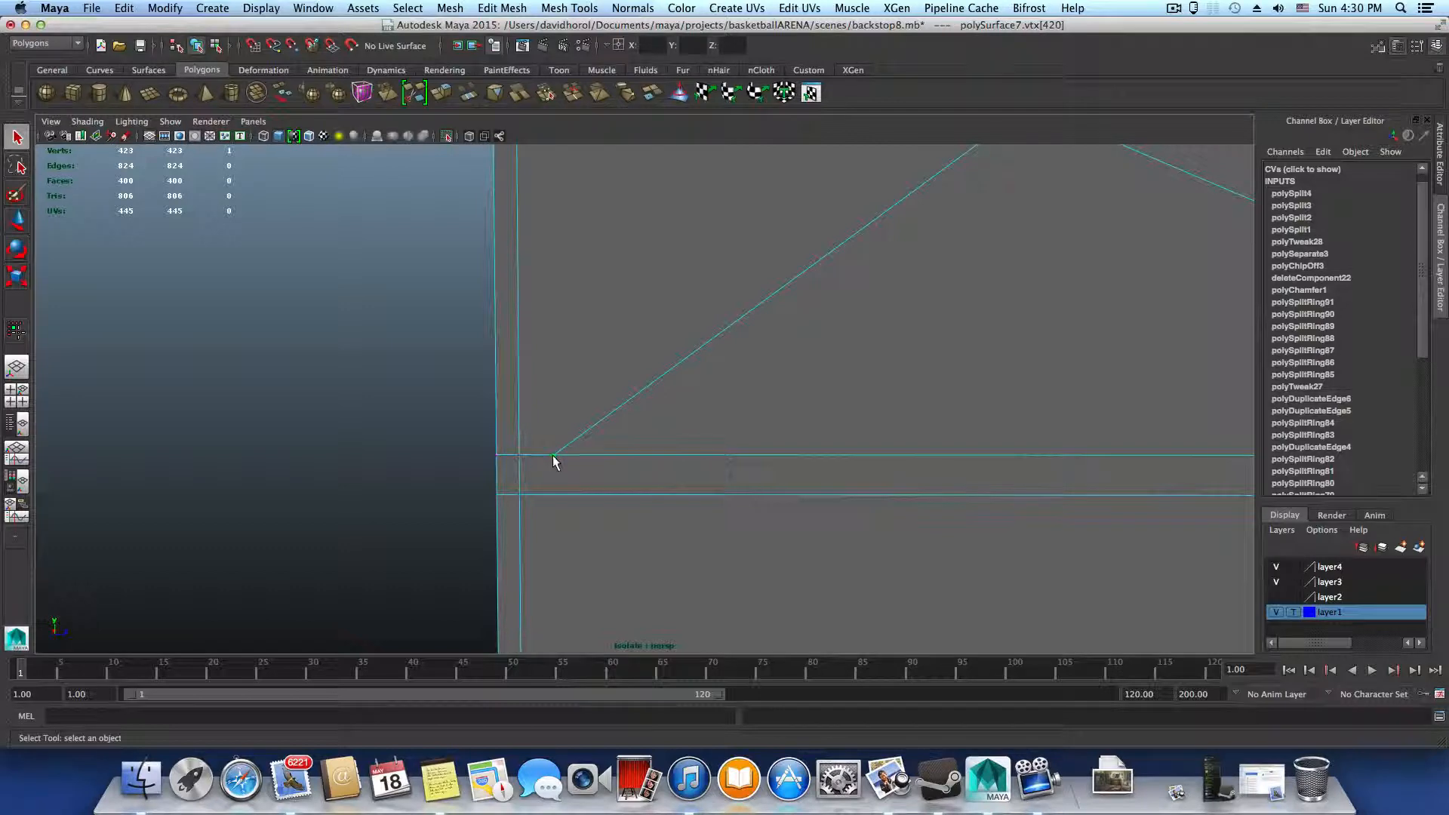
key("w")
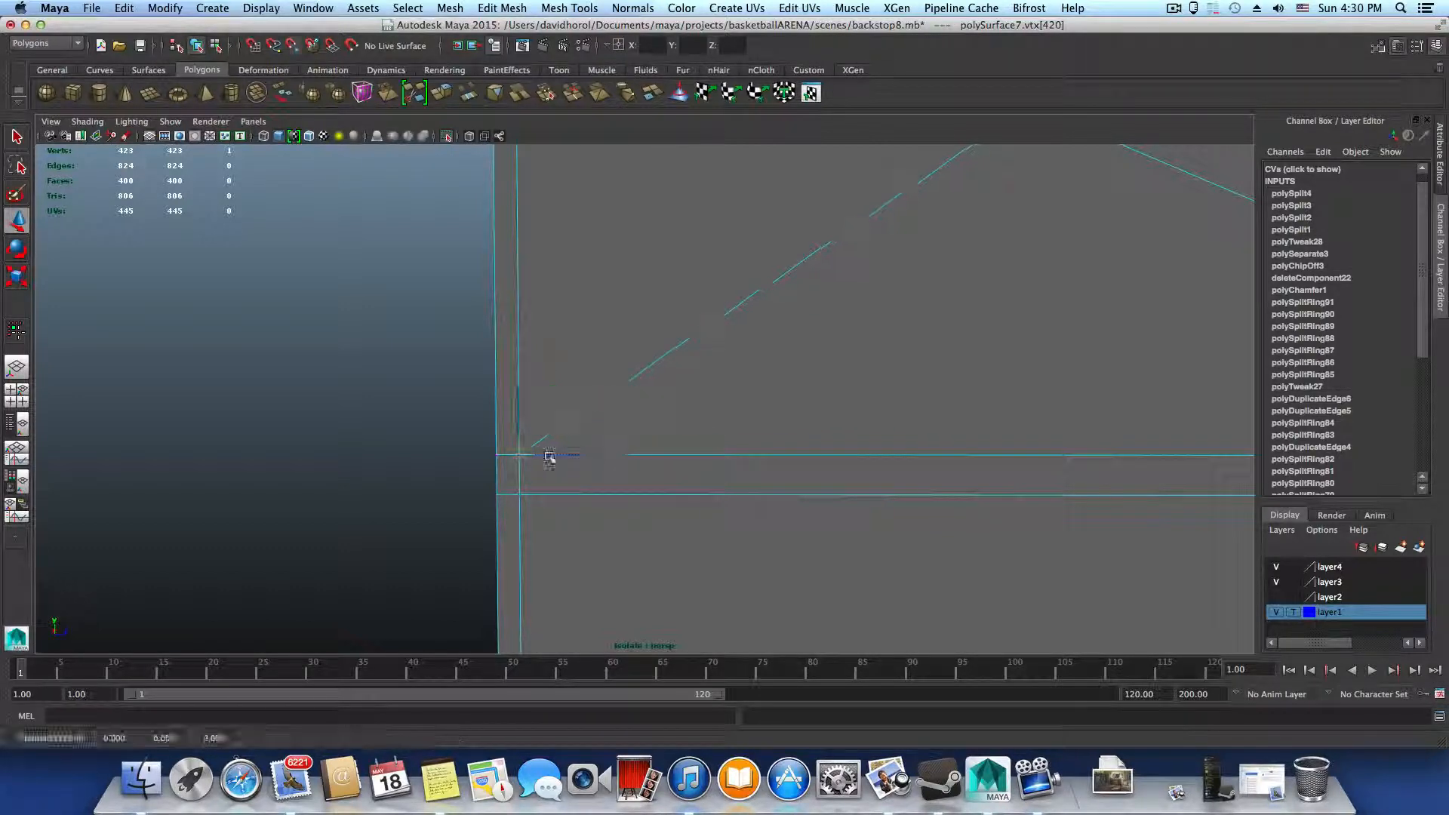
left_click_drag(569, 495, 607, 498, "alt")
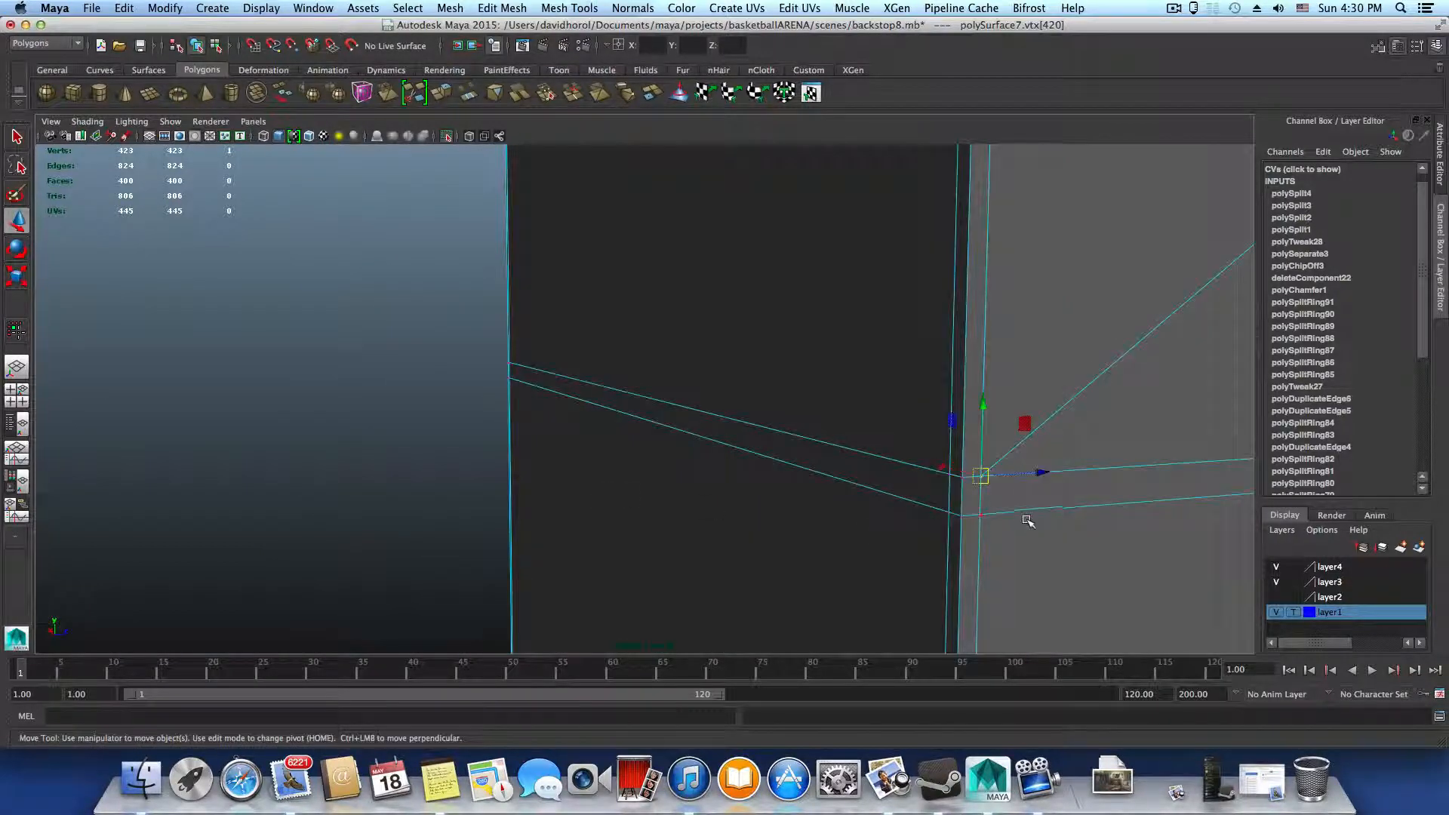
Select the overlapping vertices at the panel's lower left corner and merge them with Merge Components
right_click_drag(1031, 499, 962, 453)
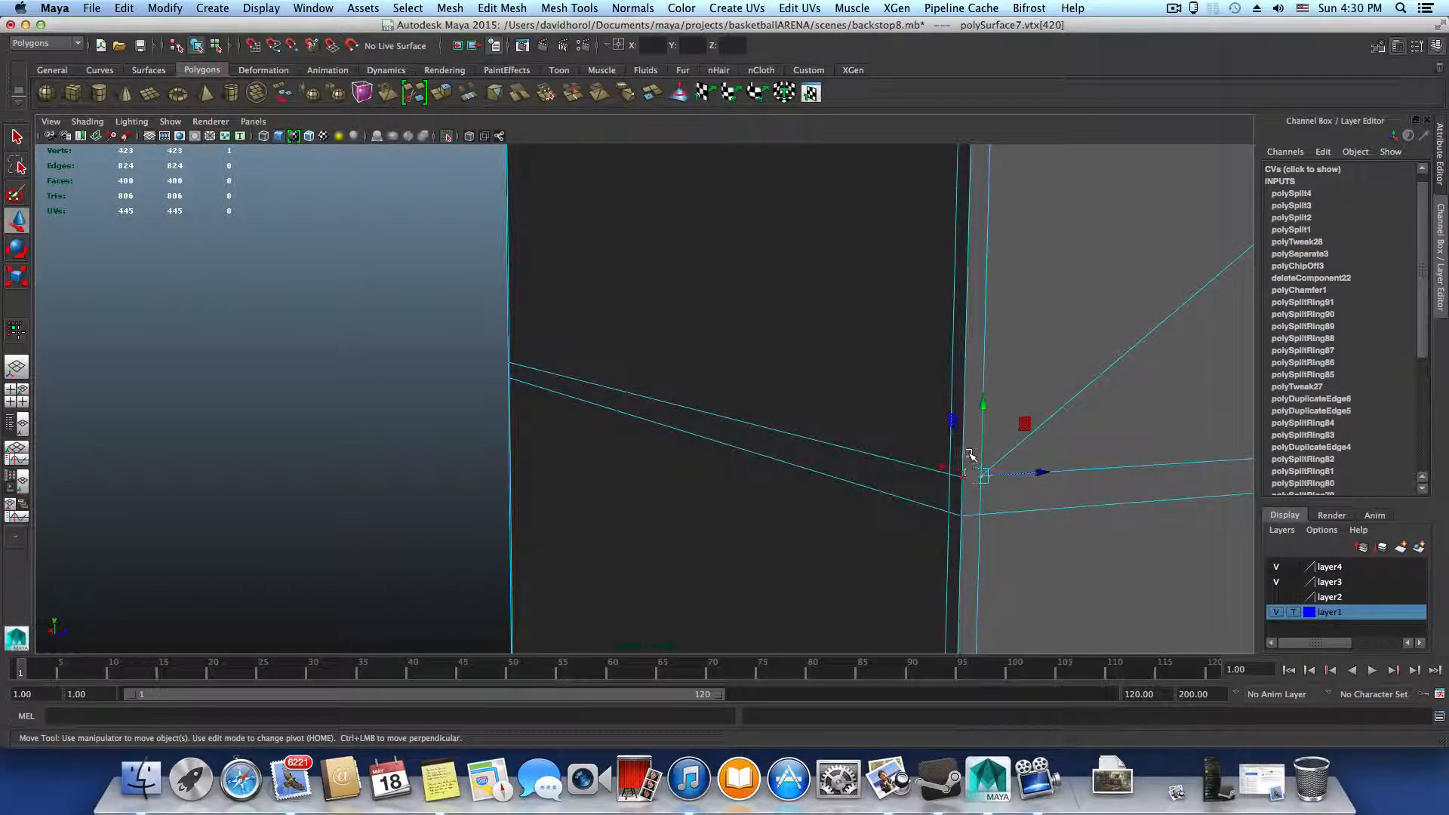
left_click_drag(967, 453, 995, 489)
left_click_drag(1008, 543, 809, 528, "alt")
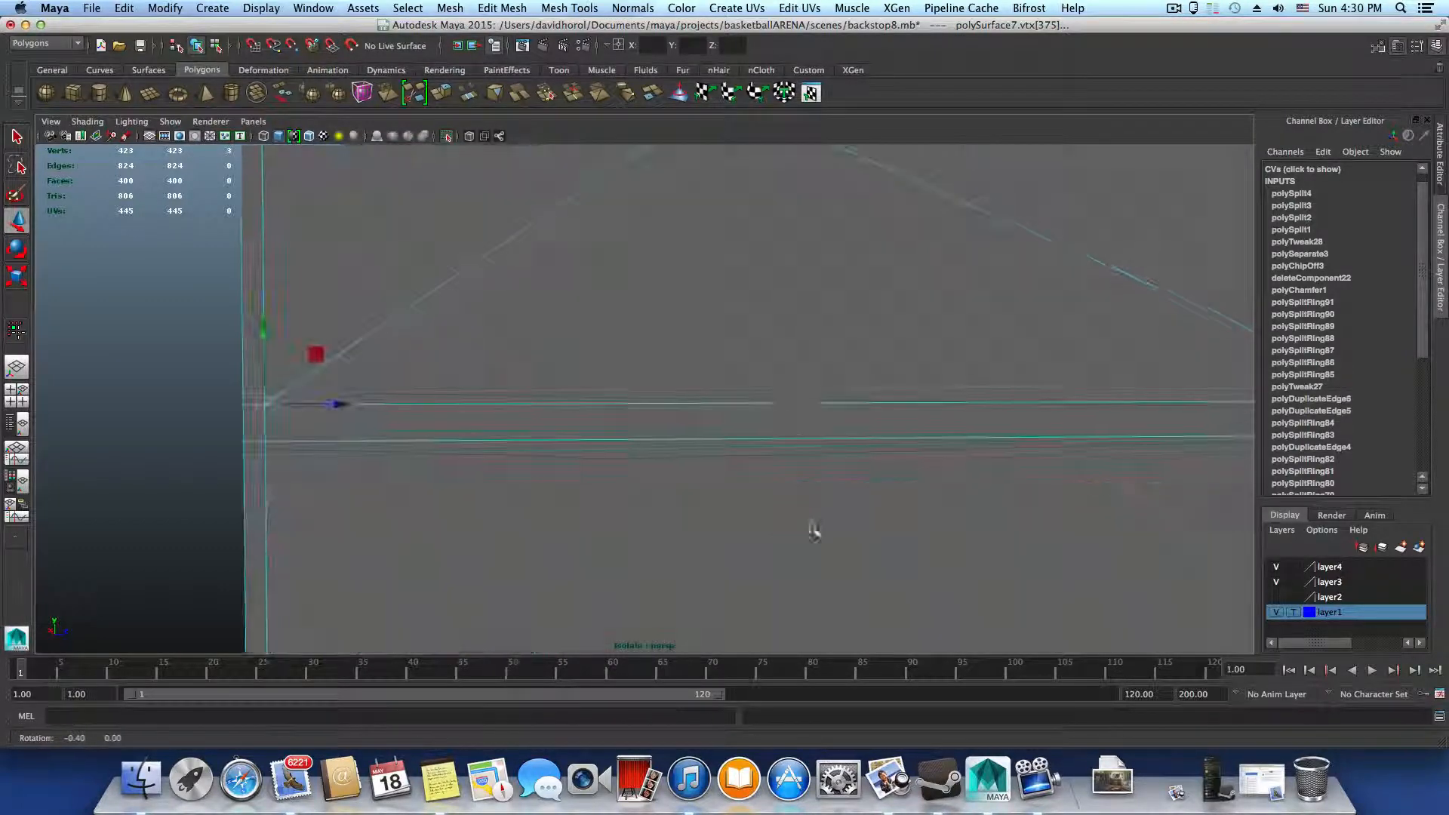
left_click(555, 7)
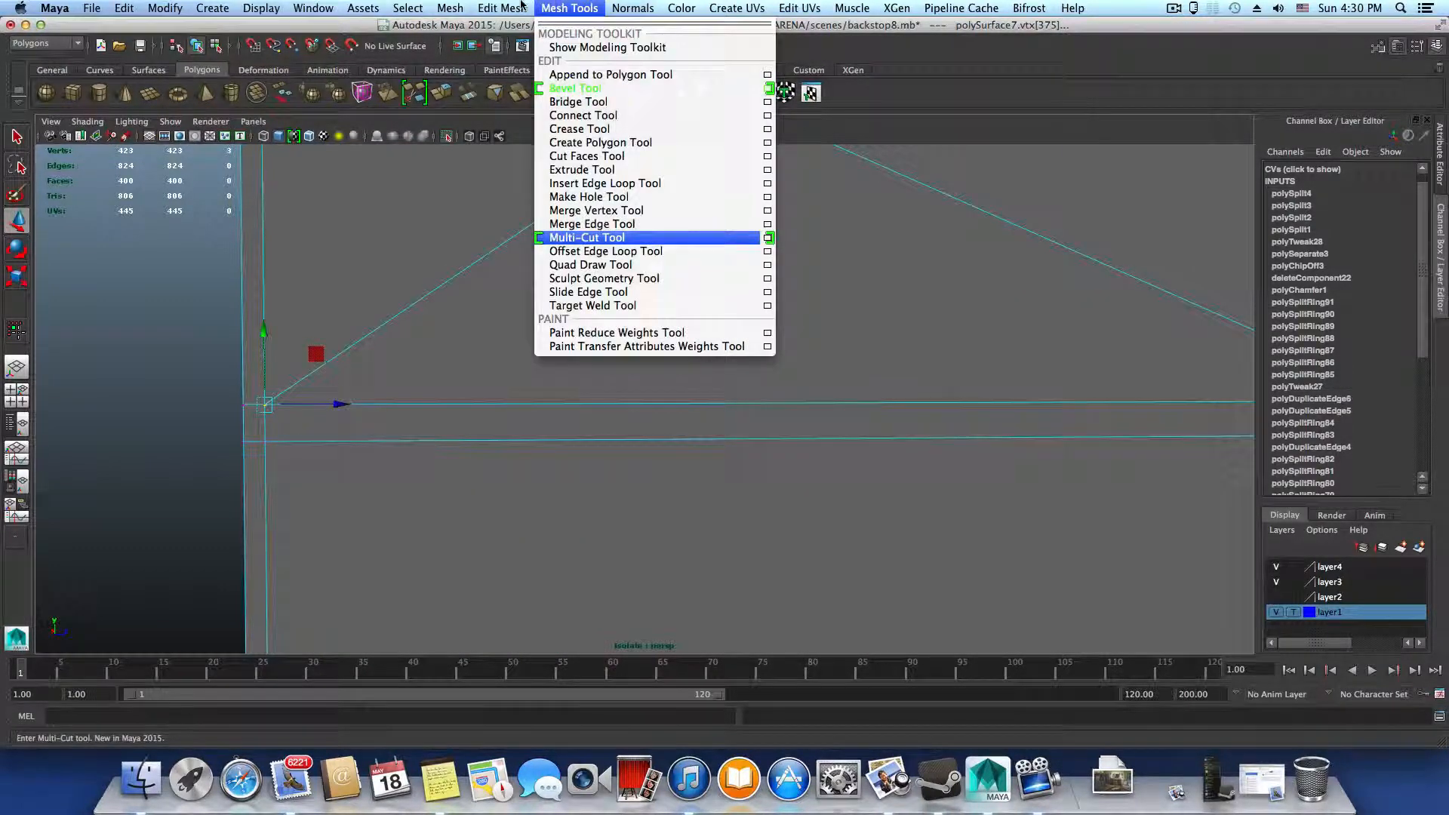
mouse_move(504, 7)
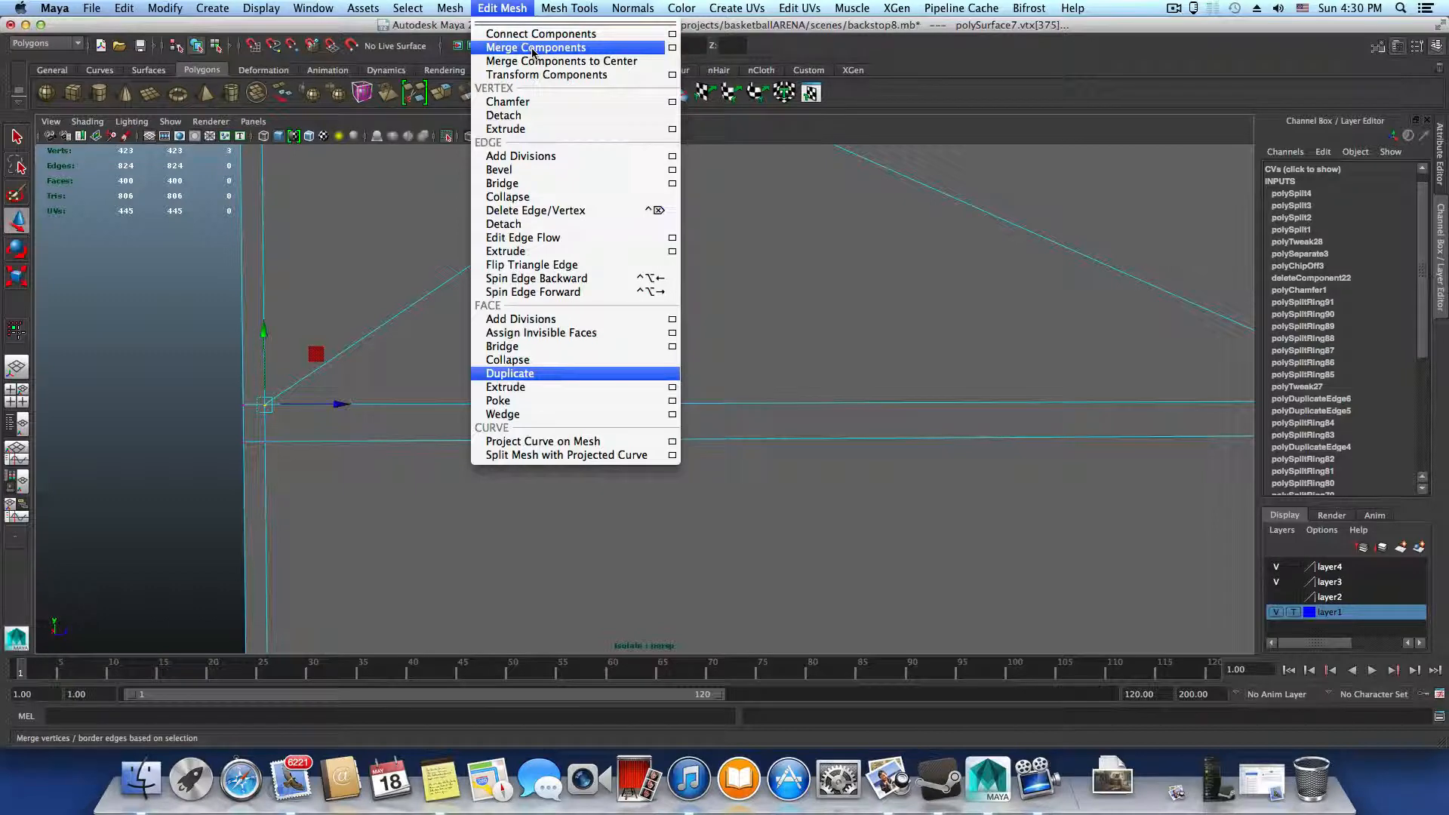
left_click(532, 48)
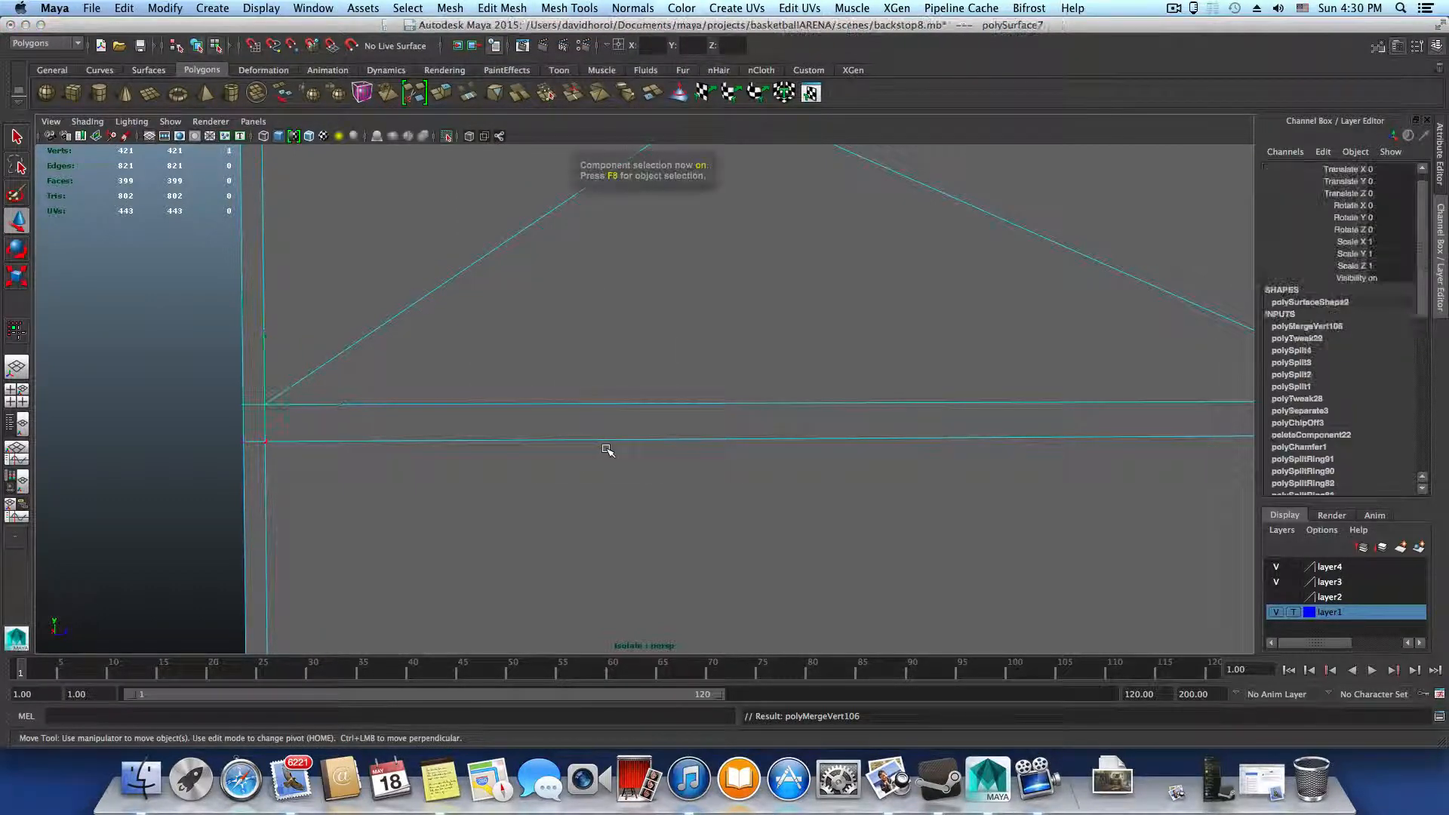
Preview the upright smoothed in object mode, inspect the octagon area, and return to the unsmoothed display
key("F8")
scroll(607, 450, "down", 8)
middle_click_drag(776, 462, 674, 504, "alt")
key("3")
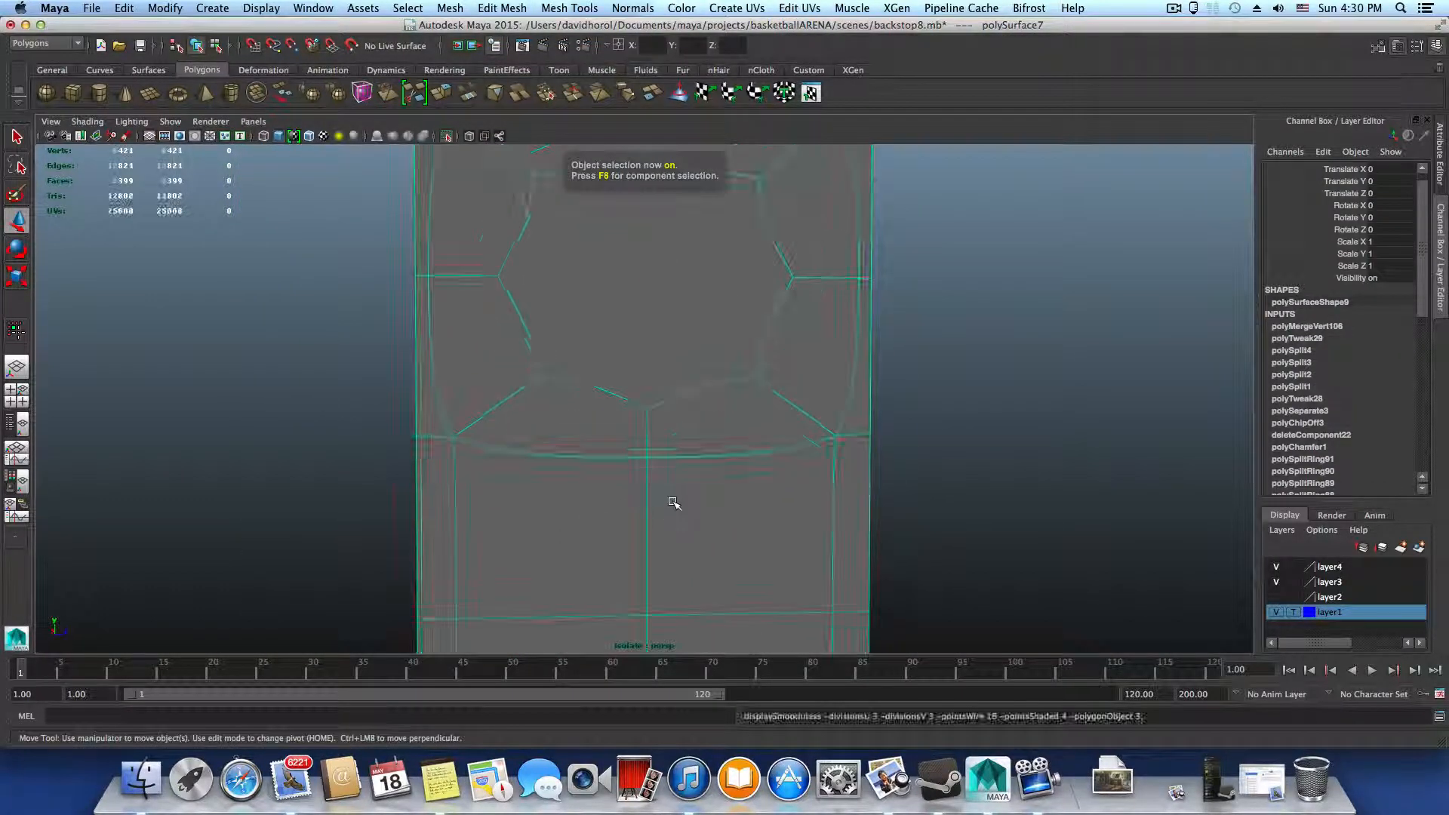
left_click_drag(687, 495, 739, 461, "alt")
right_click_drag(739, 461, 489, 437, "alt")
key("1")
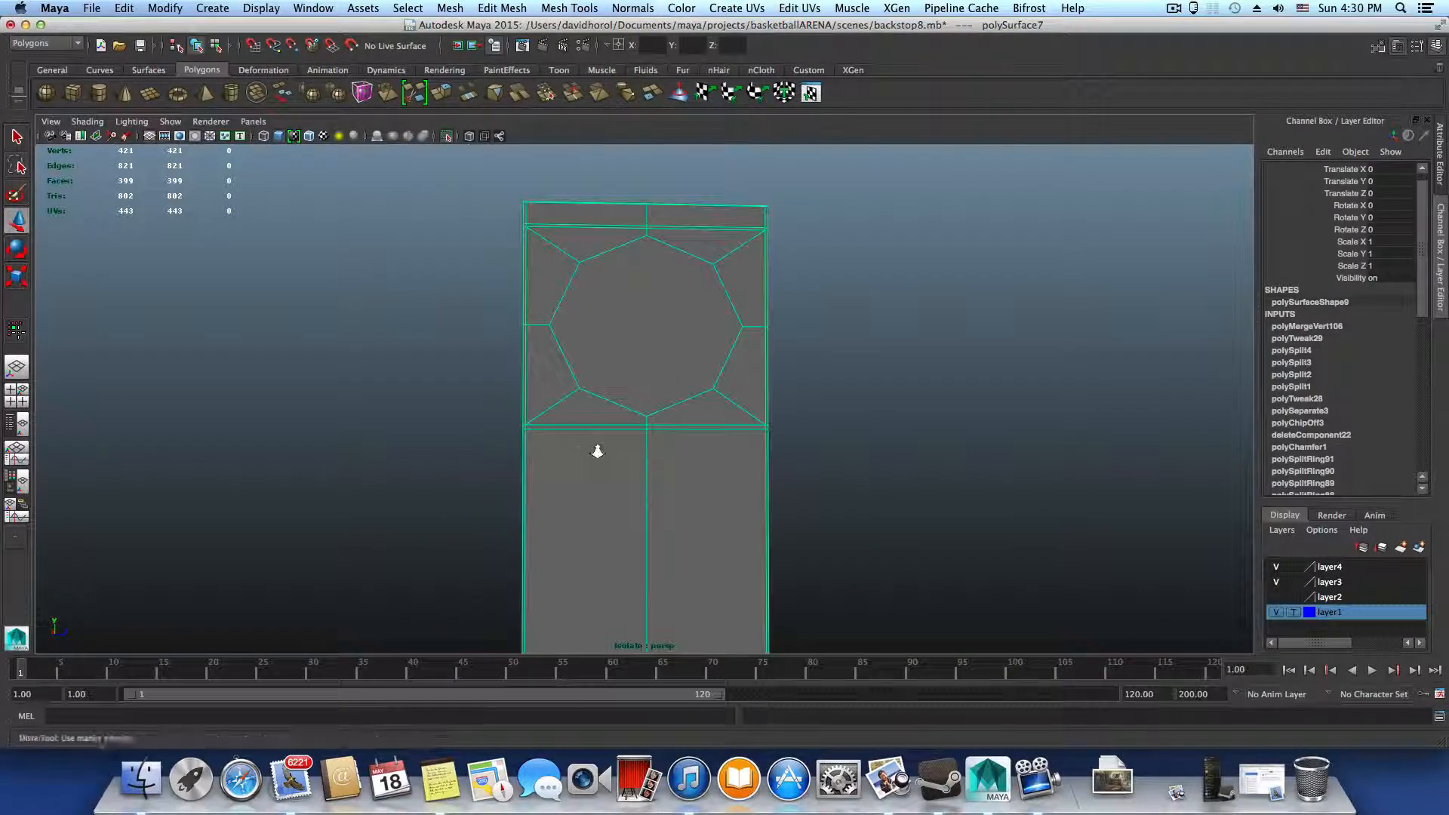
left_click_drag(597, 451, 574, 464, "alt")
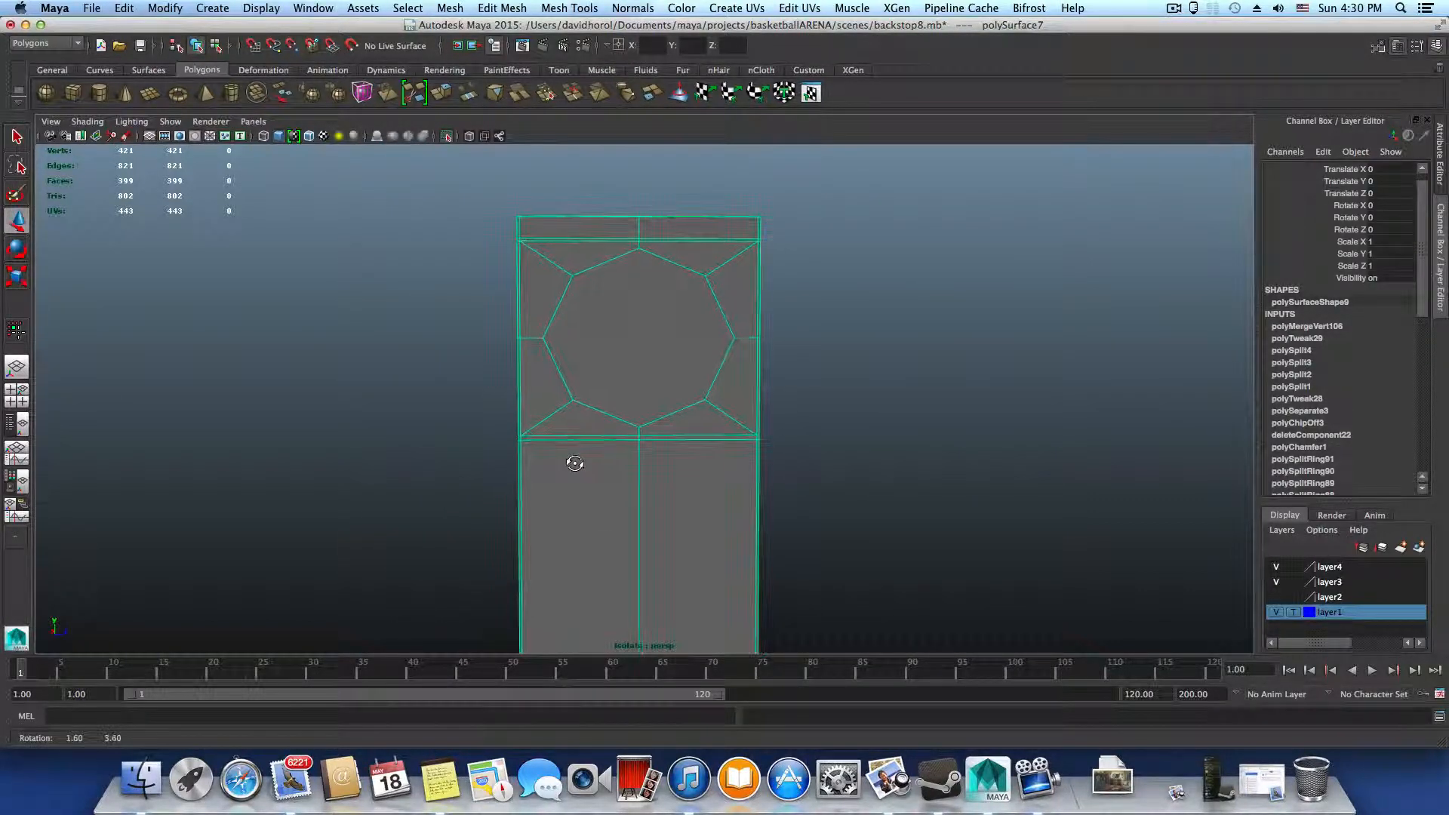
Select the vertices from the octagon's middle row down to the double edge loop below it and move them slightly down
right_click_drag(575, 463, 517, 427)
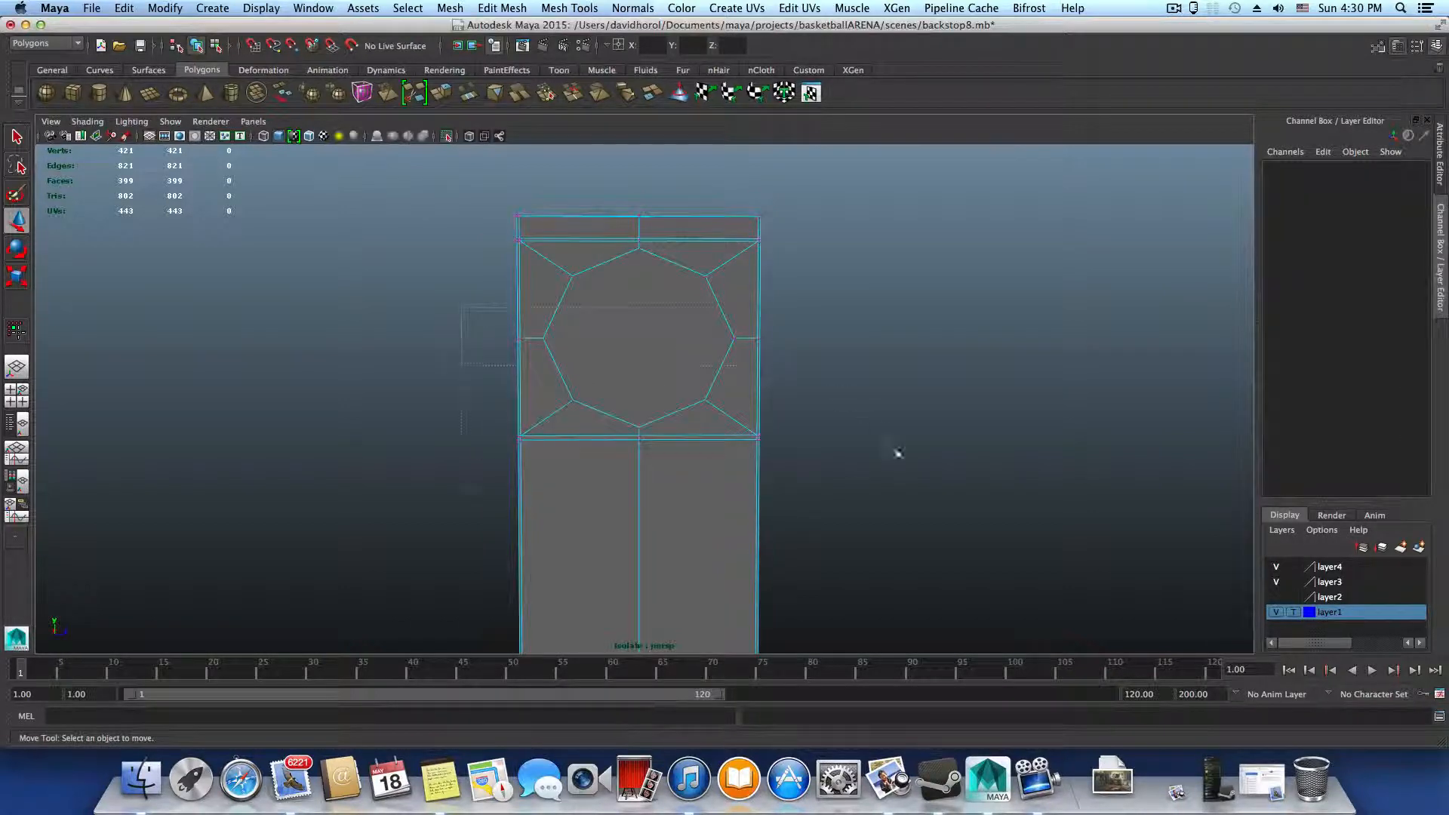
left_click_drag(899, 453, 913, 502)
left_click_drag(634, 310, 637, 317)
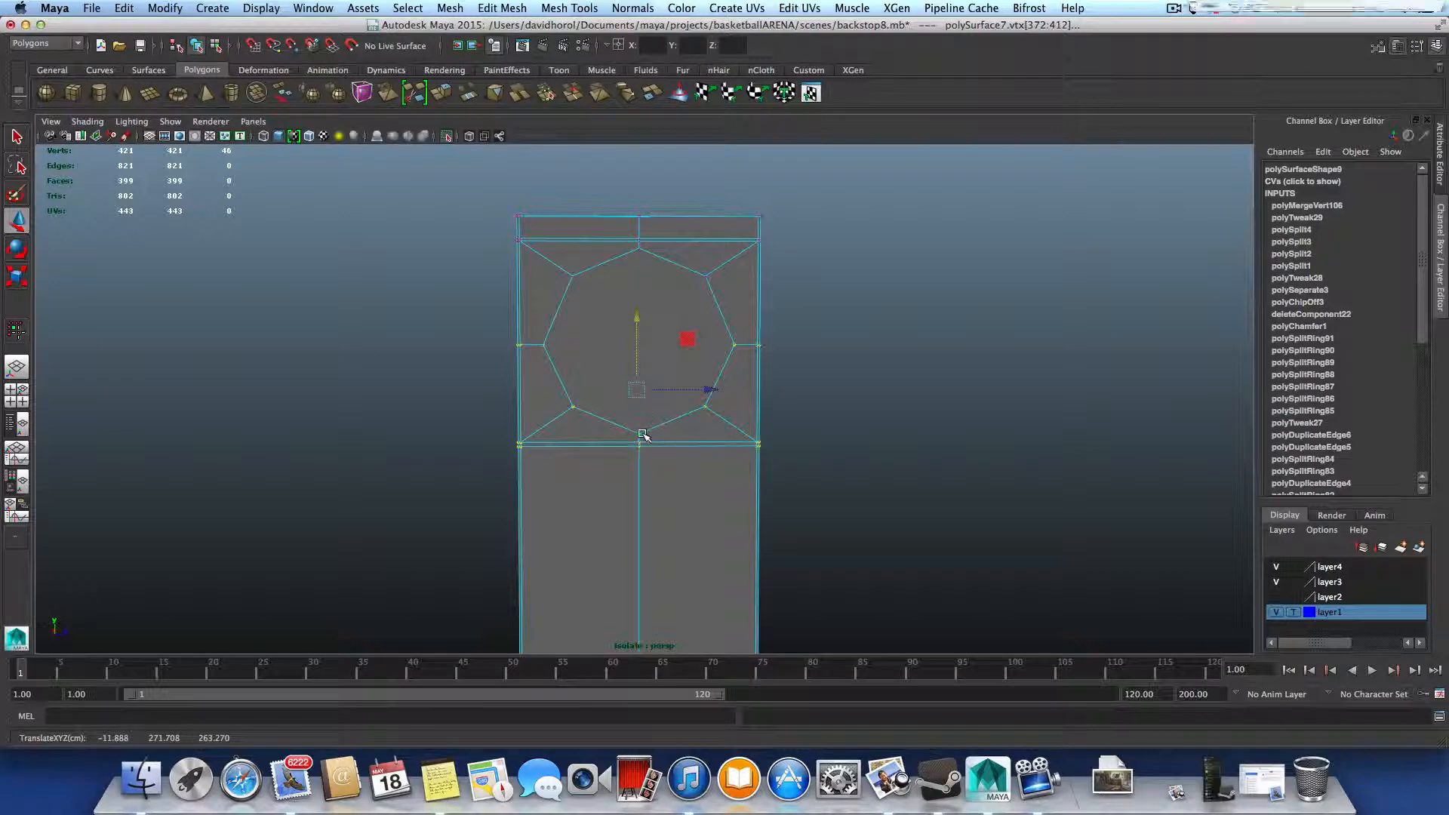
key("3")
key("1")
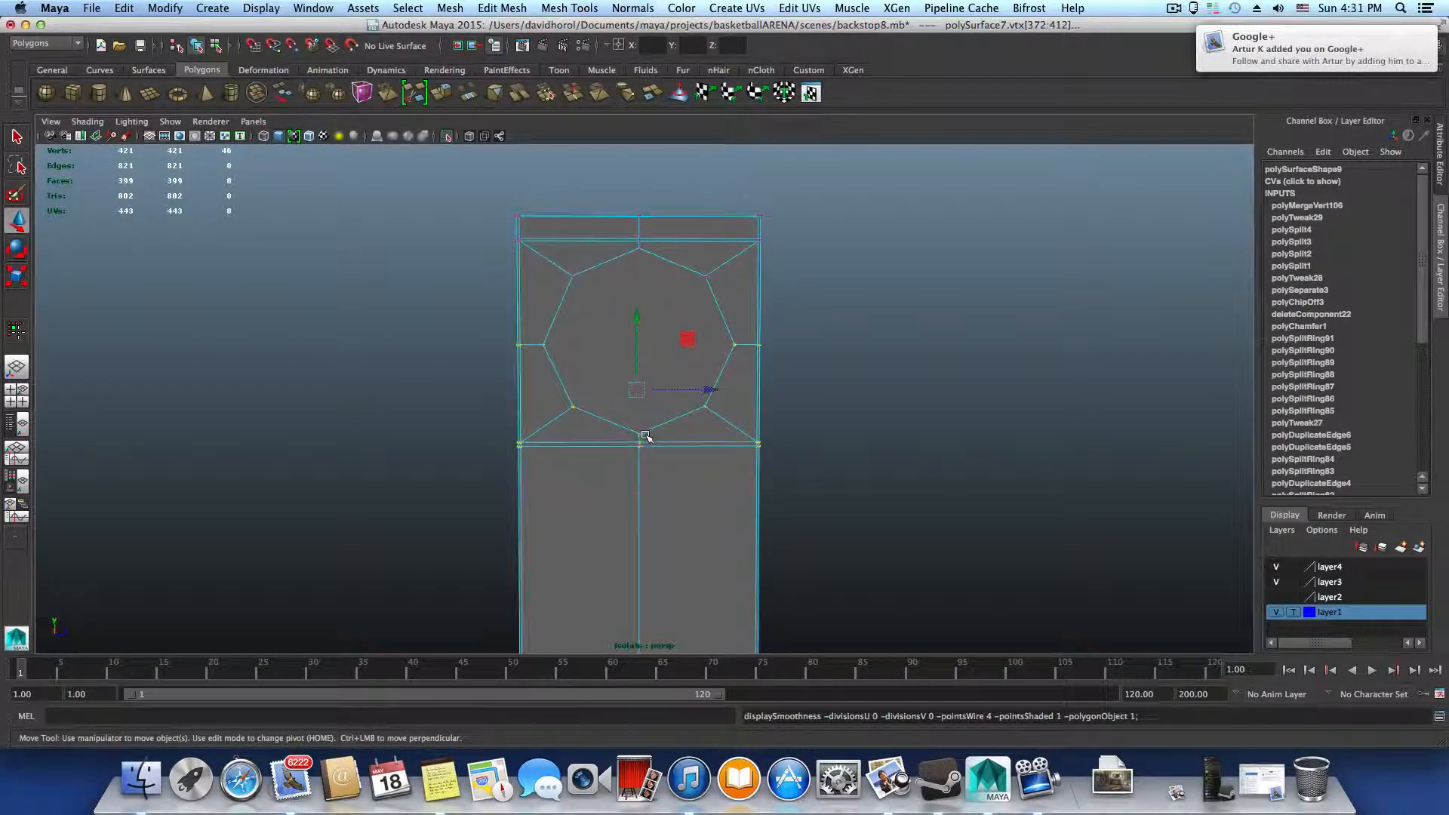
Check the octagon in the smoothed display, then delete its face to open a hole in the upright
left_click_drag(645, 436, 647, 375, "alt")
right_click(604, 326)
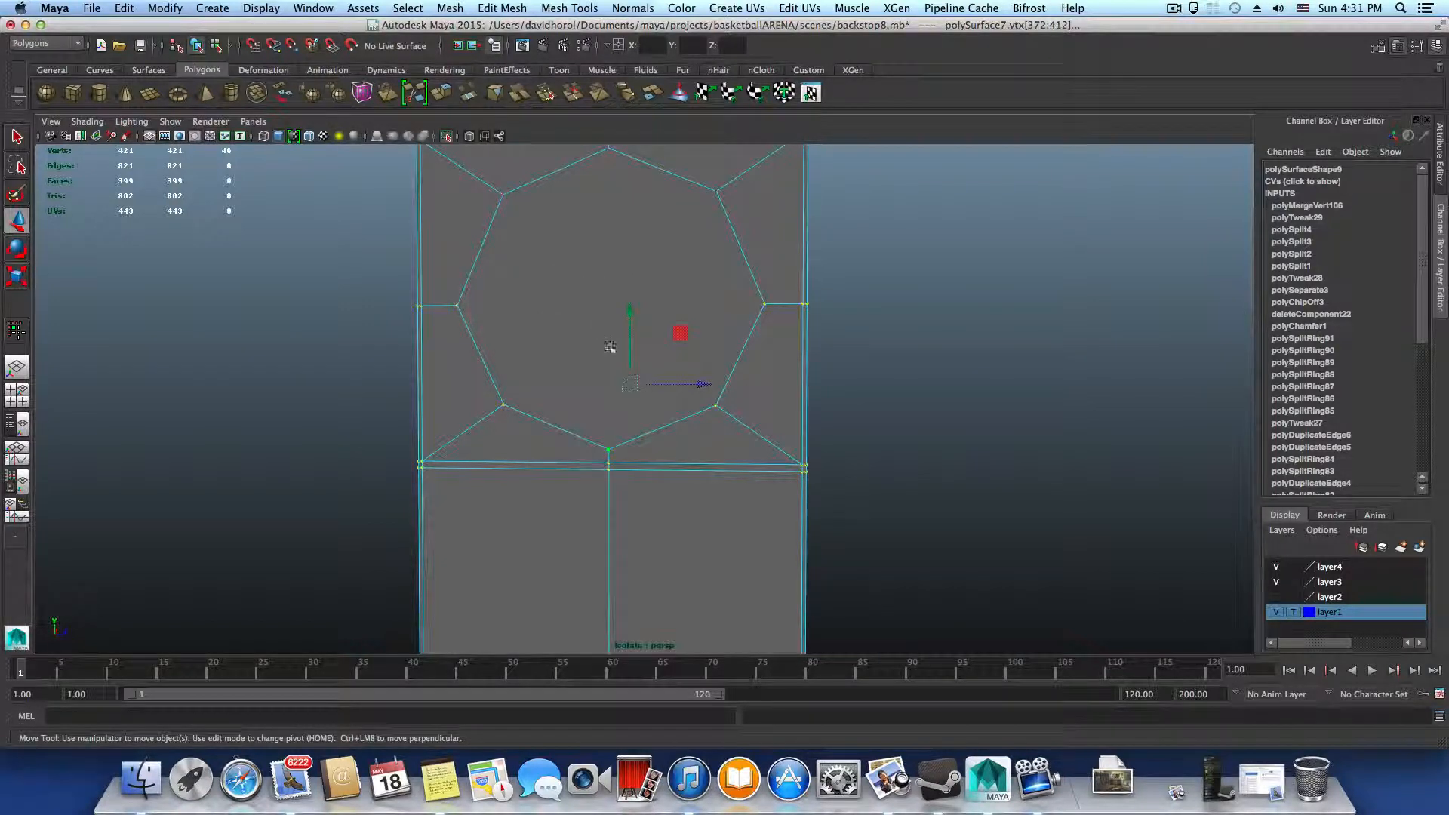
scroll(608, 346, "down", 2)
key("3")
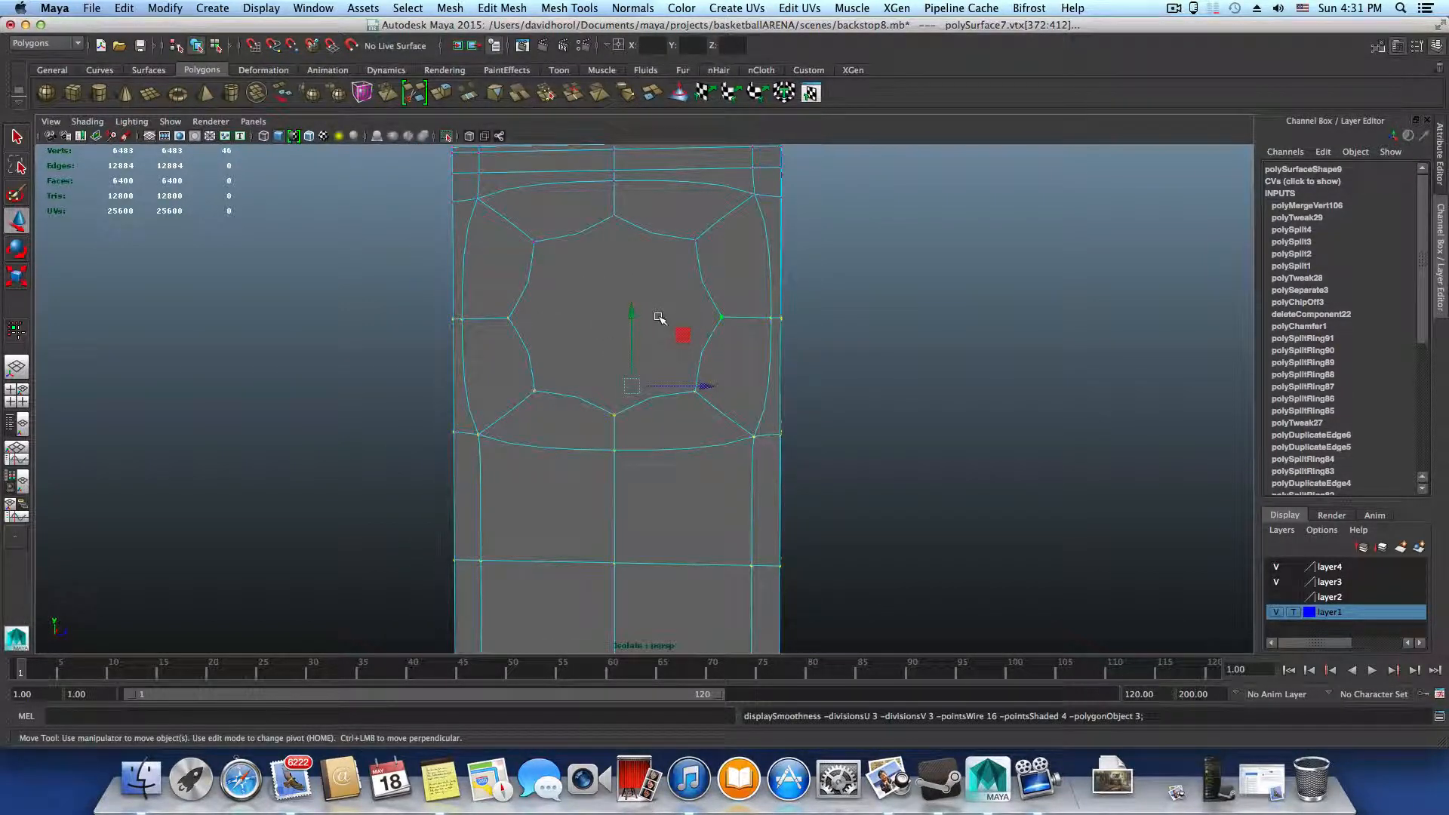
key("1")
right_click(668, 315)
left_click(669, 333)
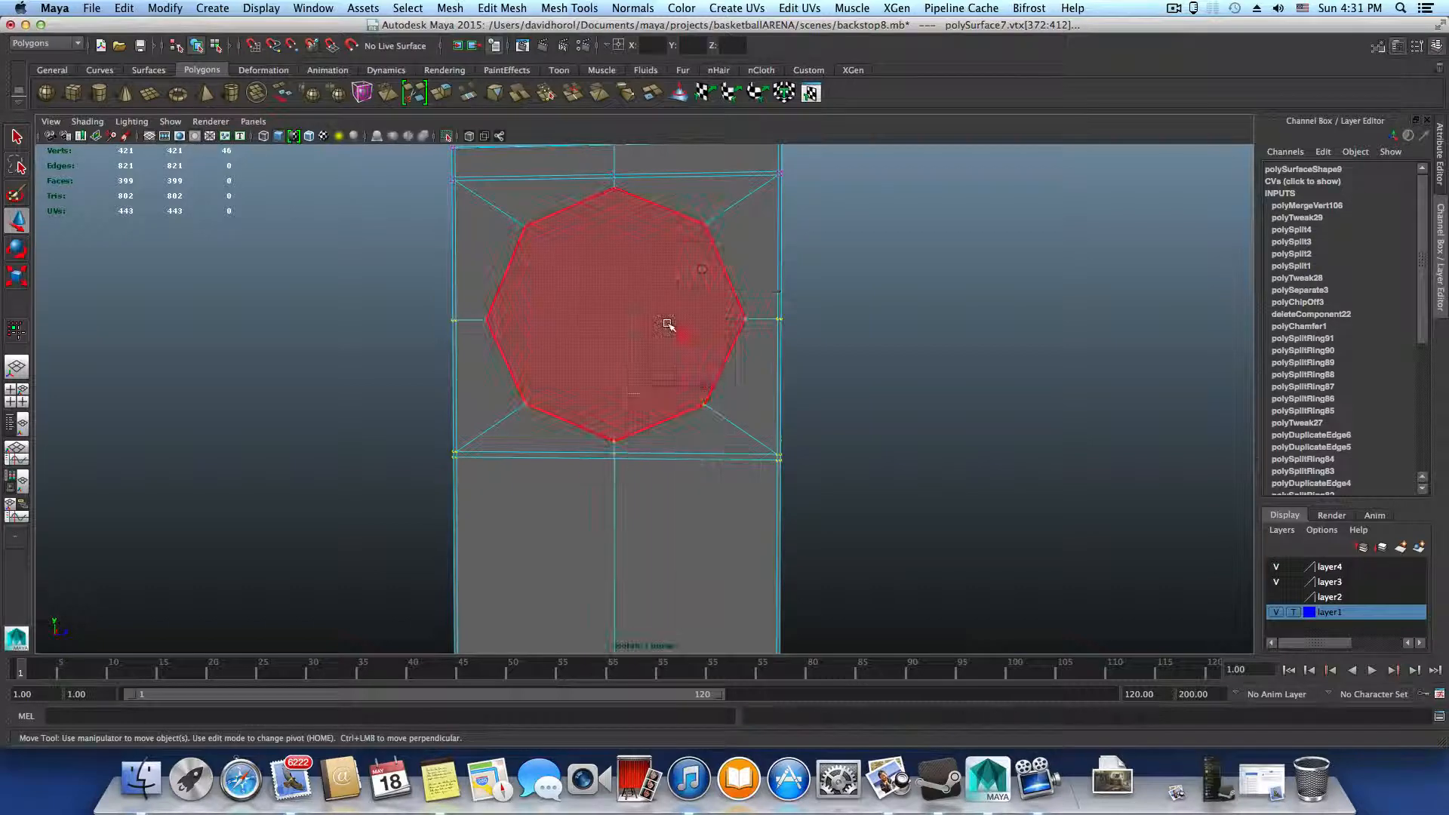
left_click(668, 325)
key("Delete")
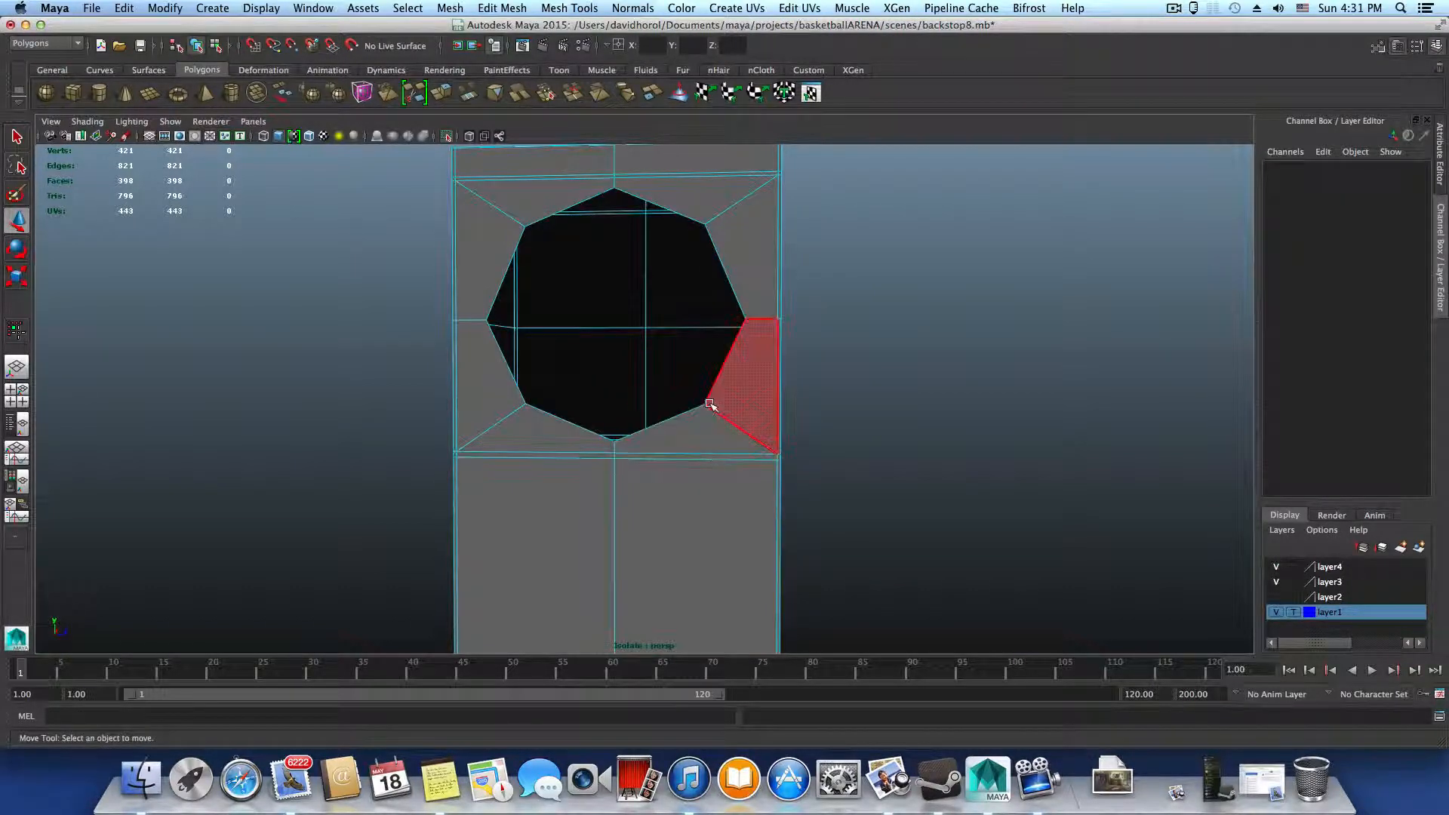
Preview the opened hole smoothed and return to the unsmoothed display
key("3")
left_click_drag(713, 406, 750, 415, "alt")
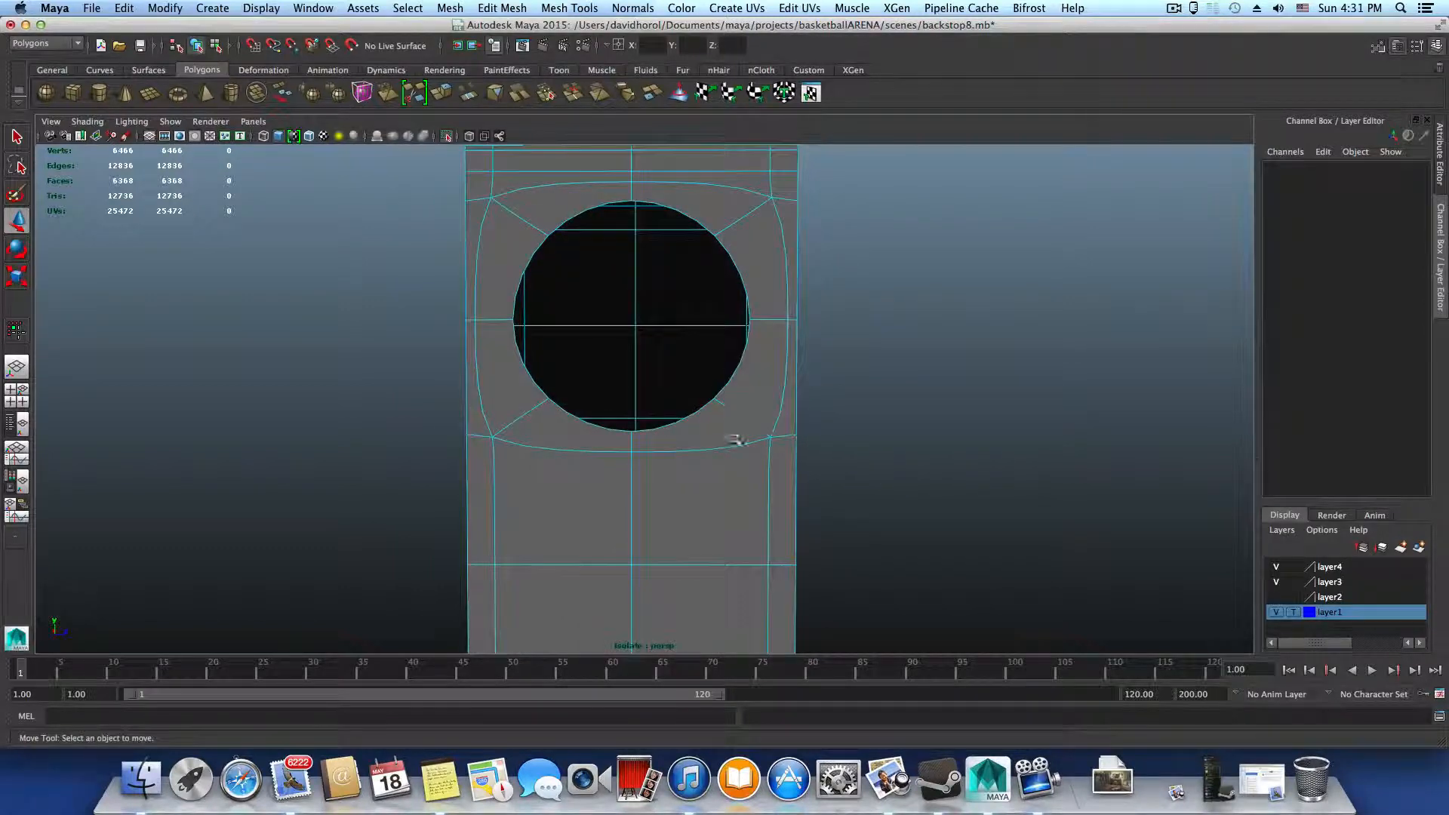
key("1")
right_click_drag(699, 440, 640, 436)
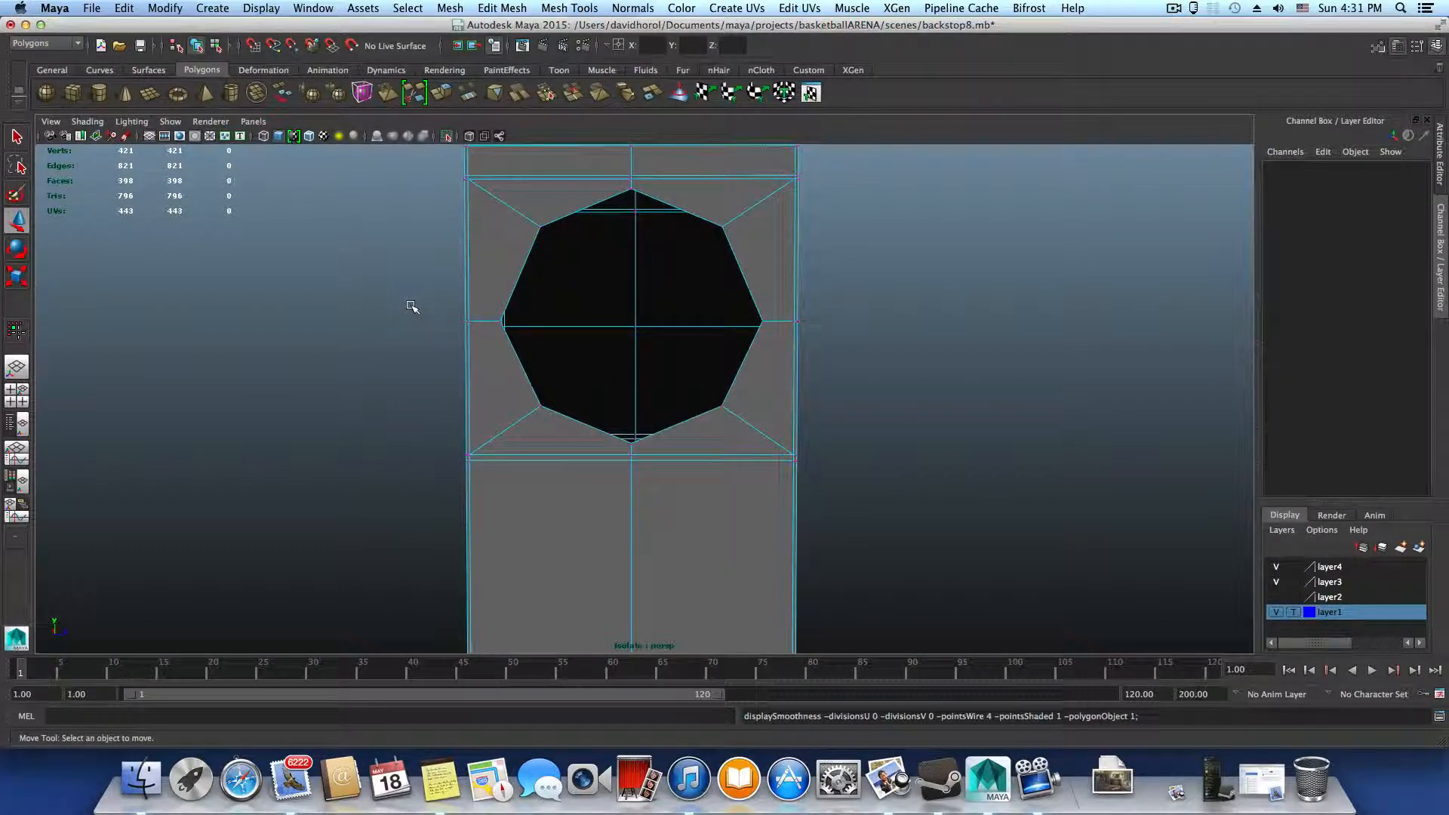
Select the vertices of the hole's lower part and the edge loops below, without its middle row, and move them slightly down
left_click_drag(412, 306, 957, 477)
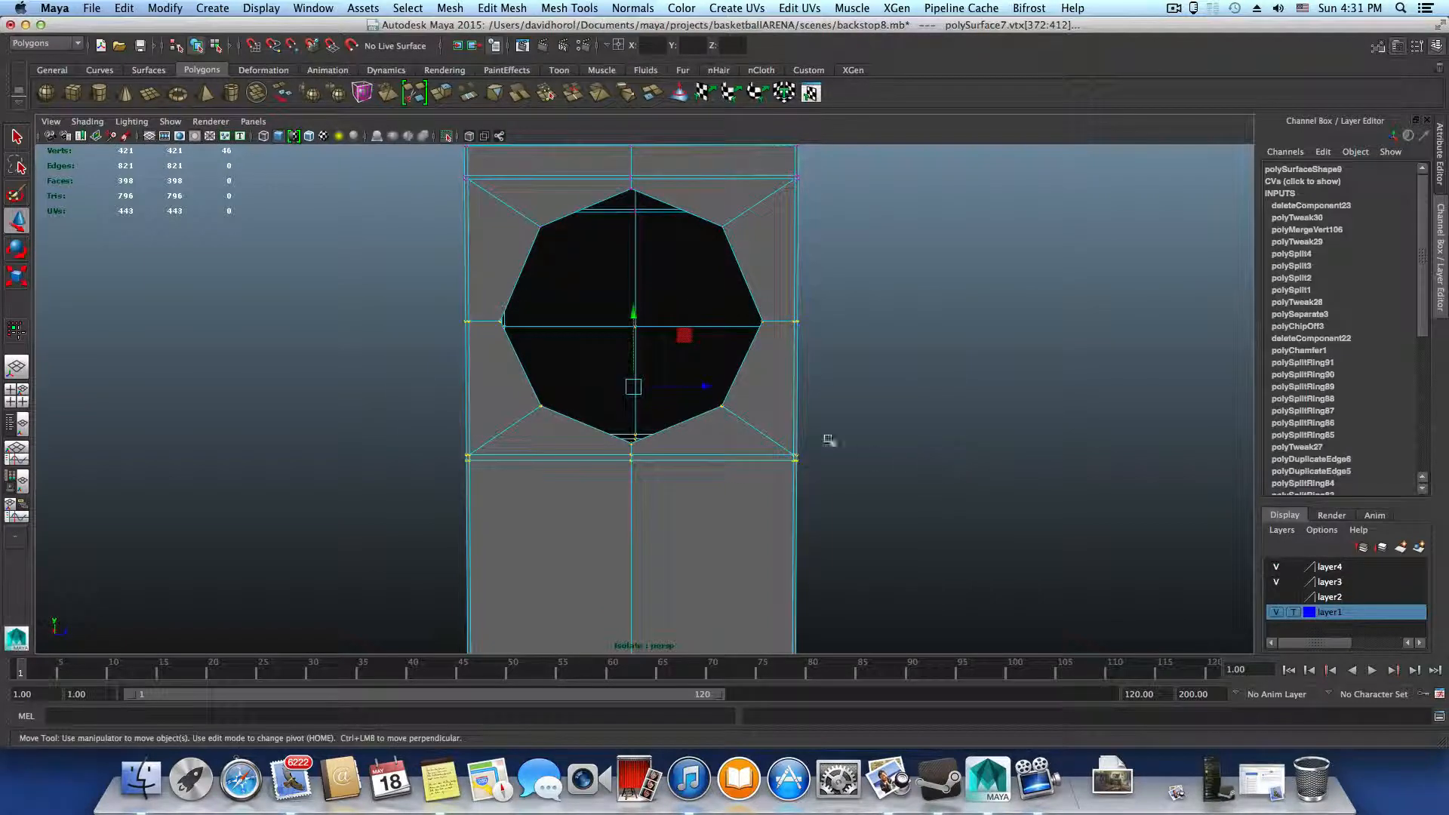
left_click_drag(632, 310, 675, 353)
left_click_drag(866, 355, 634, 349, "alt")
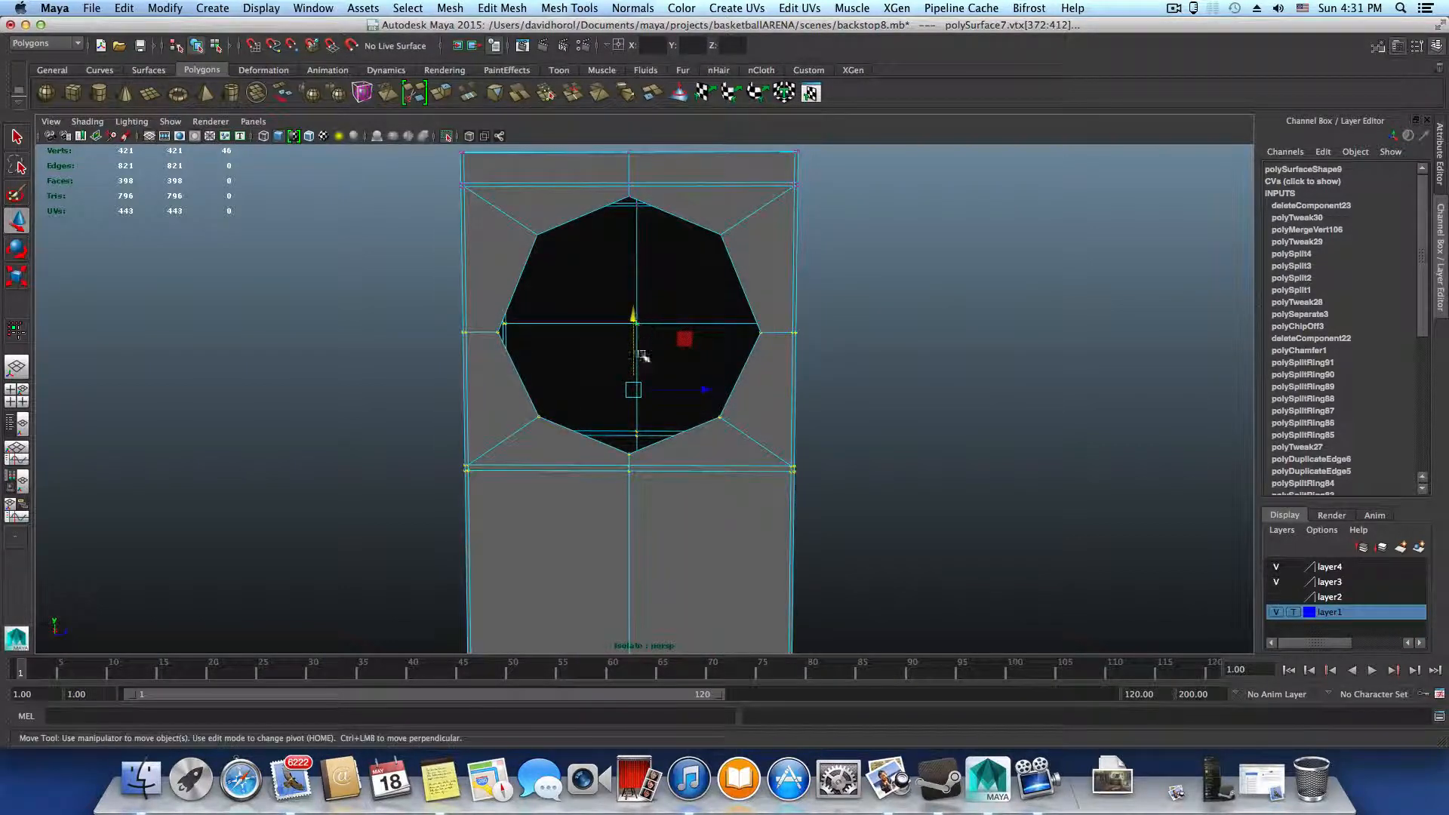
left_click_drag(762, 514, 908, 533)
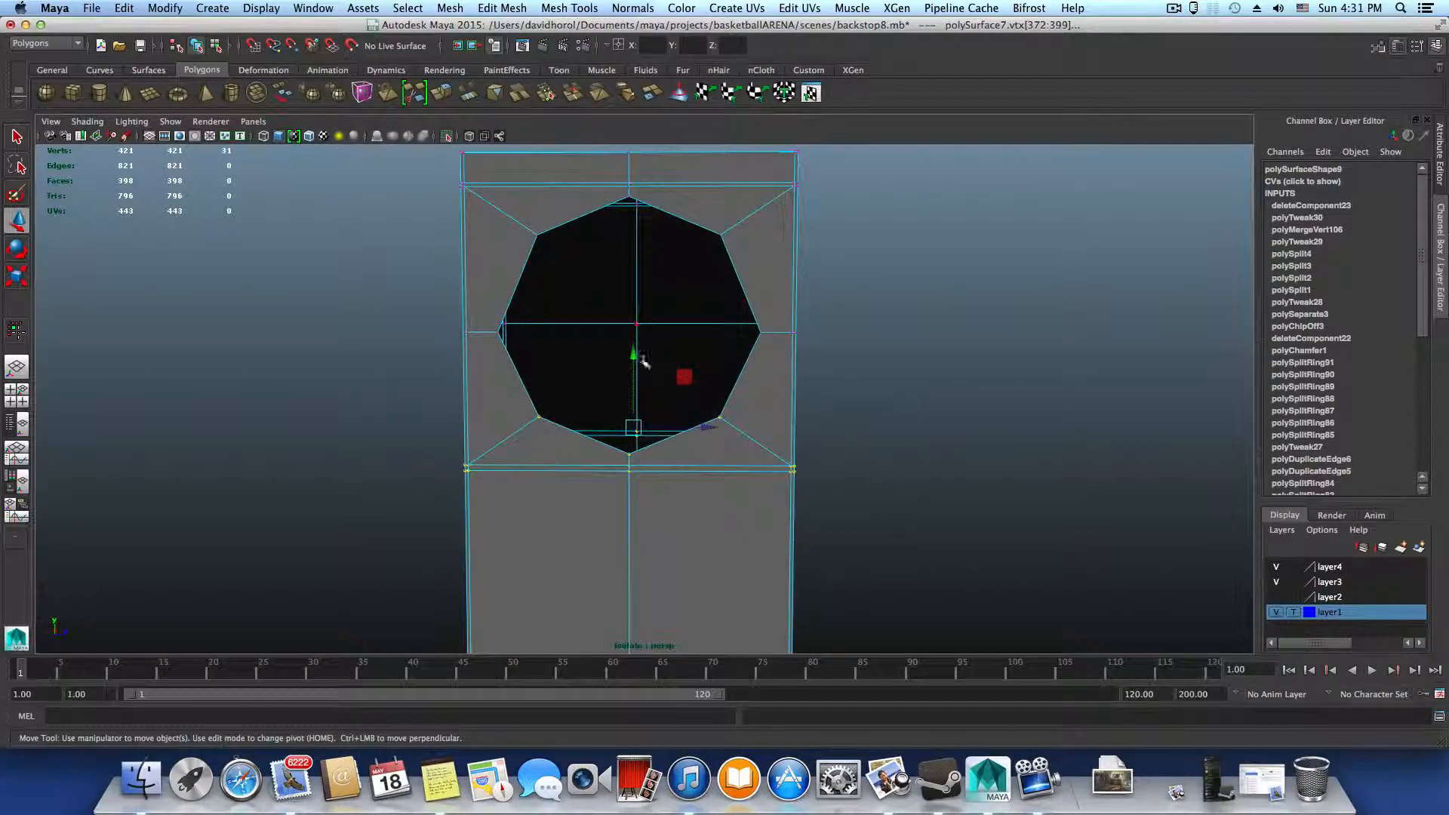
left_click_drag(631, 354, 633, 360)
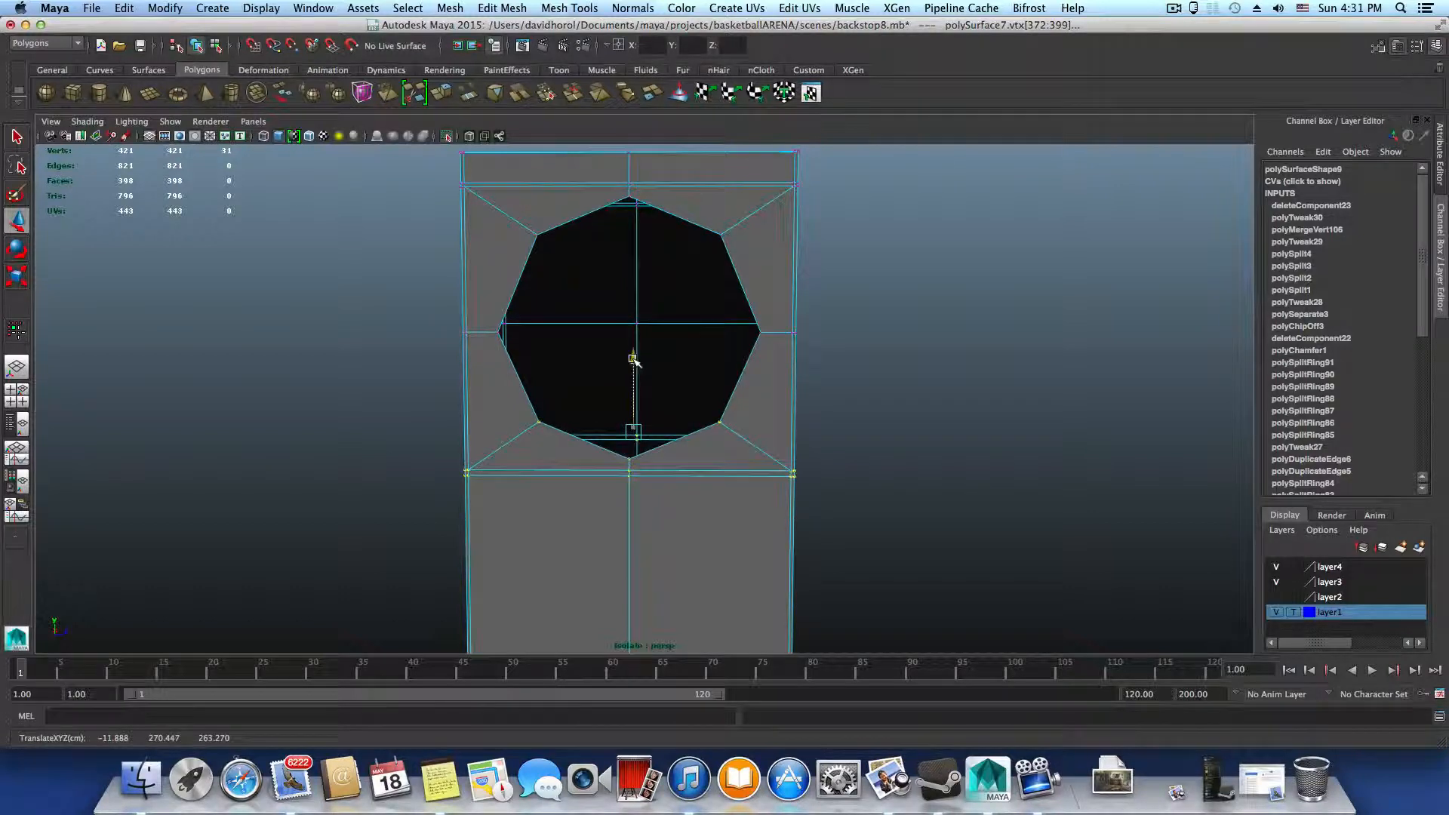
Compare the hole in unsmoothed and smoothed display and examine its roundness in object mode
key("3")
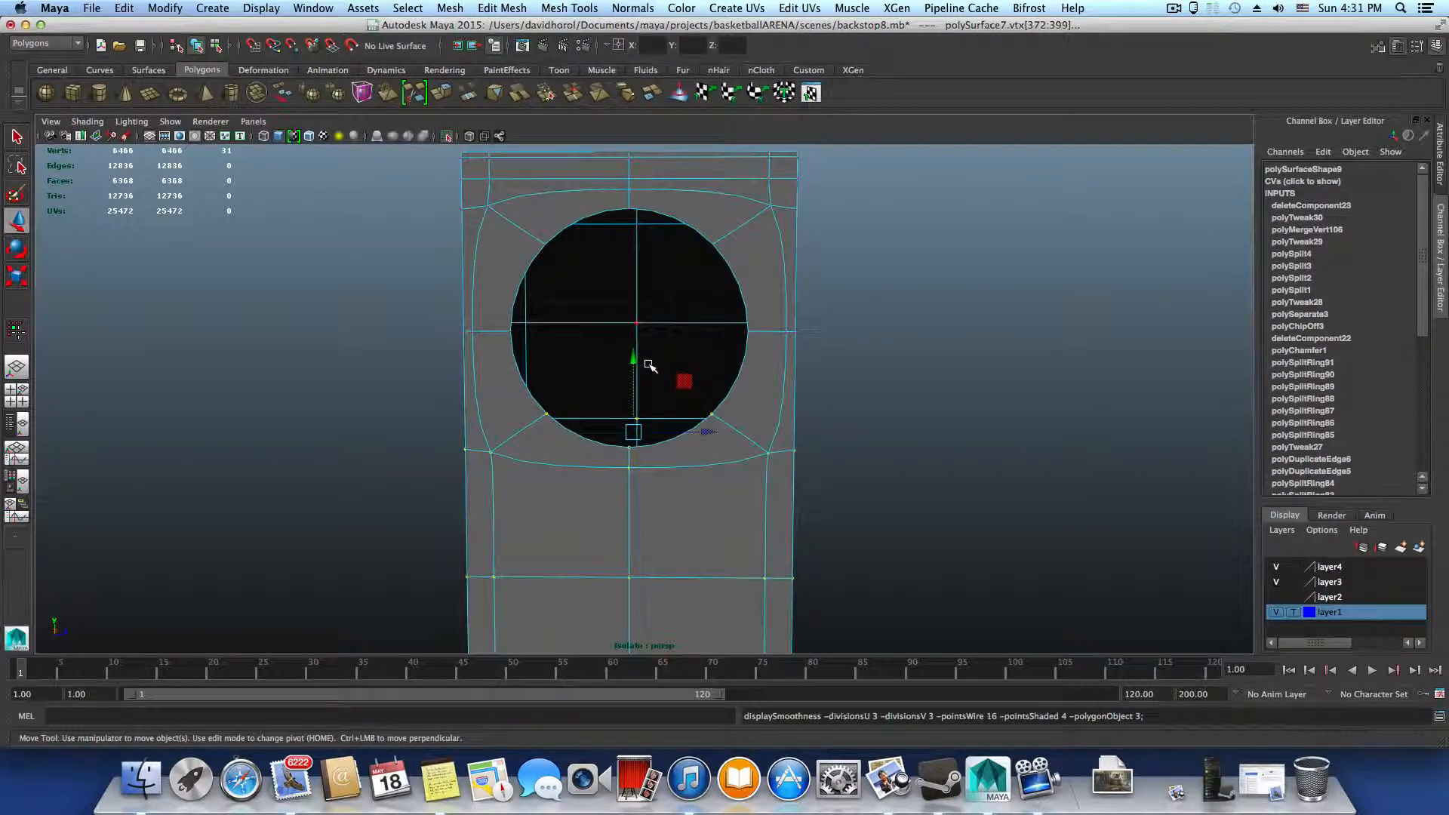
key("1")
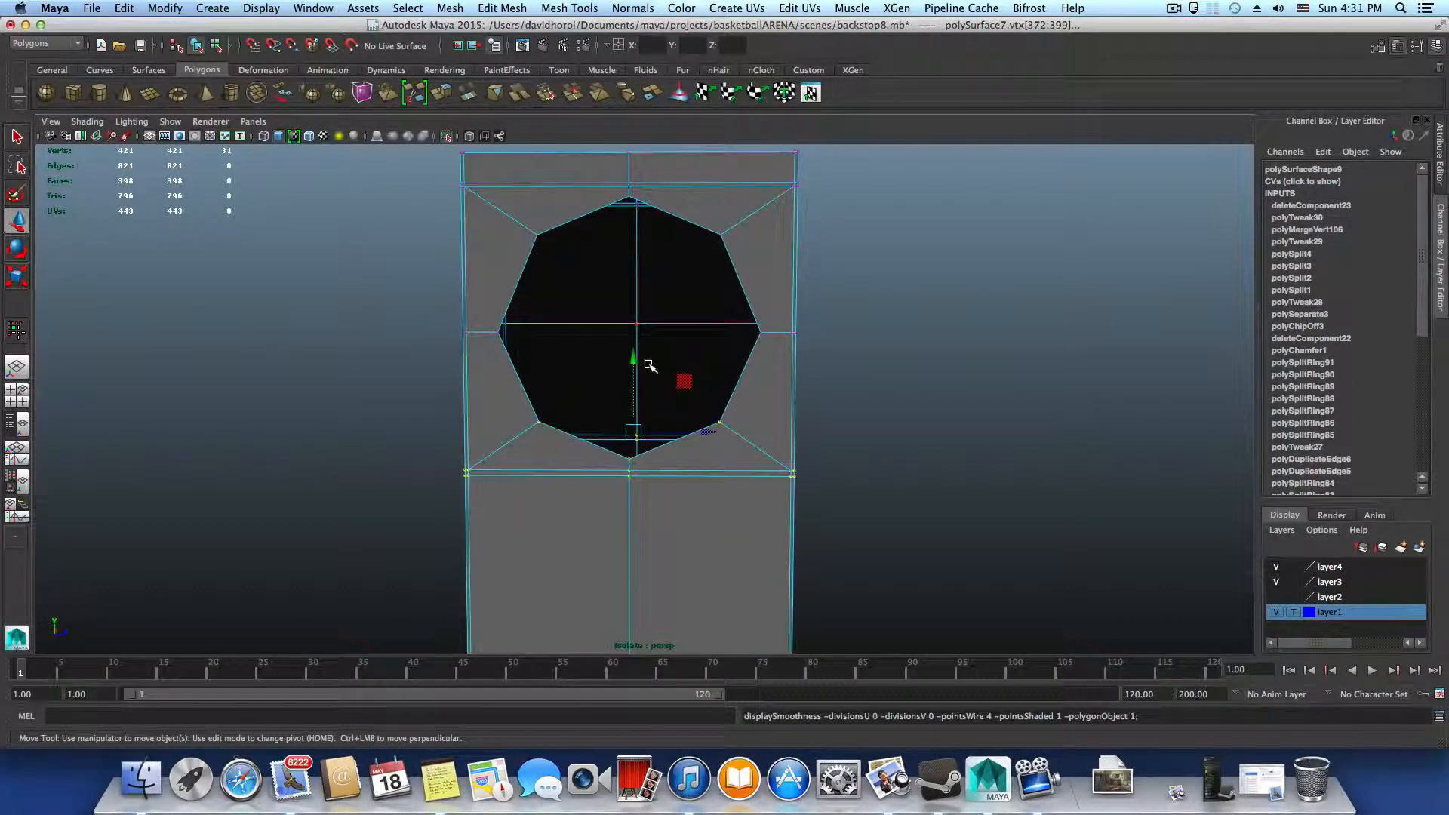
key("F8")
key("3")
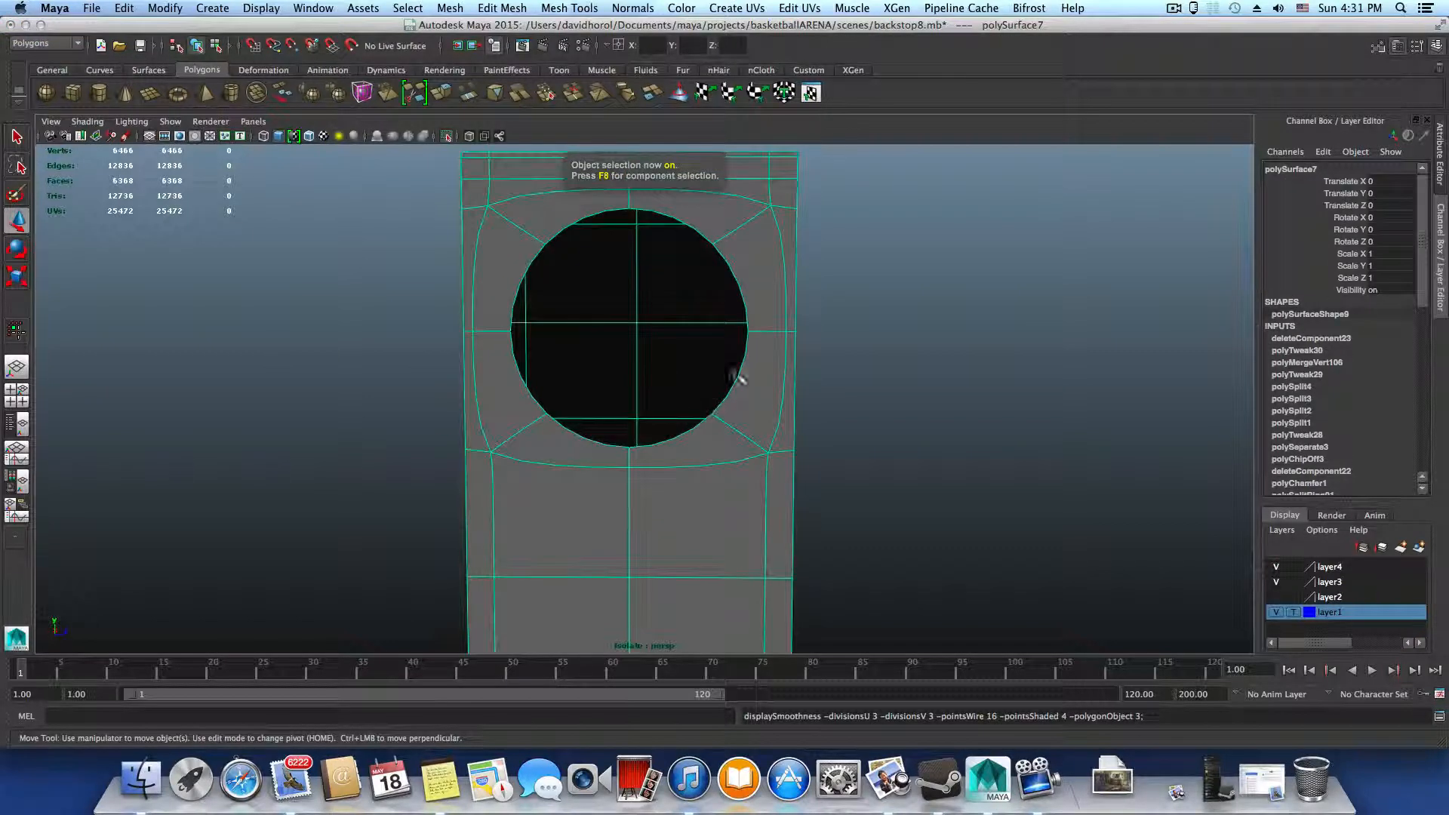
middle_click_drag(653, 383, 661, 469, "alt")
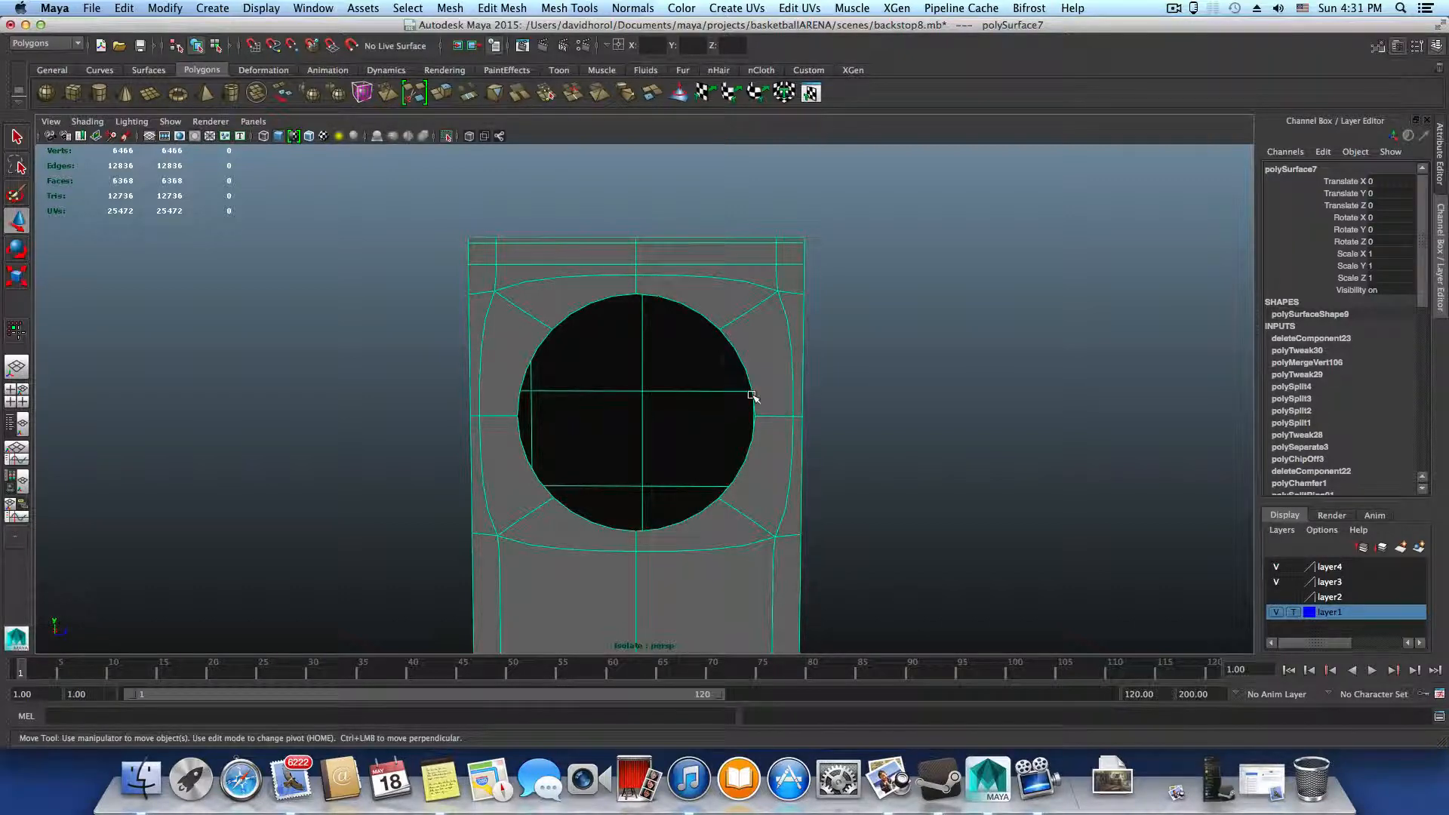
Select the border edge loop of the hole, scale it uniformly outward, and check the enlarged hole smoothed
right_click_drag(753, 395, 744, 367)
left_click(742, 360)
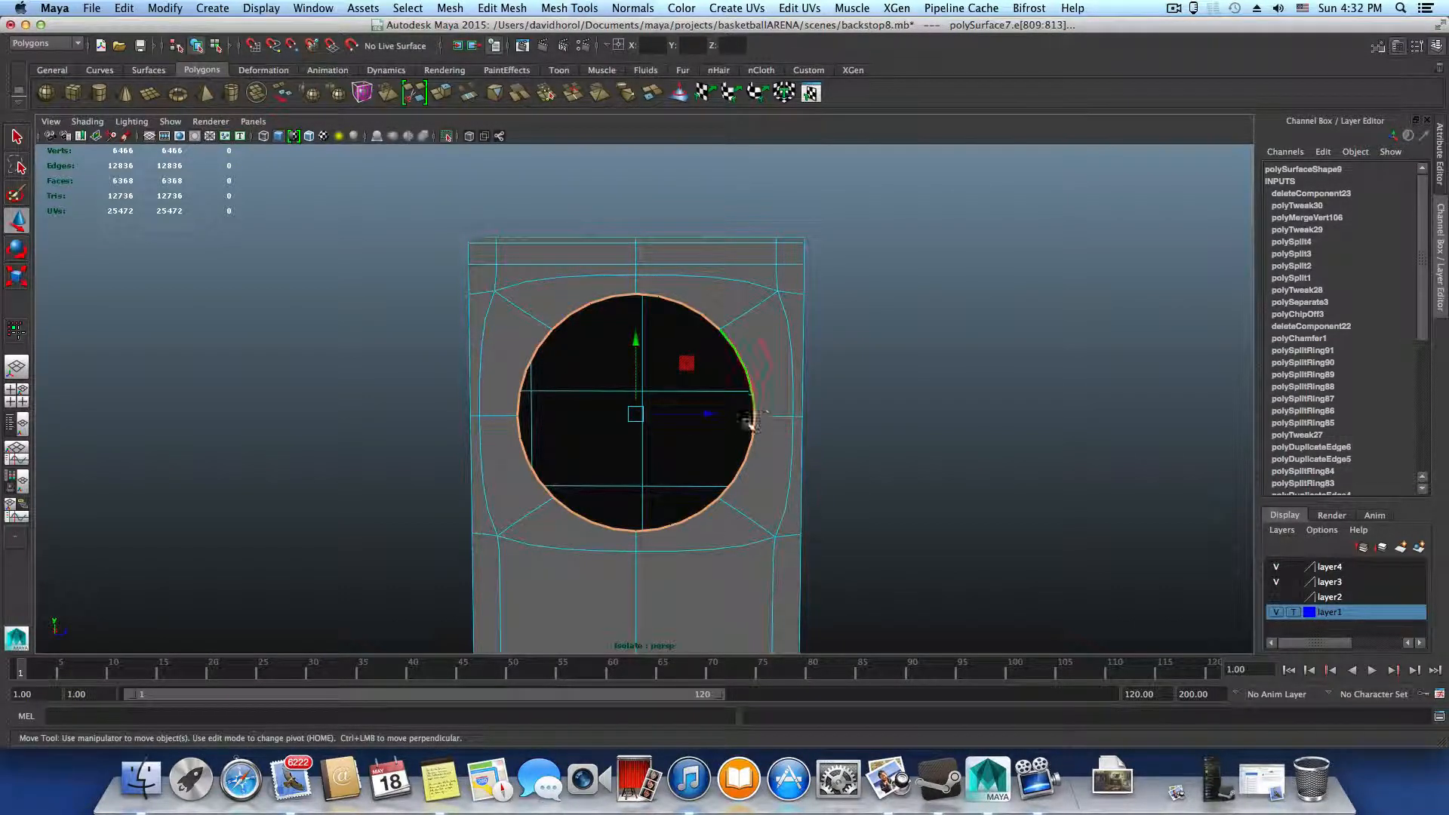
key("r")
key("1")
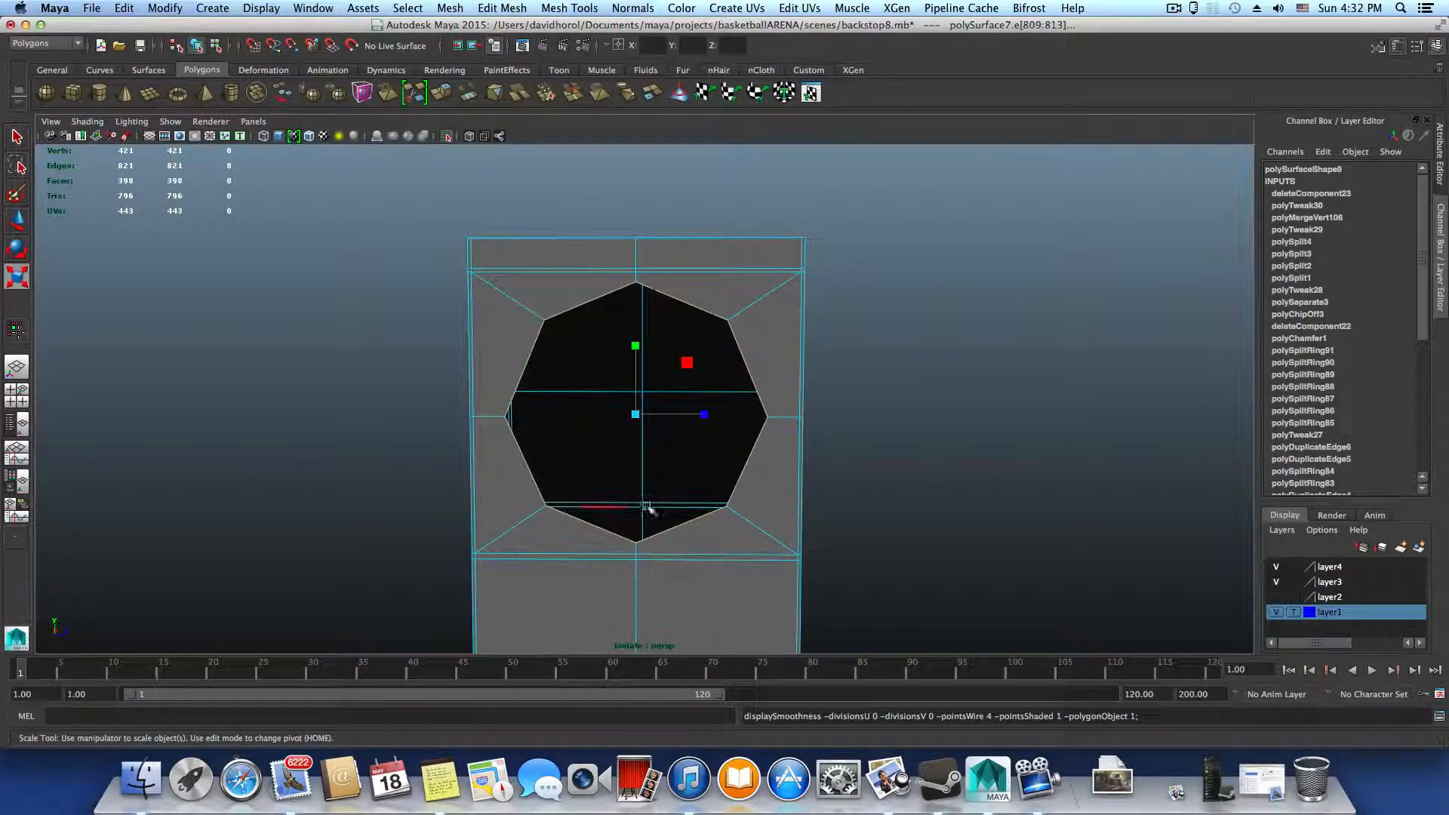
mouse_move(635, 413)
left_mouse_down()
mouse_move(656, 419)
mouse_move(631, 414)
left_mouse_up()
key("3")
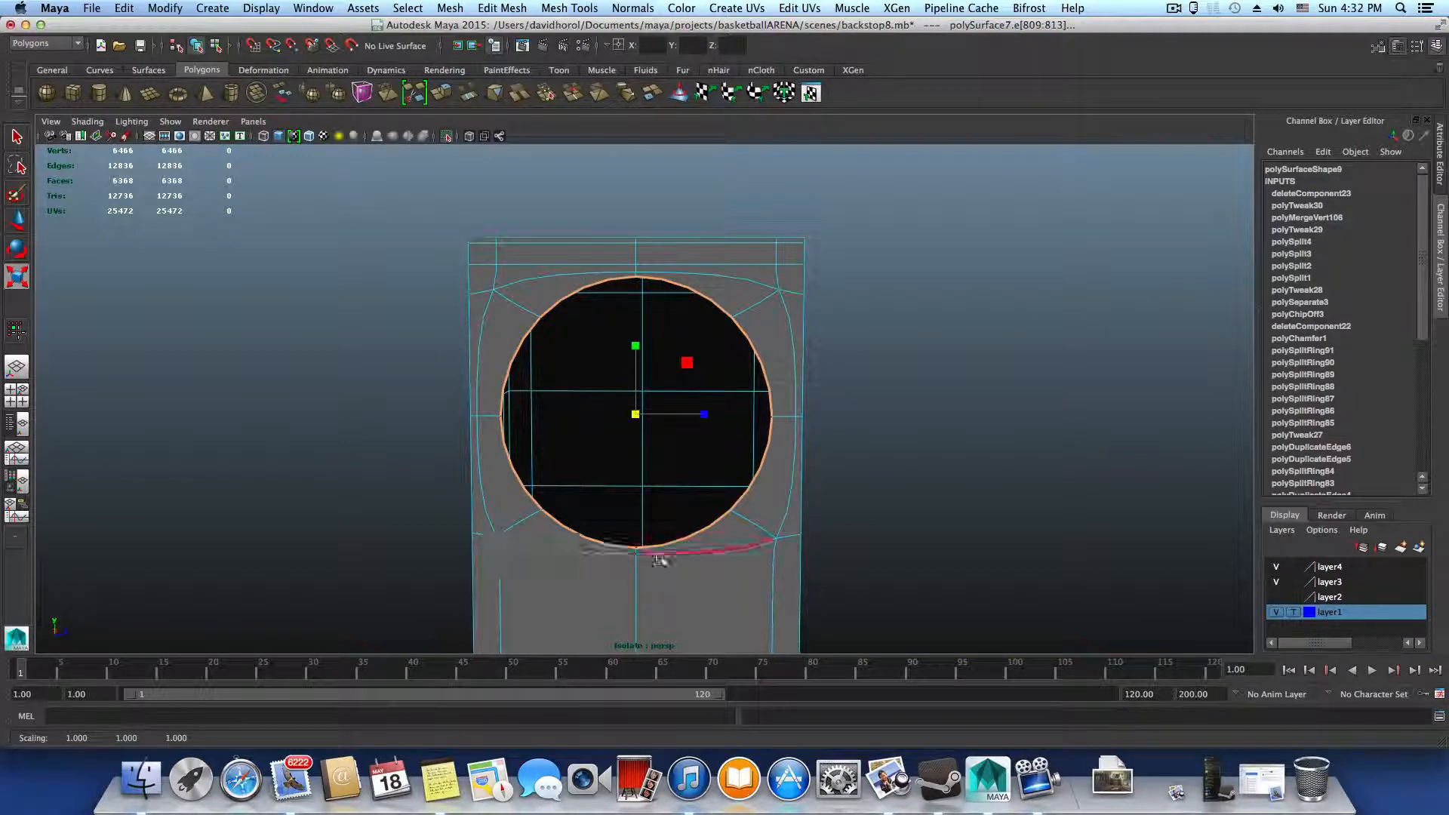
key("1")
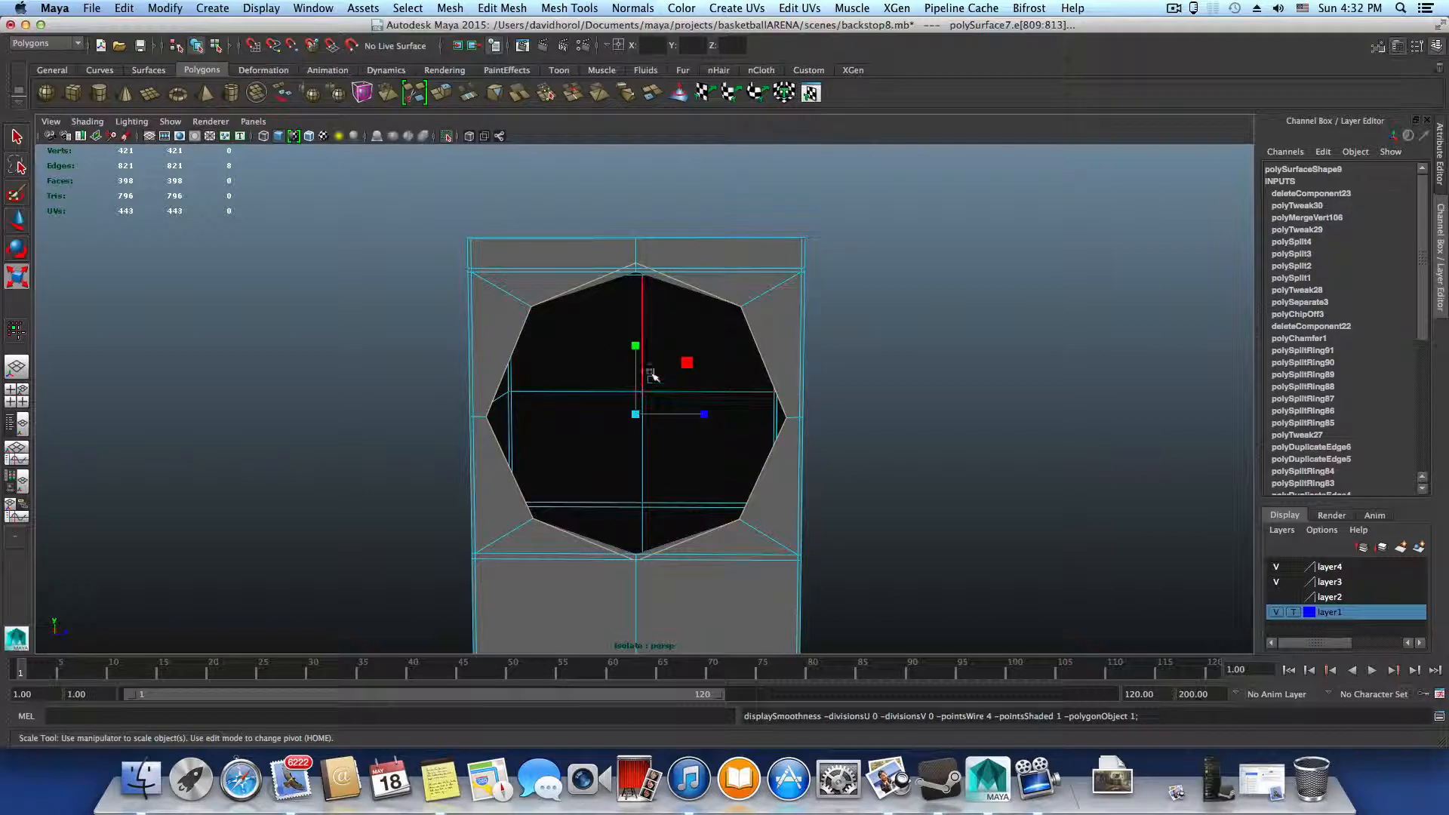
Scale the hole's border loop slightly inward to fit between the surrounding edge loops, and check it smoothed
mouse_move(638, 413)
left_mouse_down()
mouse_move(617, 412)
mouse_move(636, 429)
left_mouse_up()
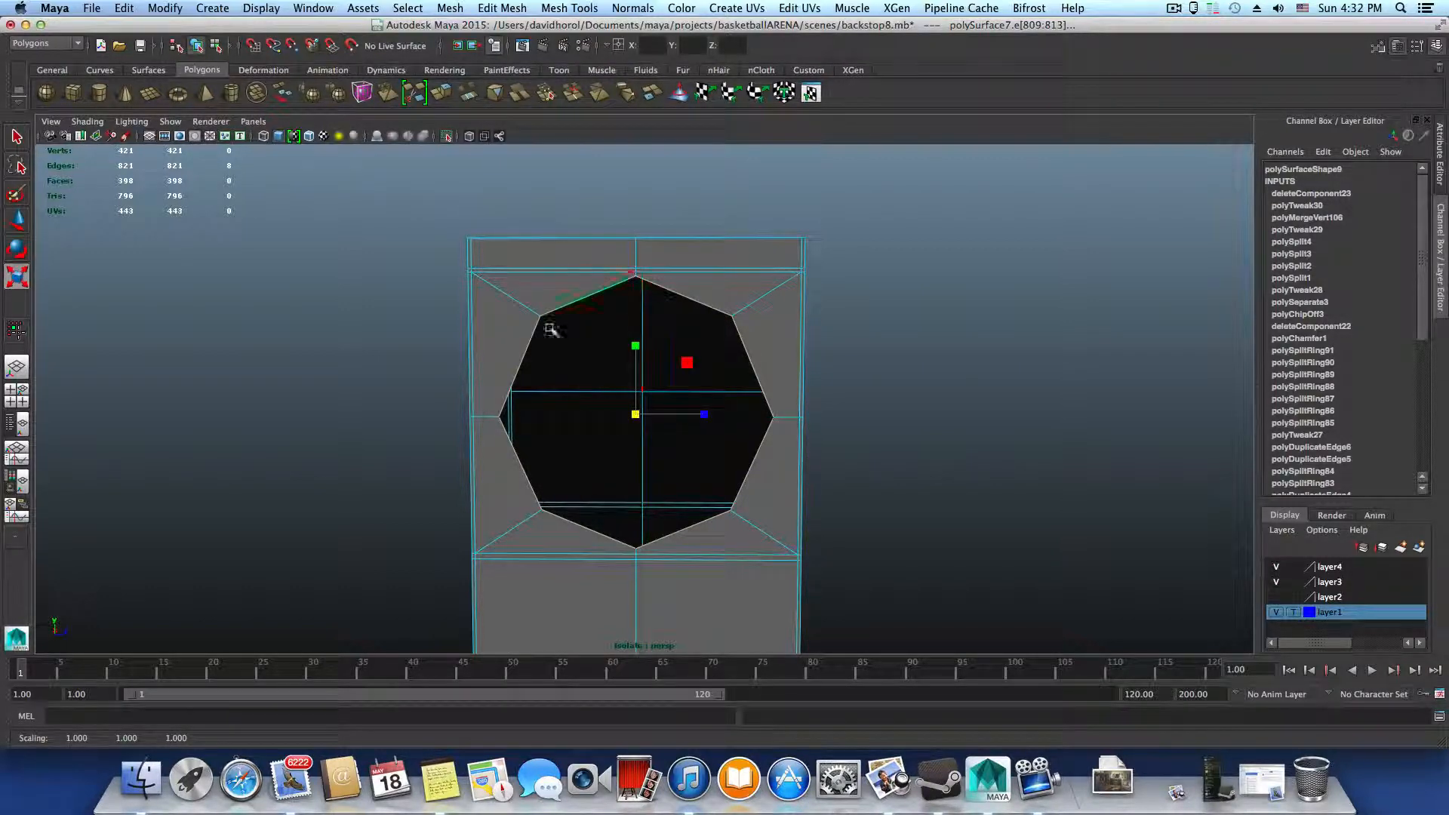
key("3")
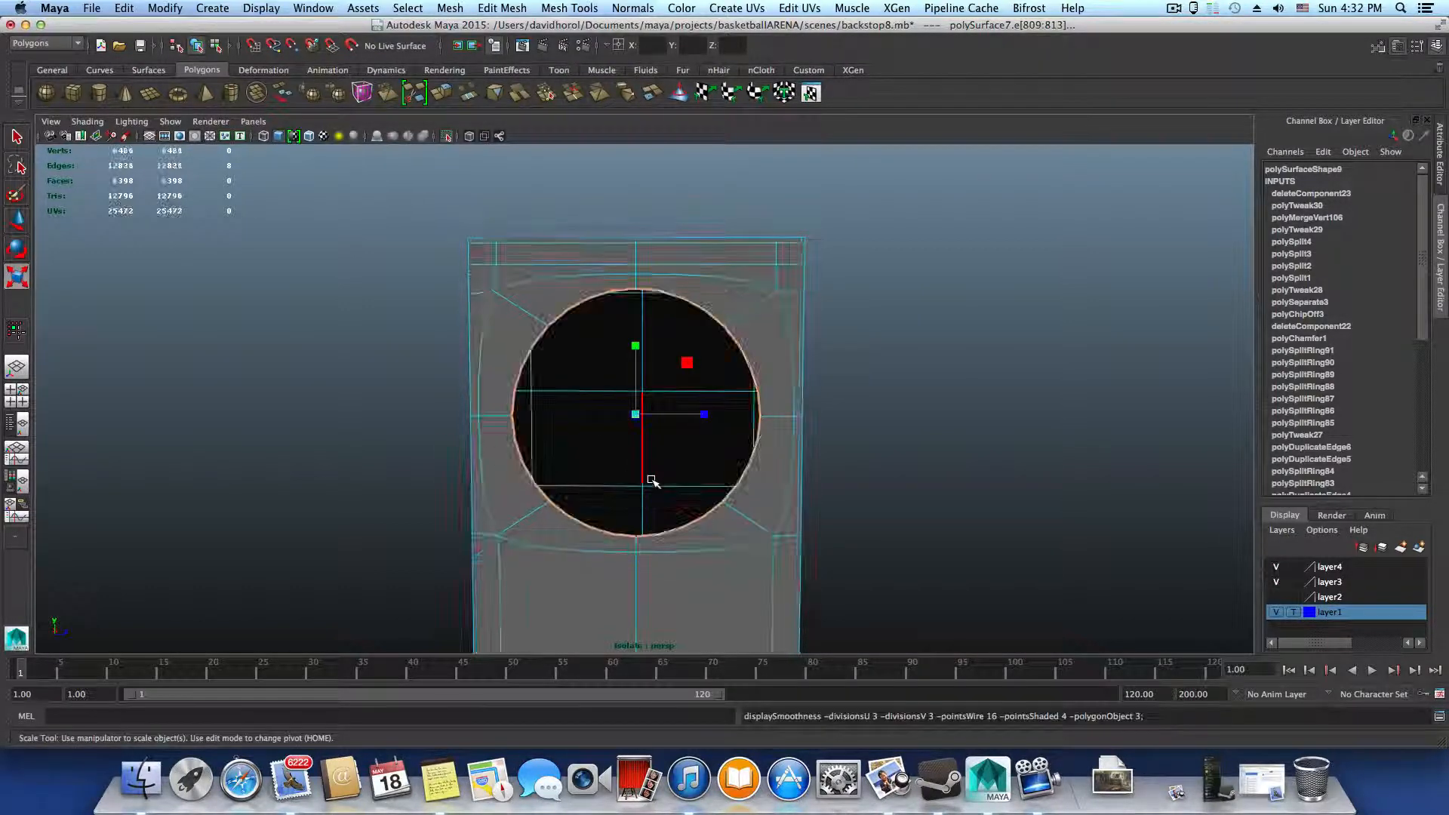
key("1")
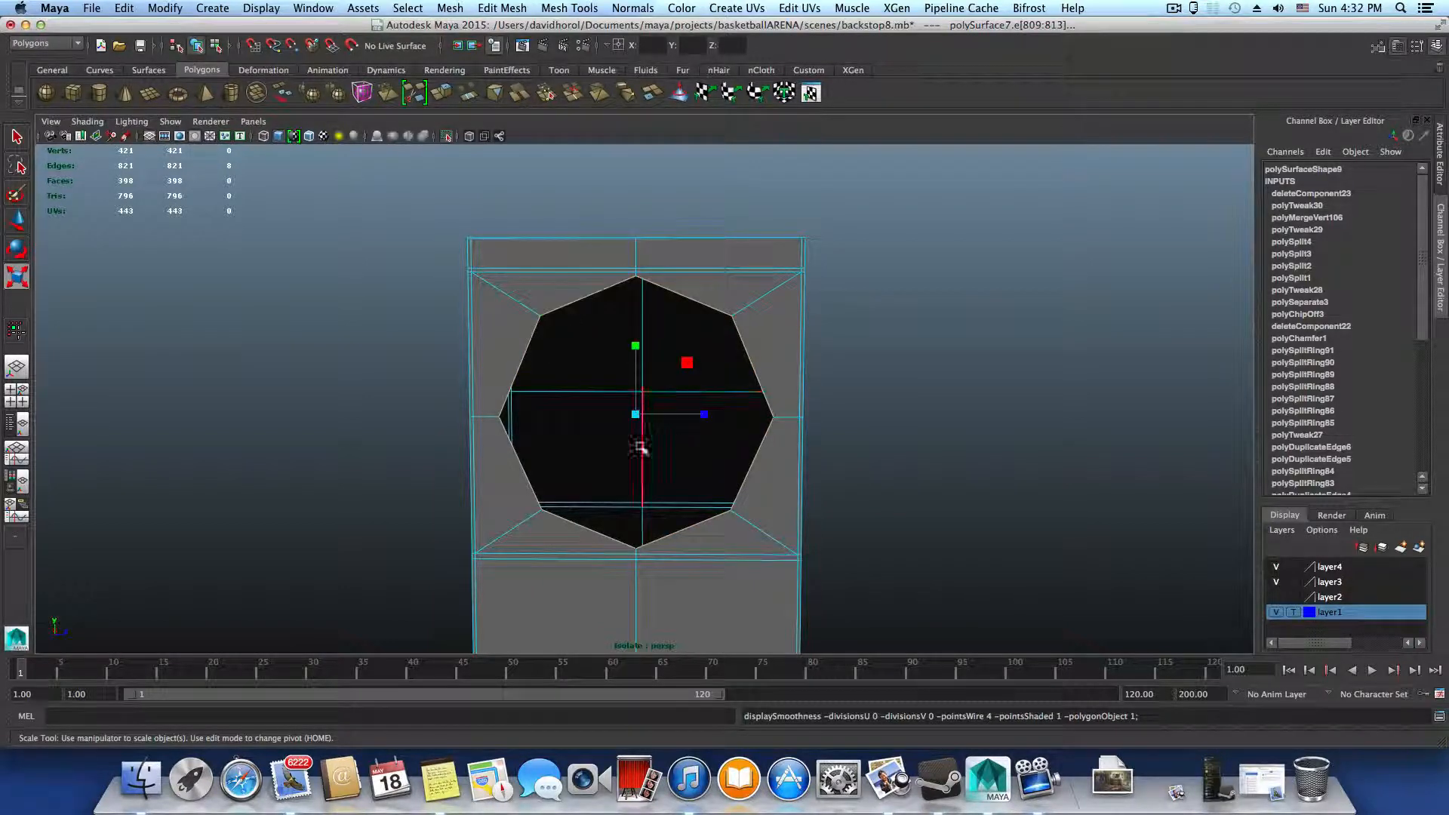
Select the loop of eight faces surrounding the hole on the upright's front
mouse_move(732, 462)
left_mouse_down("alt")
mouse_move(625, 463)
mouse_move(706, 455)
left_mouse_up("alt")
right_click_drag(706, 455, 806, 472, "alt")
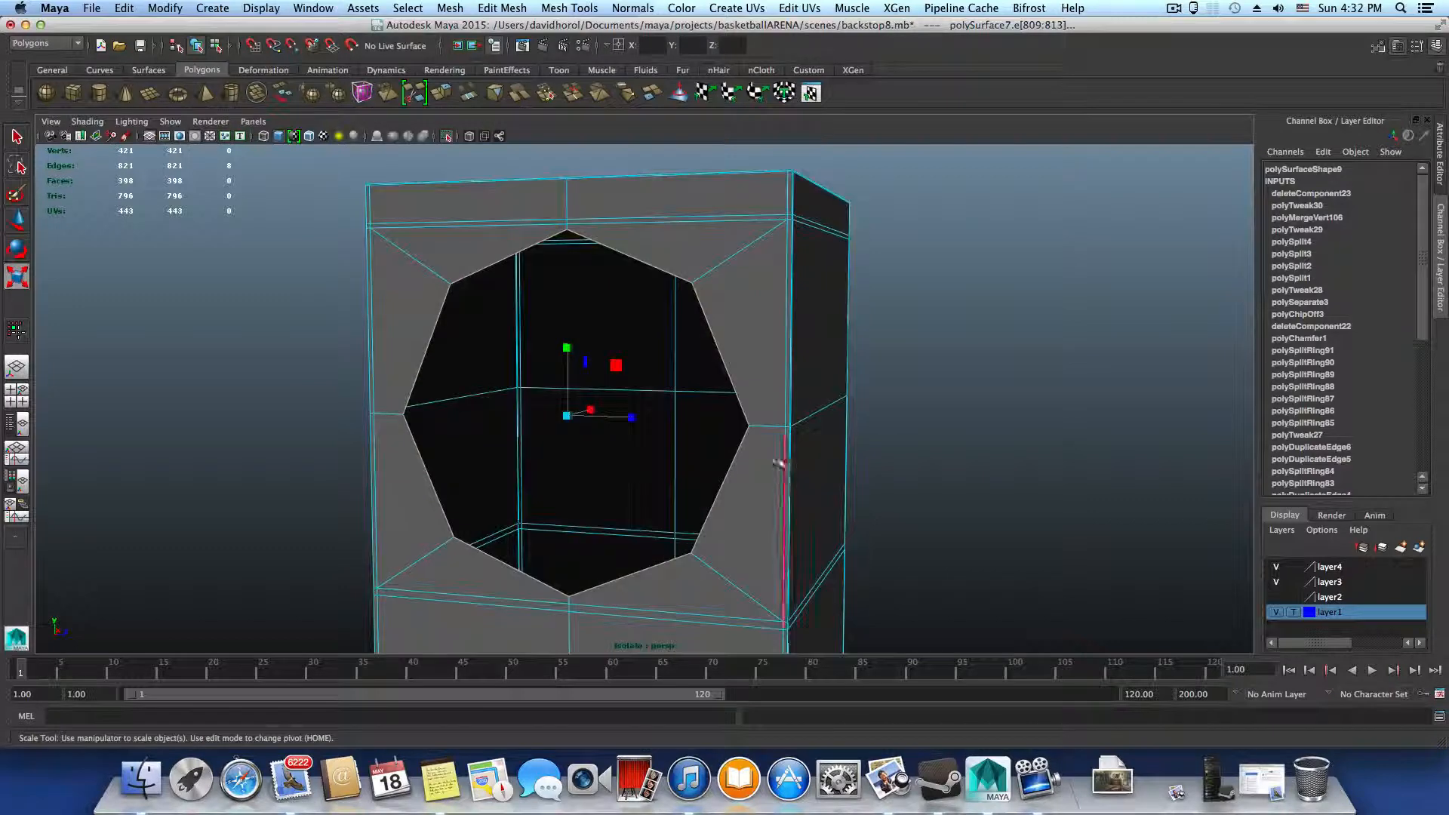
right_click(741, 385)
left_click(741, 420)
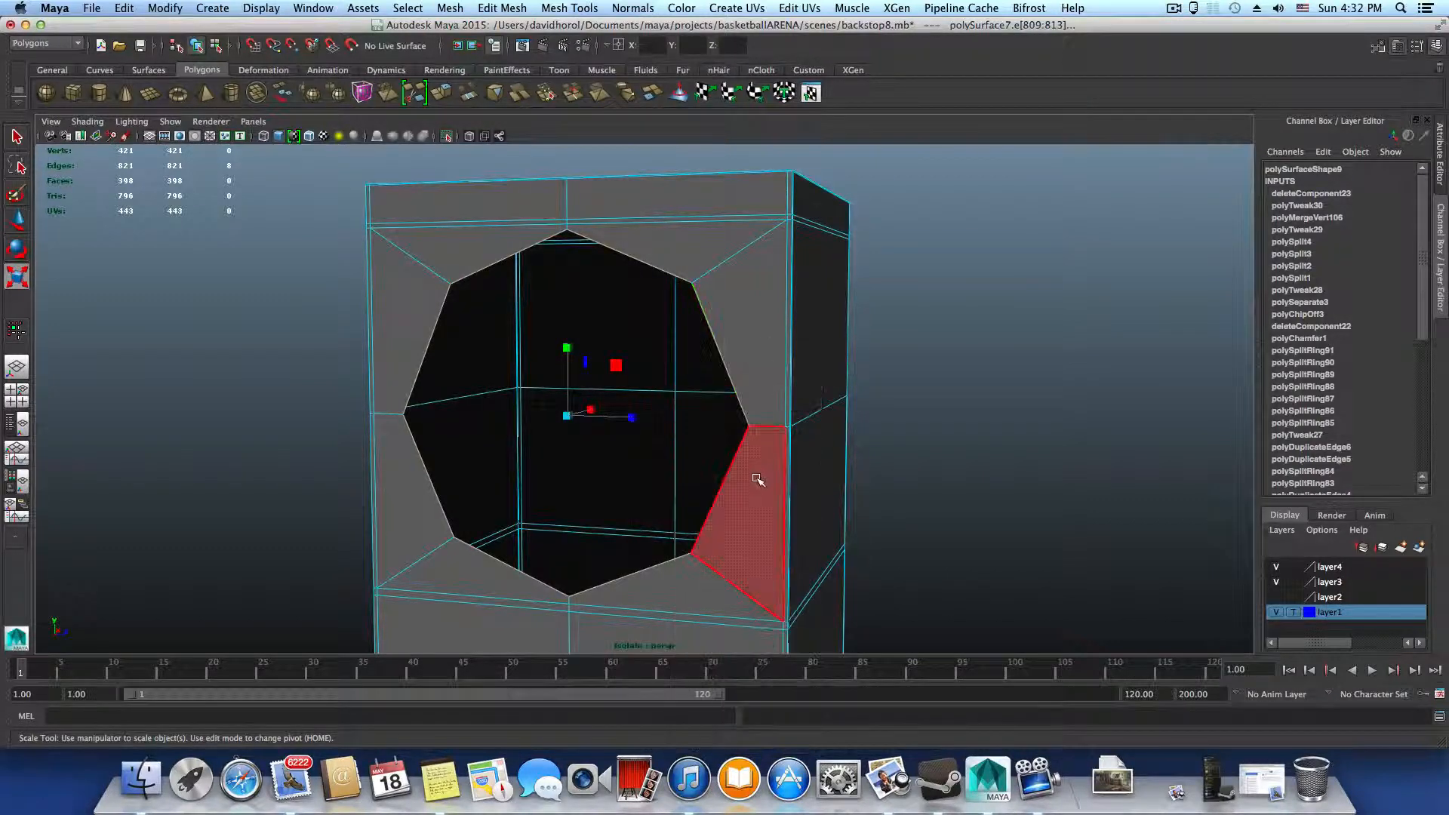
double_click(769, 402)
left_click_drag(753, 393, 871, 478, "alt")
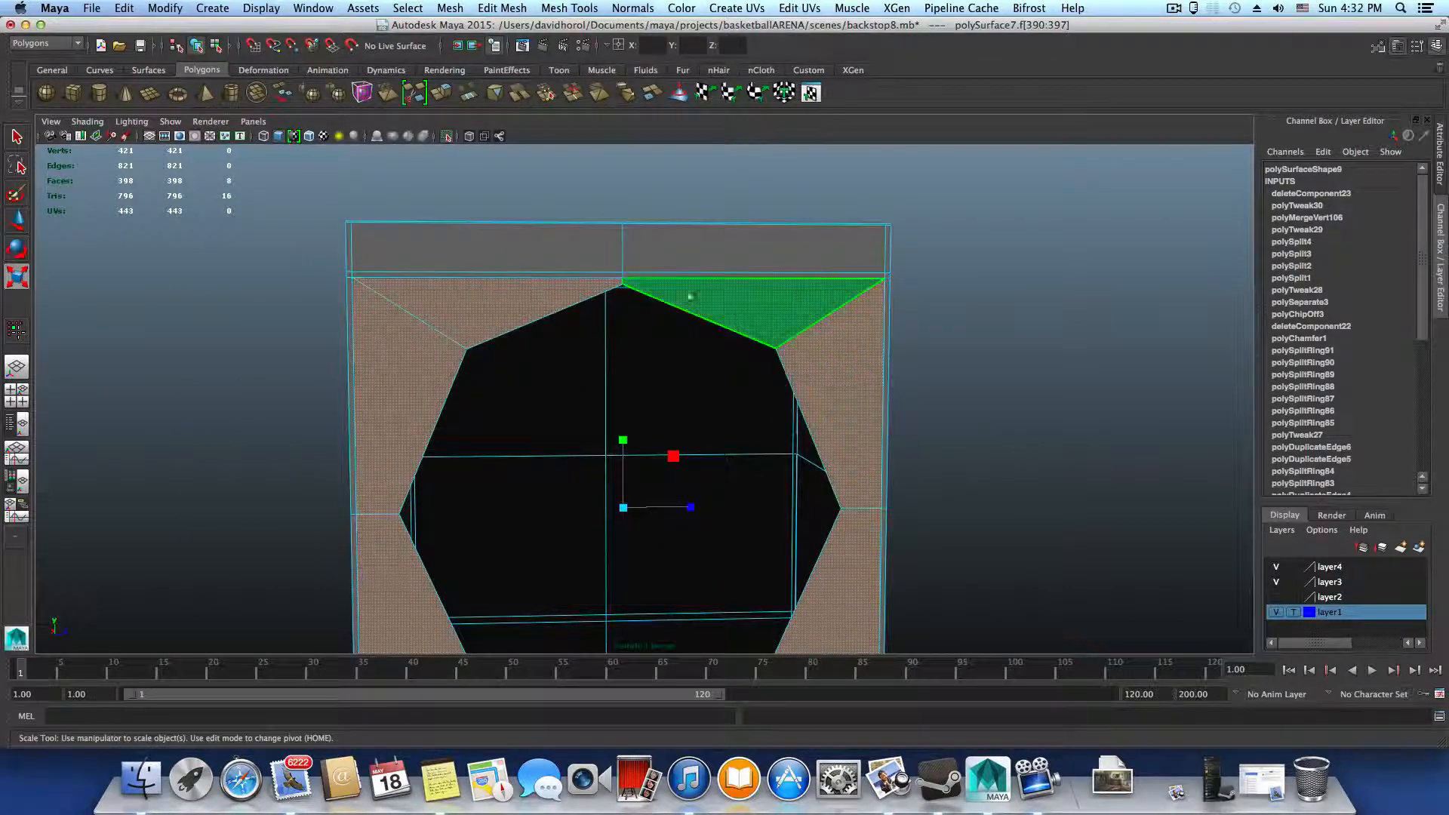
middle_click_drag(351, 402, 443, 391, "alt")
left_click_drag(443, 445, 575, 461, "alt")
right_click_drag(580, 366, 631, 317, "alt")
right_click_drag(655, 259, 655, 290)
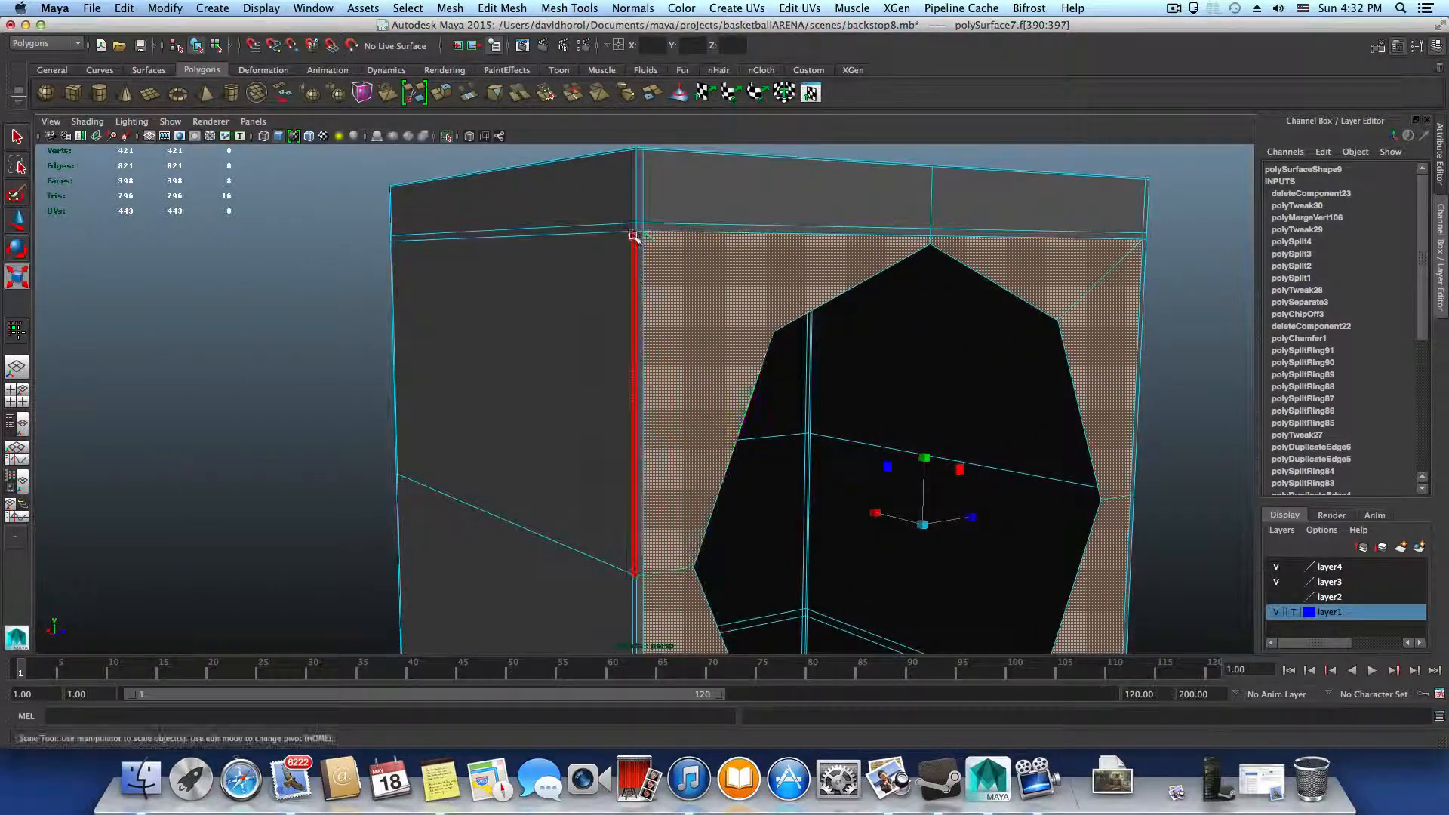
Select the narrow strip faces that border the hole's face ring along its upper edge, lower edge and both sides
left_click(640, 238)
left_click(679, 228)
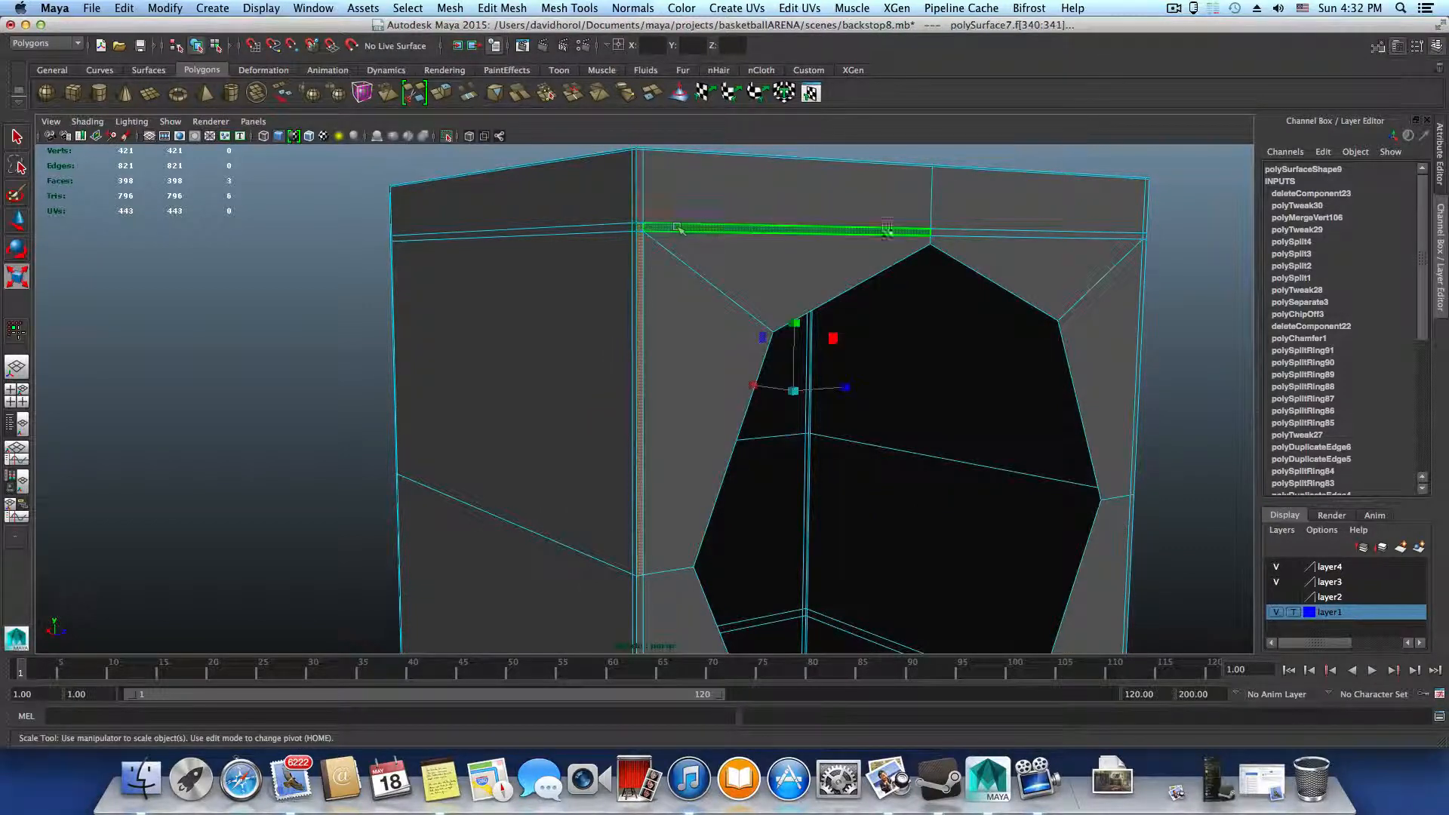
left_click(980, 232, "shift")
left_click_drag(1128, 297, 1138, 219, "alt")
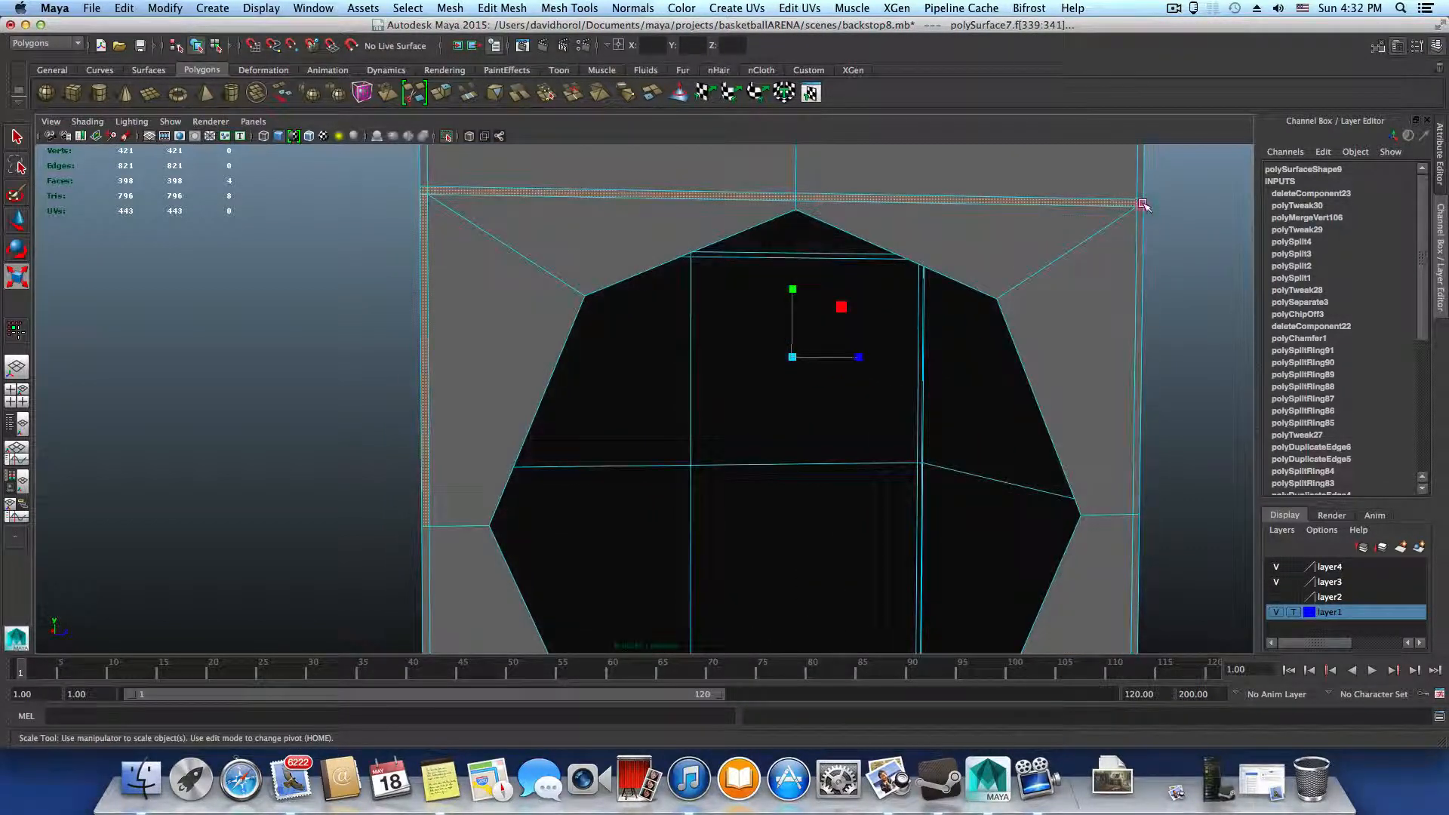
left_click(1139, 203, "shift")
left_click(1139, 236, "shift")
middle_click_drag(1117, 529, 1068, 381, "alt")
left_click(1062, 382, "shift")
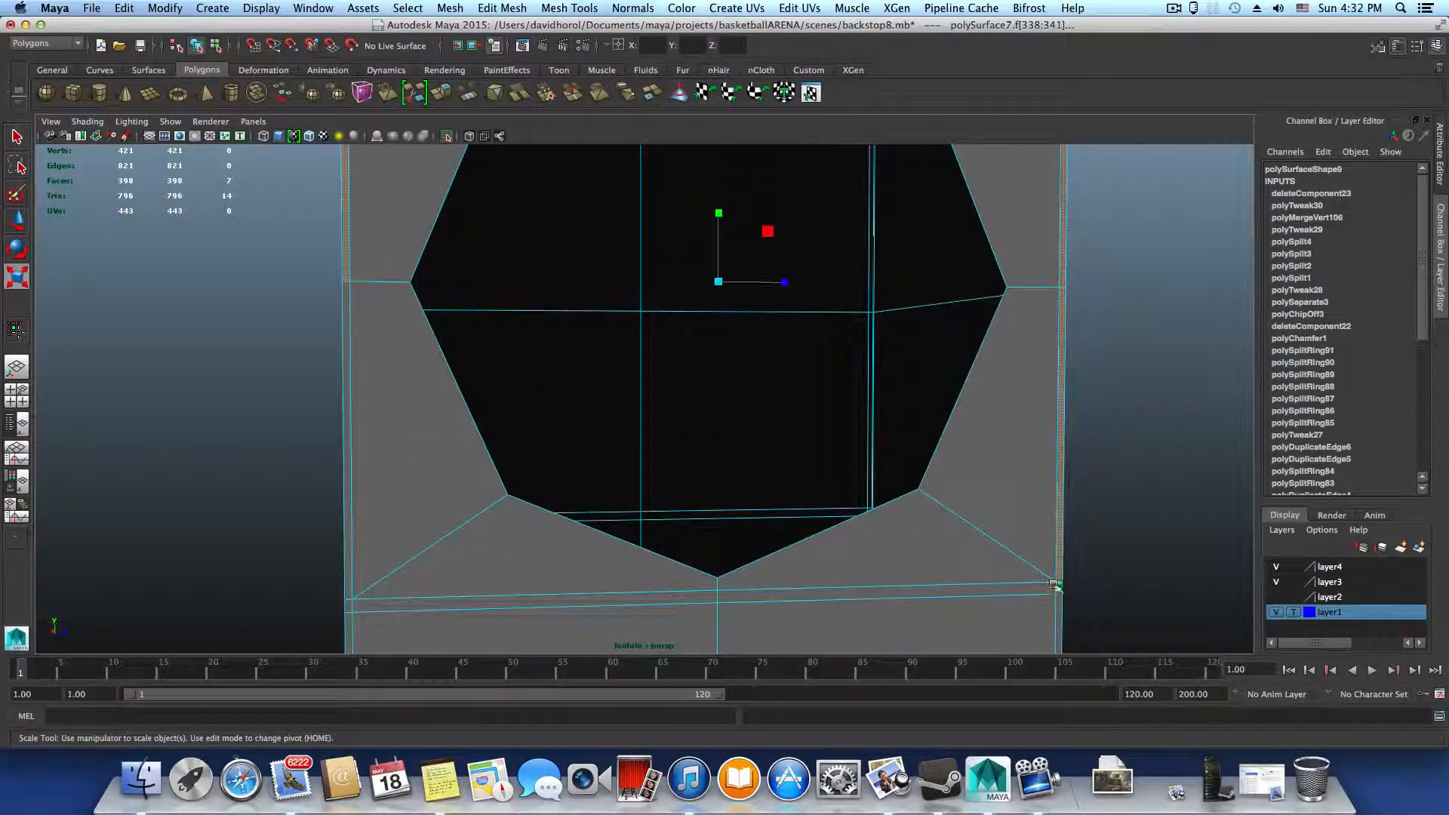
left_click(1045, 591, "shift")
left_click(687, 596, "shift")
scroll(683, 559, "down", 3)
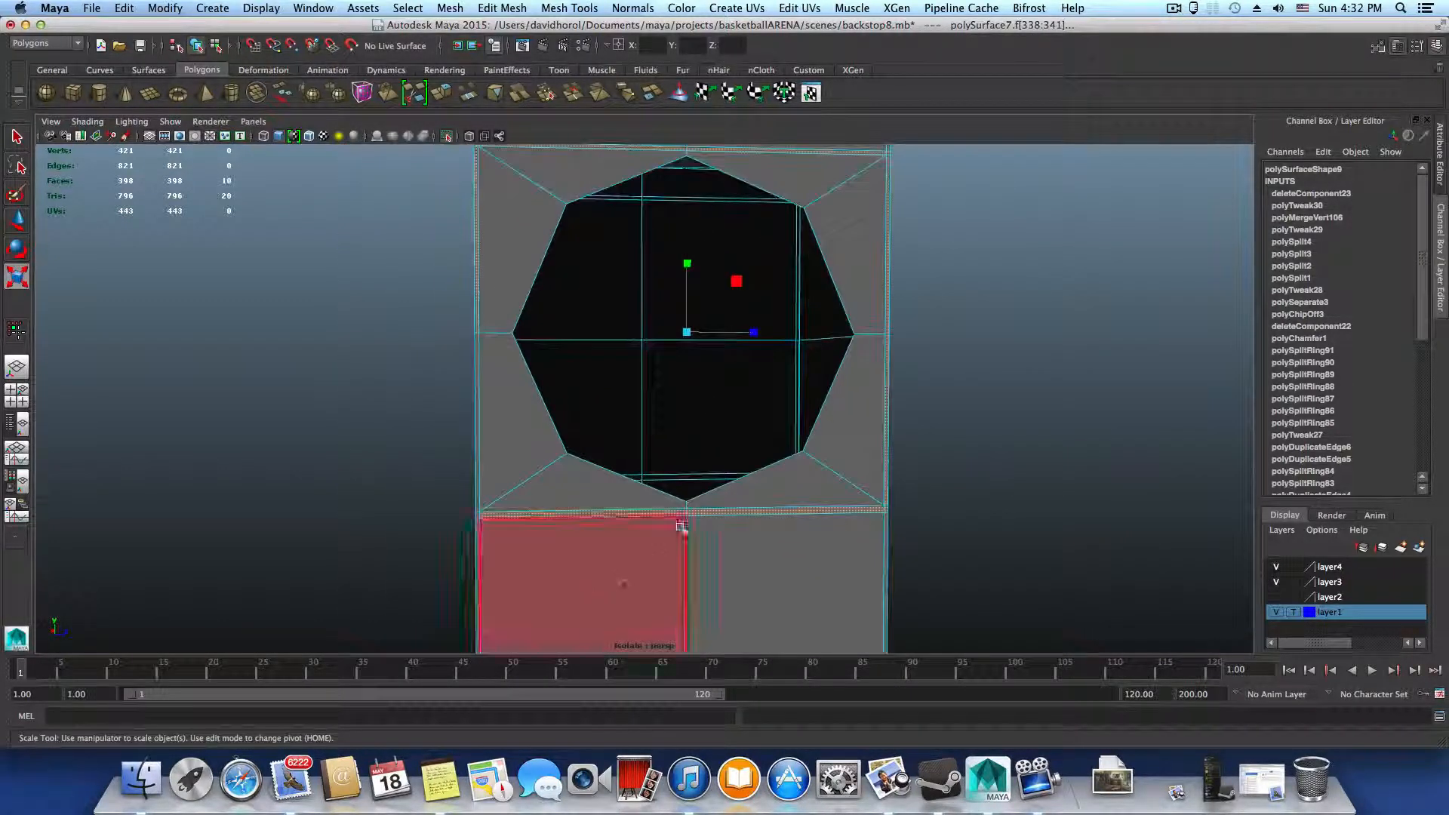
Examine the hole, its surrounding faces and the narrow border strips from several angles
middle_click_drag(682, 526, 718, 557, "alt")
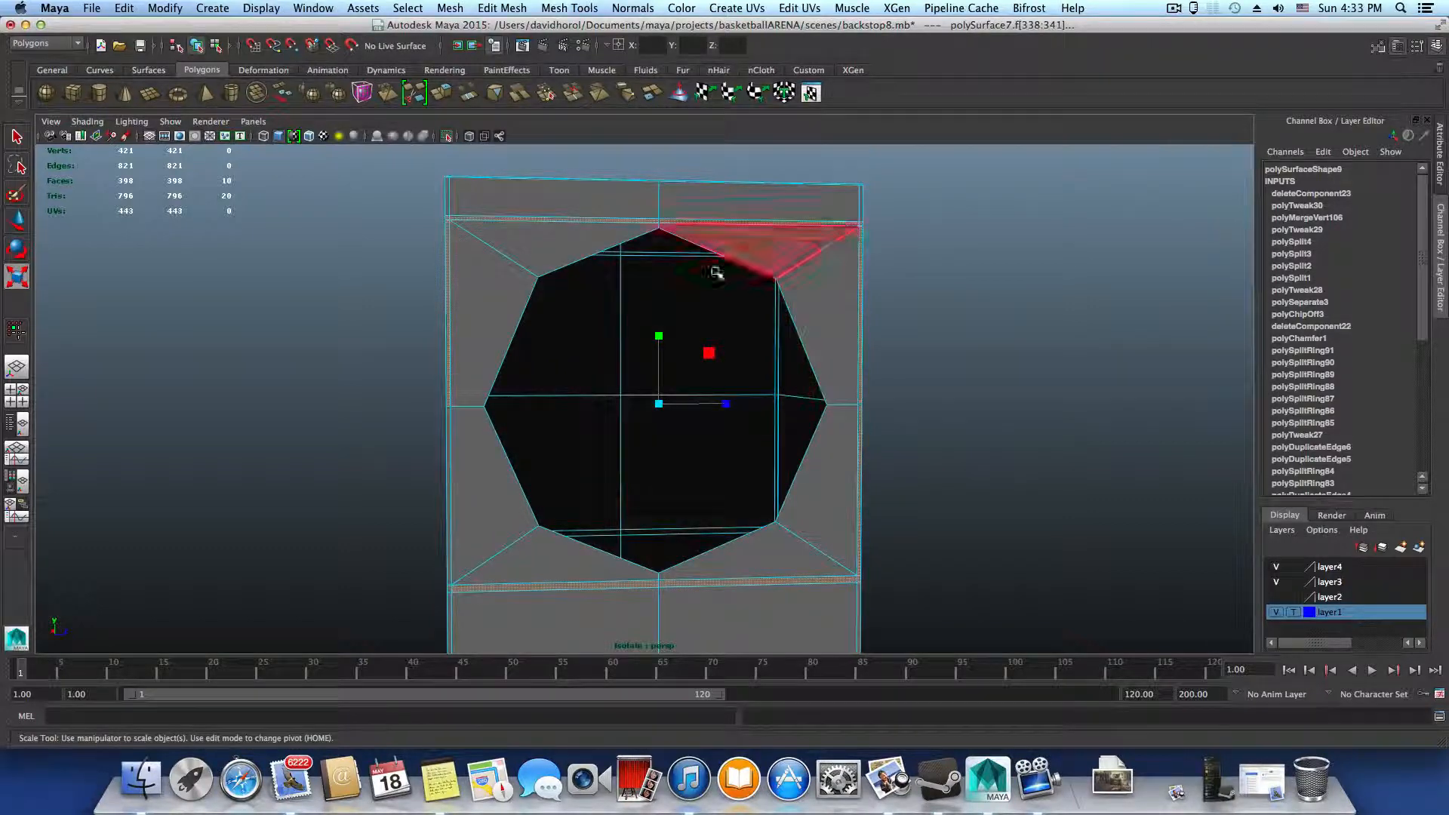
left_click_drag(508, 347, 664, 427, "alt")
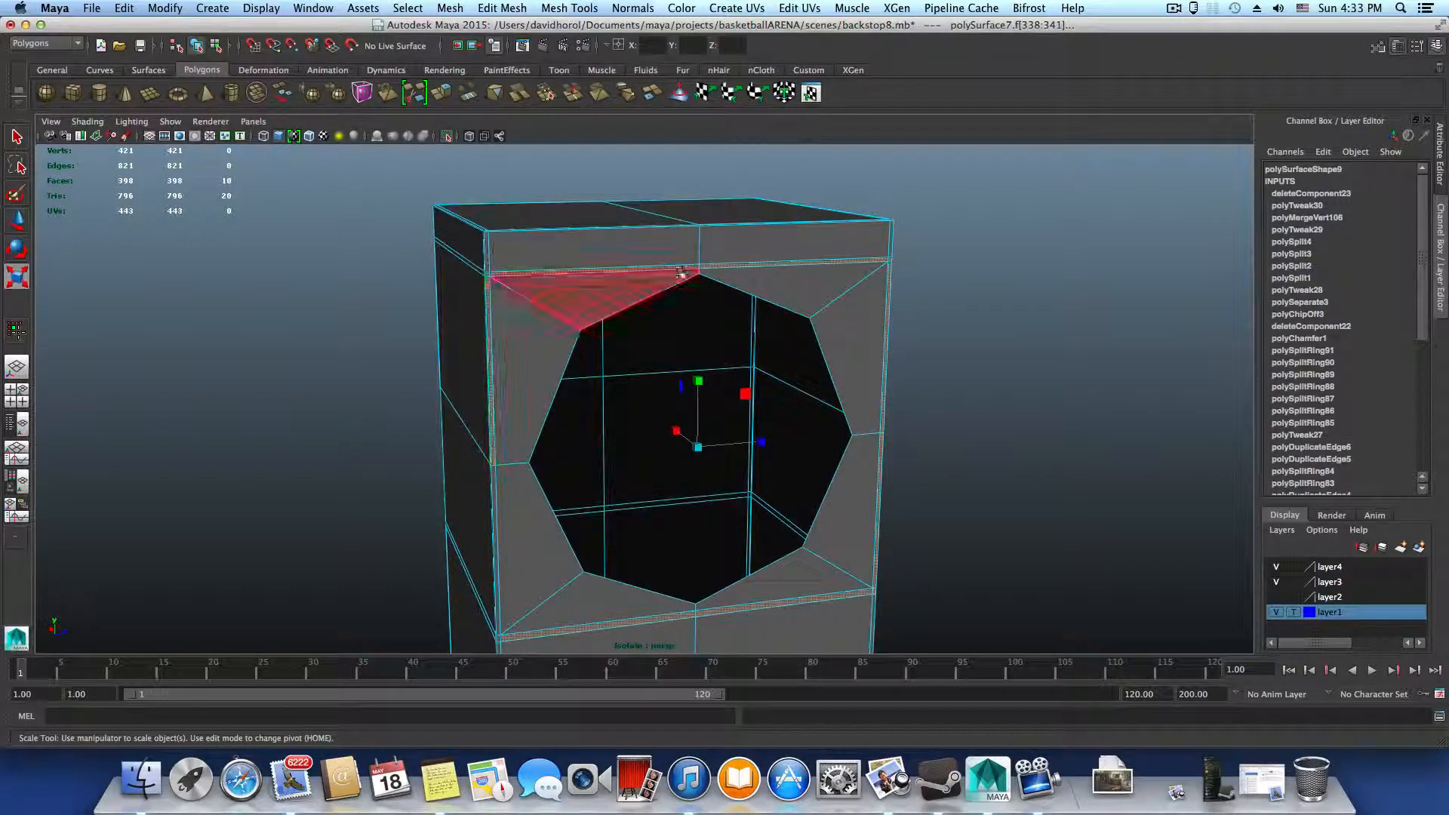
left_click_drag(681, 273, 754, 300, "alt")
right_click_drag(753, 301, 913, 404, "alt")
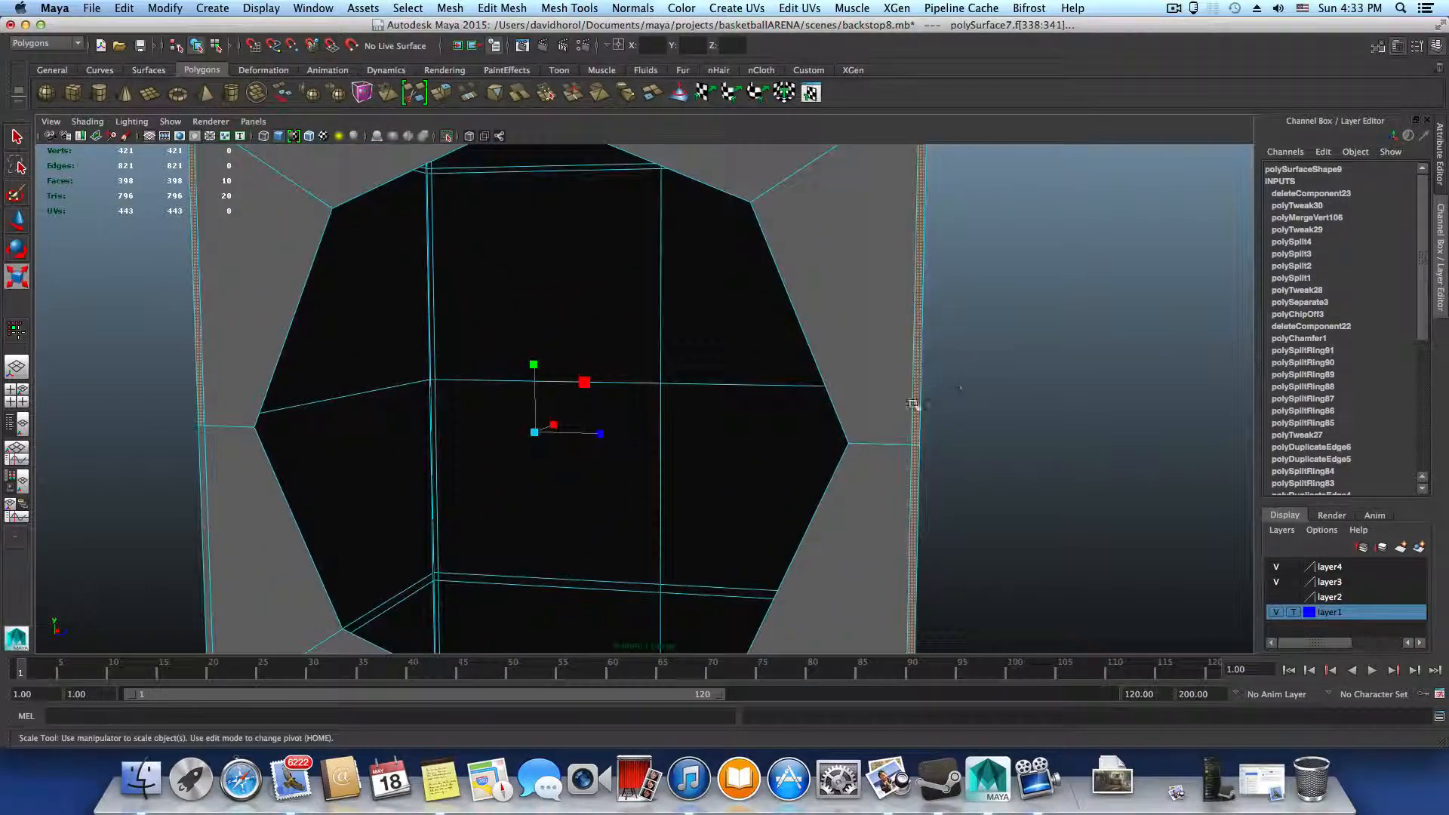
right_click_drag(976, 495, 770, 465, "alt")
left_click_drag(770, 465, 816, 481, "alt")
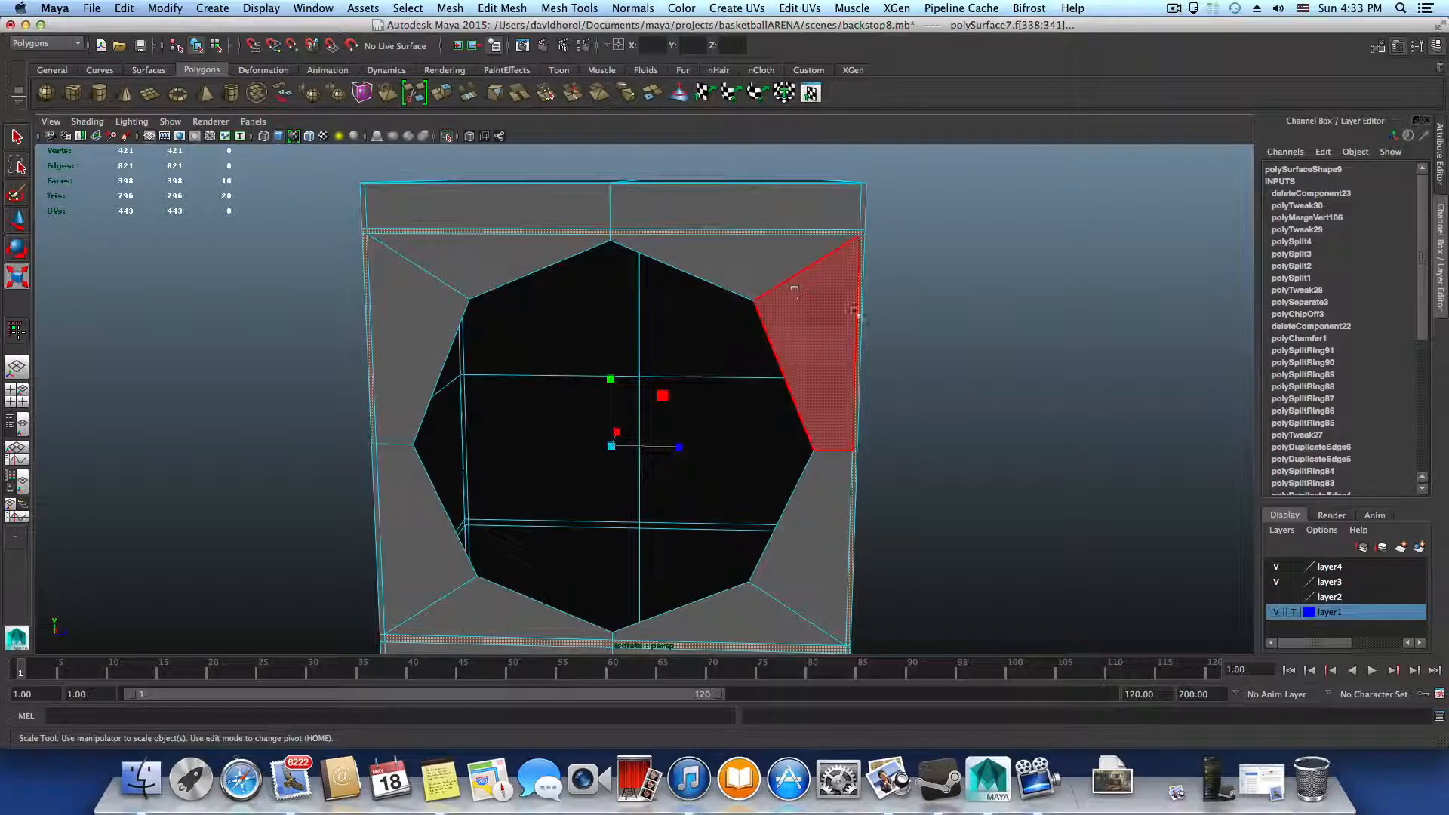
left_click_drag(795, 289, 737, 265, "alt")
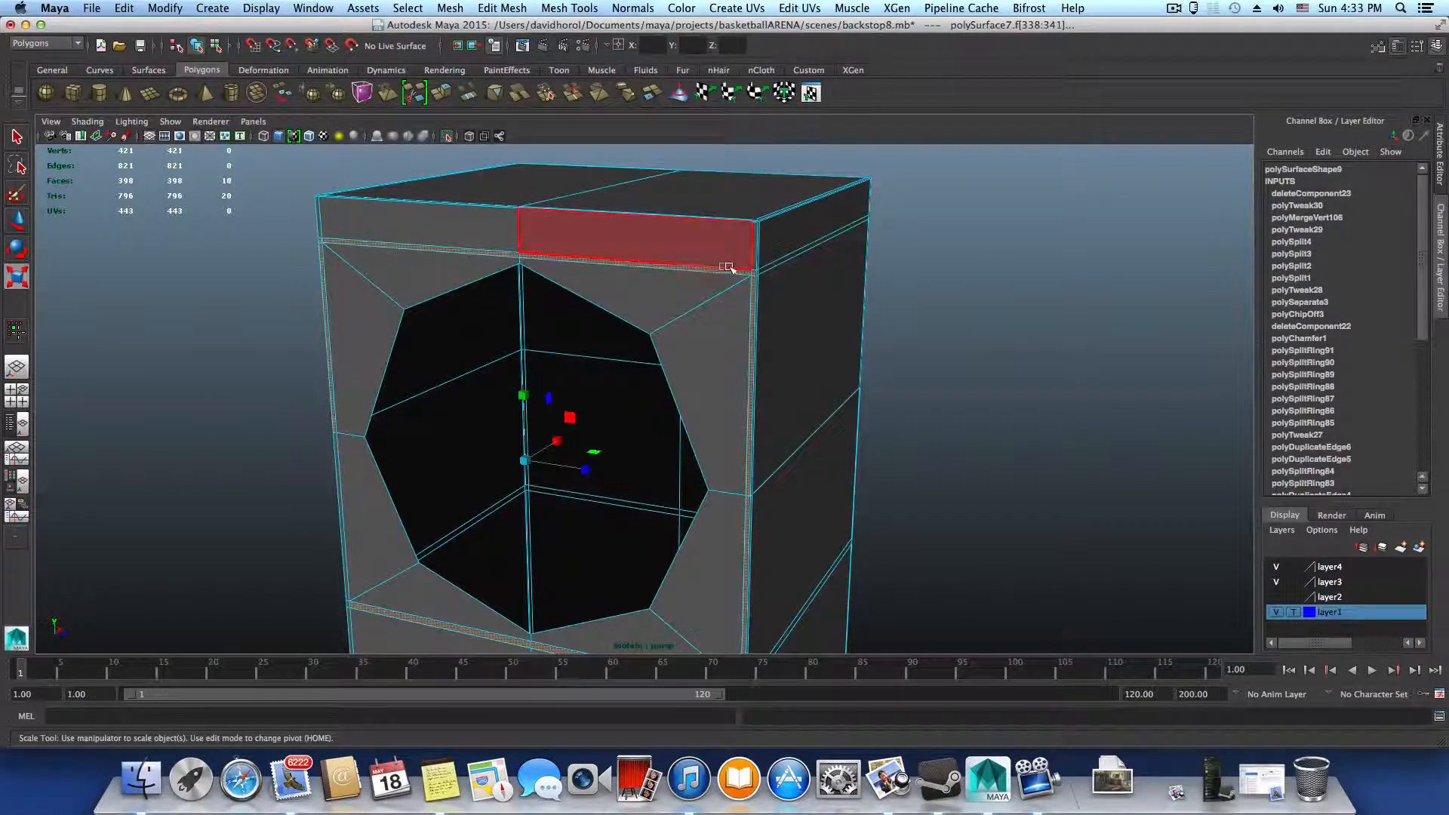
middle_click_drag(740, 665, 786, 466, "alt")
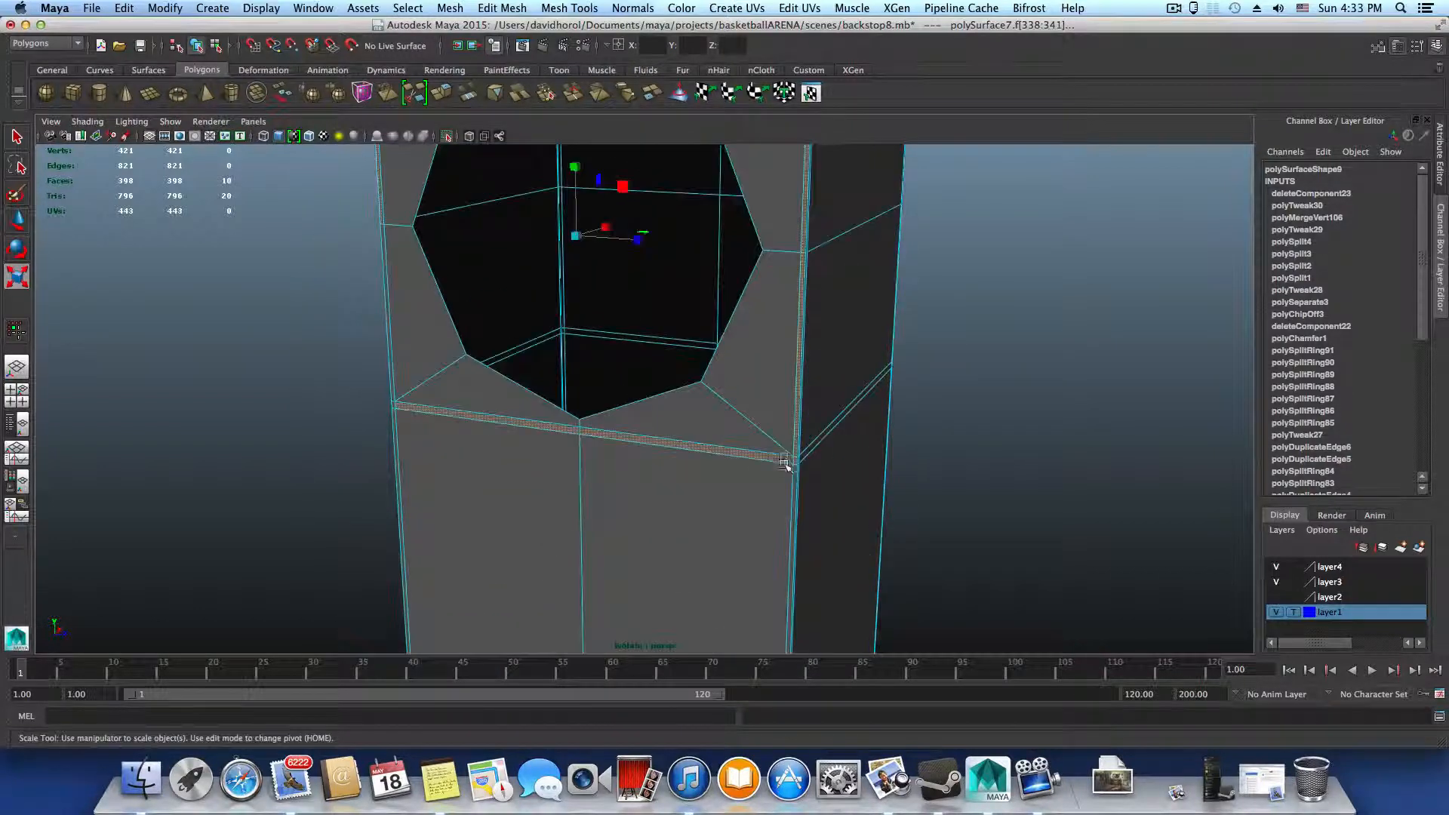
left_click_drag(786, 466, 819, 438, "alt")
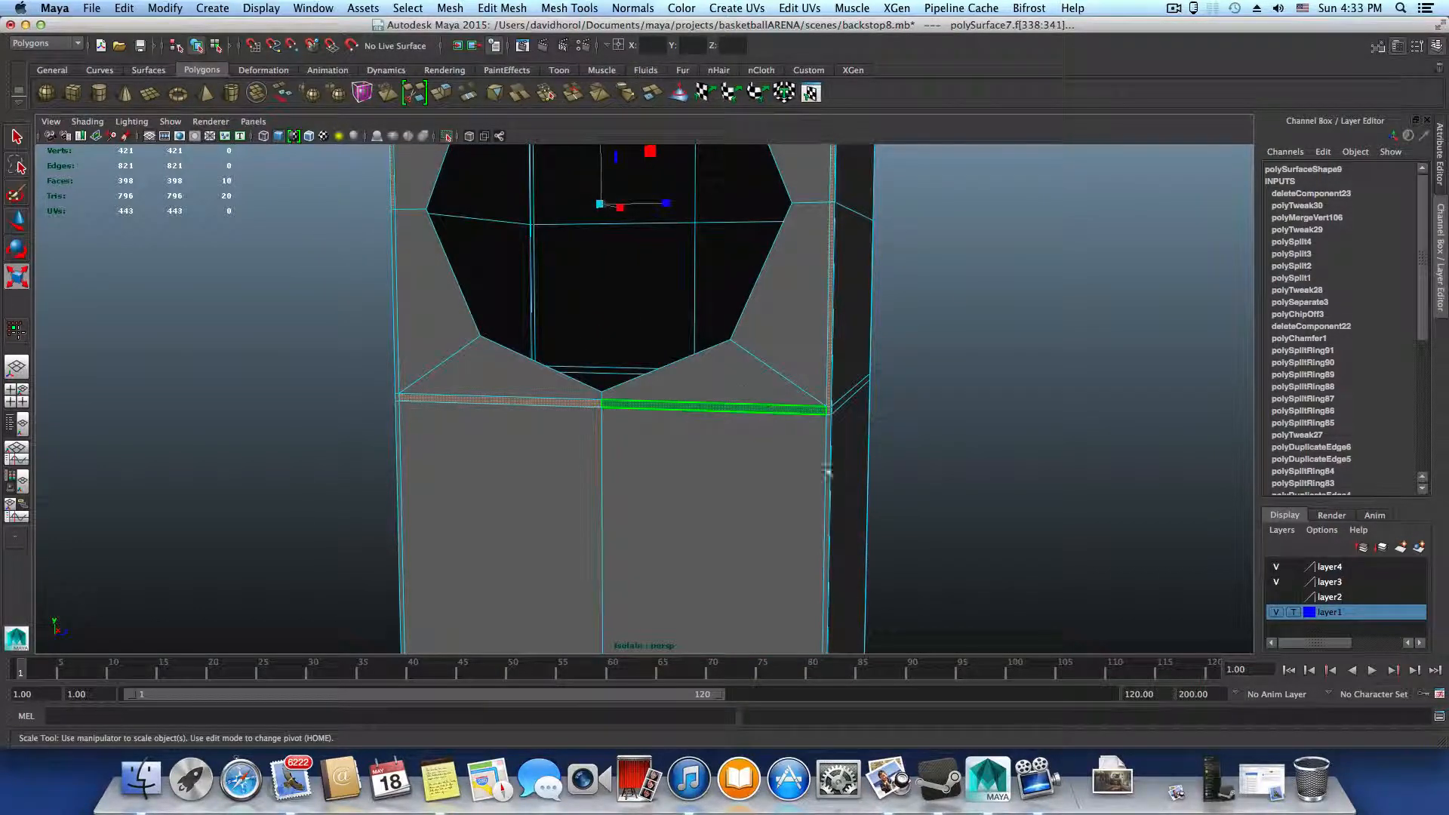
mouse_move(827, 472)
middle_mouse_down("alt")
mouse_move(798, 582)
mouse_move(800, 568)
middle_mouse_up("alt")
middle_click_drag(786, 400, 812, 469, "alt")
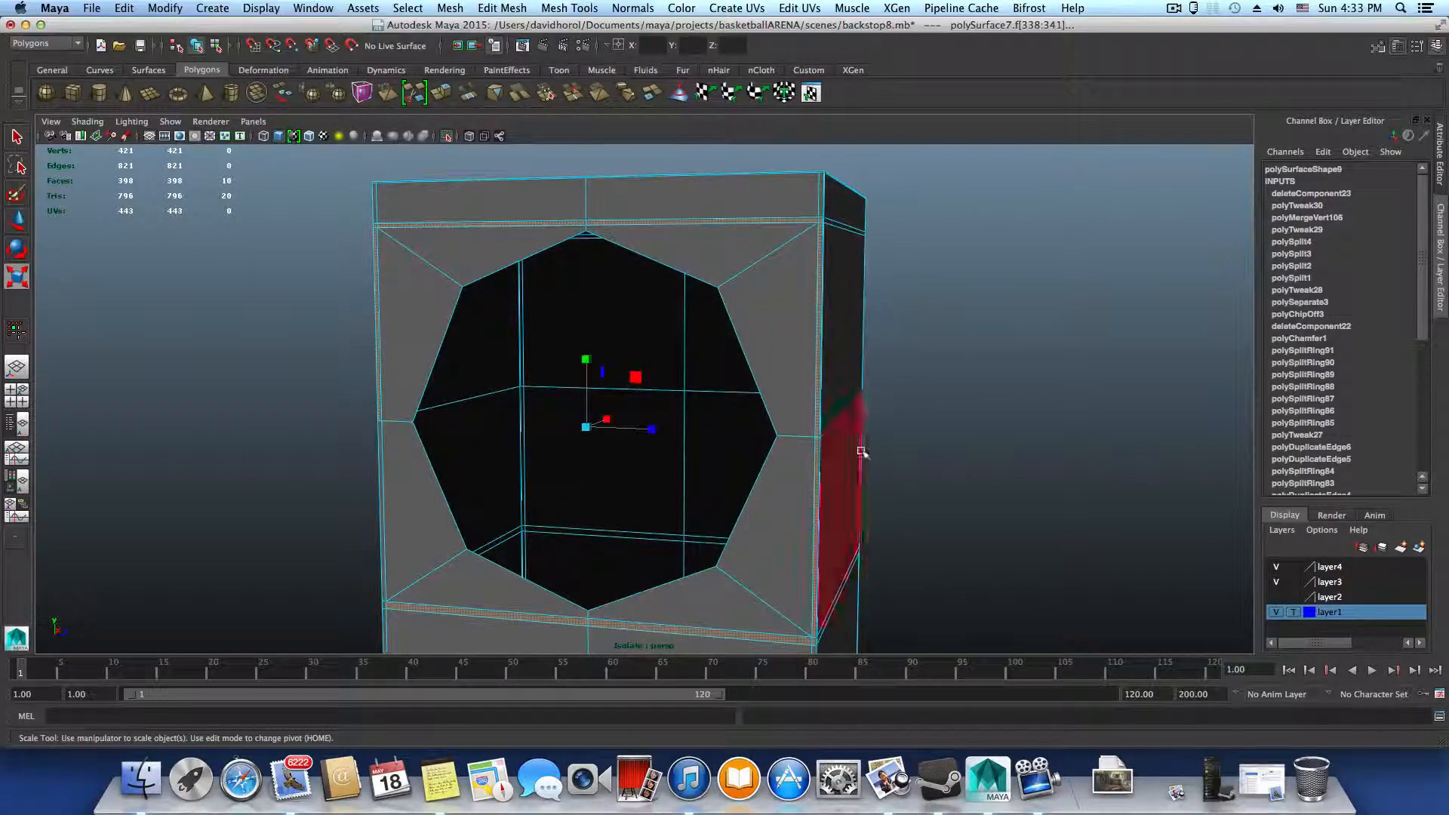
left_click_drag(862, 451, 939, 476, "alt")
left_click_drag(456, 394, 415, 413, "alt")
left_click_drag(616, 425, 540, 427, "alt")
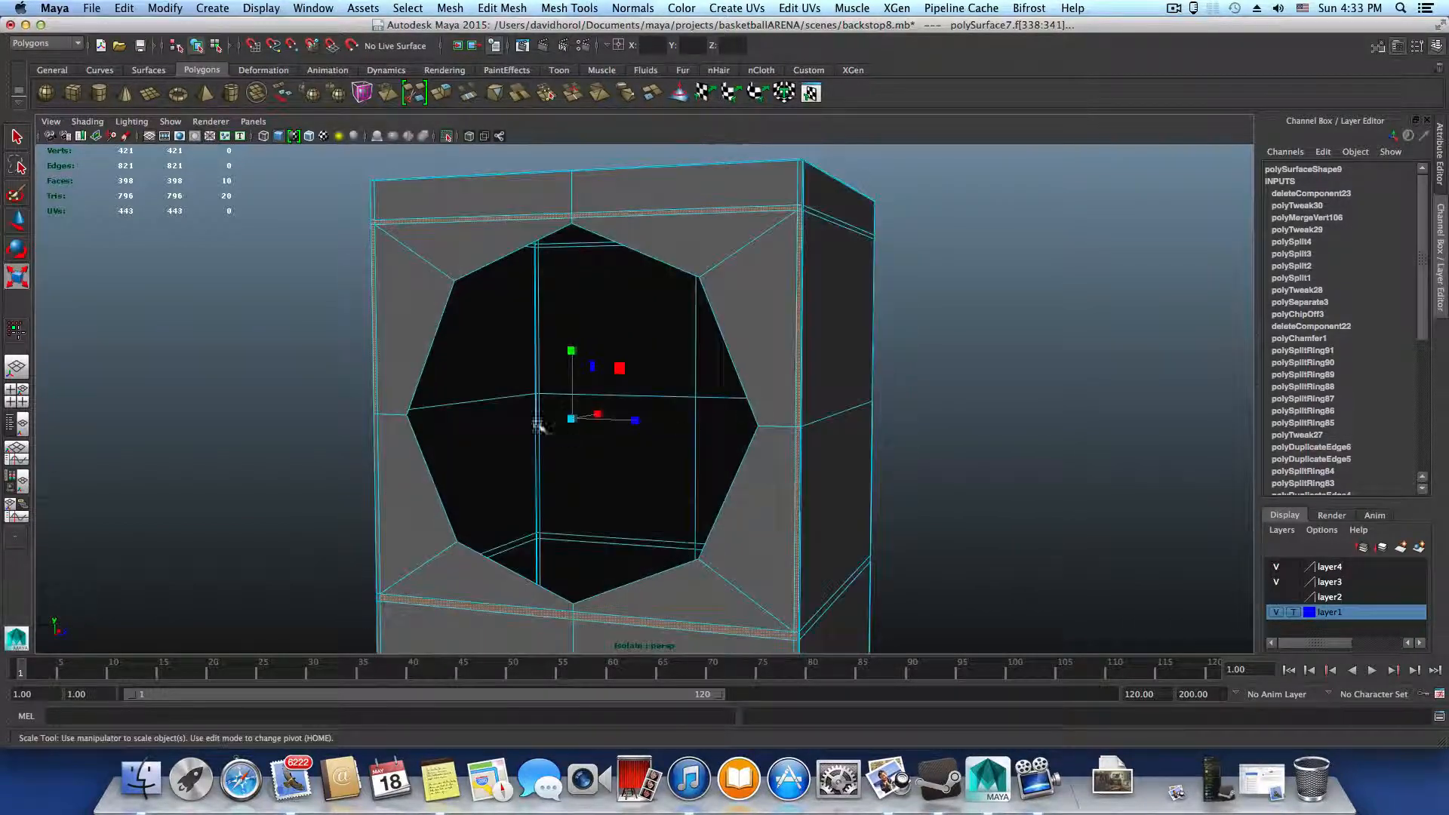
left_click_drag(703, 451, 758, 468, "alt")
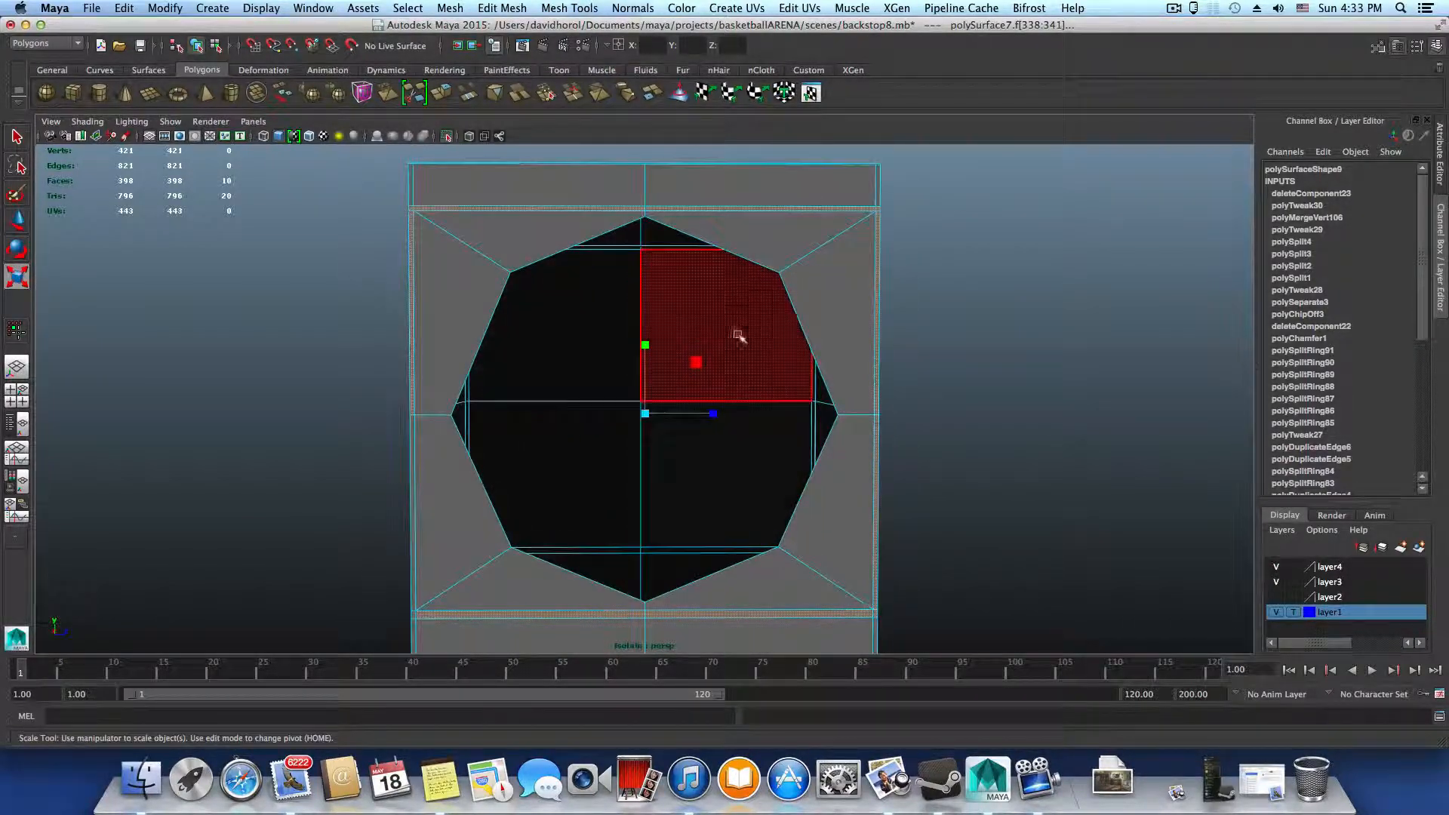
right_click_drag(800, 294, 806, 326)
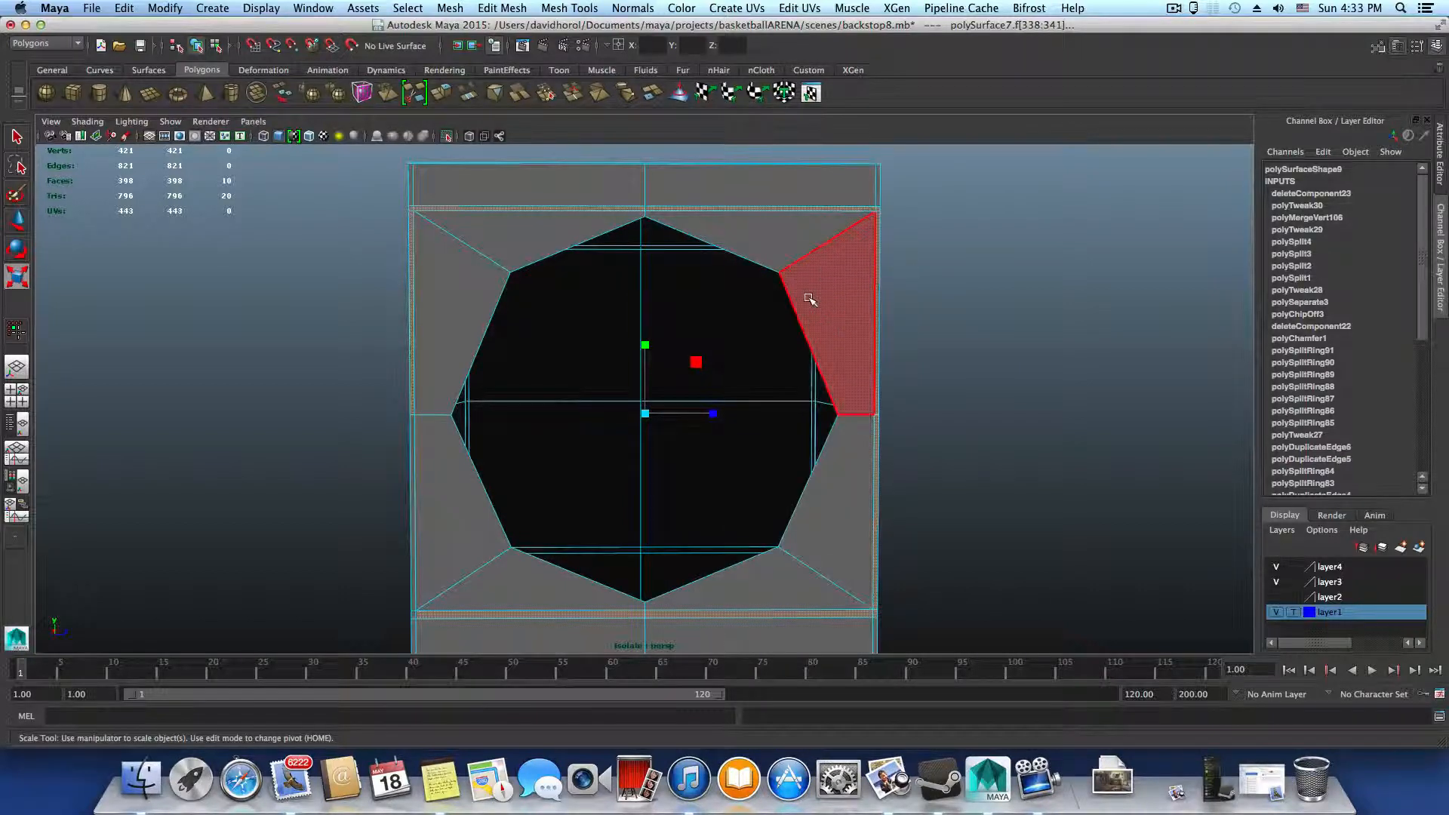
Select the loop of eight faces around the hole and duplicate them as a separate piece
left_click(780, 242)
double_click(780, 243)
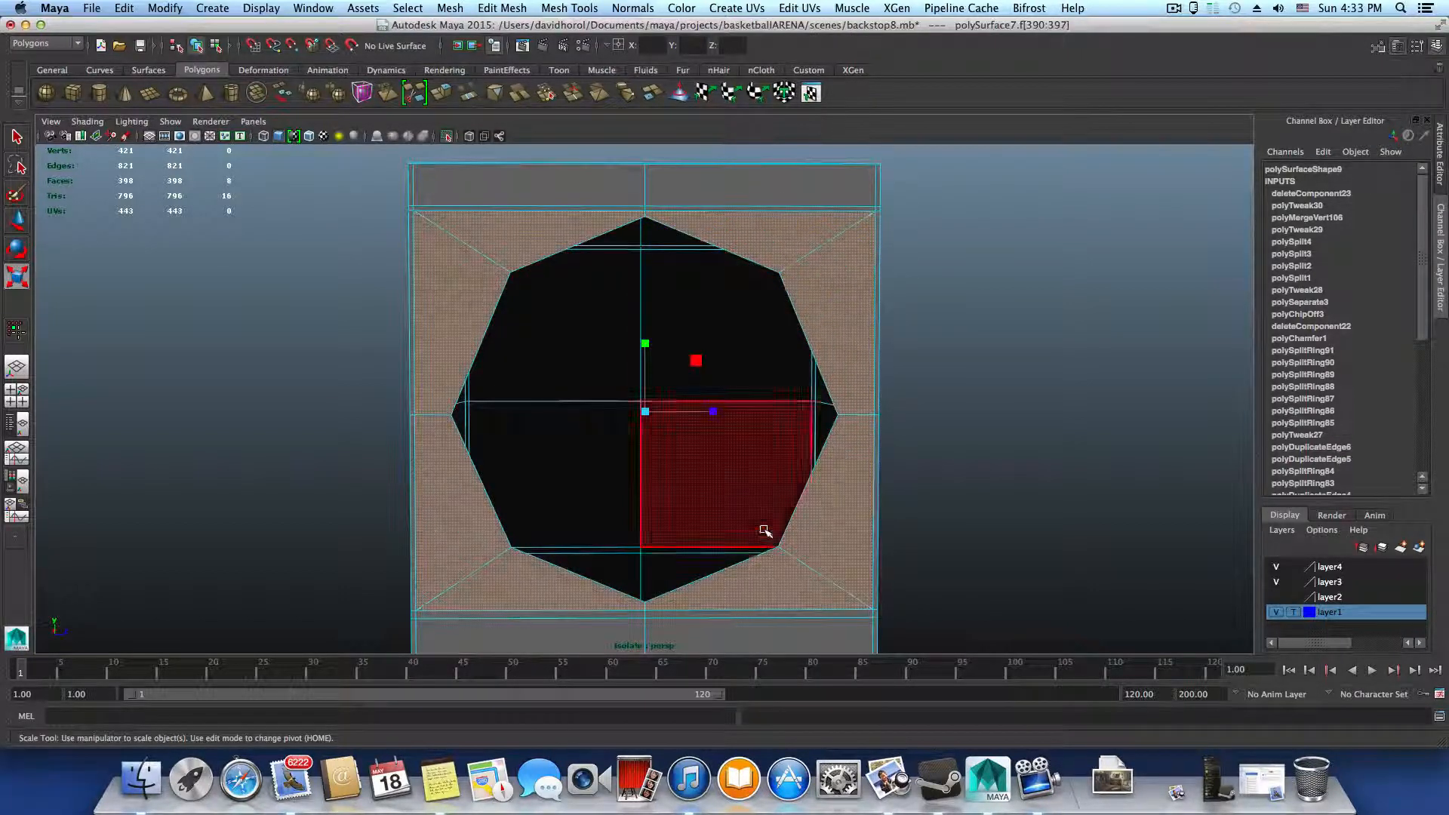
left_click_drag(767, 528, 689, 528, "alt")
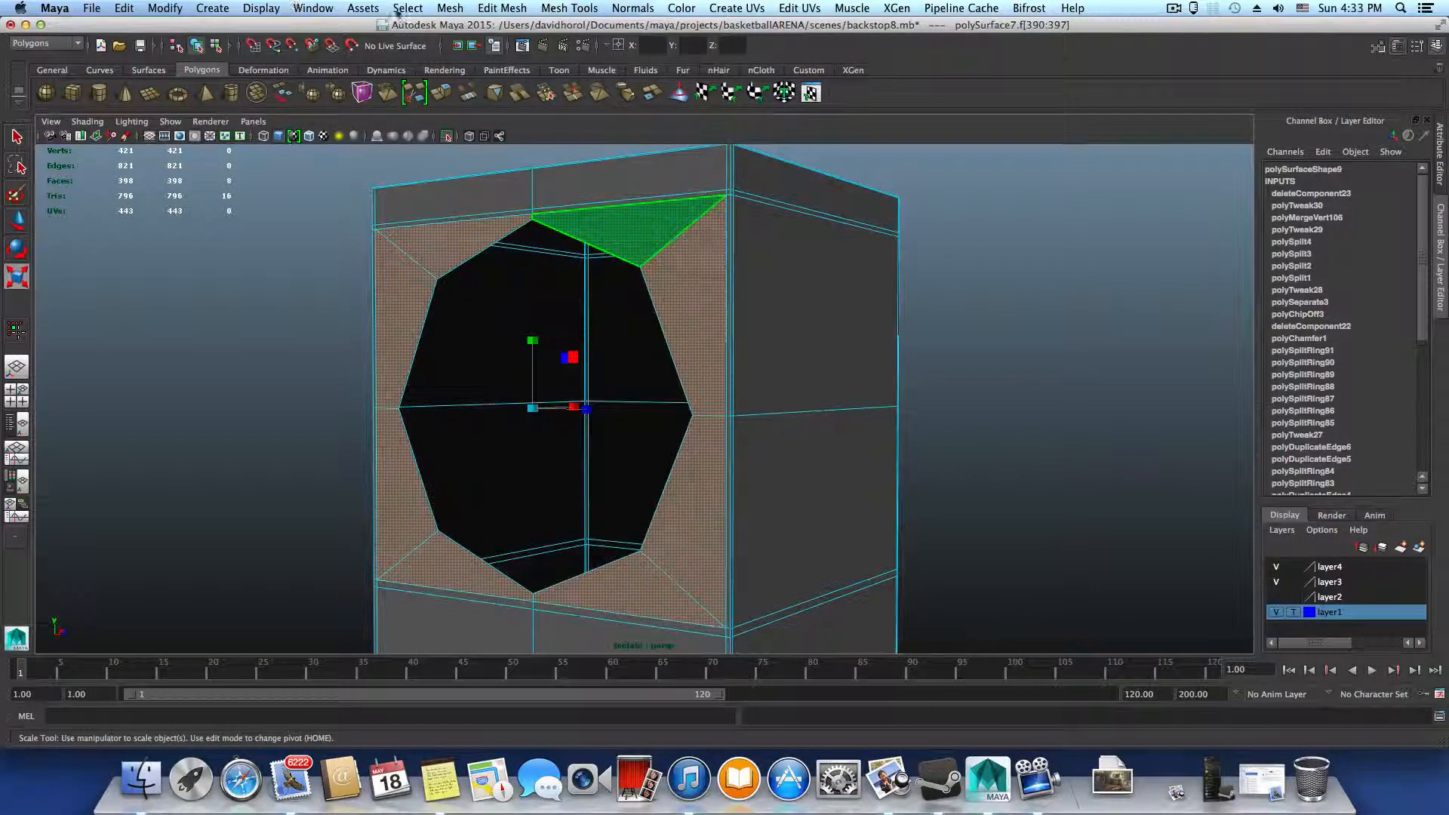
left_click(445, 8)
mouse_move(502, 7)
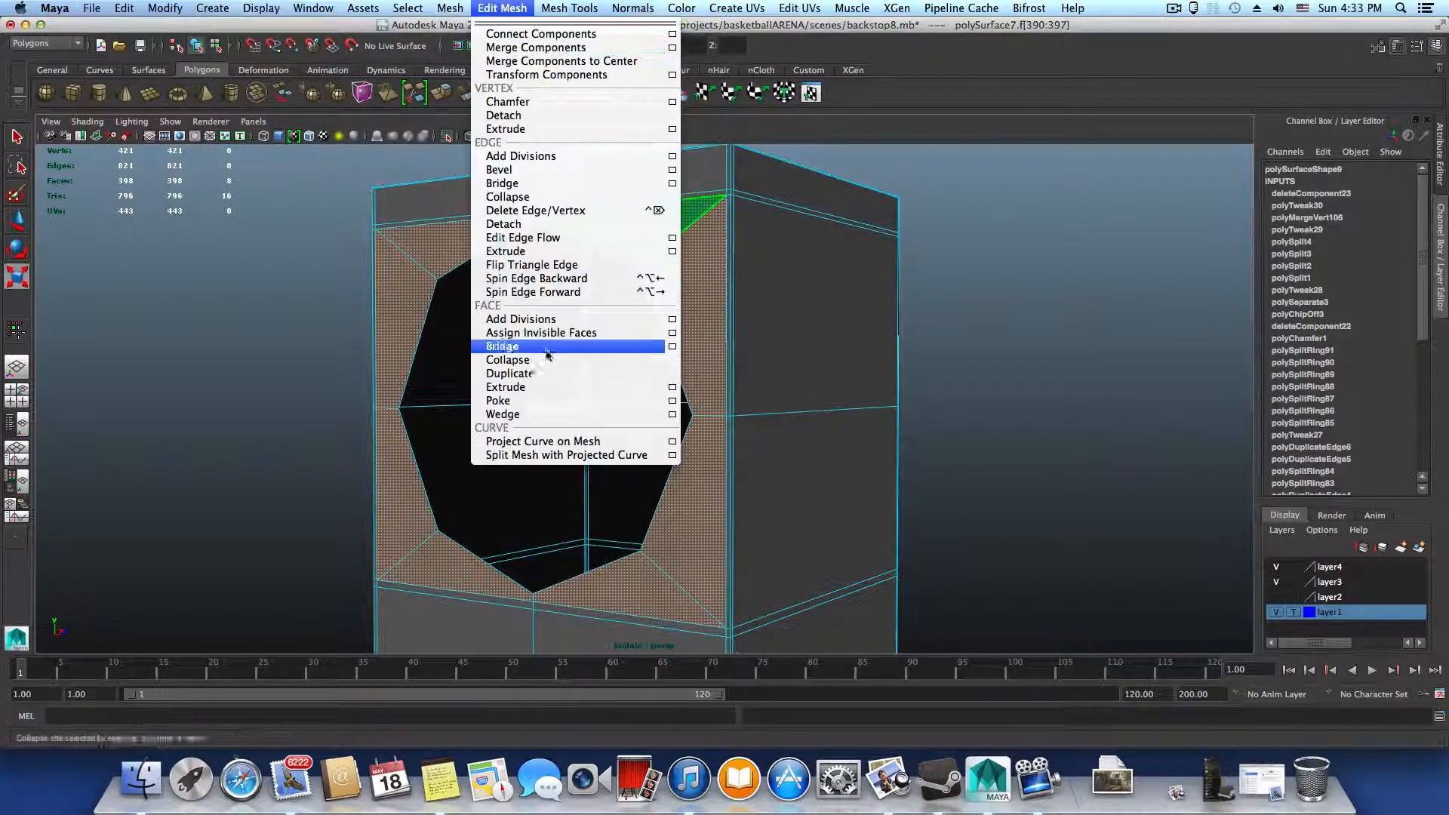
left_click(549, 376)
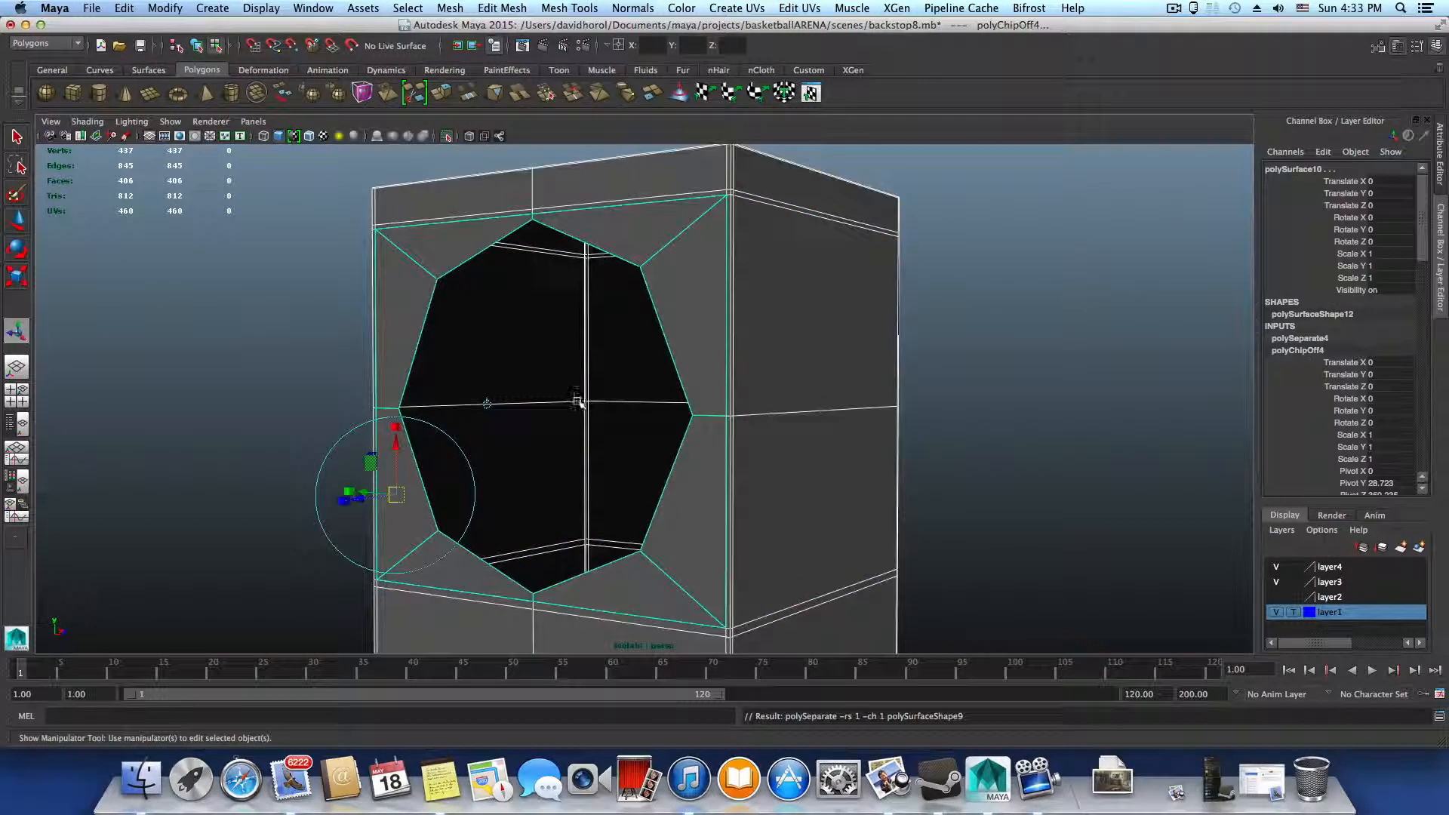
Select only the duplicated face ring in object mode and center its pivot
scroll(643, 412, "down", 3)
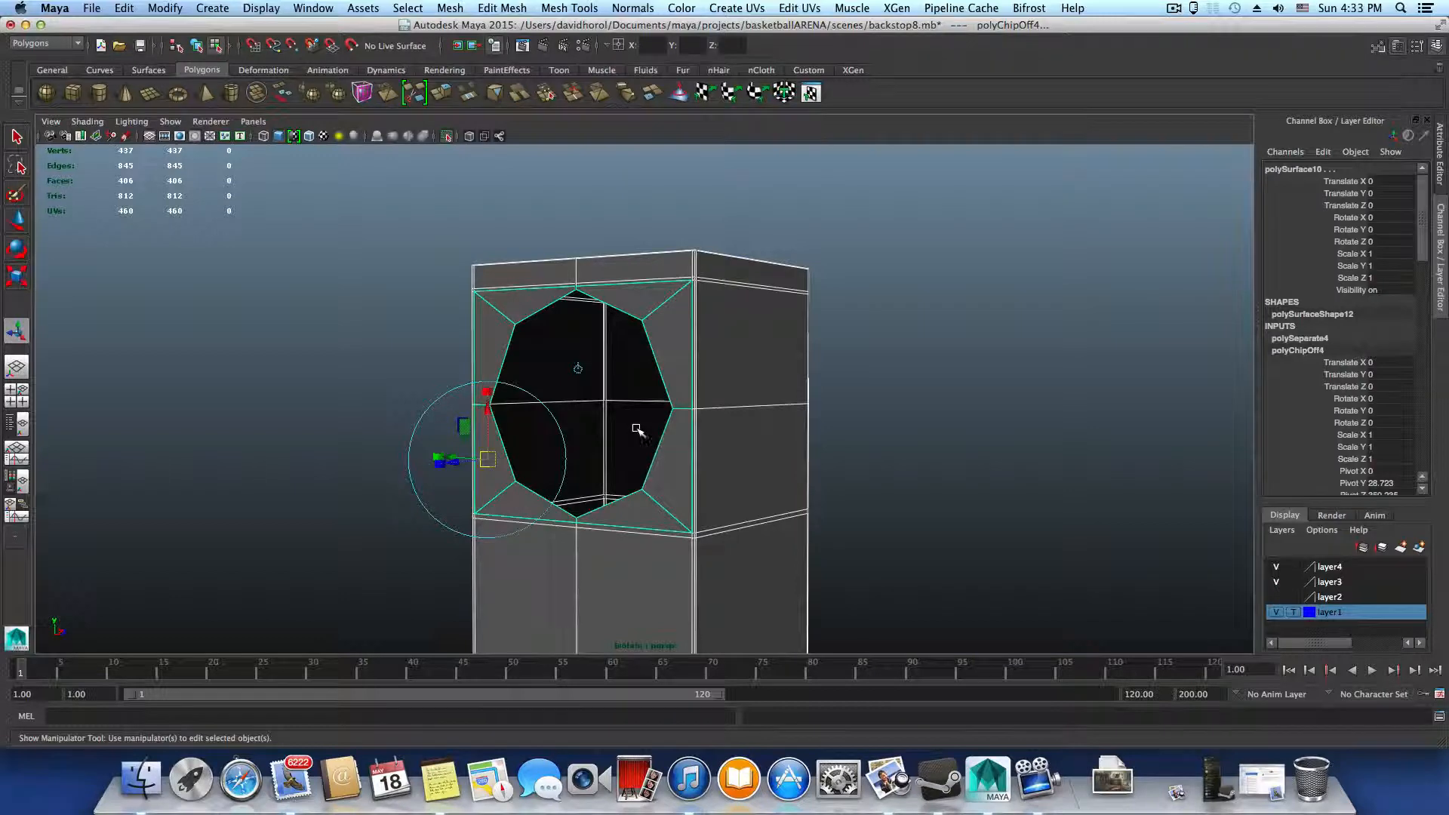
key("F8")
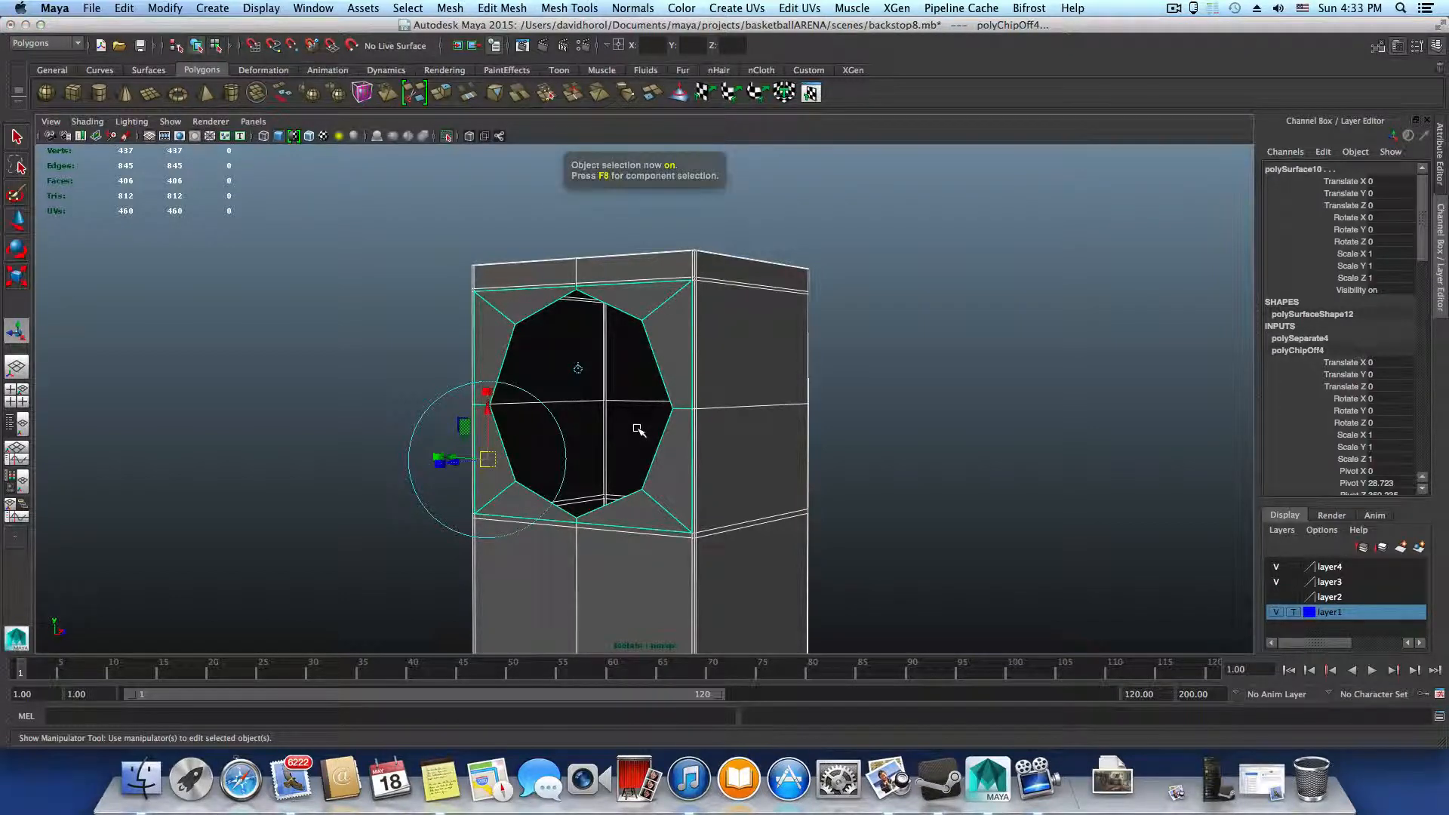
left_click_drag(699, 445, 710, 452, "alt")
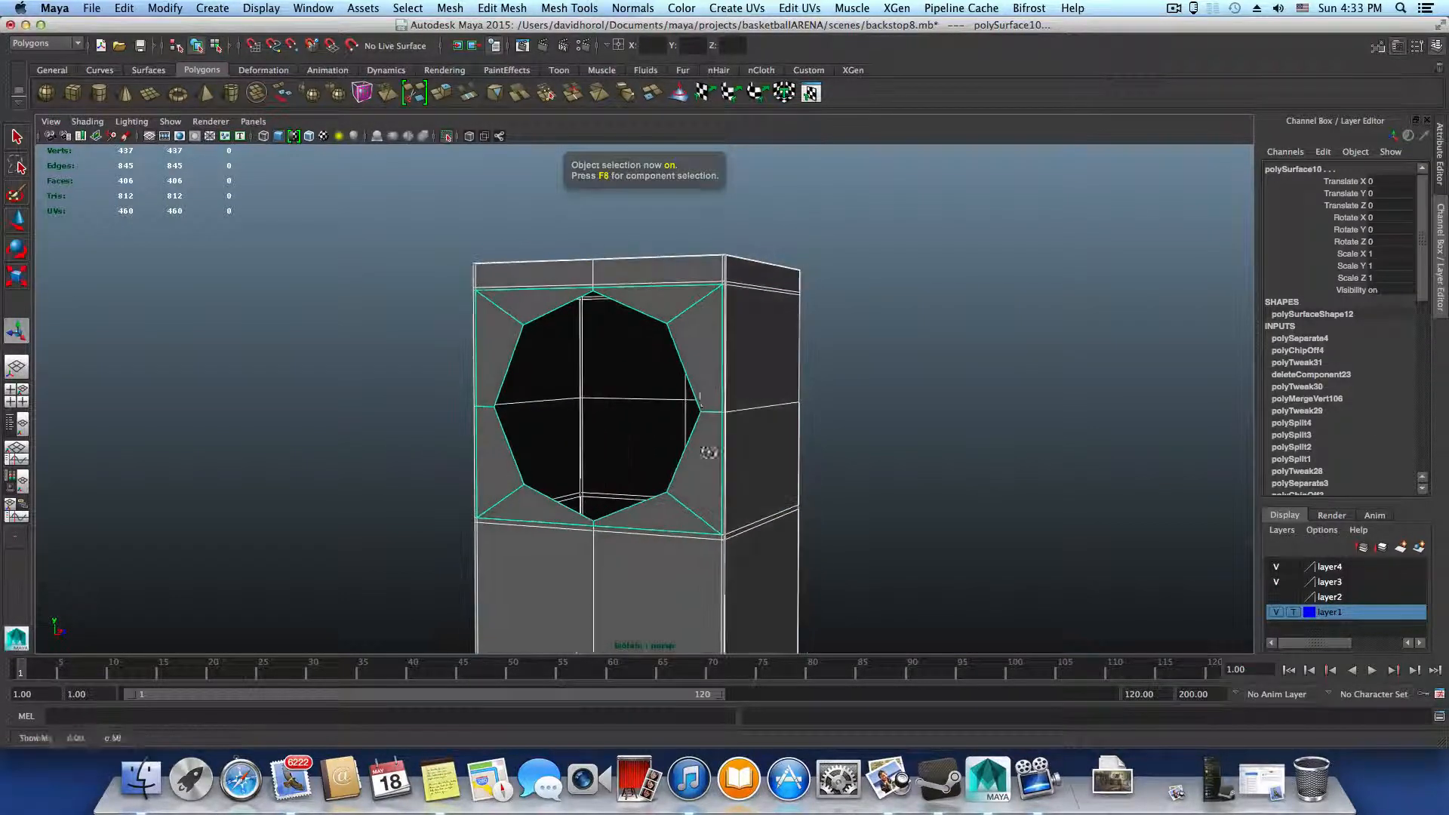
middle_click_drag(684, 403, 631, 283, "alt")
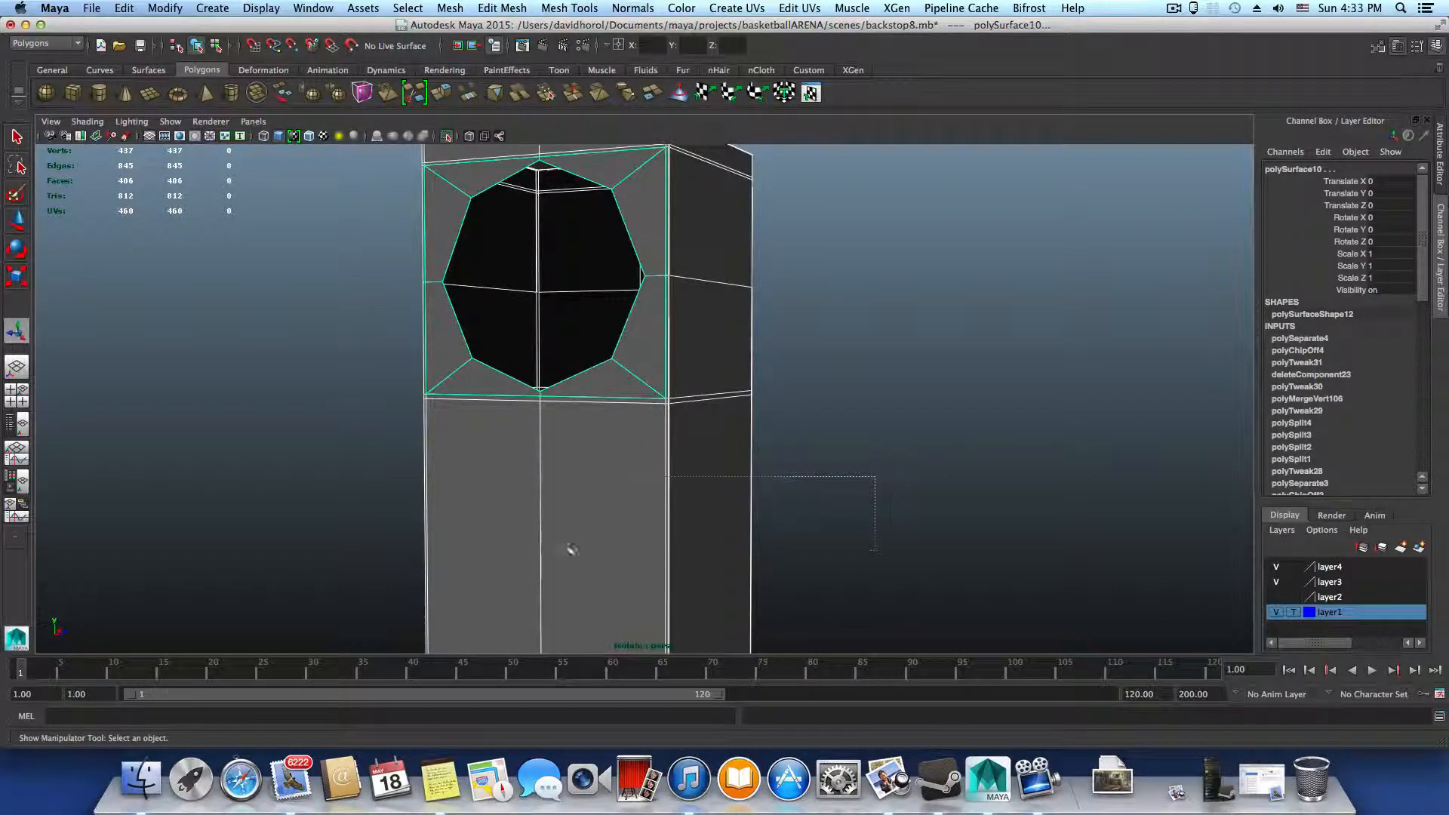
left_click_drag(573, 549, 356, 557)
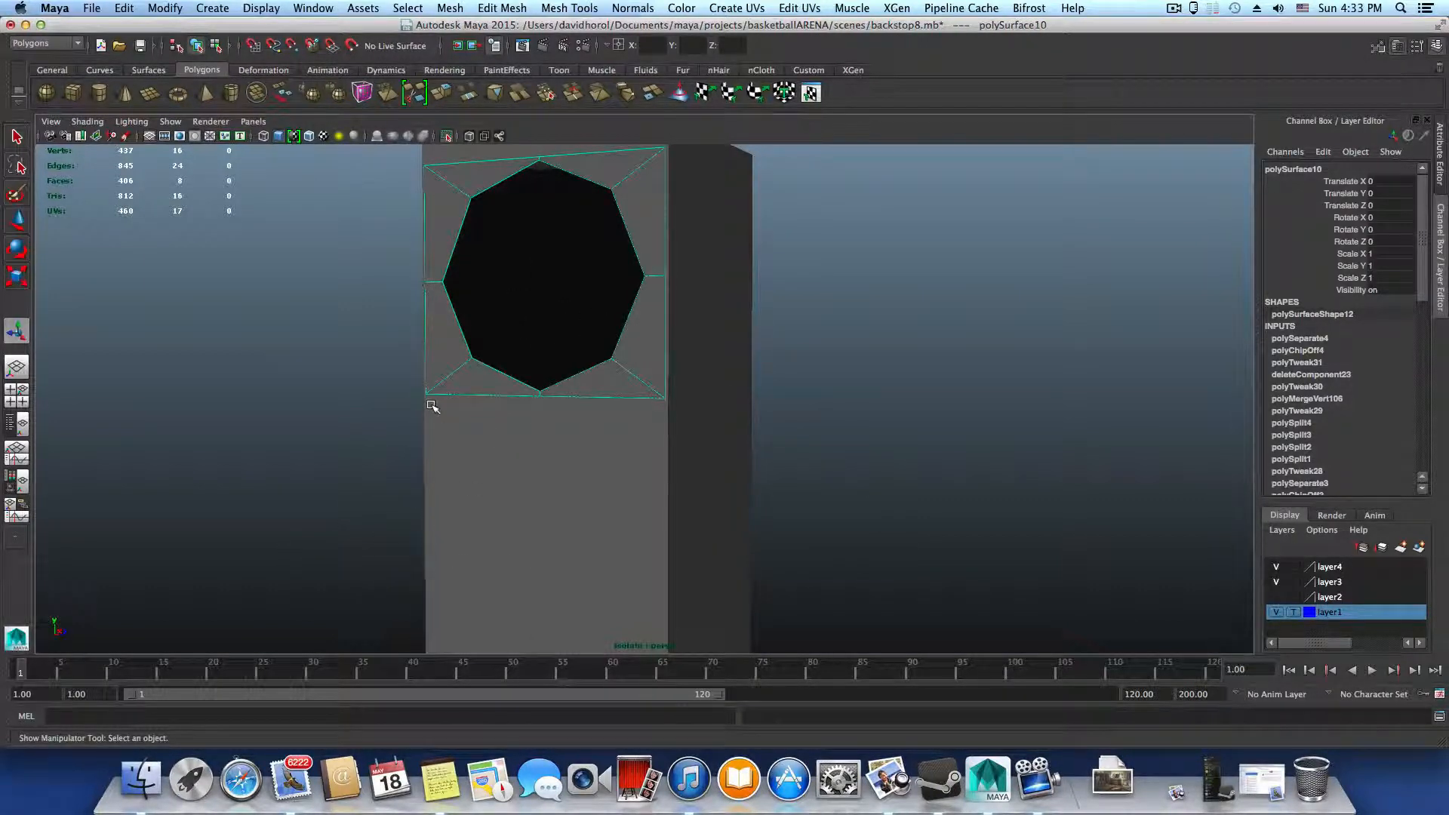
left_click(166, 9)
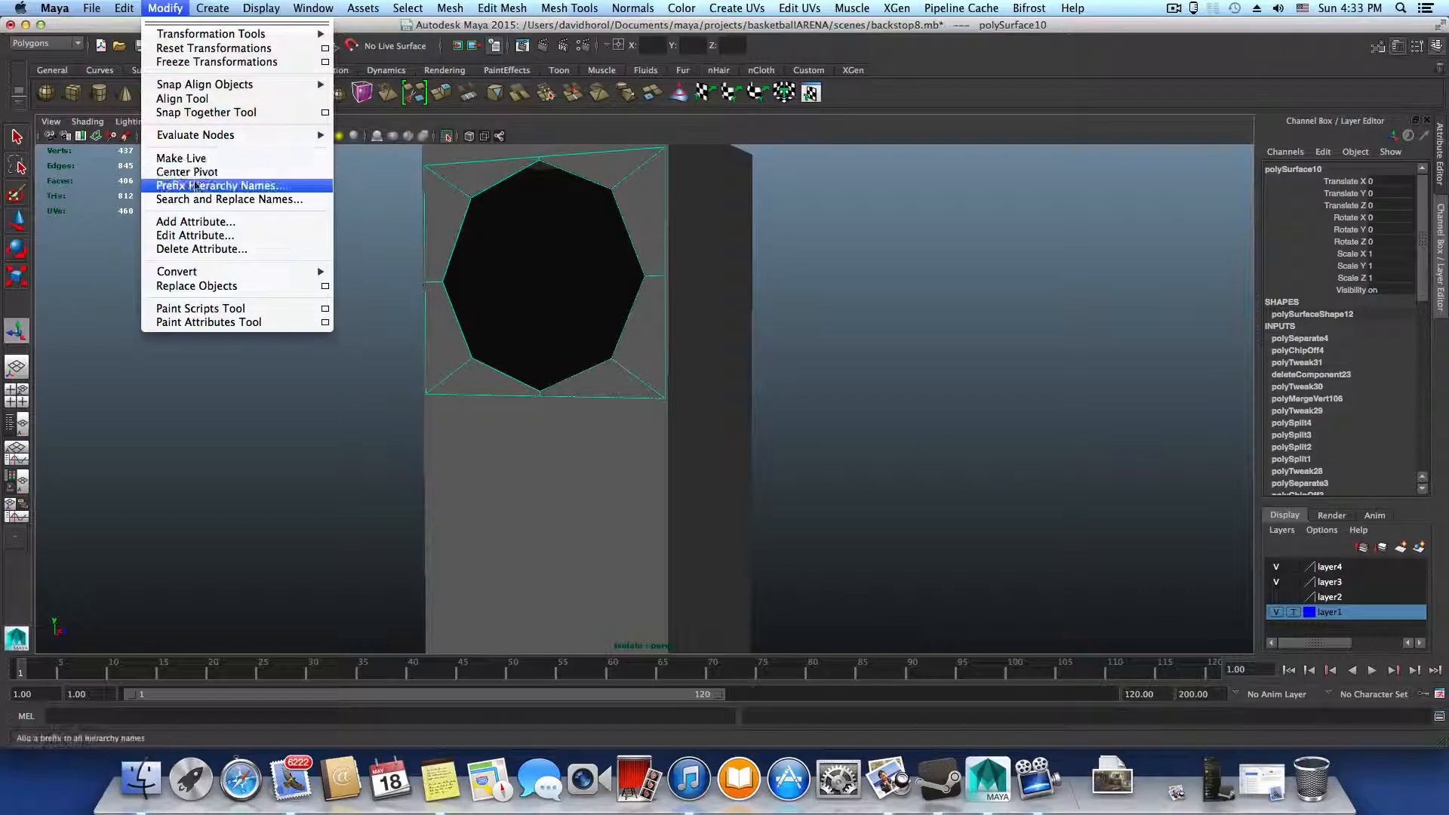
left_click(196, 159)
Rotate the duplicated face ring about its vertical axis and move it out beyond the upright's back side
left_click_drag(484, 306, 483, 317, "alt")
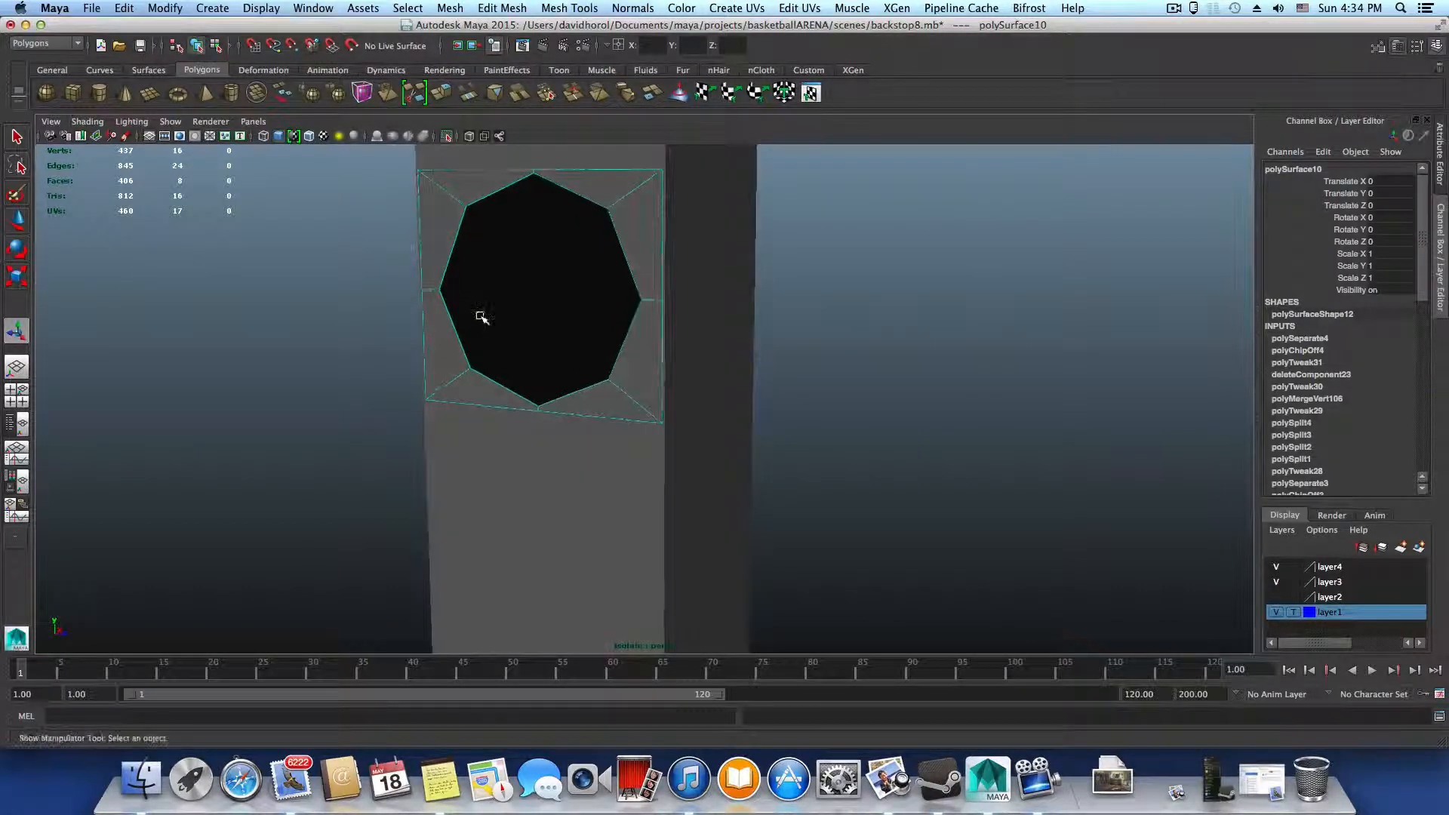
key("e")
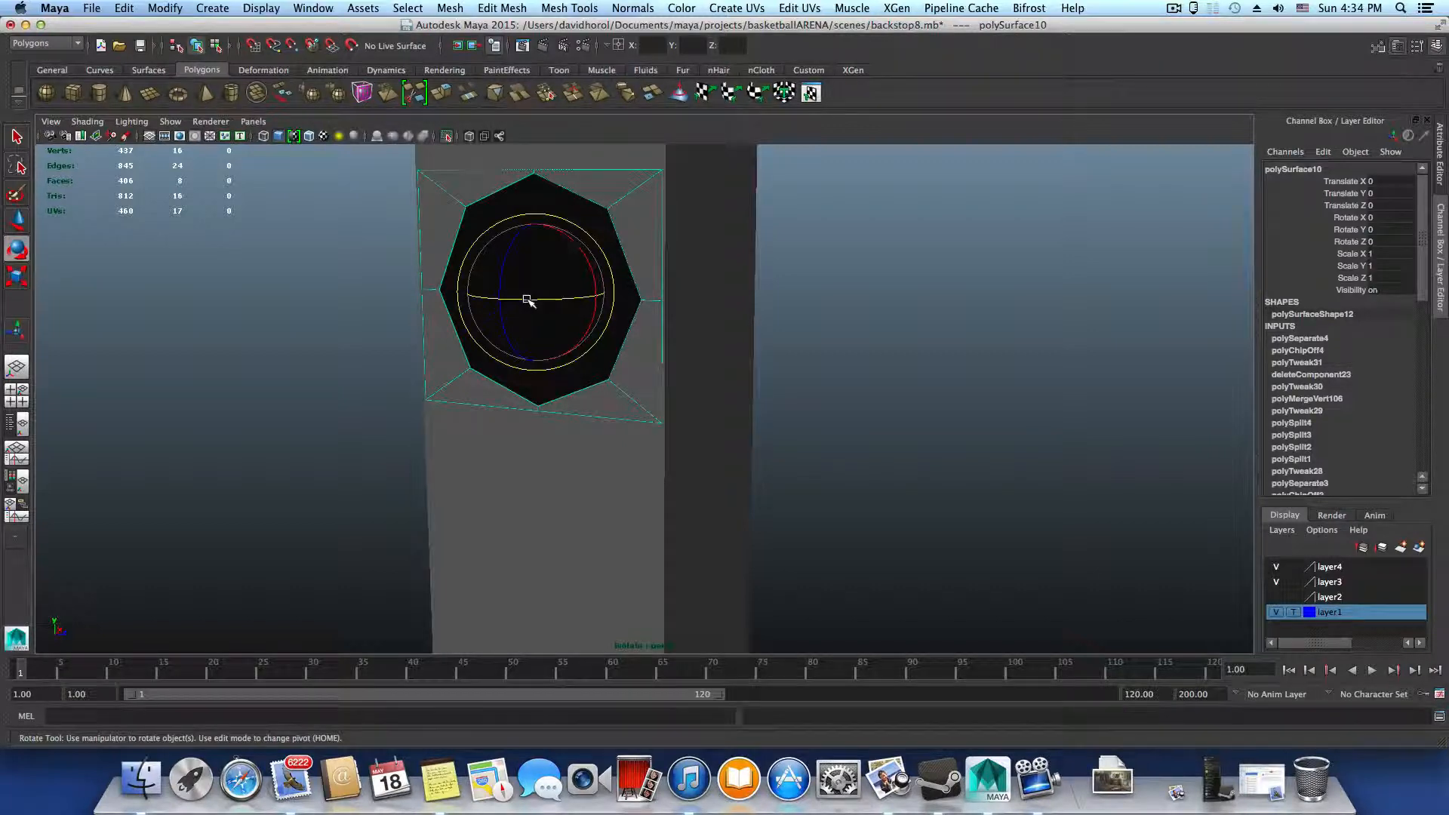
left_click_drag(528, 300, 576, 333)
key("w")
Select the four faces on the upright's side behind the duplicated ring and delete them to leave an opening
left_click(767, 248)
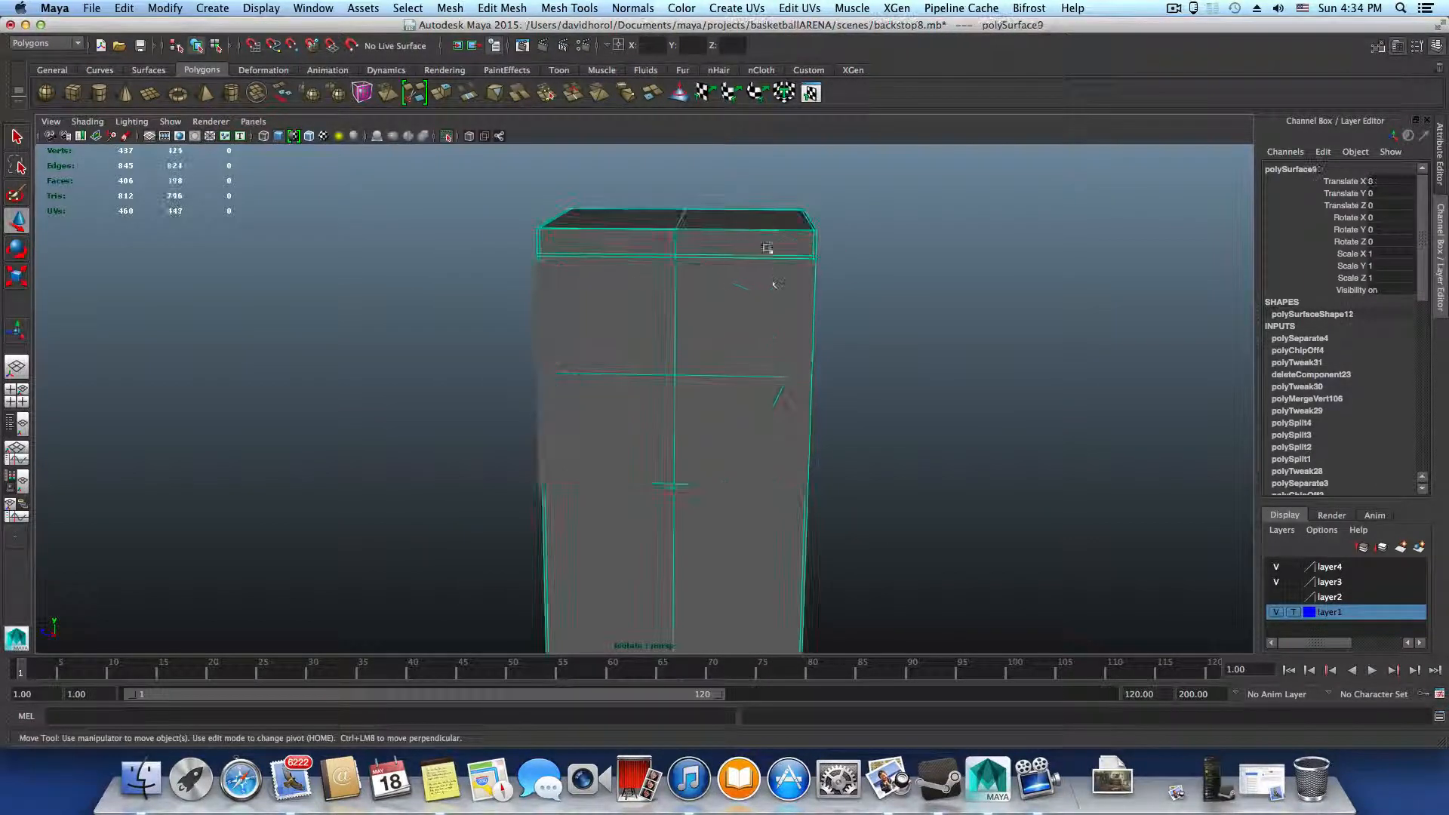
left_click_drag(774, 249, 761, 288, "alt")
right_click_drag(761, 288, 751, 316)
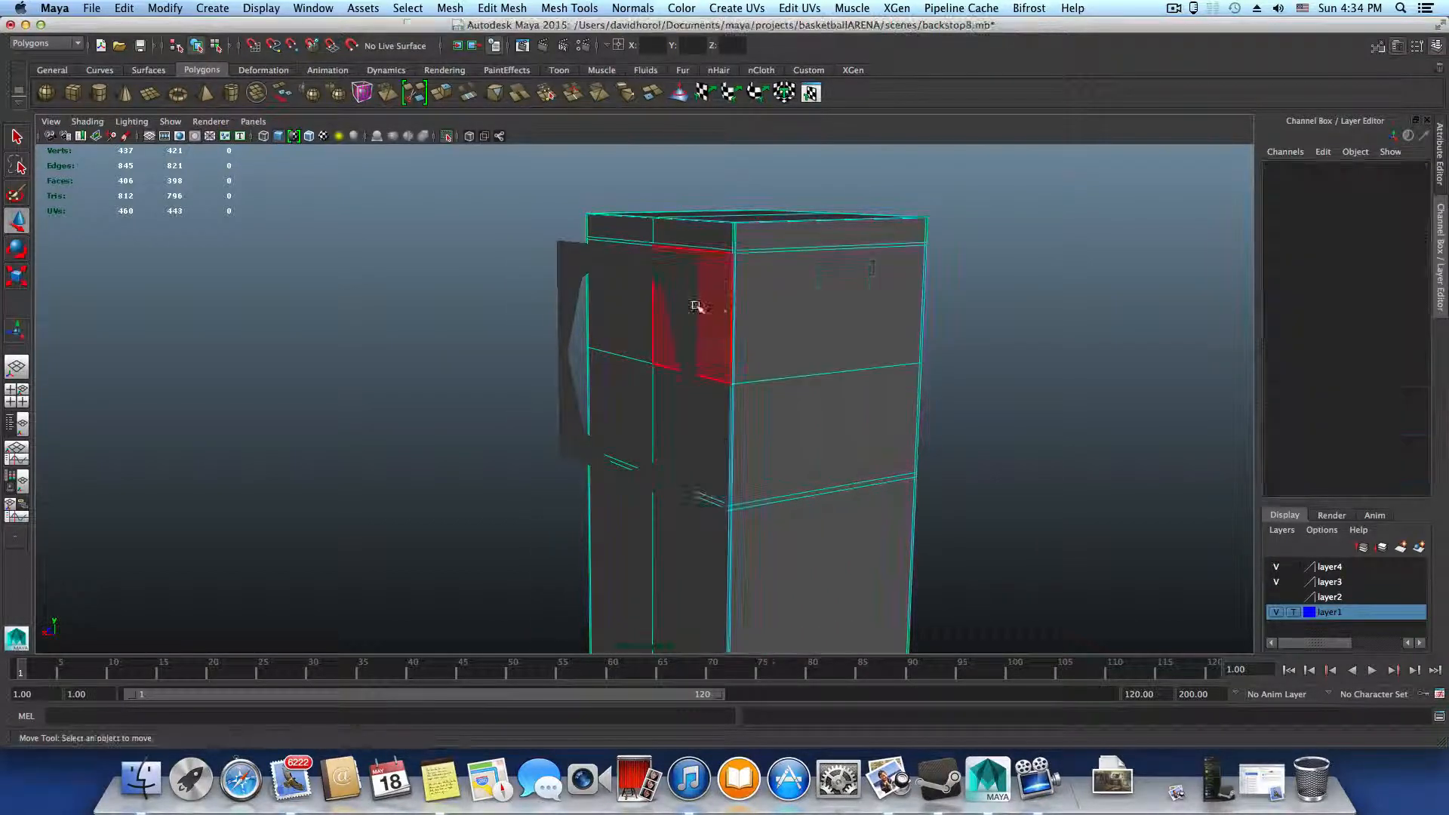
left_click(658, 320)
left_click(631, 321, "shift")
left_click(628, 423, "shift")
left_click(669, 417, "shift")
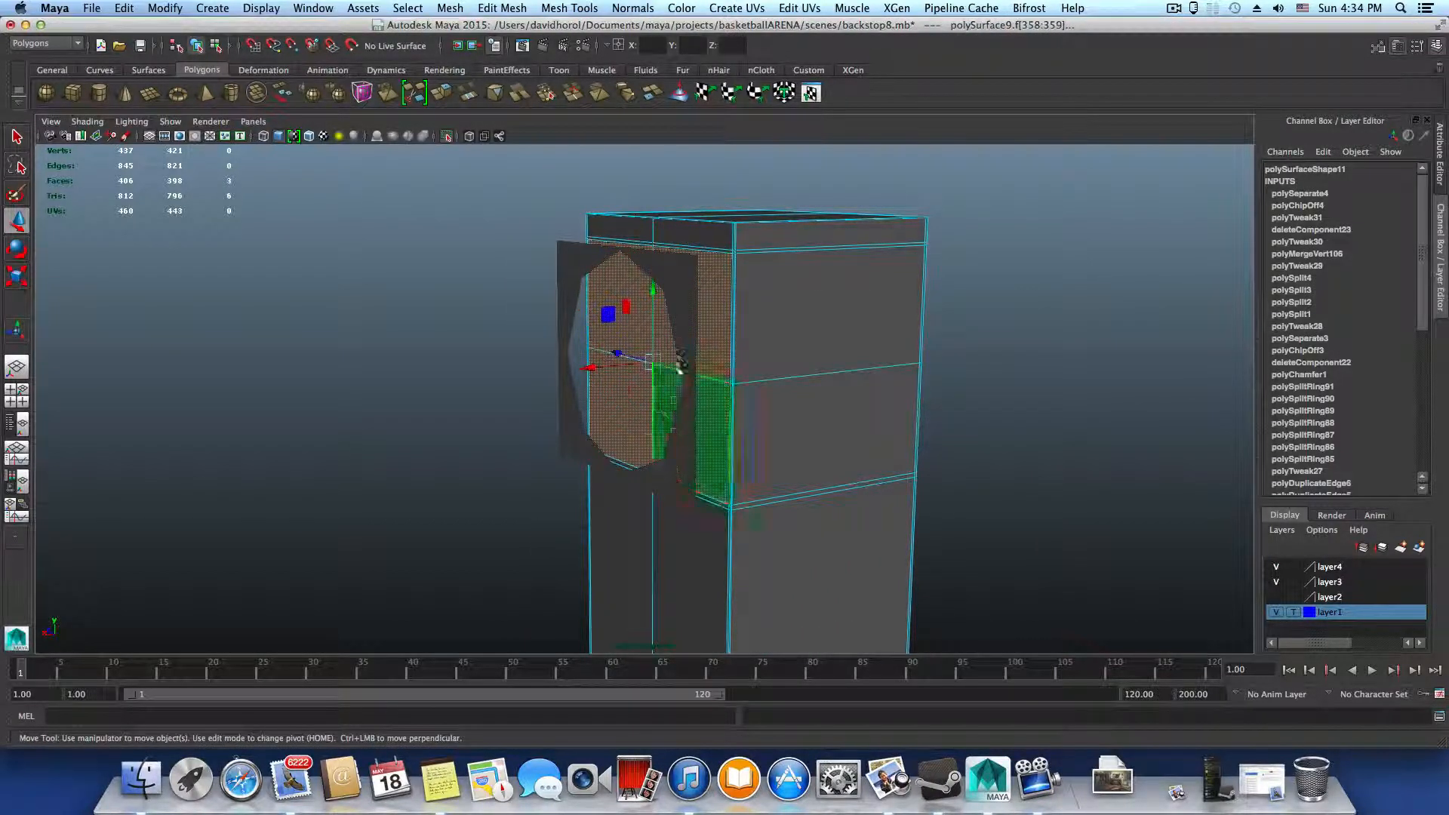
left_click(678, 361, "shift")
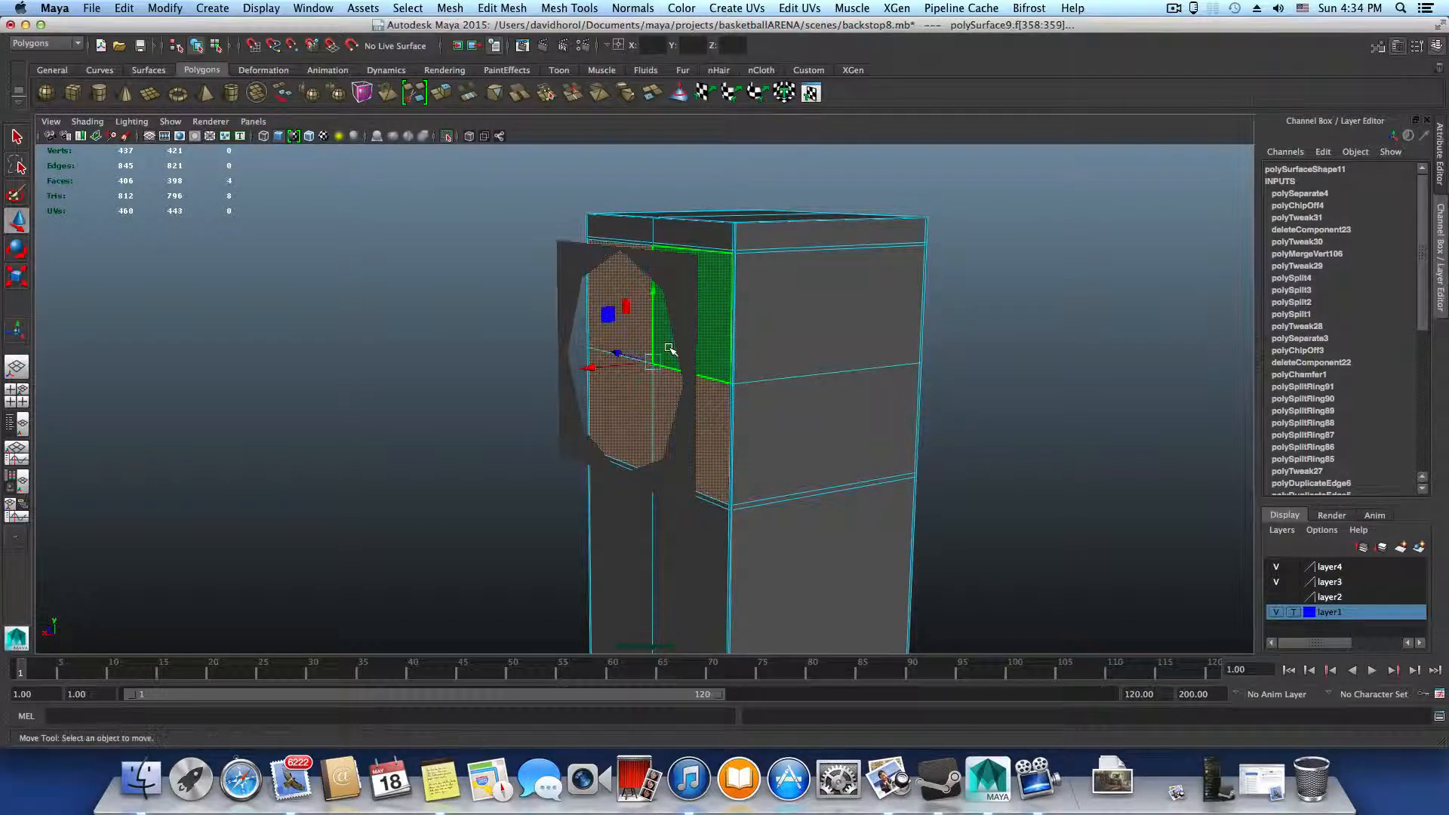
key("Delete")
key("F8")
key("F8")
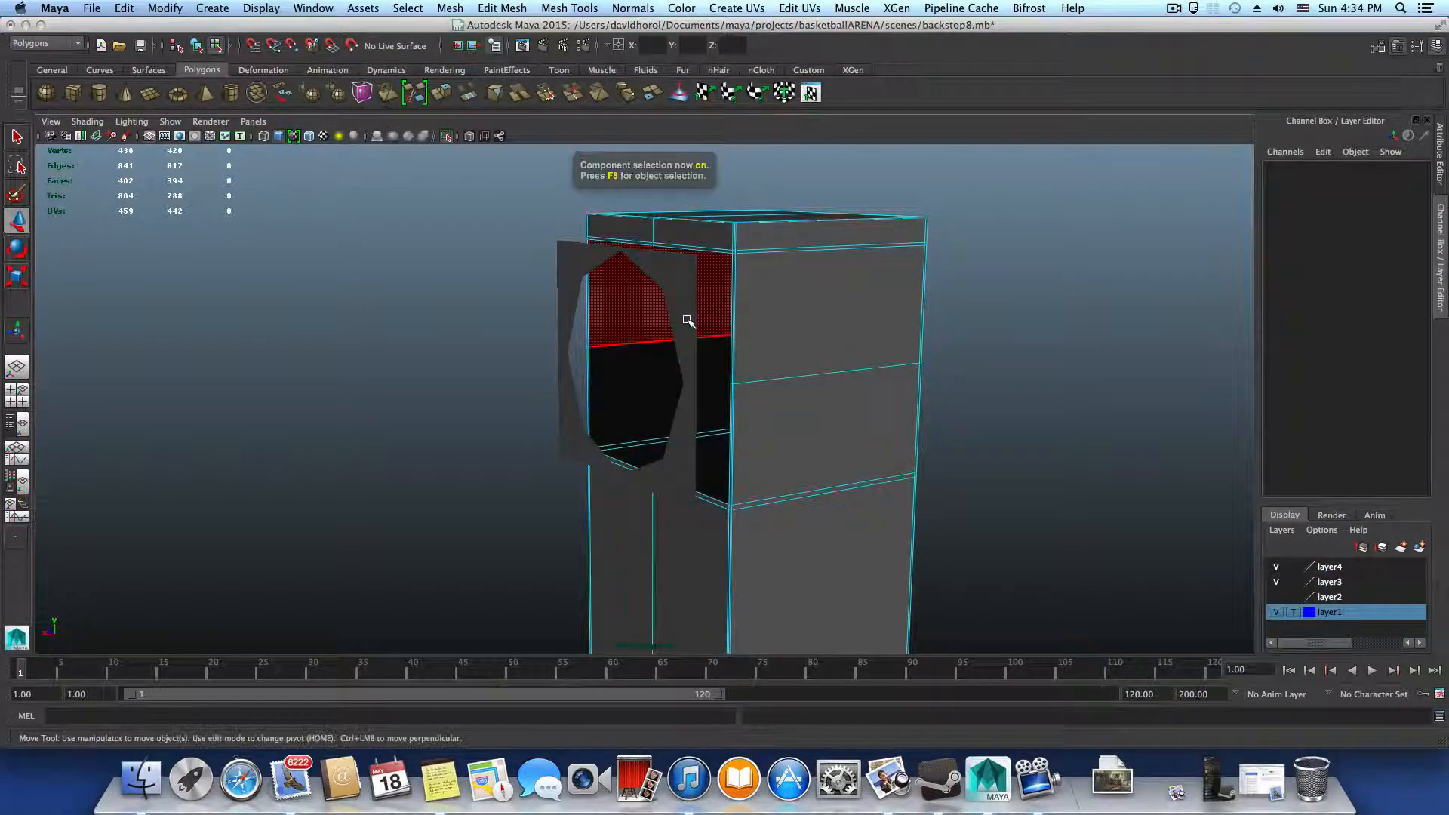
Select the duplicated face ring in object mode and snap its pivot to the top vertex of its hole
left_click(687, 320)
left_click(691, 346)
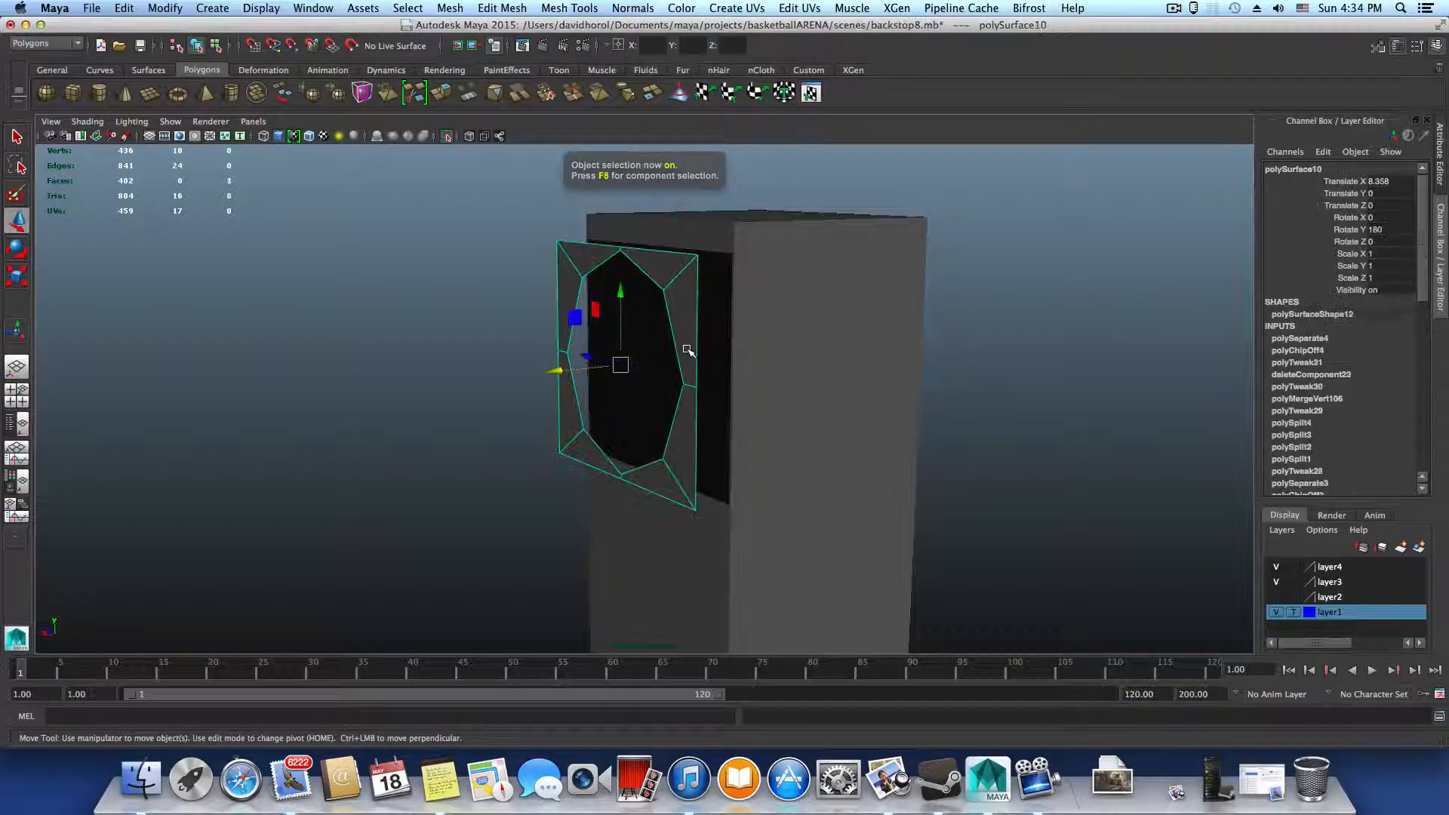
left_click_drag(687, 348, 693, 258, "alt")
right_click(693, 257)
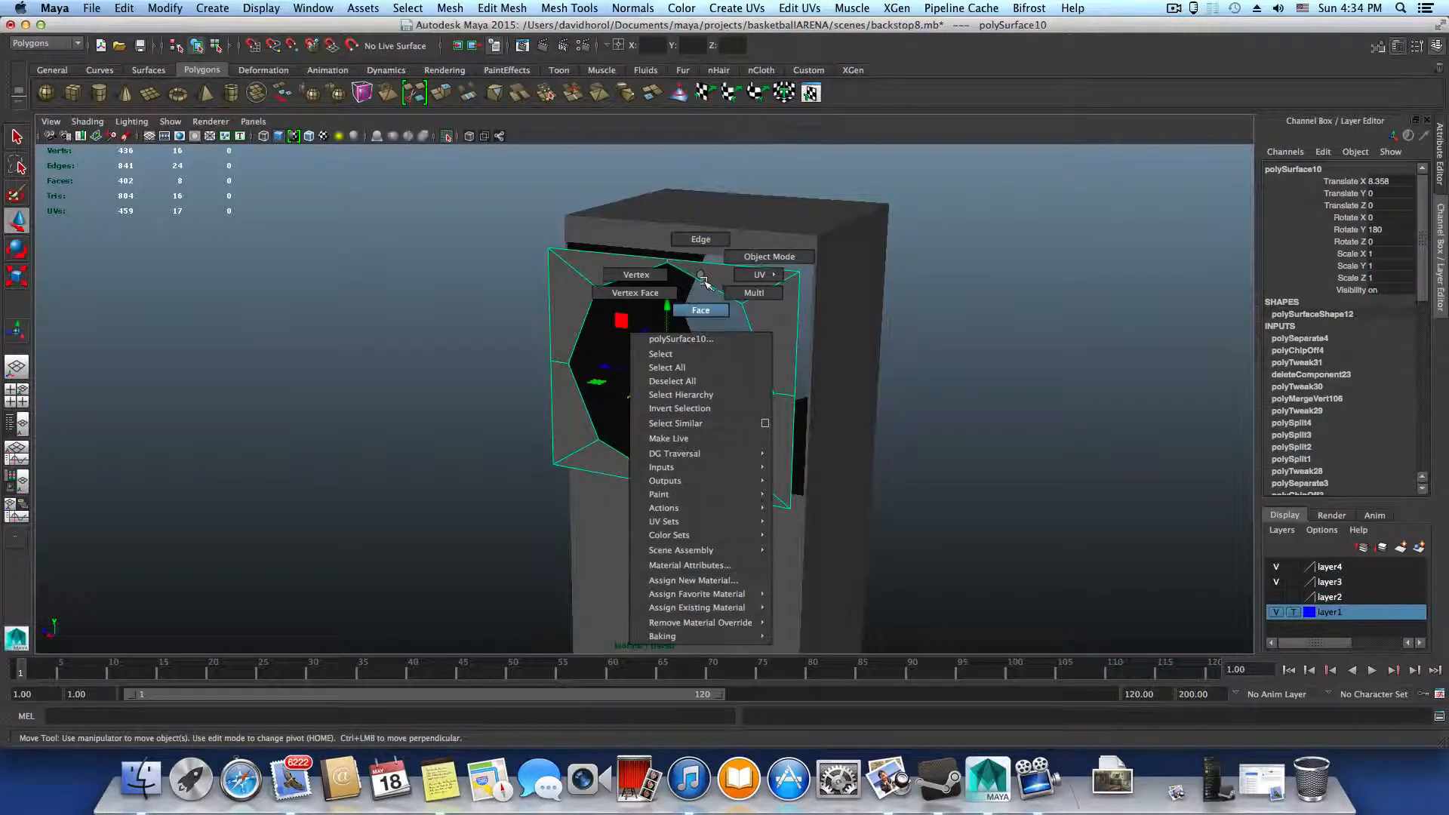
right_click_drag(702, 280, 699, 310)
left_click_drag(673, 410, 672, 351, "alt")
key("Home")
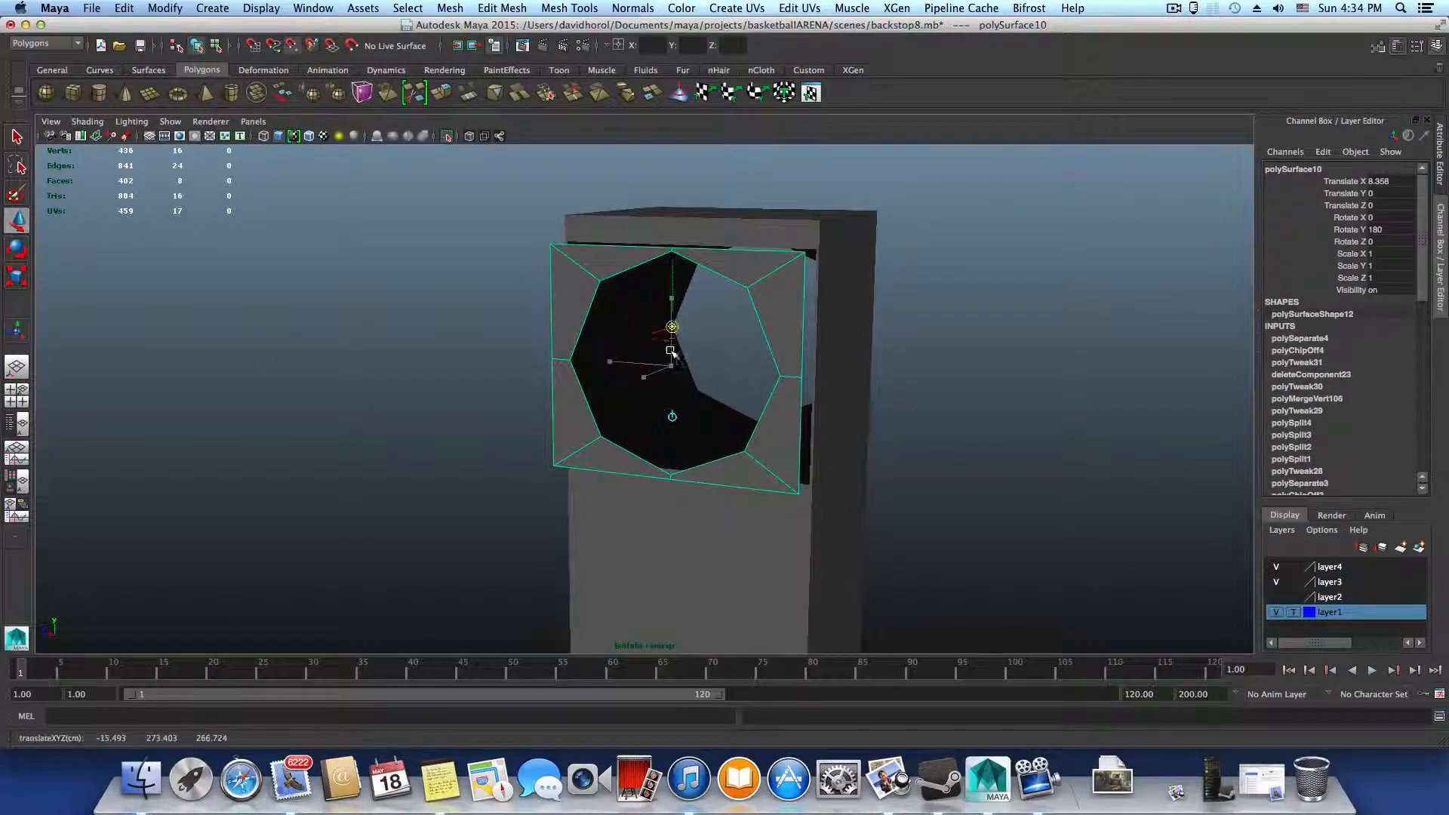
key("Home")
Move the ring along its X axis and snap it flush into the upright's opening
right_click_drag(691, 367, 974, 453, "alt")
middle_click_drag(789, 304, 774, 443, "alt")
left_click_drag(792, 339, 731, 261, "alt")
left_click_drag(705, 323, 647, 334, "alt")
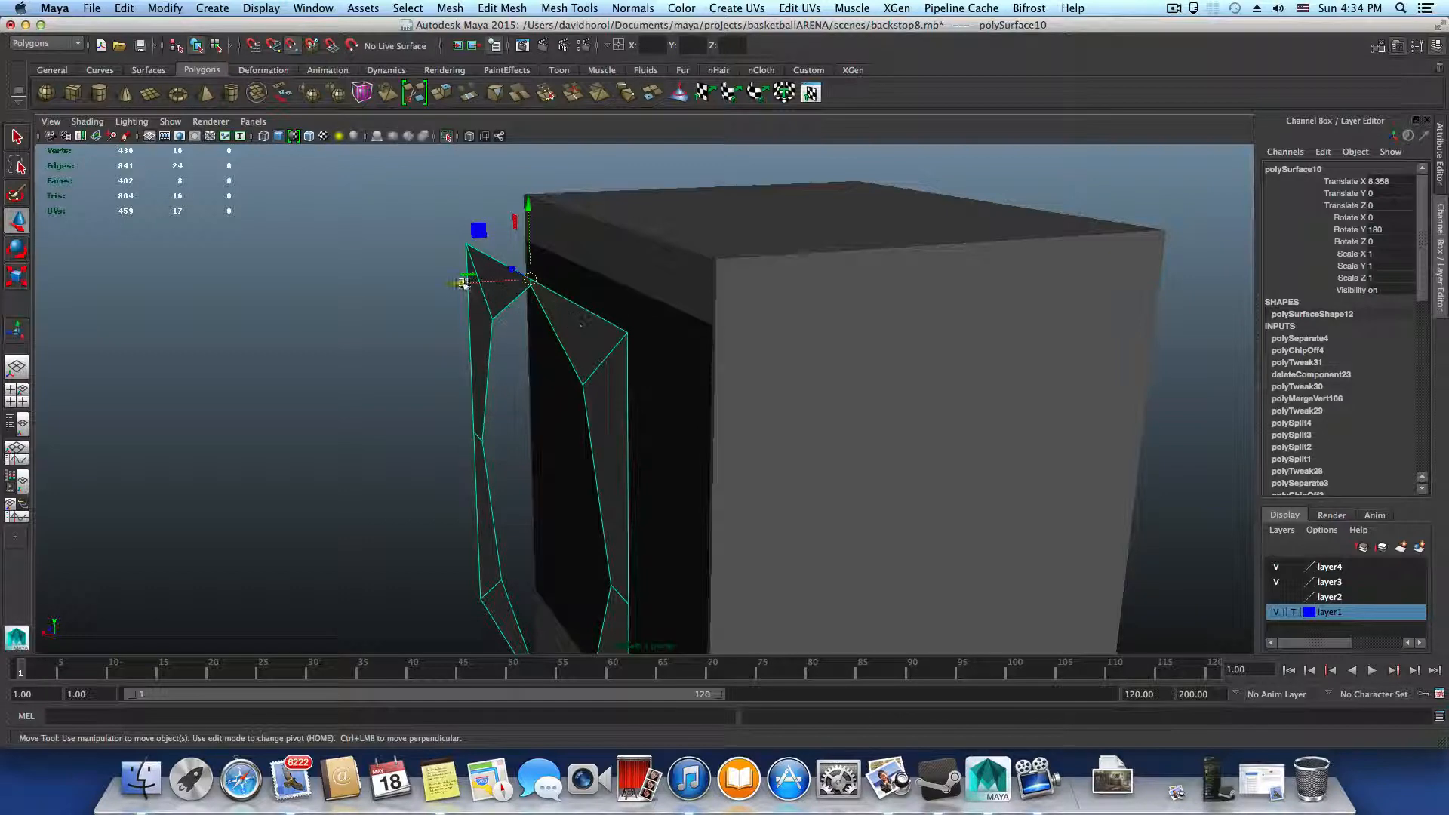
left_click_drag(462, 283, 528, 280)
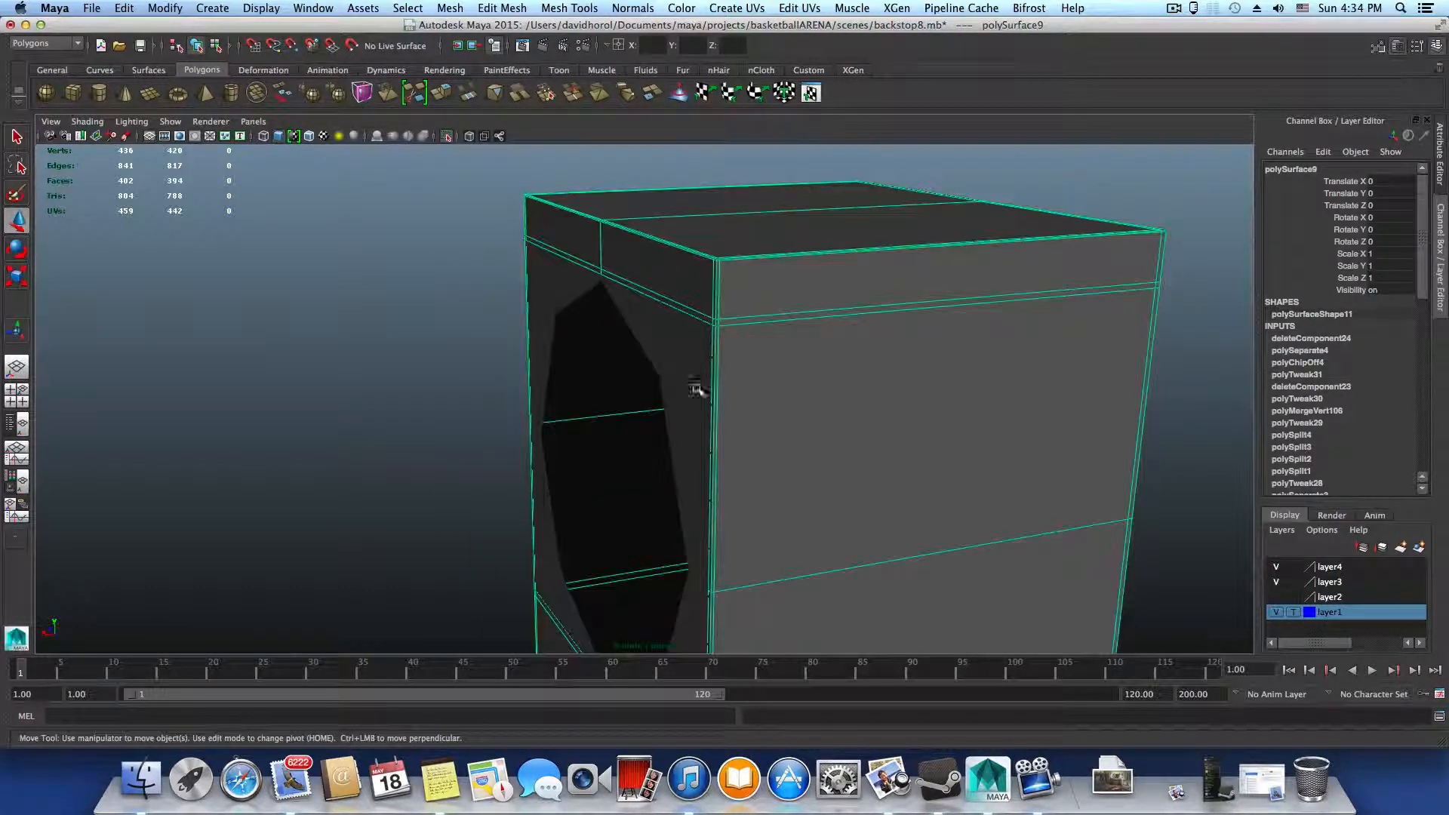
Select the upright together with the face ring and combine them into one mesh
left_click_drag(683, 430, 812, 375, "alt")
left_click(719, 186)
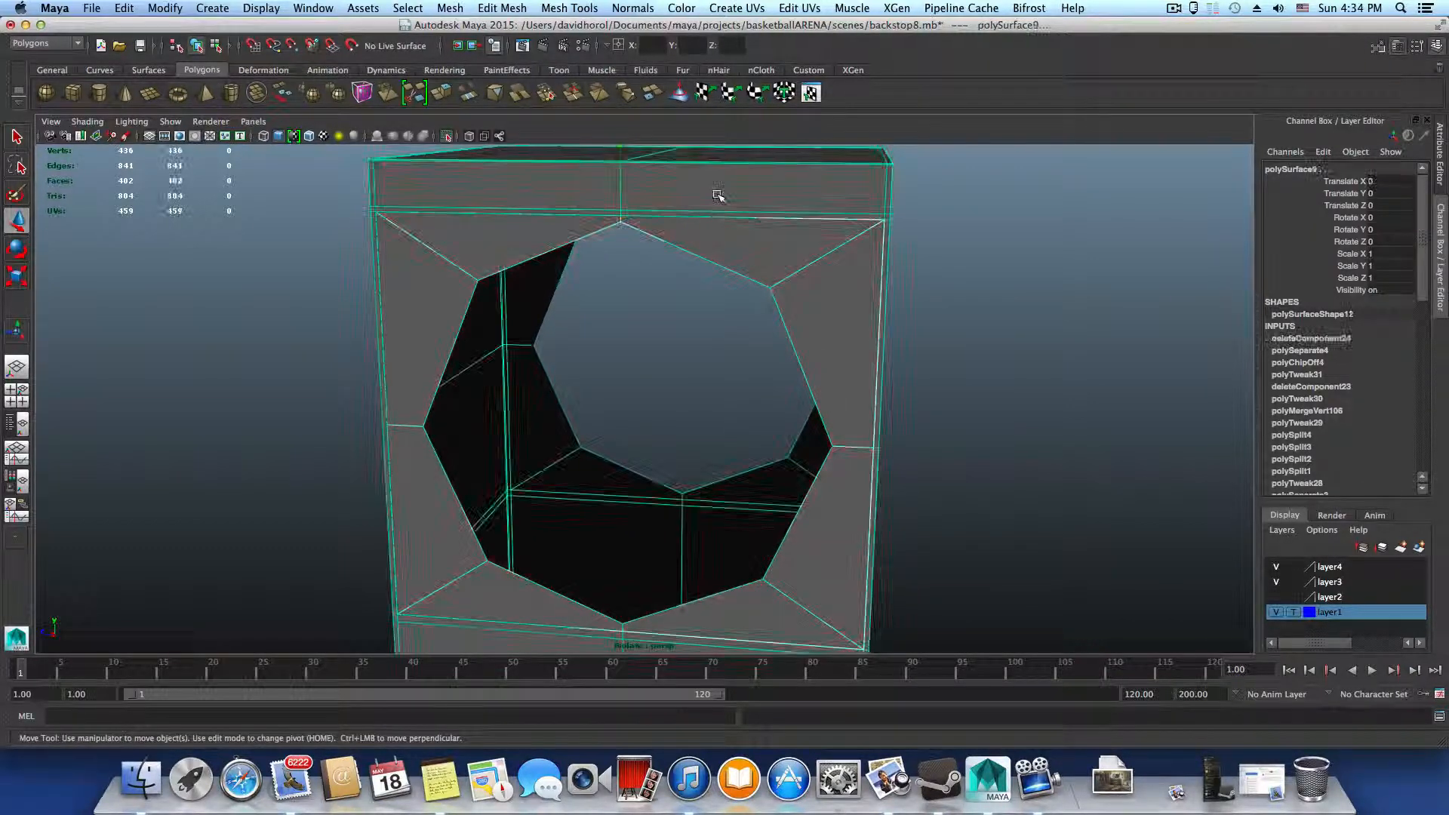
left_click_drag(728, 207, 703, 239, "alt")
scroll(713, 351, "down", 5)
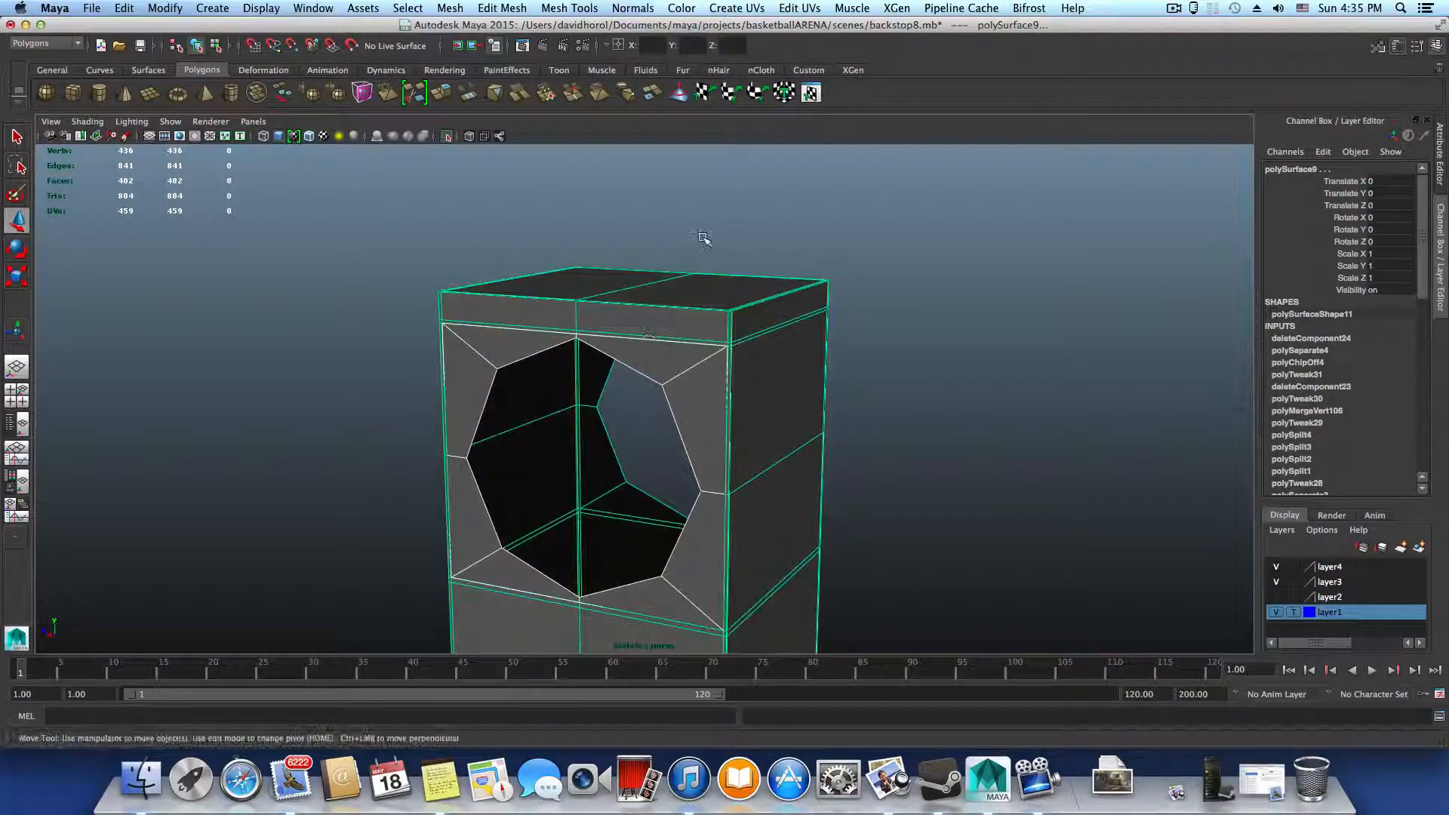
left_click(446, 10)
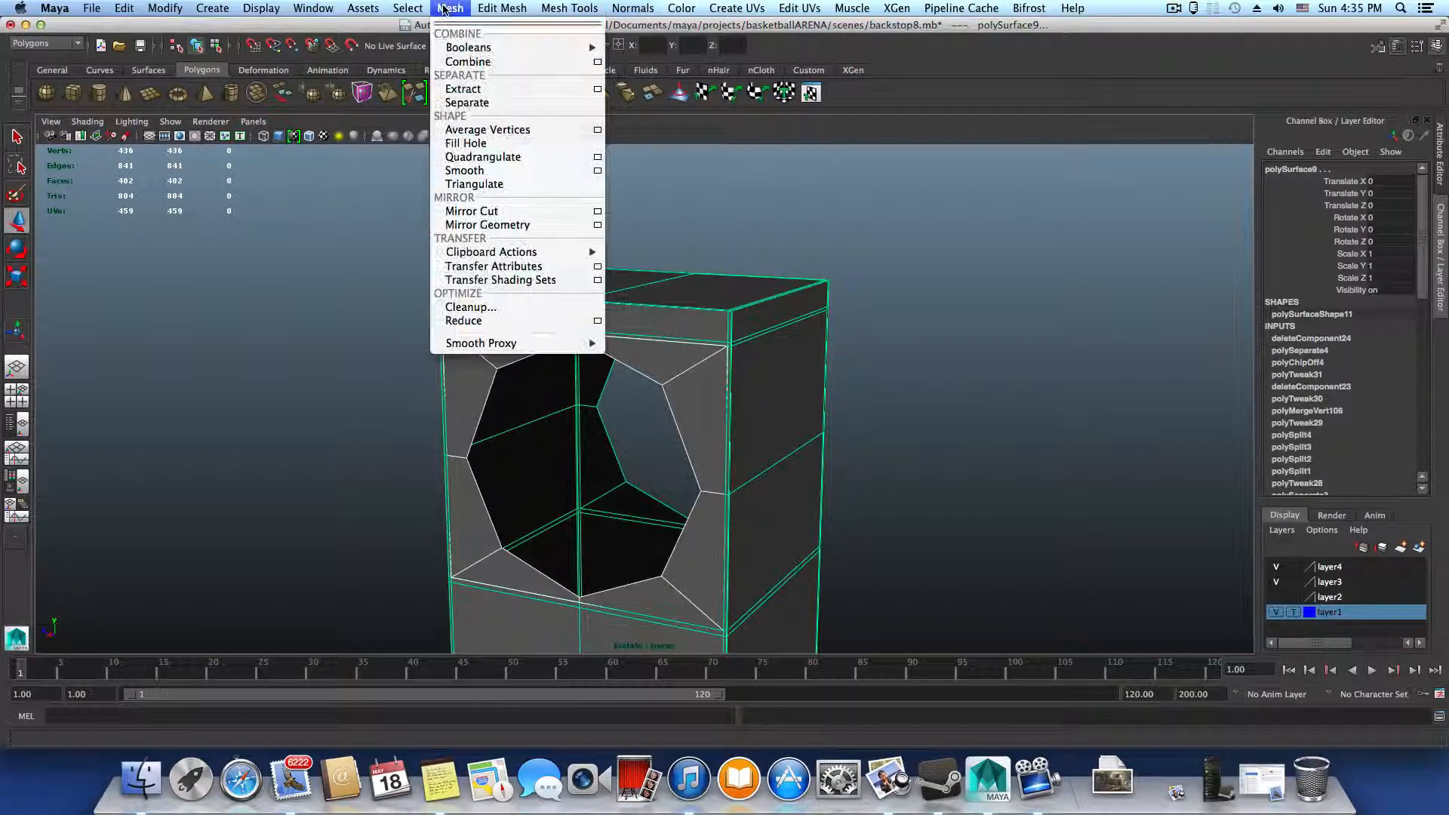
left_click(456, 62)
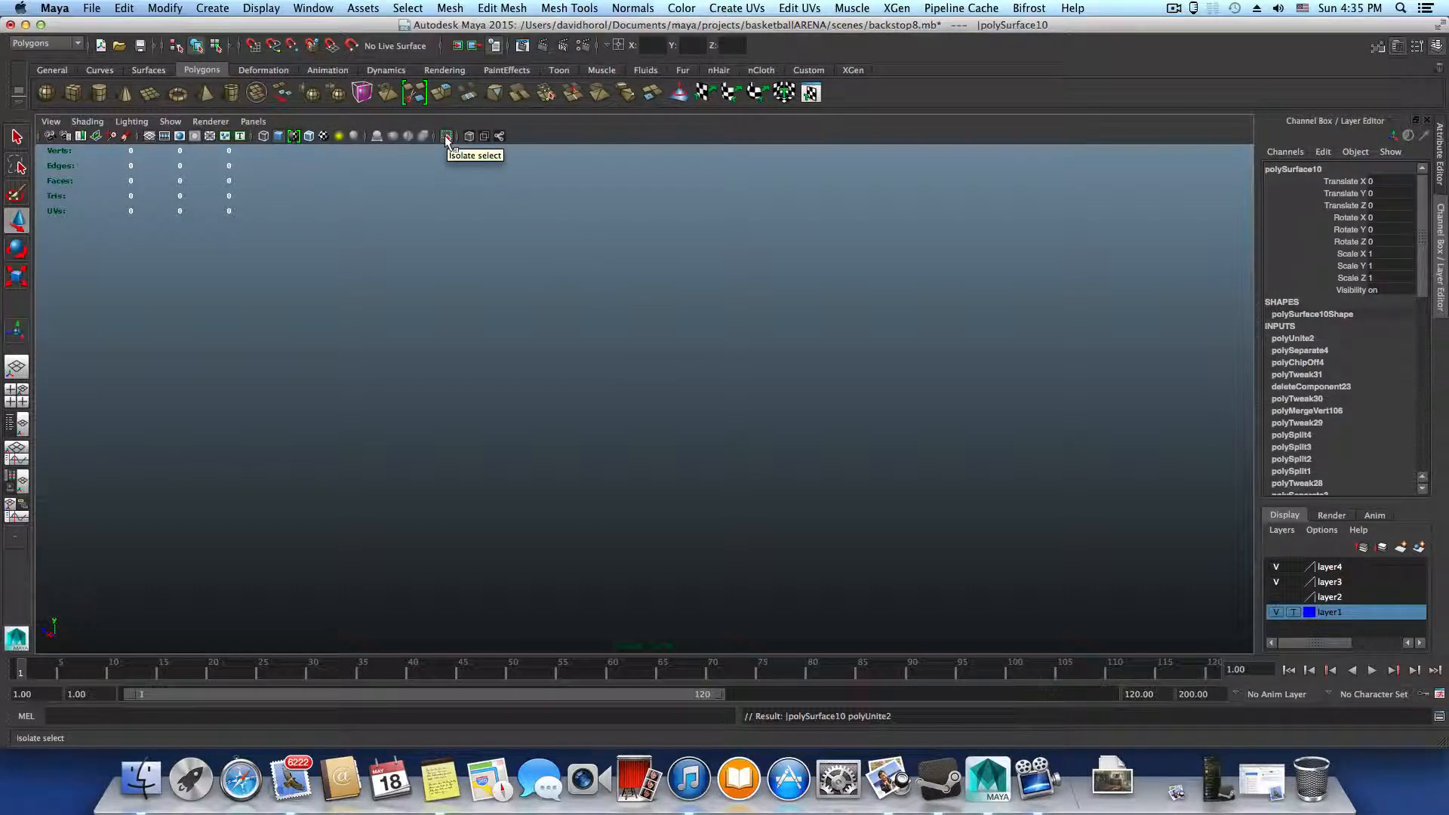
Turn off the empty isolated view and isolate the combined upright again
left_click(446, 136)
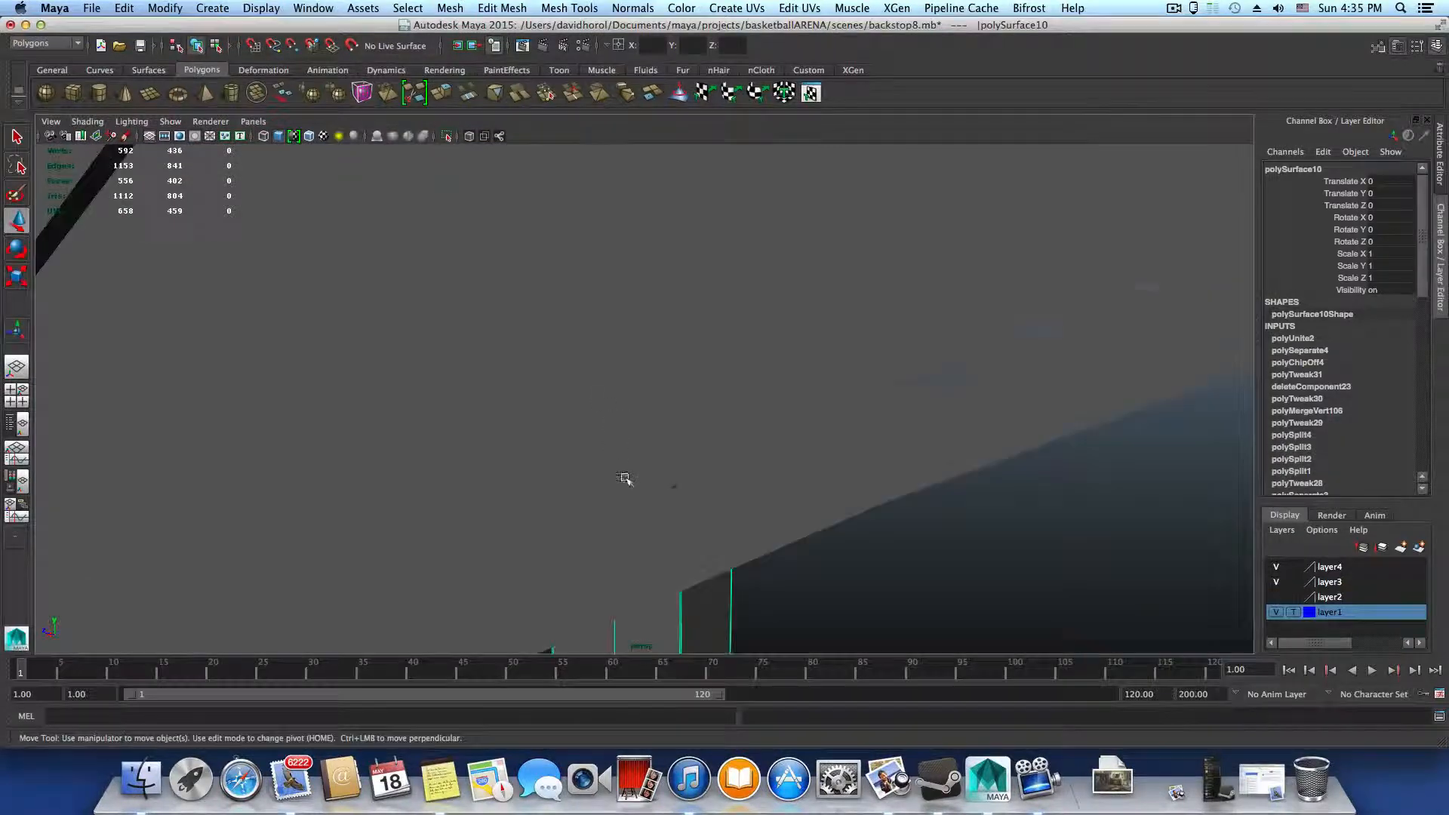
left_click_drag(624, 478, 731, 524, "alt")
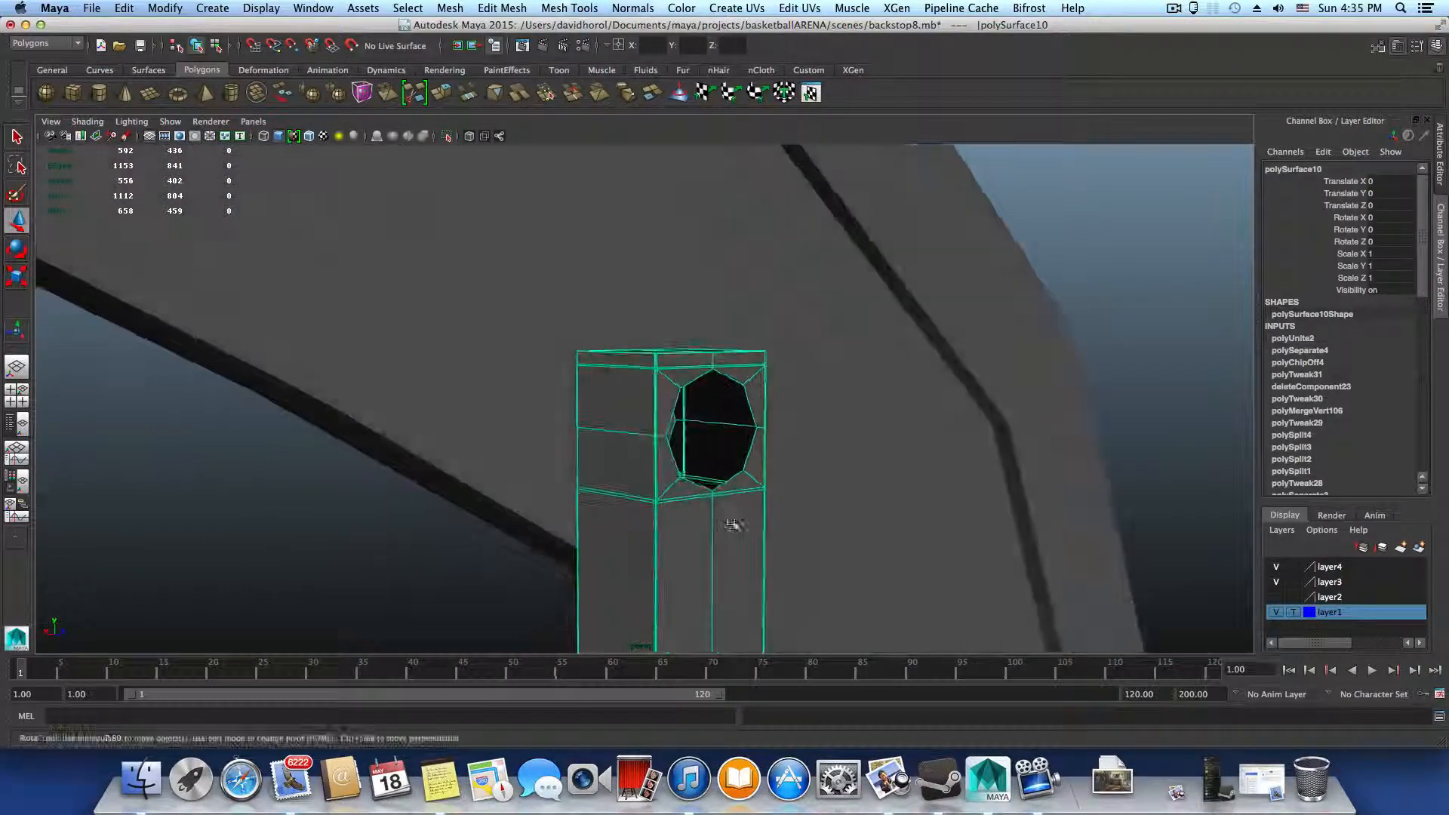
left_click(446, 137)
left_click_drag(599, 599, 829, 601, "alt")
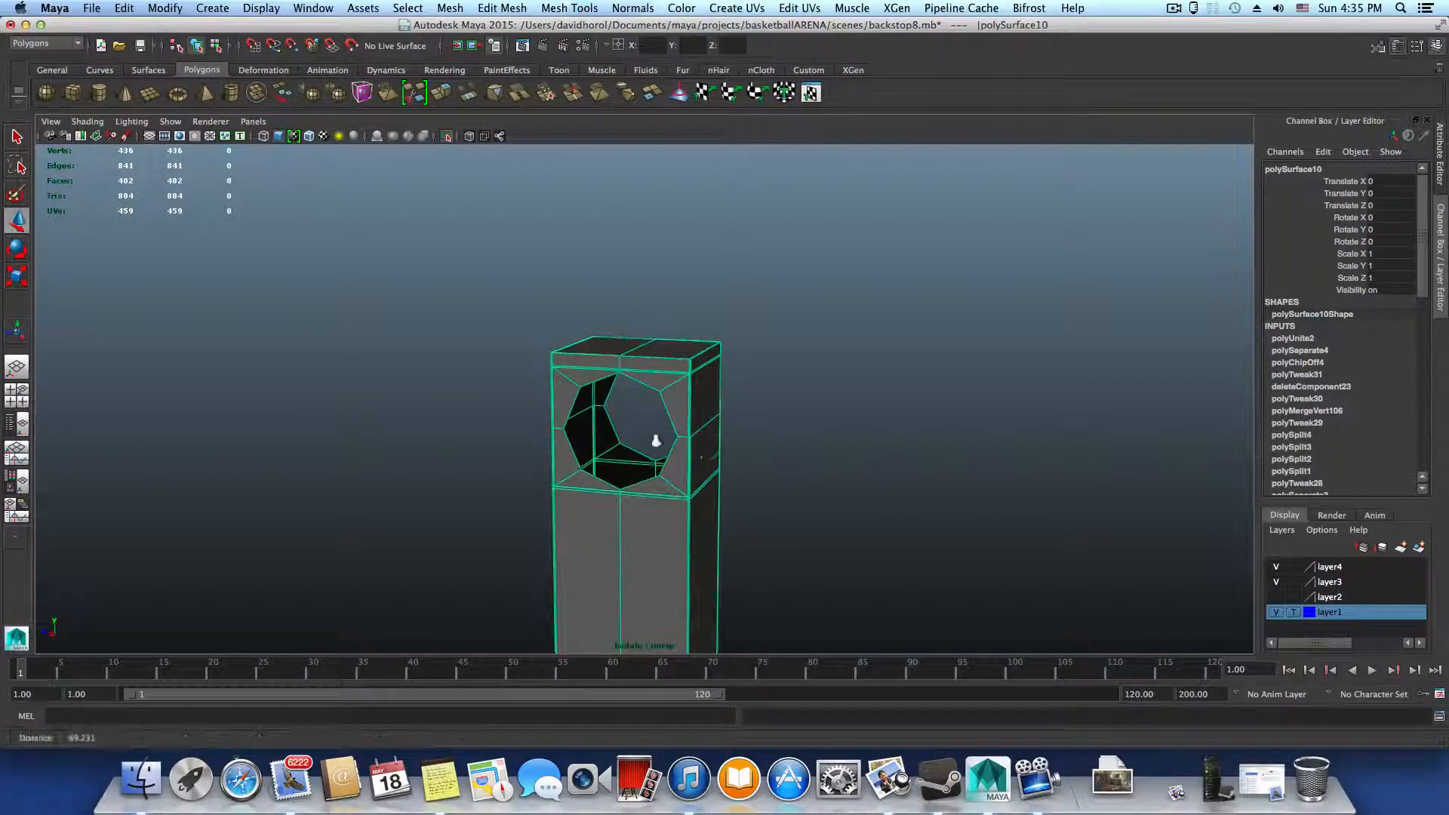
Try to shift the ring's upper corner vertex downward to check whether it is merged, and undo the move
scroll(706, 478, "up", 3)
scroll(809, 469, "up", 3)
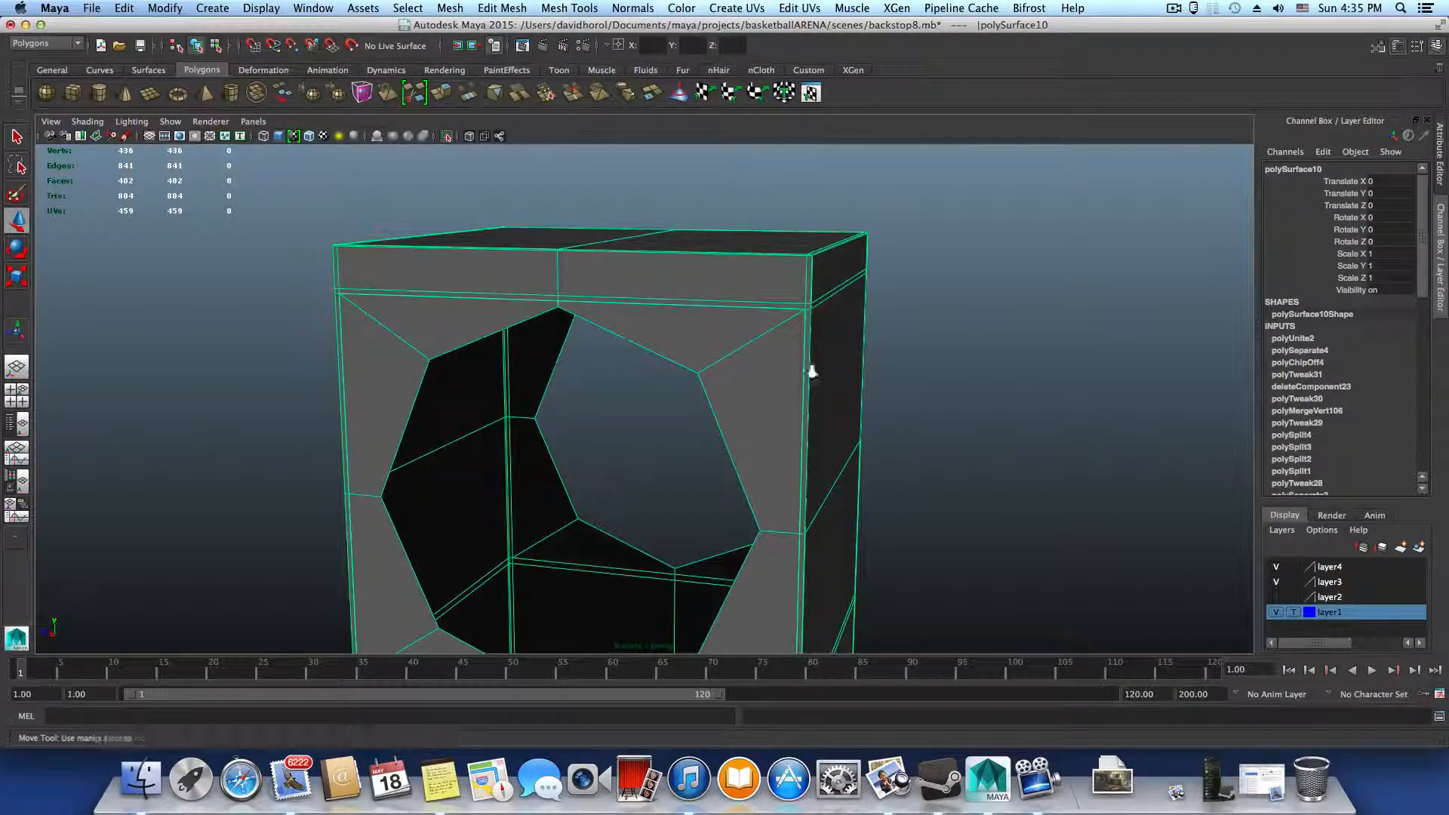
scroll(863, 405, "up", 2)
scroll(748, 404, "down", 3)
right_click_drag(766, 411, 769, 364)
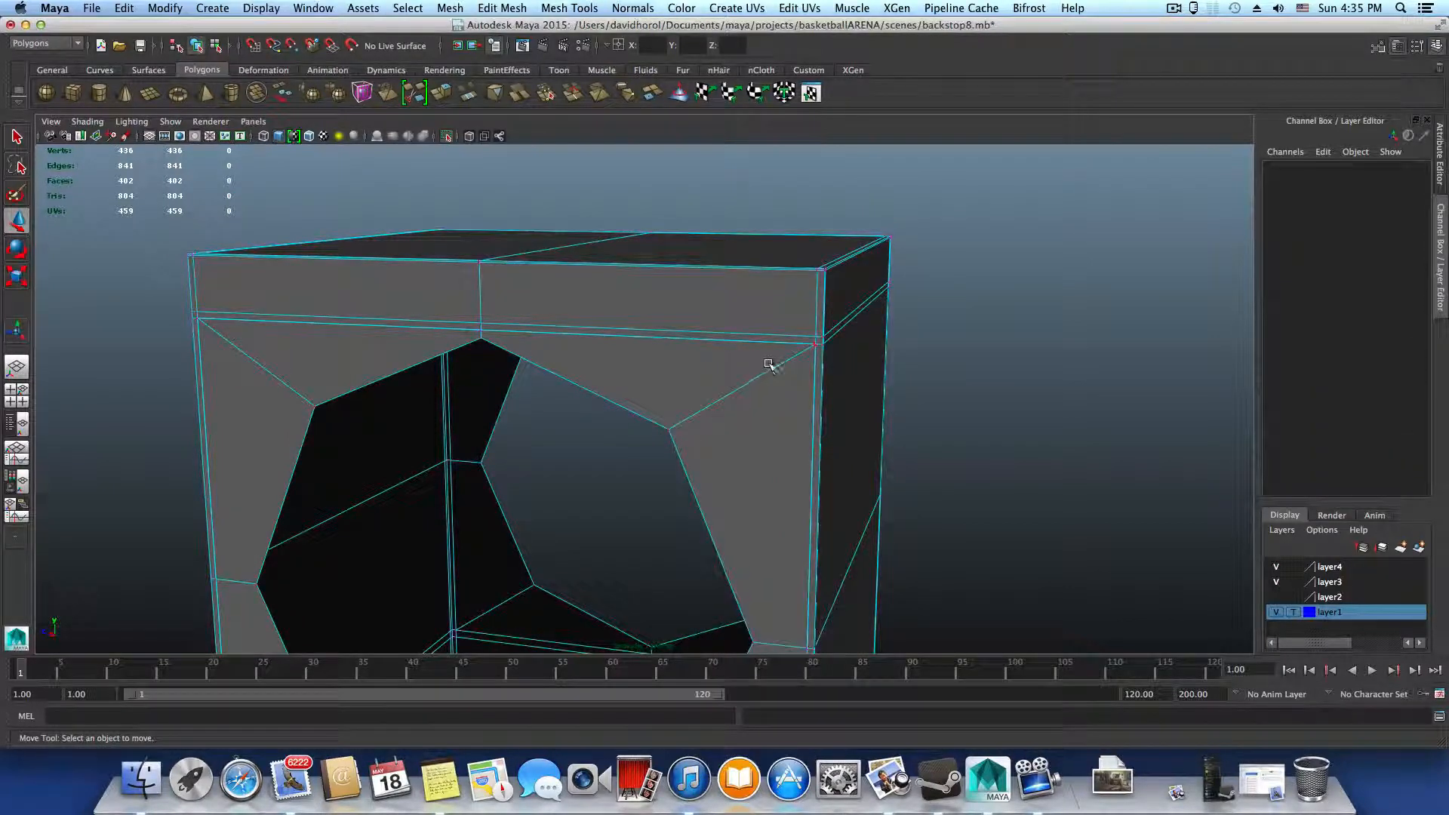
left_click(814, 346)
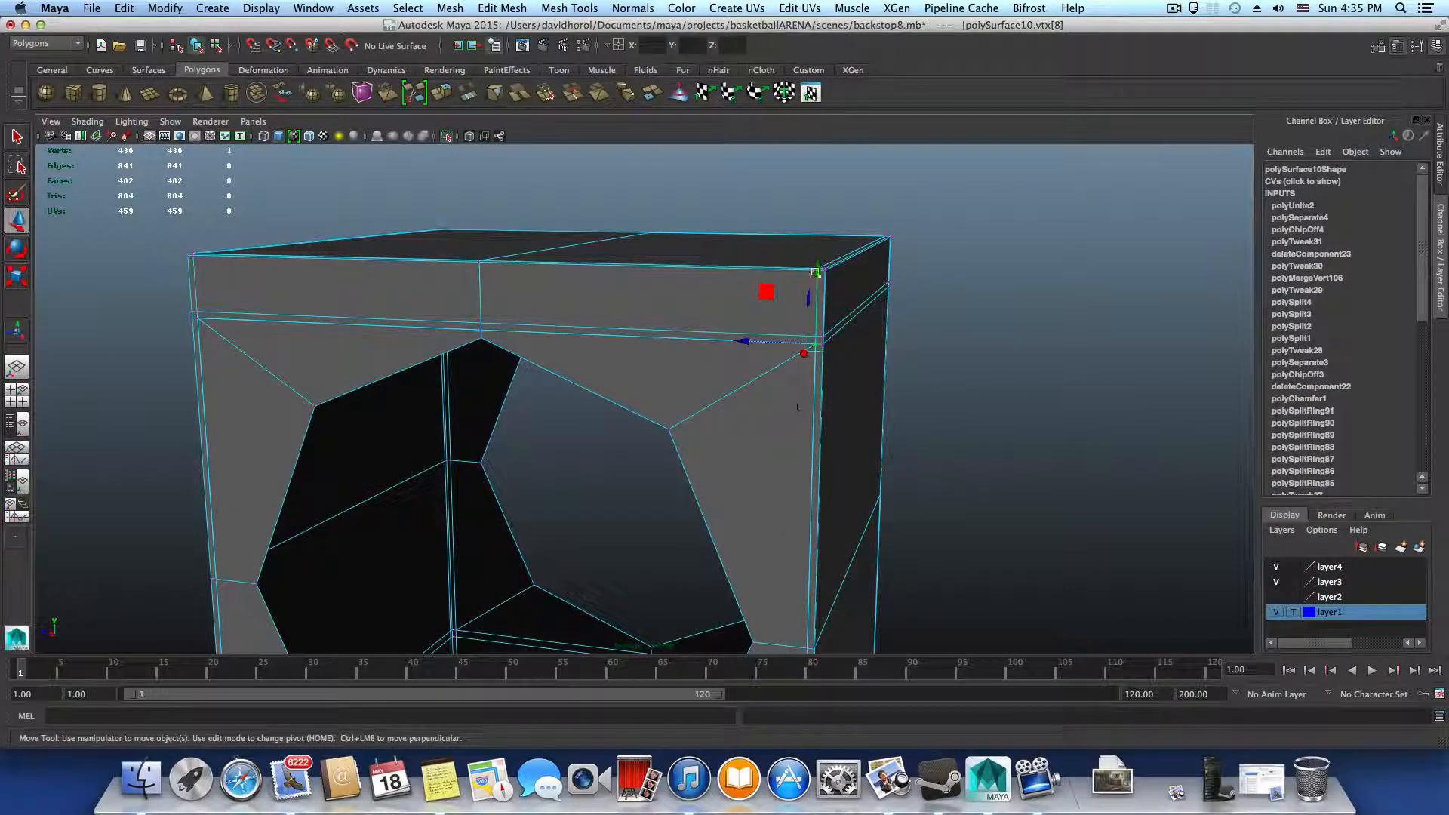
left_click_drag(815, 271, 815, 399)
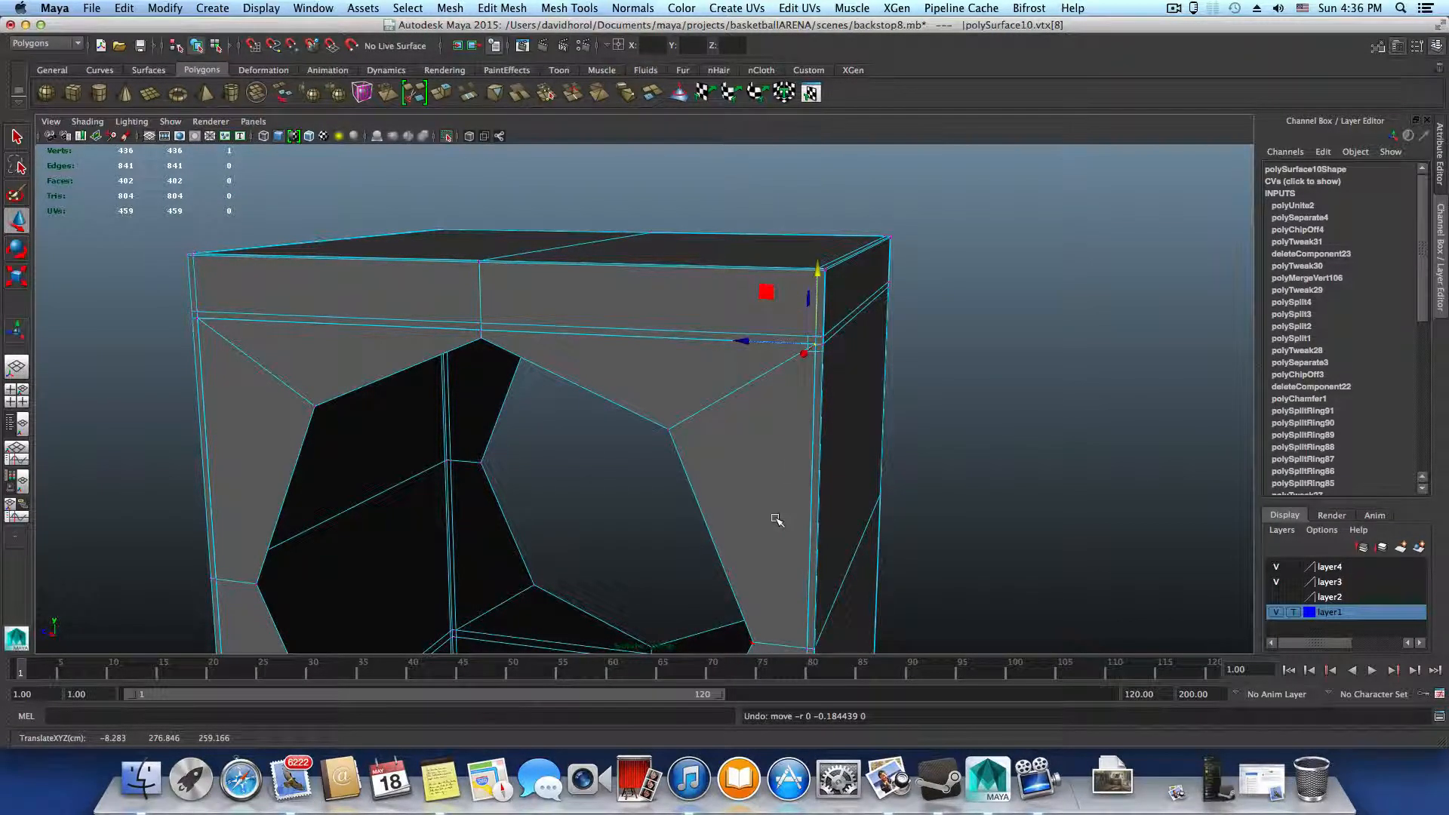
Select all the vertices along the upright's ring side, from its top down past the hole, in a side view
key("F8")
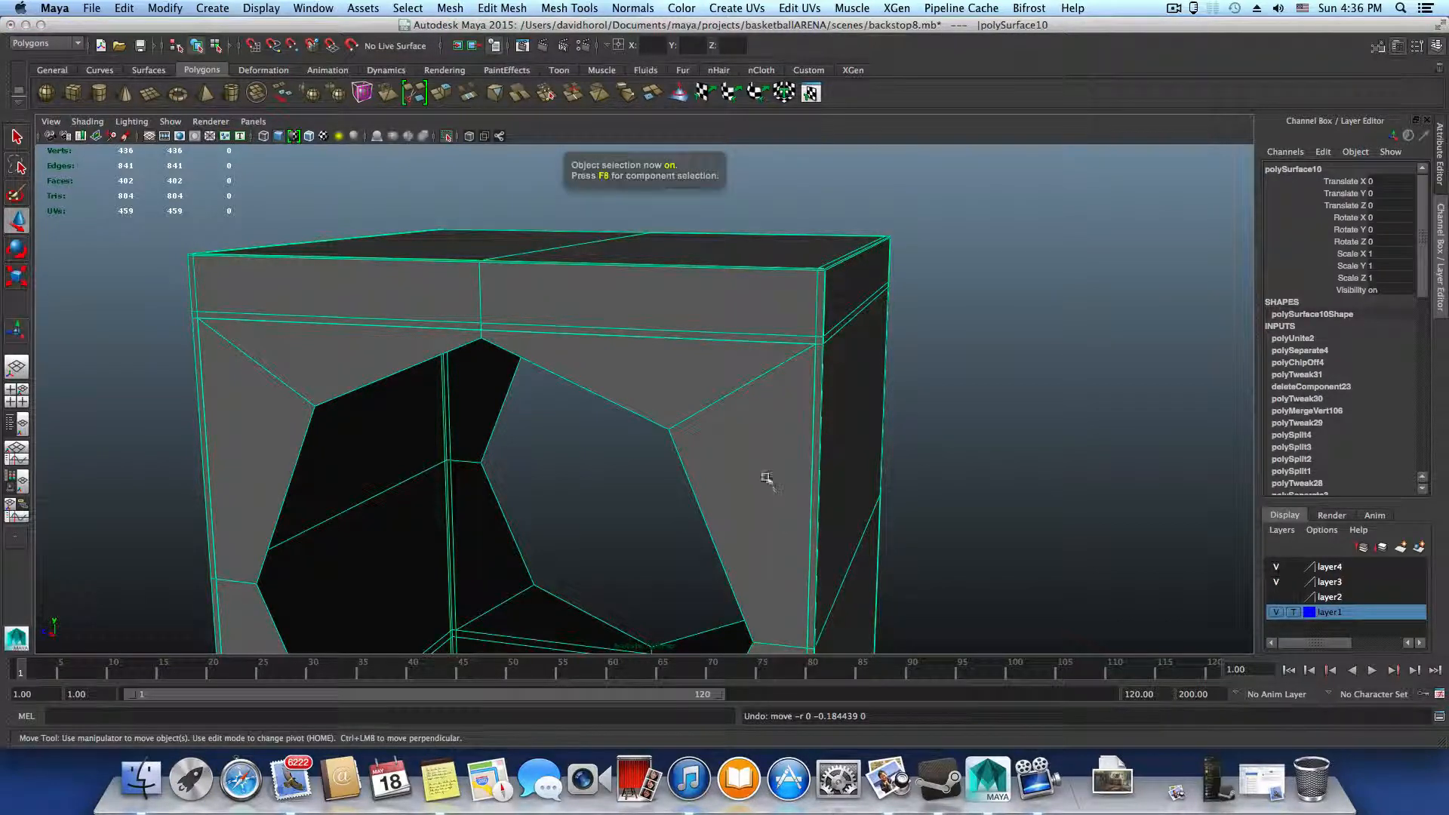
left_click_drag(763, 479, 798, 478, "alt")
right_click_drag(812, 420, 759, 422)
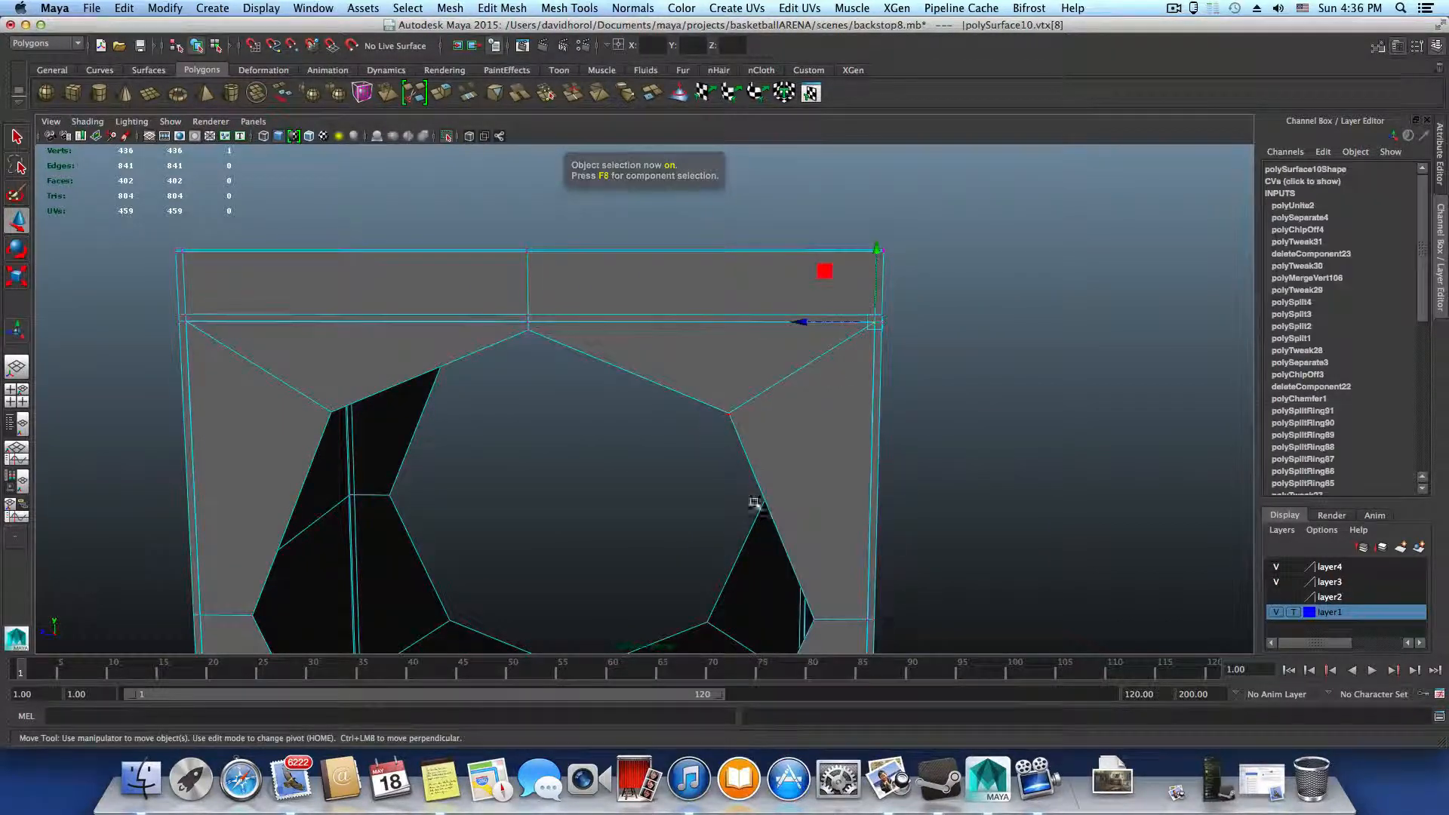
scroll(768, 537, "down", 5)
left_click_drag(768, 538, 581, 467, "alt")
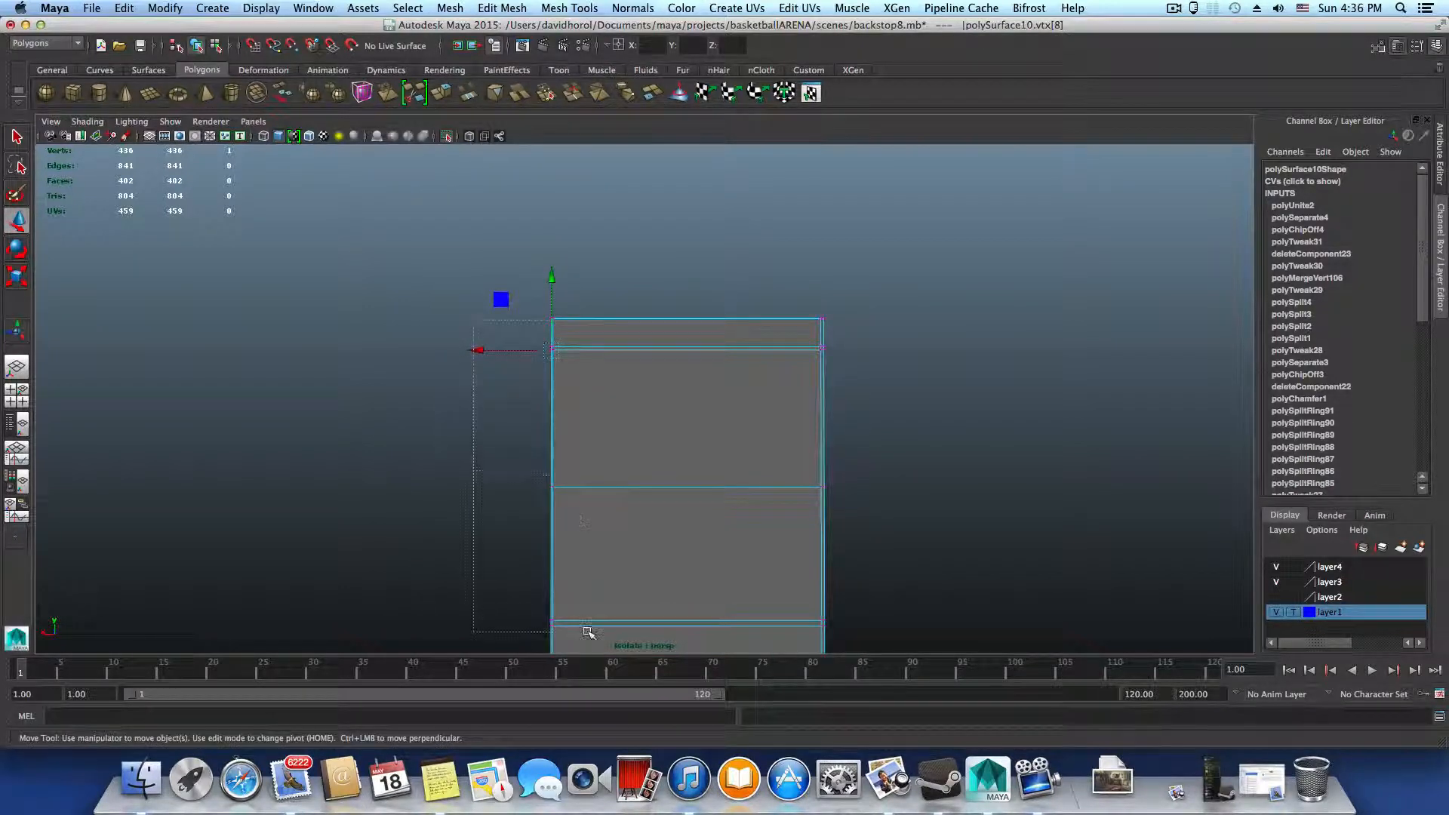
left_click_drag(588, 633, 806, 576)
scroll(806, 576, "up", 6)
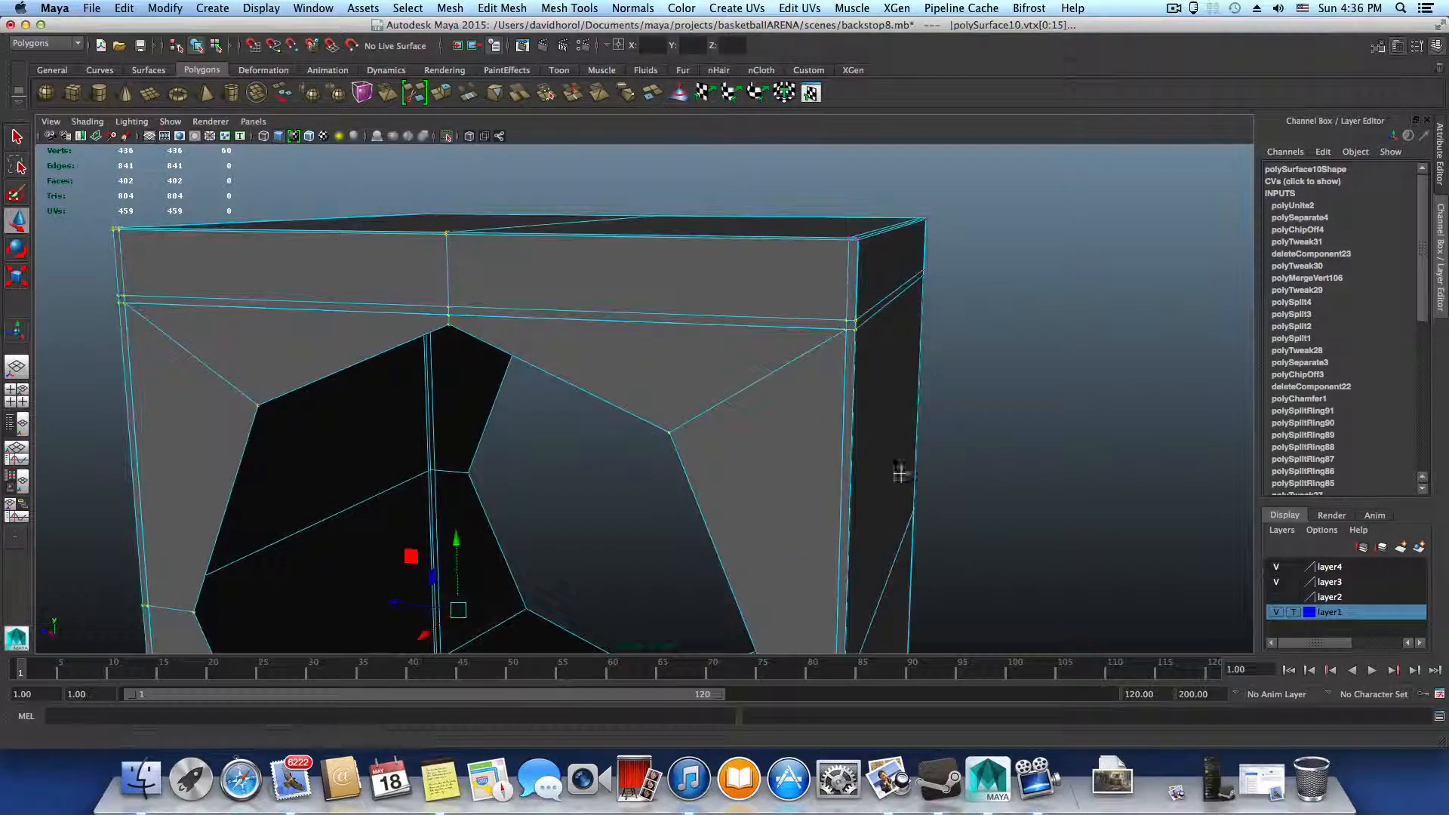
Deselect the border vertices around one upper corner of the upright, keeping the ring's corner vertices selected
middle_click_drag(901, 472, 760, 537, "alt")
left_click_drag(760, 537, 783, 533, "alt")
right_click_drag(783, 533, 835, 540, "alt")
middle_click_drag(835, 541, 779, 568, "alt")
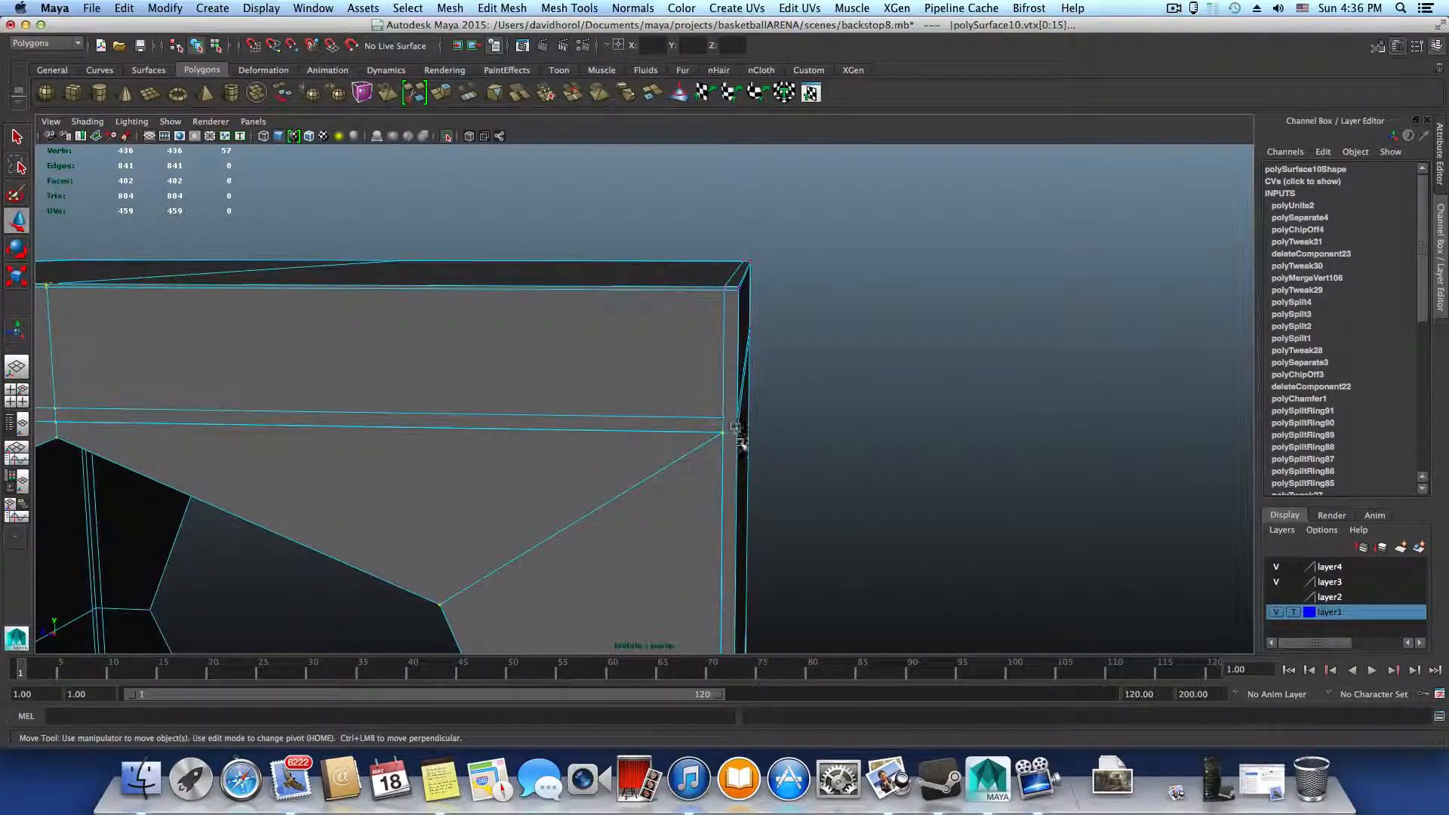
left_click_drag(742, 444, 760, 471, "ctrl")
Deselect the extra border vertices above the hole's middle and around the other upper corner, keeping the ring's seam vertices
middle_click_drag(587, 494, 1036, 500, "alt")
middle_click_drag(709, 501, 884, 505, "alt")
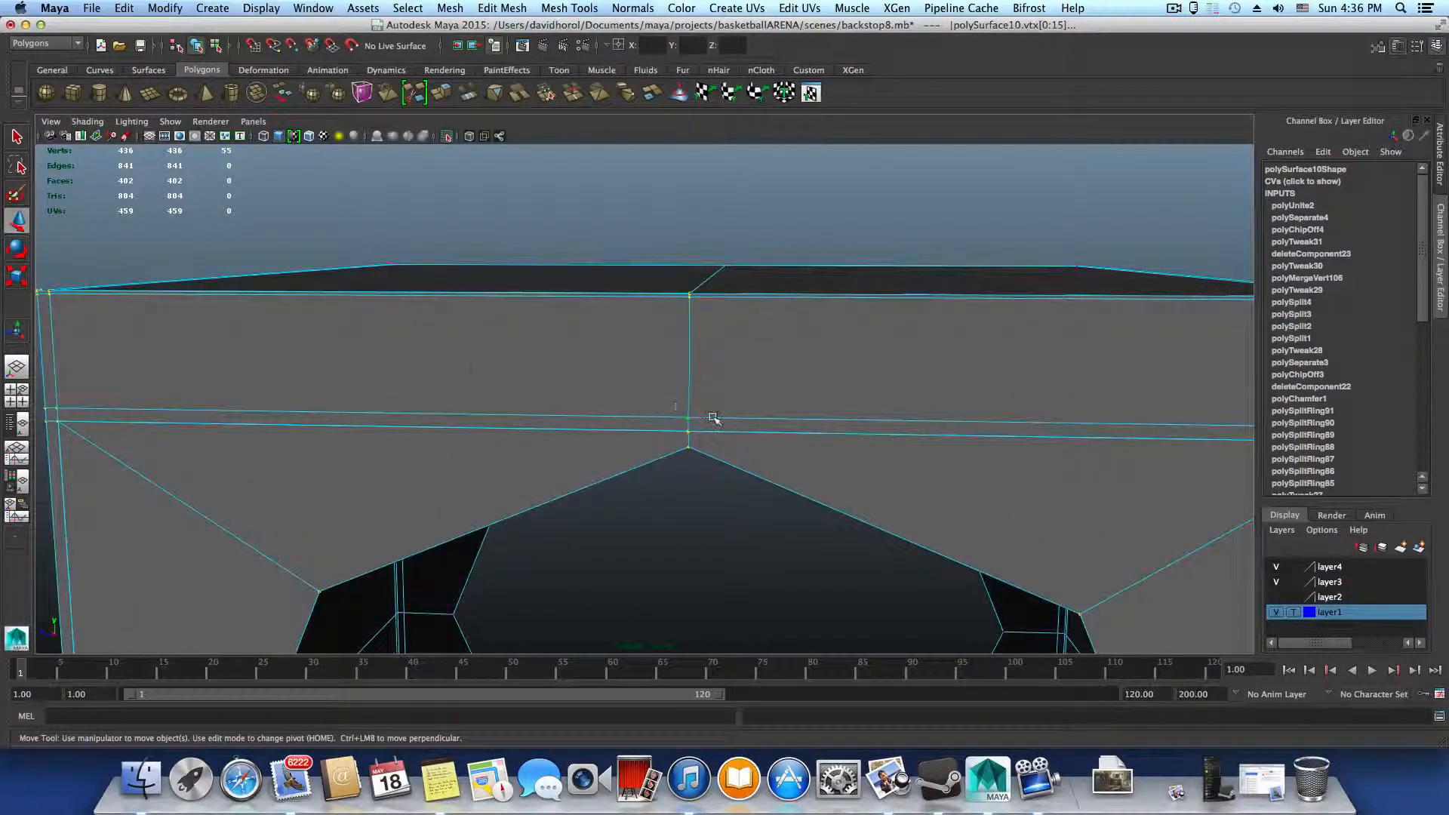
left_click_drag(714, 418, 678, 434, "ctrl")
left_click_drag(610, 501, 608, 498, "alt")
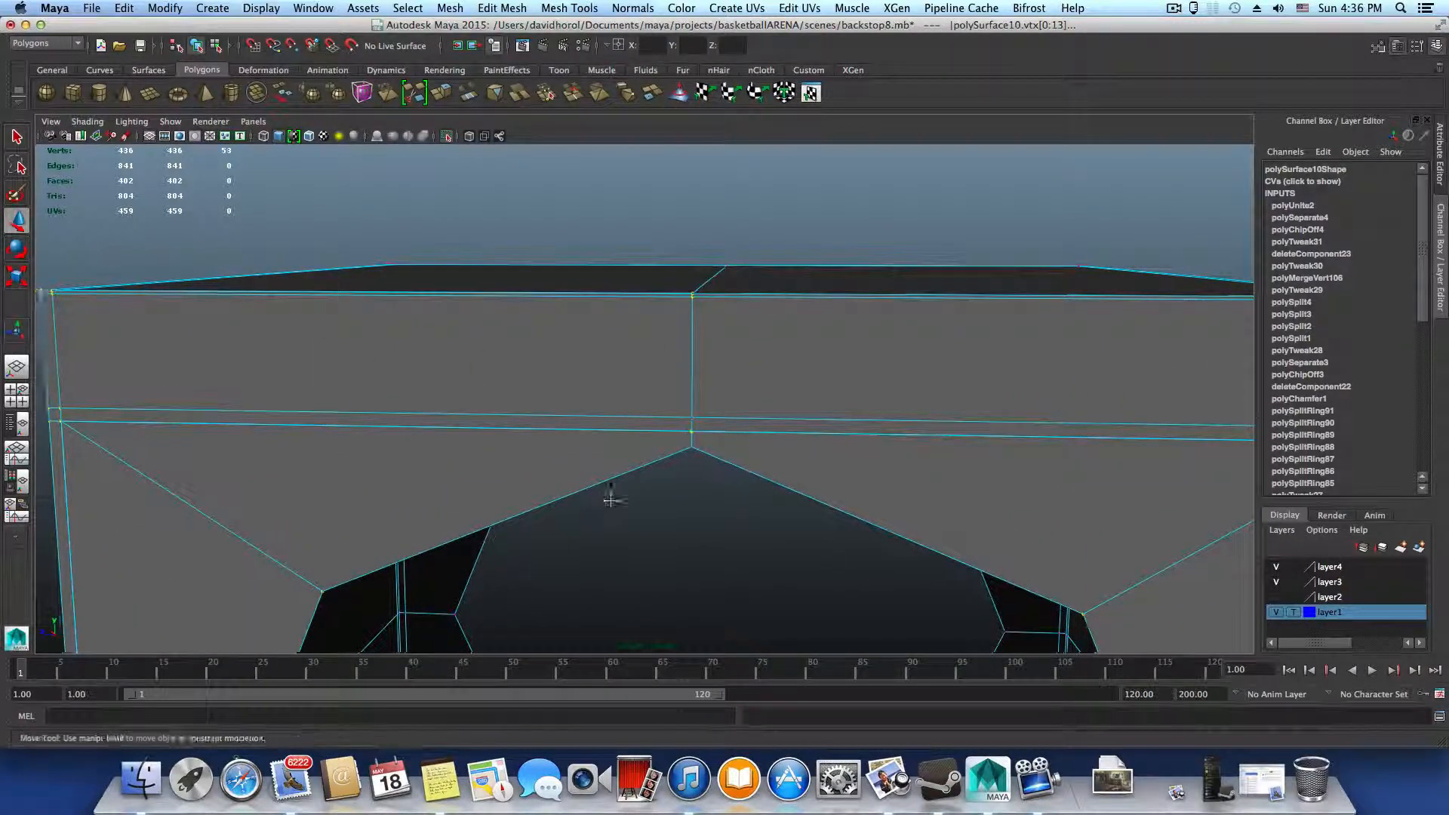
middle_click_drag(608, 498, 1076, 481, "alt")
left_click_drag(545, 442, 571, 431, "alt")
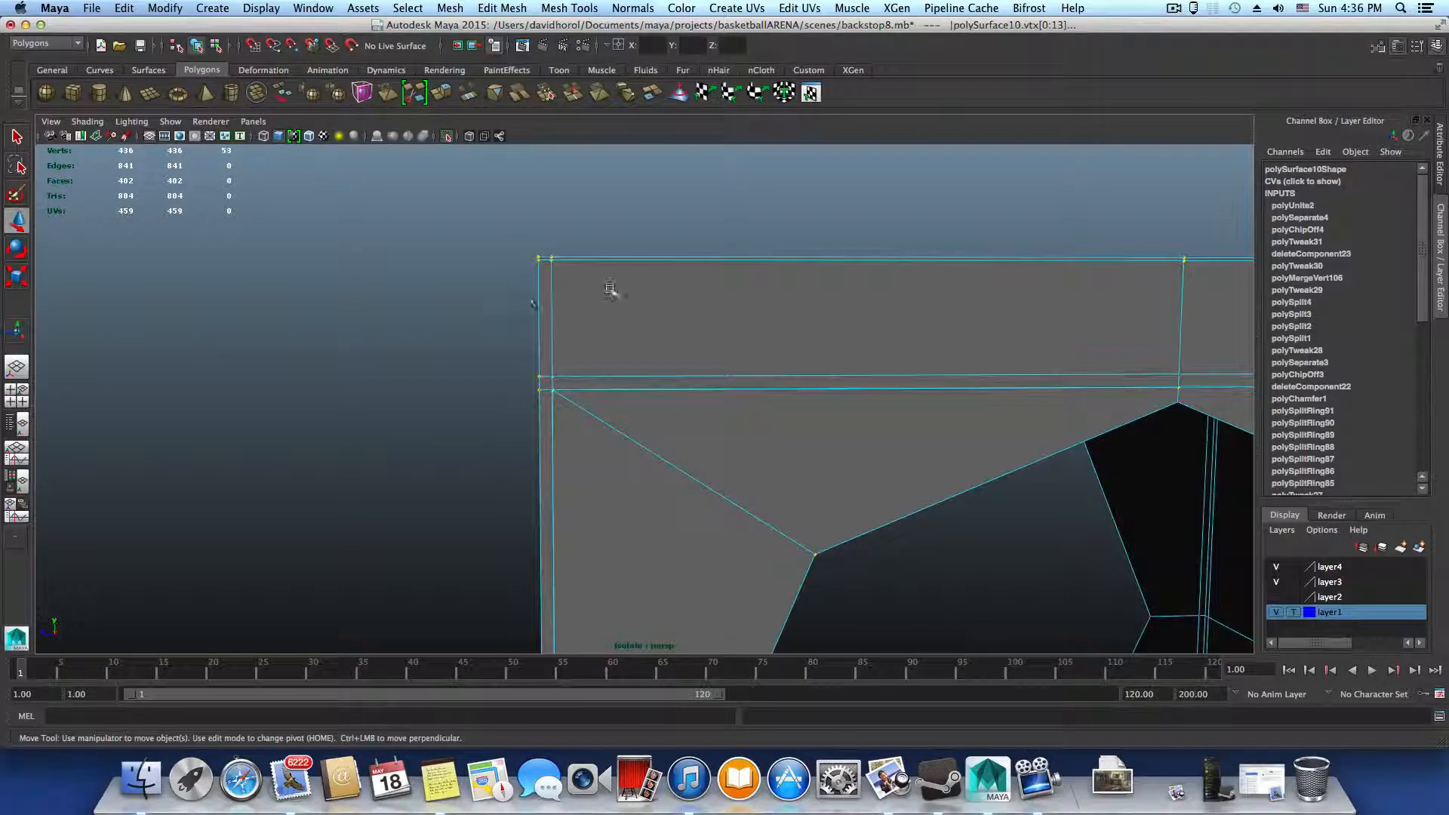
left_click_drag(573, 379, 543, 419, "ctrl")
left_click_drag(529, 531, 569, 542, "alt")
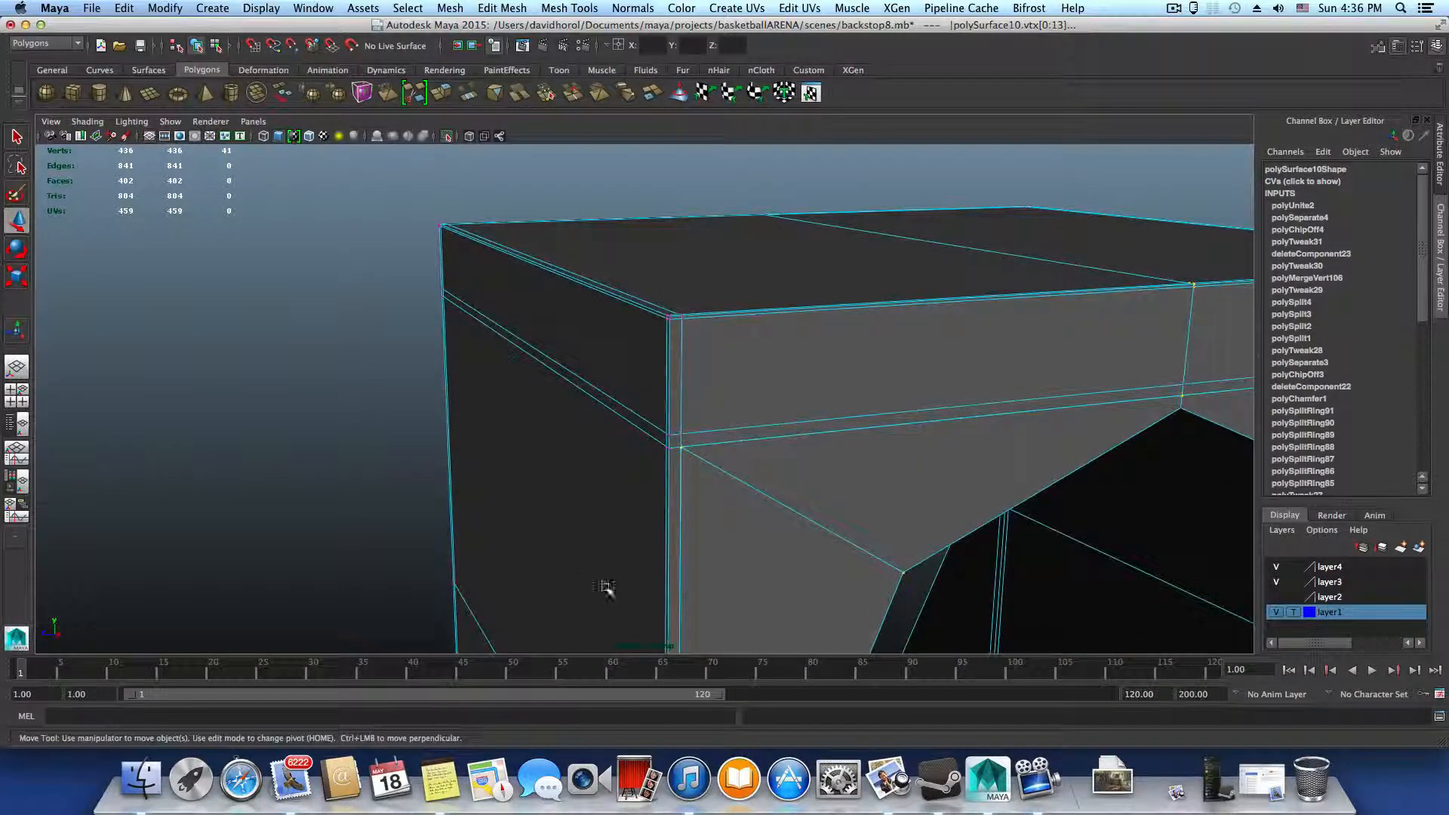
Deselect the outer edge and hole-rim vertices at mid-height on one side of the hole
middle_click_drag(599, 634, 527, 504, "alt")
middle_click_drag(534, 611, 520, 513, "alt")
left_click_drag(519, 513, 492, 460, "alt")
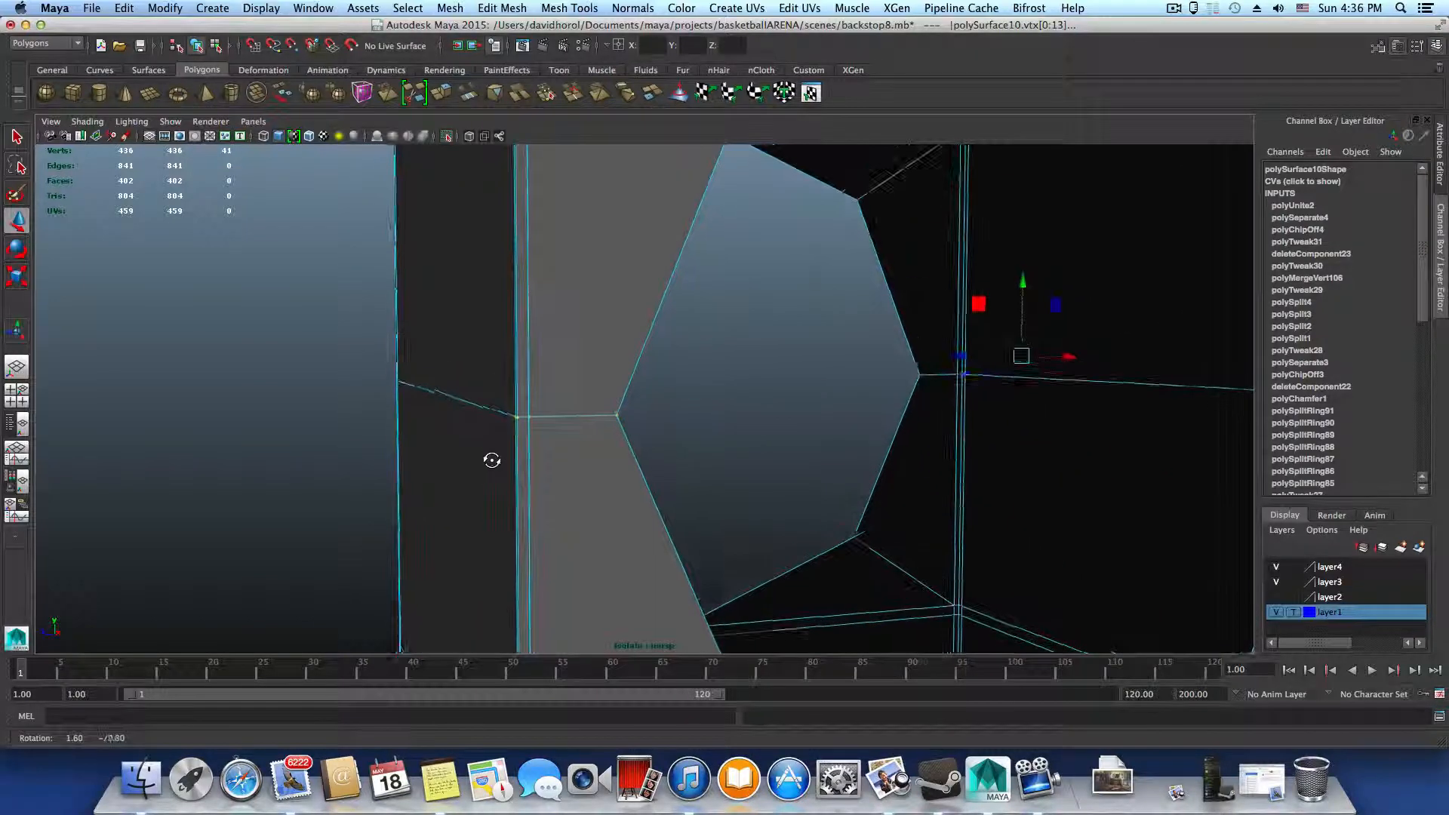
left_click_drag(497, 399, 556, 461)
left_click_drag(545, 395, 604, 457, "ctrl")
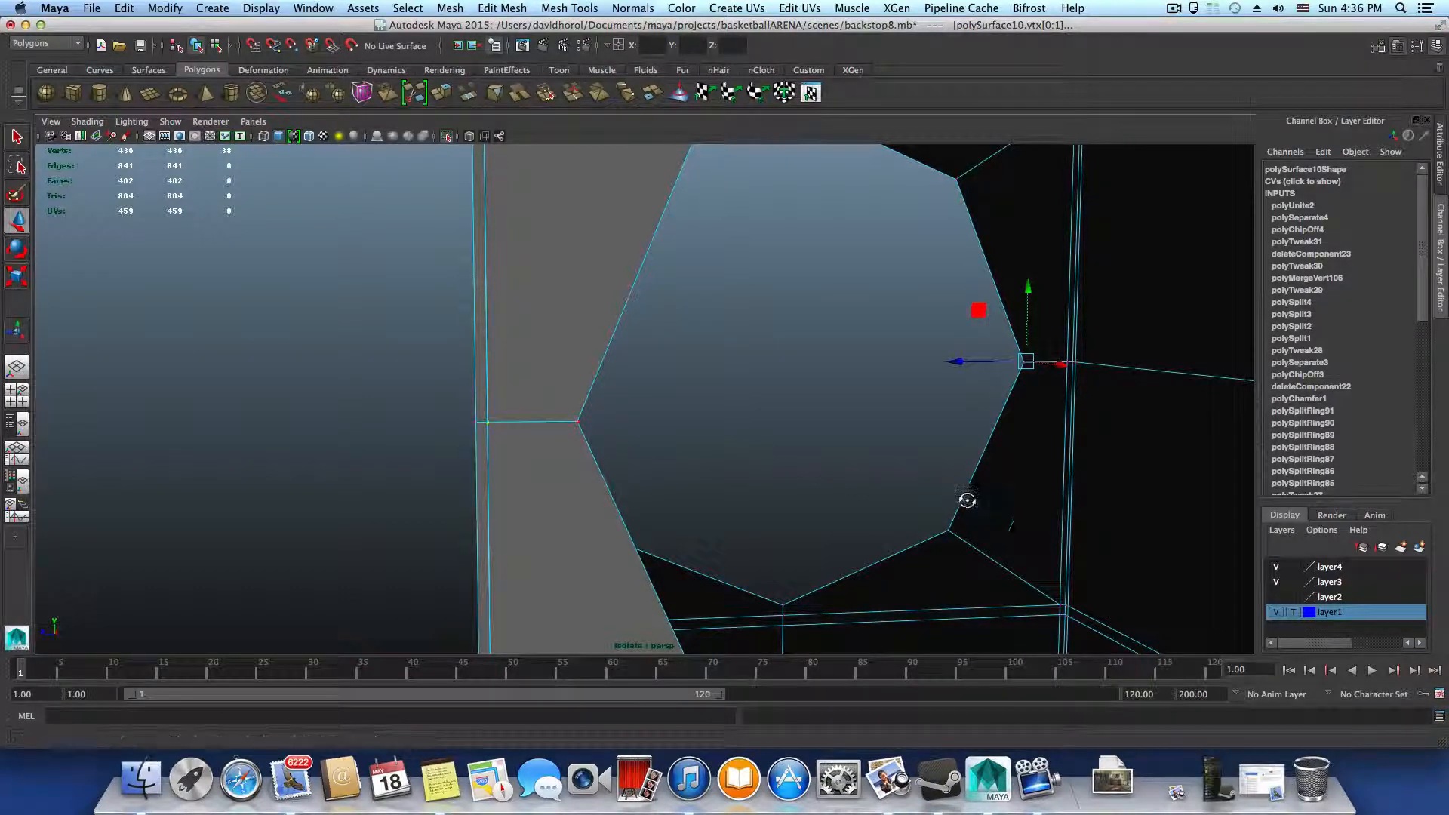
Deselect the outer edge and hole-rim vertices at mid-height on the opposite side of the hole
scroll(964, 498, "up", 4)
left_click_drag(944, 508, 656, 428, "alt")
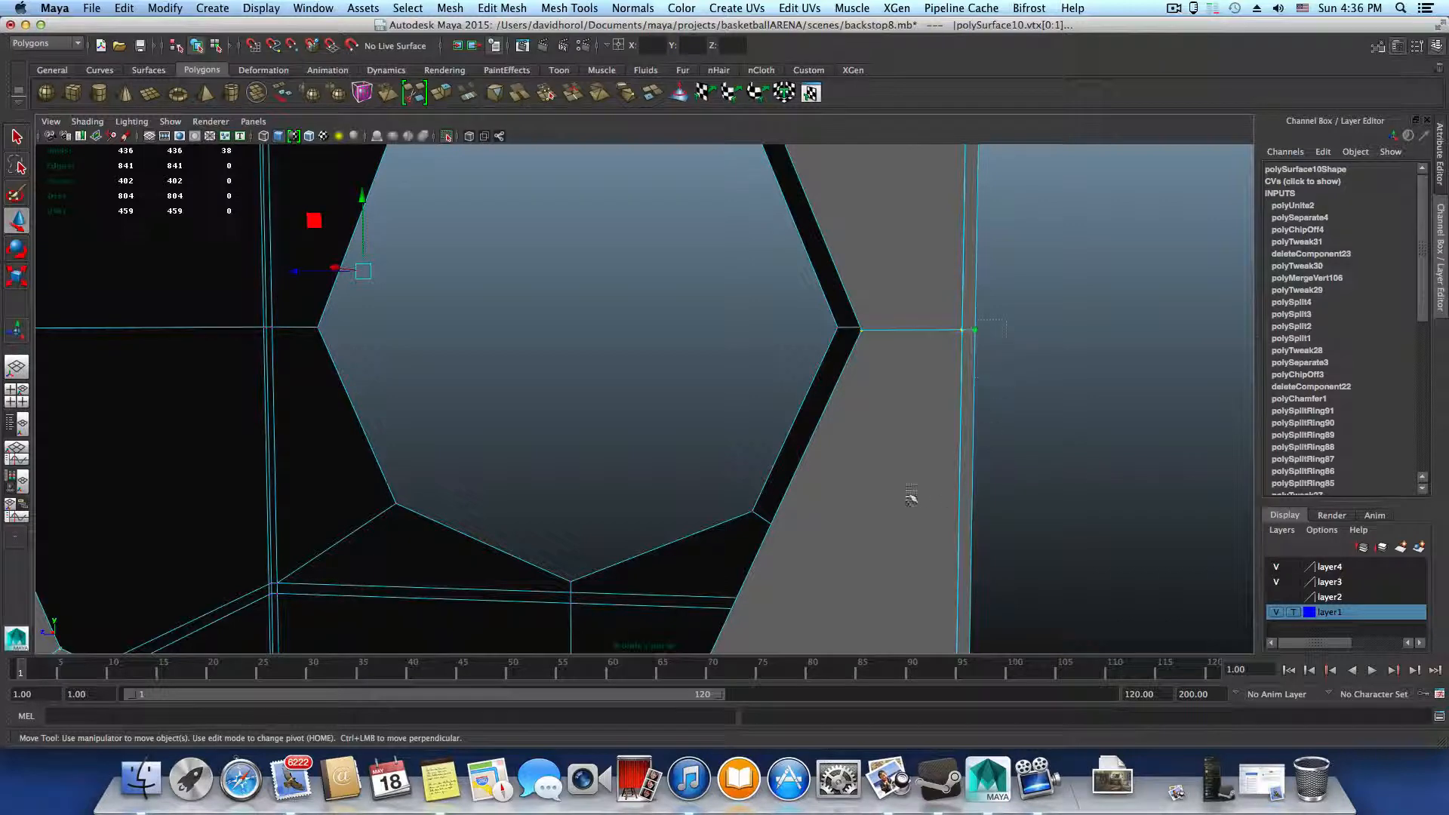
left_click_drag(890, 485, 891, 443, "alt")
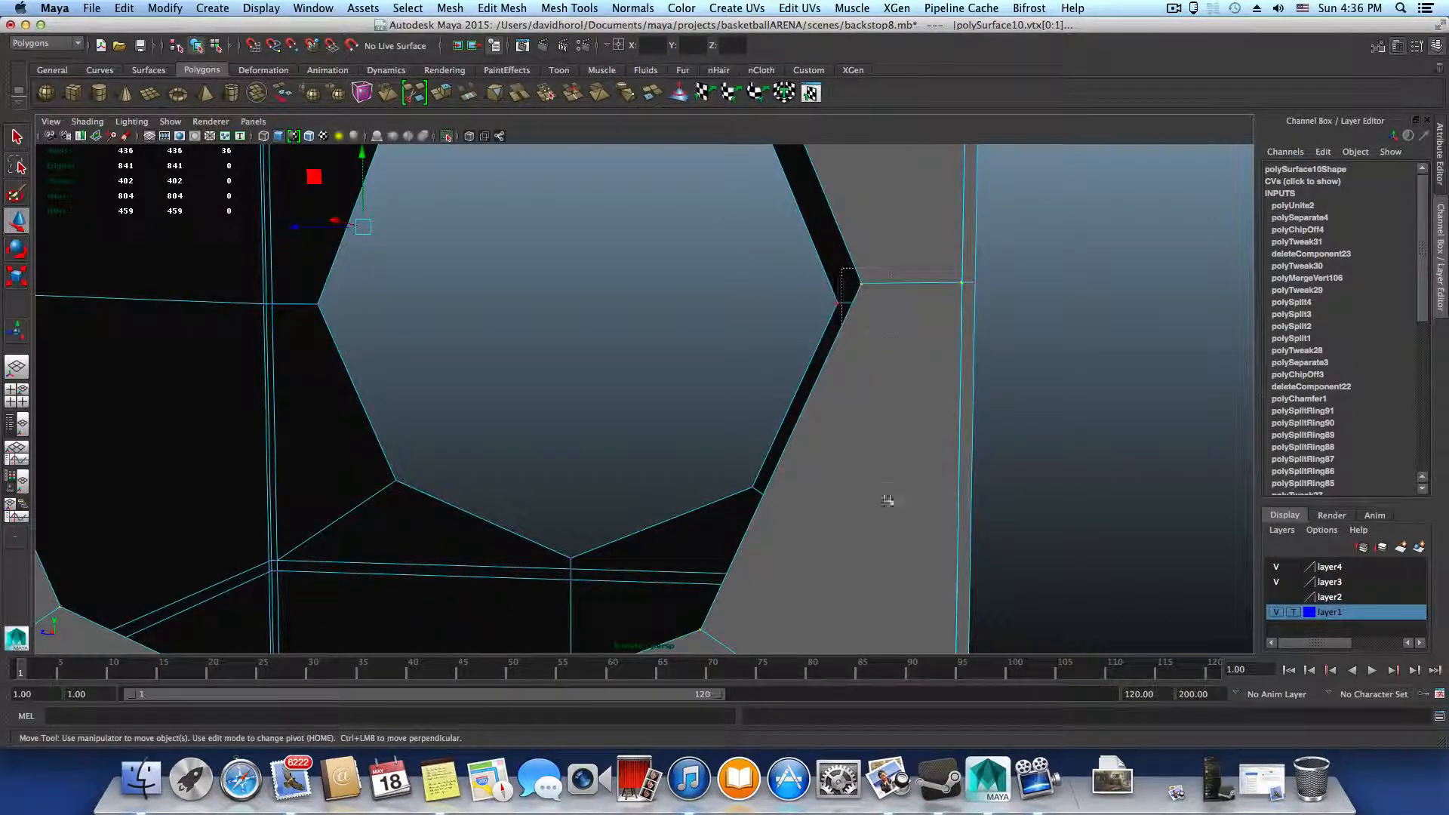
middle_click_drag(854, 526, 838, 404, "alt")
middle_click_drag(837, 520, 824, 436, "alt")
Deselect the extra border vertices at the lower corners and below the hole's middle, keeping the ring's seam vertices
left_click_drag(677, 488, 1031, 568, "alt")
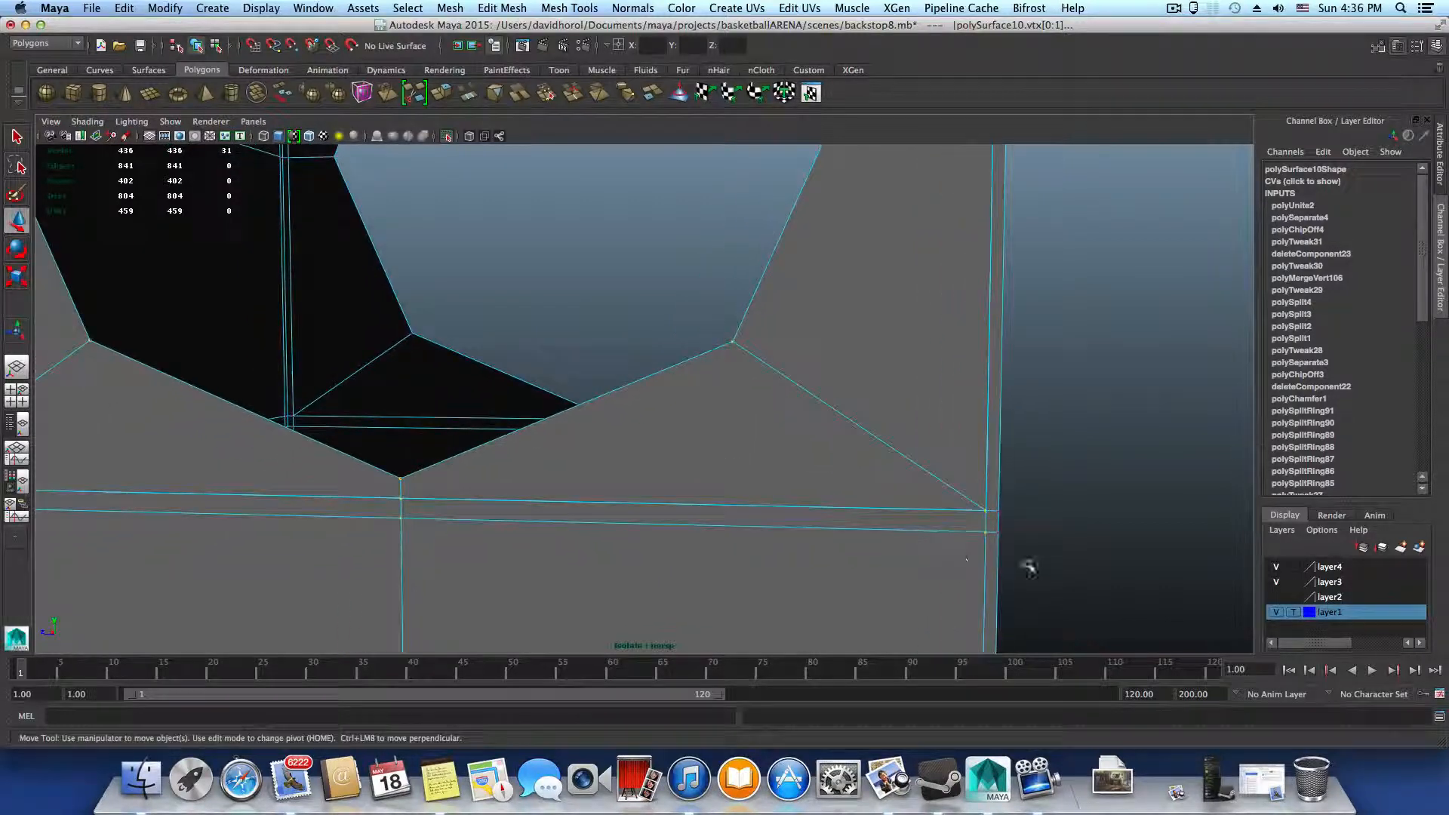
left_click_drag(971, 525, 1026, 554, "ctrl")
middle_click_drag(707, 560, 1035, 551, "alt")
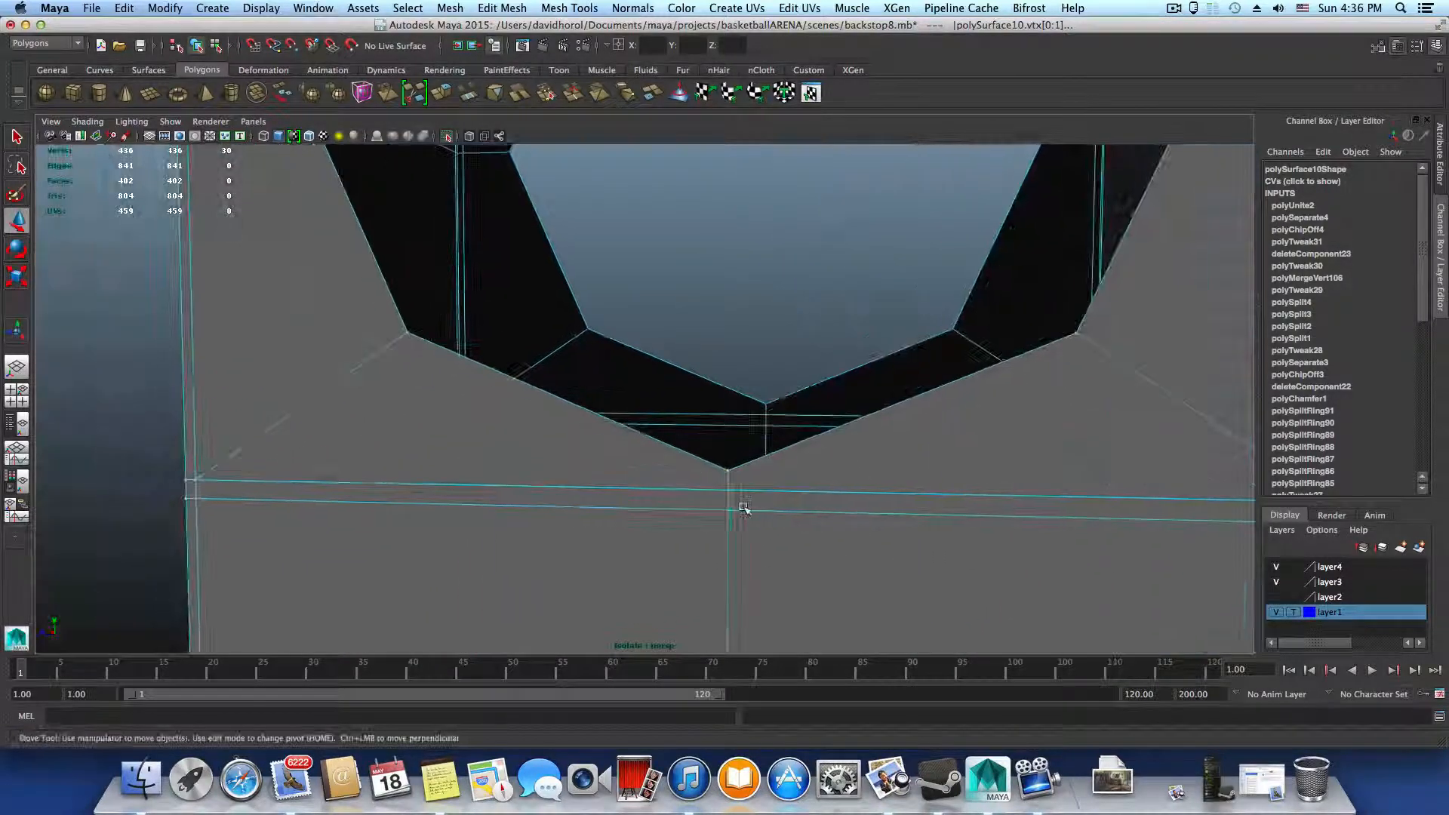
left_click_drag(707, 502, 779, 551, "ctrl")
left_click_drag(747, 481, 750, 483, "ctrl")
middle_click_drag(562, 466, 966, 505, "alt")
left_click_drag(499, 521, 595, 541, "ctrl")
Merge the selected seam vertices around the ring with Merge Components
scroll(530, 549, "down", 5)
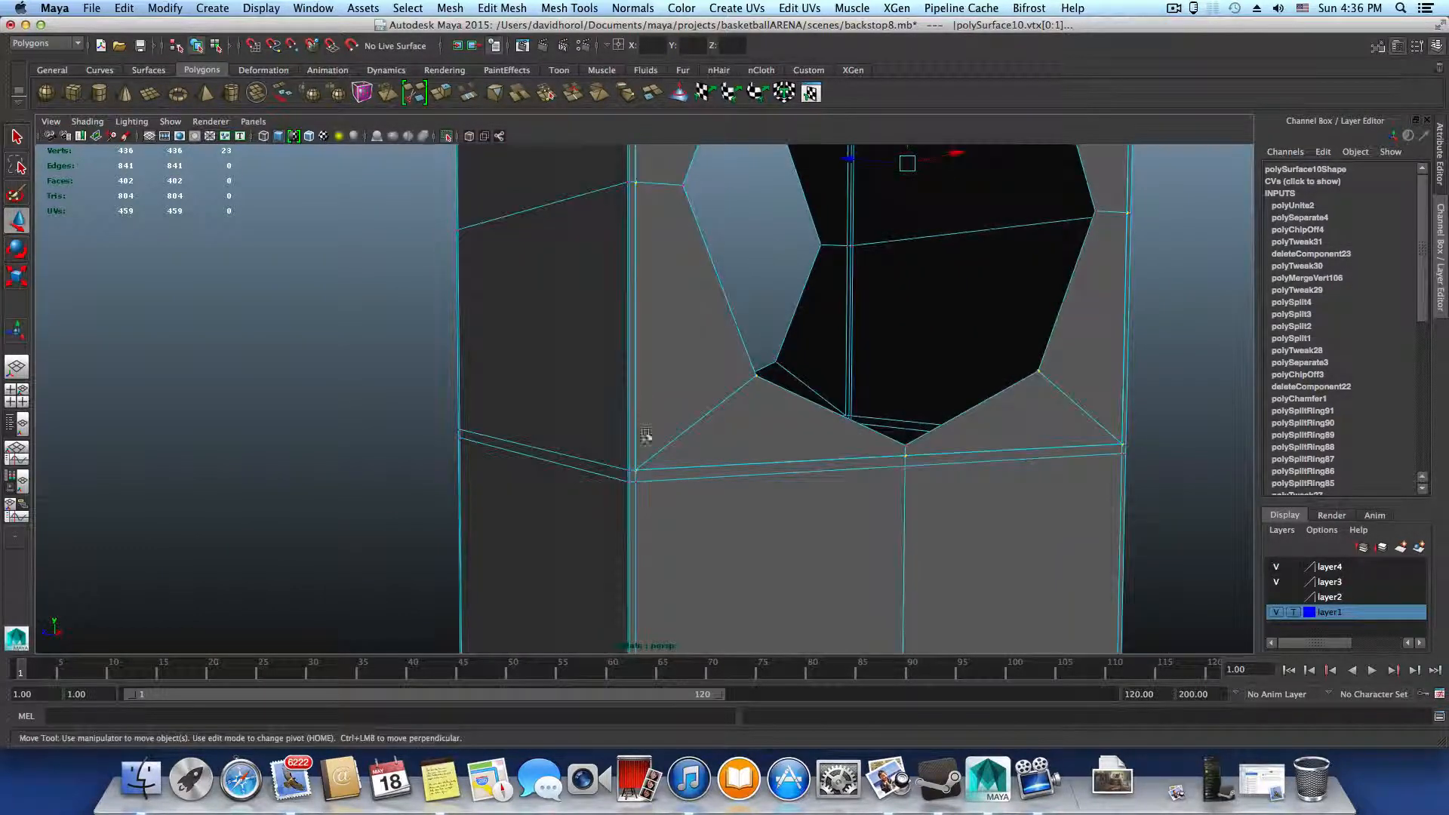
middle_click_drag(647, 433, 602, 608, "alt")
left_click_drag(629, 423, 618, 462, "alt")
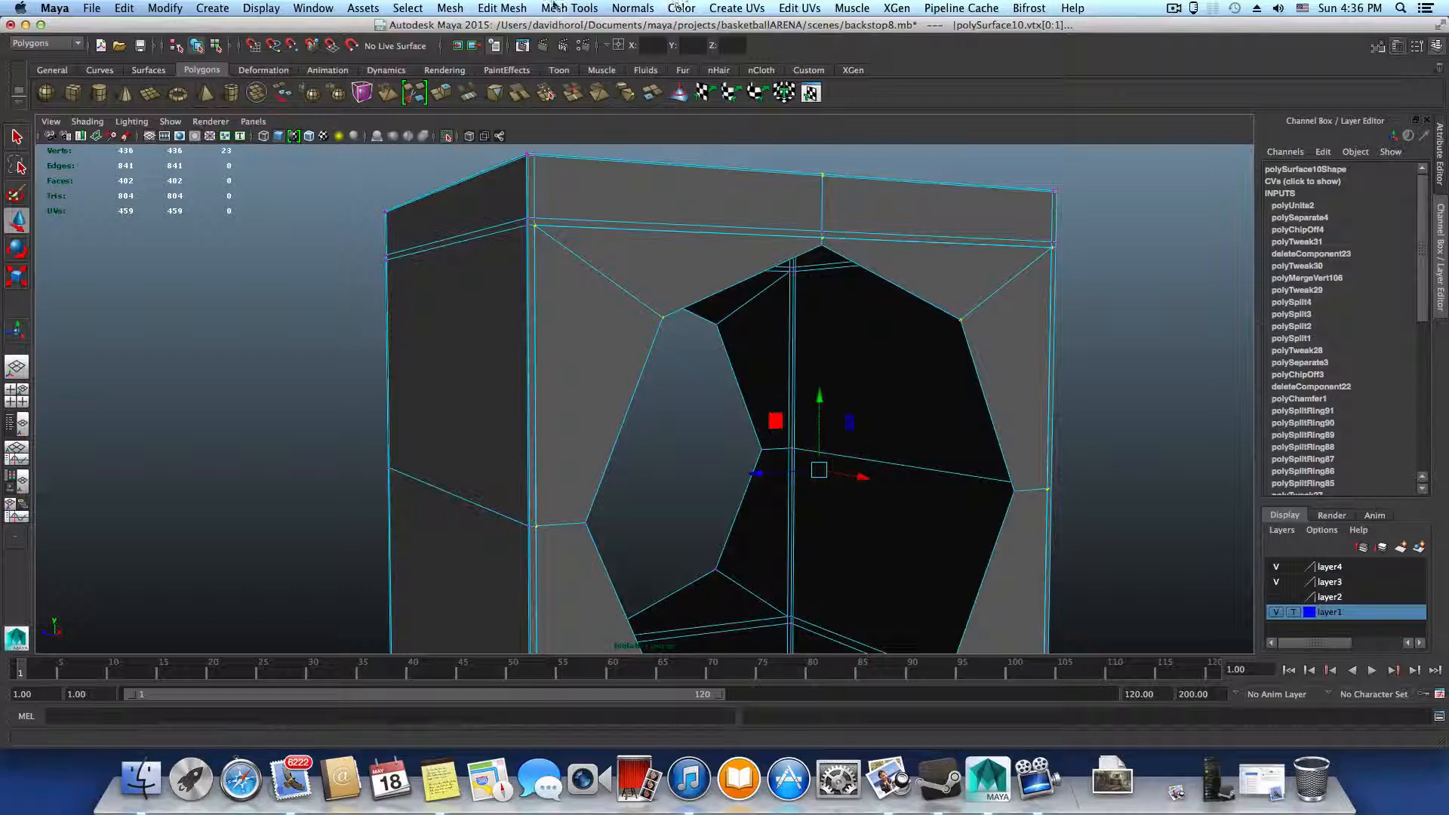
left_click(506, 7)
left_click(521, 42)
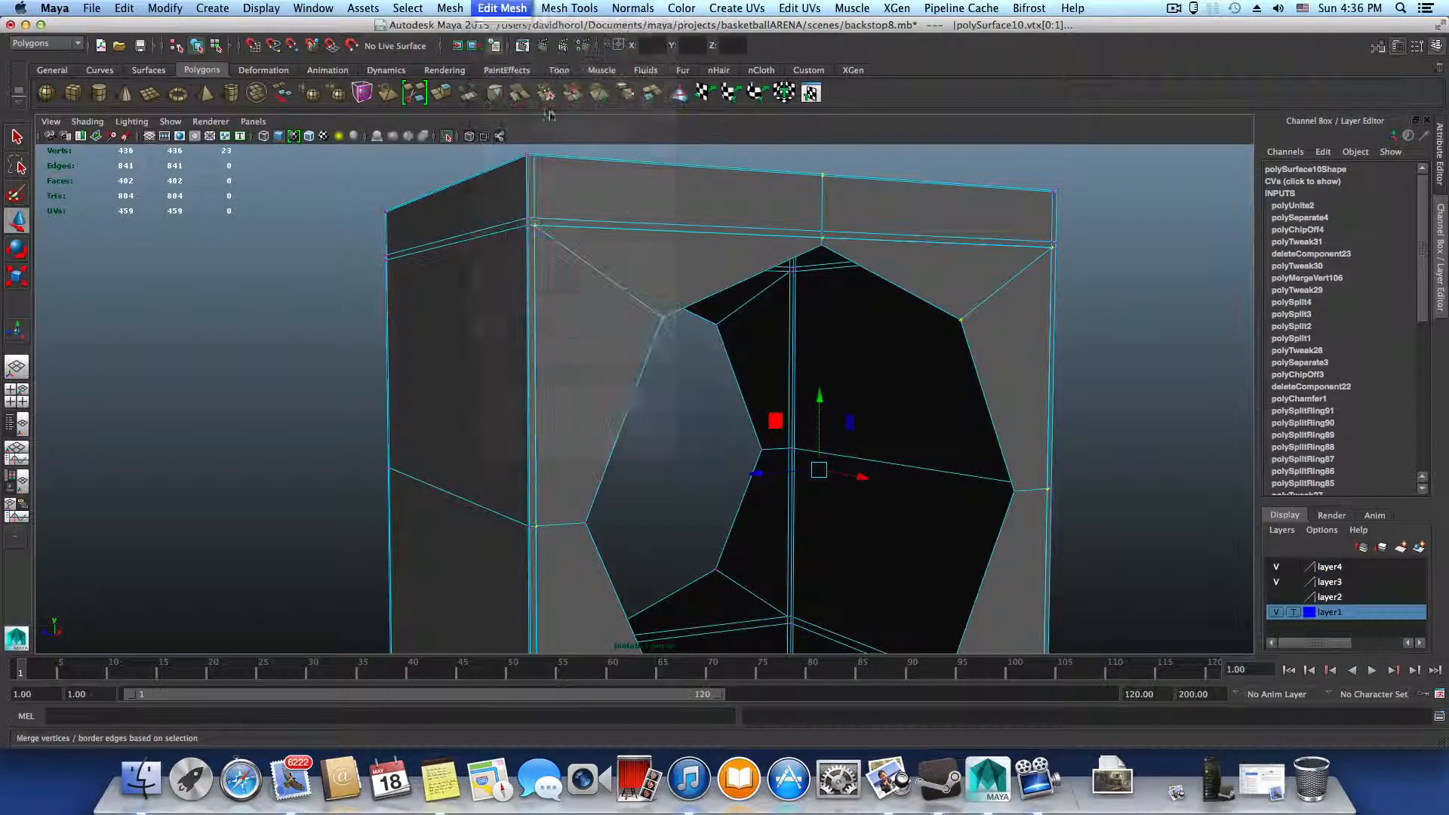
key("F8")
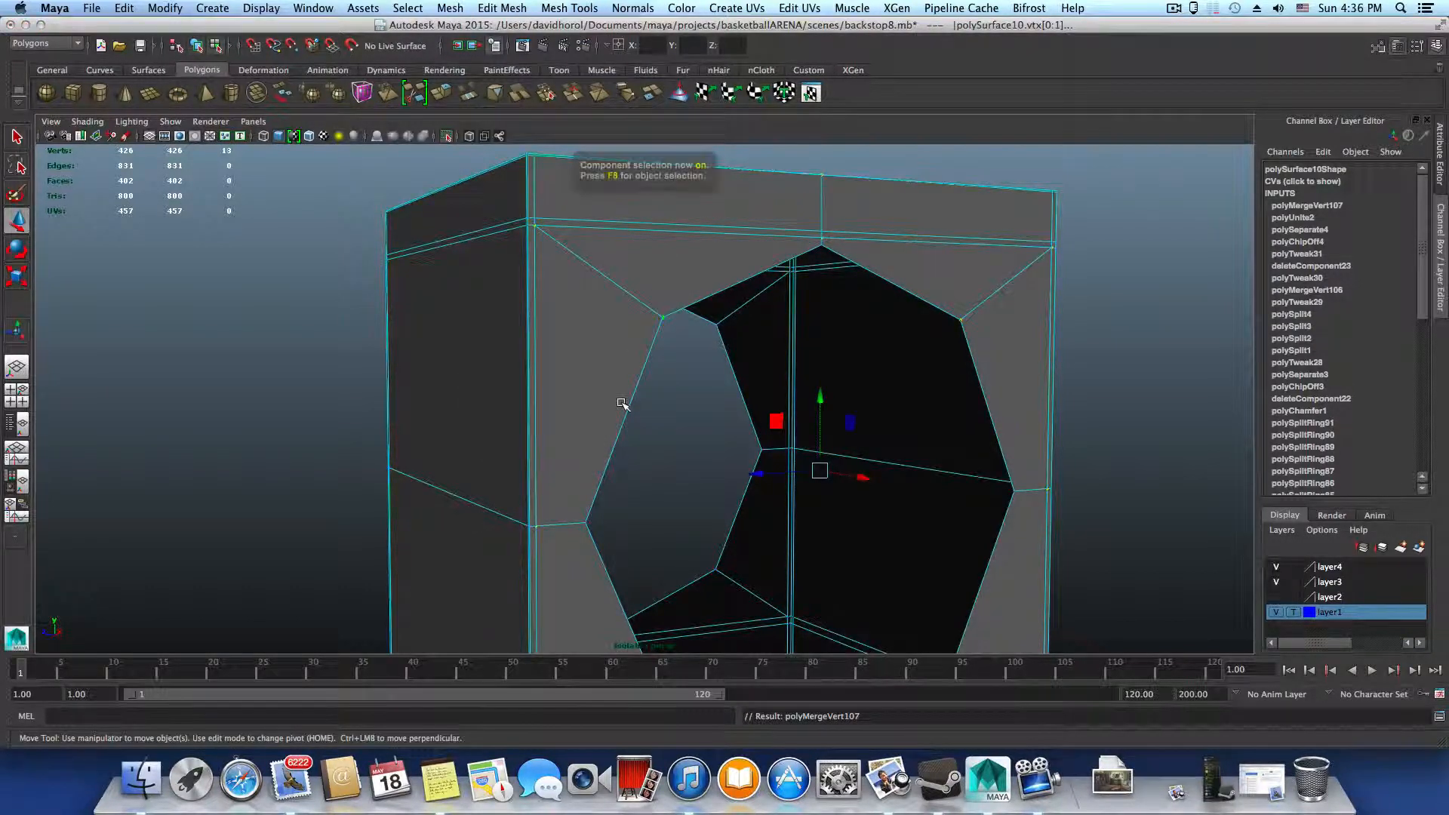
Test the weld at one upper ring corner by moving its vertex vertically, and undo the move
right_click_drag(585, 401, 610, 538, "alt")
middle_click_drag(534, 348, 570, 447, "alt")
right_click_drag(551, 370, 493, 371)
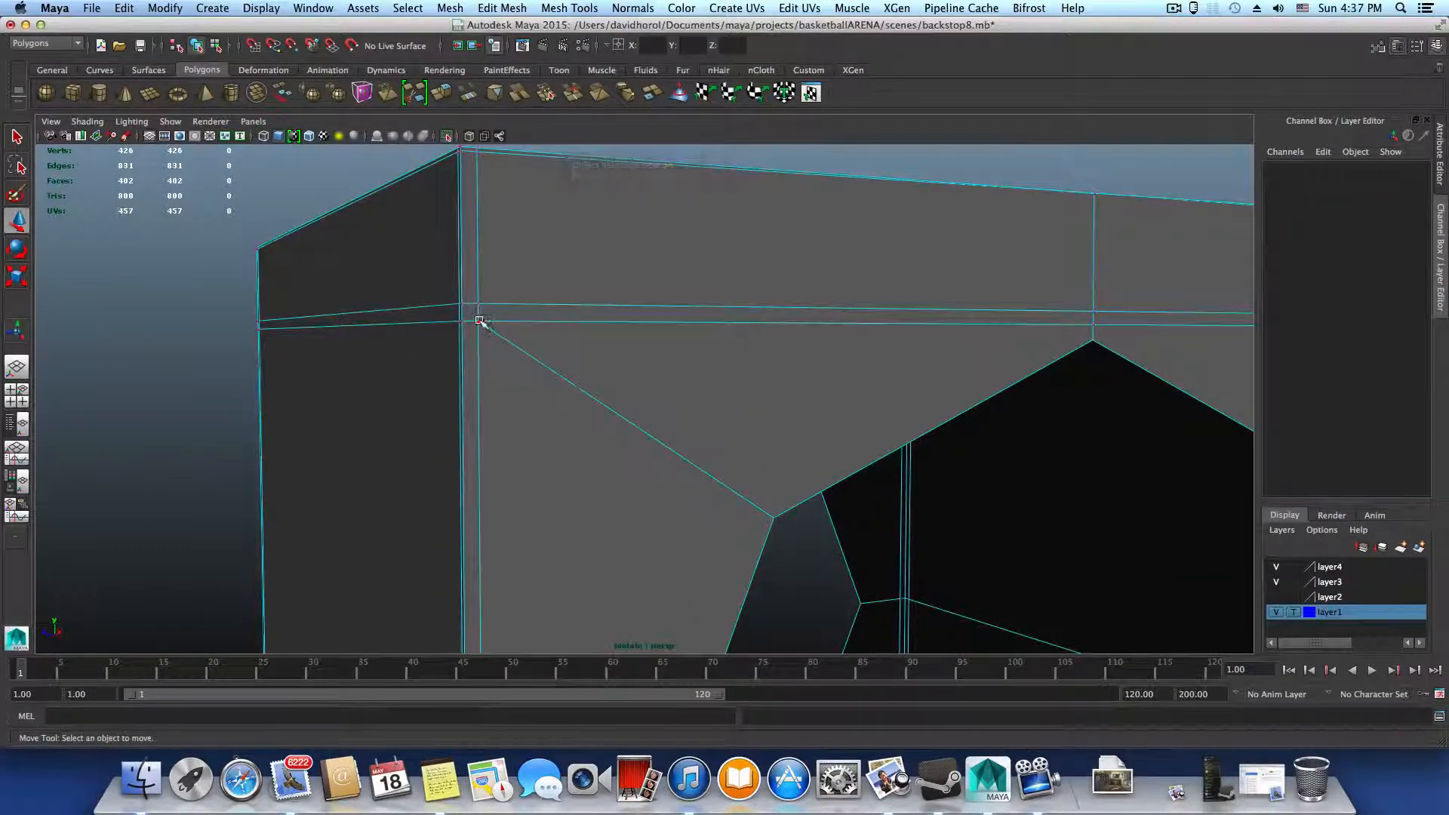
left_click(477, 313)
left_click(478, 255)
left_click_drag(477, 251, 477, 244)
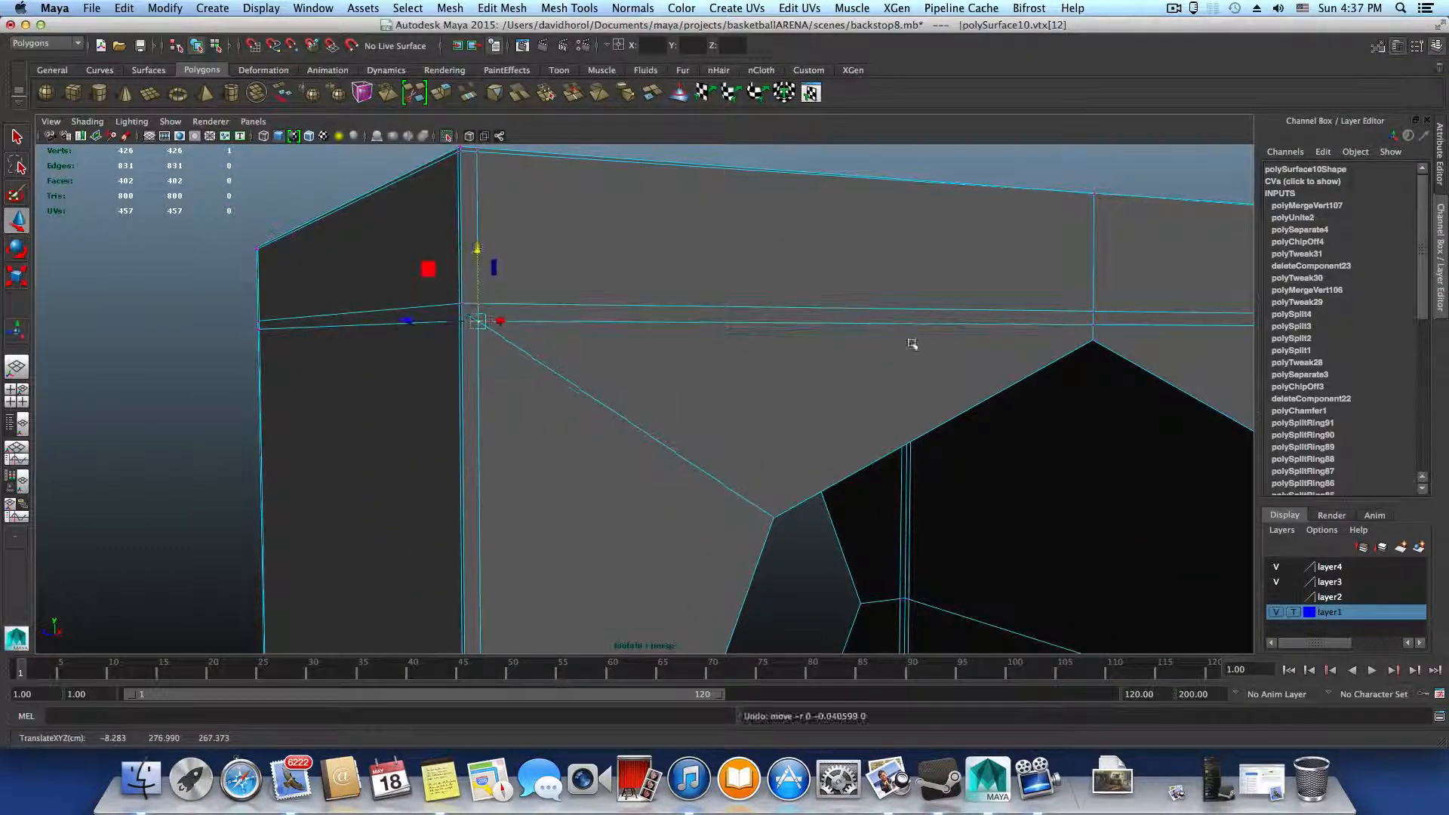
Check the seam vertex above the hole's middle, then test-move the other upper corner vertex sideways and undo it
middle_click_drag(911, 341, 416, 394, "alt")
left_click(598, 371)
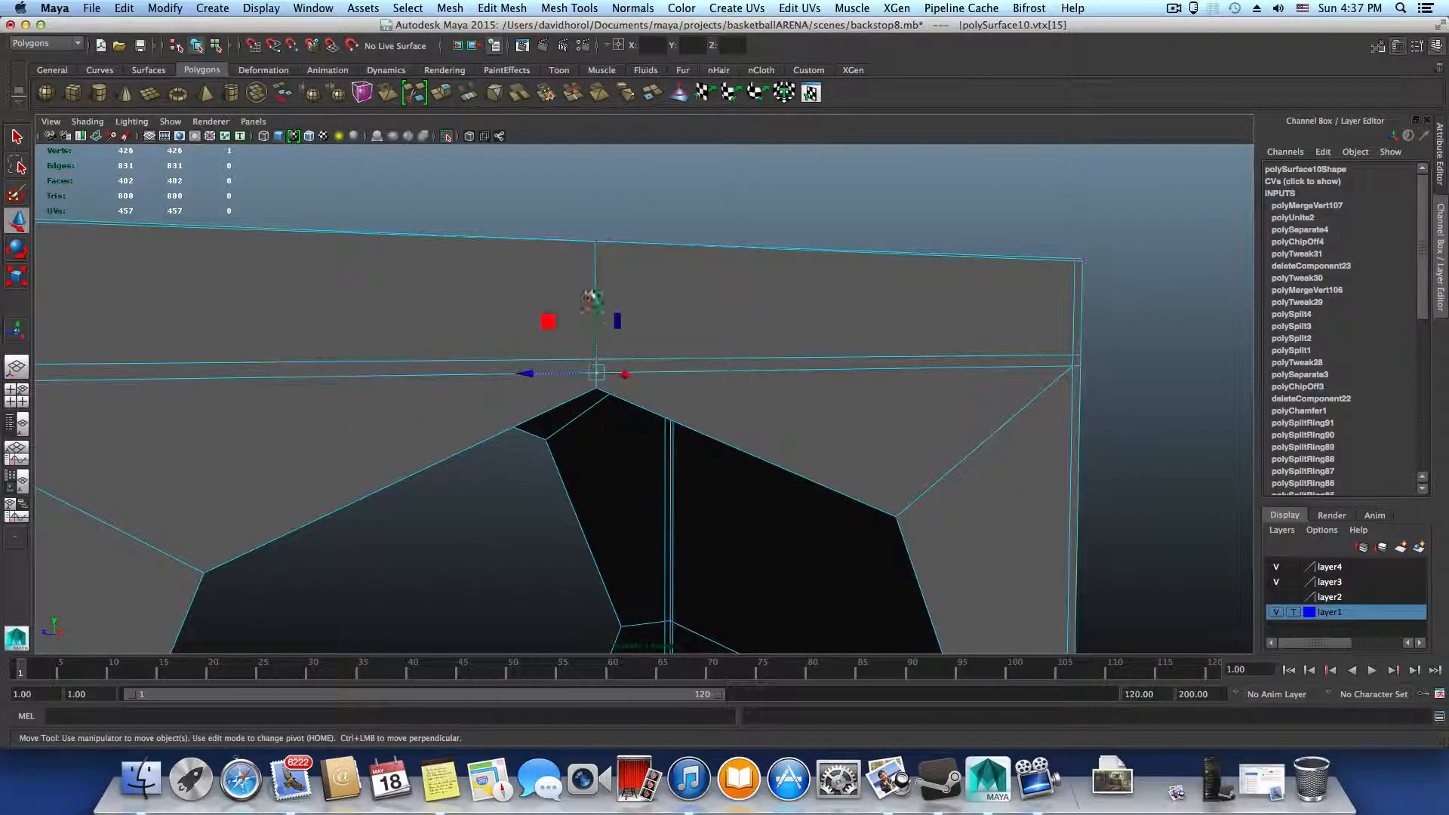
middle_click_drag(796, 382, 514, 465, "alt")
left_click_drag(514, 464, 634, 459, "alt")
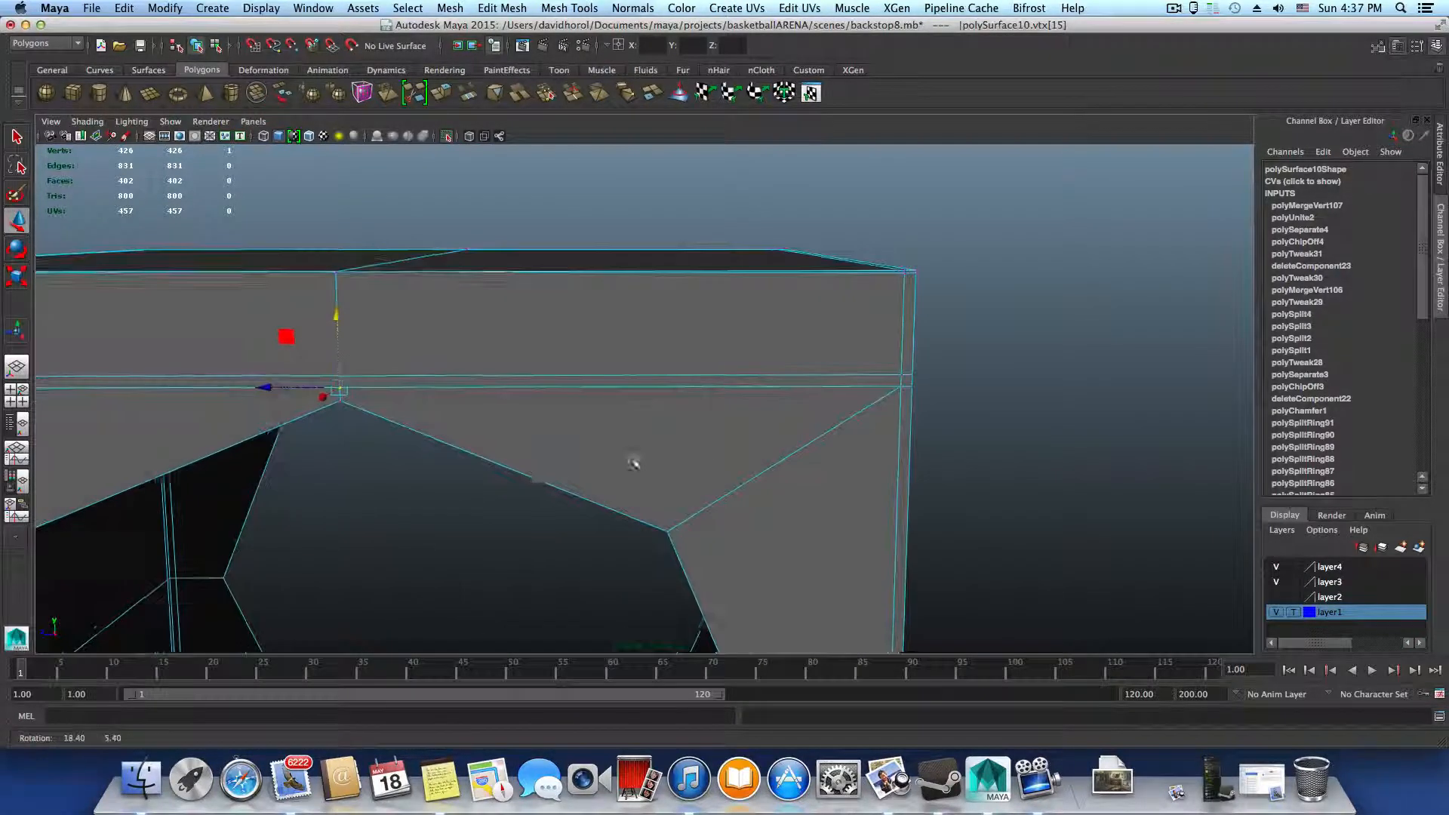
left_click(903, 387)
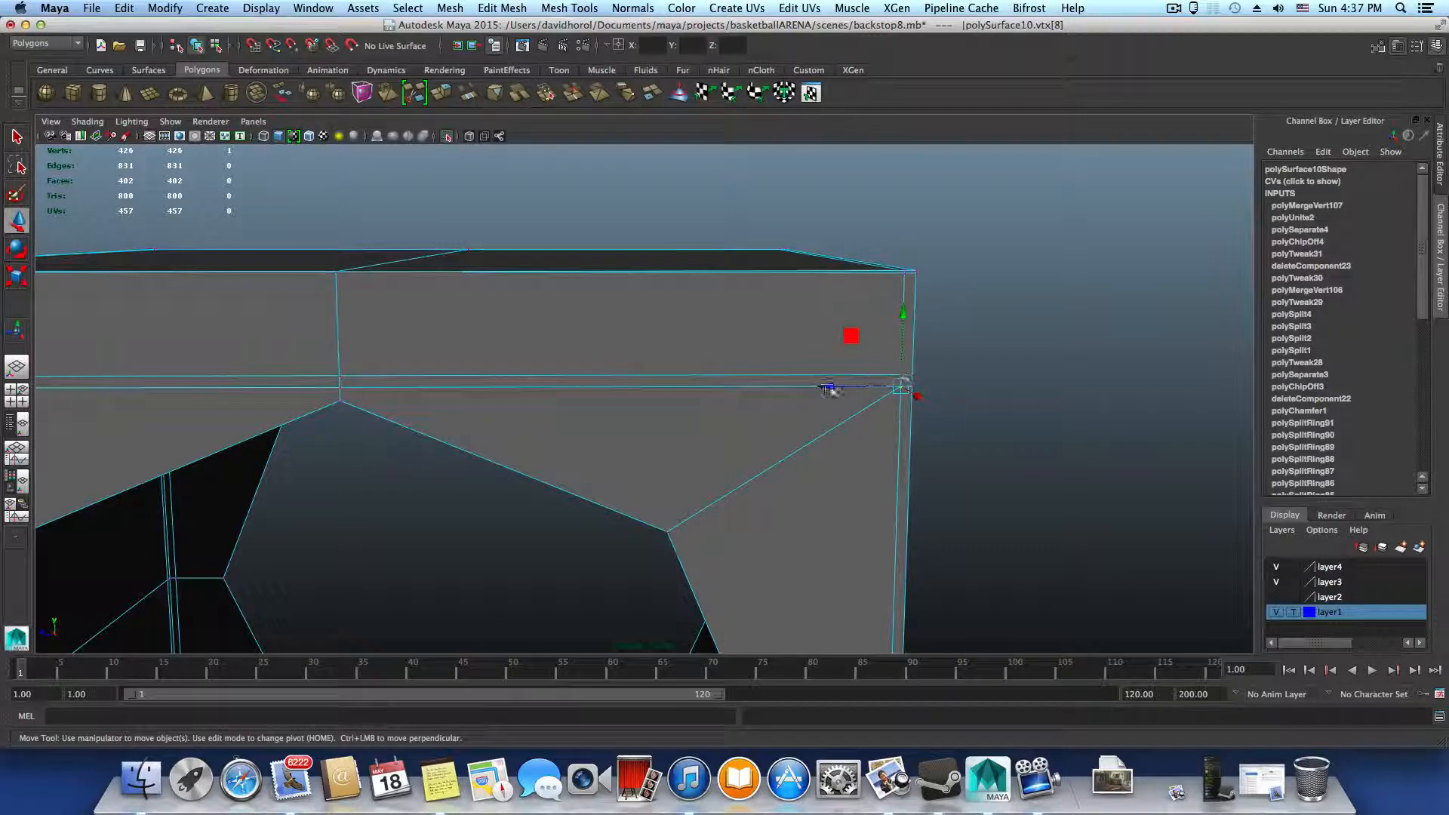
left_click_drag(830, 386, 820, 389)
key("super+z")
scroll(761, 453, "down", 8)
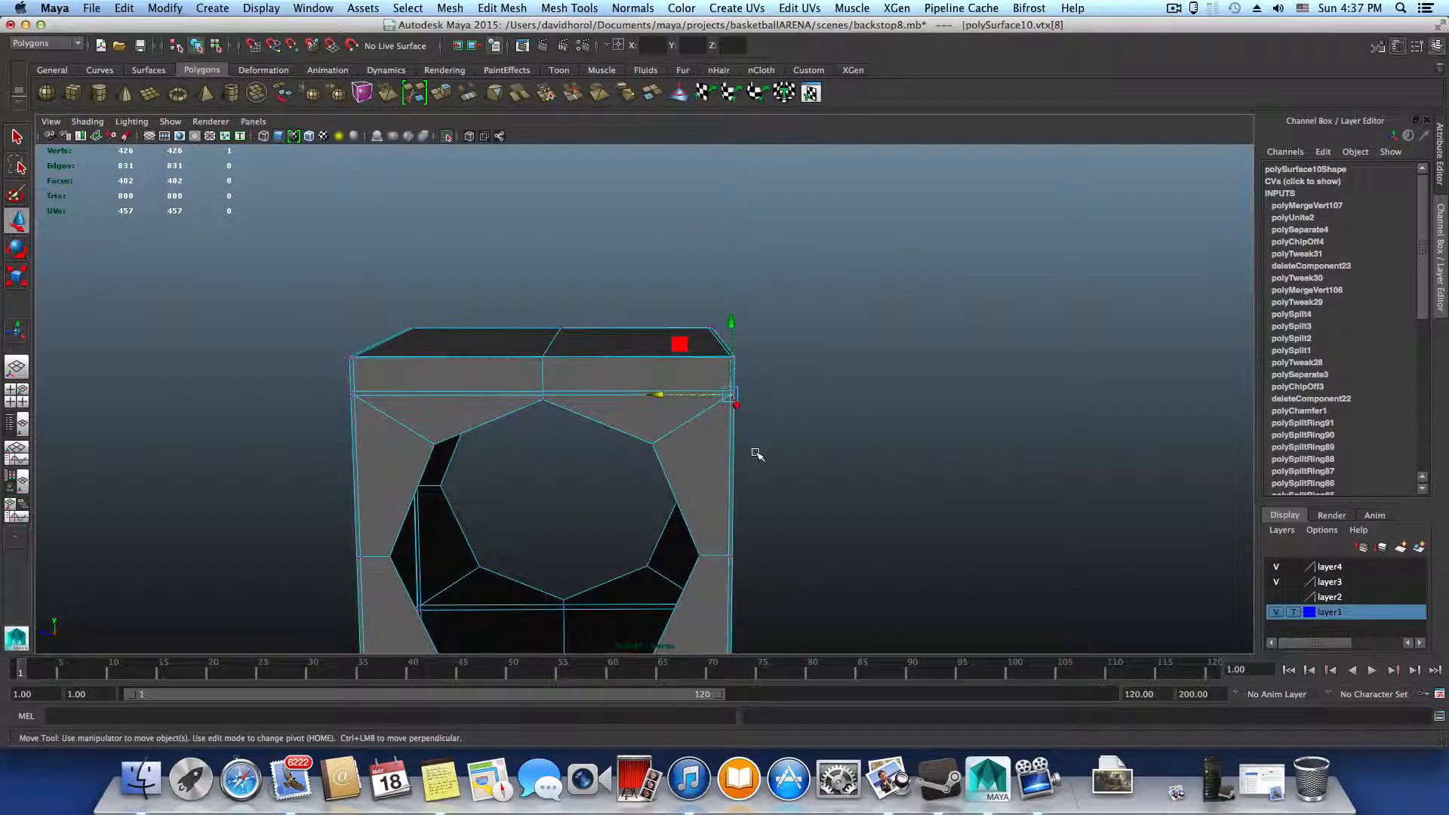
Preview the upright smoothed in object mode and examine the top edge above the hole for pinching
key("F8")
scroll(757, 453, "down", 3)
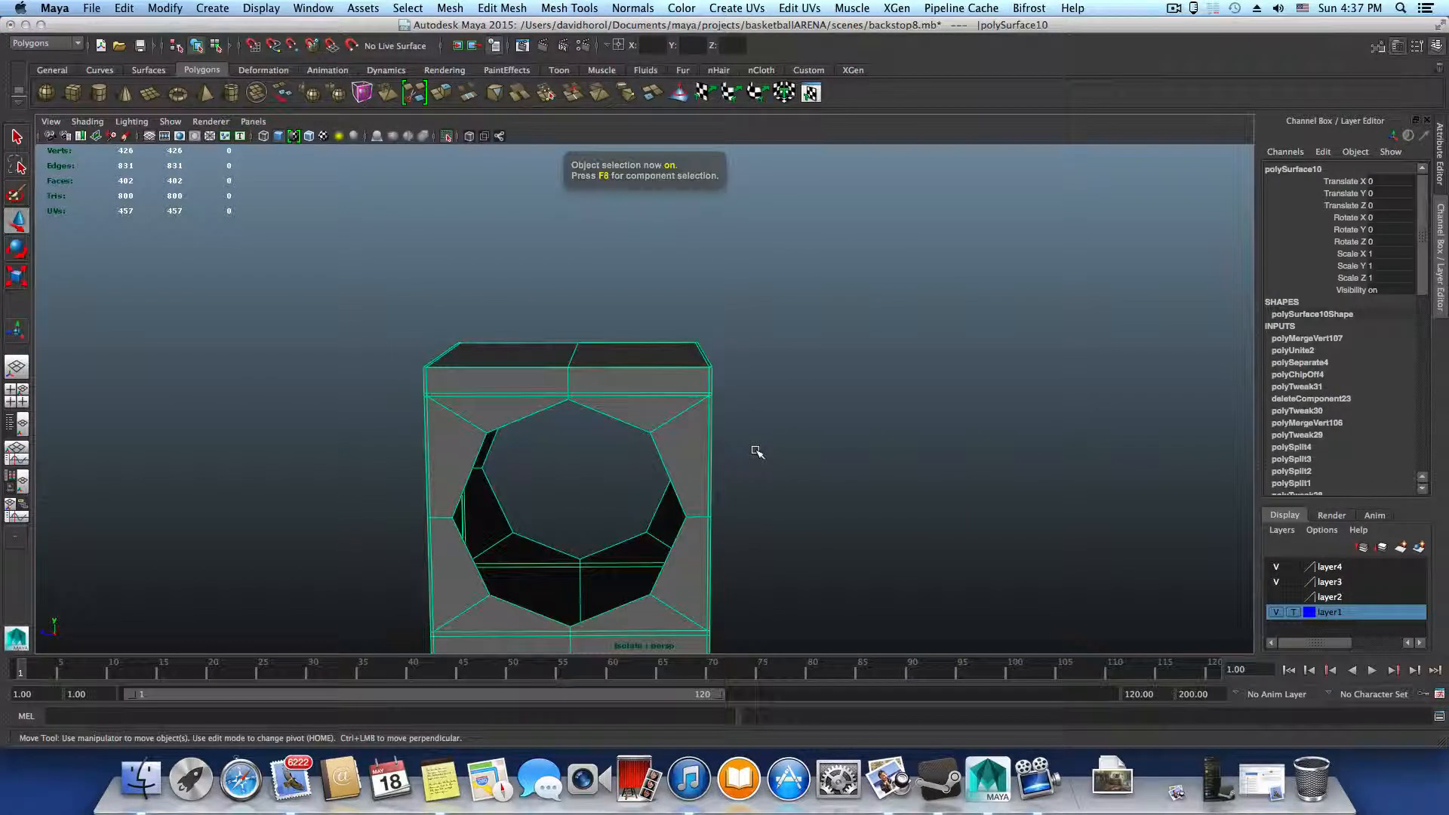
key("3")
left_click_drag(737, 479, 735, 518, "alt")
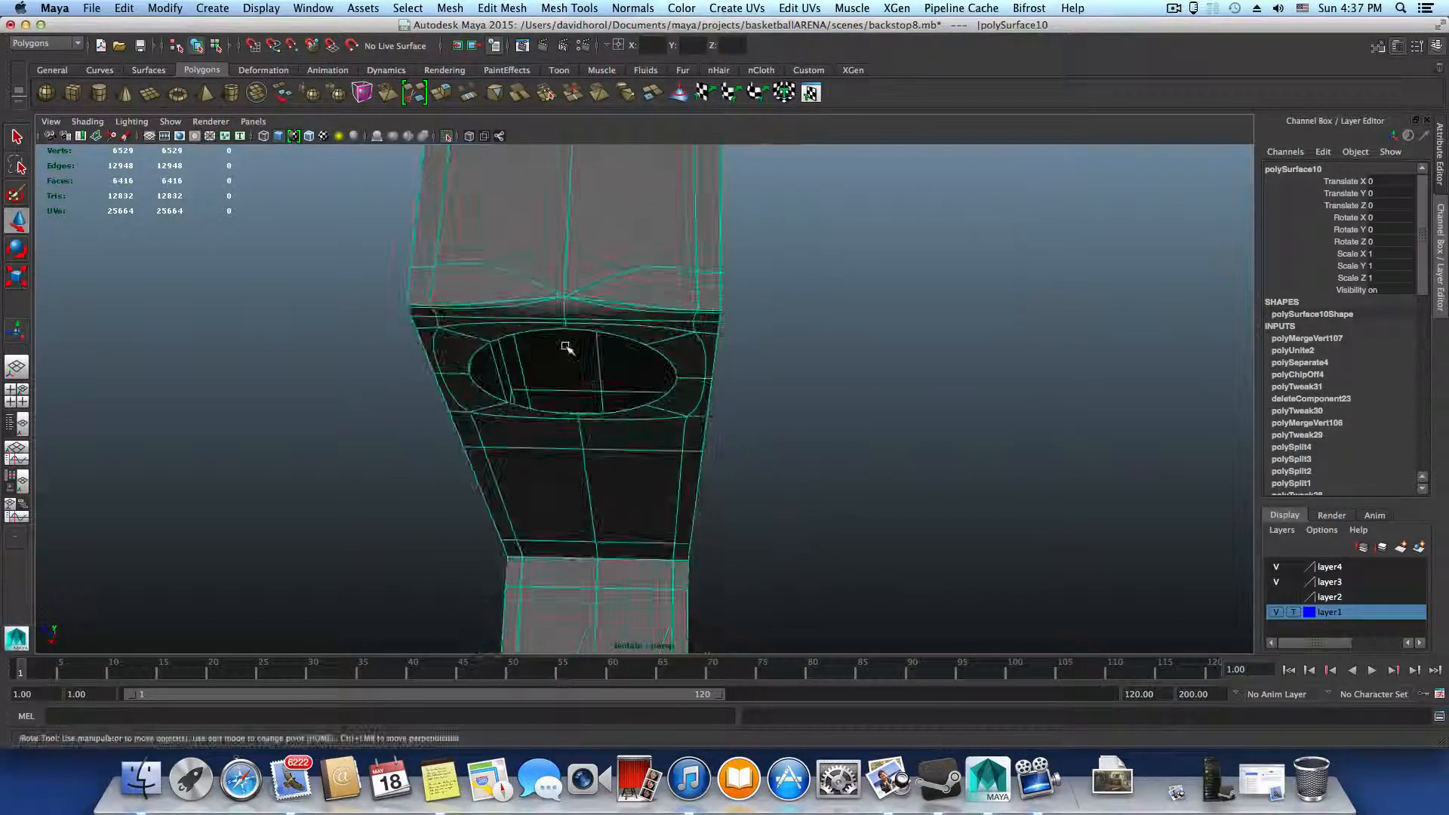
scroll(624, 383, "up", 5)
left_click_drag(624, 383, 667, 372, "alt")
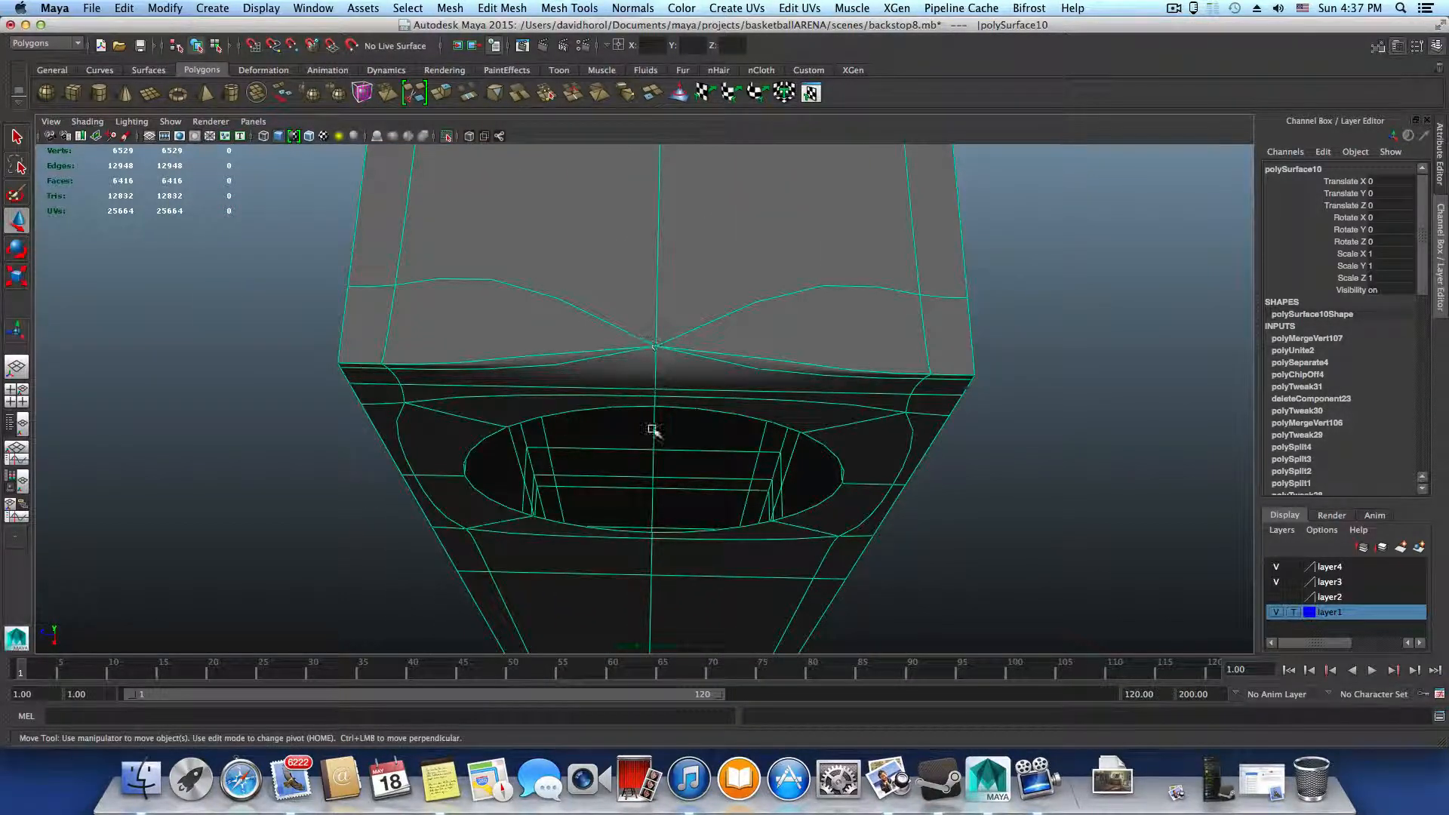
Undo the vertex tests and the seam merge, restoring the earlier seam vertex selection
key("F8")
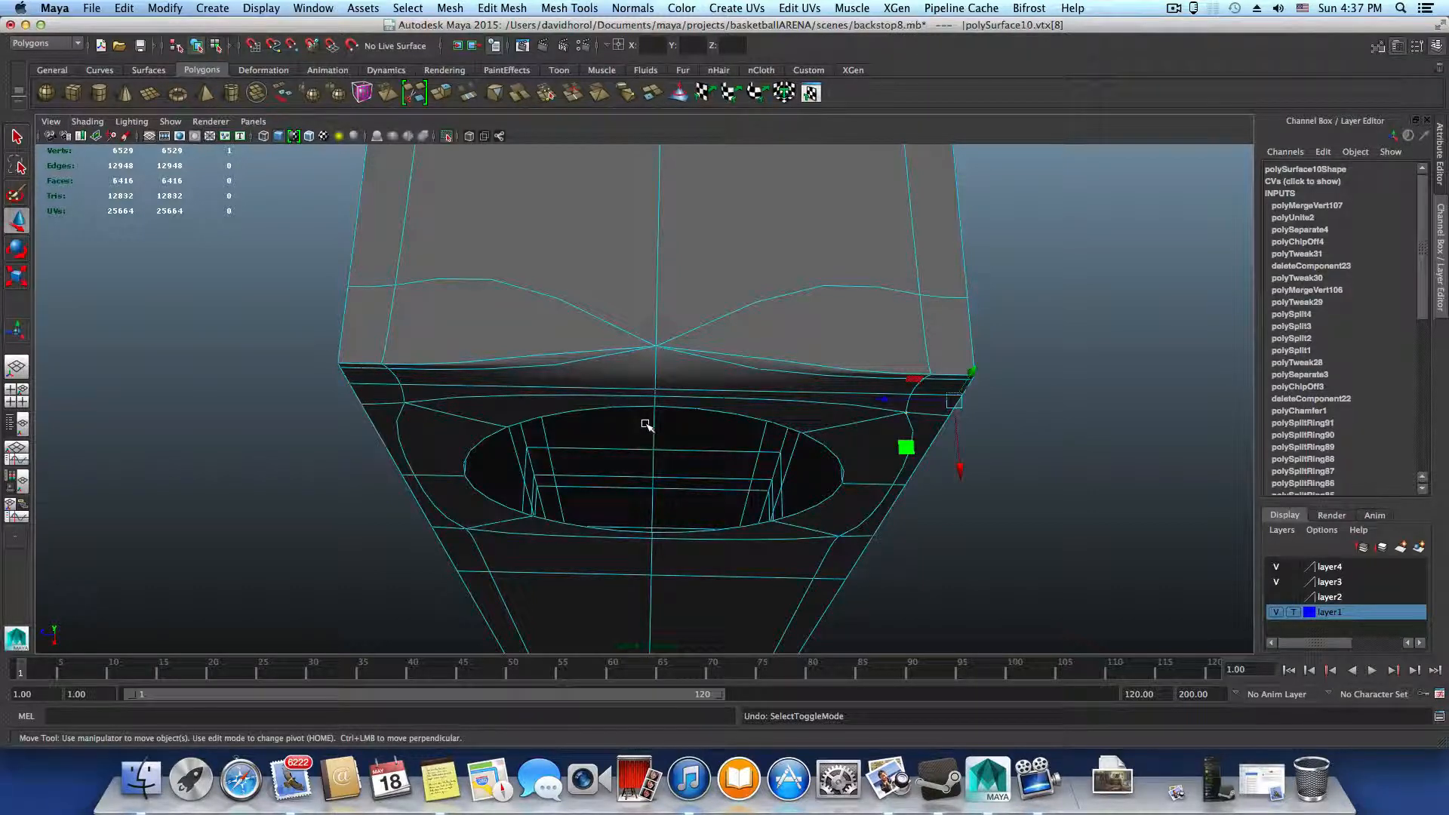
key("super+z")
key("super+z")
key("super+z")
key("super+z")
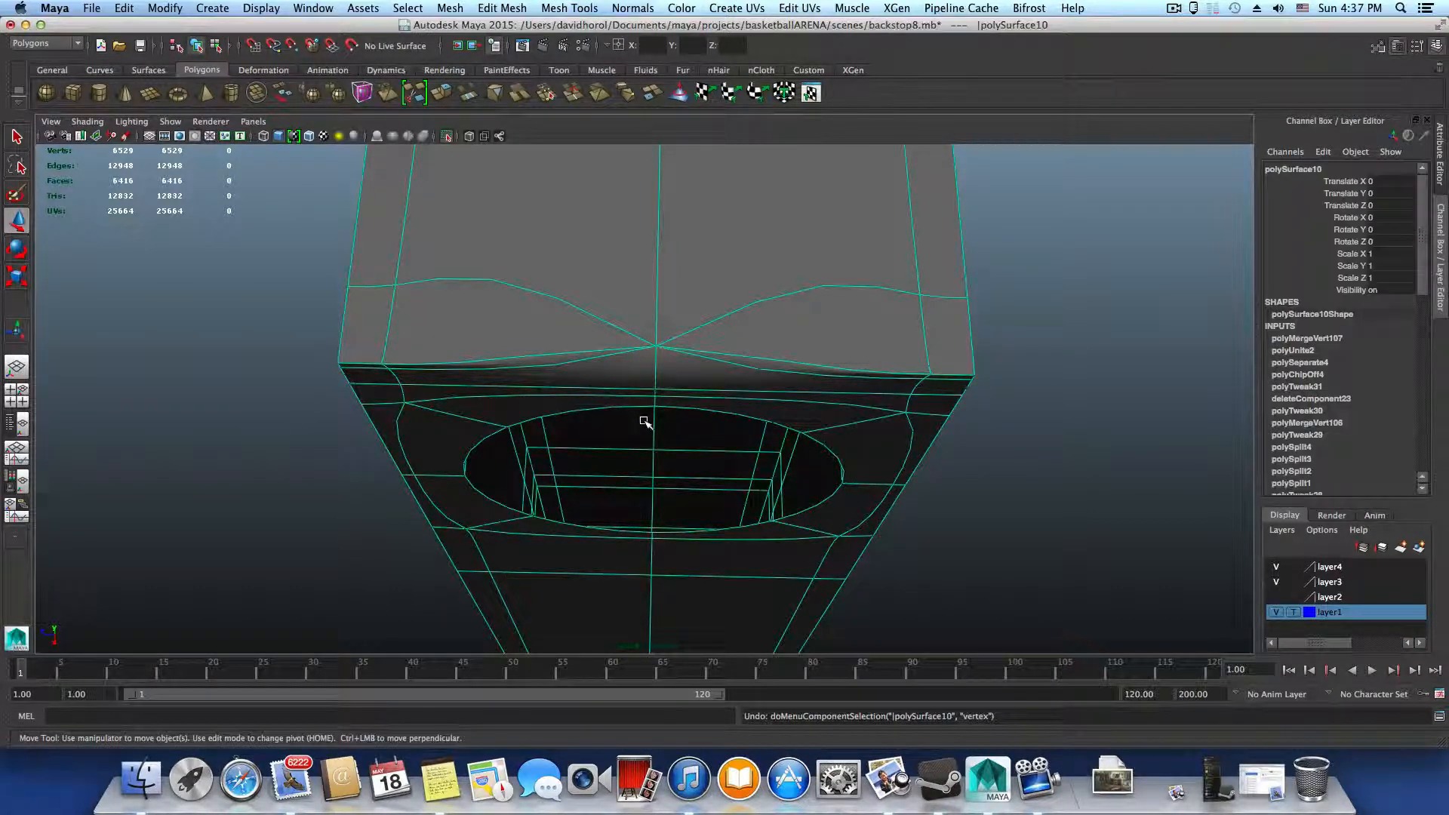
key("F8")
Deselect the extra vertices at the middle of the upright's top edge and turn off the smooth preview
left_click_drag(643, 421, 638, 307, "alt")
right_click_drag(638, 307, 693, 393, "alt")
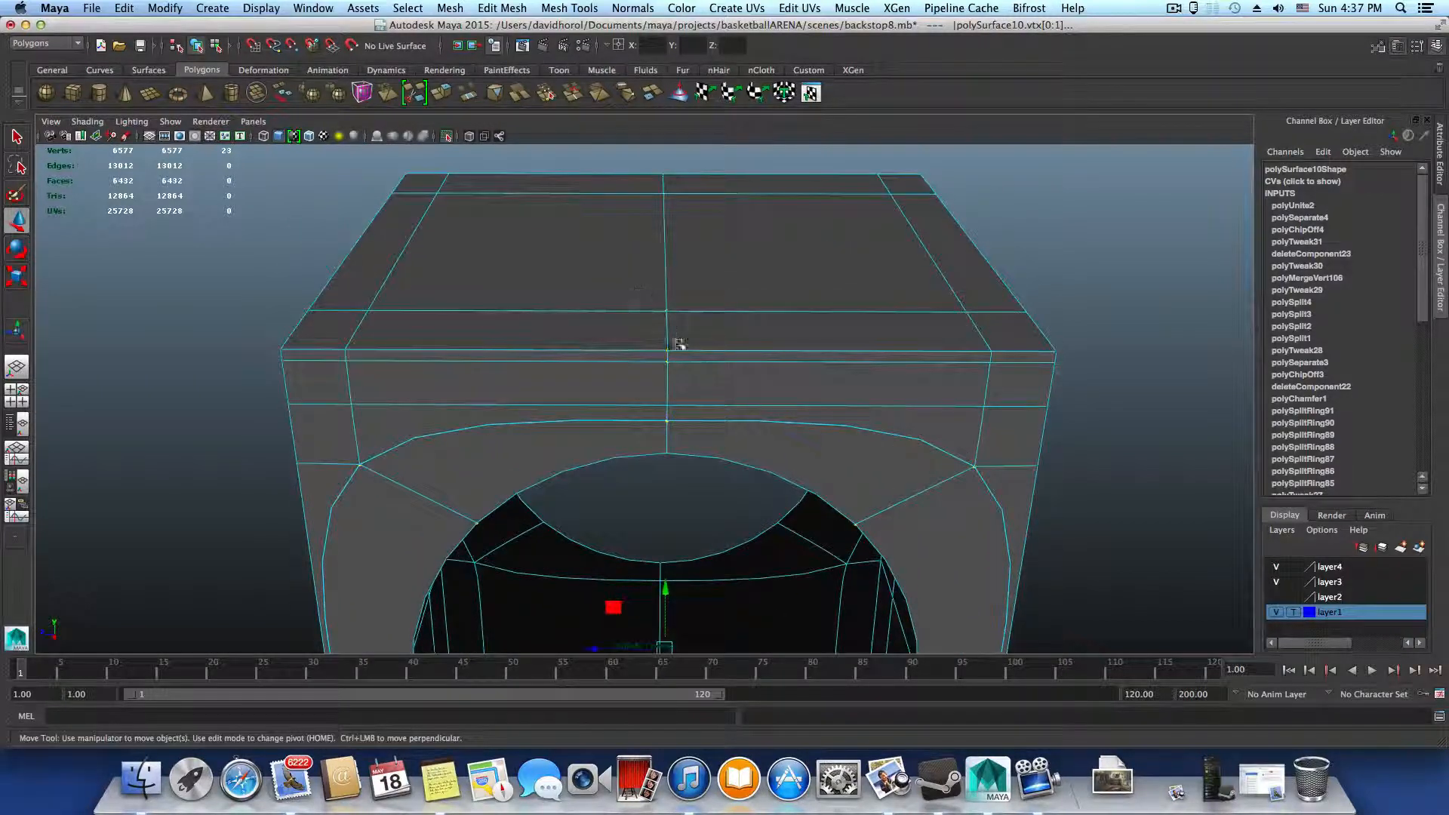
left_click_drag(639, 340, 689, 353)
right_click_drag(717, 393, 670, 331)
left_click_drag(651, 296, 682, 408, "shift")
key("1")
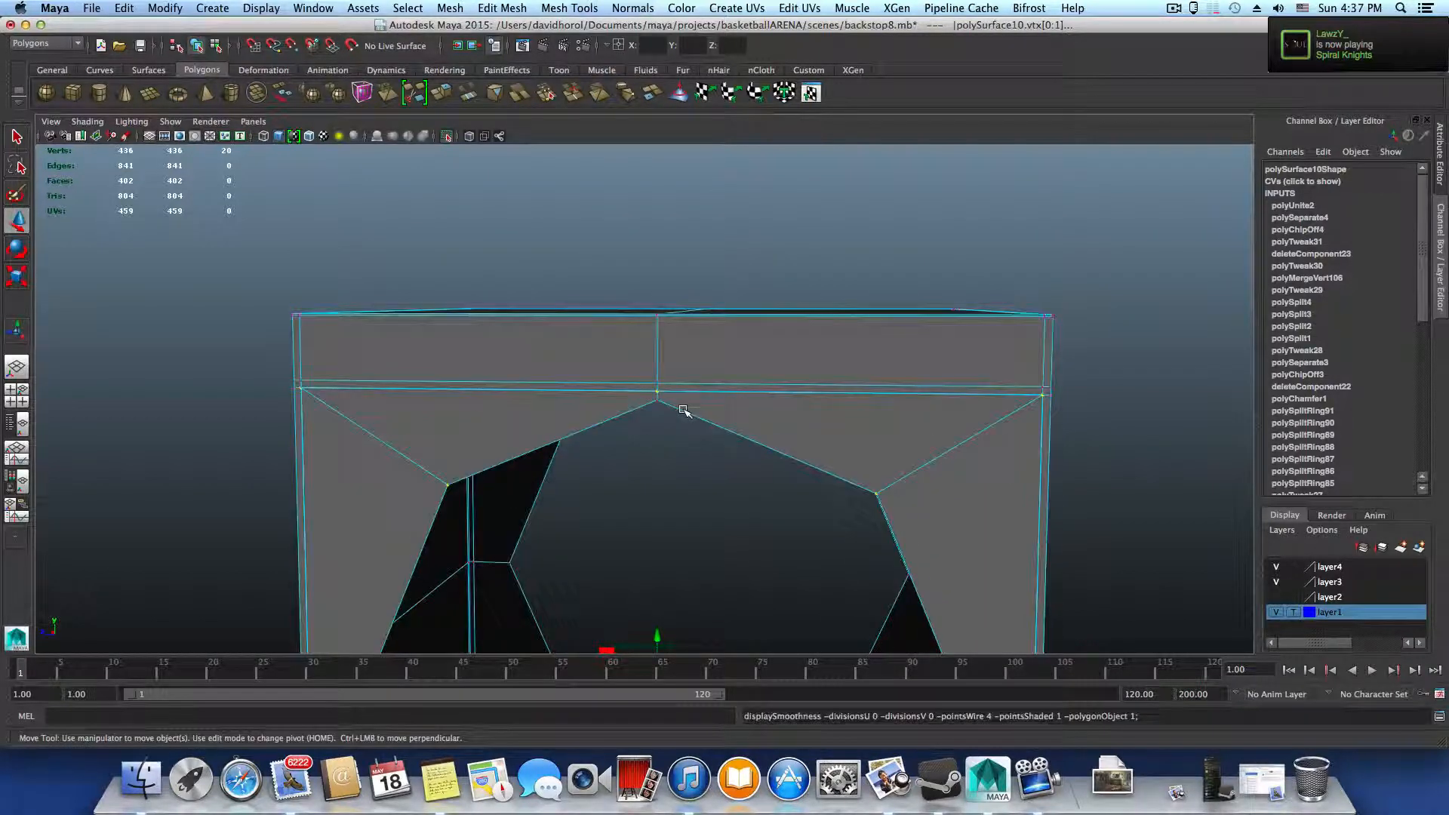
Merge the remaining selected seam vertices with Merge Components and return to object selection
right_click_drag(682, 409, 923, 473, "alt")
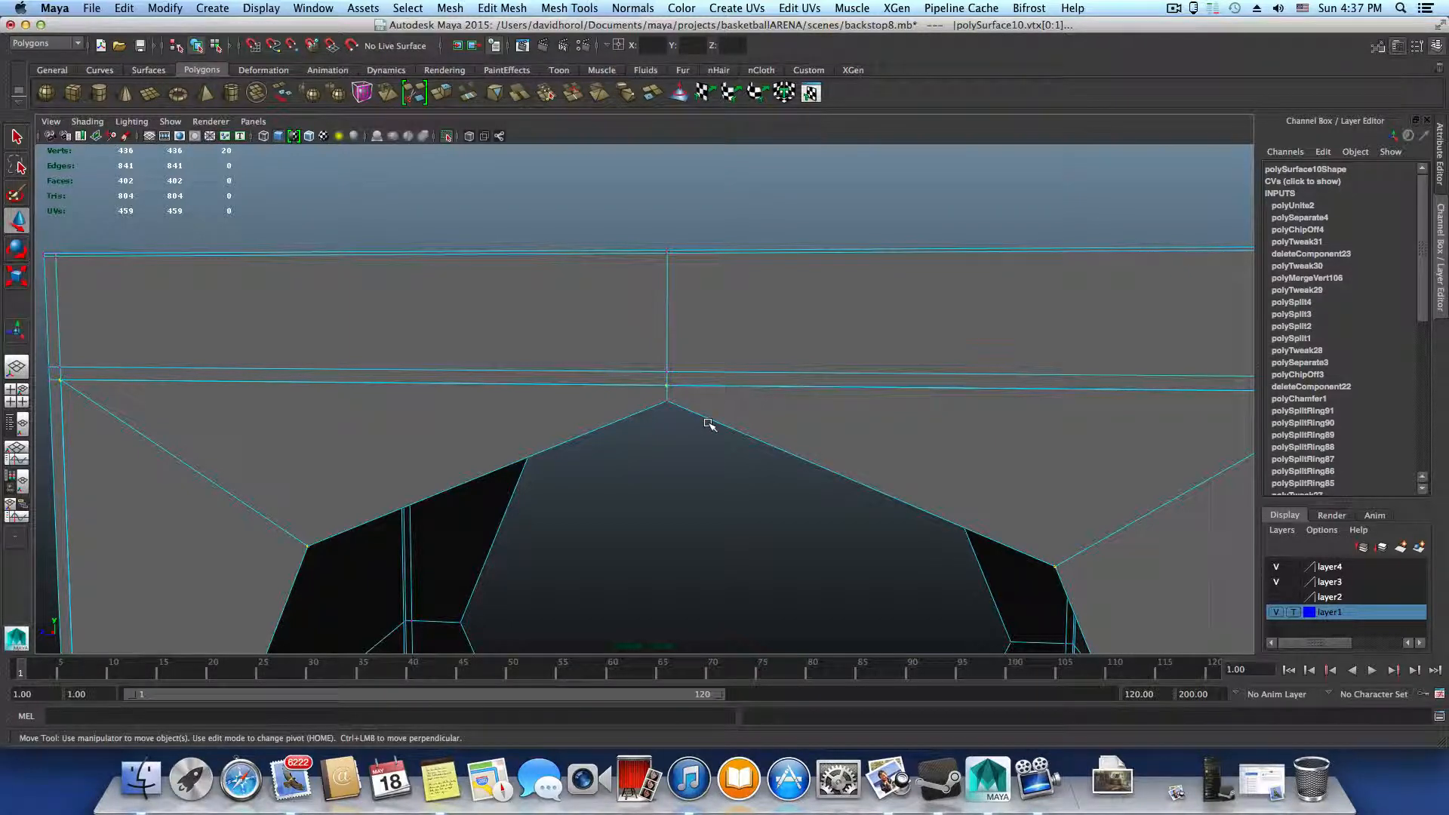
key("3")
key("1")
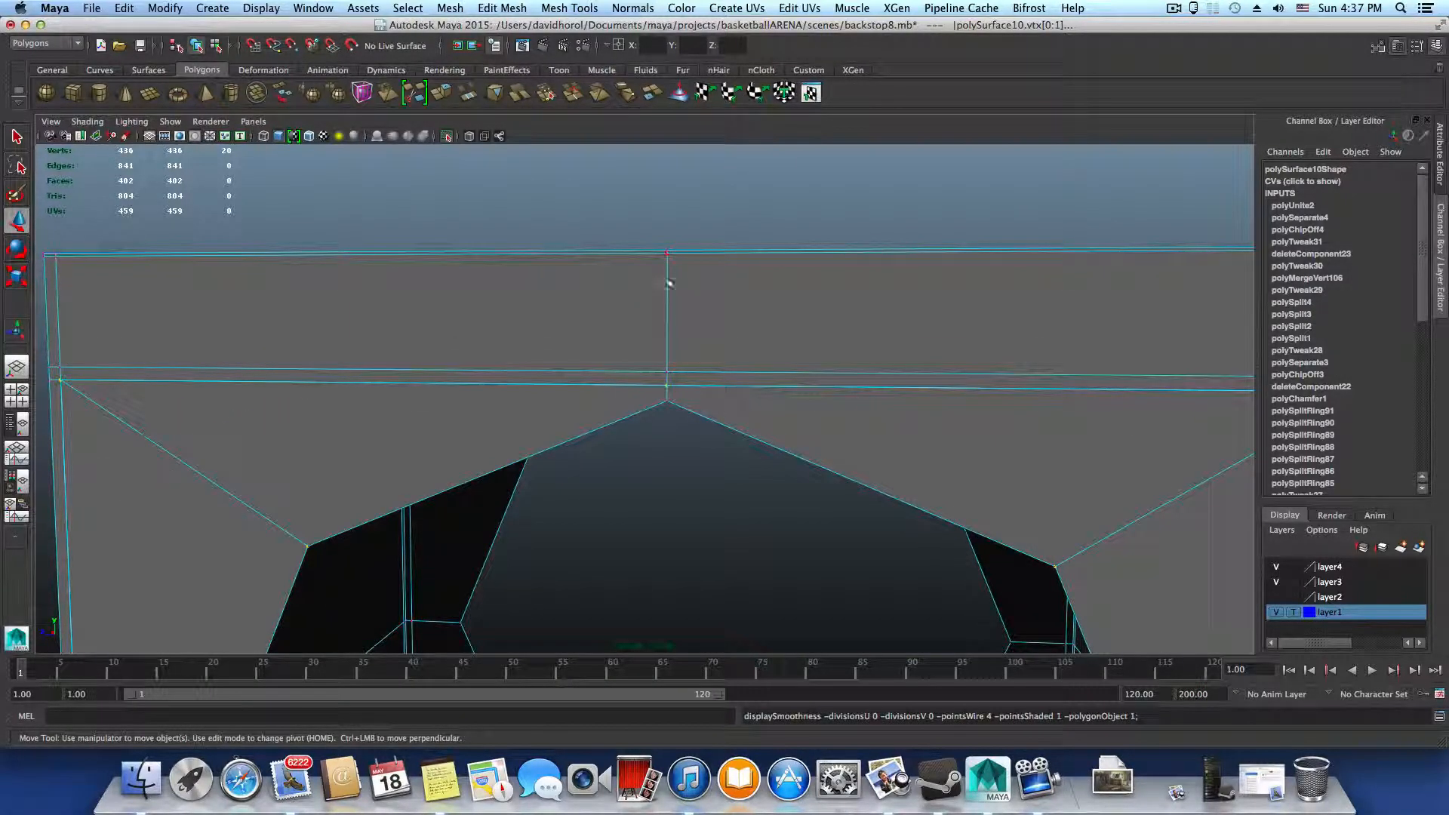
left_click(502, 7)
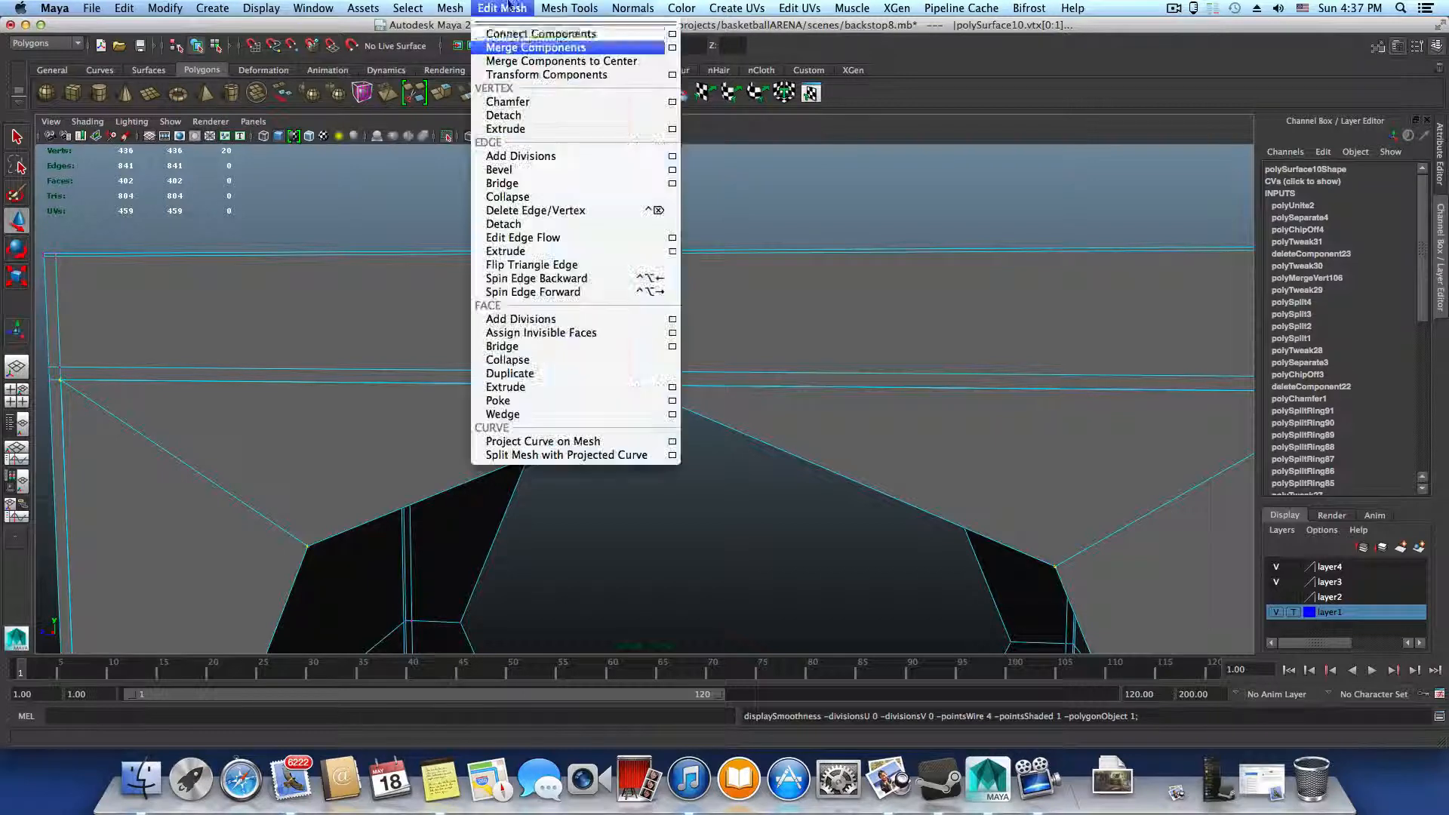
left_click(534, 50)
key("F8")
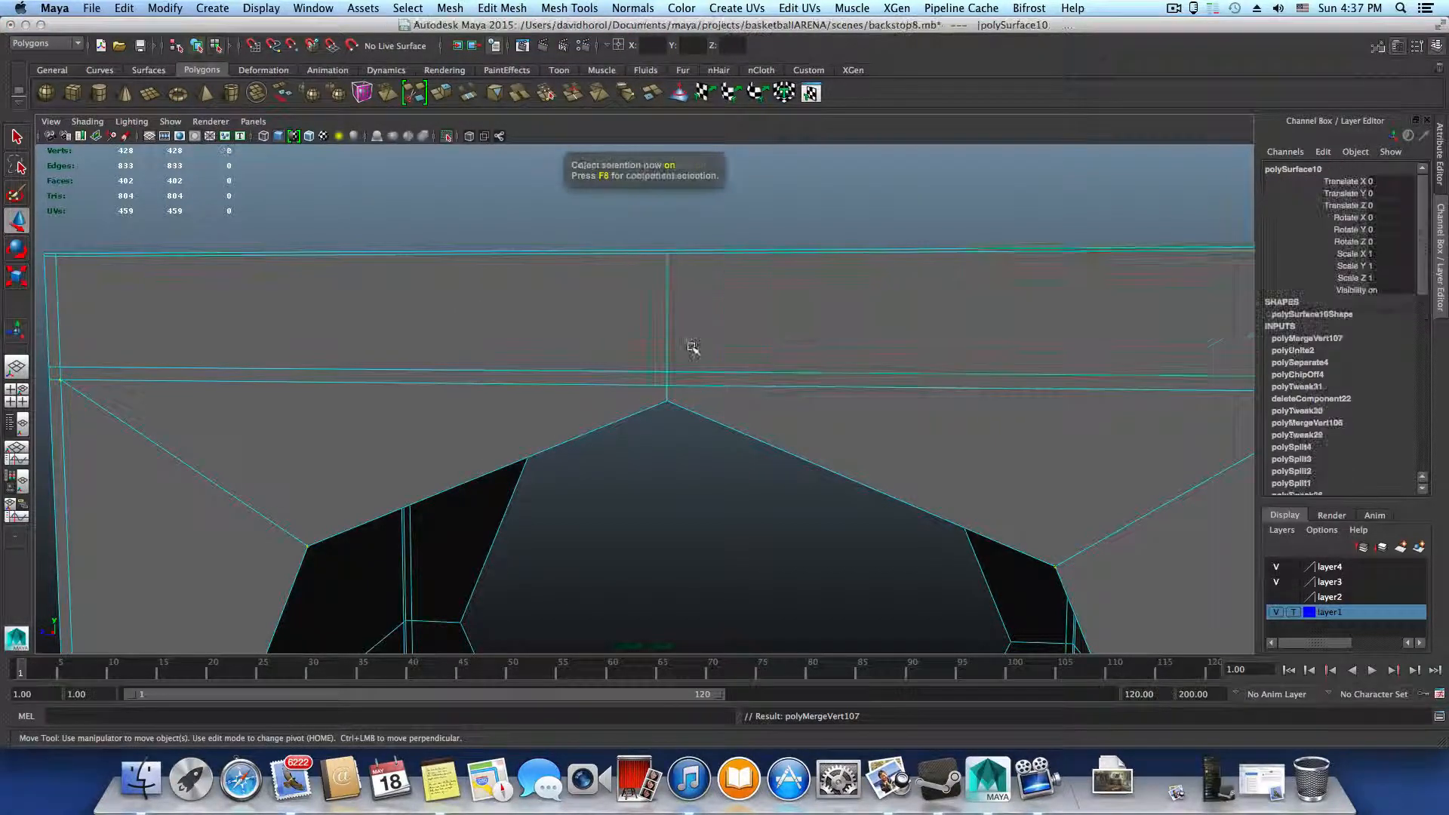
Examine the smoothed upright and its round through-hole from the front, side and below
scroll(692, 347, "down", 3)
scroll(884, 401, "down", 3)
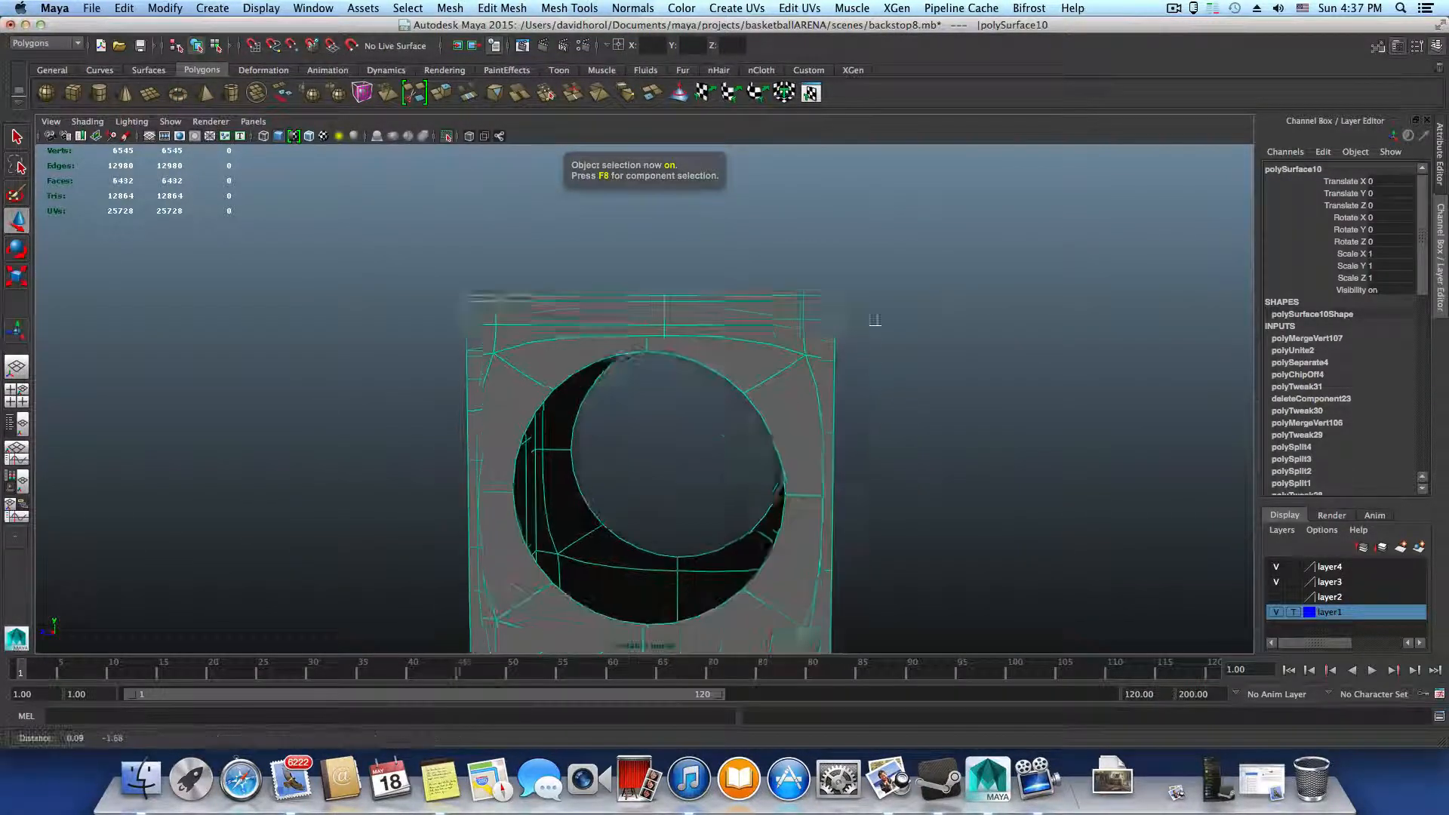
left_click_drag(883, 388, 802, 262, "alt")
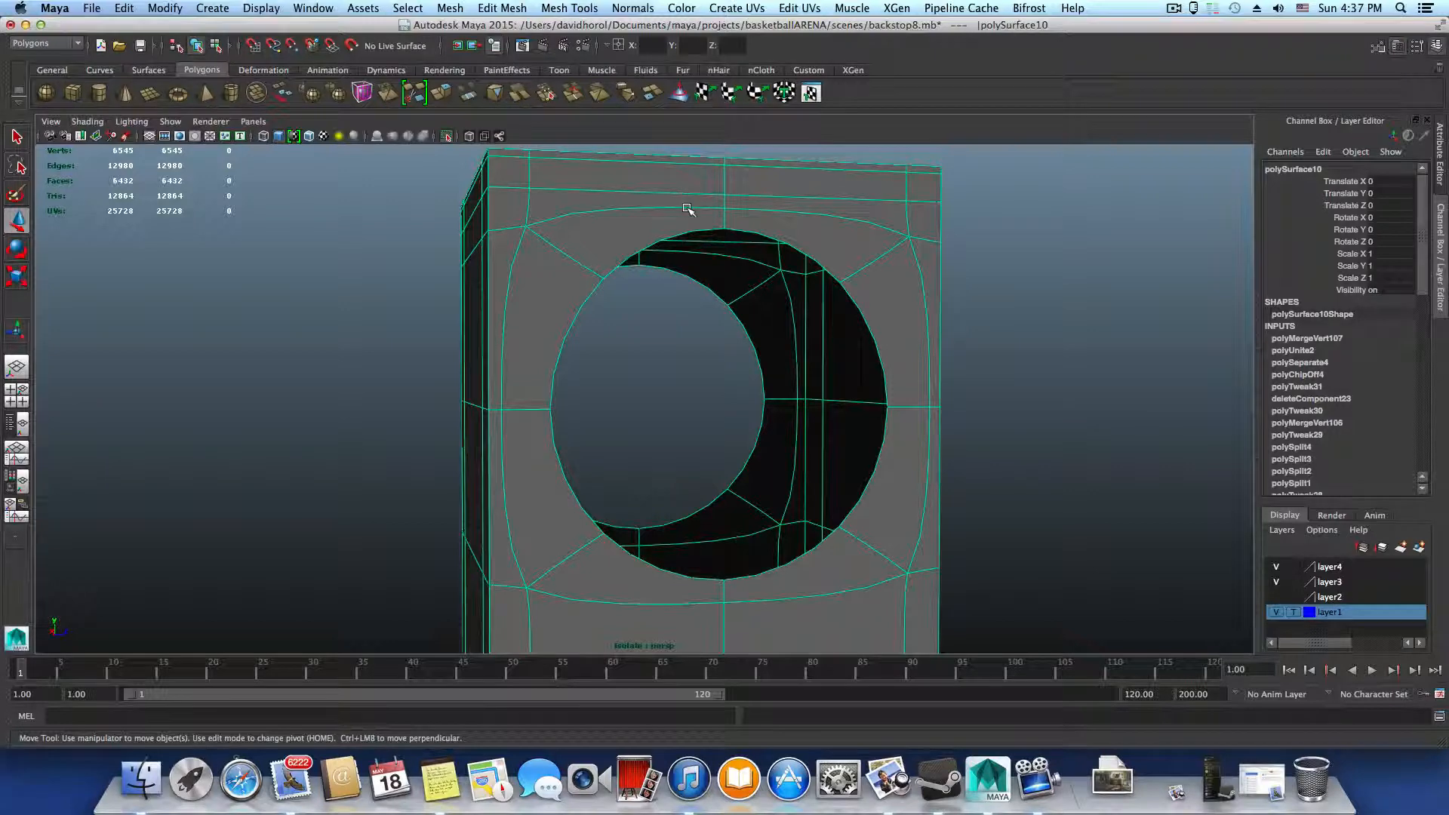
left_click_drag(693, 640, 632, 556, "alt")
right_click_drag(631, 557, 542, 573, "alt")
middle_click_drag(542, 574, 545, 519, "alt")
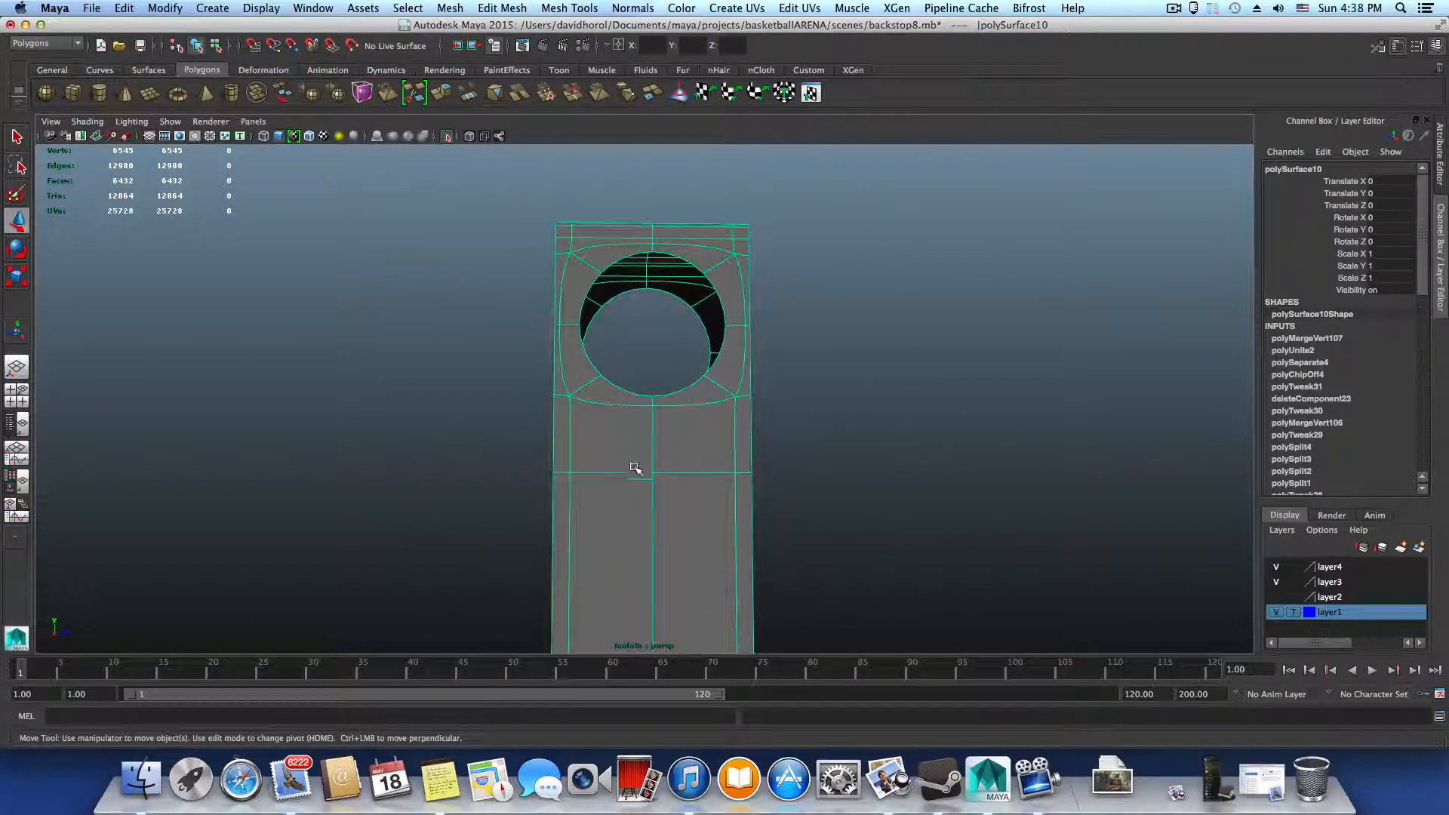
left_click_drag(642, 475, 683, 491, "alt")
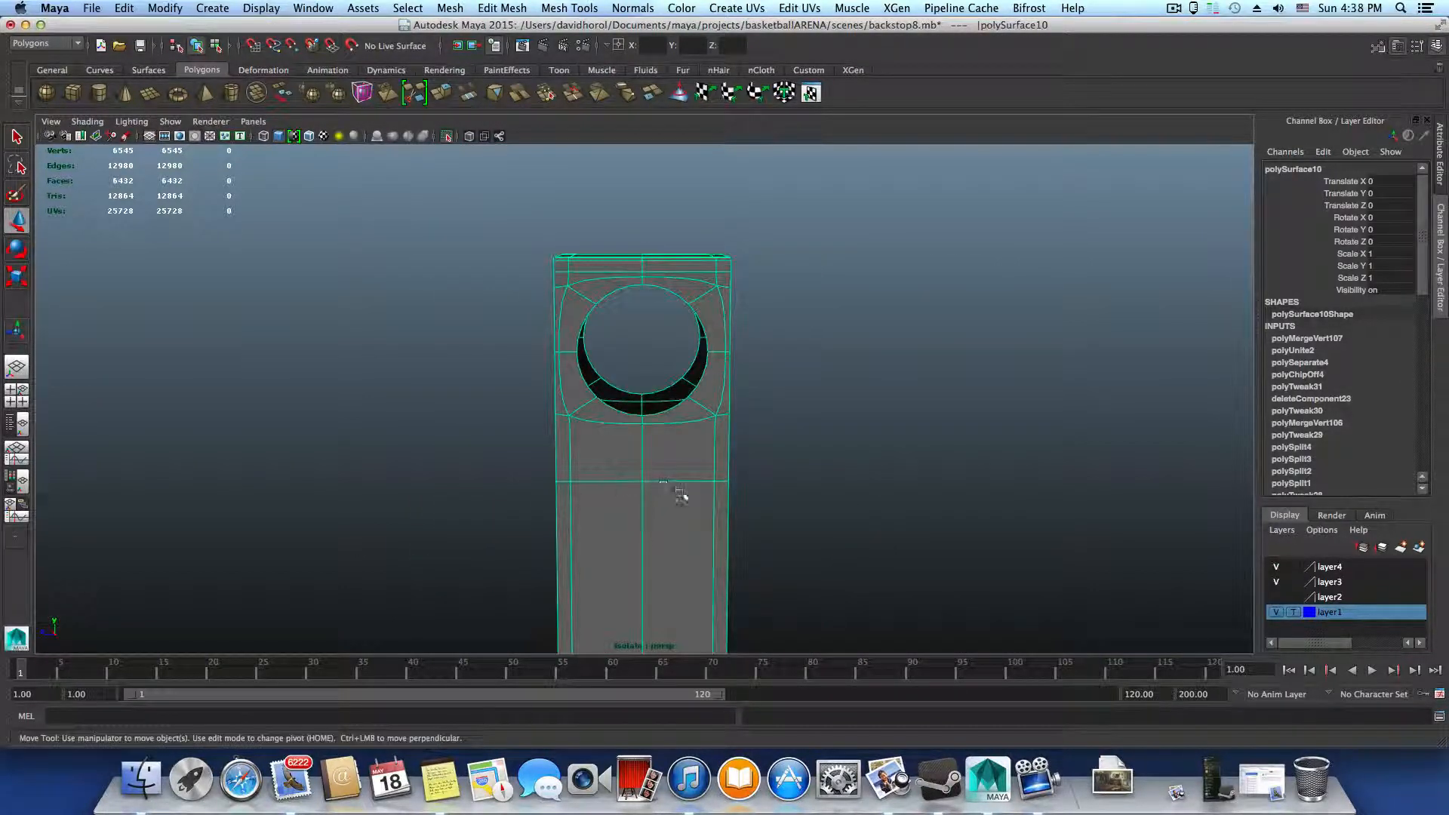
right_click_drag(683, 491, 837, 527, "alt")
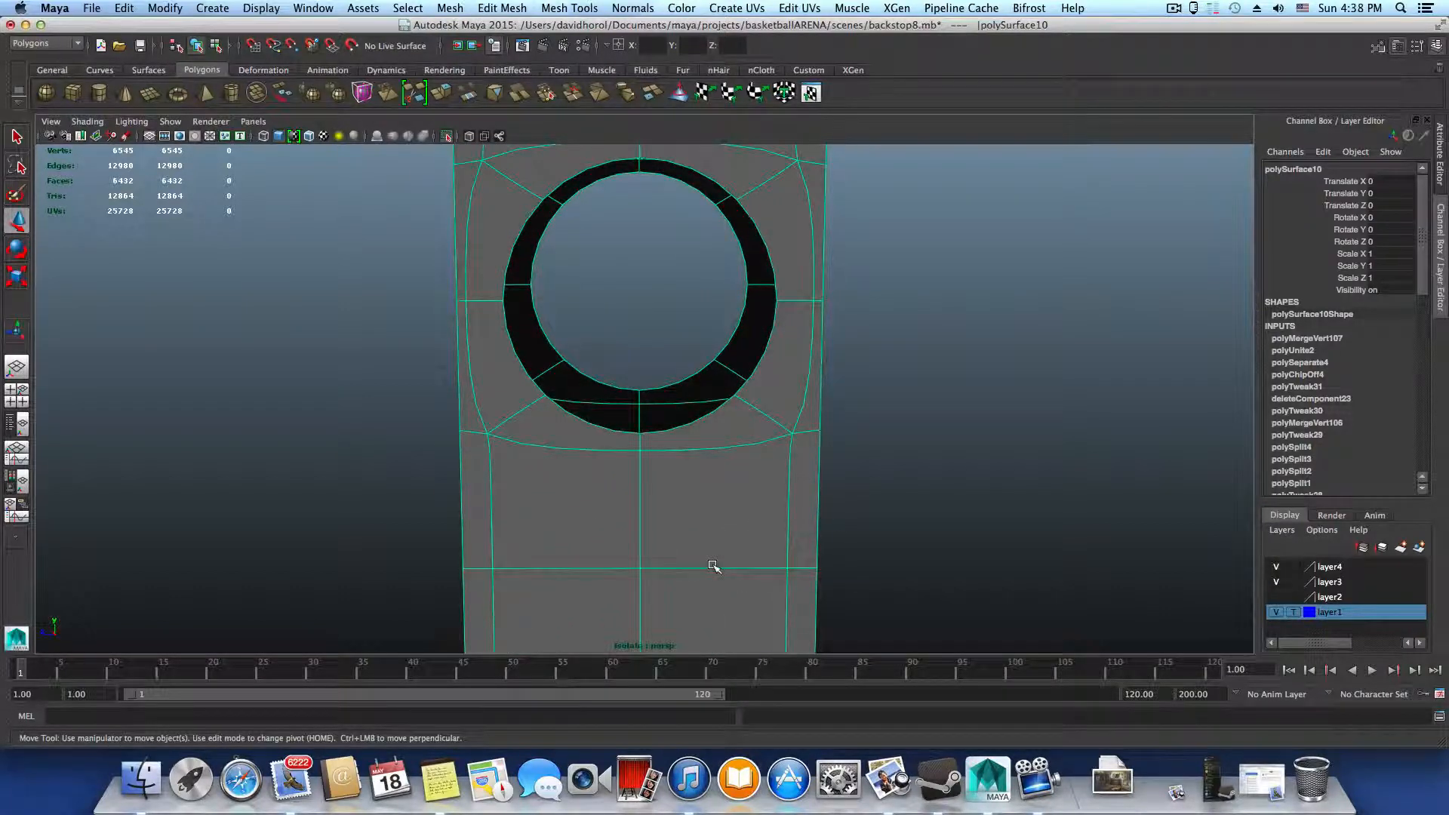
Move the lower edge loop just beneath the hole slightly upward and check it in smooth preview
key("1")
left_click_drag(716, 571, 554, 536, "alt")
right_click_drag(629, 476, 631, 451)
left_click(629, 485)
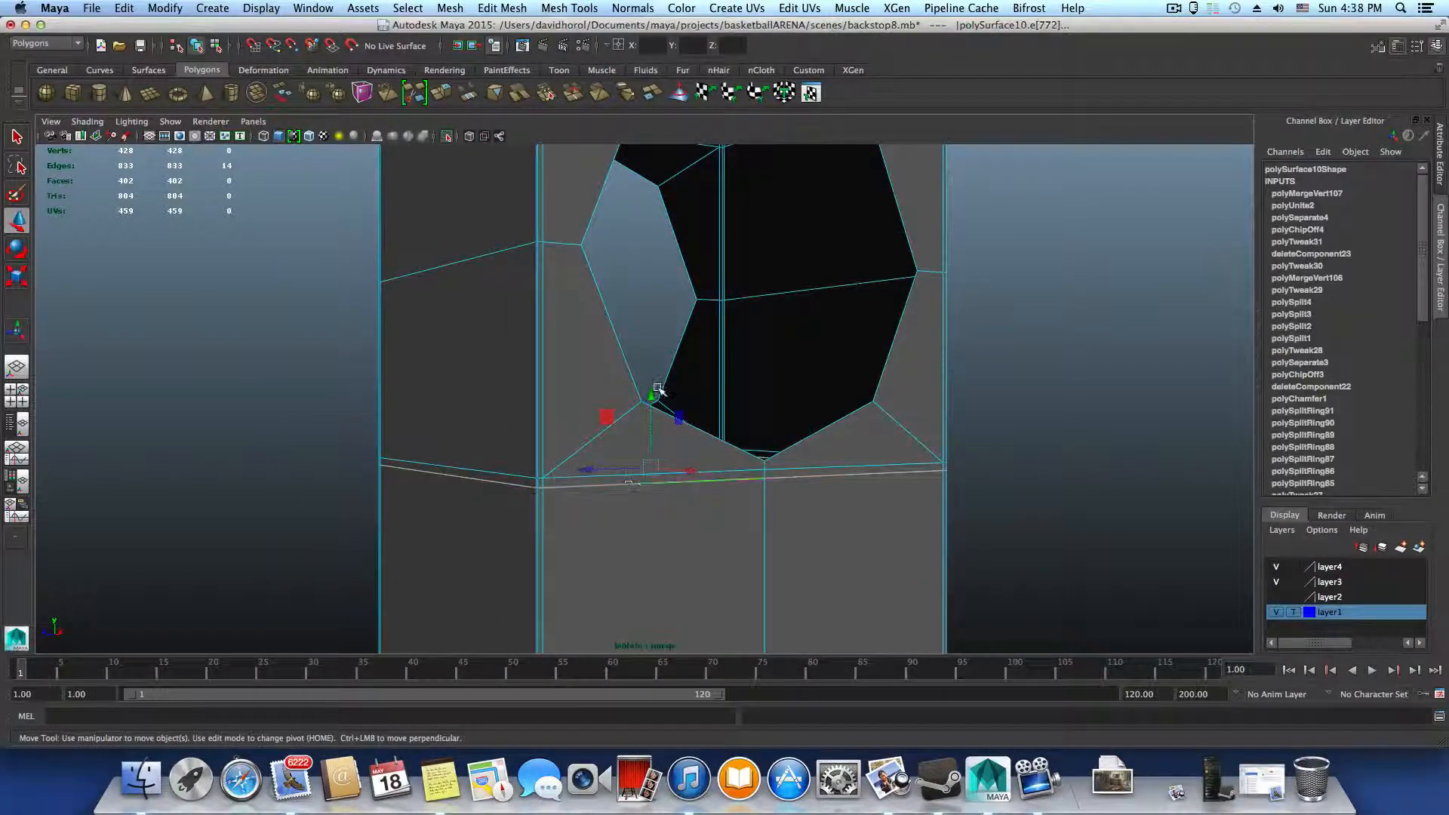
left_click_drag(649, 396, 650, 394)
key("3")
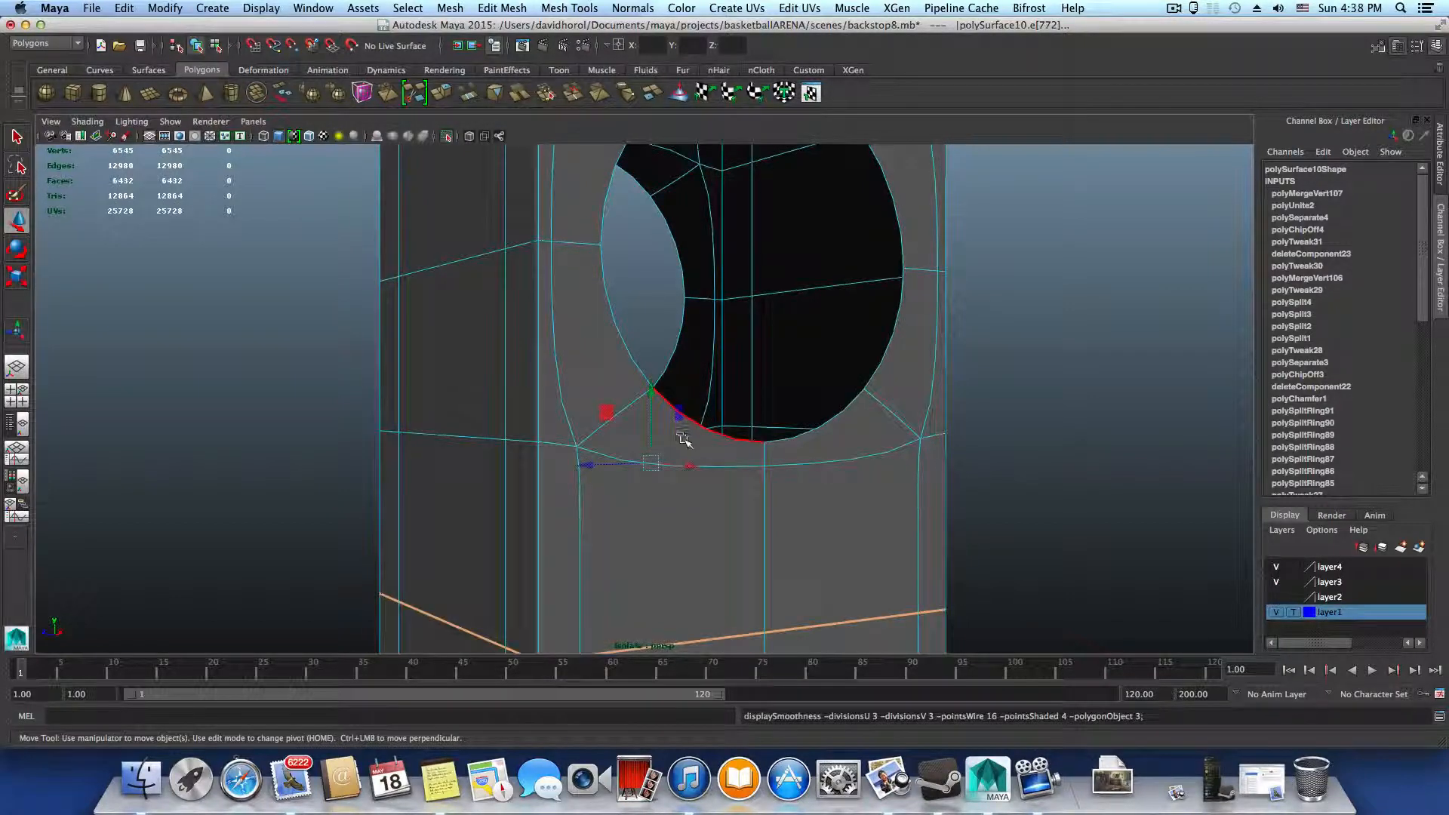
key("F8")
View the whole unsmoothed hole area and bring up the basketball hoop reference photo in the Render View
scroll(699, 453, "down", 5)
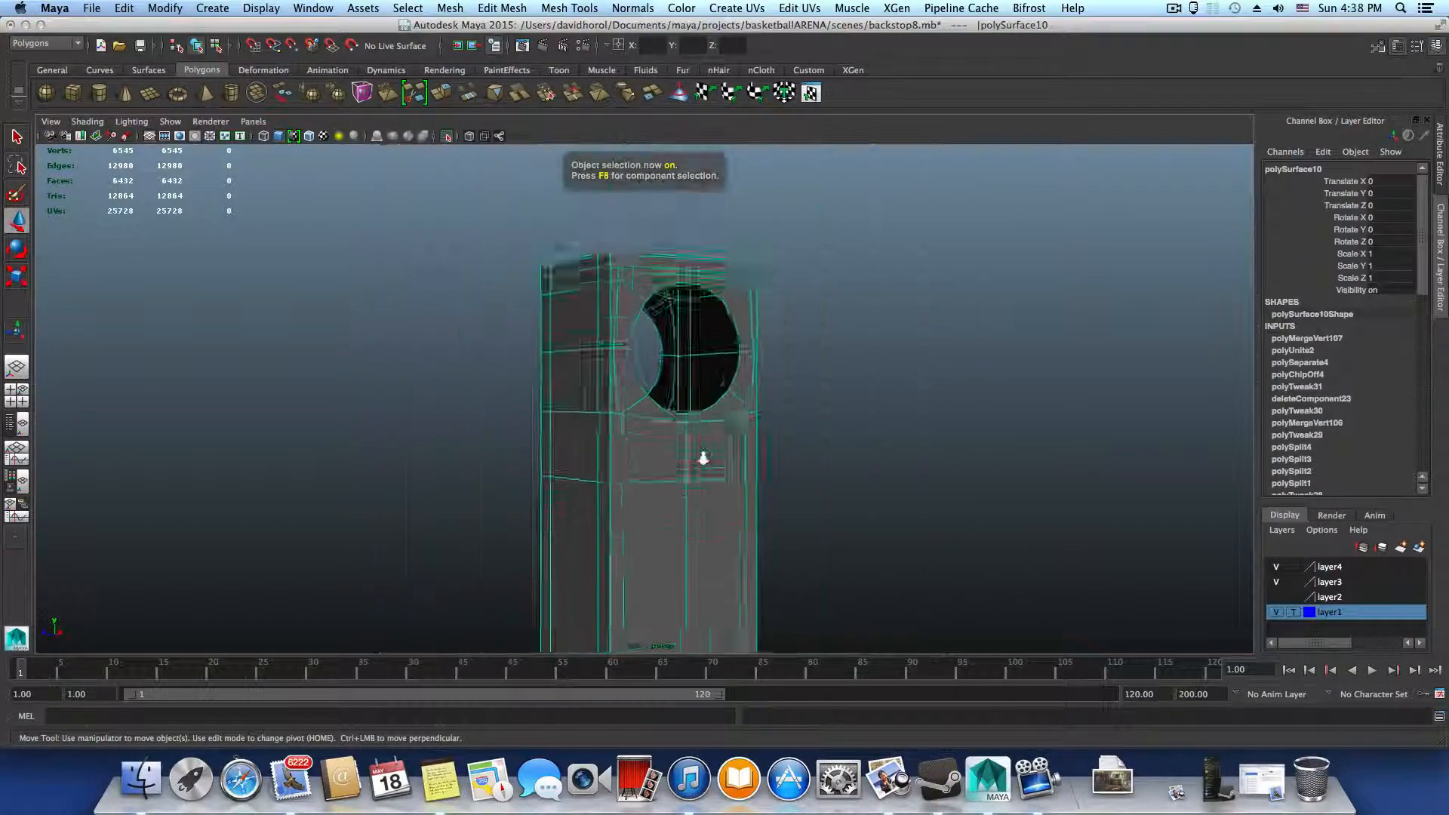
left_click_drag(699, 456, 605, 477, "alt")
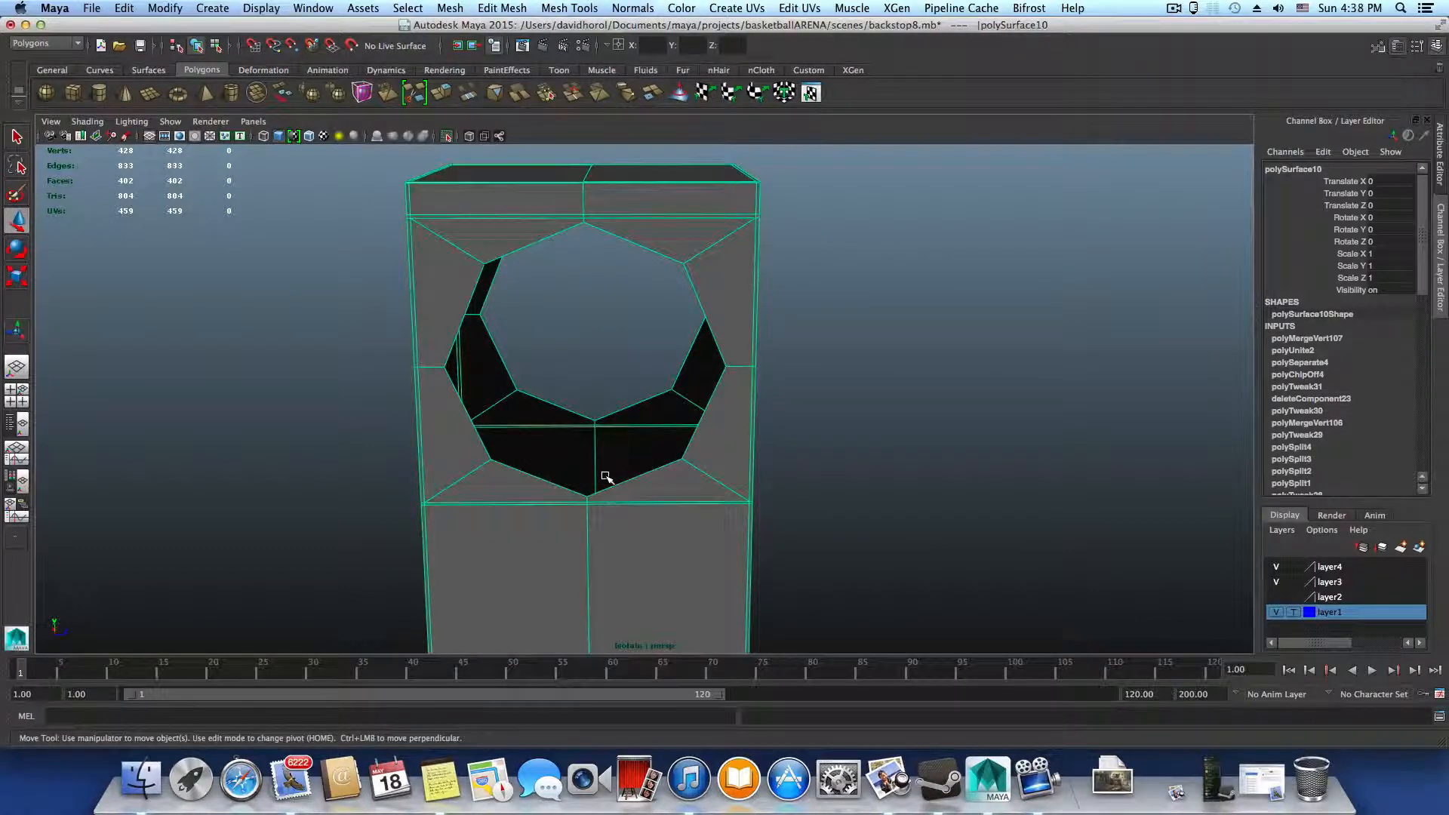
left_click(522, 47)
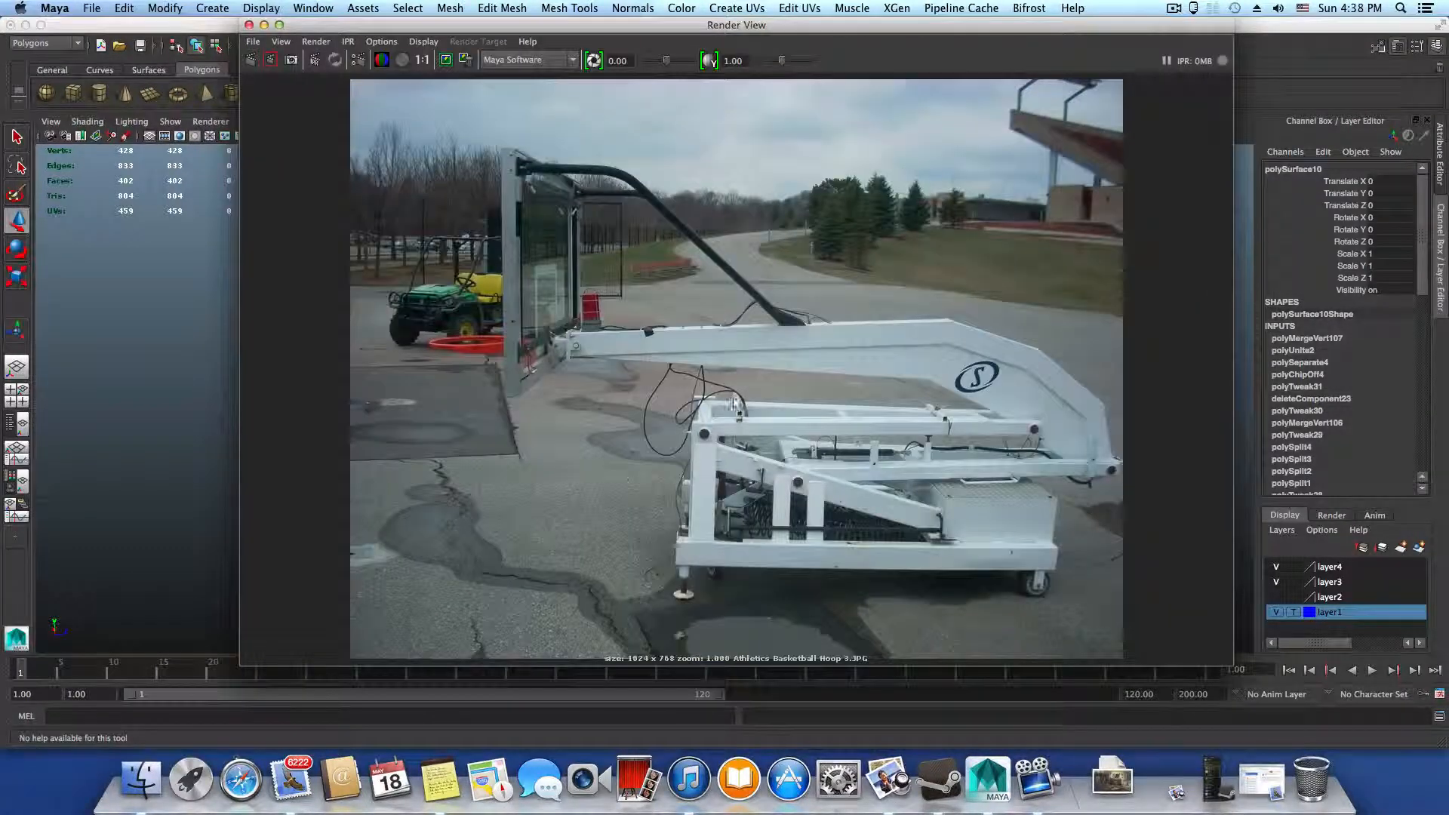
Load the reference photo Athletics Basketball Hoop 5-1.JPG into the Render View to see the backstop from the other side
right_click_drag(735, 406, 793, 419, "alt")
left_click(253, 42)
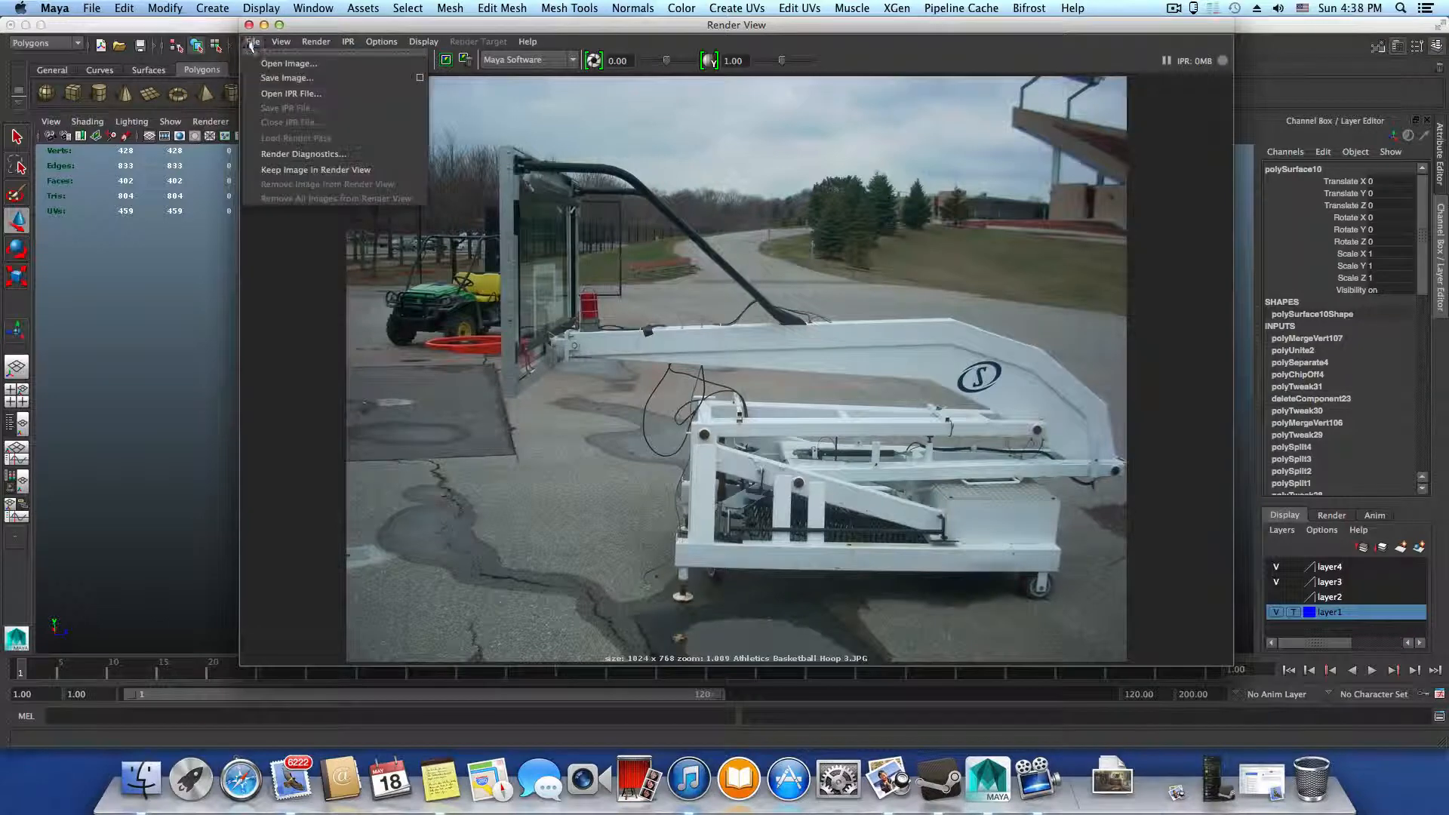
left_click(304, 66)
left_click(438, 284)
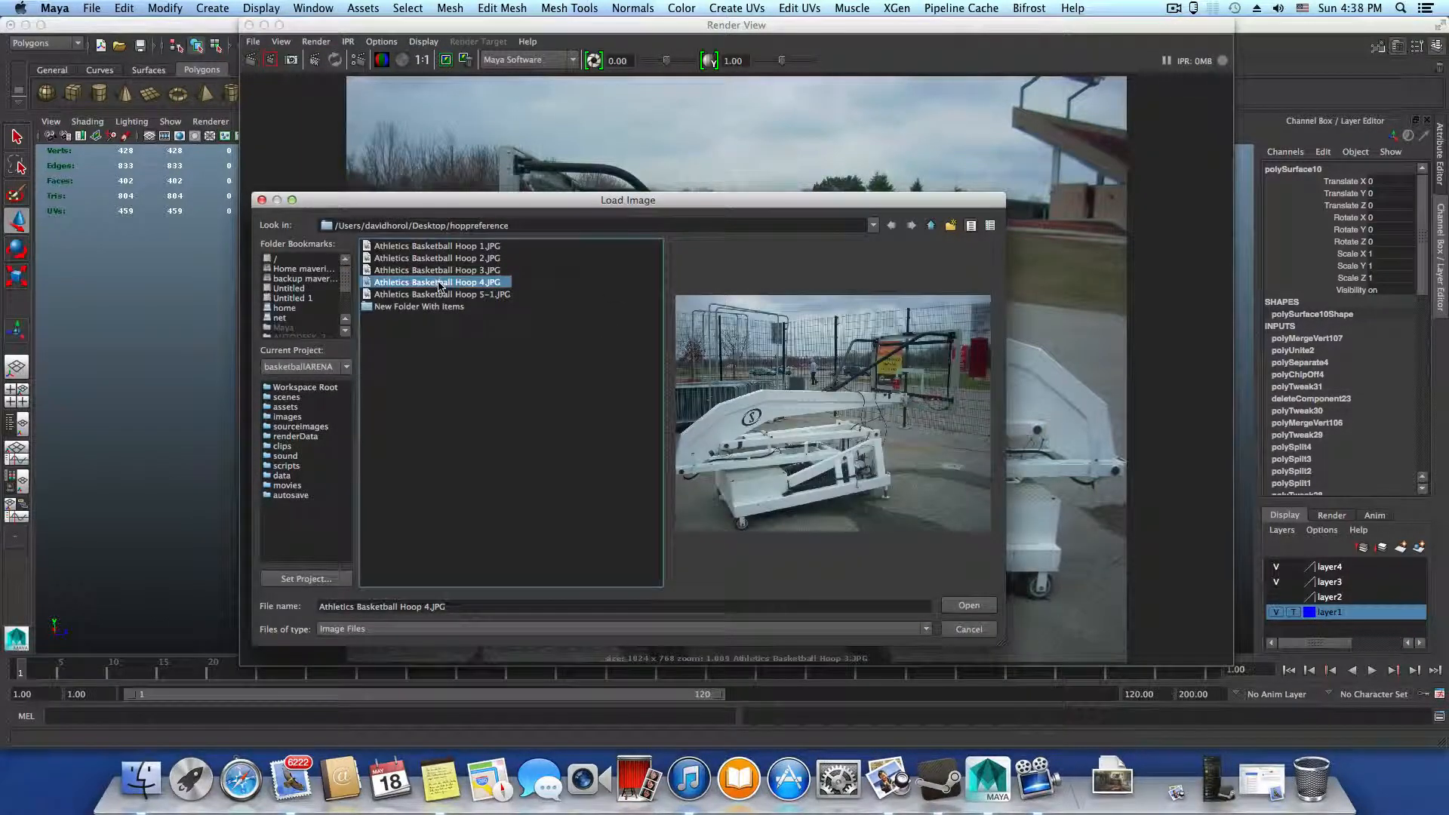
left_click(437, 295)
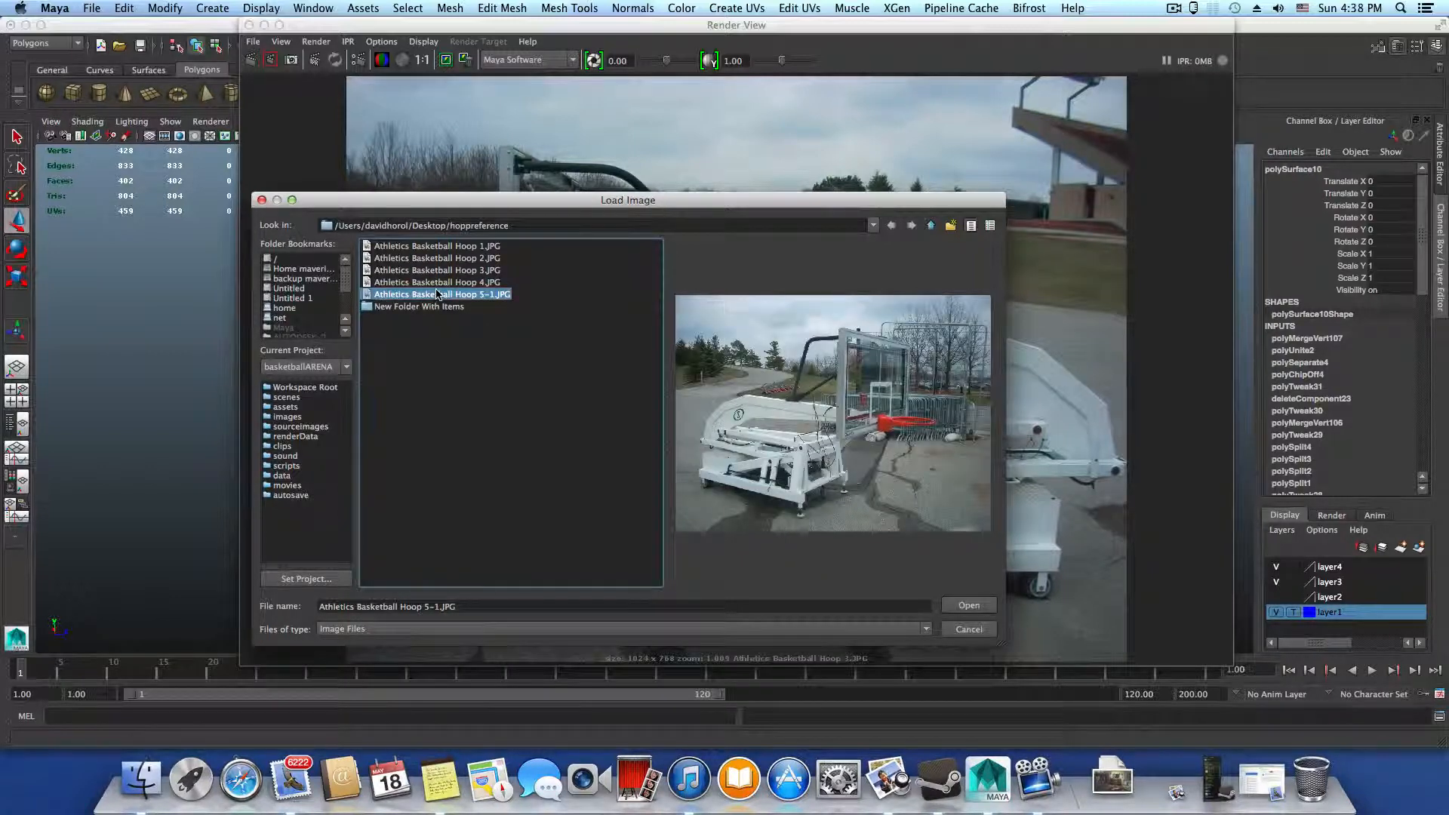
left_click(970, 606)
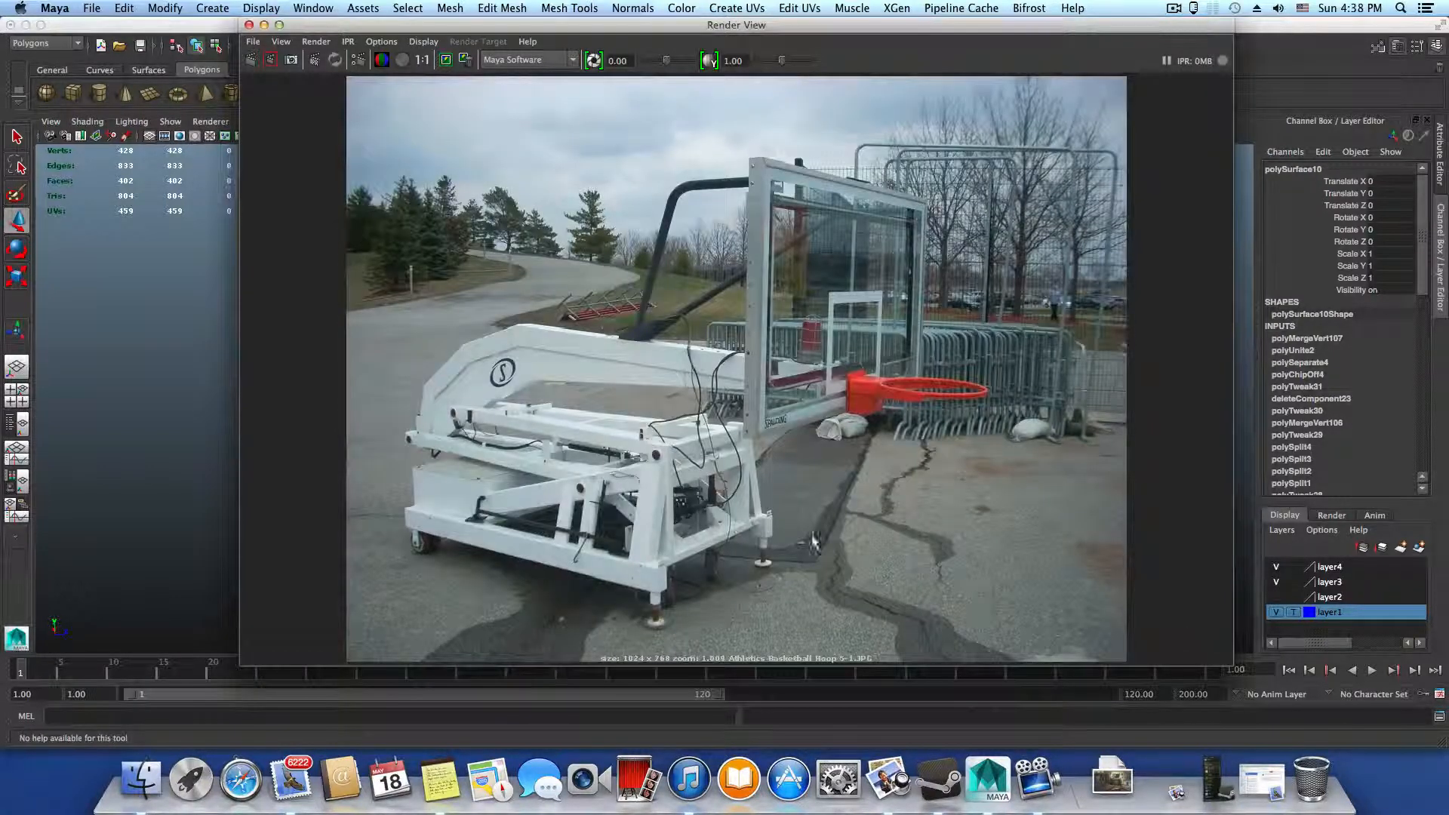
Load the reference photo Athletics Basketball Hoop 2.JPG and enlarge the backstop's base frame
left_click(253, 41)
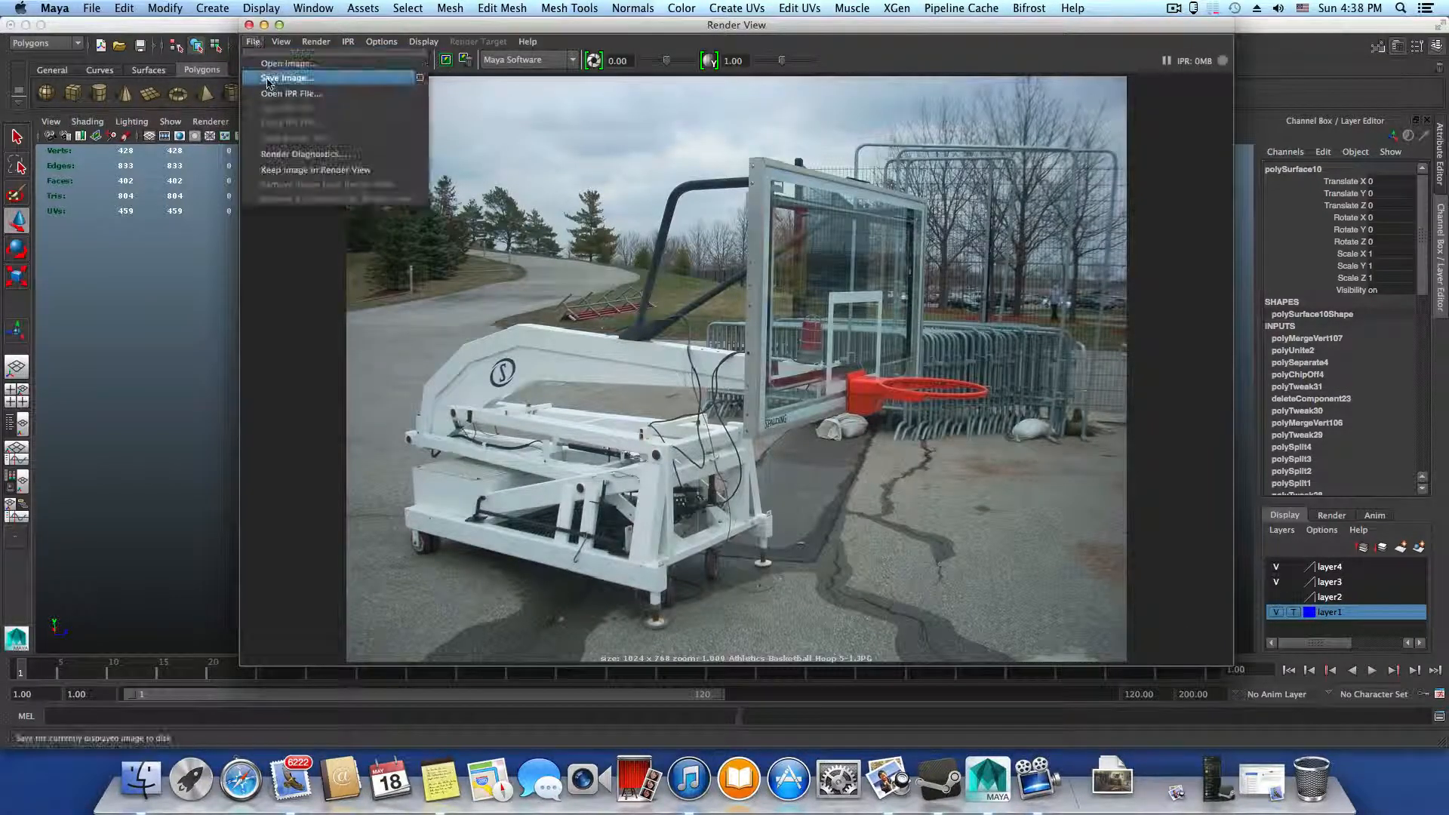
left_click(272, 65)
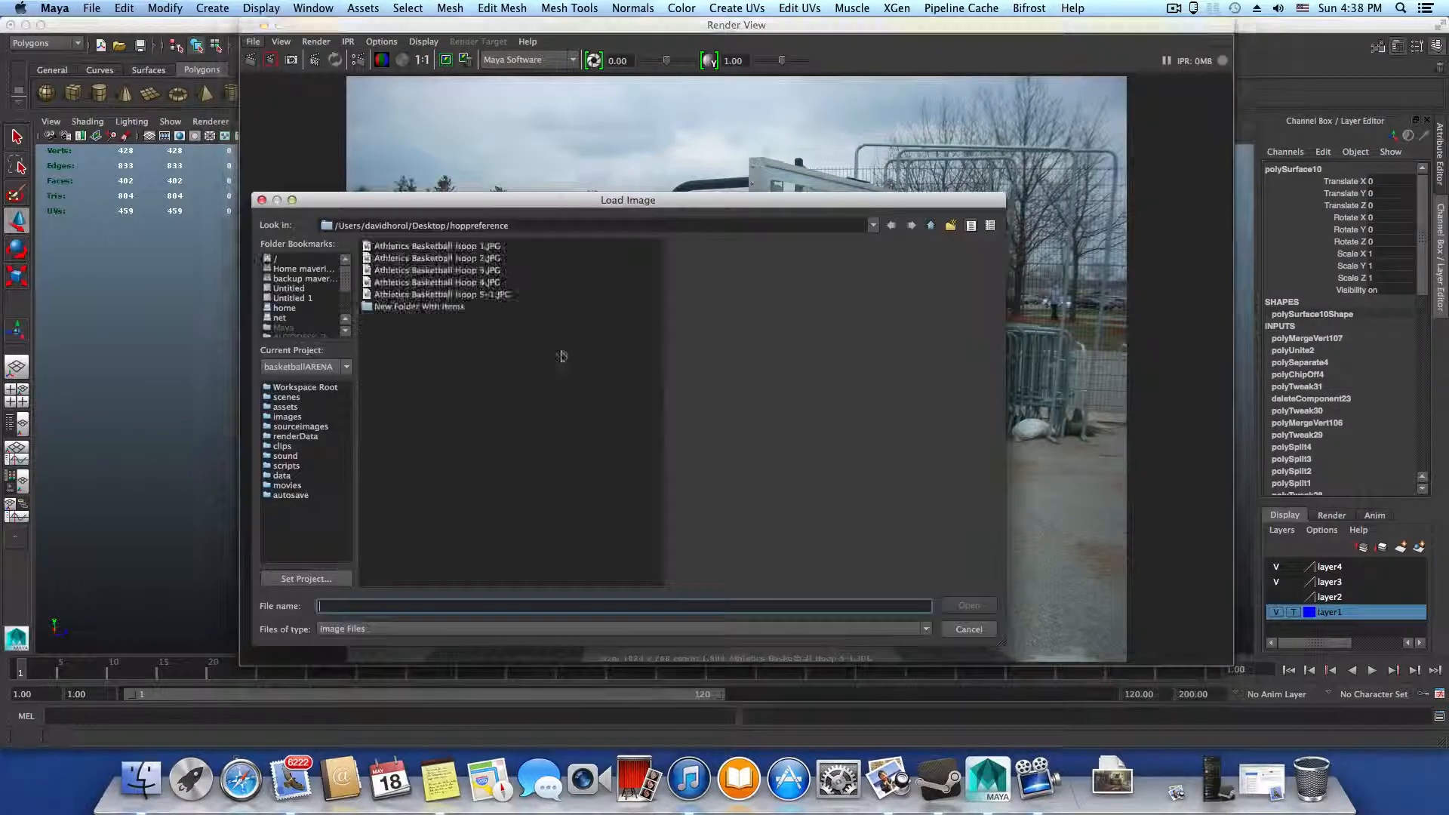
left_click(427, 257)
left_click(966, 607)
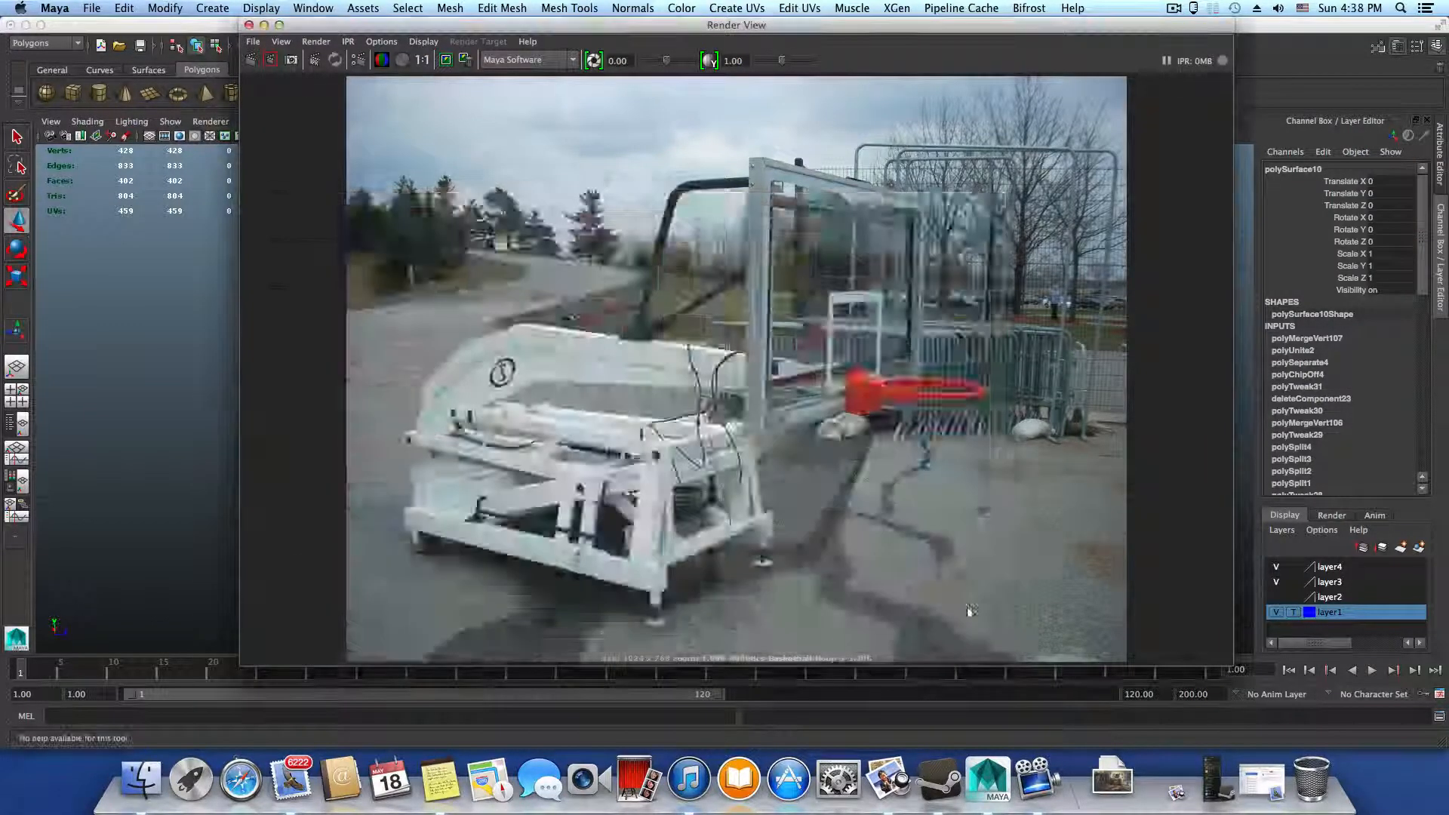
scroll(1013, 582, "up", 3)
middle_click_drag(1013, 582, 743, 505, "alt")
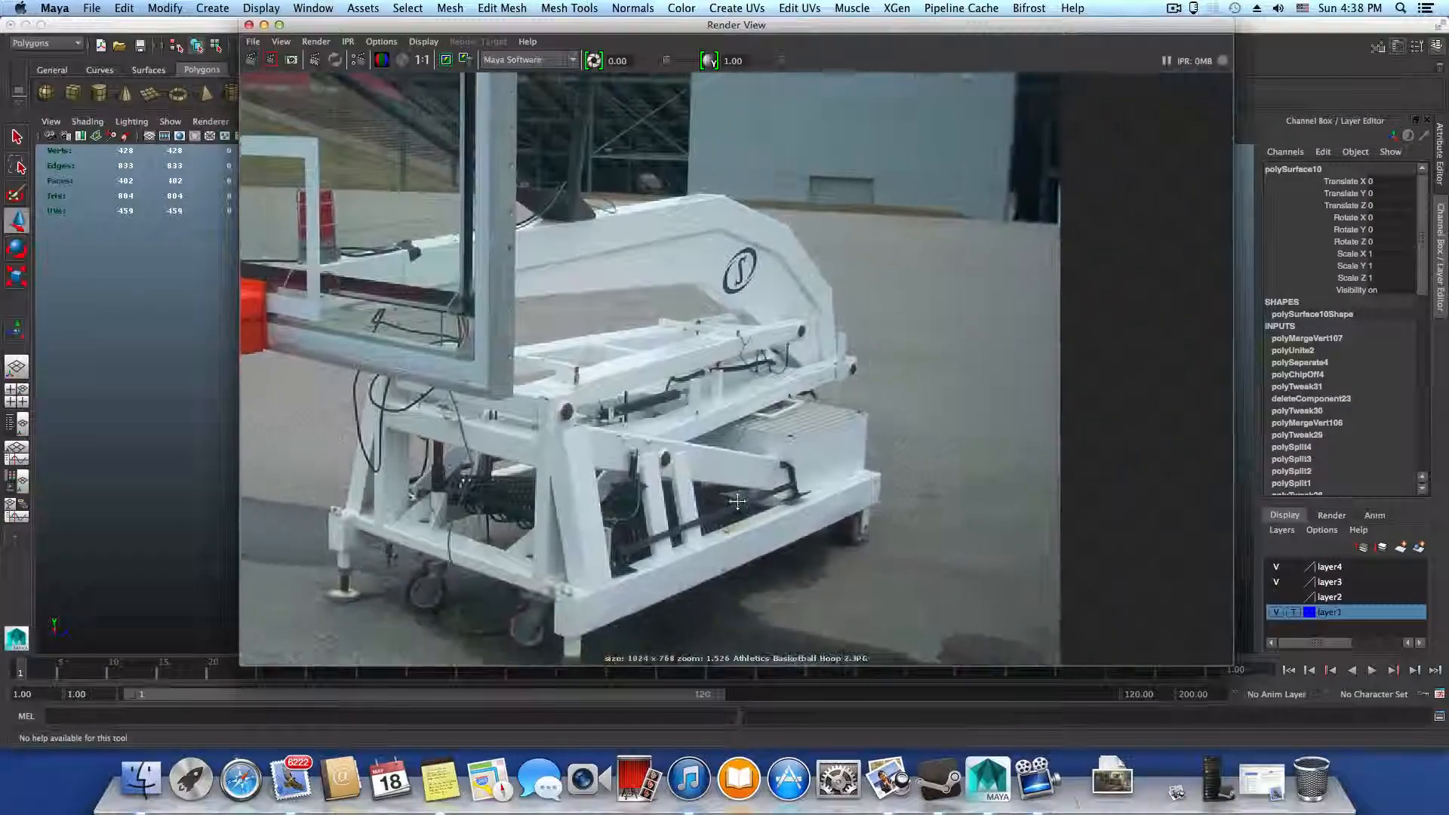
Examine the round pin ends on the uprights in the enlarged photo and close the Render View
right_click_drag(740, 500, 924, 519, "alt")
right_click_drag(658, 430, 916, 532, "alt")
middle_click_drag(772, 500, 858, 522, "alt")
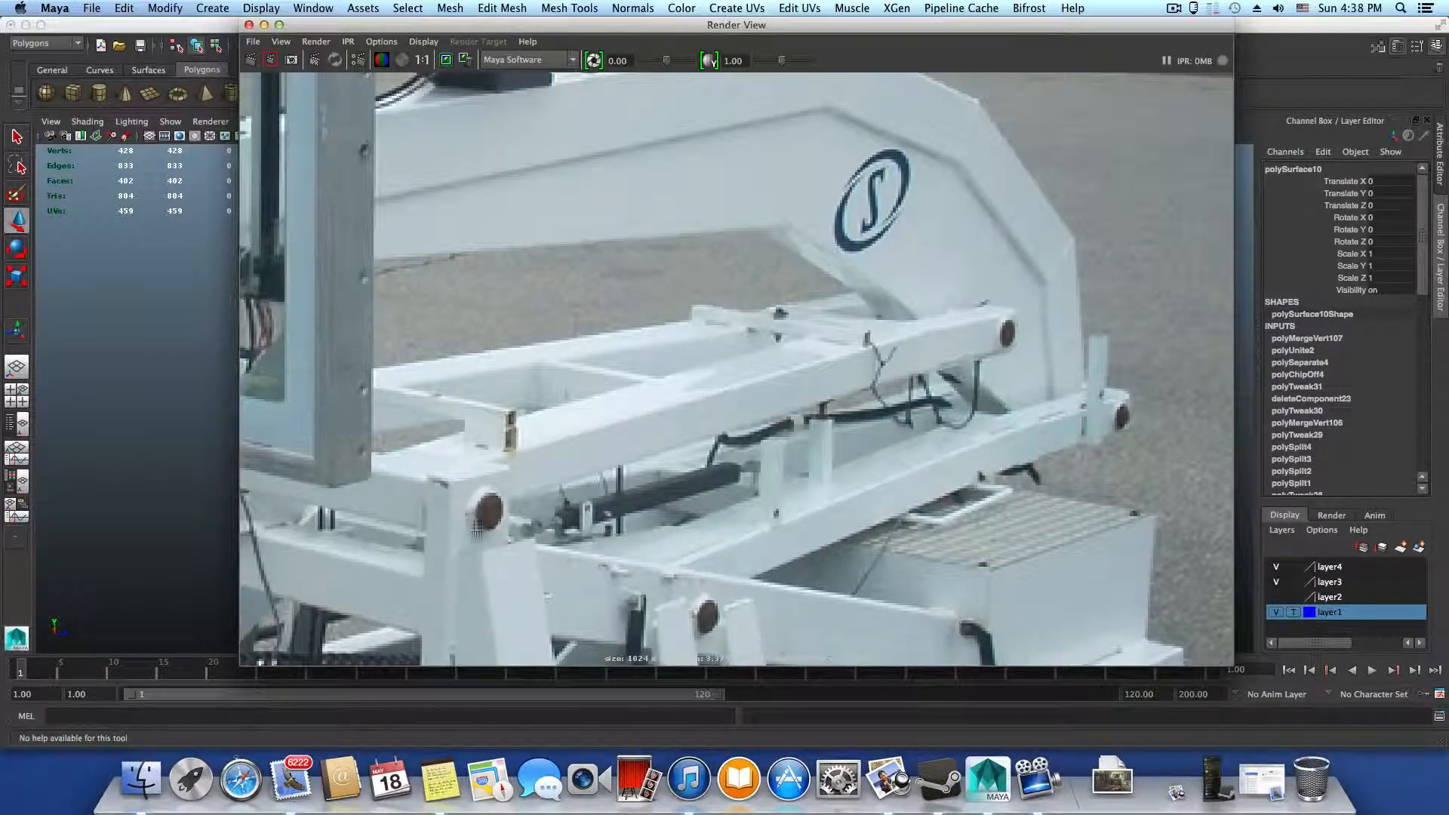
middle_click_drag(478, 529, 555, 472, "alt")
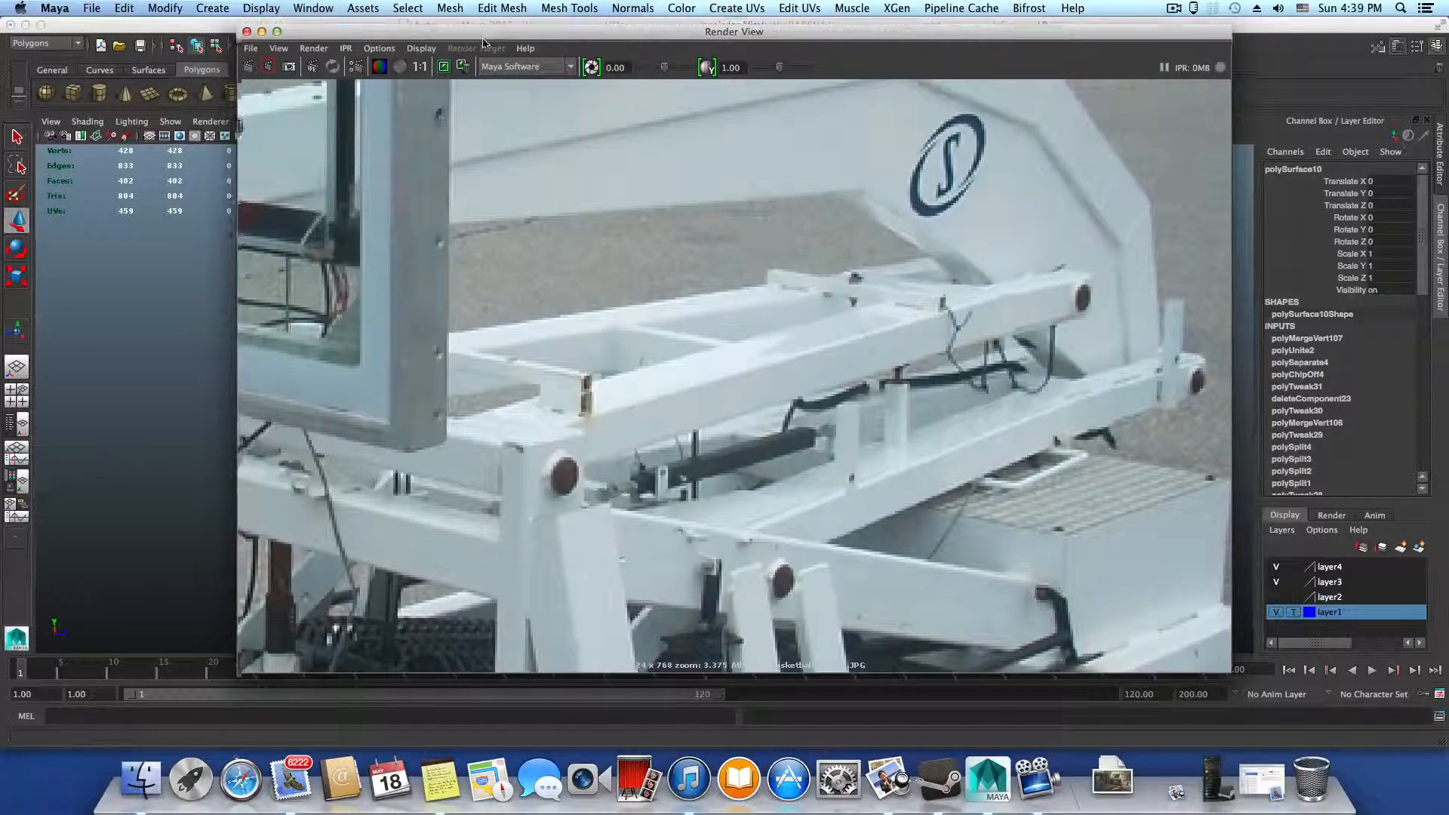
left_click_drag(484, 29, 535, 40)
left_click(528, 468)
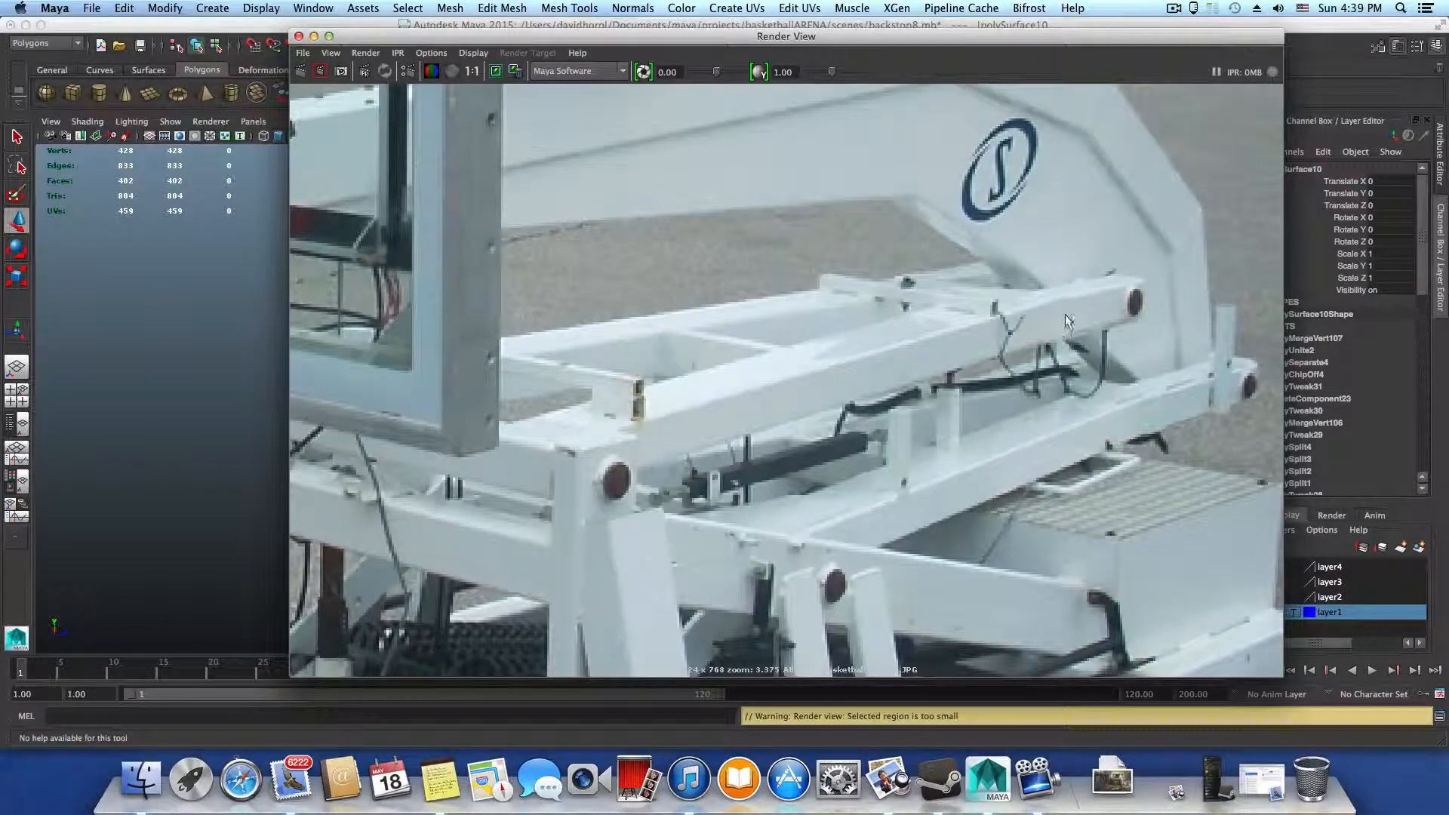
left_click(298, 36)
Extrude the hole's border edge loops on both sides of the front upright and offset them slightly
left_click_drag(568, 403, 778, 293, "alt")
right_click_drag(776, 287, 773, 259)
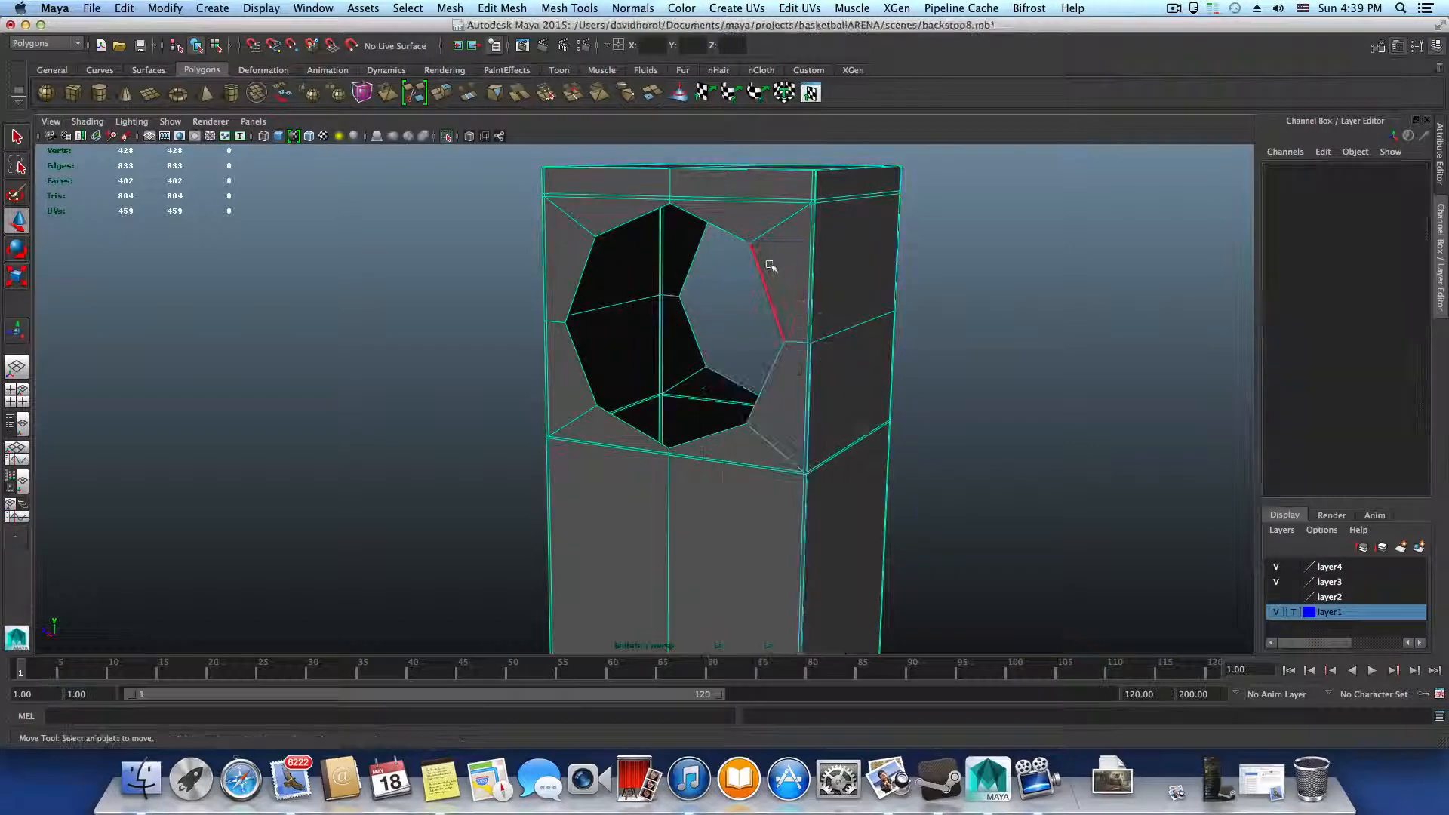
left_click_drag(824, 304, 665, 325, "alt")
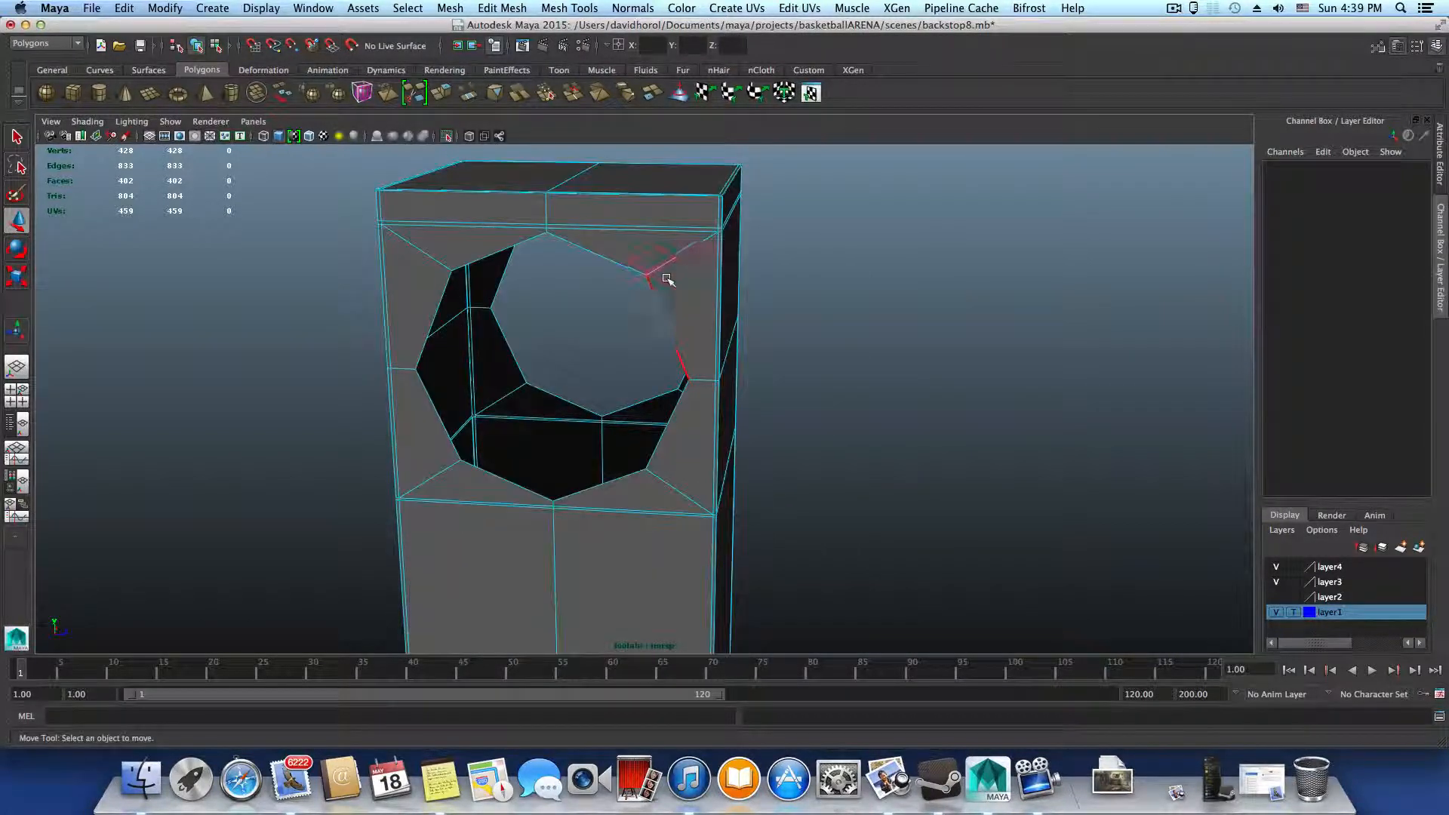
double_click(656, 306)
mouse_move(689, 379)
left_mouse_down("alt")
mouse_move(573, 388)
mouse_move(670, 441)
mouse_move(705, 428)
mouse_move(523, 434)
mouse_move(689, 350)
left_mouse_up("alt")
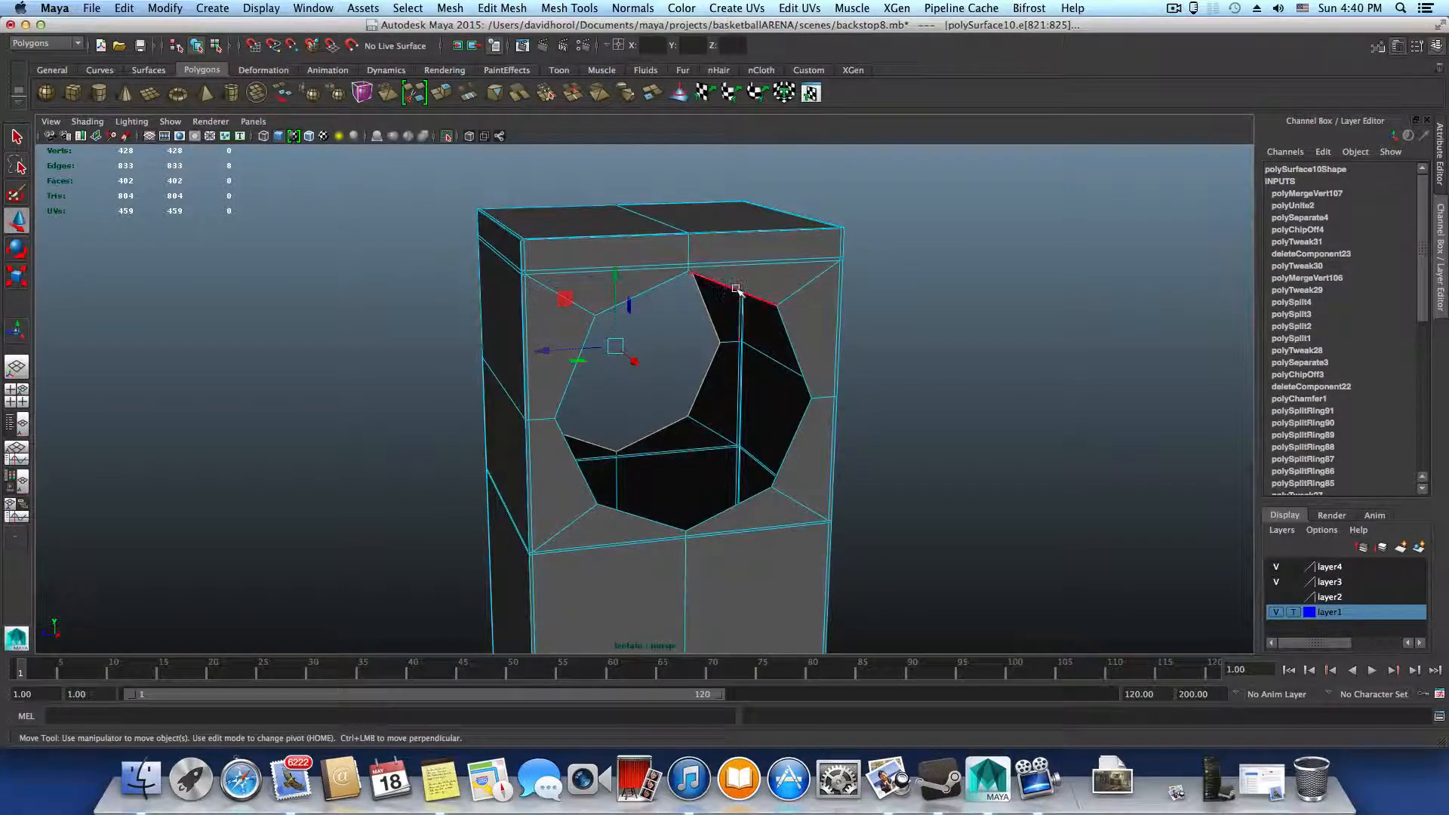
double_click(738, 291, "shift")
left_click_drag(664, 425, 859, 419, "alt")
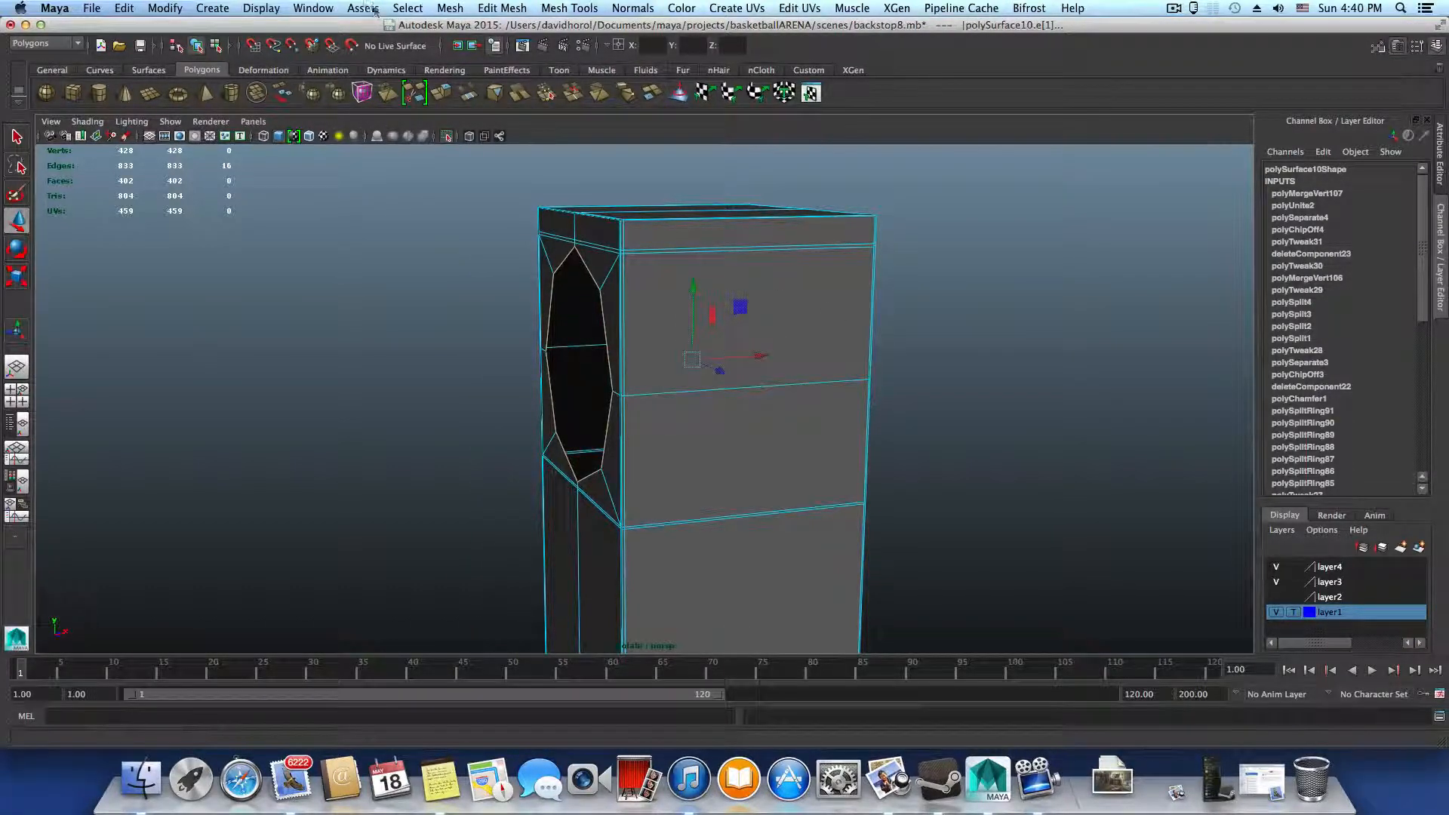
left_click(450, 9)
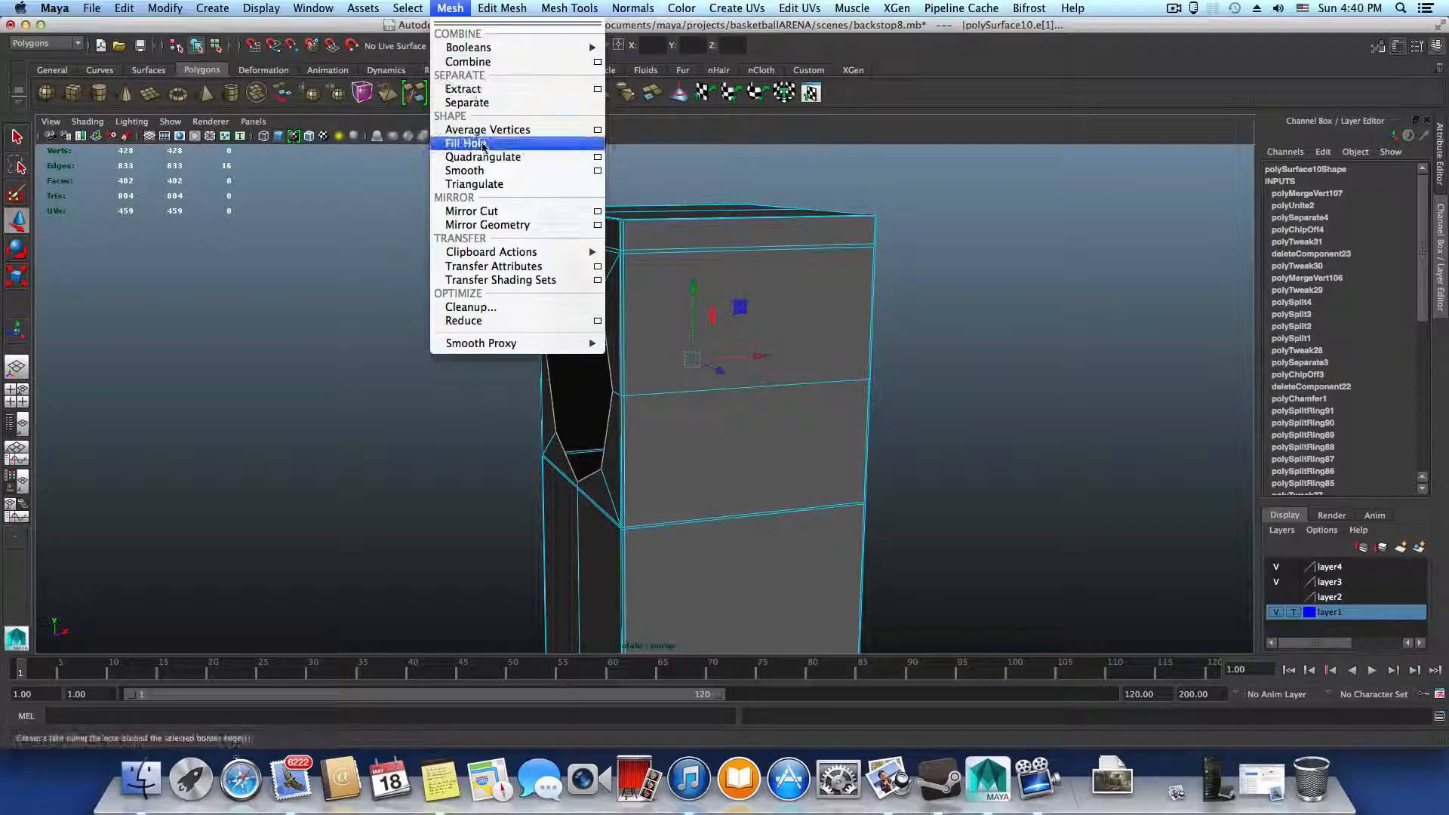
left_click(452, 9)
left_click(452, 98)
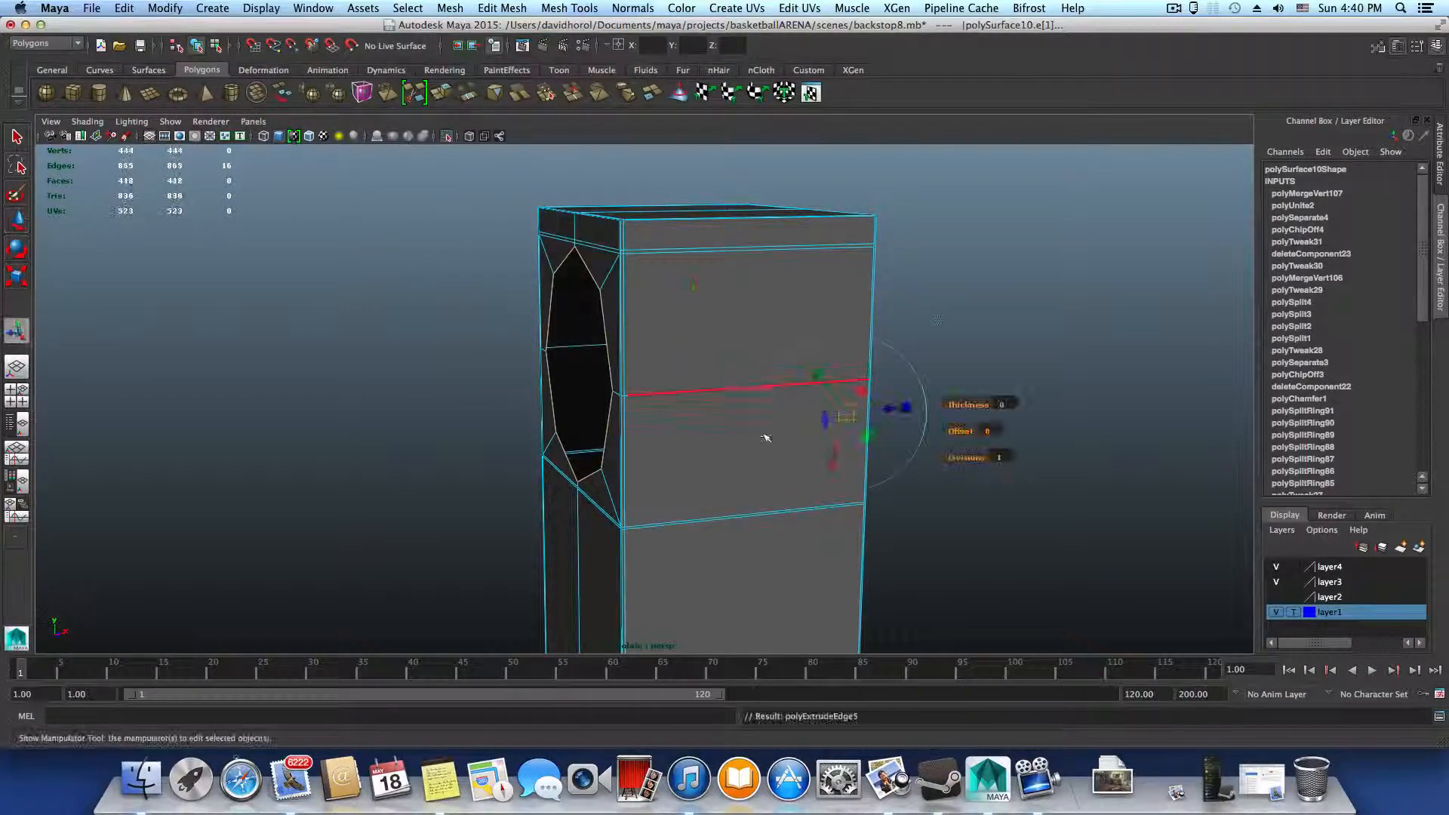
left_click_drag(740, 412, 785, 446, "alt")
left_click_drag(890, 429, 908, 433)
left_click_drag(908, 432, 790, 438, "alt")
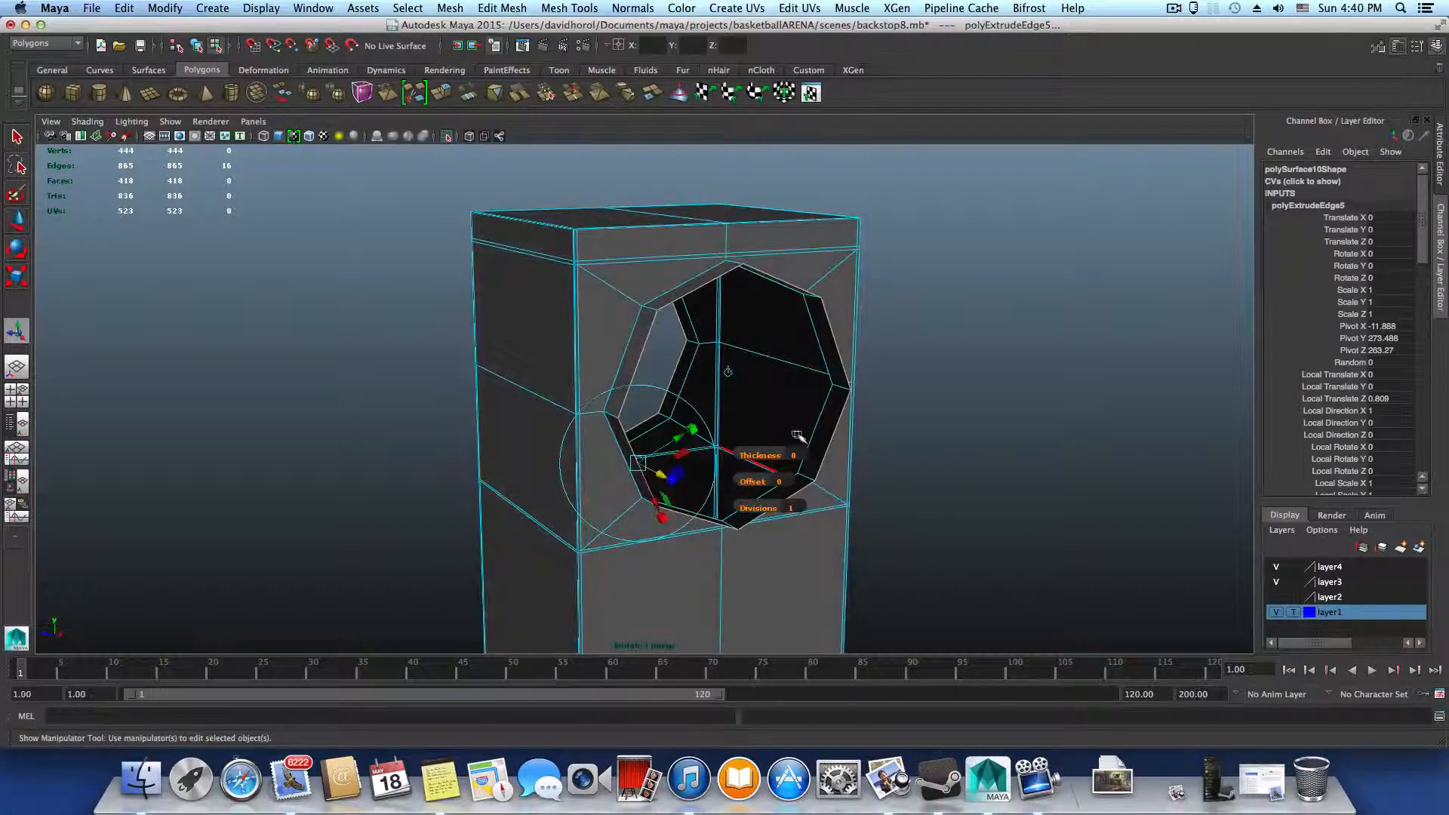
key("r")
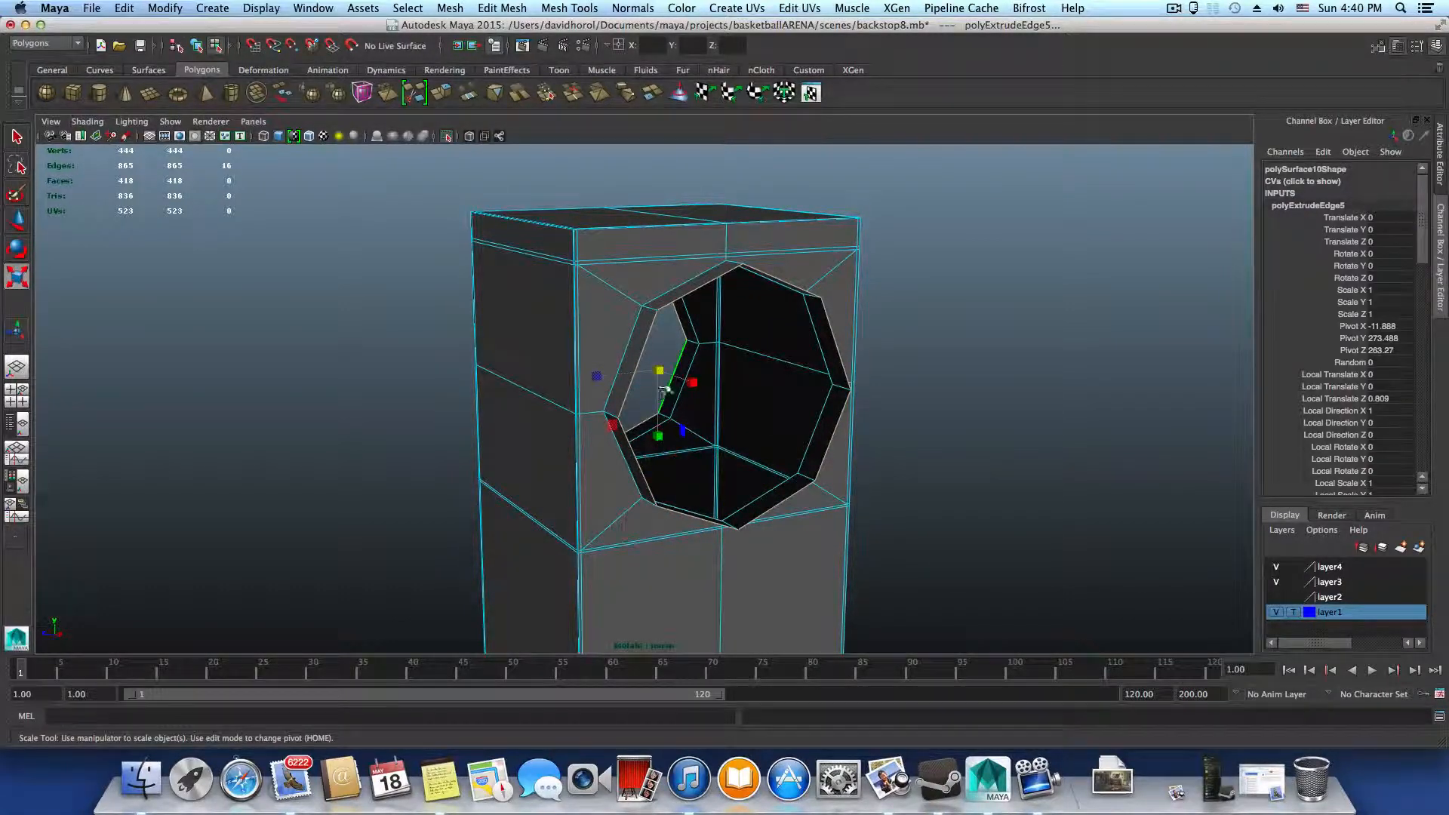
left_click_drag(660, 371, 705, 386)
key("w")
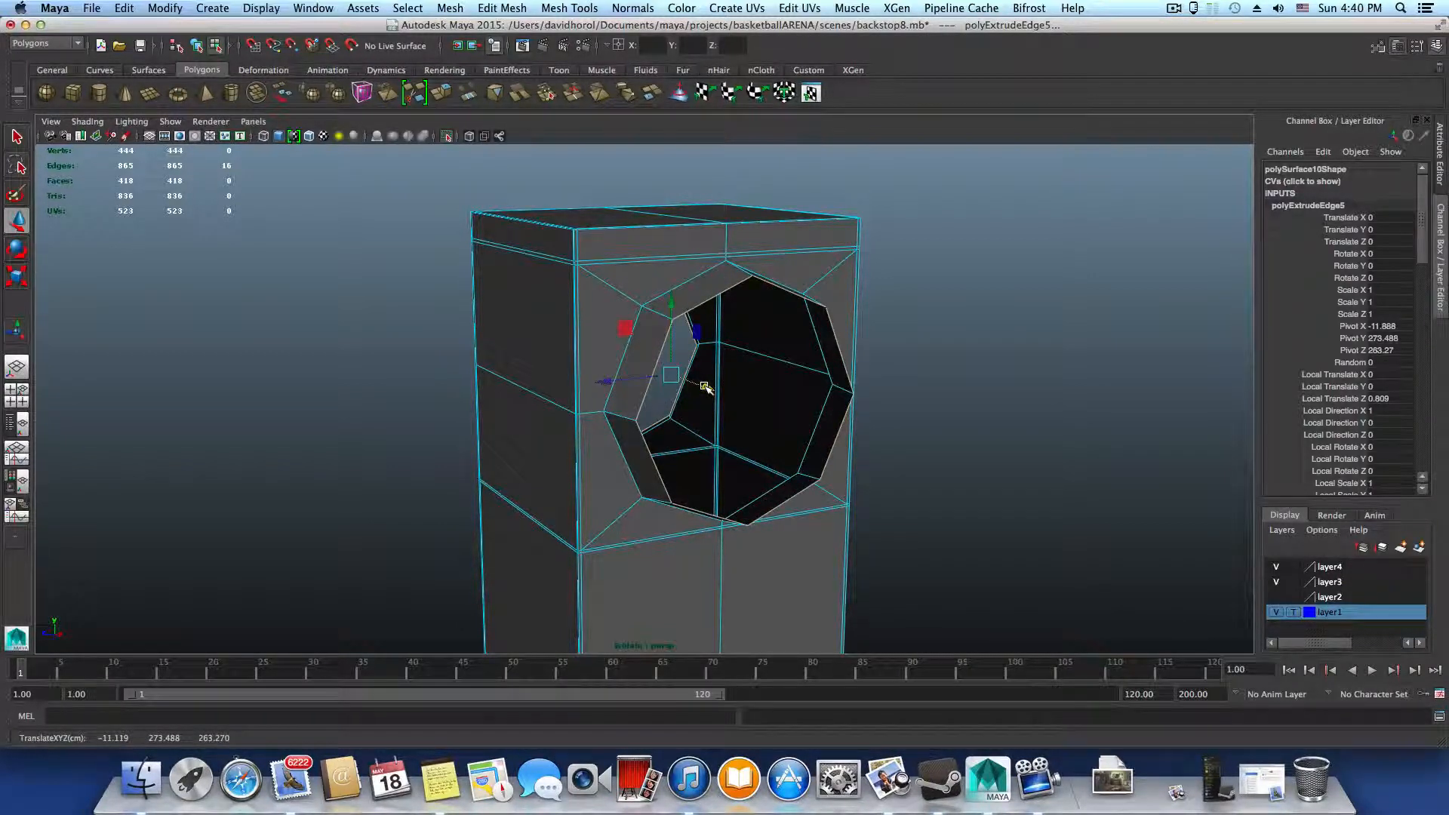
key("ctrl+z")
left_click_drag(682, 415, 790, 415, "alt")
key("ctrl+z")
Scale the extruded edge loops apart along X so the rims protrude from both sides of the upright
double_click(782, 400)
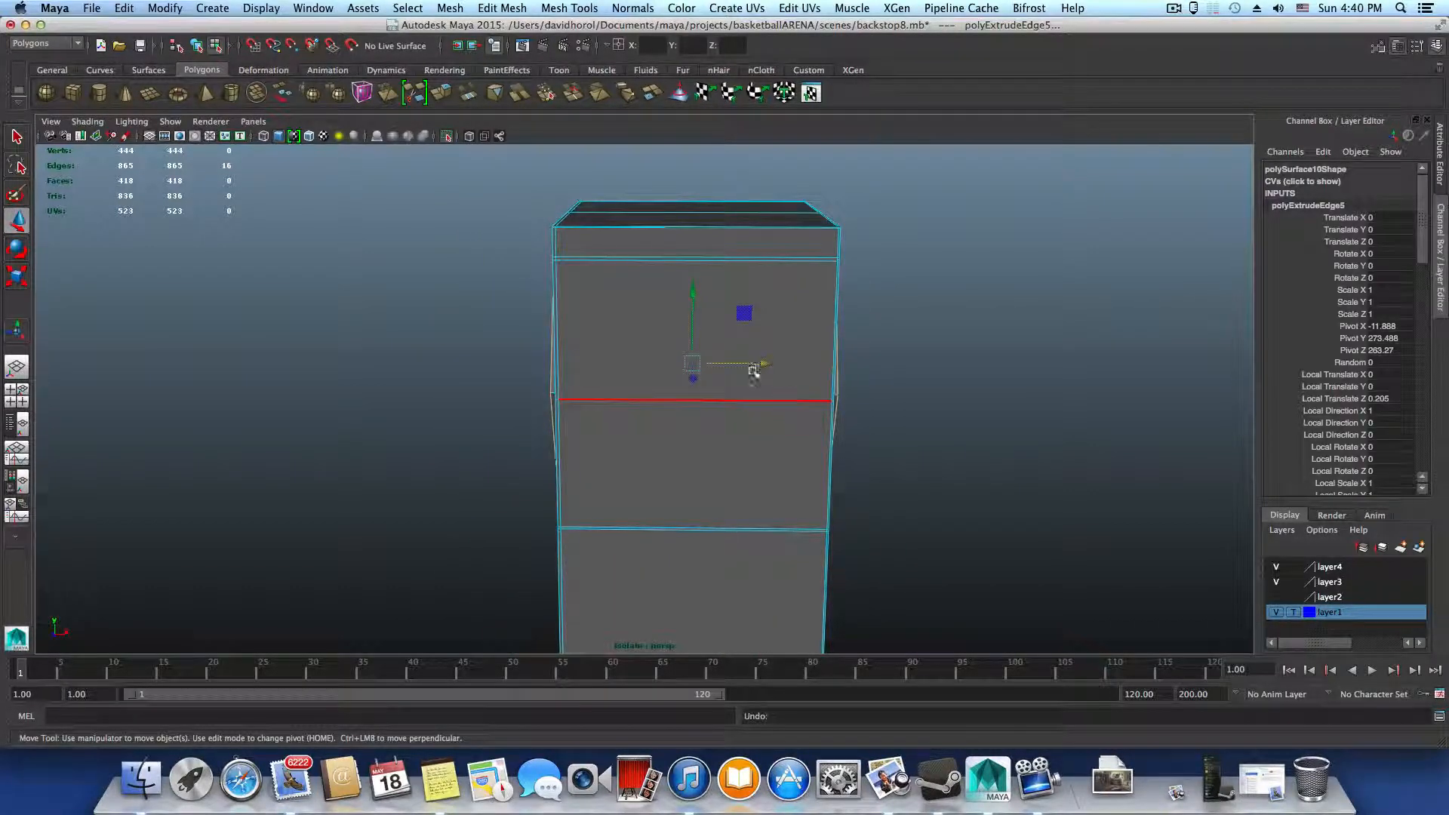
key("r")
left_click_drag(762, 365, 386, 382)
middle_click_drag(587, 398, 614, 464, "alt")
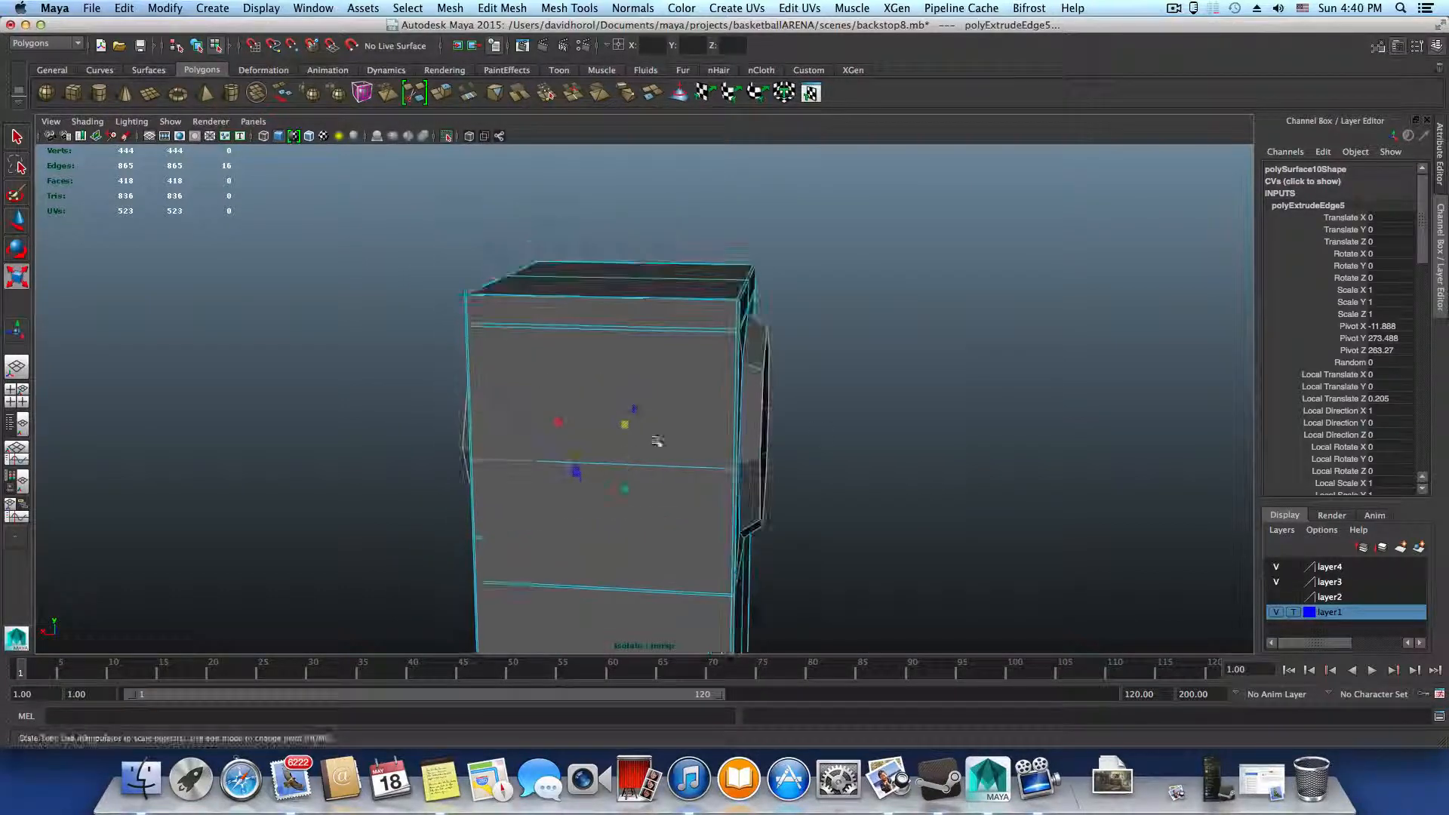
Try scaling the protruding rim's edge loop on one side of the upright, and undo the scaling
left_click_drag(757, 380, 501, 436, "alt")
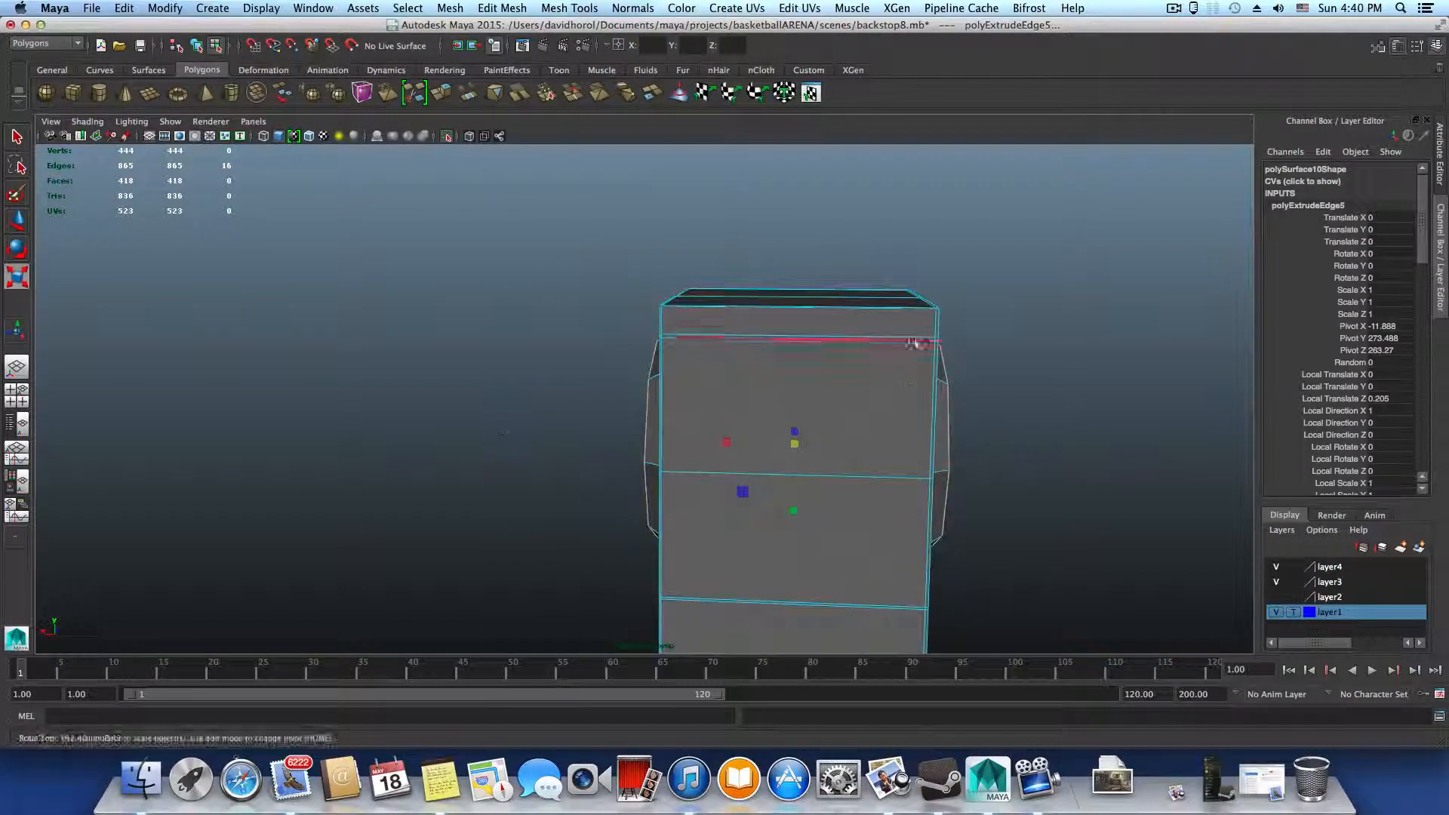
mouse_move(763, 537)
left_mouse_down("alt")
mouse_move(883, 543)
mouse_move(780, 547)
left_mouse_up("alt")
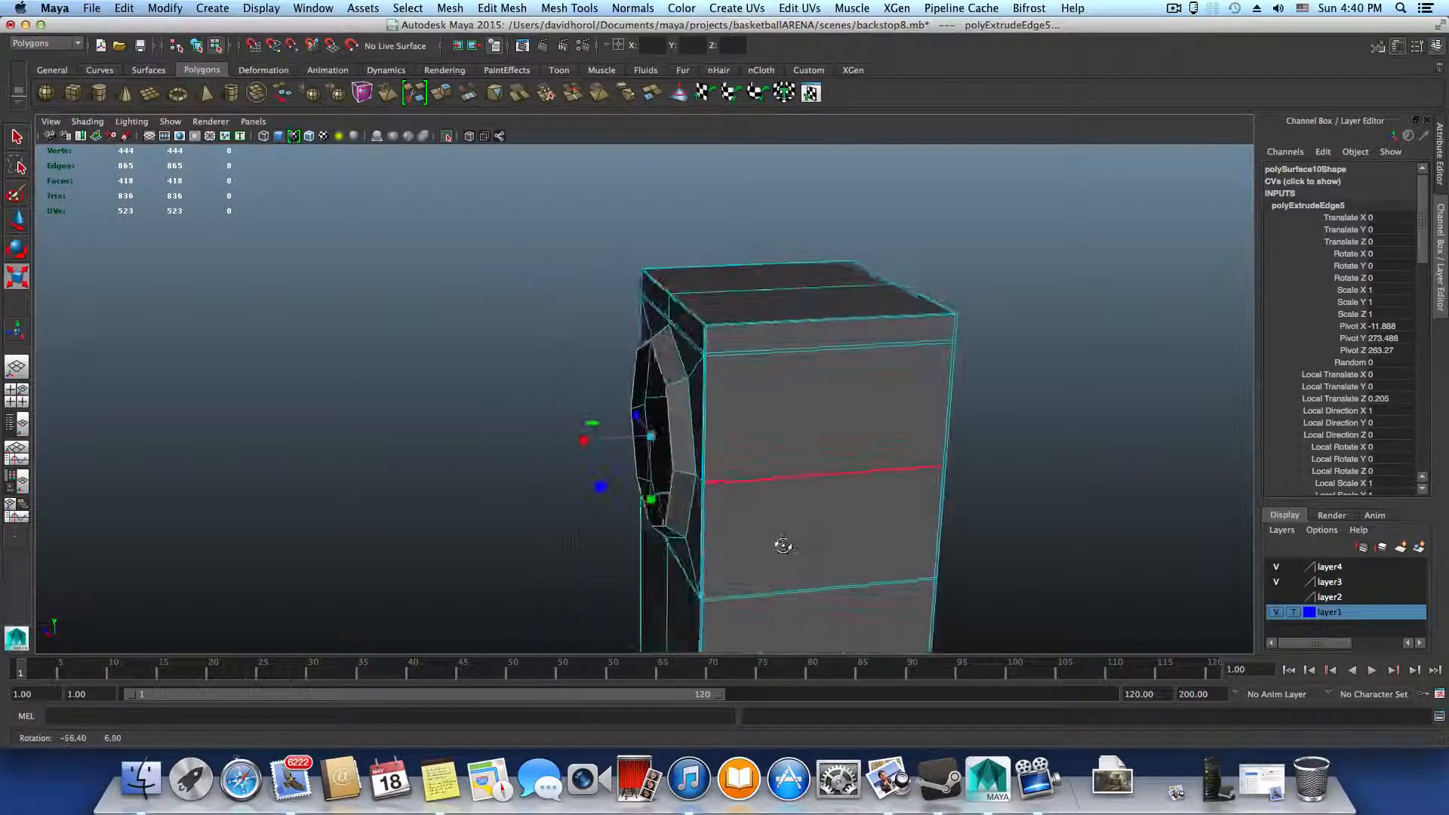
right_click_drag(780, 547, 674, 565, "alt")
middle_click_drag(674, 564, 718, 390, "alt")
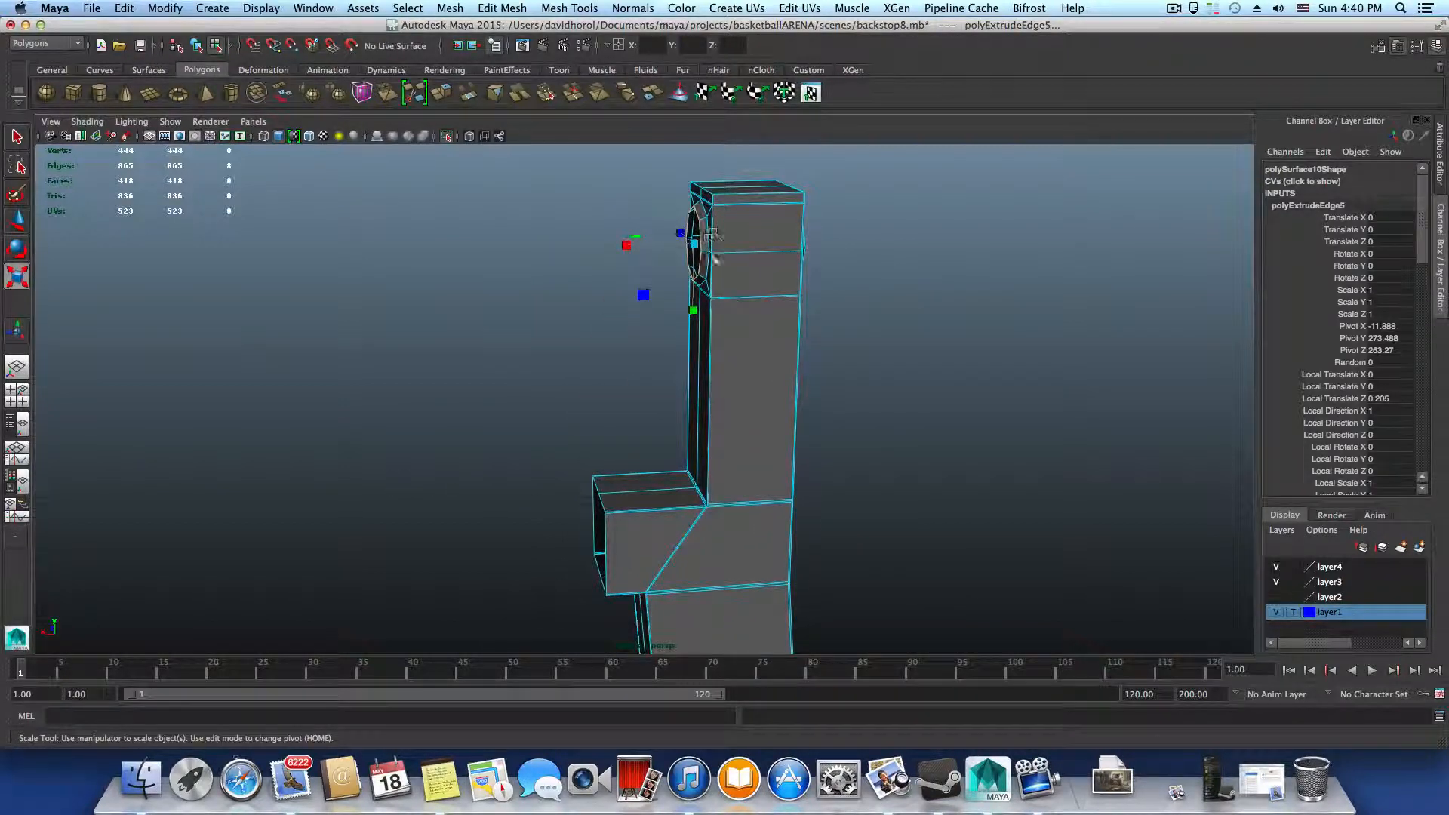
middle_click_drag(716, 262, 727, 438, "alt")
right_click_drag(733, 449, 1102, 528, "alt")
left_click_drag(694, 453, 830, 490, "alt")
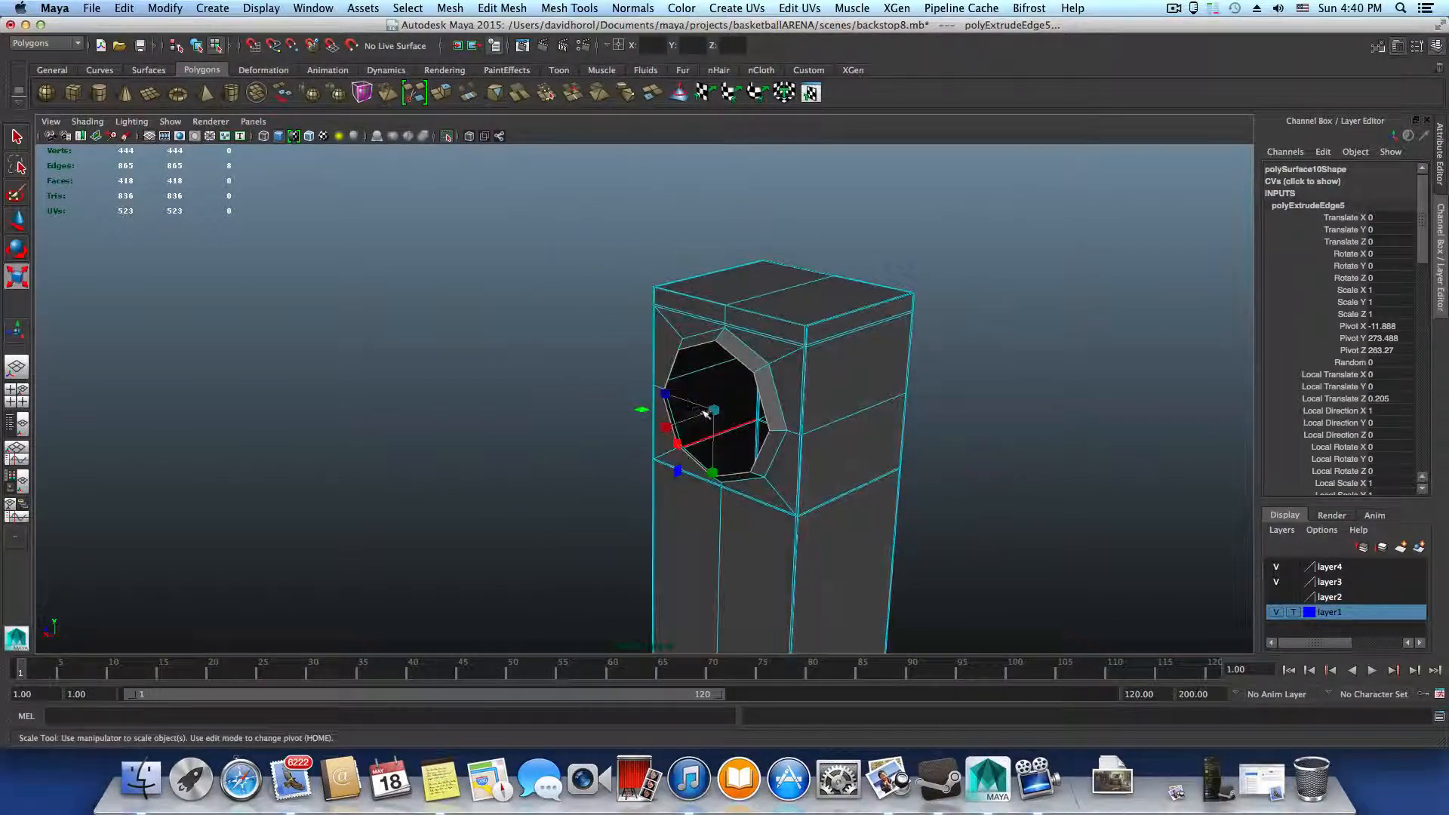
left_click_drag(713, 411, 637, 367)
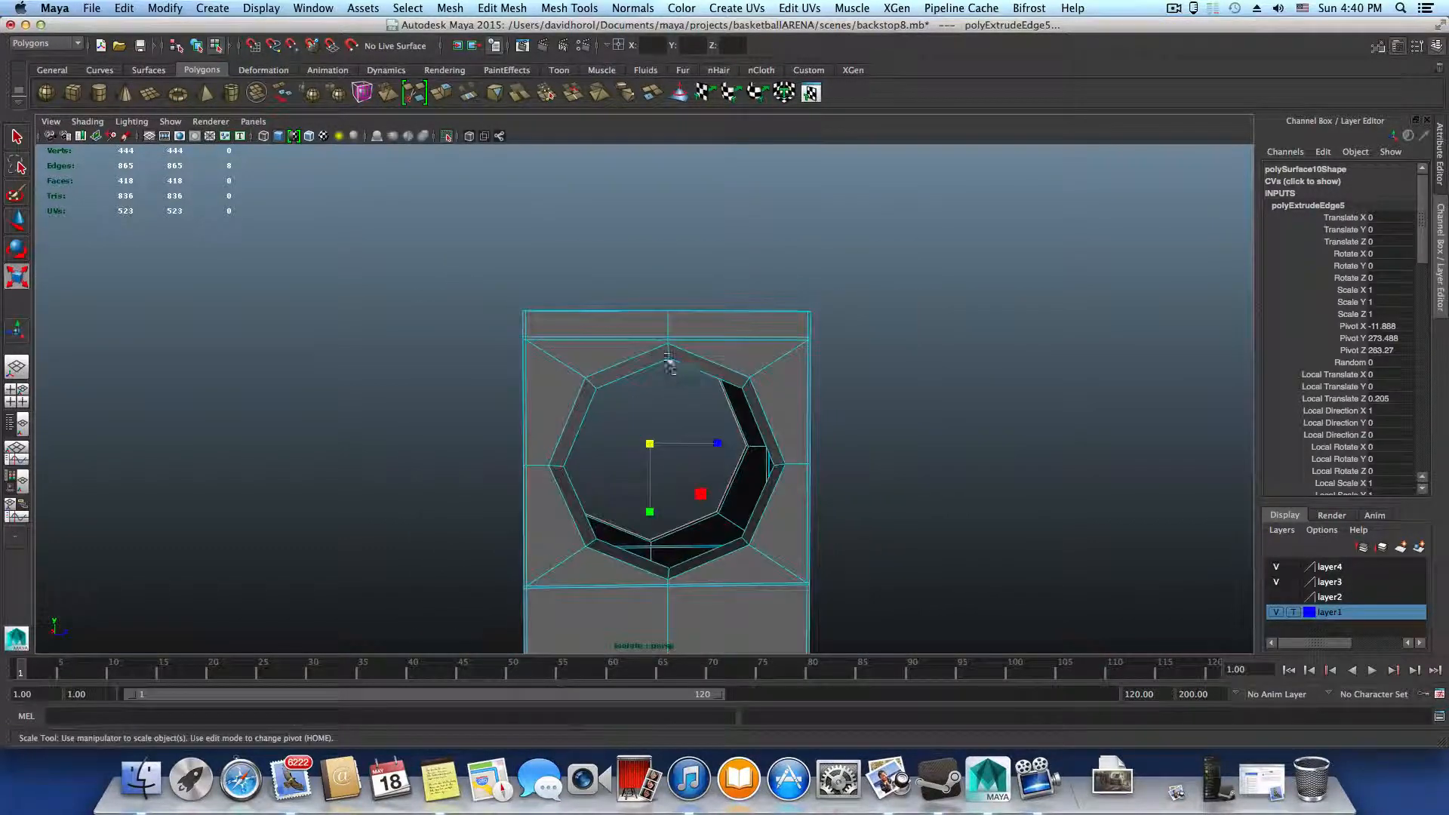
left_click_drag(571, 466, 748, 436, "alt")
key("z")
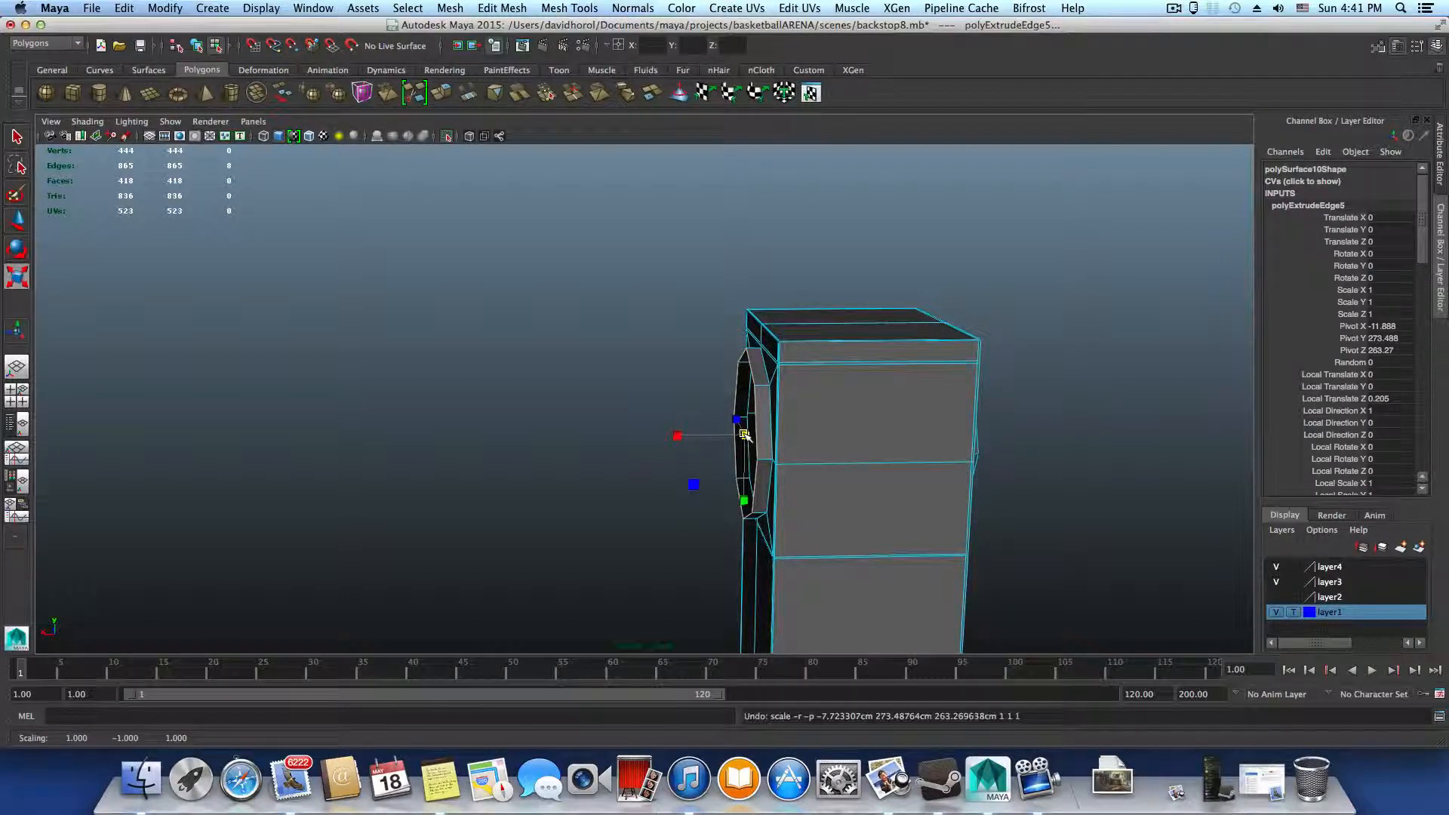
Extrude the rim's outer edge loop on the opposite side and scale it inward to form a flat ring
left_click_drag(863, 452, 577, 397, "alt")
right_click_drag(585, 373, 589, 337)
double_click(582, 374)
left_click_drag(618, 429, 556, 417, "alt")
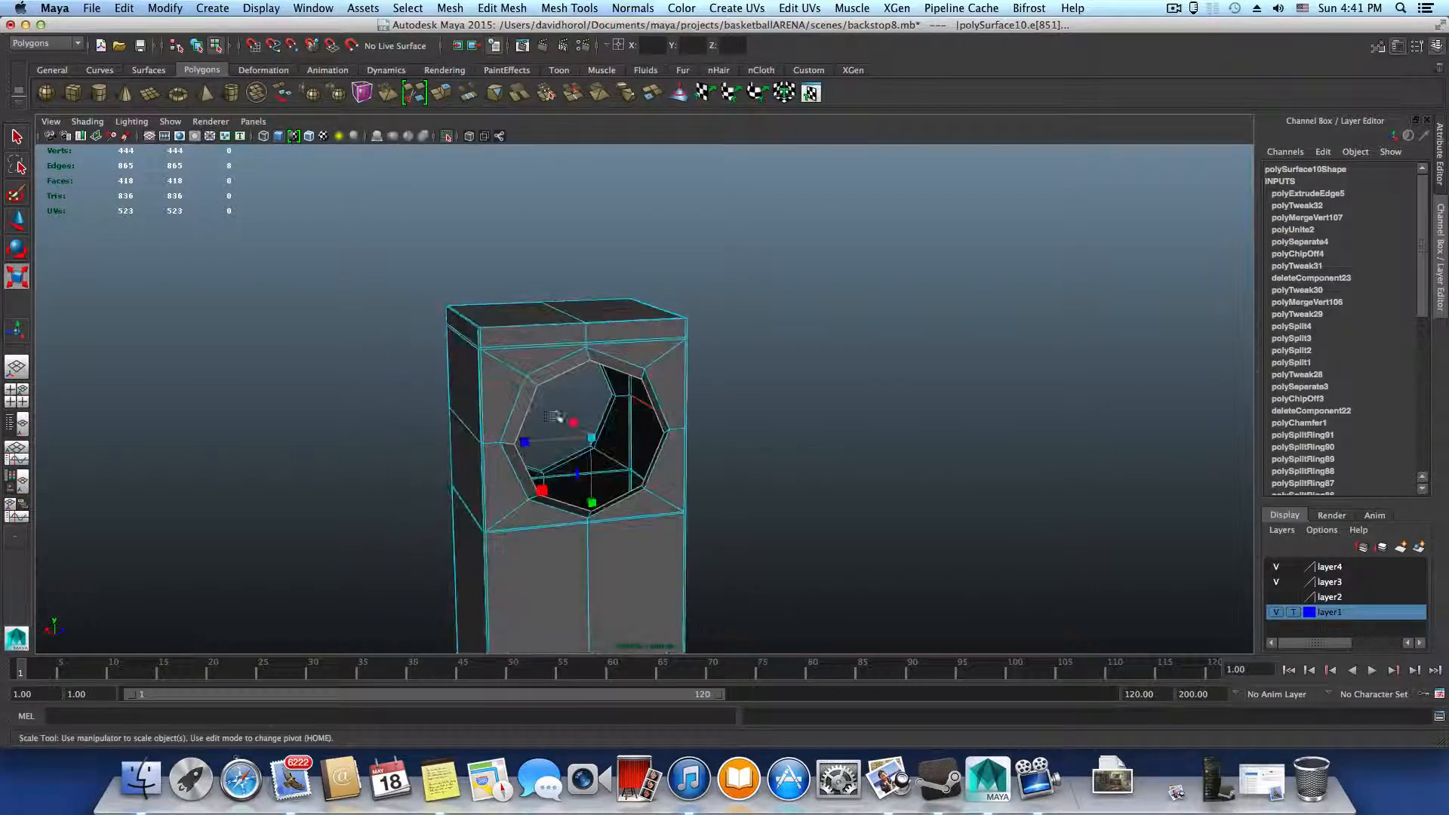
right_click_drag(556, 417, 673, 463, "alt")
middle_click_drag(673, 463, 734, 403, "alt")
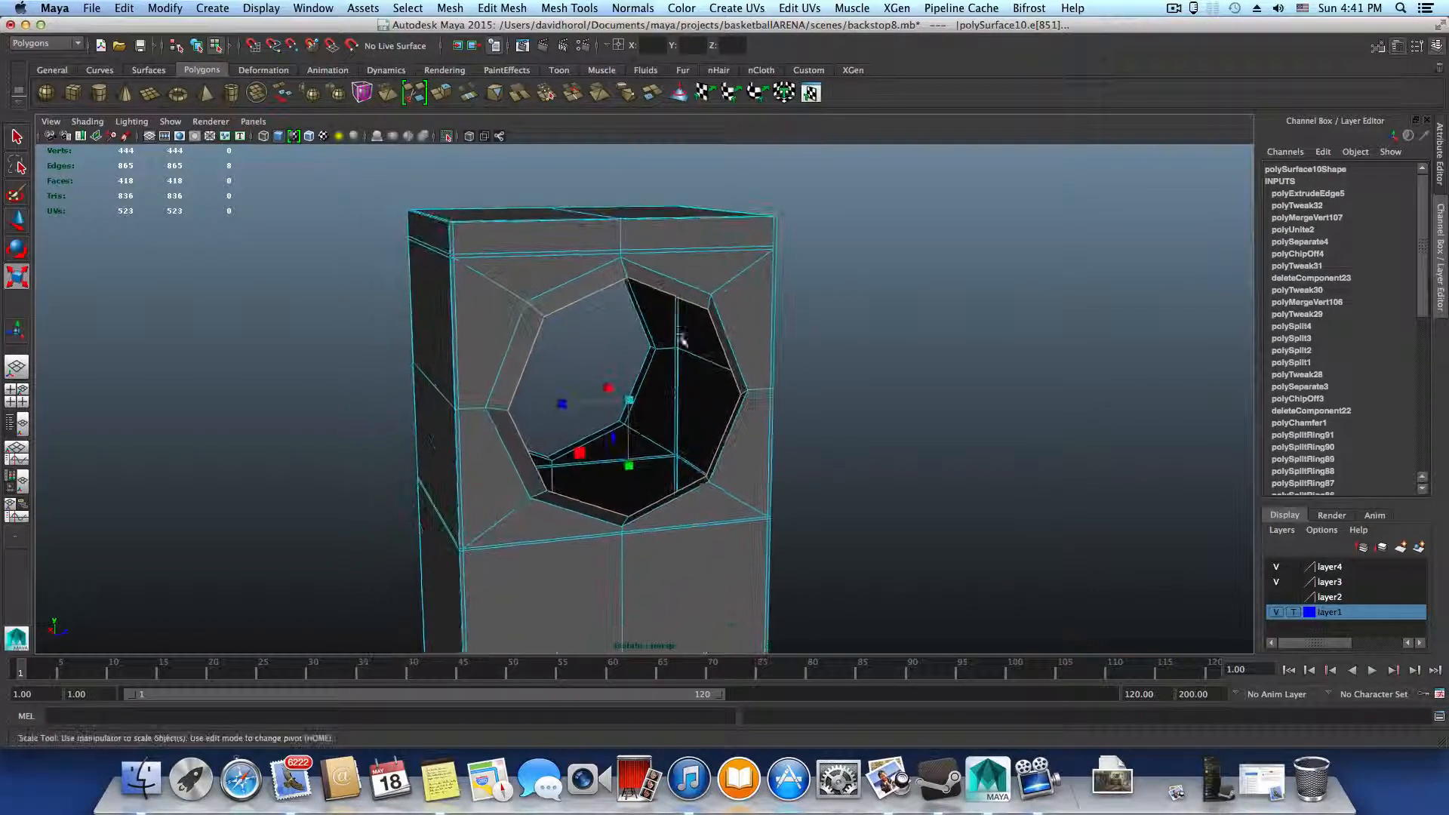
left_click(444, 93)
key("r")
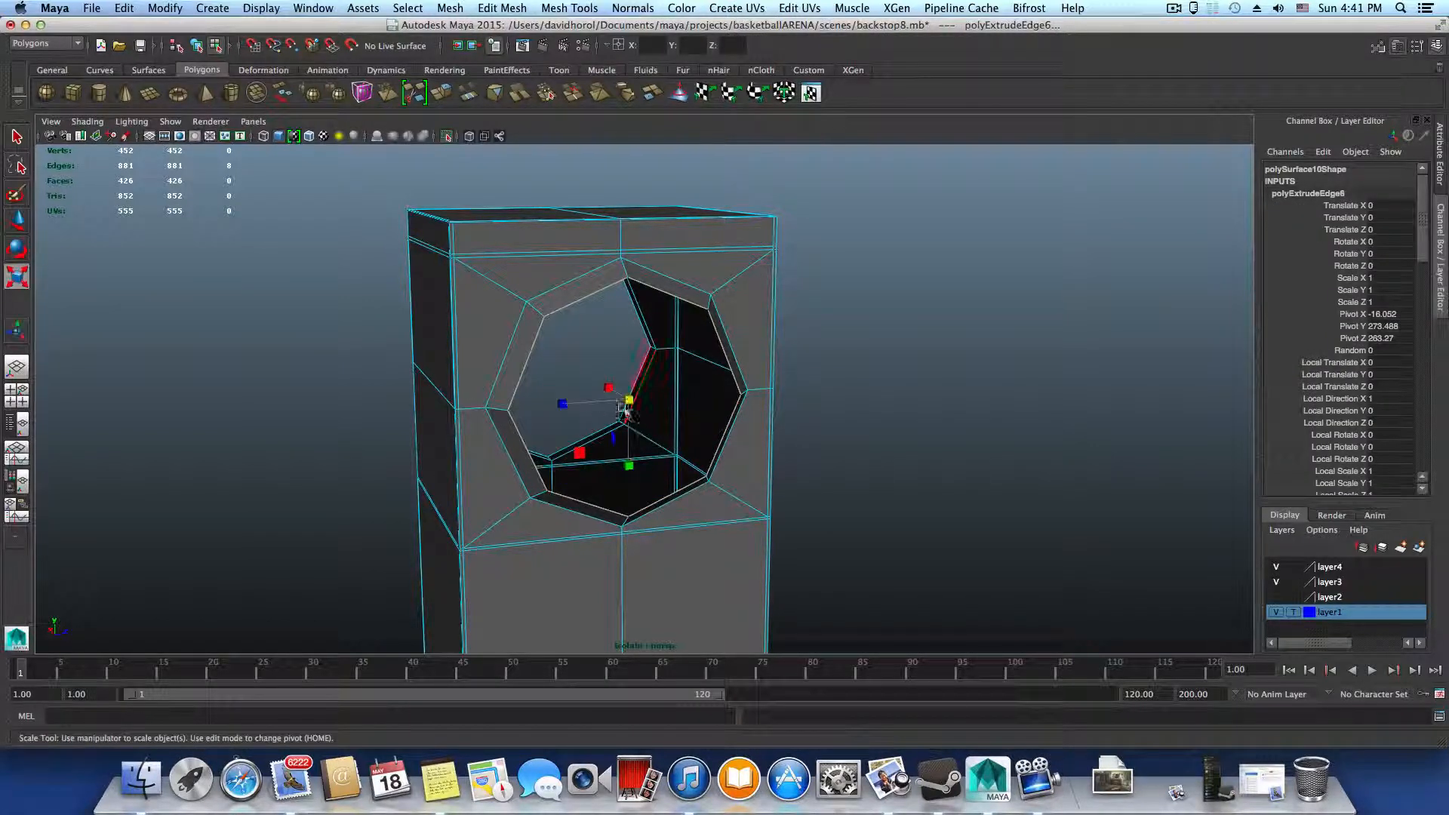
left_click_drag(627, 402, 742, 393)
Extrude the ring's inner edge loop back through the upright toward the opposite rim to form a tube wall
left_click(446, 95)
left_click_drag(668, 477, 429, 455)
middle_click_drag(428, 455, 785, 475, "alt")
left_click_drag(785, 476, 838, 482, "alt")
left_click_drag(766, 466, 732, 464)
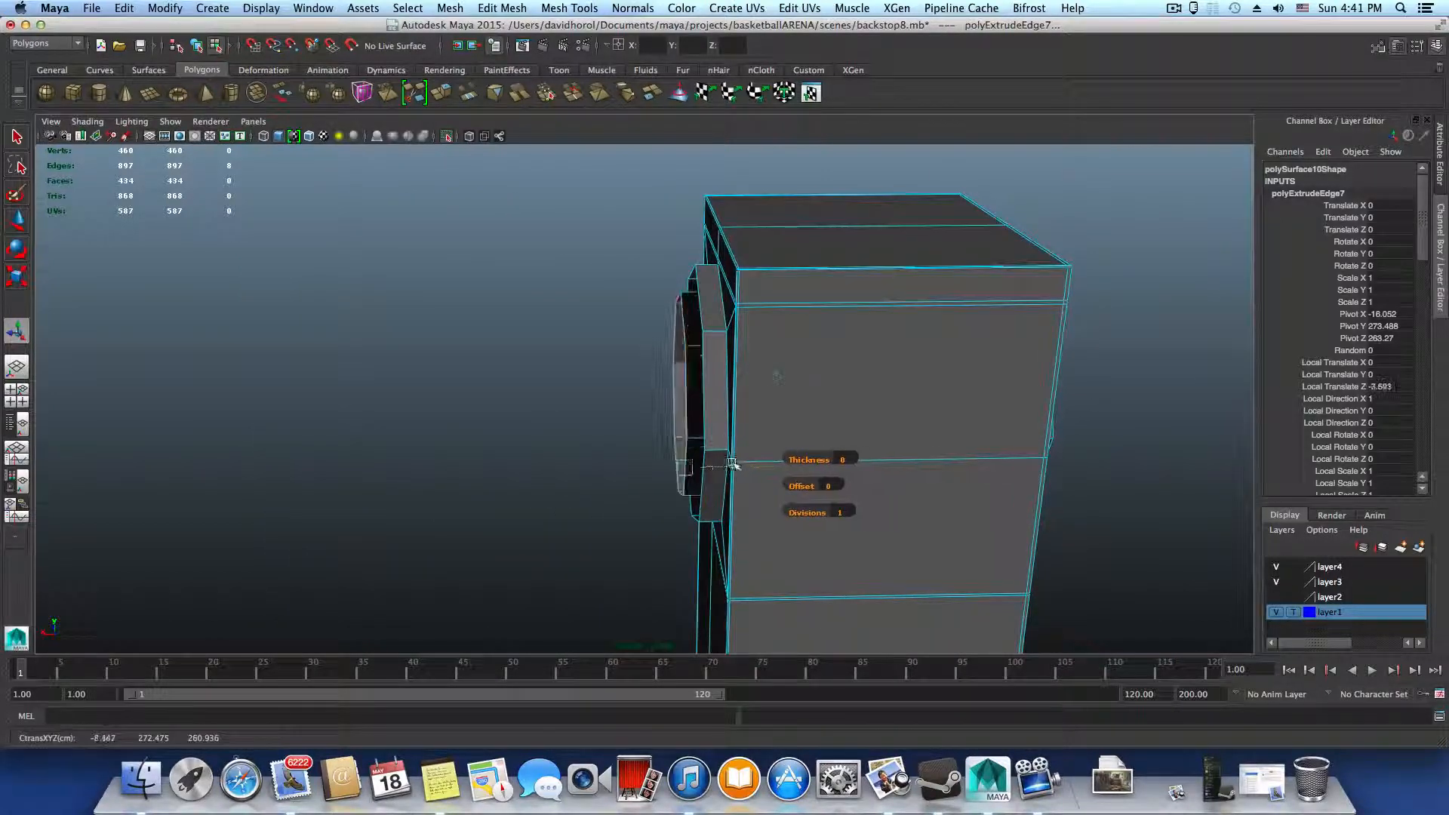
left_click_drag(954, 481, 428, 477, "alt")
Move the tube's far edge loop along X until it is level with the opposite protruding rim
key("w")
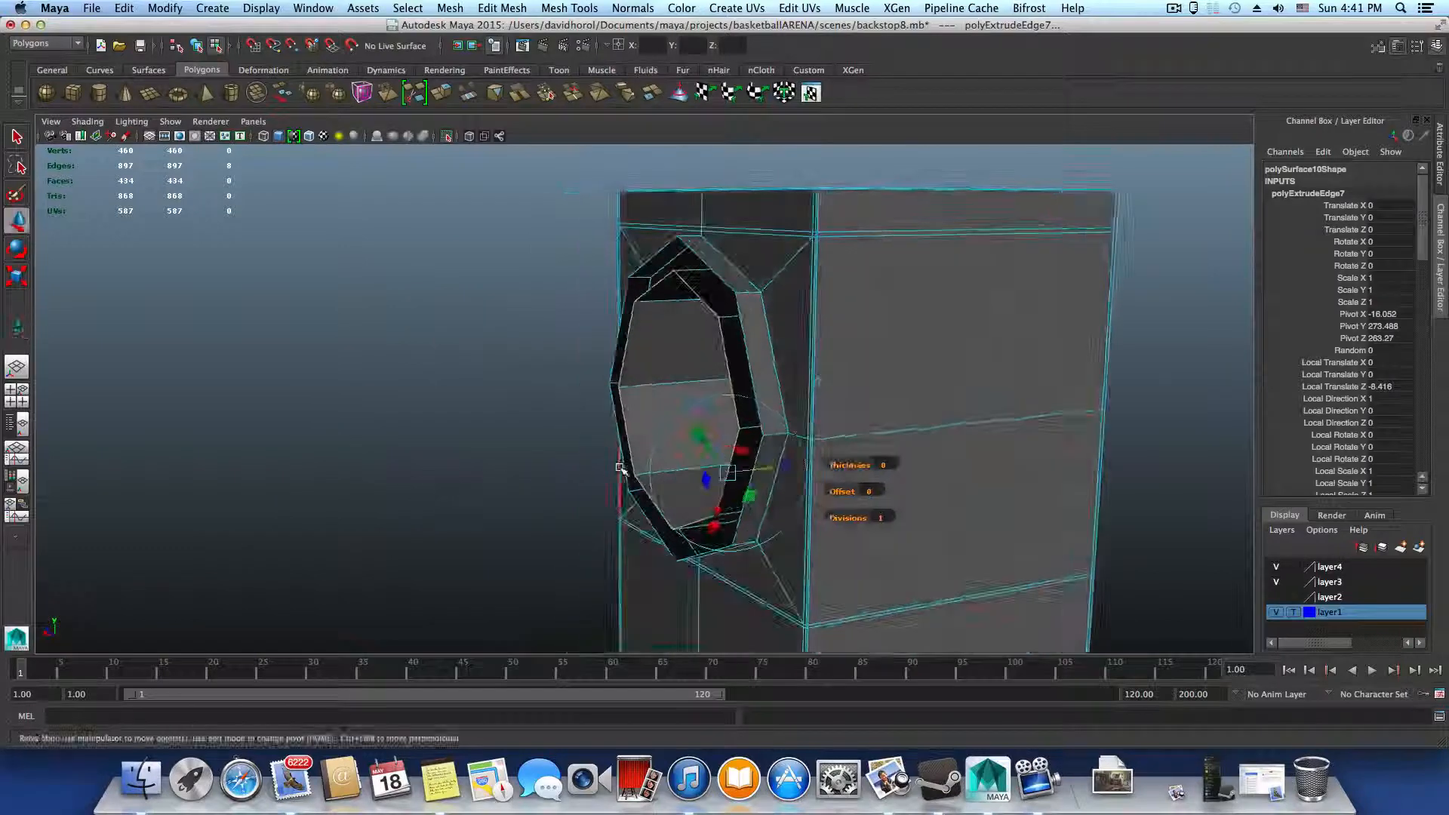
left_click_drag(641, 435, 562, 411, "alt")
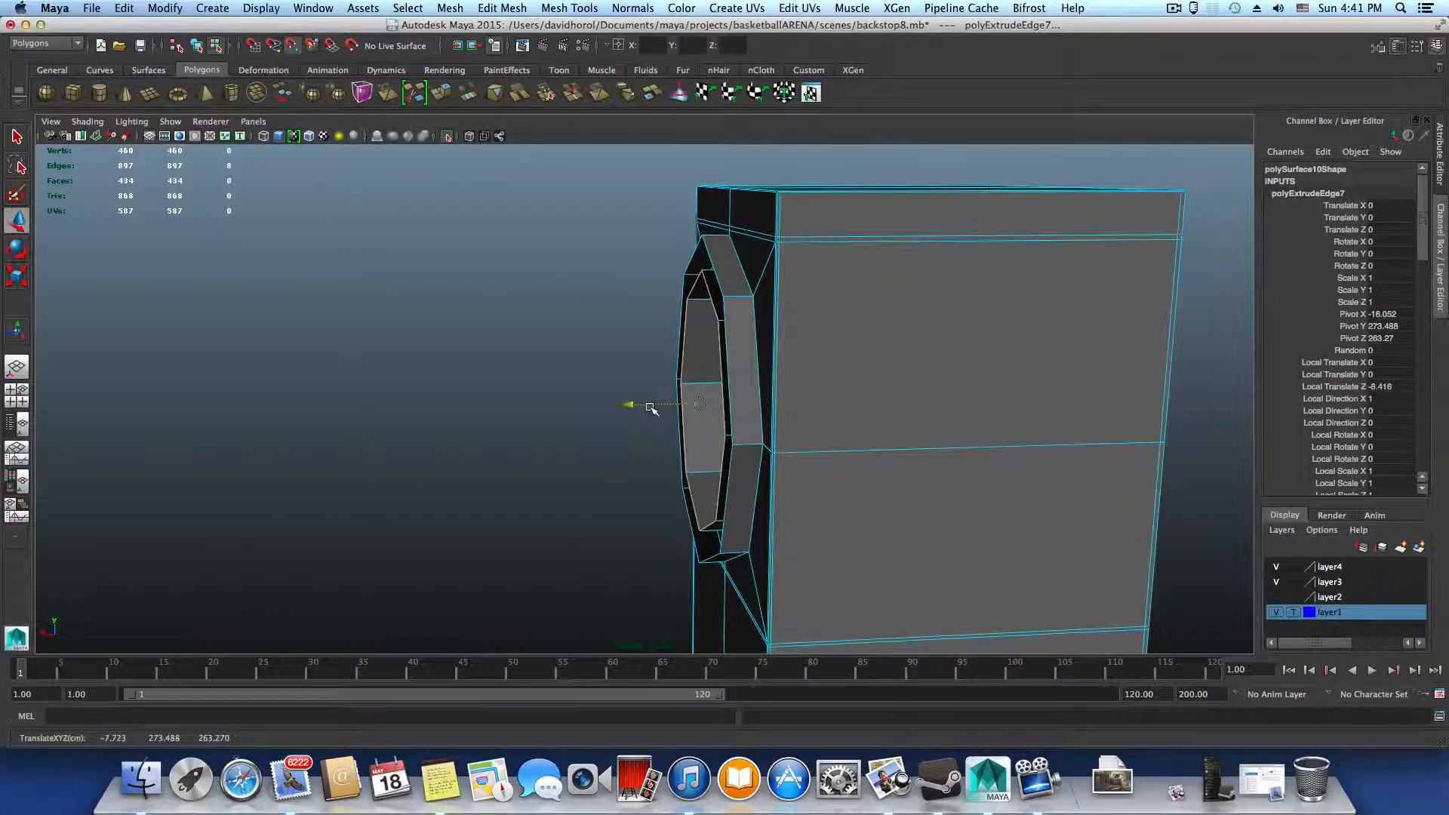
left_click_drag(717, 320, 720, 281, "alt")
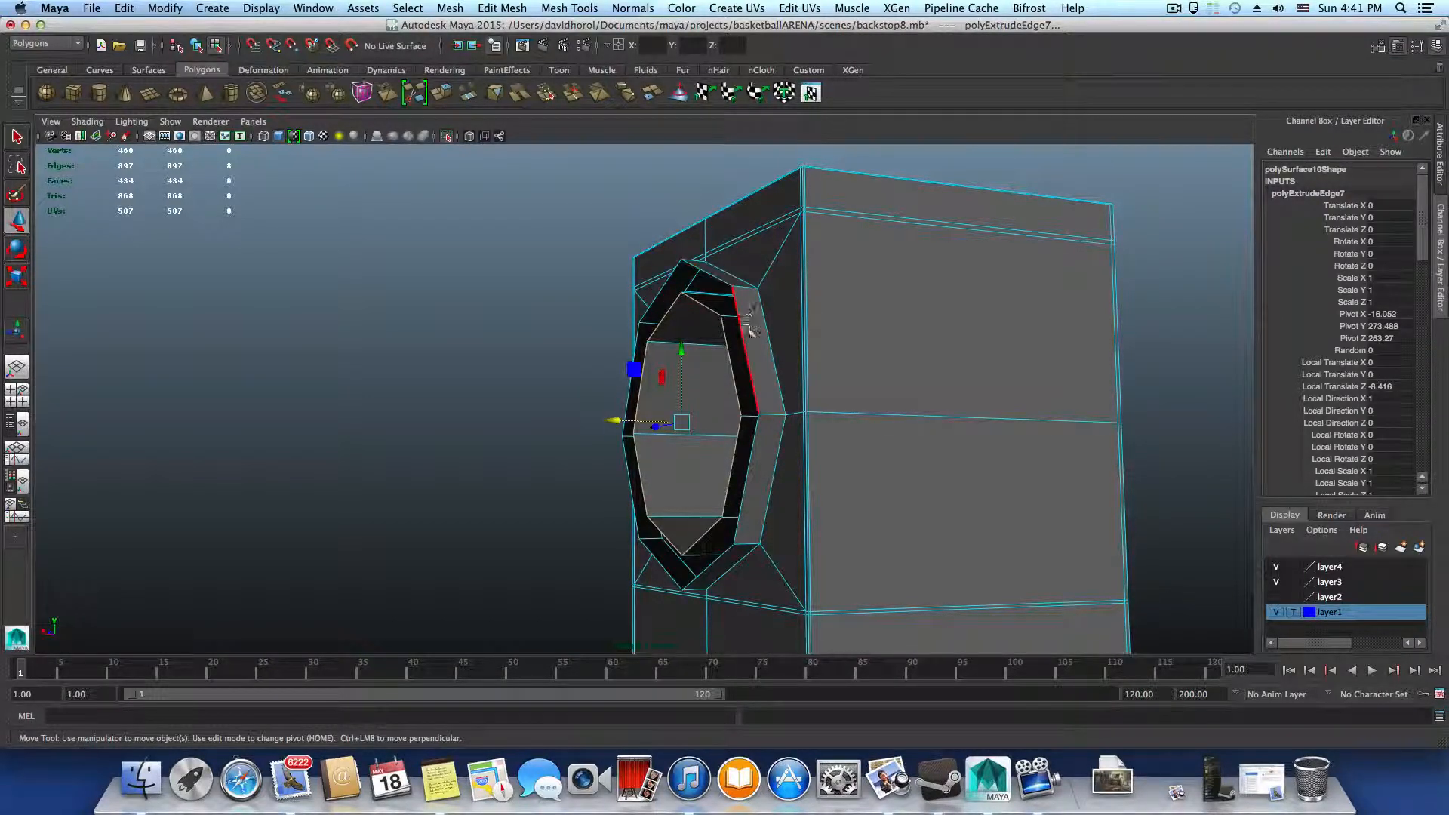
Extrude the tube's far edge loop and scale it outward to form a flat ring reaching almost to the protruding rim
left_click_drag(753, 330, 614, 324, "alt")
right_click_drag(615, 324, 672, 445, "alt")
left_click_drag(672, 446, 812, 476, "alt")
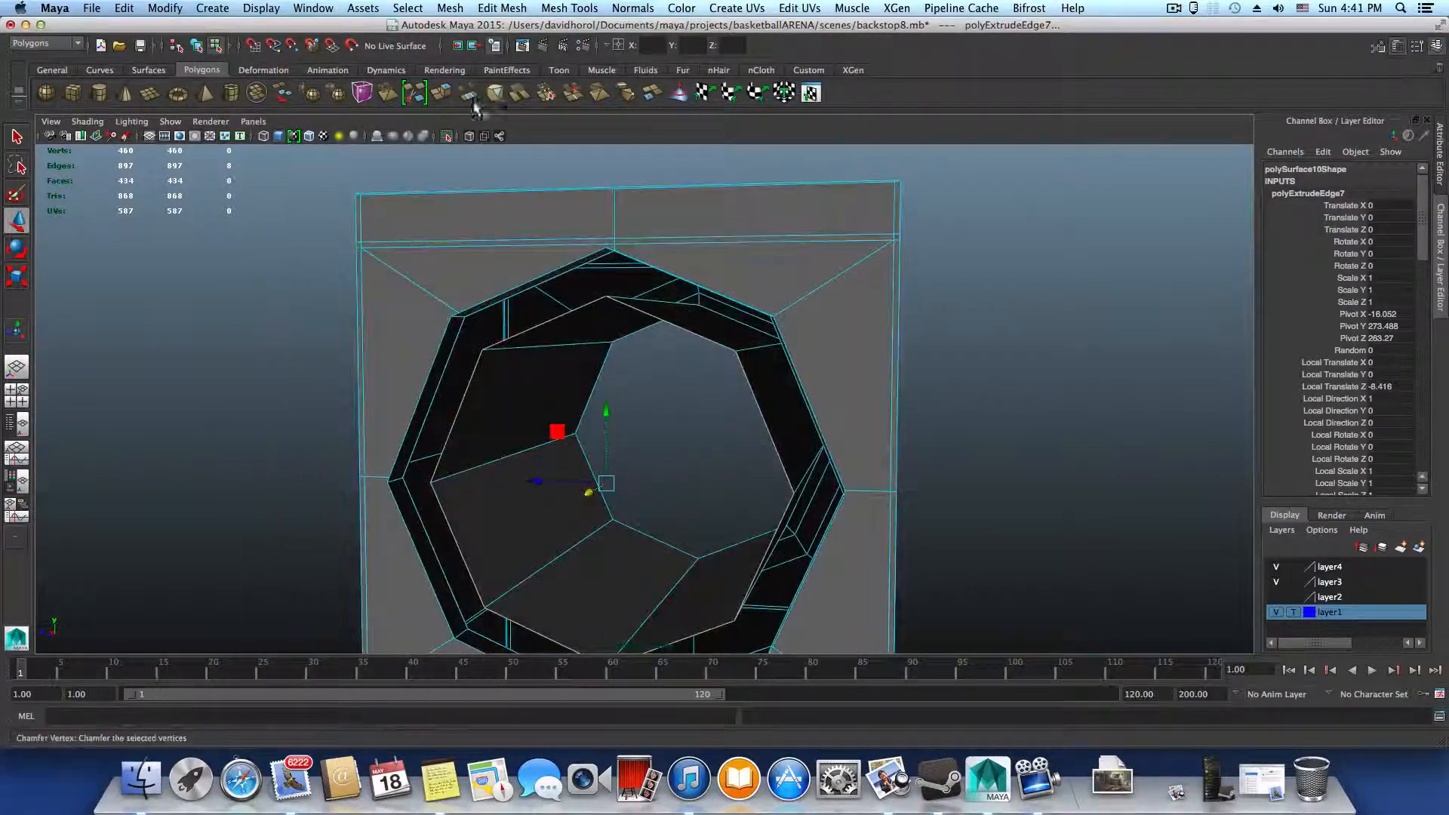
left_click(444, 96)
key("r")
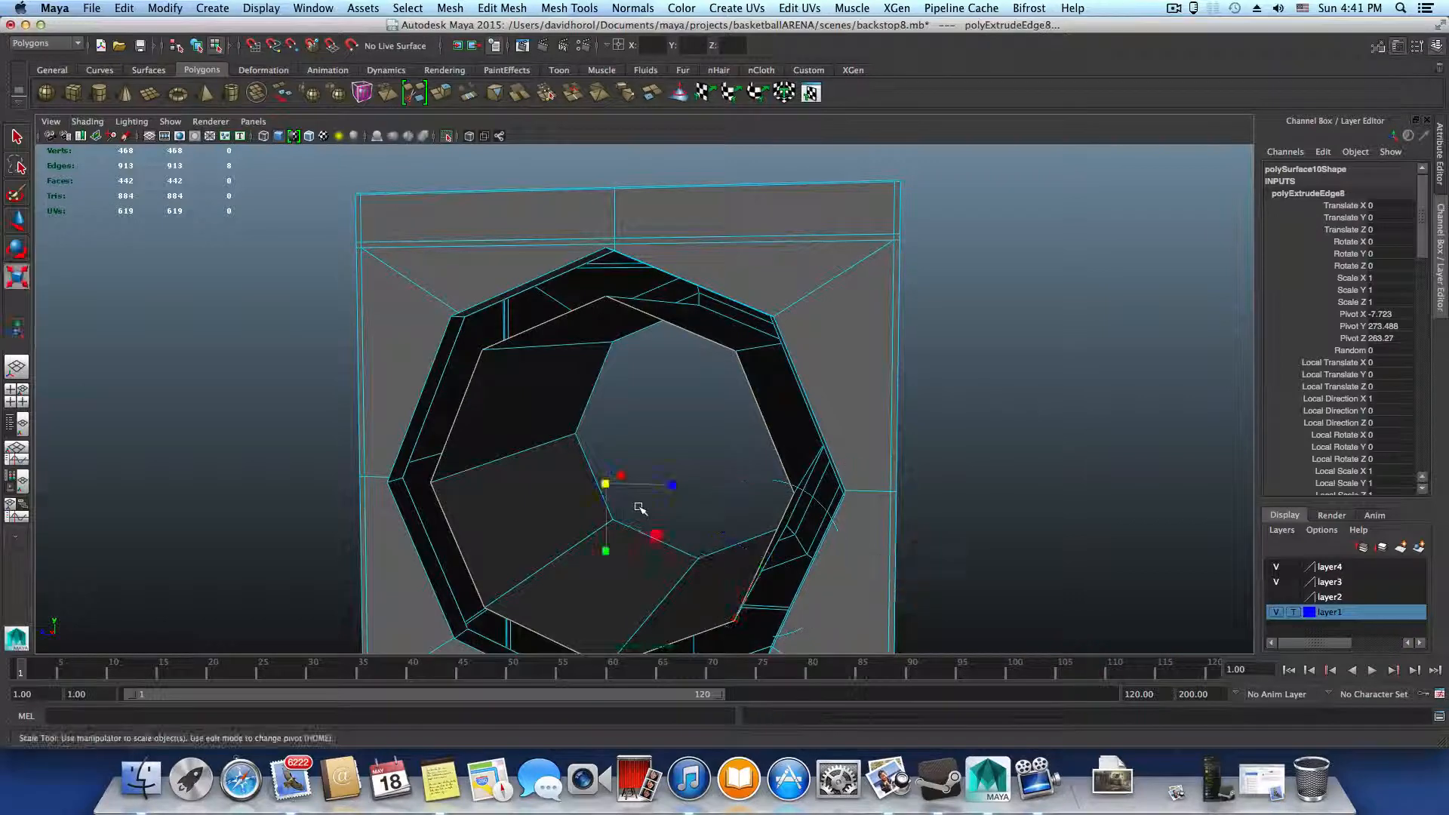
left_click_drag(606, 484, 696, 511)
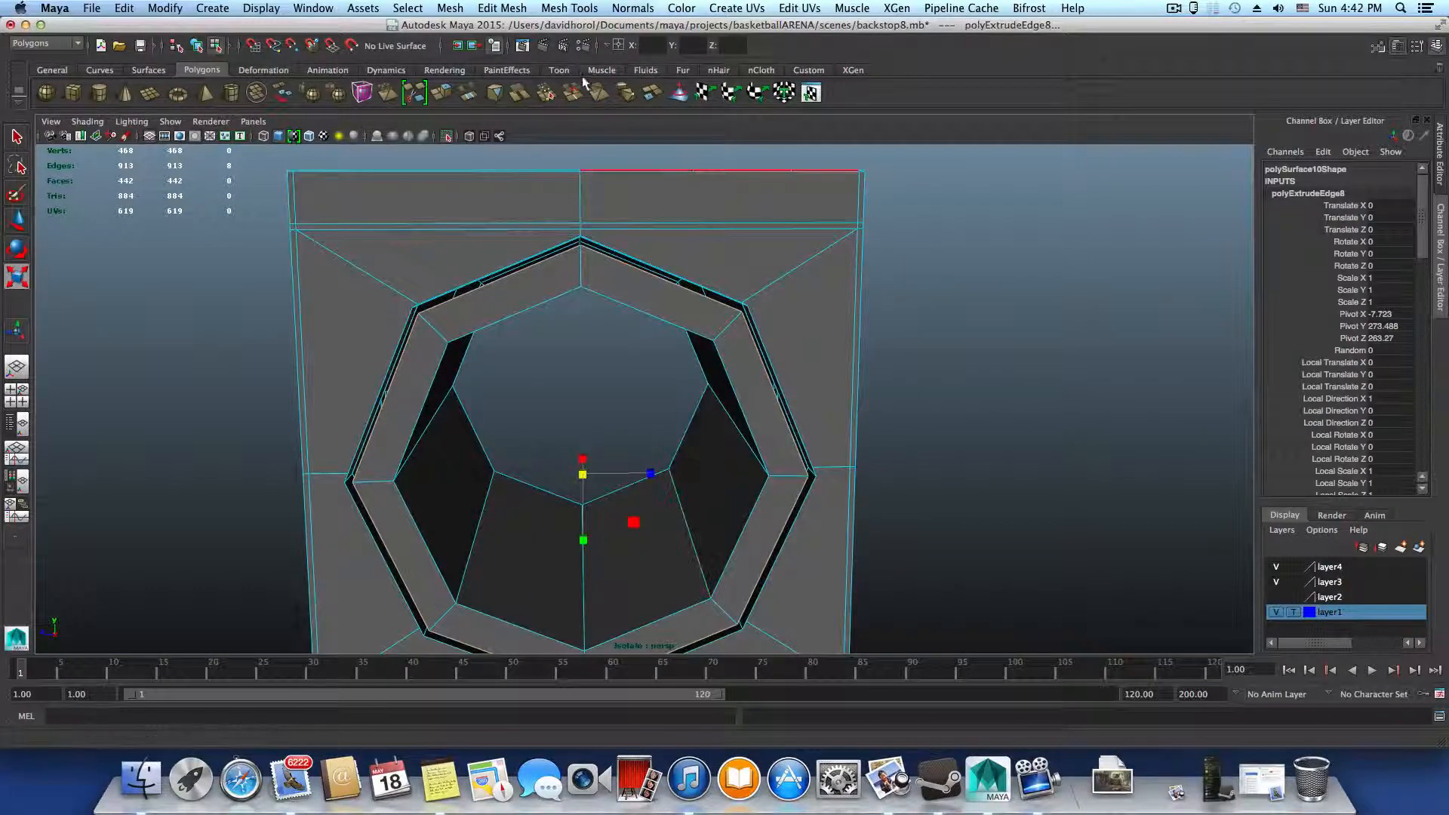
Use the Merge Vertex Tool to weld the new ring's top, upper and side corner vertices to the rim on one half
left_click(570, 8)
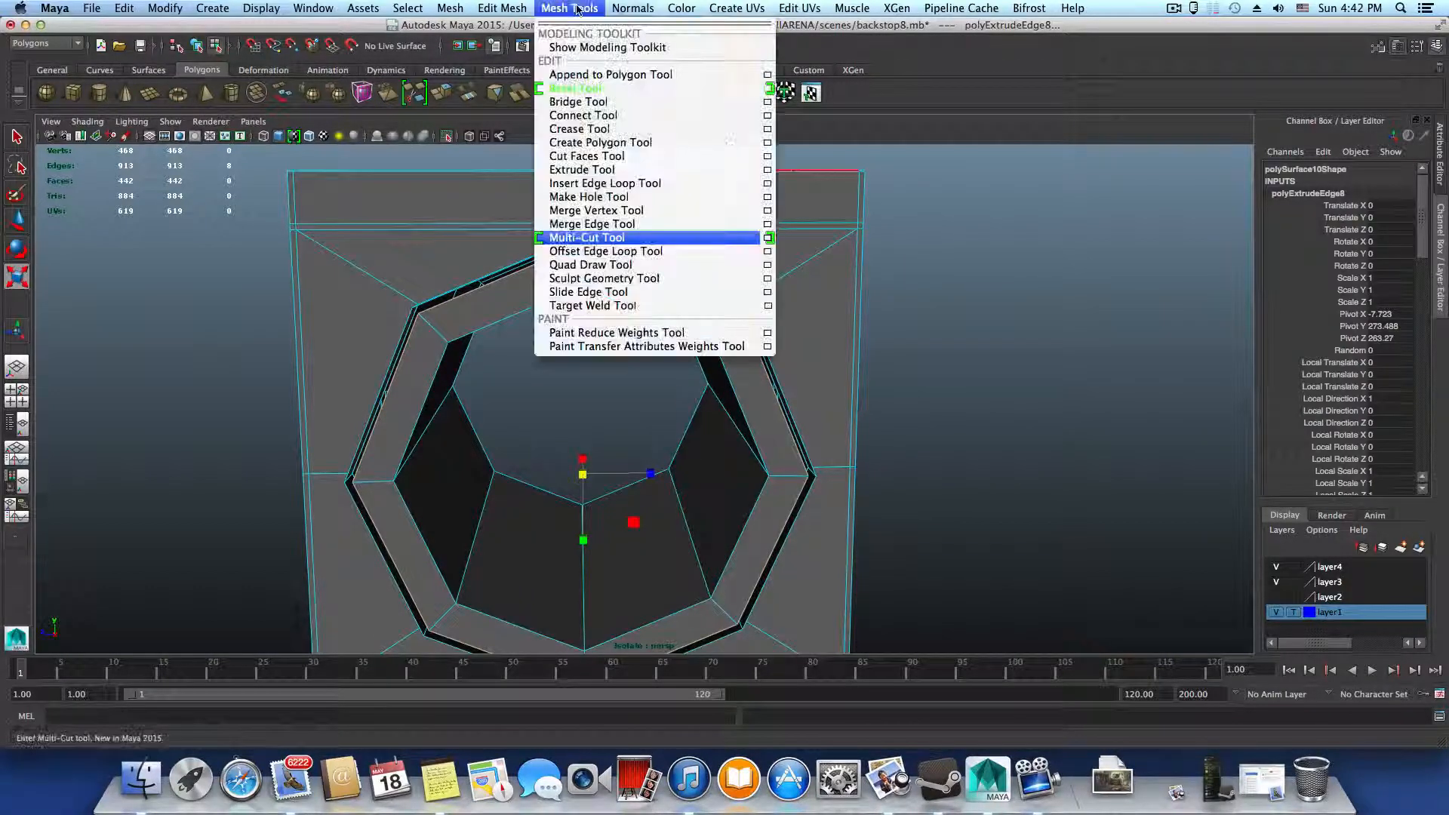
left_click(630, 212)
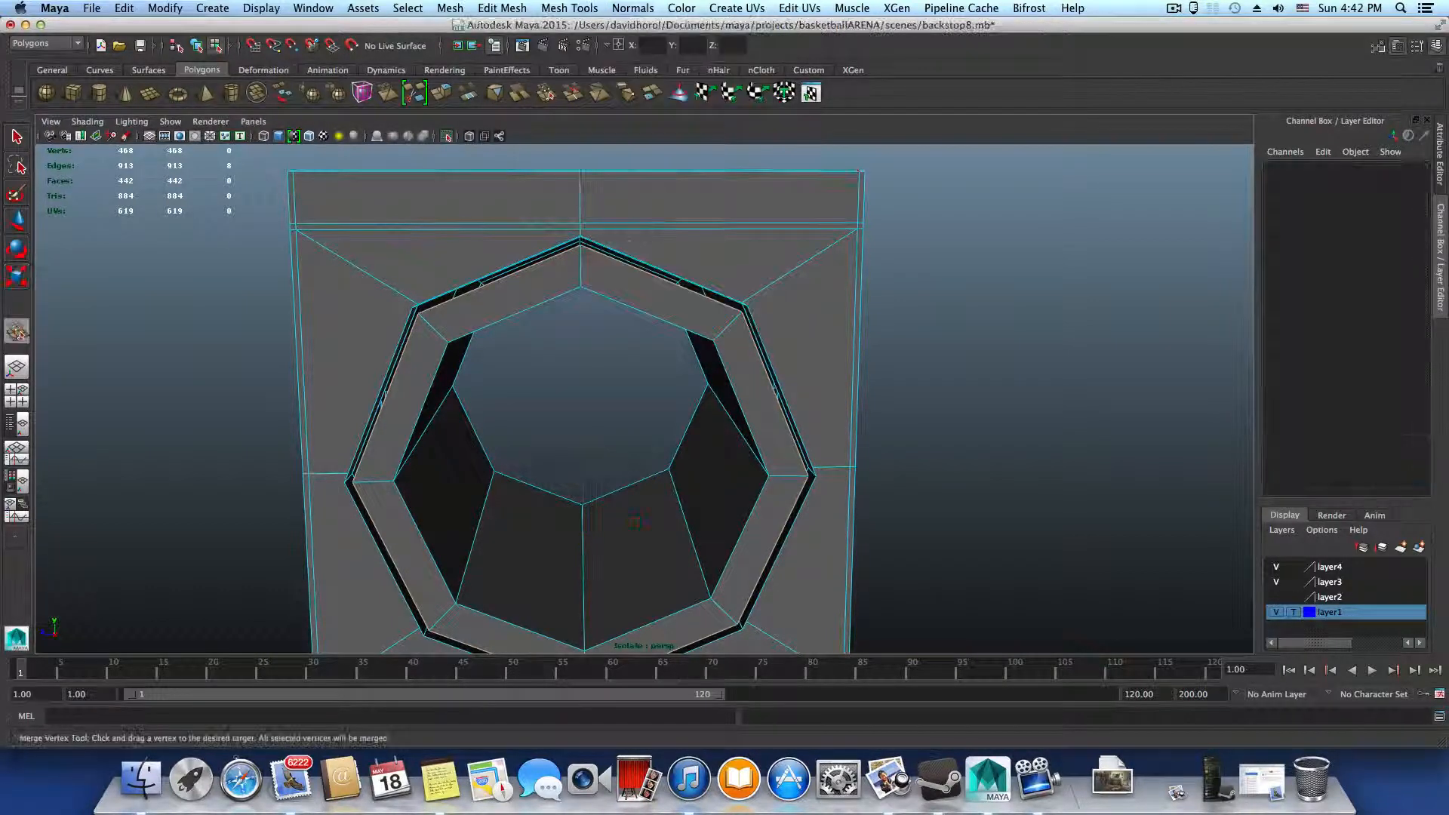
right_click_drag(593, 261, 630, 261, "alt")
middle_click_drag(593, 257, 710, 393, "alt")
left_click_drag(649, 332, 710, 325, "alt")
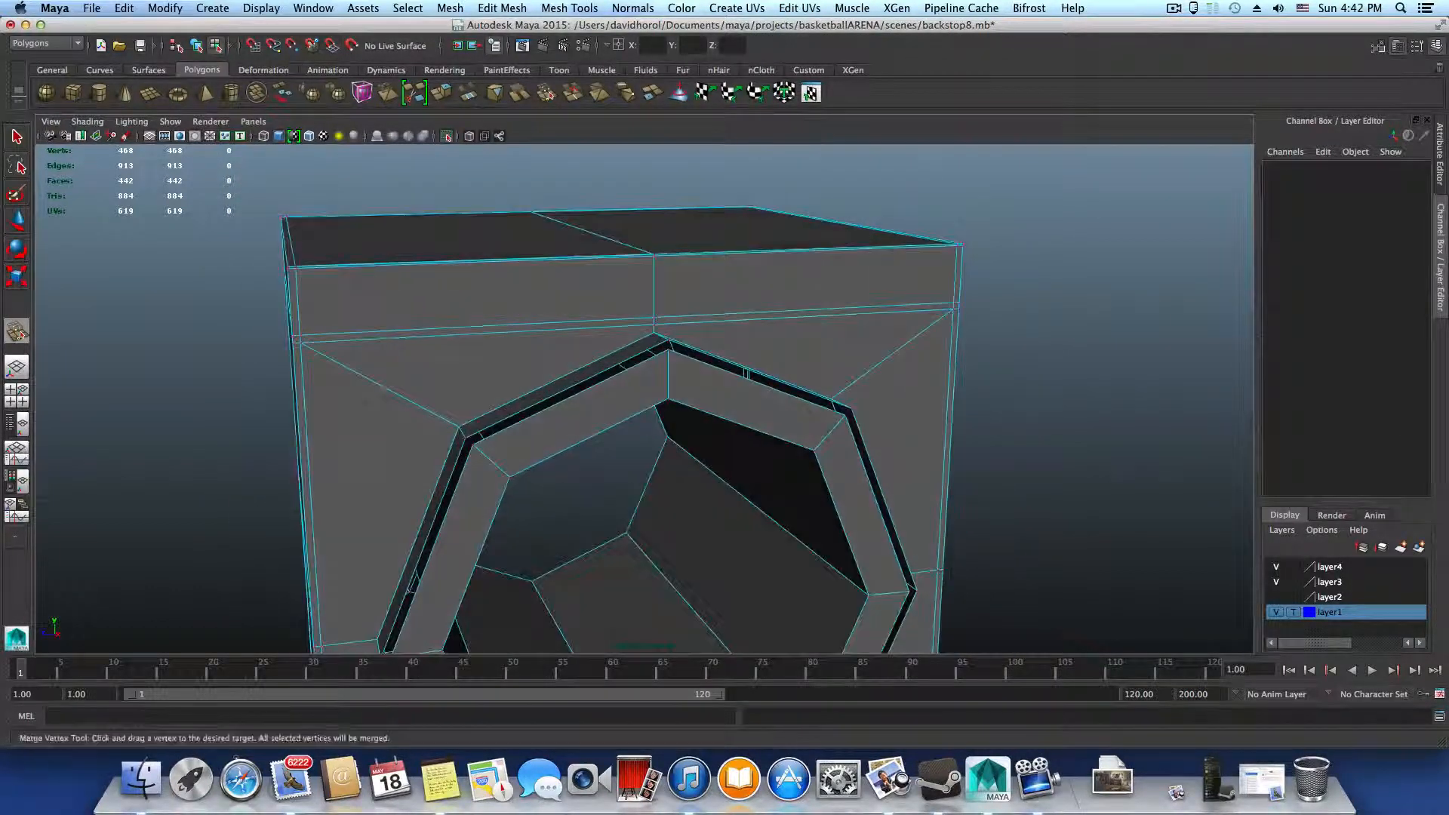
right_click_drag(641, 260, 702, 255, "alt")
left_click_drag(678, 325, 677, 318)
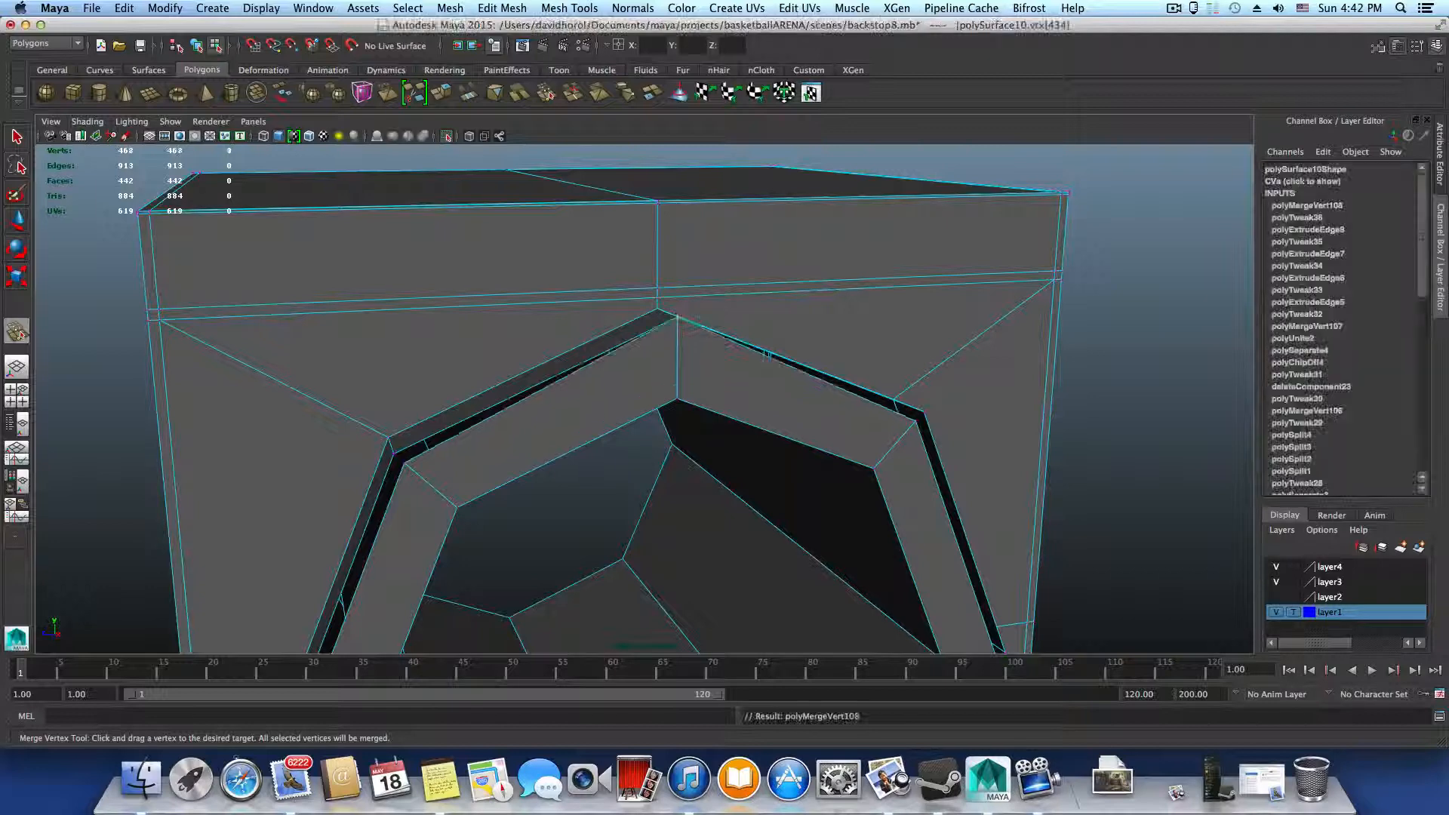
left_click_drag(405, 462, 393, 454)
middle_click_drag(446, 487, 635, 311, "alt")
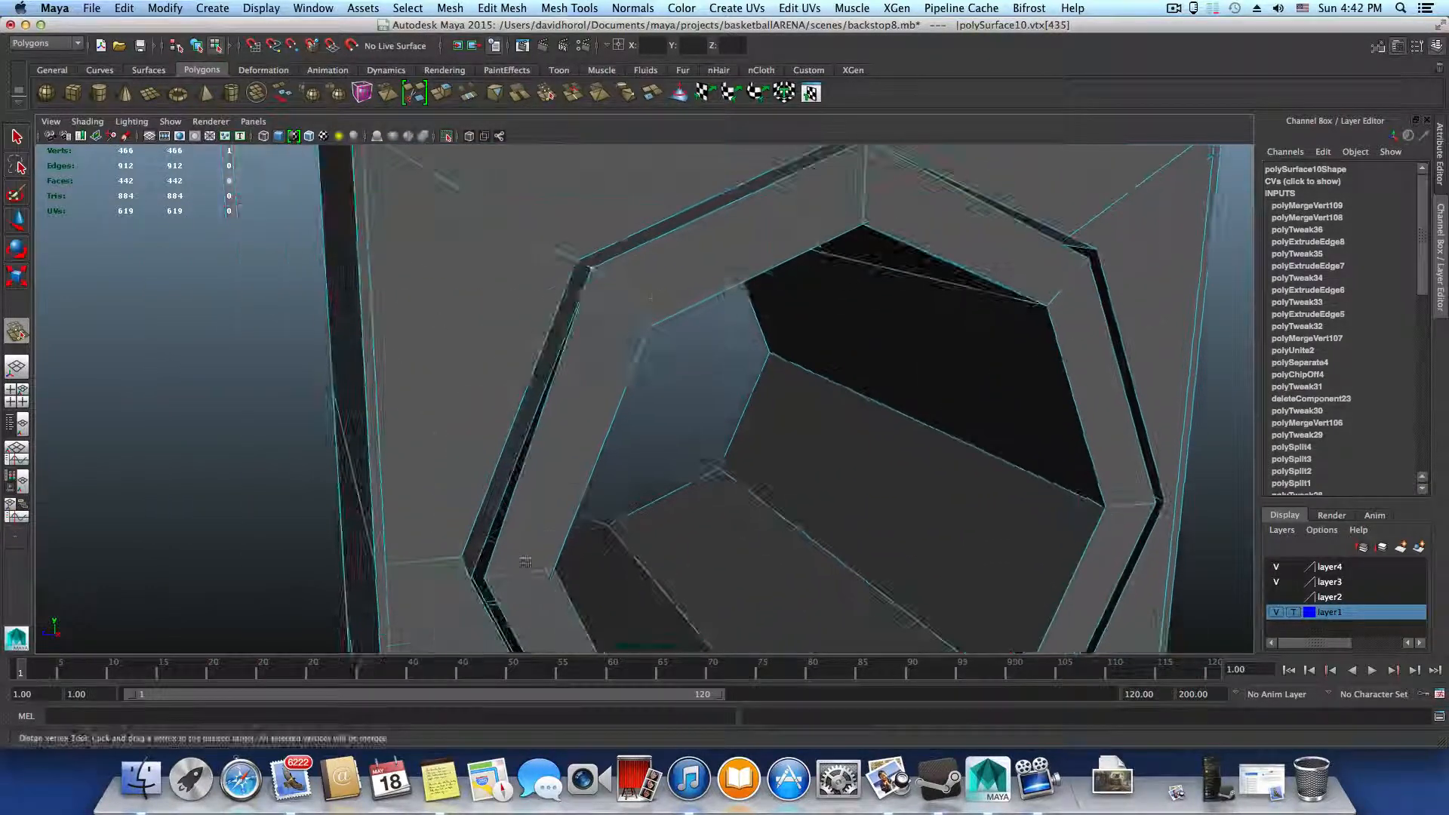
left_click_drag(489, 578, 473, 587)
middle_click_drag(560, 592, 458, 346, "alt")
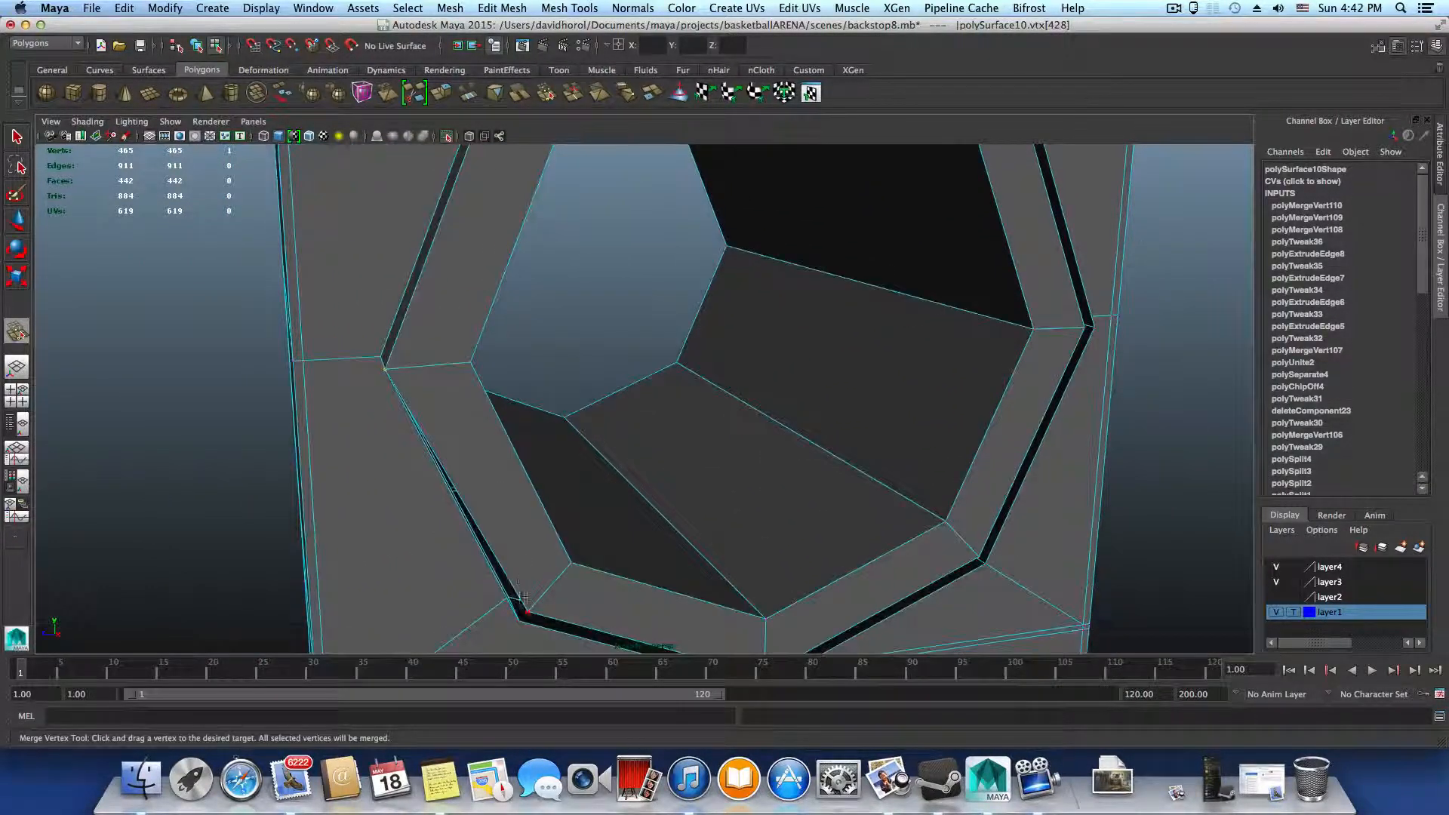
Merge the ring's remaining five outer vertices, along the bottom and opposite half, to the matching rim vertices
left_click_drag(522, 616, 509, 603)
middle_click_drag(508, 604, 375, 473, "alt")
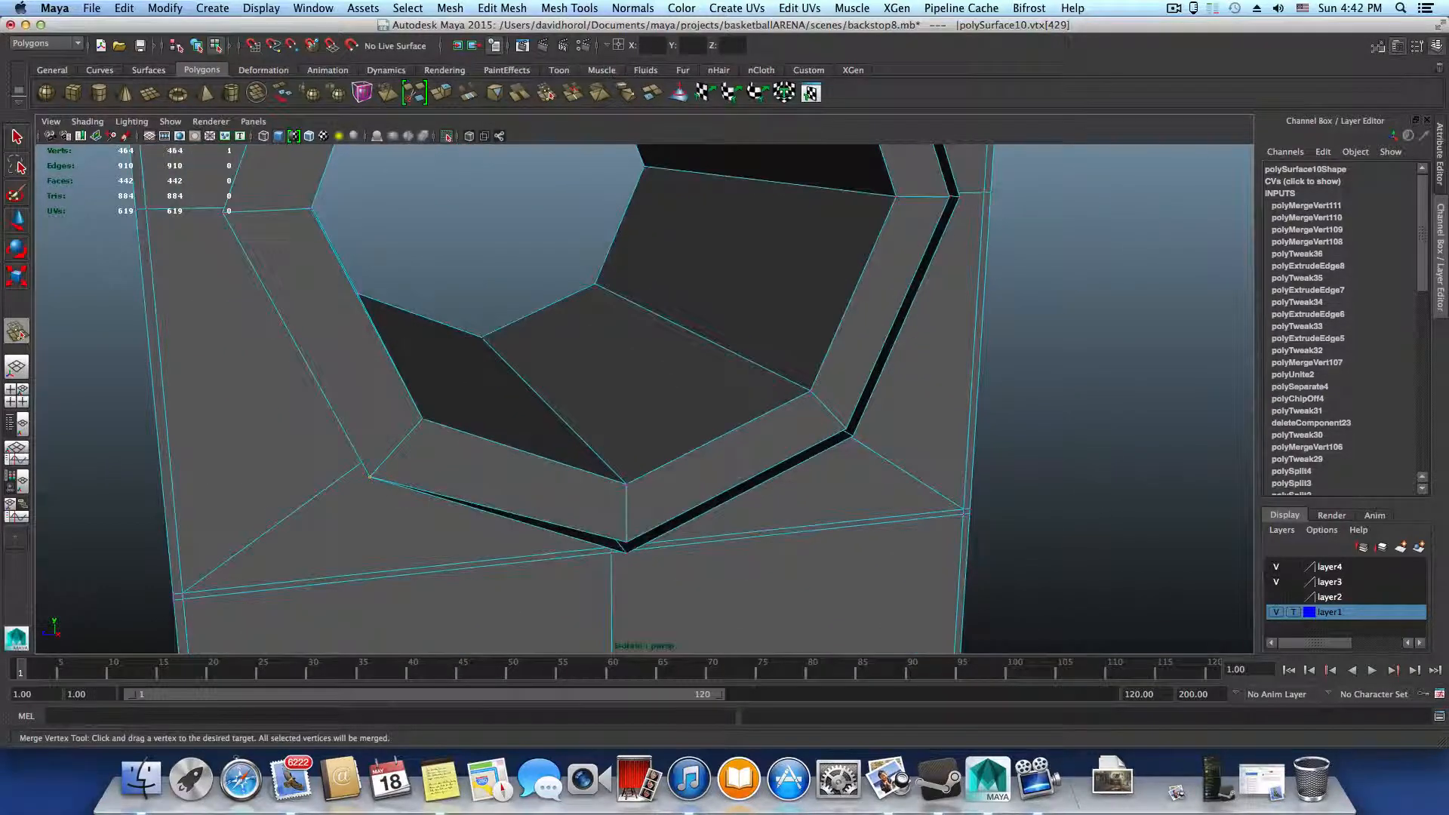
left_click_drag(628, 551, 613, 554)
middle_click_drag(906, 476, 1018, 473, "alt")
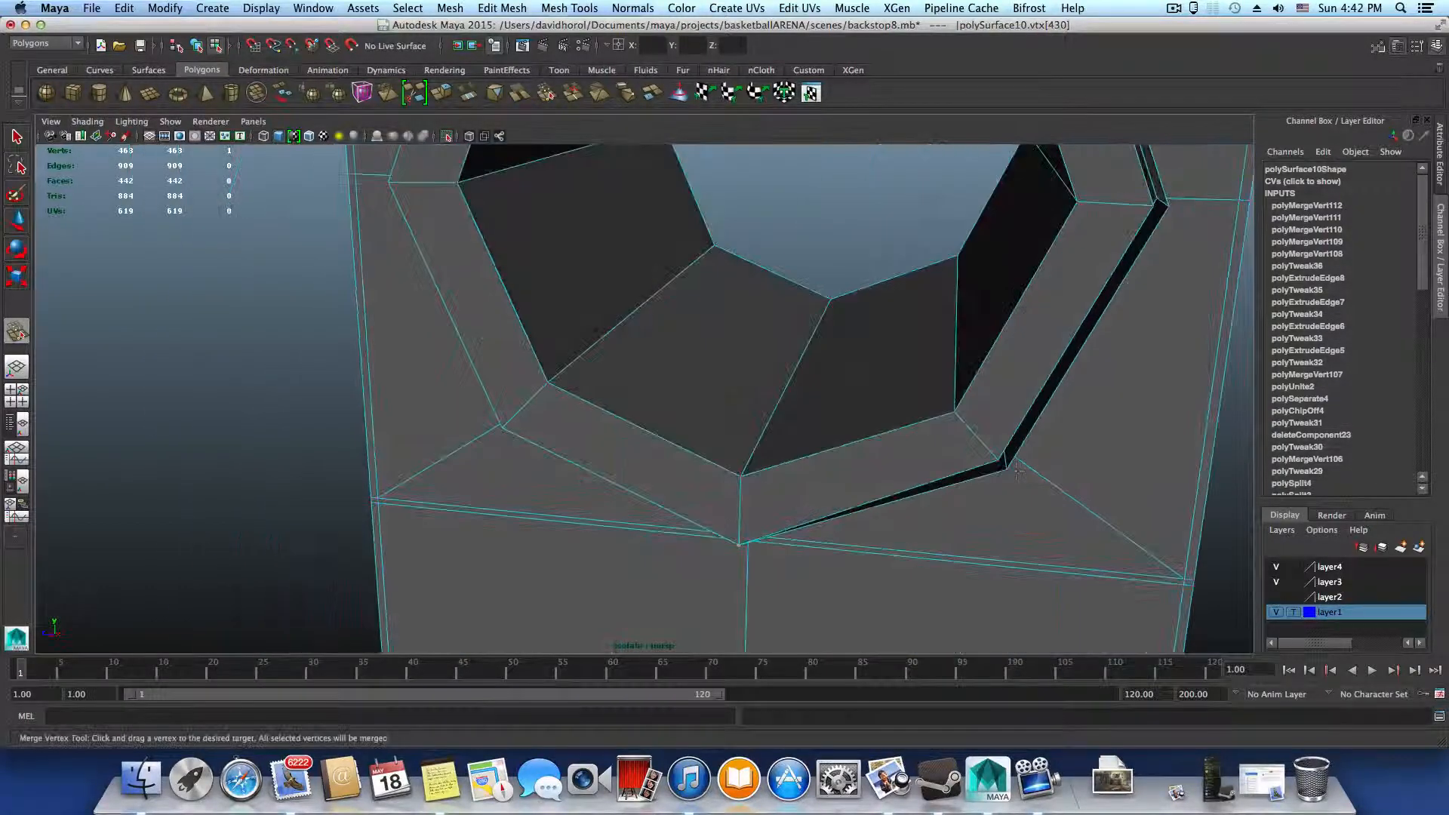
left_click_drag(998, 462, 1006, 469)
middle_click_drag(1023, 458, 842, 555, "alt")
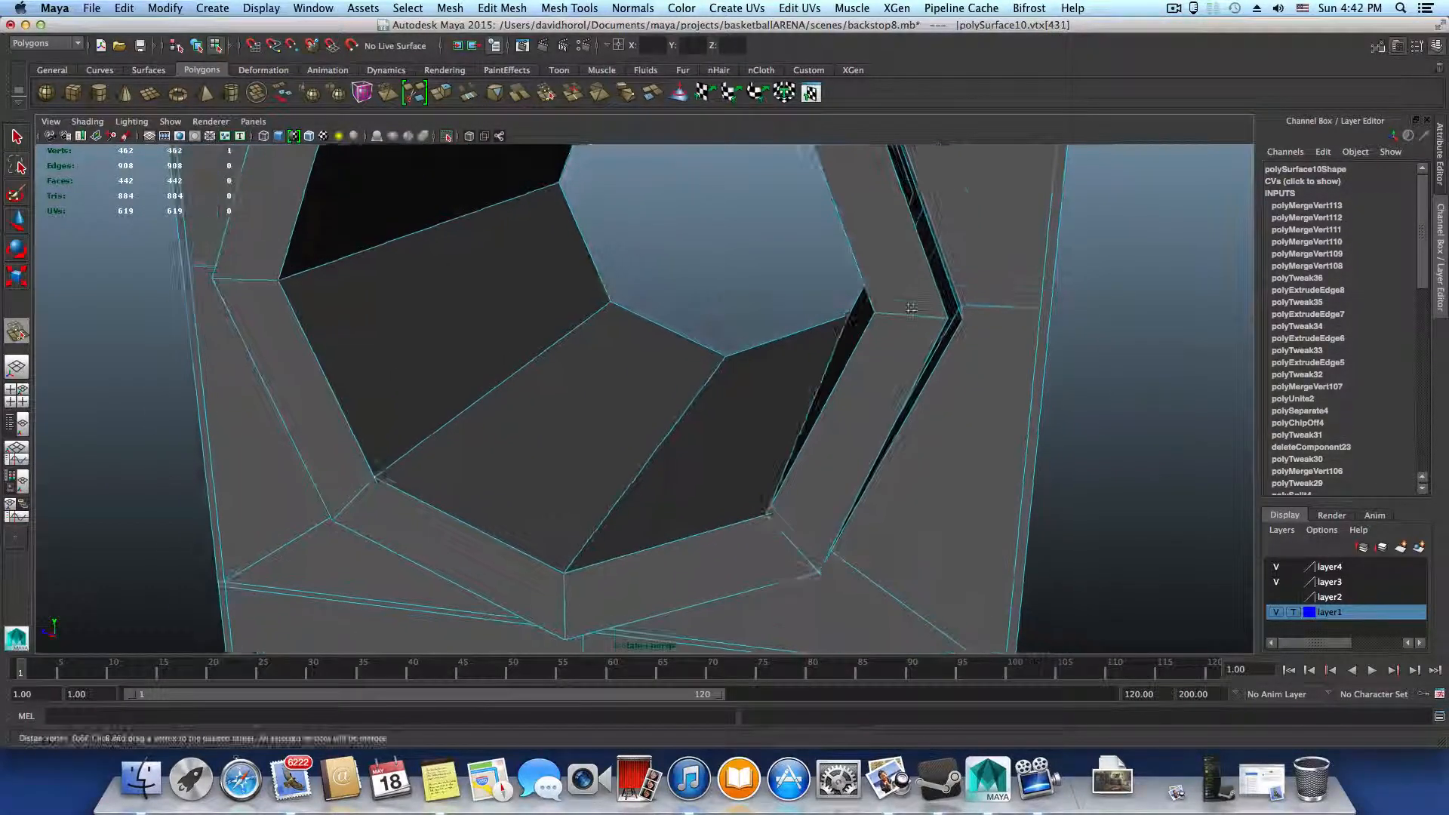
left_click_drag(947, 315, 960, 319)
middle_click_drag(940, 332, 903, 568, "alt")
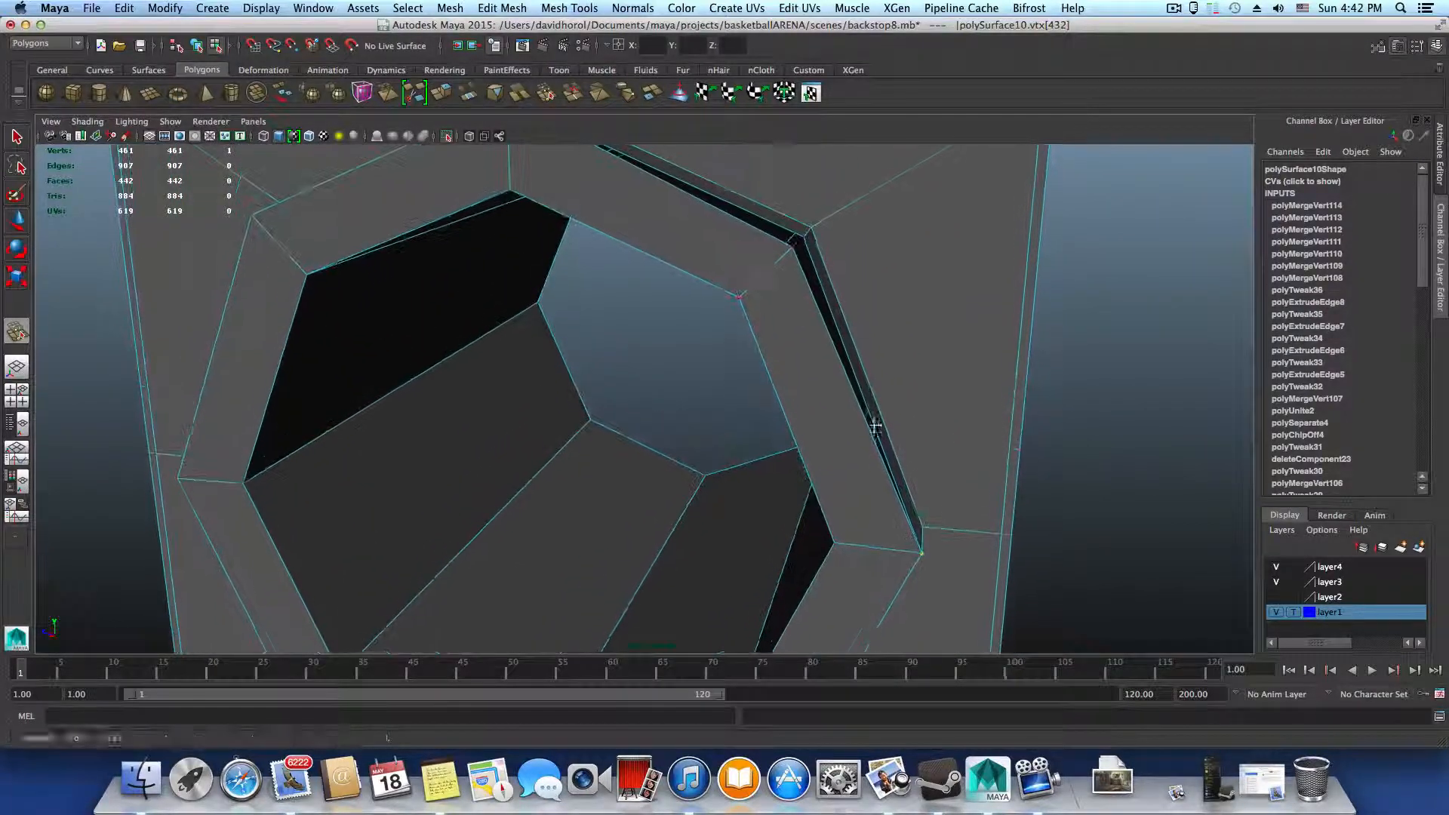
left_click_drag(795, 248, 804, 240)
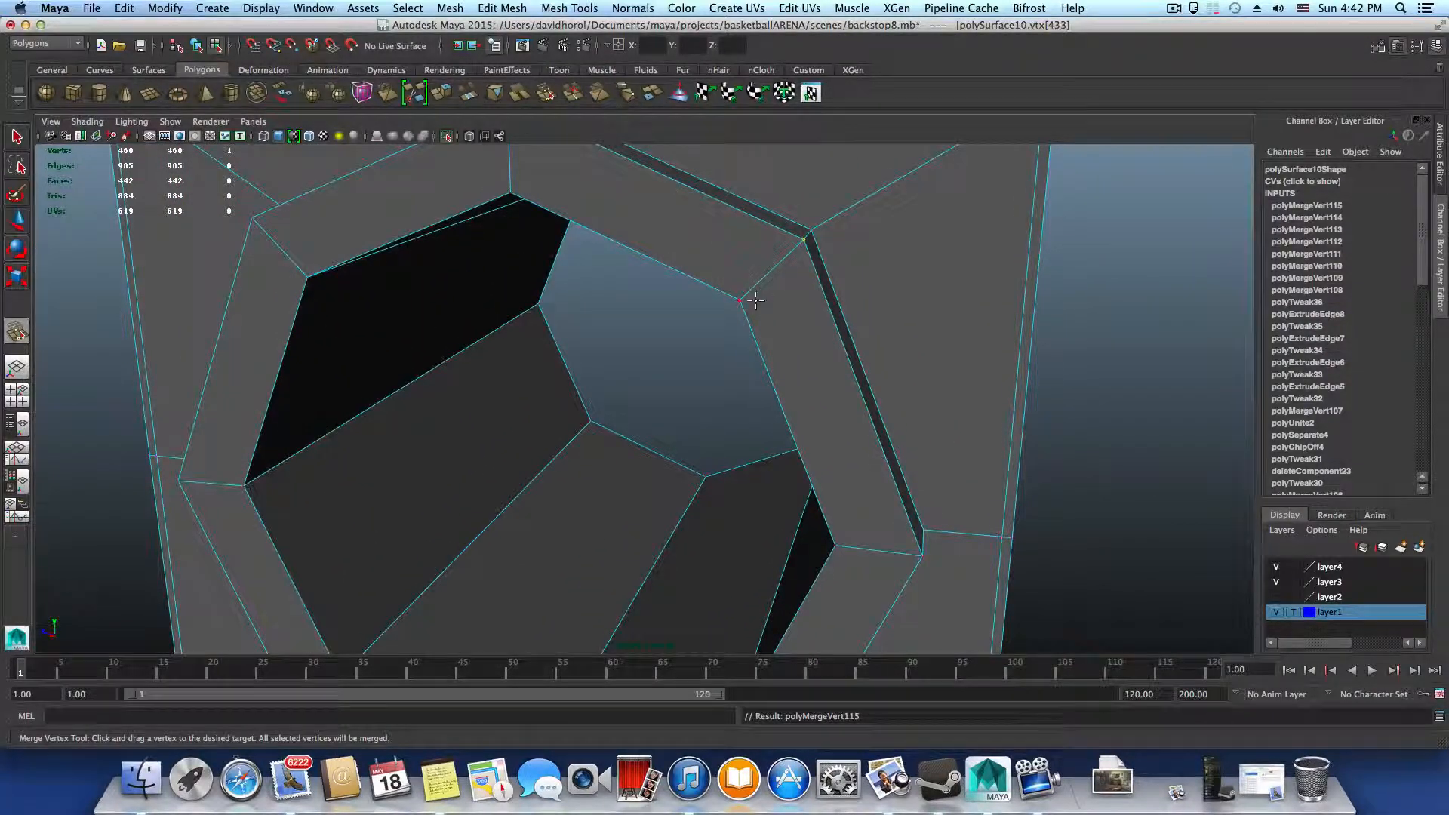
Insert supporting edge loops beside the base, outer and inner corners of the other side's rim, and briefly preview the mesh smoothed
scroll(725, 331, "down", 5)
left_click_drag(714, 337, 540, 347, "alt")
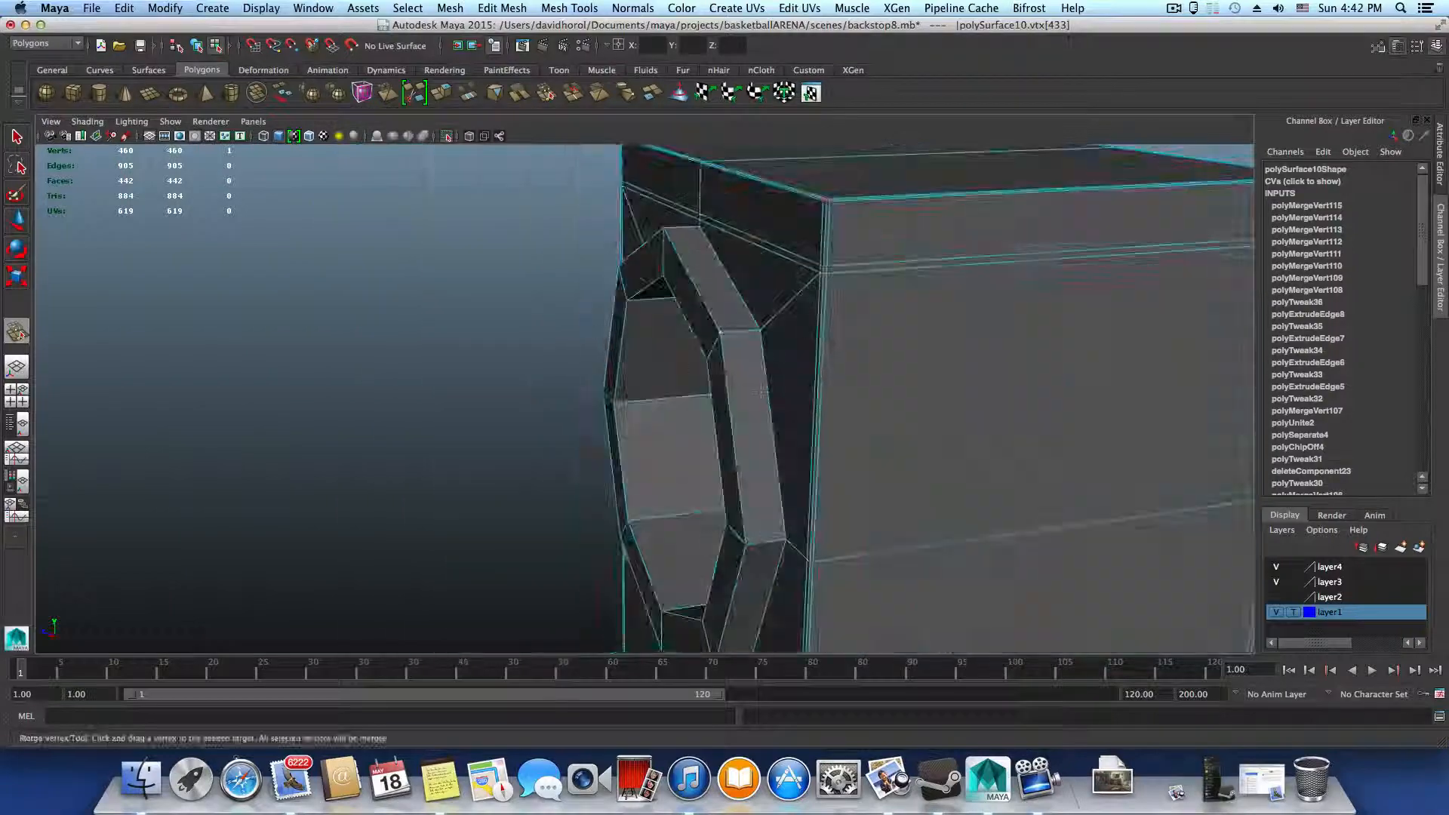
middle_click_drag(974, 404, 695, 365, "alt")
left_click_drag(695, 365, 675, 363, "alt")
key("F8")
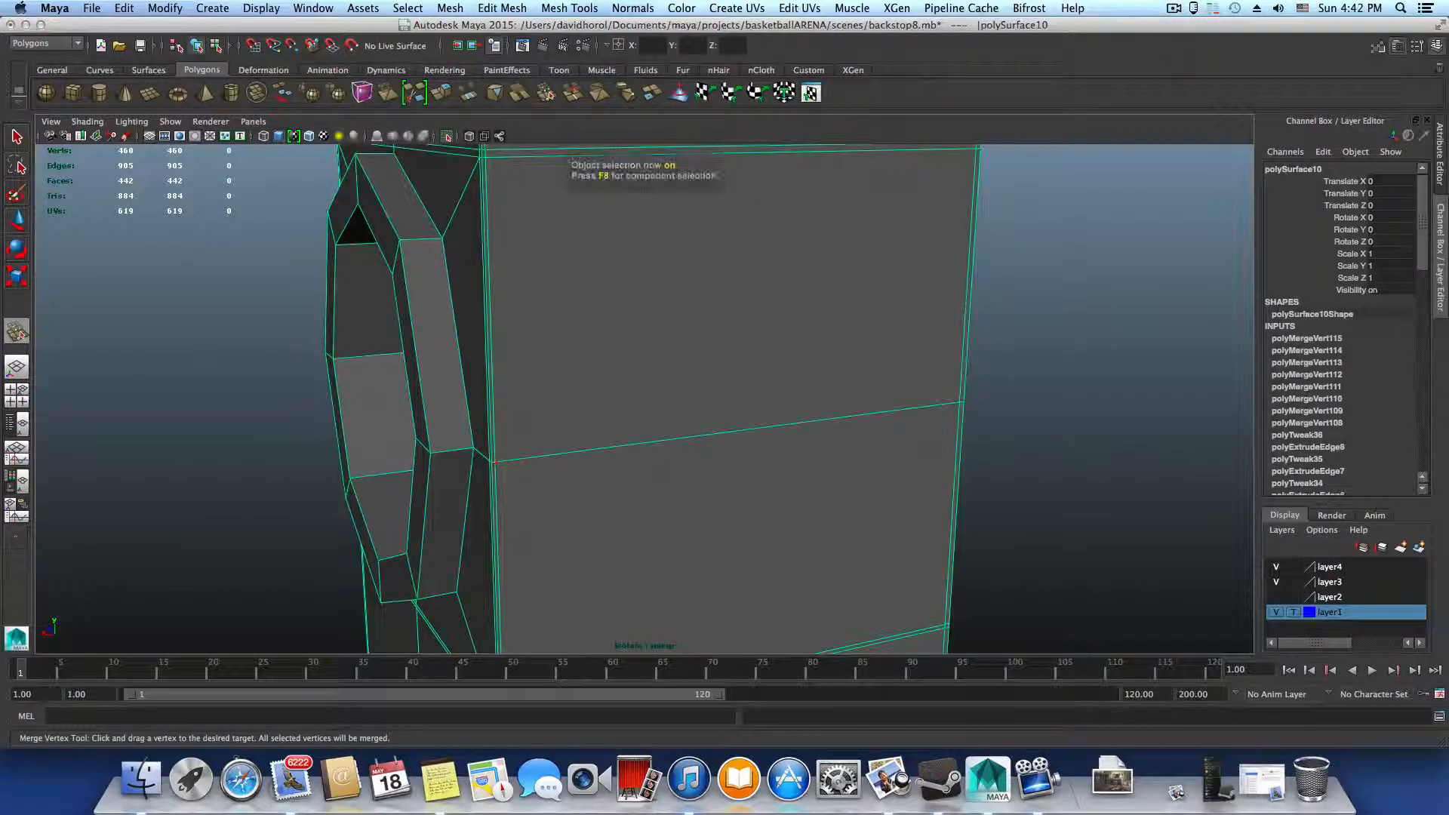
left_click_drag(896, 395, 1078, 429, "alt")
scroll(1057, 427, "down", 3)
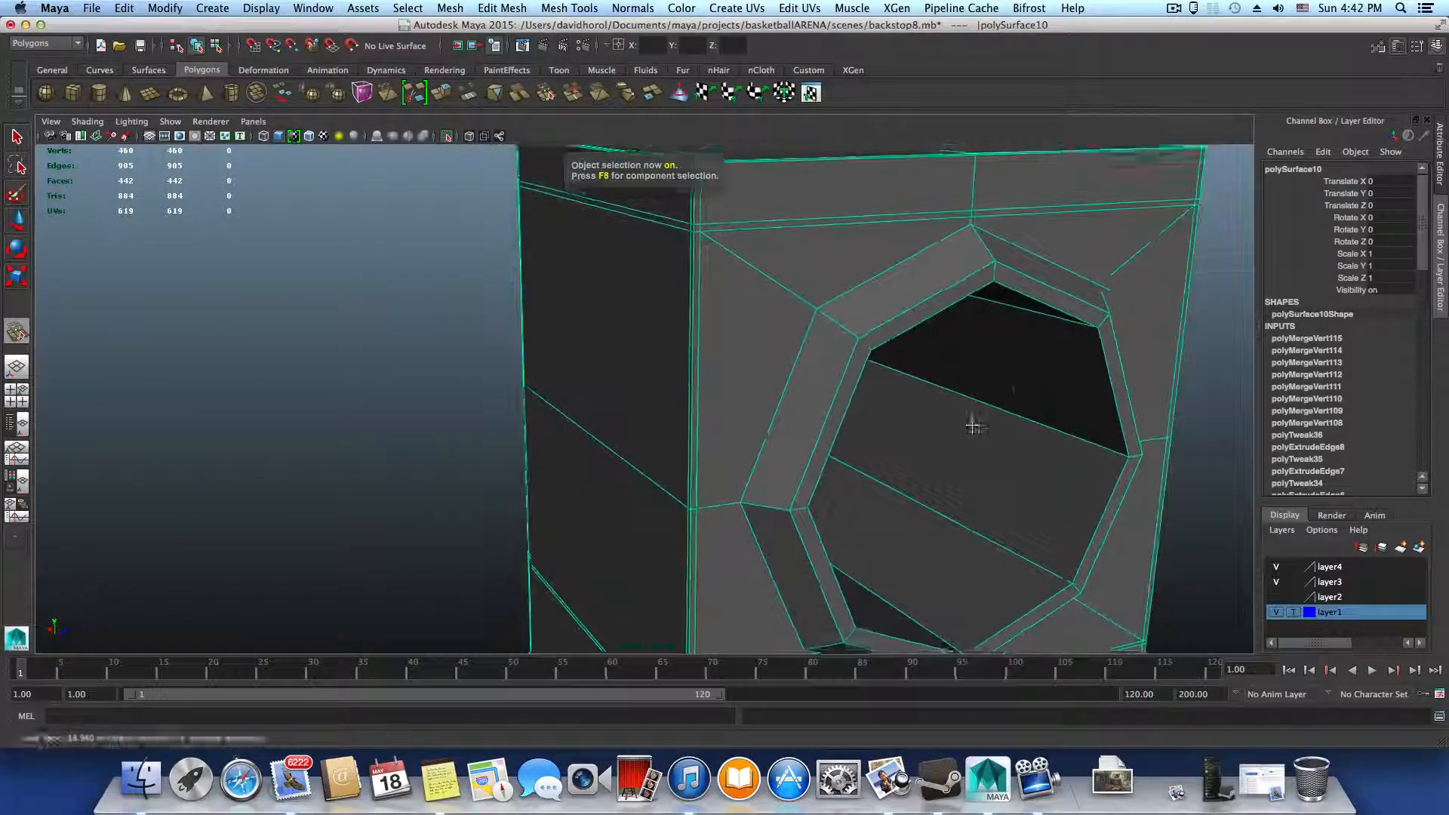
middle_click_drag(971, 423, 747, 366, "alt")
left_click_drag(747, 366, 789, 311, "alt")
right_click_drag(566, 382, 492, 400, "shift")
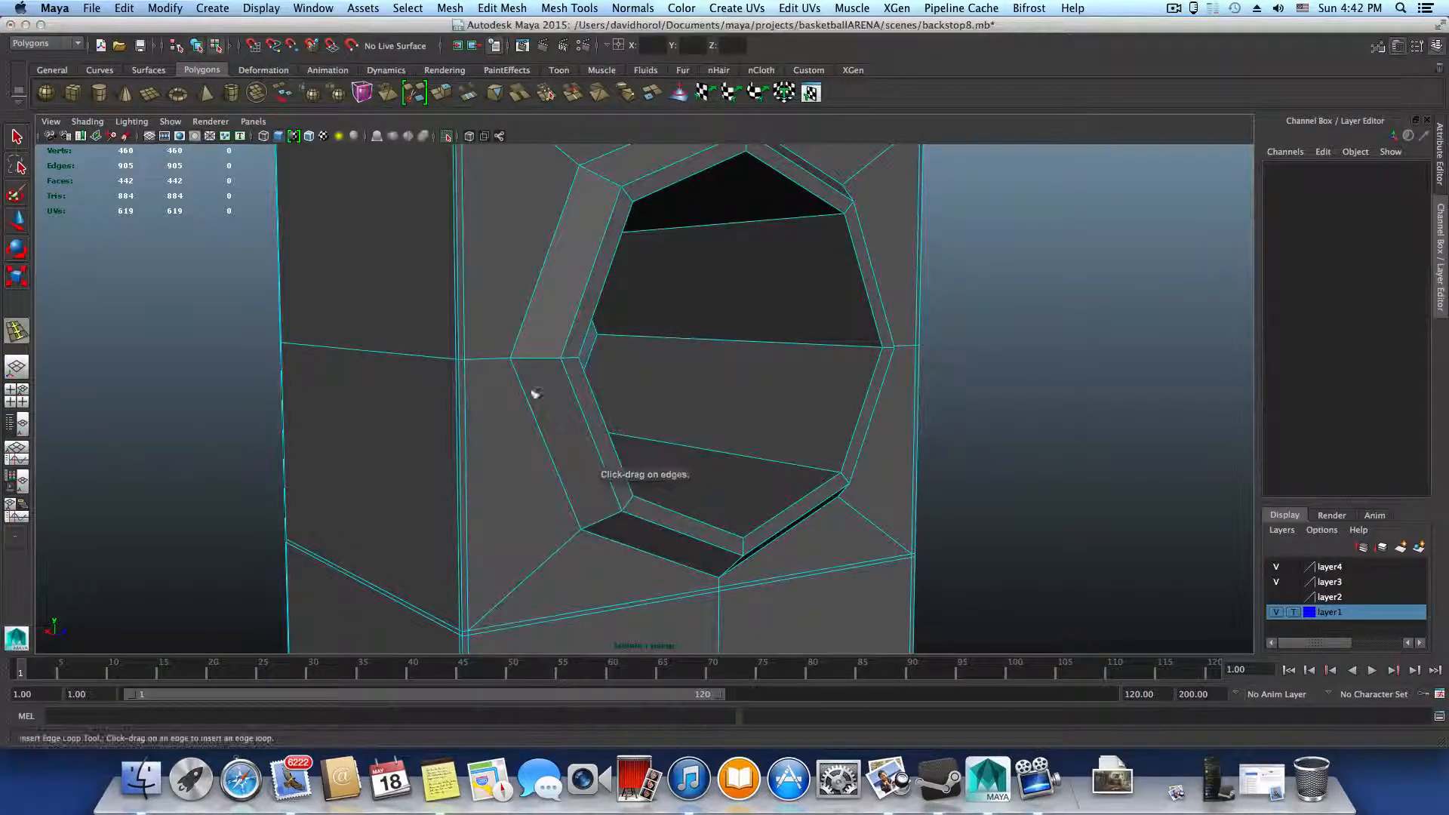
left_click_drag(520, 358, 567, 365)
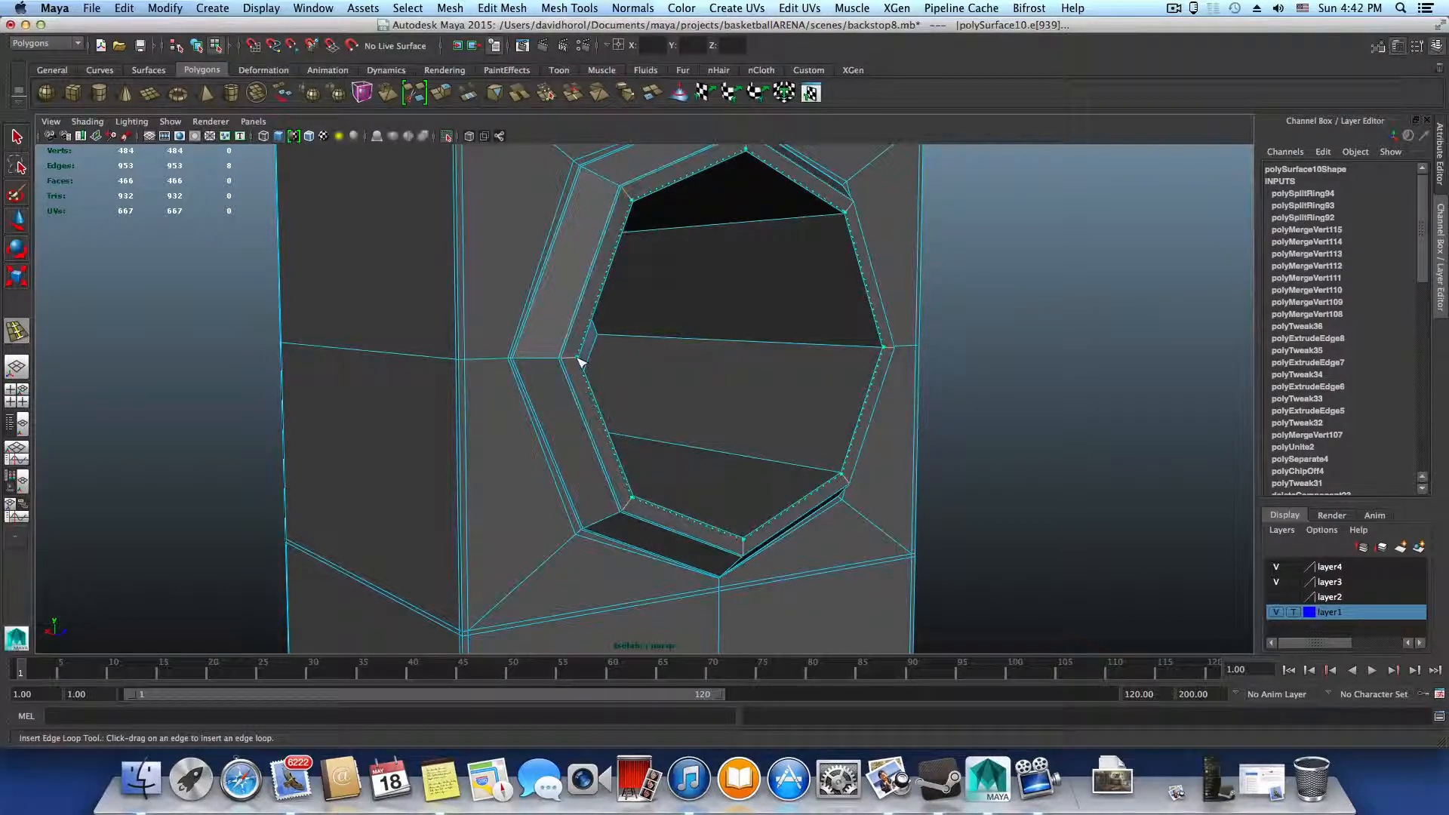
left_click_drag(579, 363, 568, 365)
key("3")
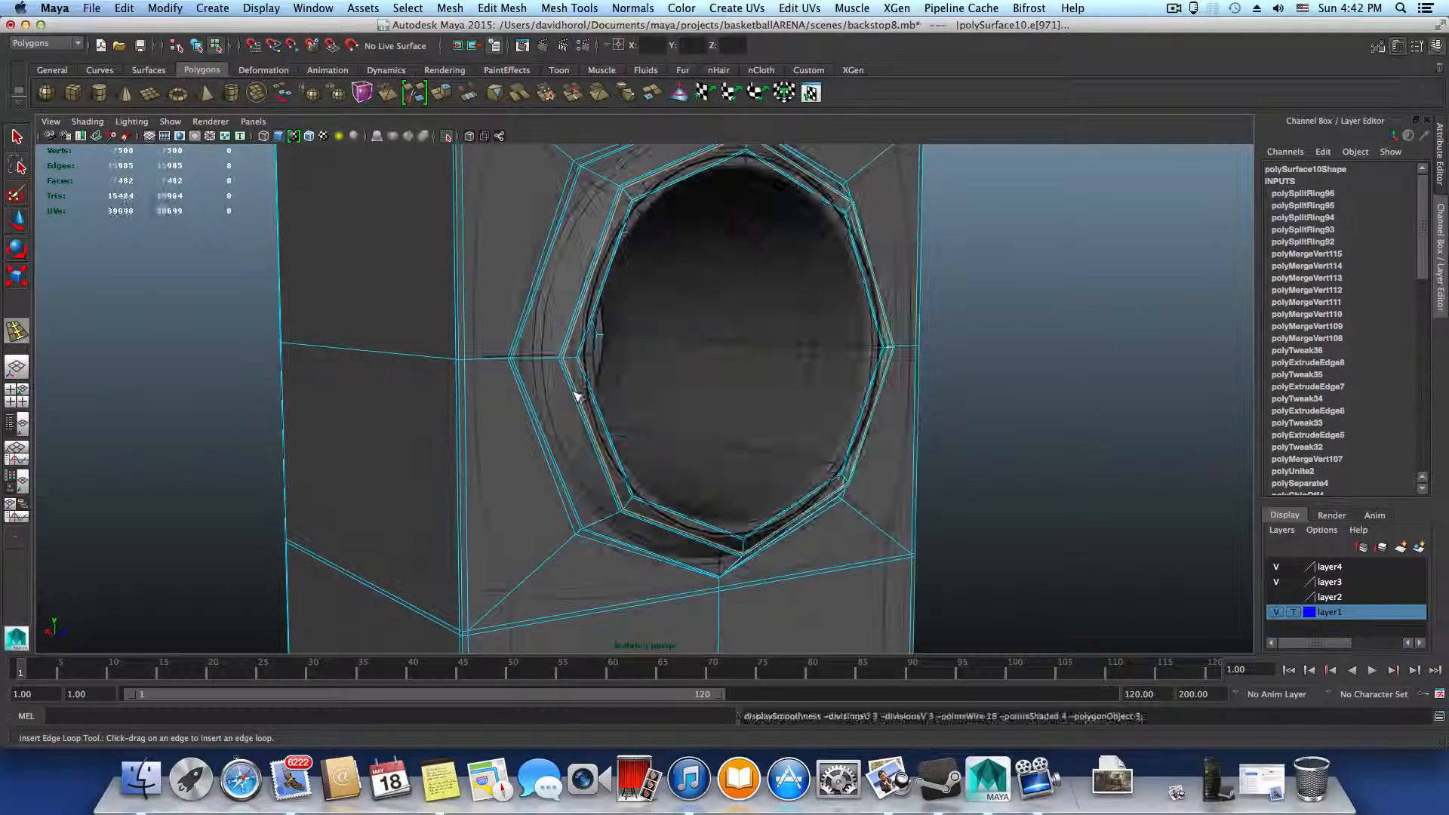
key("1")
Insert an edge loop around the middle of the tube wall inside the hole
mouse_move(654, 410)
left_mouse_down("alt")
mouse_move(605, 405)
mouse_move(649, 422)
left_mouse_up("alt")
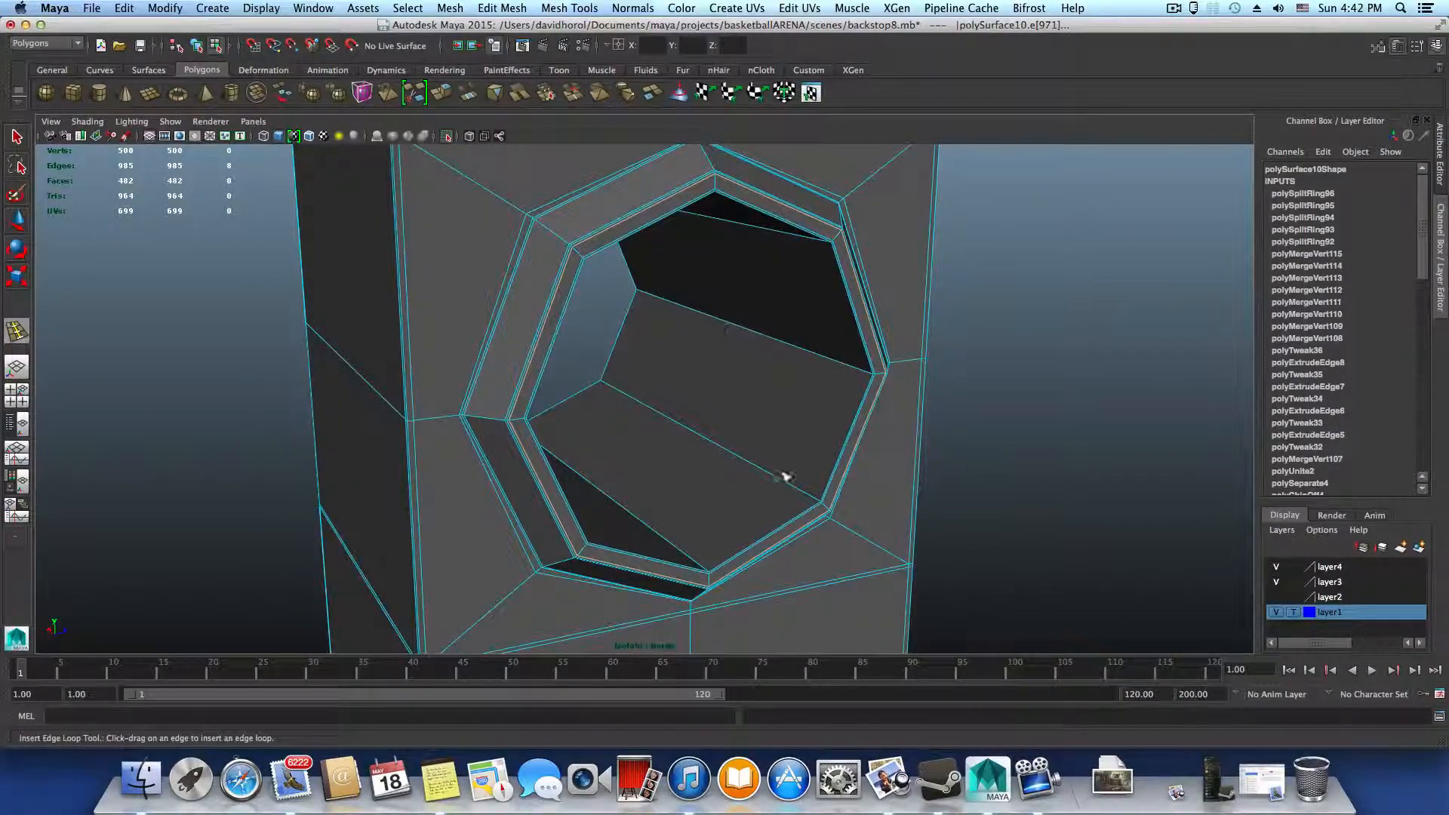
left_click(16, 139)
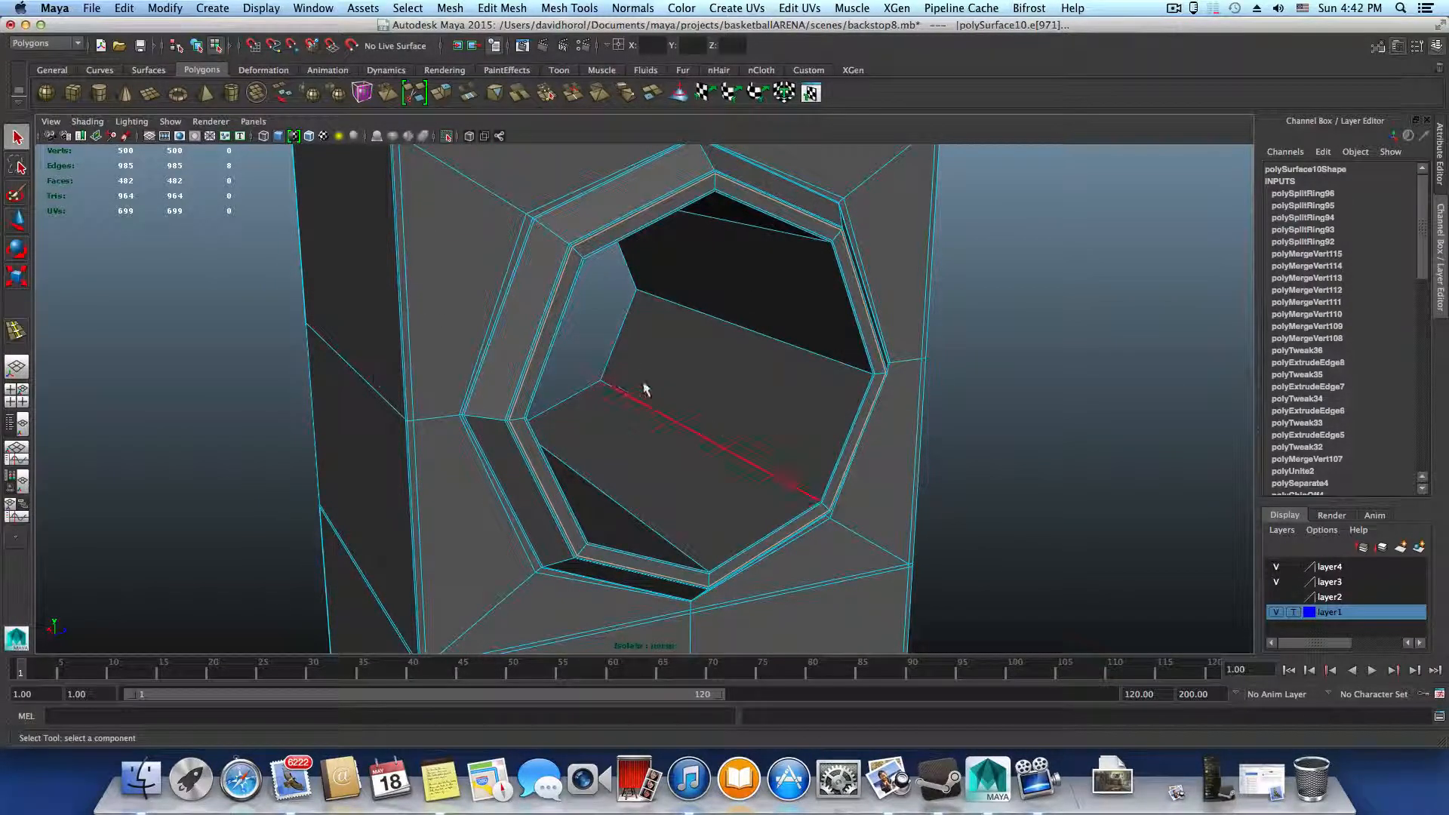
right_click_drag(644, 383, 649, 331)
left_click(685, 433)
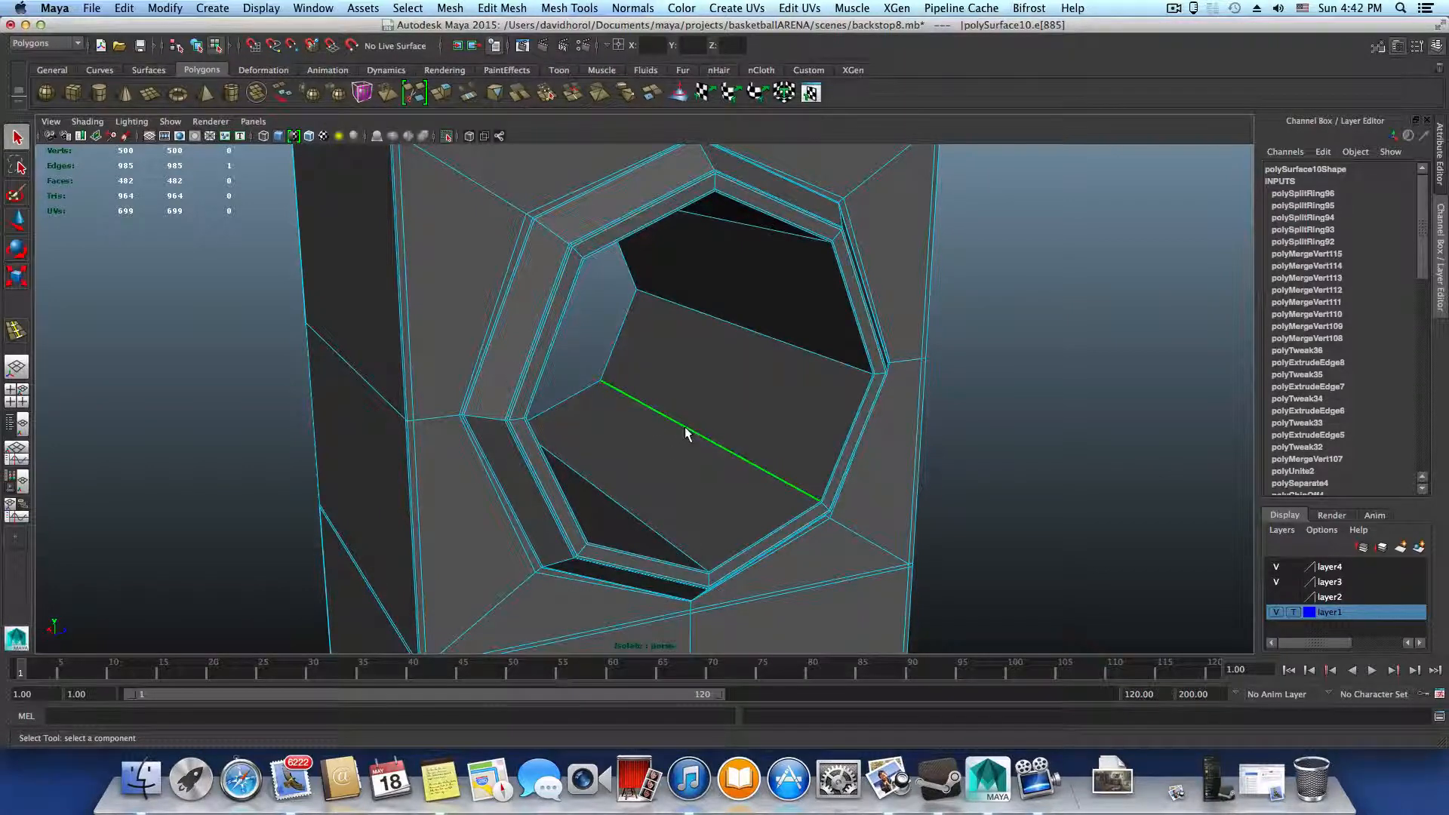
right_click_drag(687, 432, 538, 422, "shift")
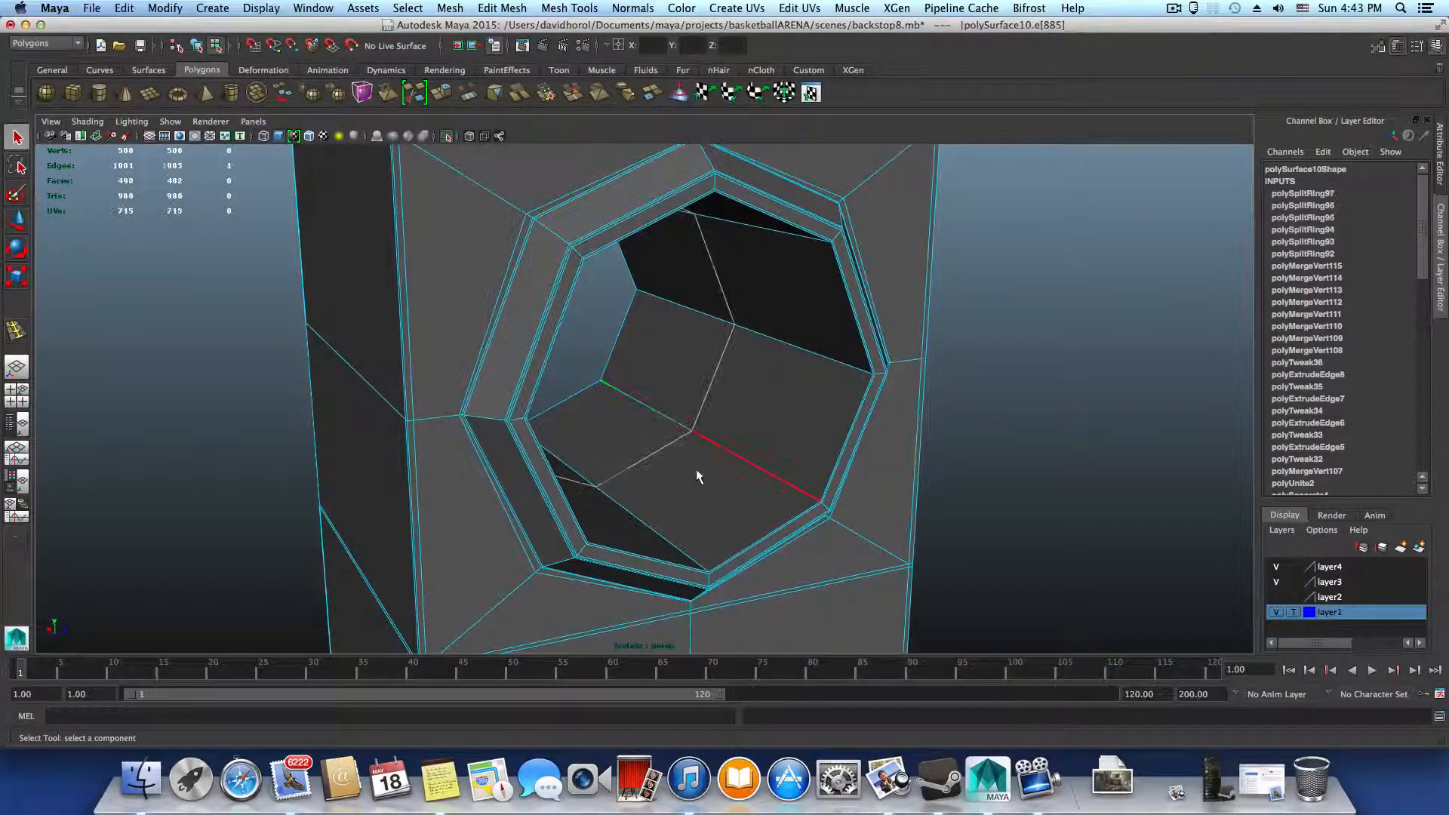
left_click_drag(706, 475, 696, 466, "alt")
Use the Offset Edge Loop Tool on the tube's middle loop to add edge loops close to both tube ends
left_click(555, 7)
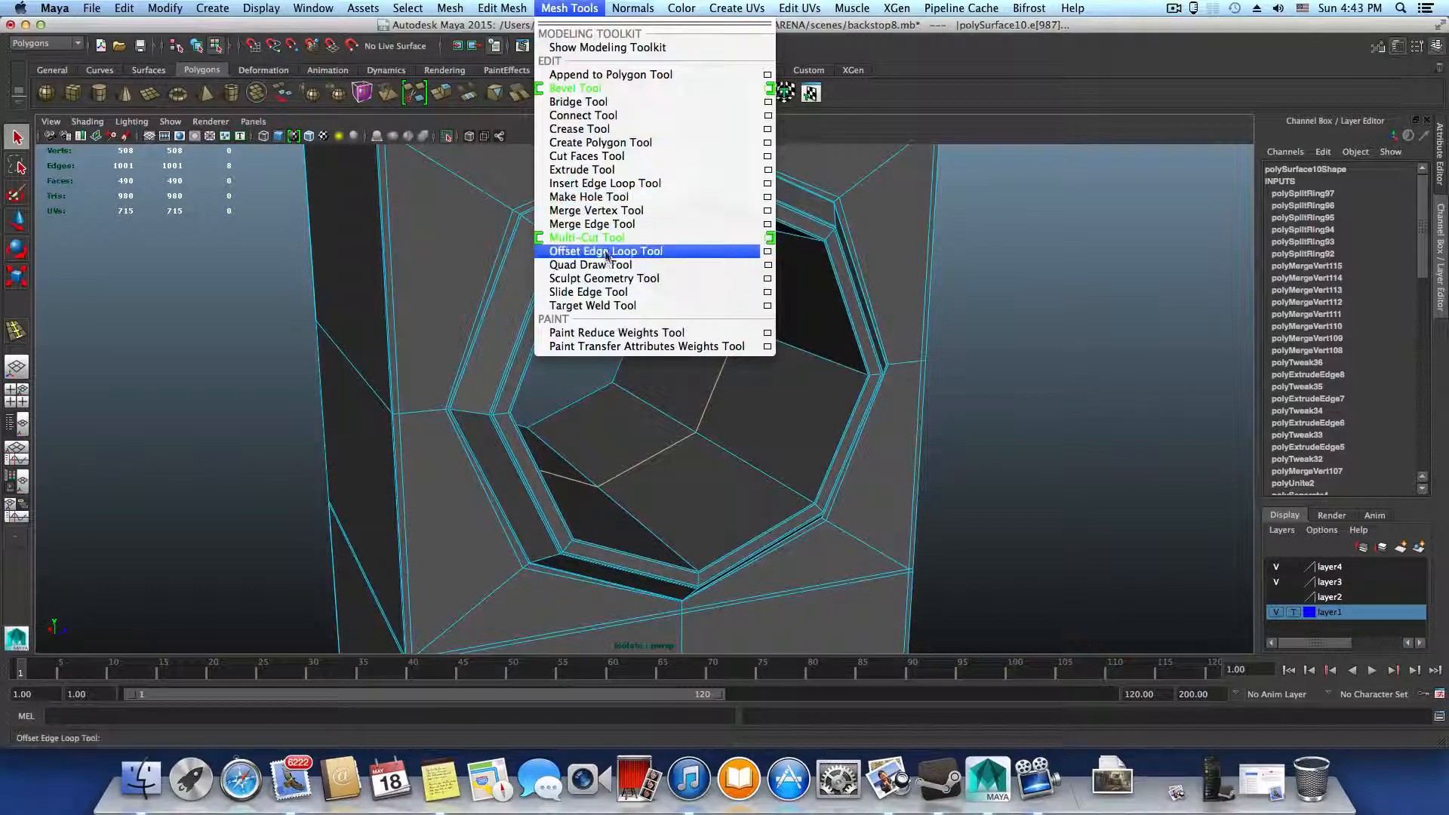
left_click(607, 256)
left_click_drag(699, 426, 700, 432)
left_click(727, 484)
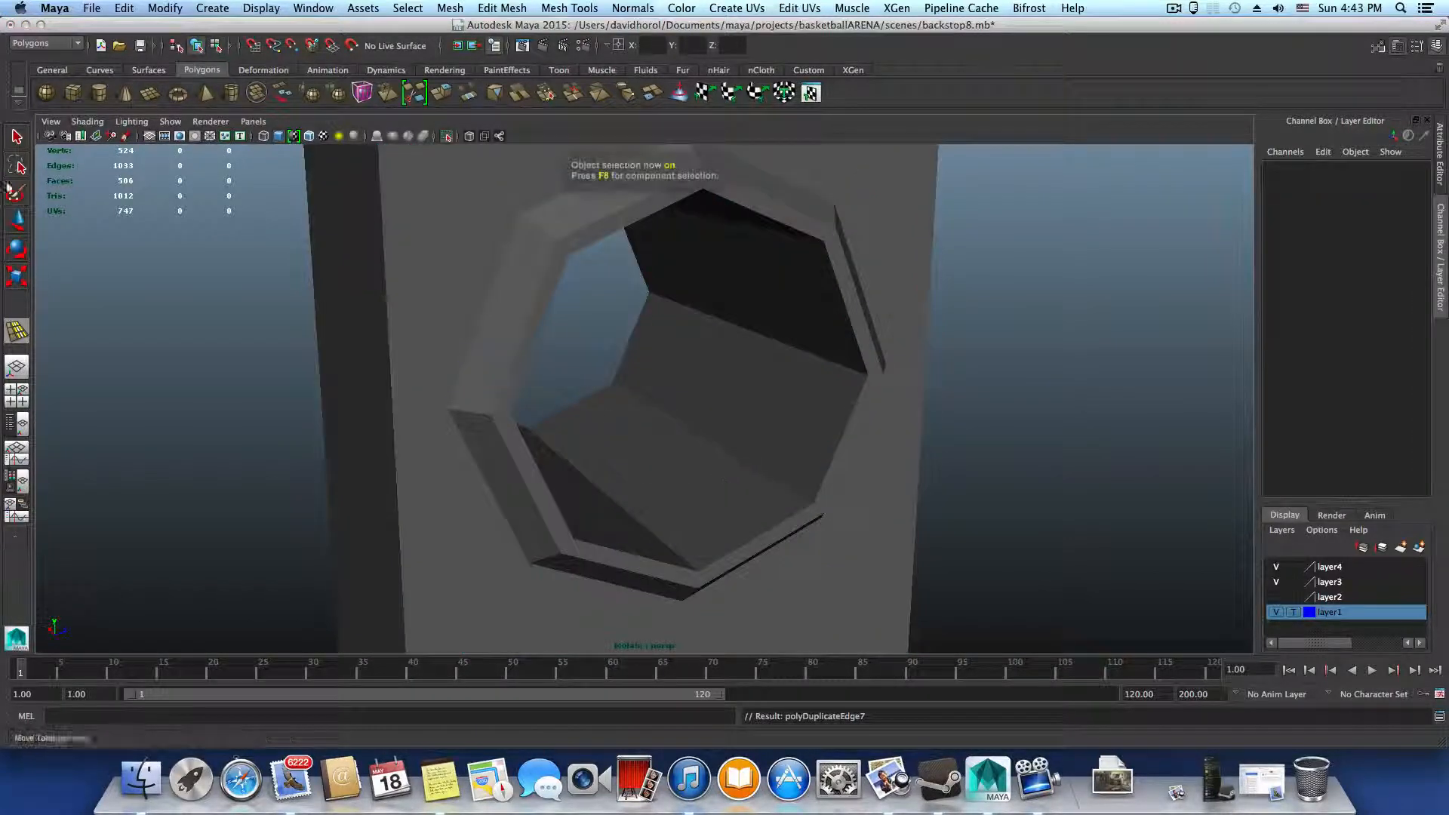
Preview the upright smoothed, inspect the rims on both sides, and return to the unsmoothed display
left_click(16, 138)
left_click(567, 379)
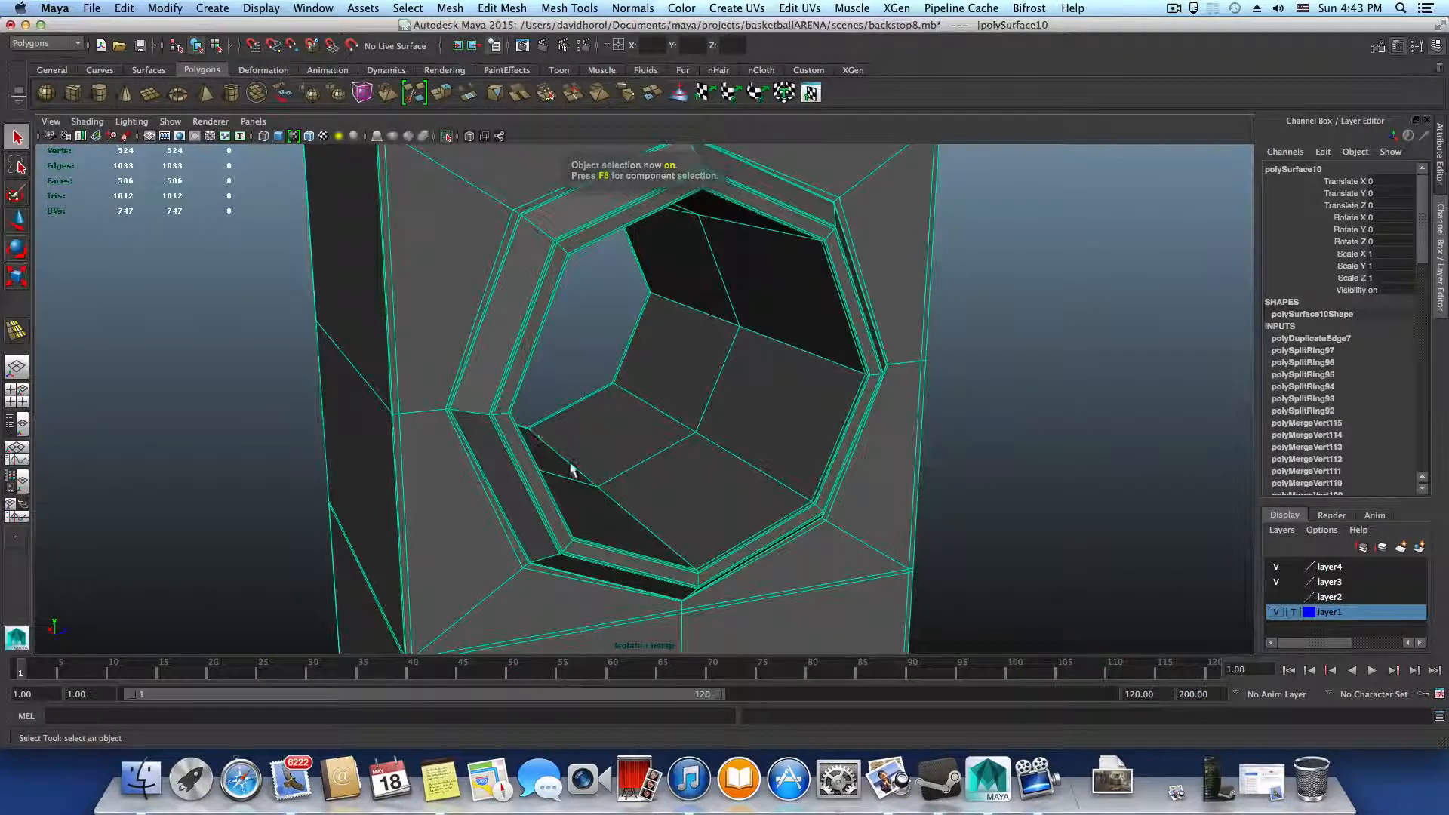
key("3")
left_click(1019, 483)
left_click_drag(1019, 483, 518, 501, "alt")
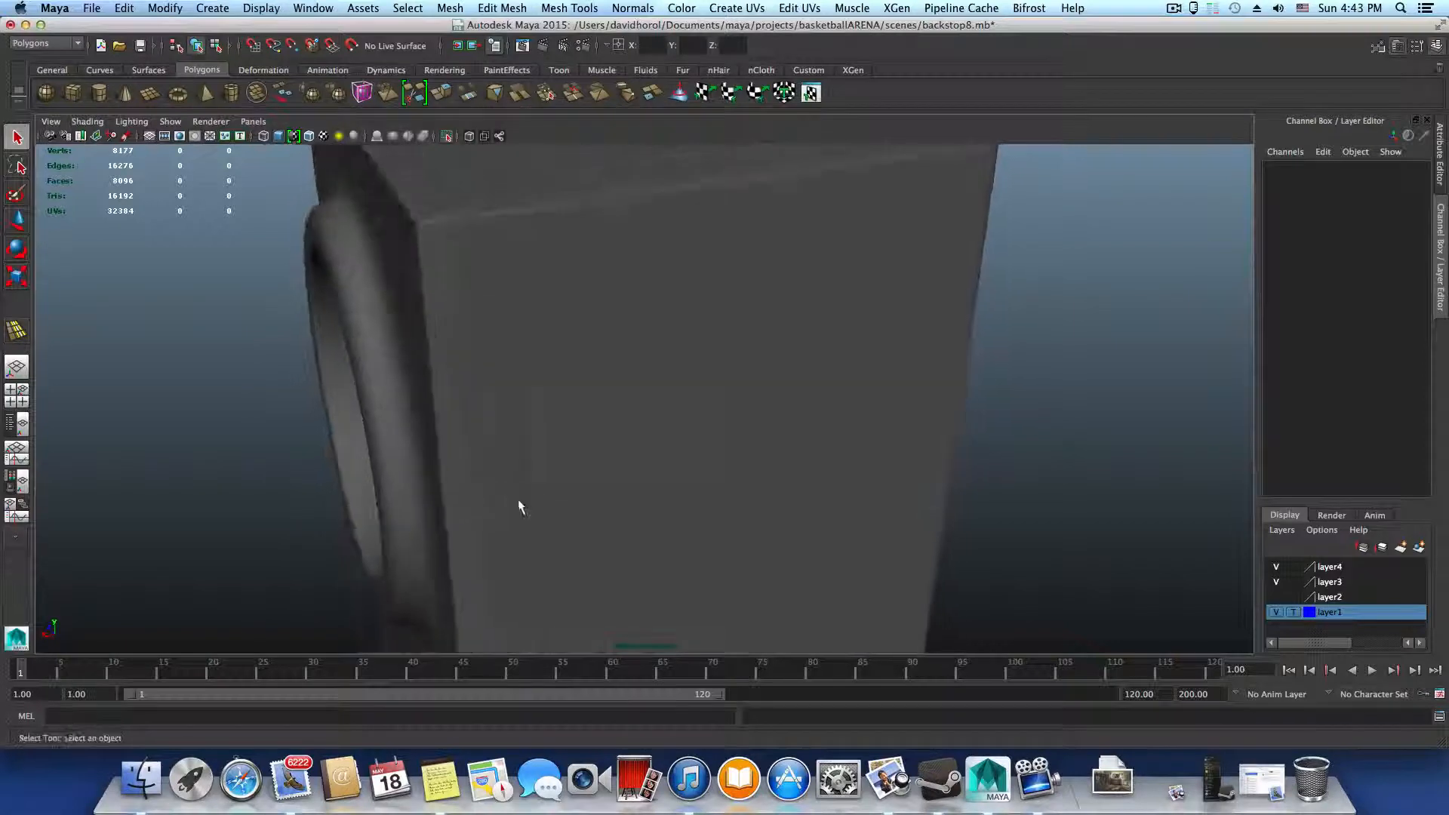
left_click(440, 406)
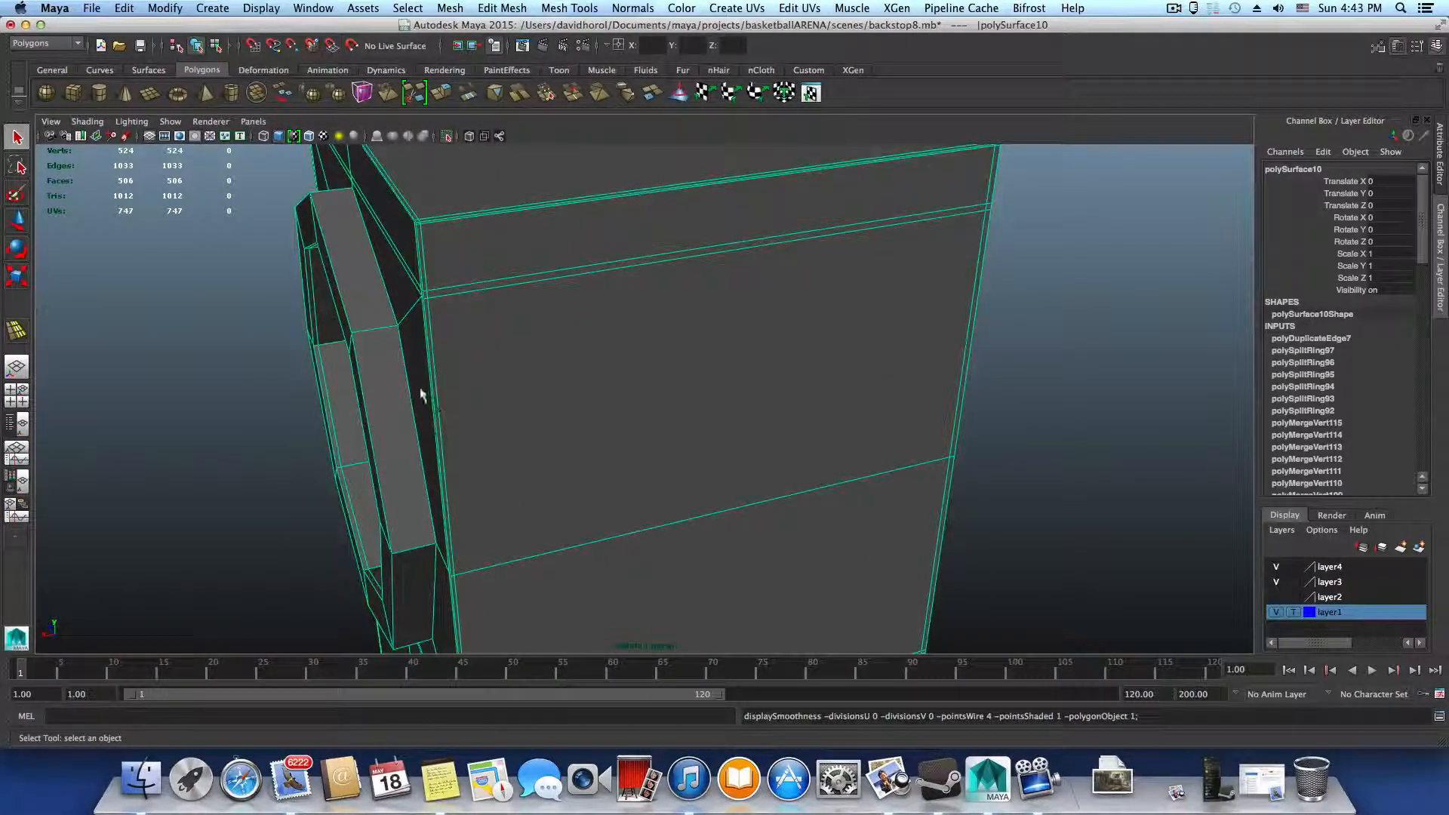
Insert supporting edge loops on both sides of the base edge where the protruding rim meets the upright
right_click_drag(420, 388, 364, 410, "shift")
left_click_drag(365, 409, 534, 415, "alt")
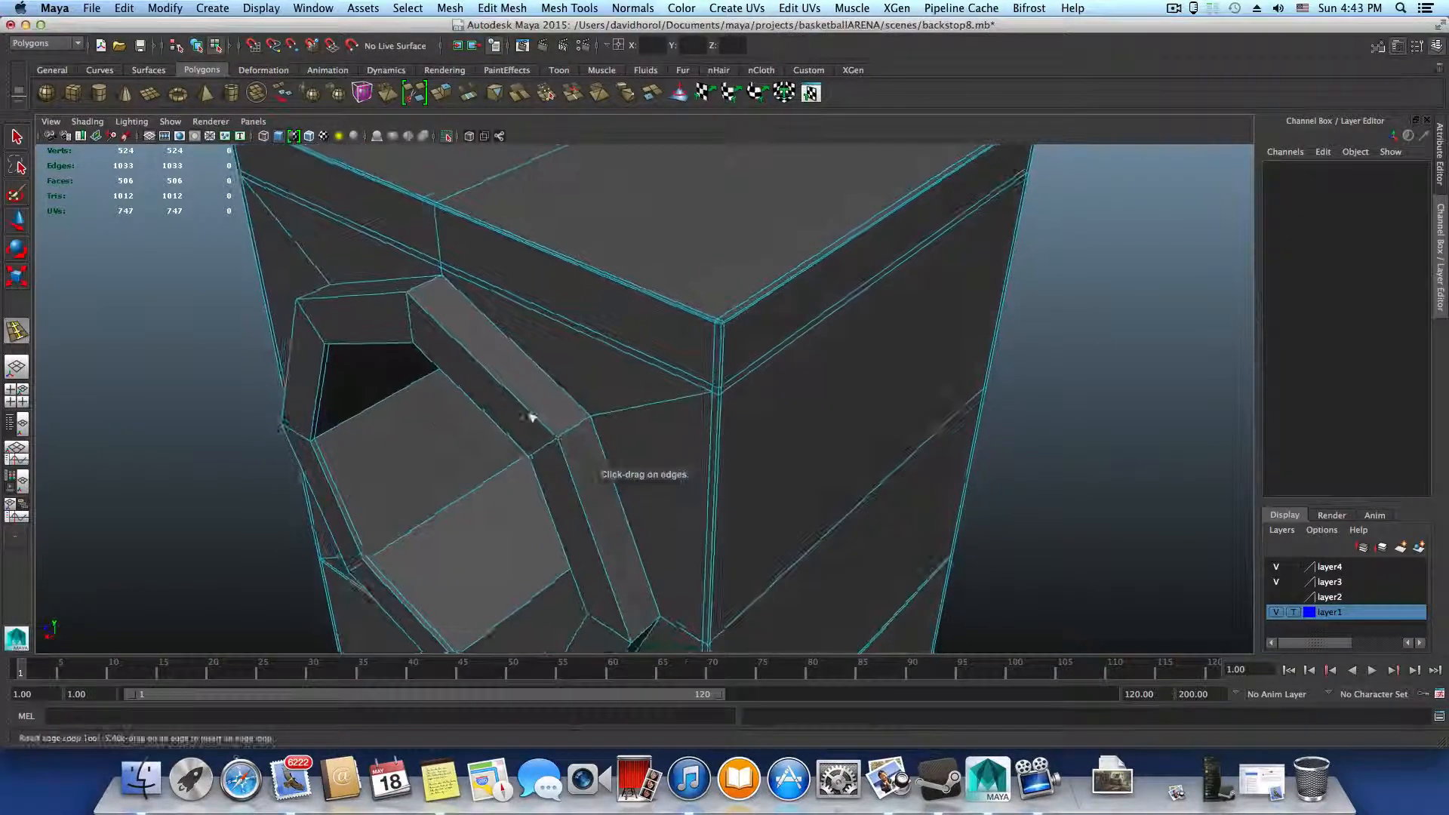
left_click(595, 420)
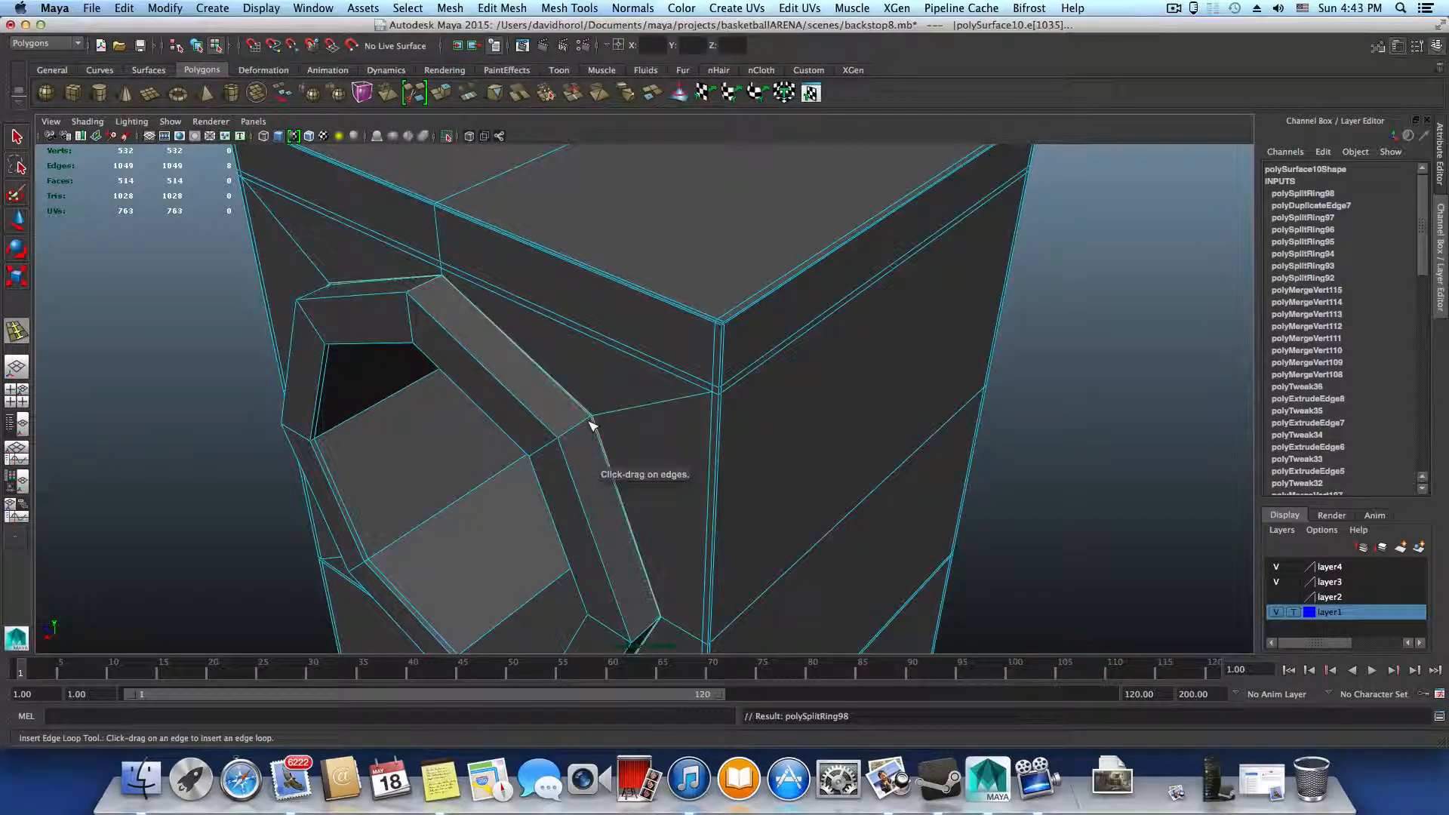
left_click(593, 421)
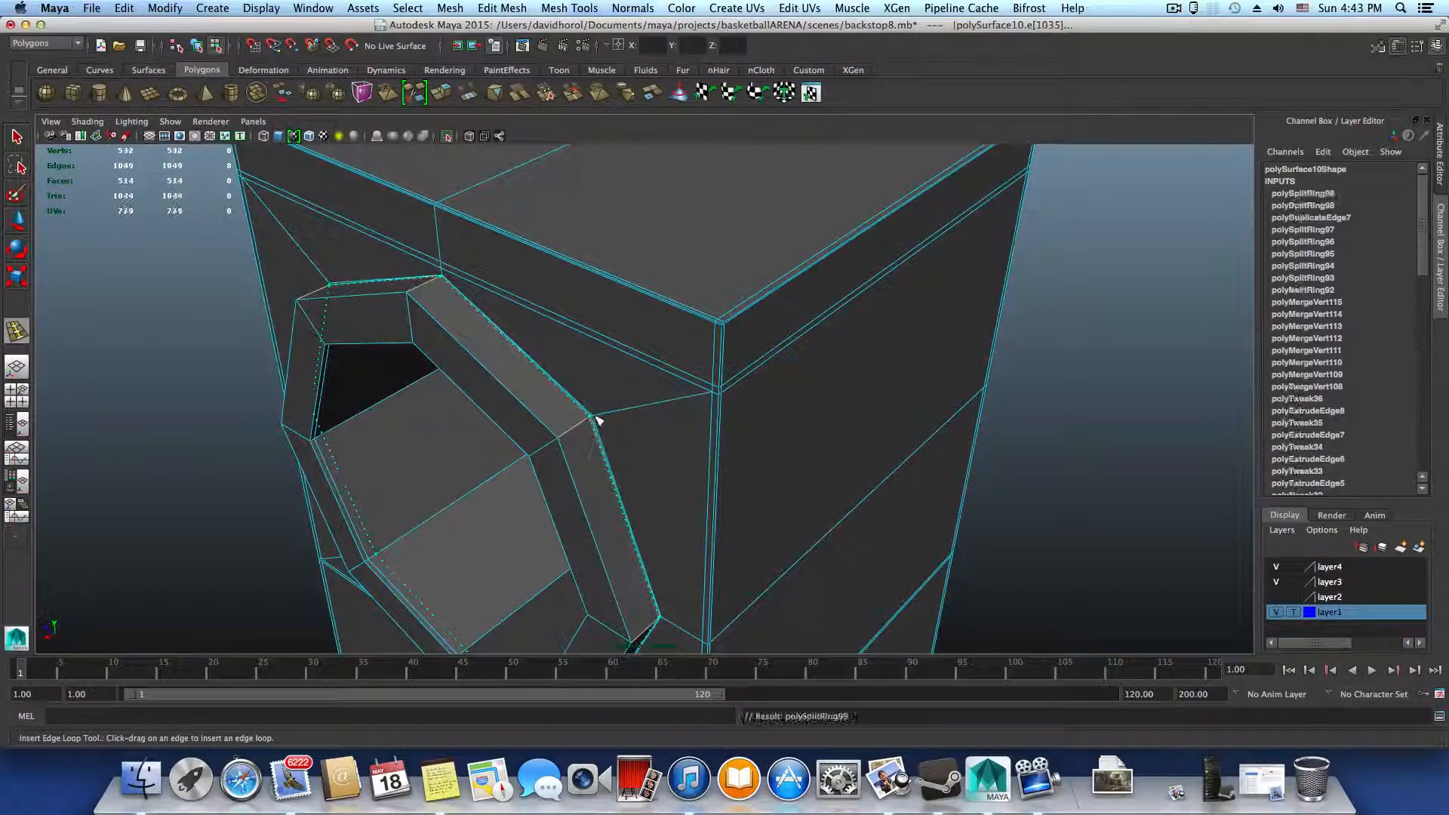
left_click_drag(577, 429, 566, 430, "alt")
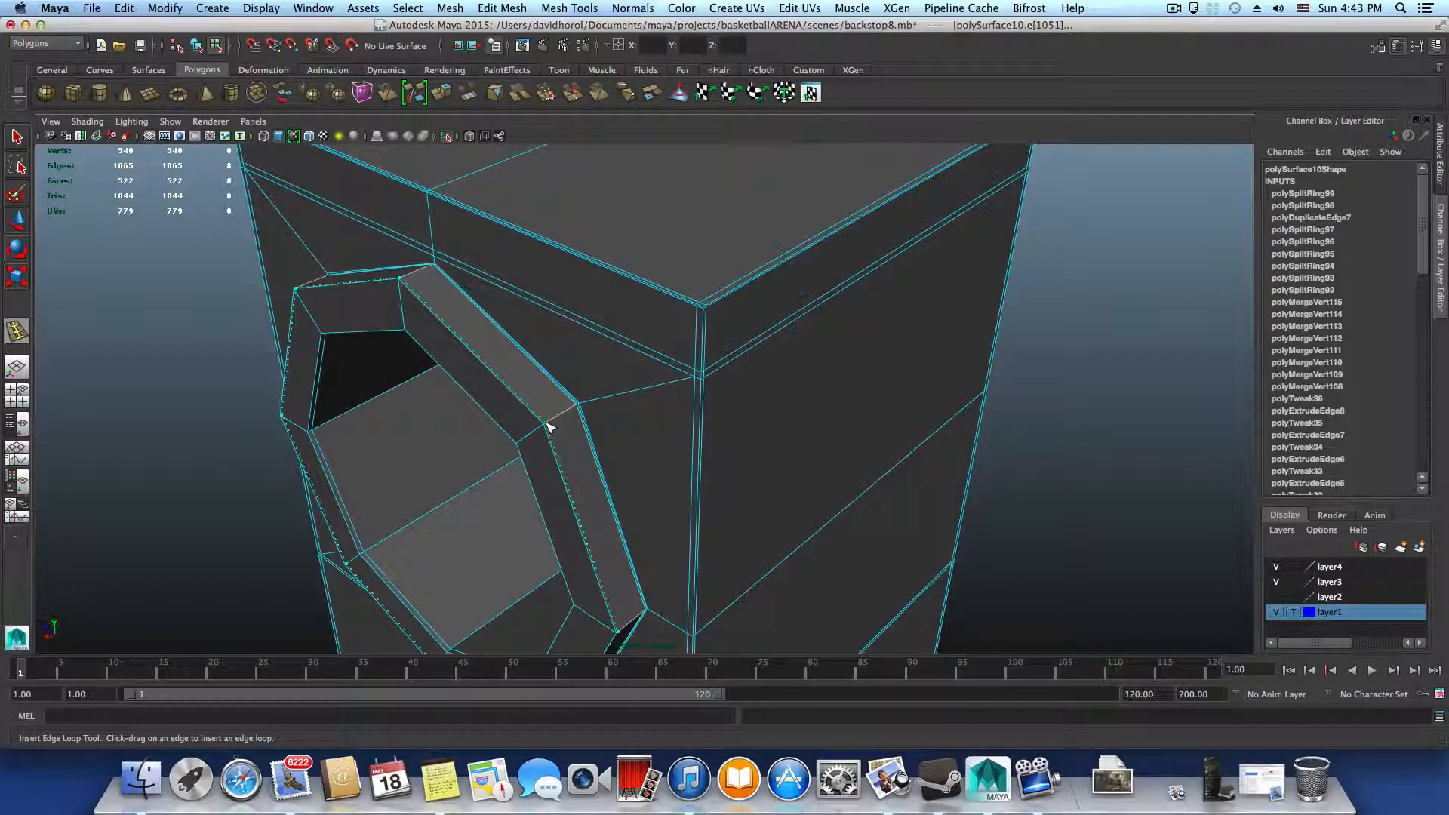
Insert supporting edge loops on both sides of the rim's outer corner and beside the inner corner of its front face
left_click(547, 429)
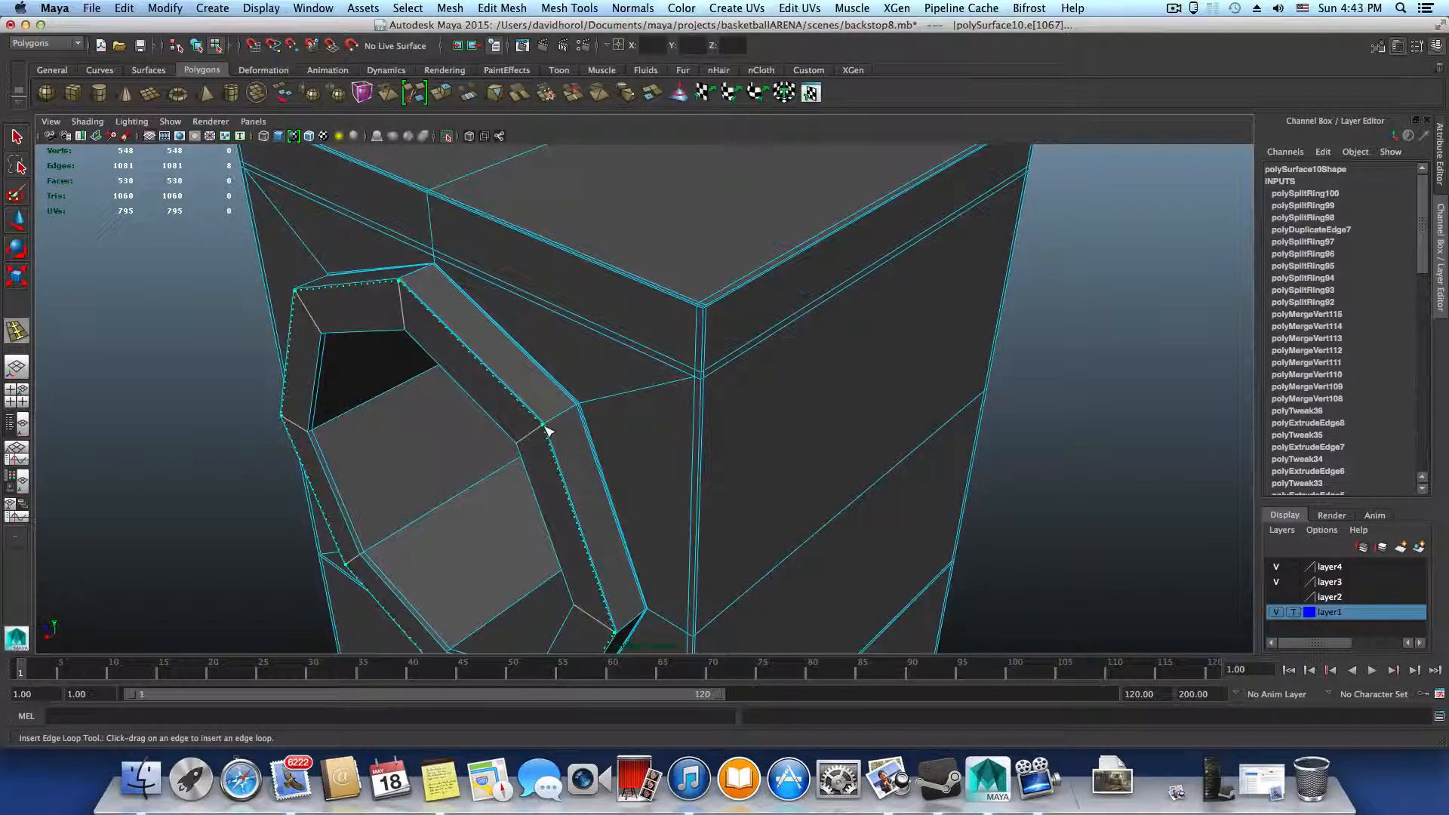
left_click(549, 425)
left_click_drag(550, 463, 881, 314, "alt")
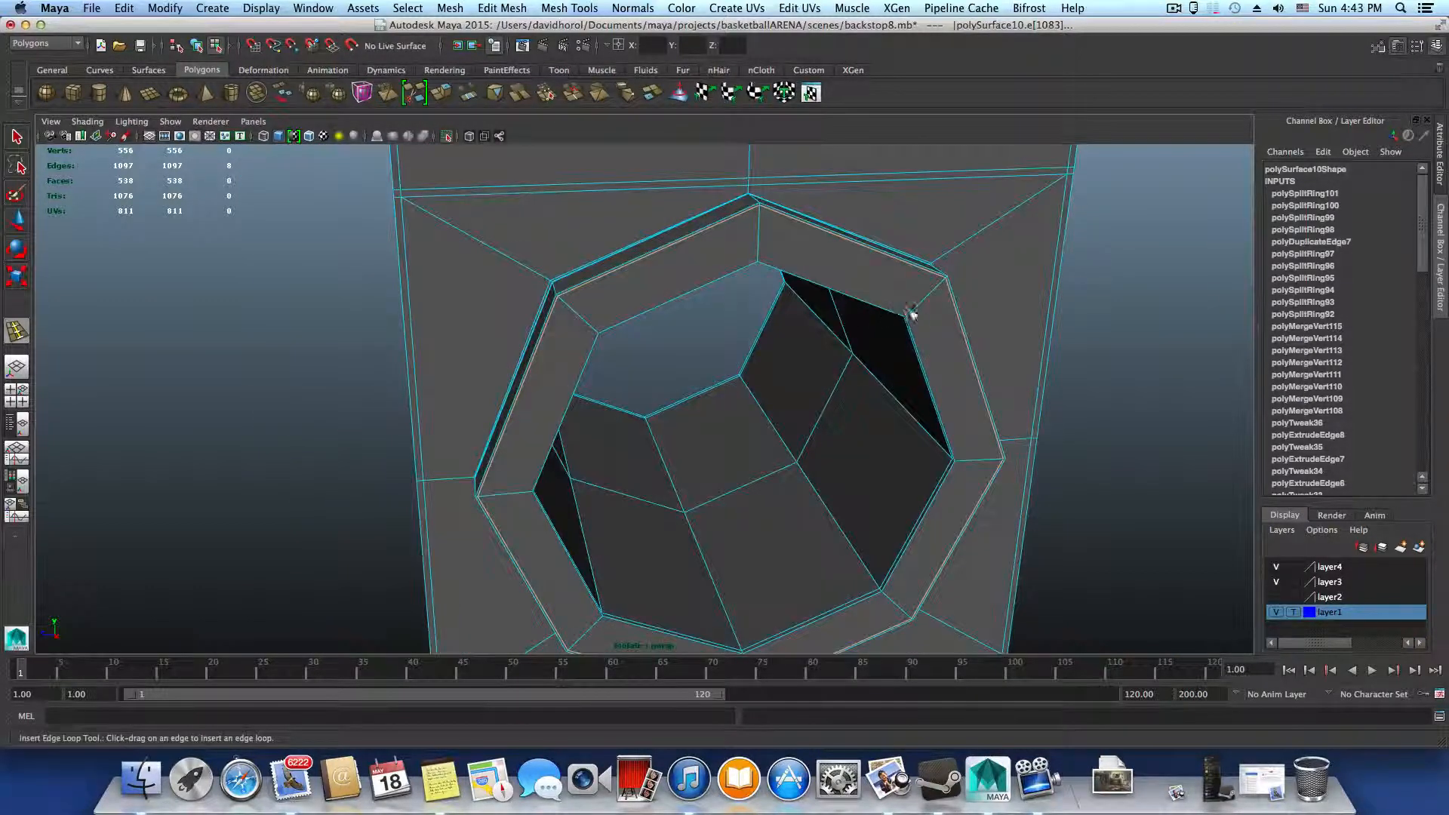
left_click(911, 322)
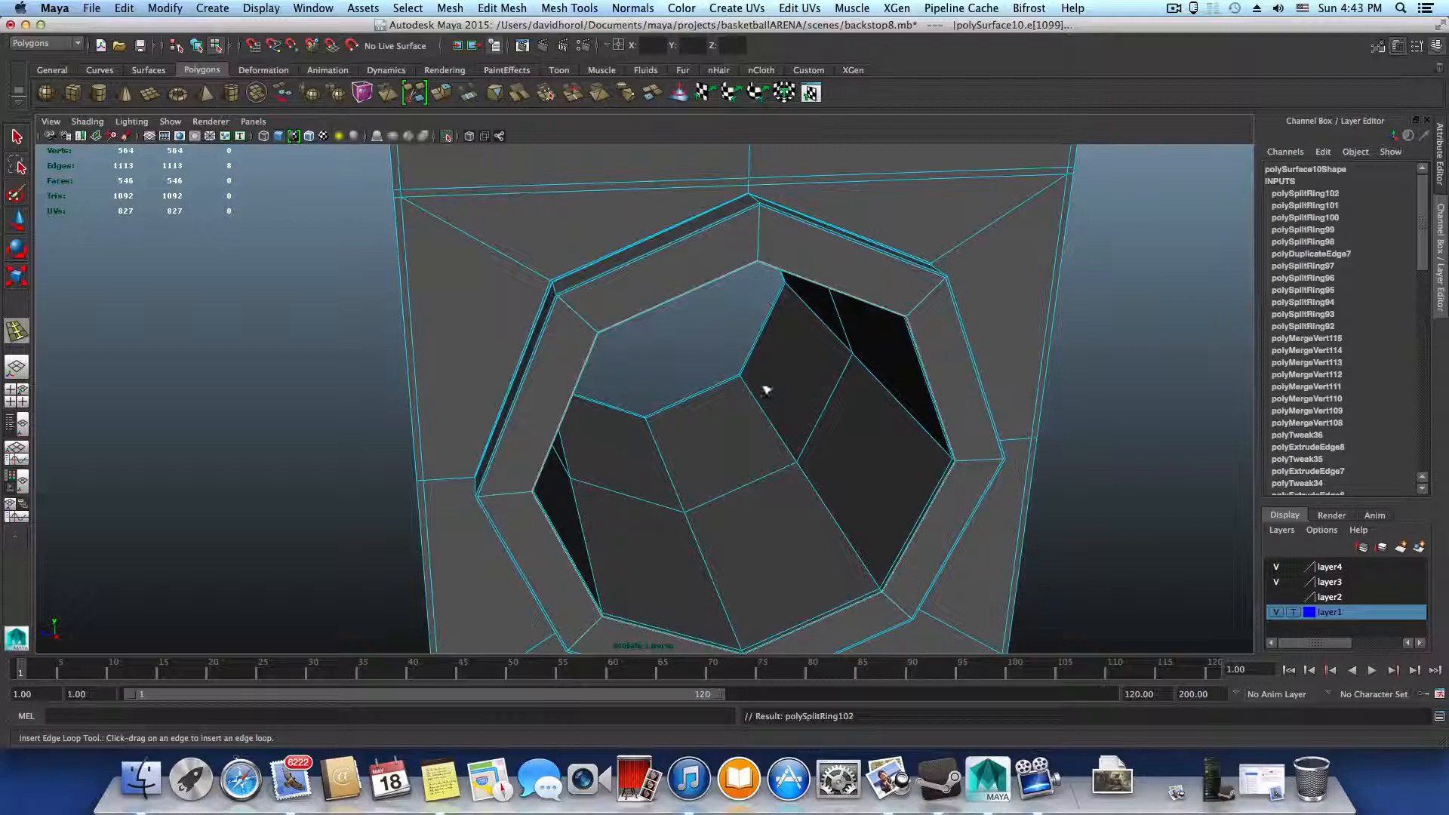
Preview the upright smoothed, inspect the rim from the side, and return to the unsmoothed component display
key("3")
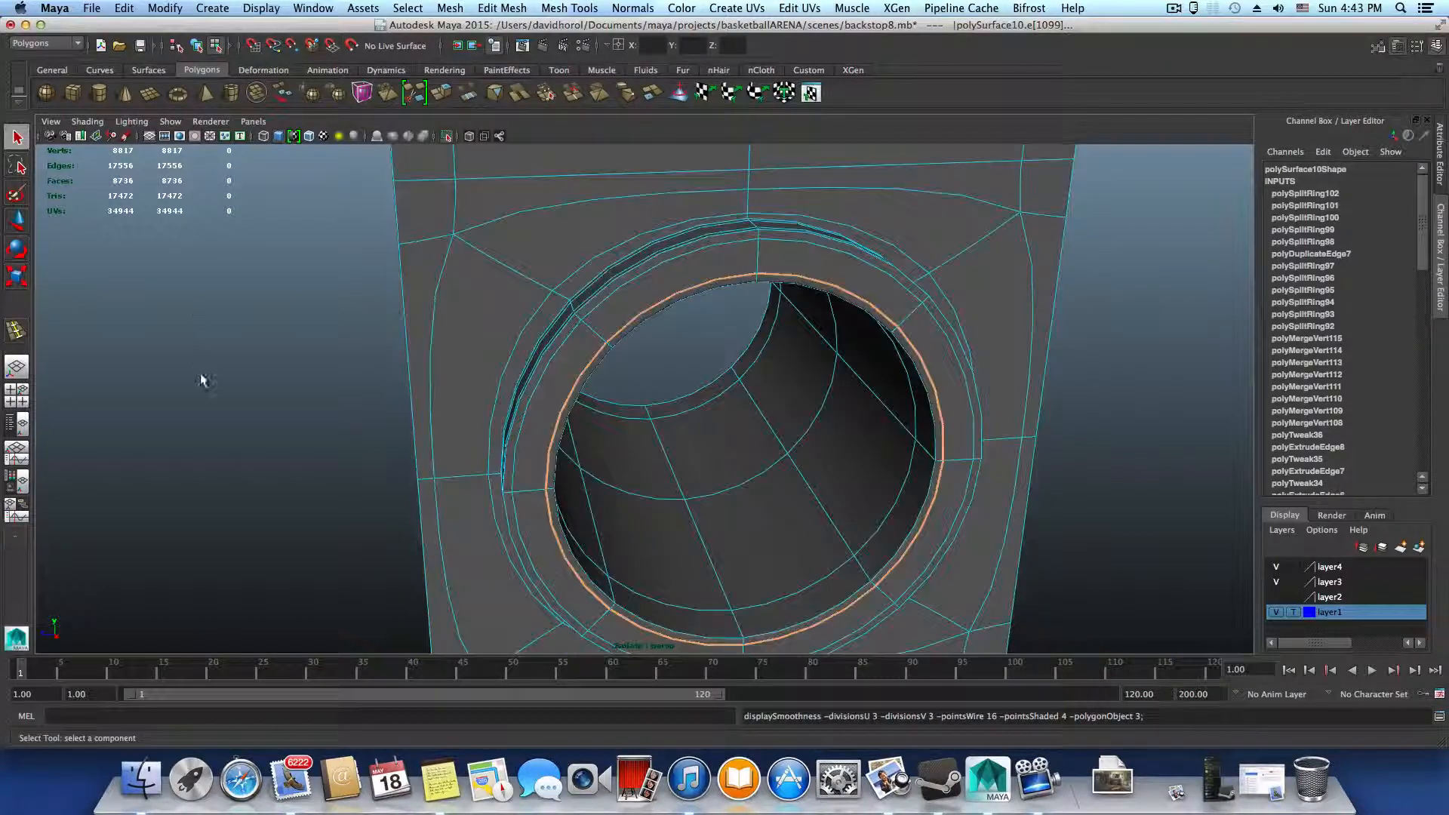
left_click(307, 444)
left_click_drag(307, 444, 421, 437, "alt")
key("F8")
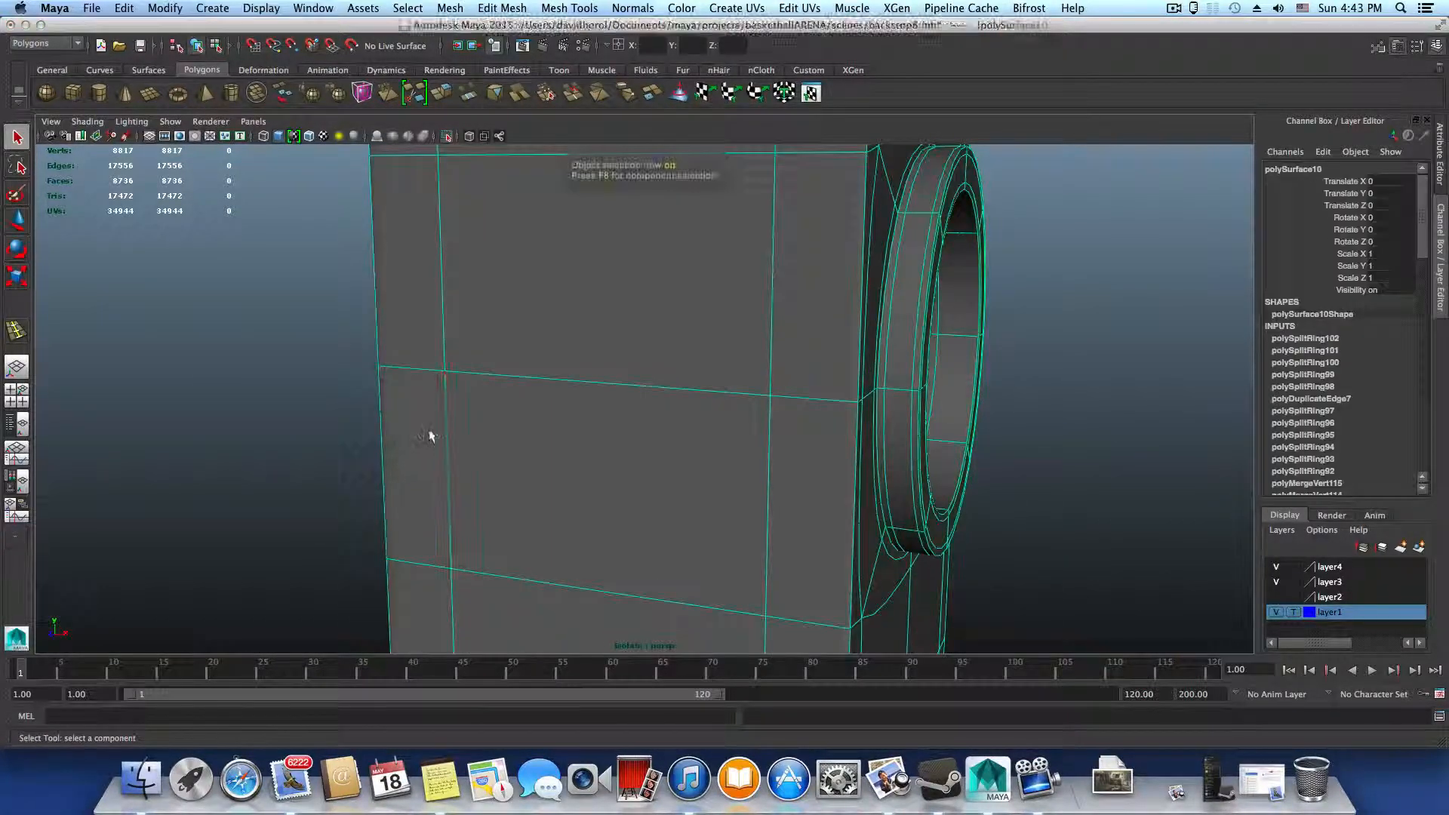
key("F8")
key("1")
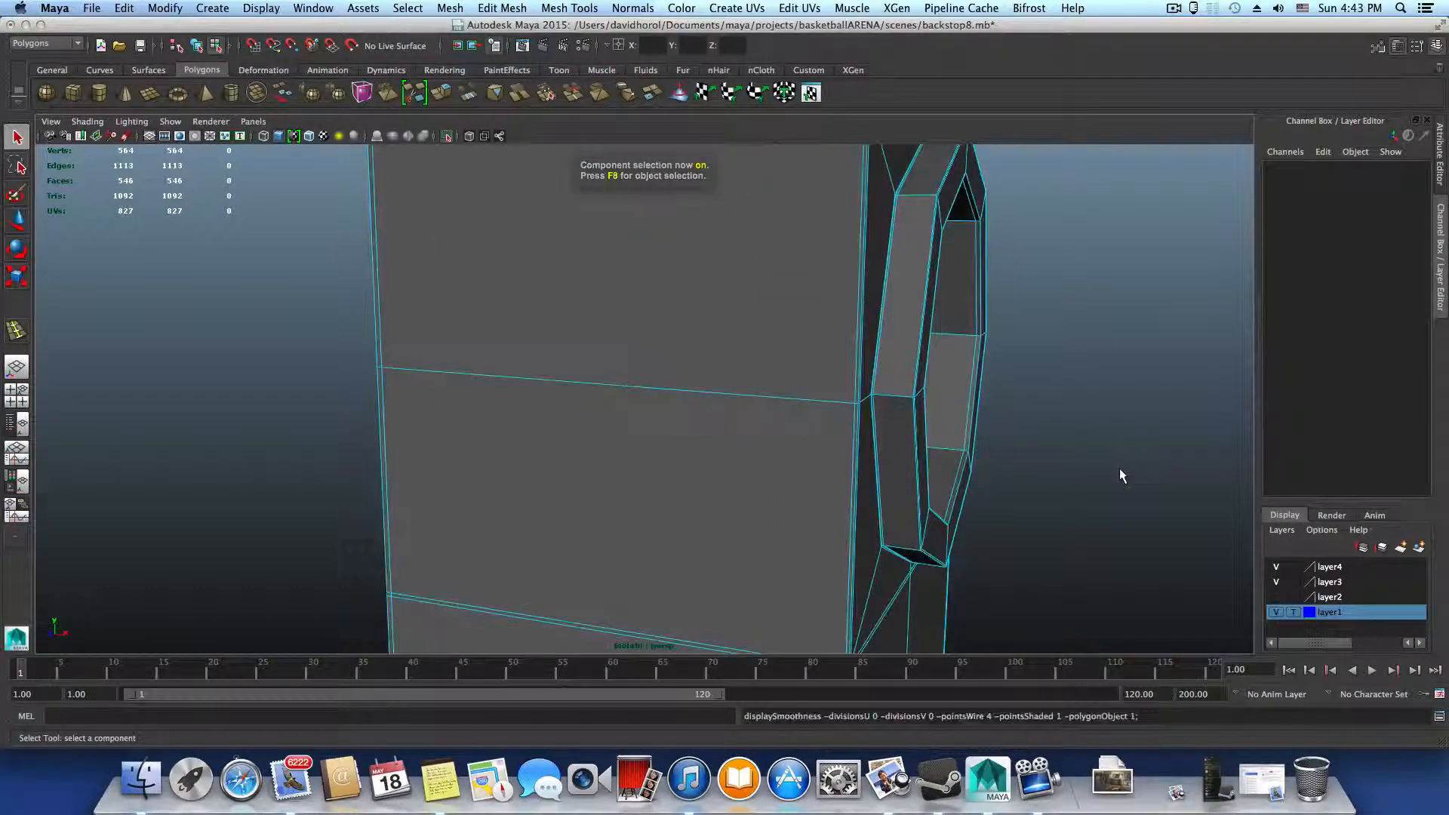
Examine the unsmoothed upright along its full length, including its brackets, and the rims at its upper end
left_click_drag(1123, 469, 385, 444, "alt")
middle_click_drag(426, 427, 501, 508, "alt")
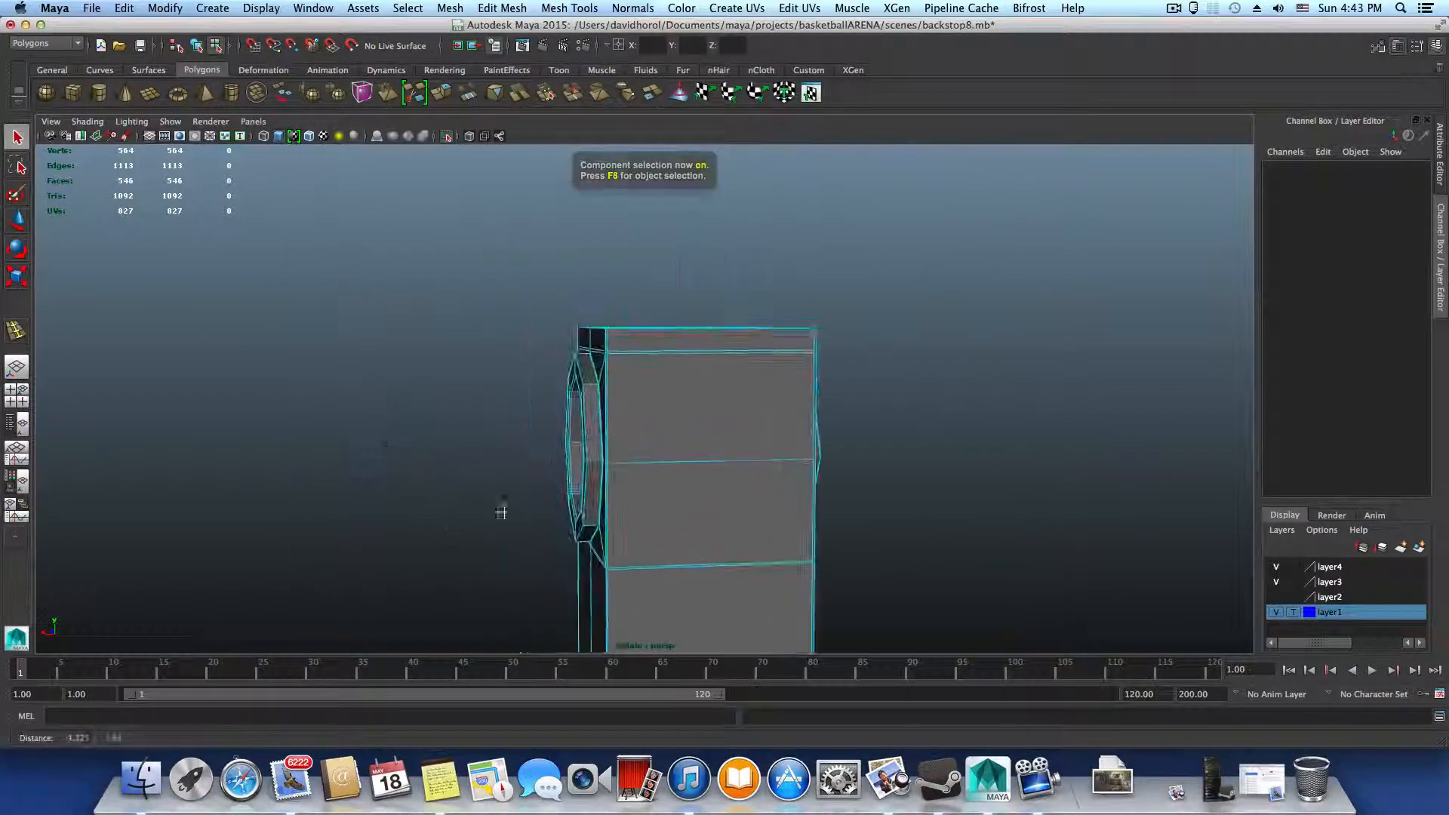
left_click_drag(585, 398, 549, 359, "alt")
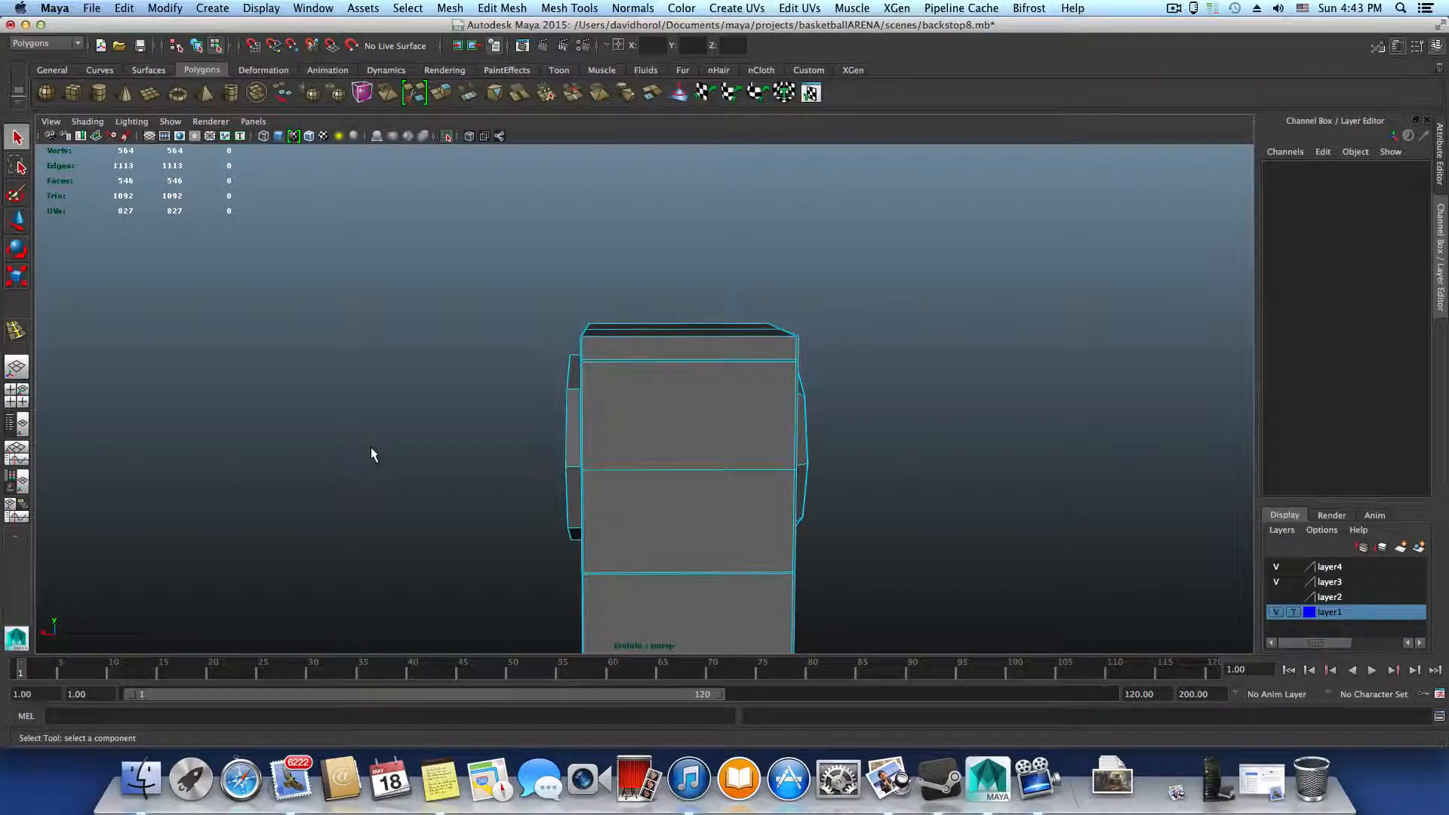
left_click_drag(669, 572, 663, 291, "alt")
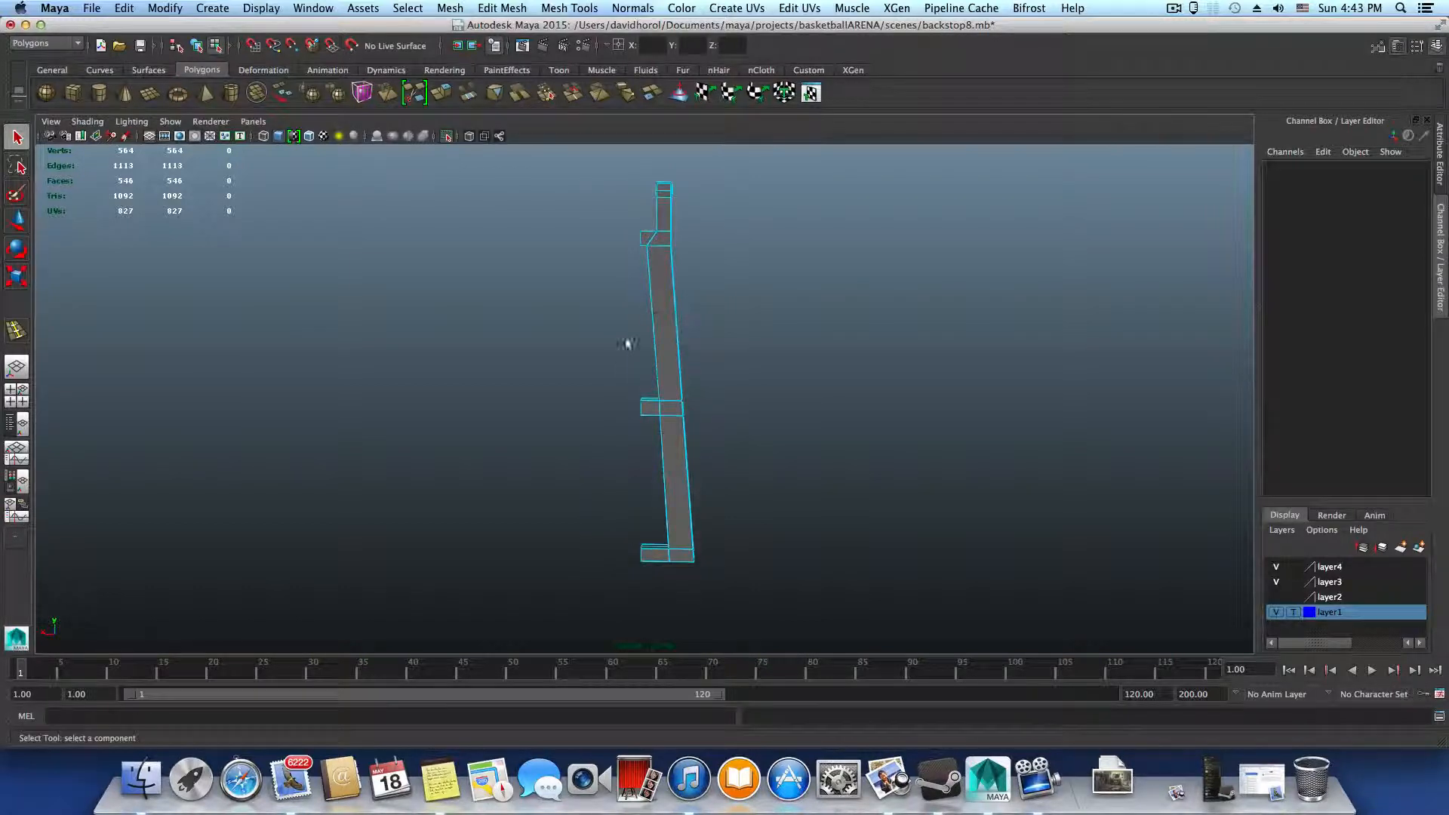
left_click_drag(640, 326, 615, 227, "alt")
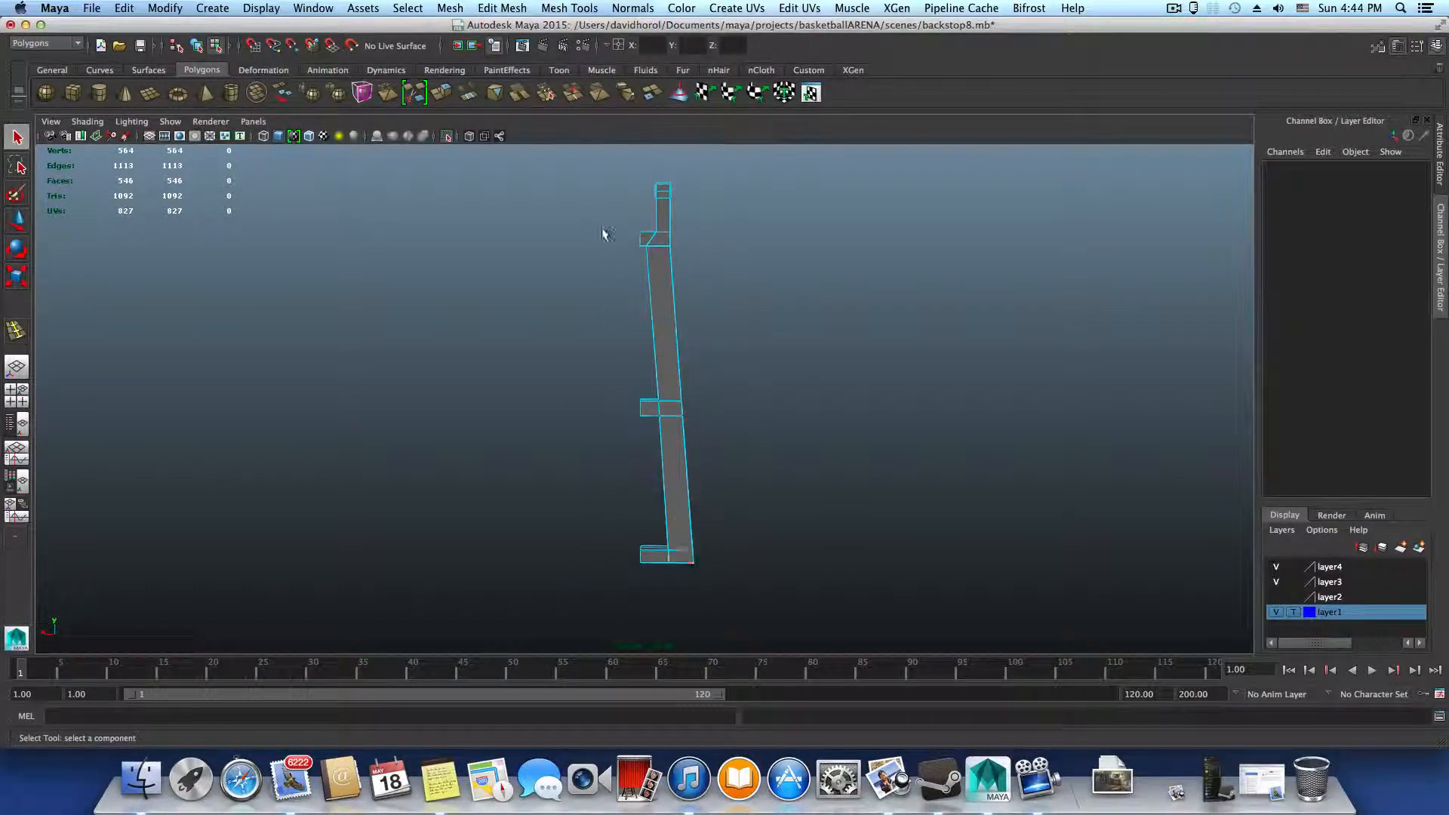
left_click_drag(644, 369, 534, 366, "alt")
middle_click_drag(535, 366, 533, 594, "alt")
right_click_drag(532, 594, 943, 578, "alt")
middle_click_drag(665, 445, 666, 347, "alt")
right_click_drag(666, 347, 942, 515, "alt")
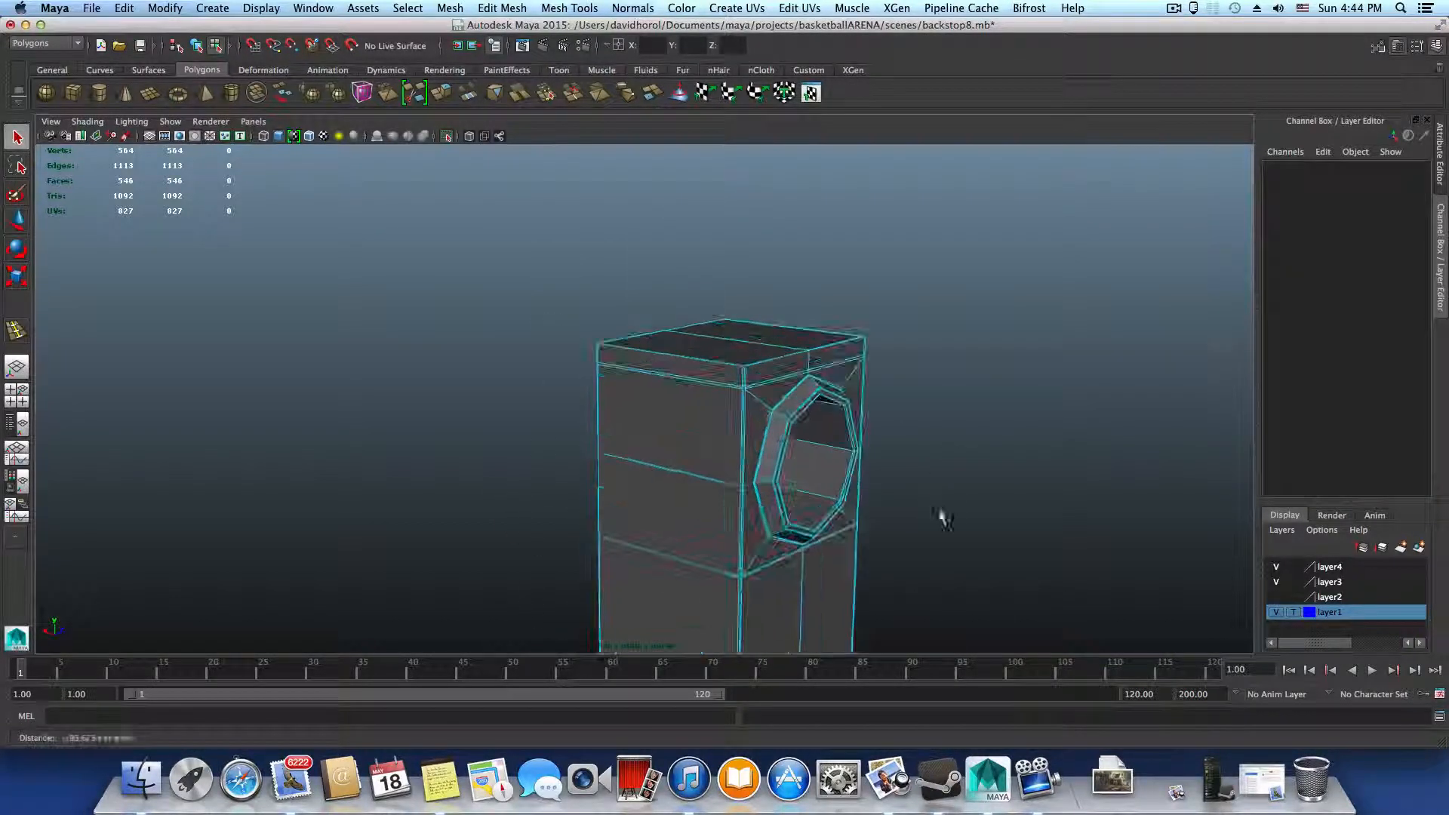
Compare the upright unsmoothed and smoothed, leave it in smooth preview, and return to object selection
key("3")
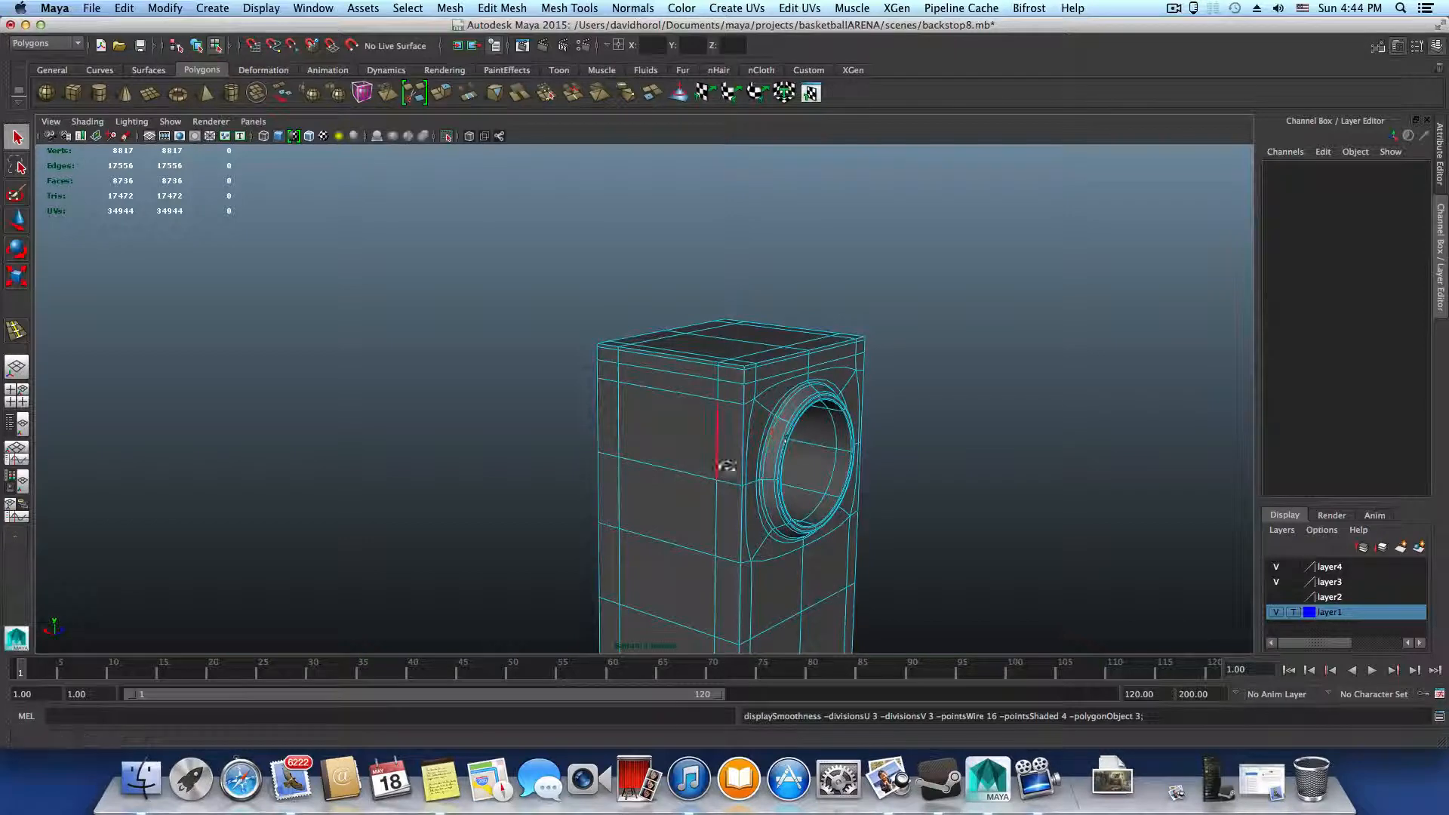
left_click_drag(721, 464, 899, 389, "alt")
key("1")
key("3")
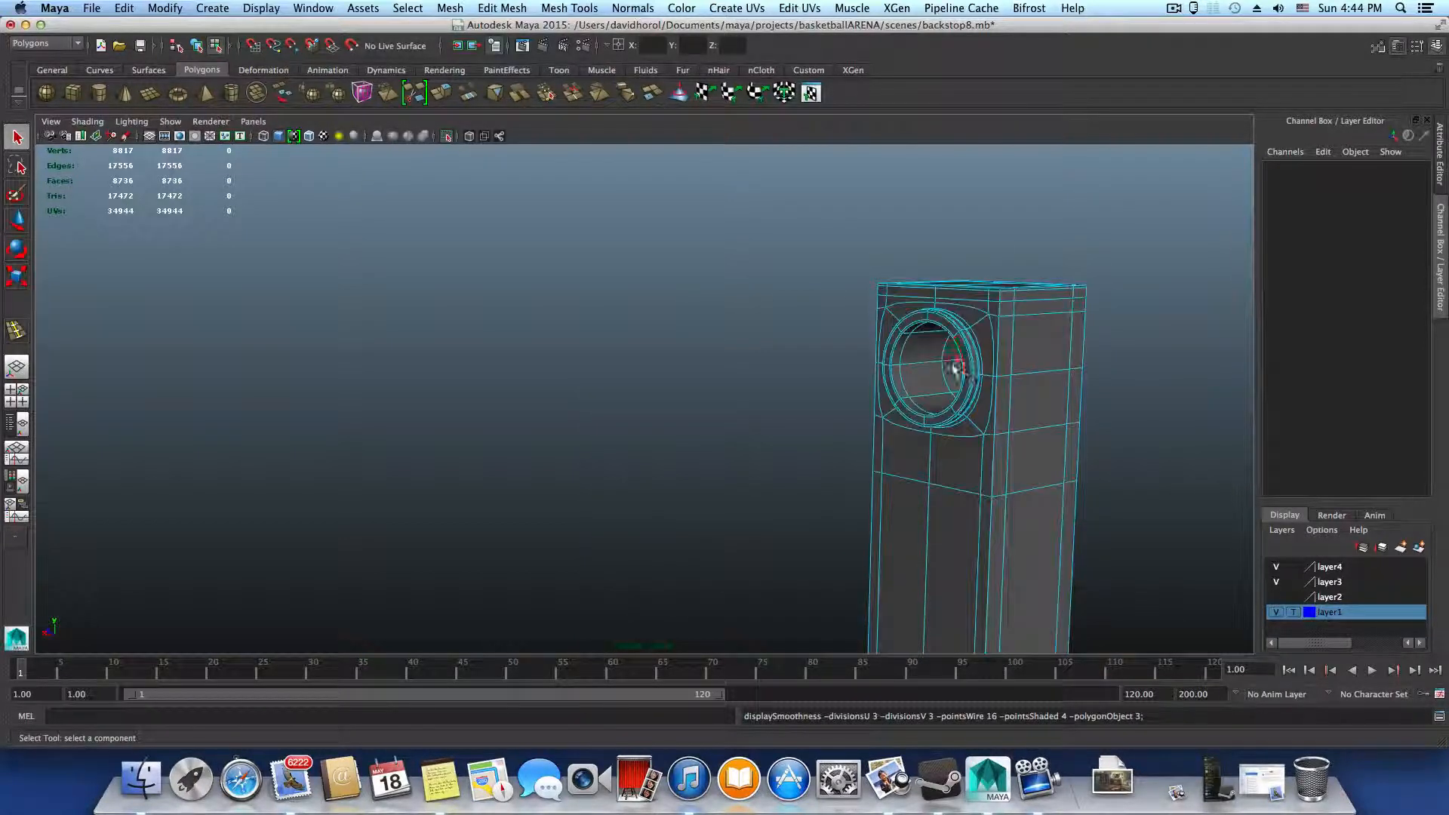
left_click_drag(969, 380, 619, 444, "alt")
right_click_drag(619, 444, 521, 381, "alt")
key("F8")
left_click_drag(524, 496, 564, 492, "alt")
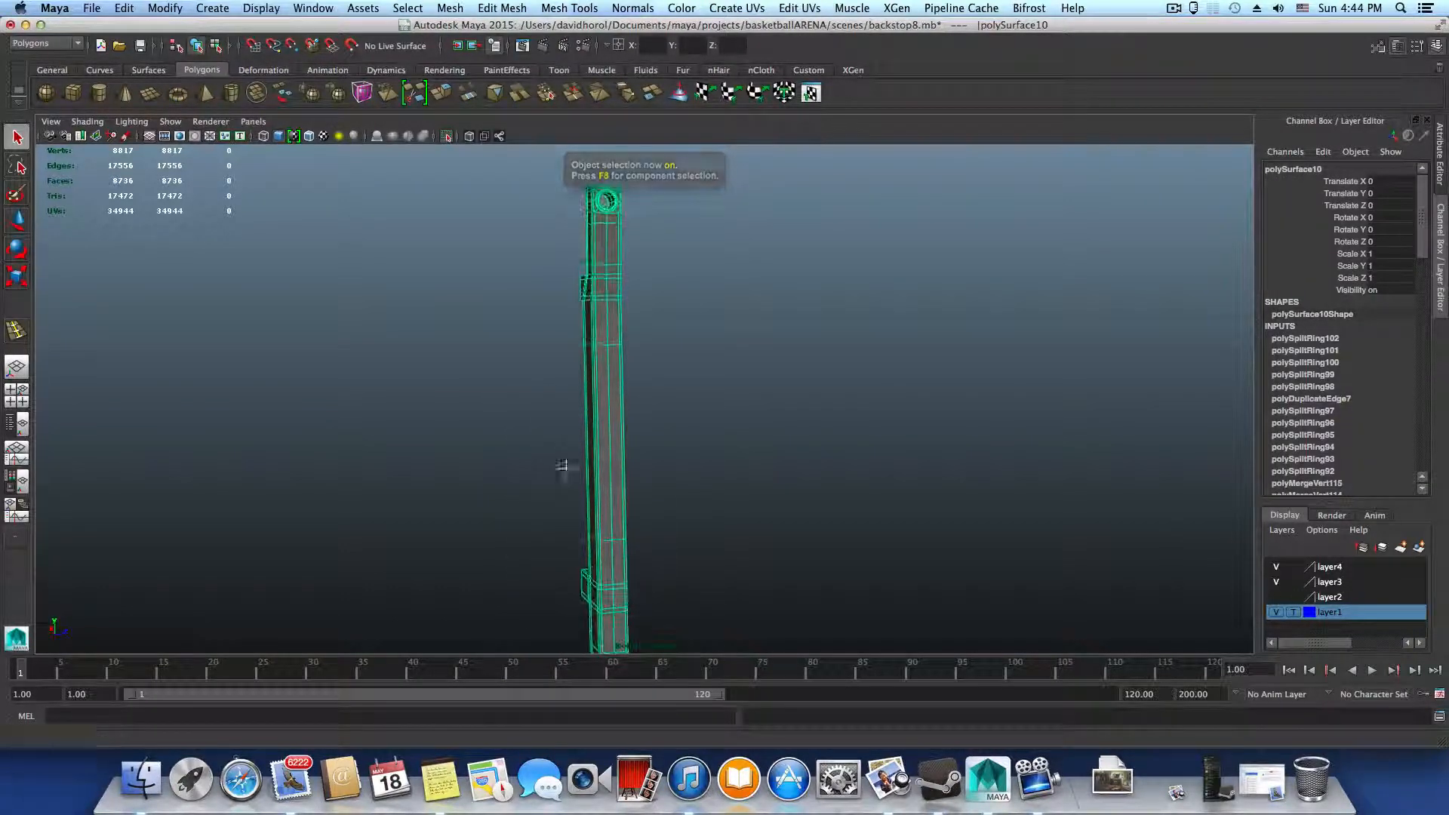
middle_click_drag(566, 468, 545, 413, "alt")
mouse_move(545, 414)
left_mouse_down("alt")
mouse_move(553, 450)
mouse_move(561, 429)
left_mouse_up("alt")
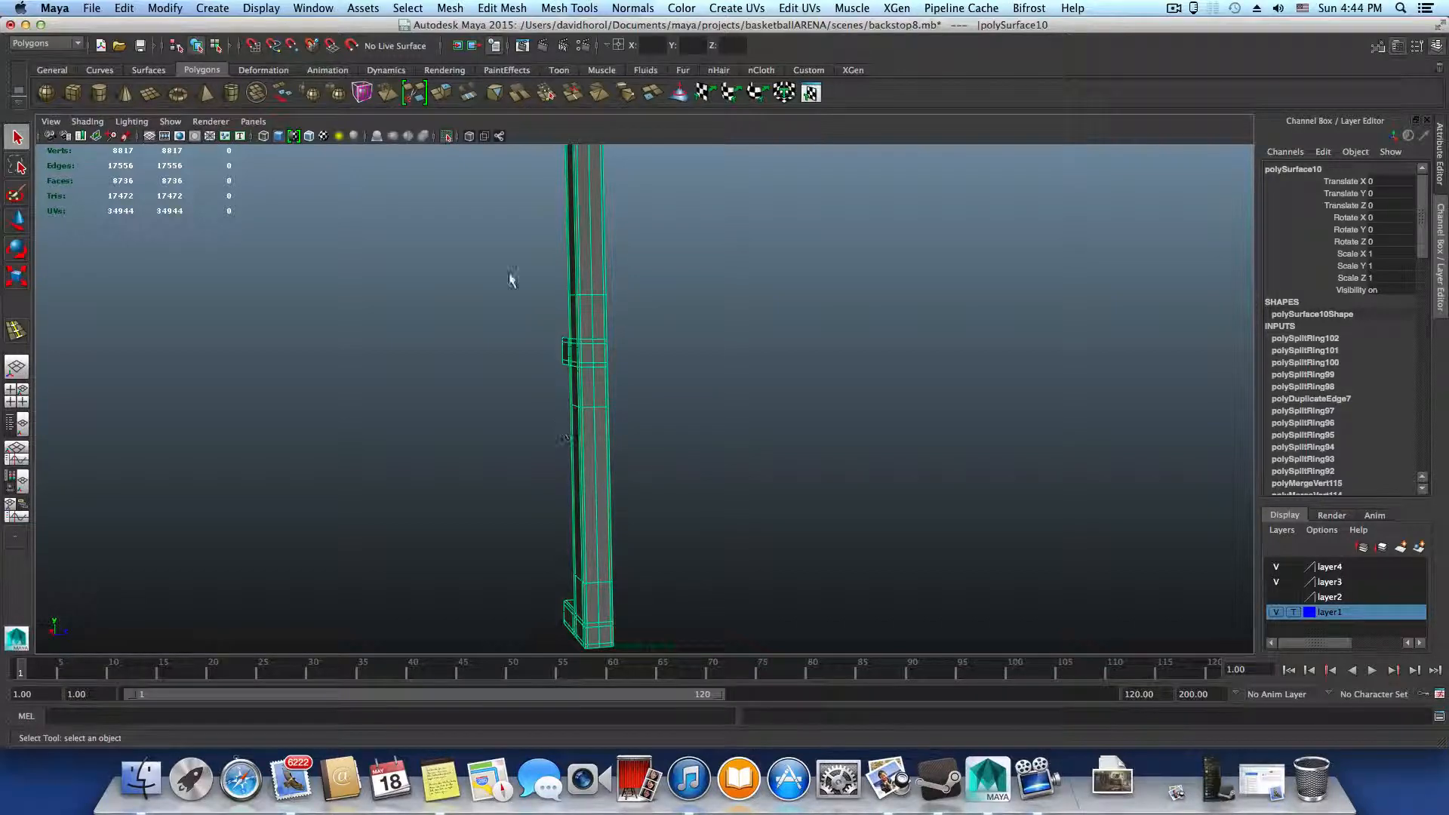
Save the scene under the new name backstop11.mb in the project's scenes folder
left_click(91, 9)
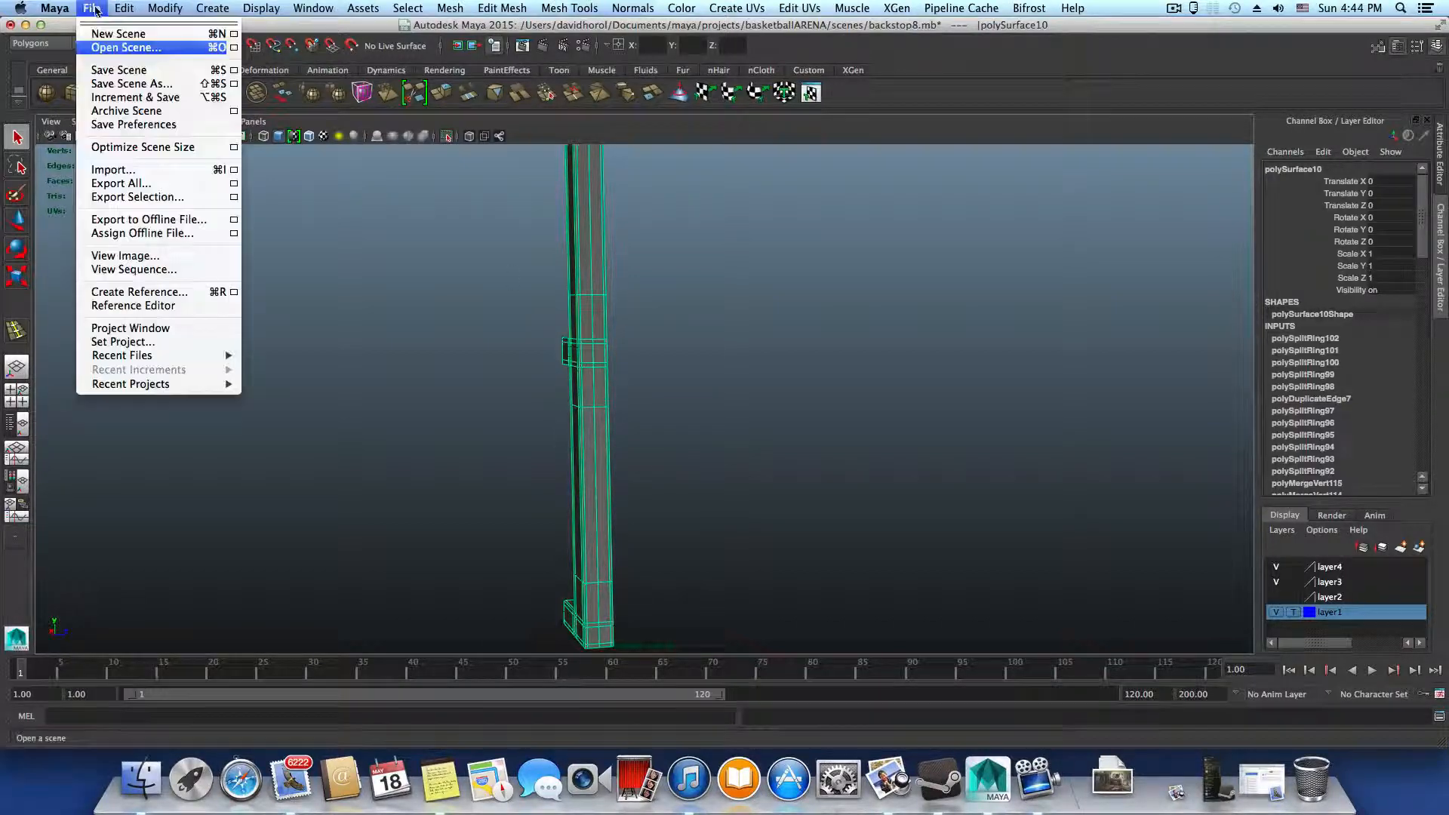
left_click(128, 83)
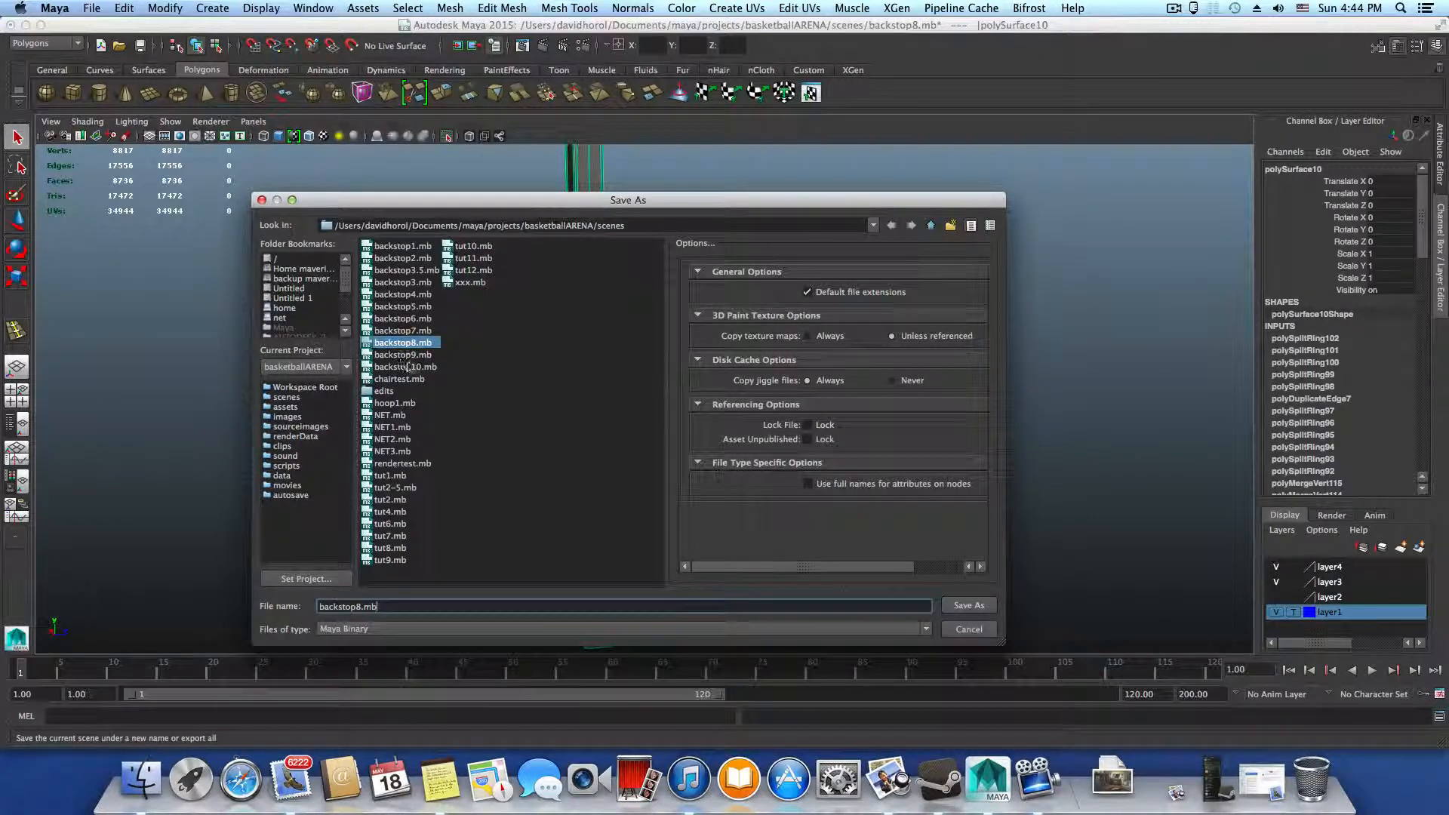
left_click(361, 607)
key("BackSpace")
type("11")
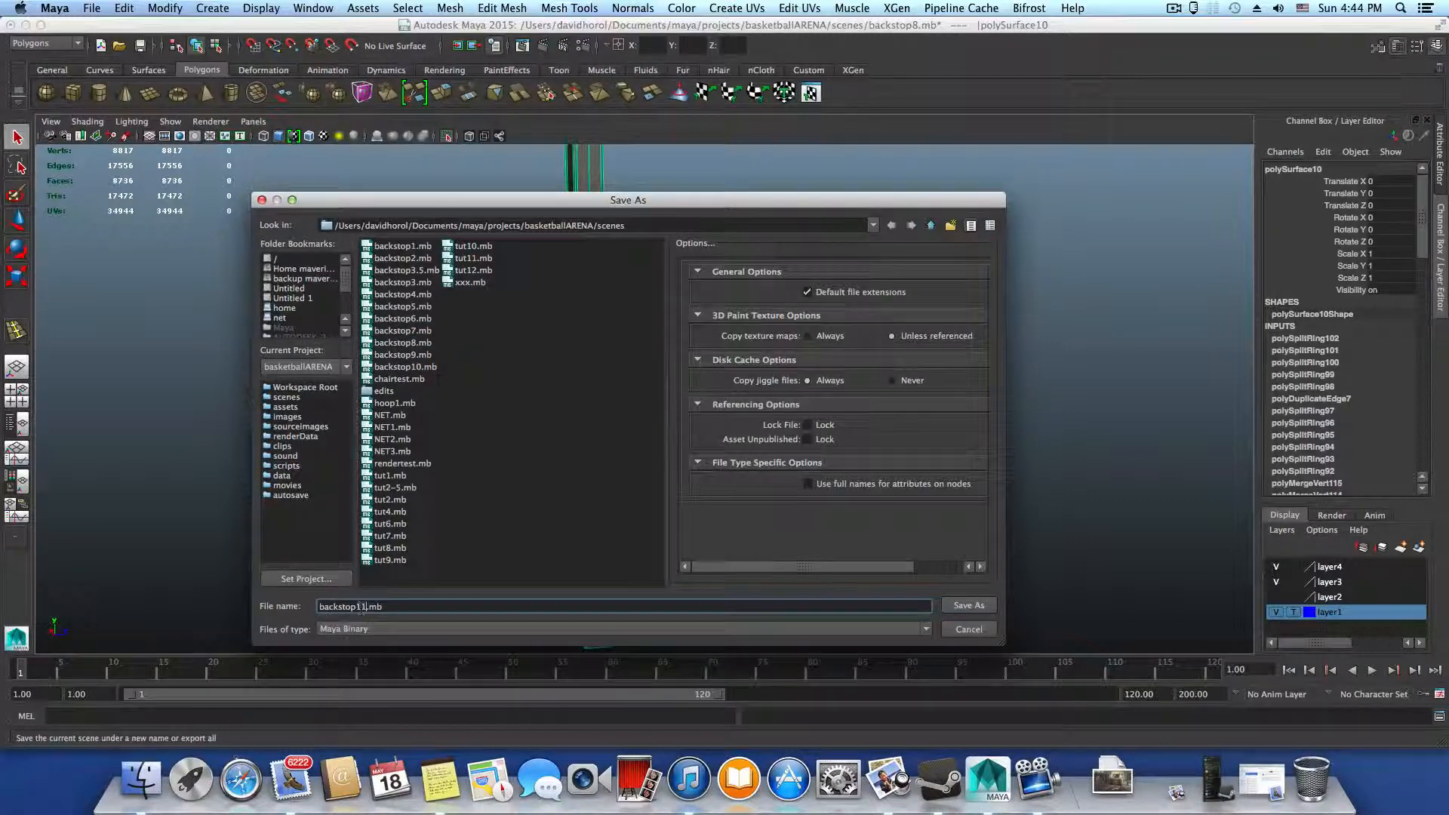
left_click(973, 608)
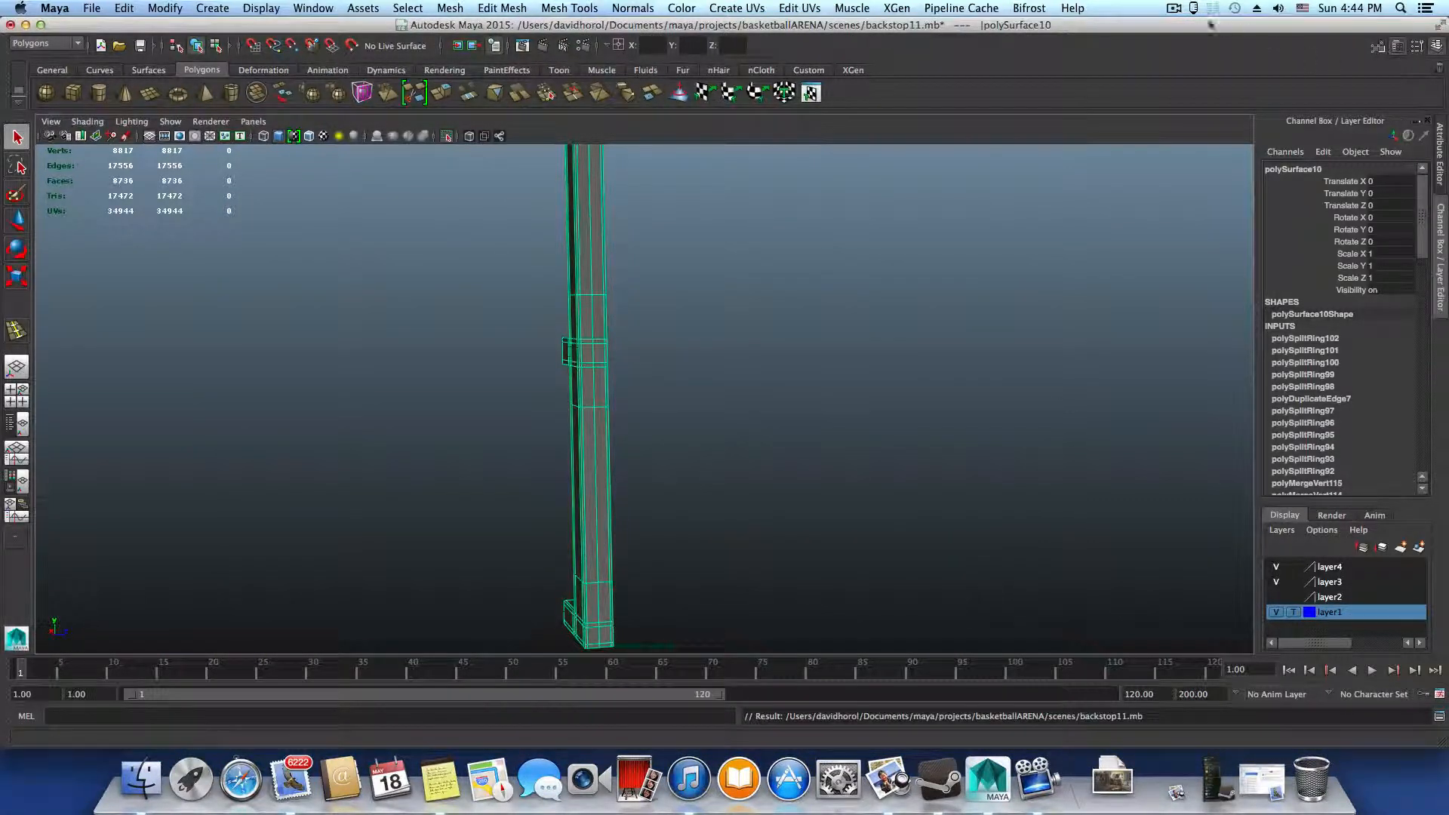